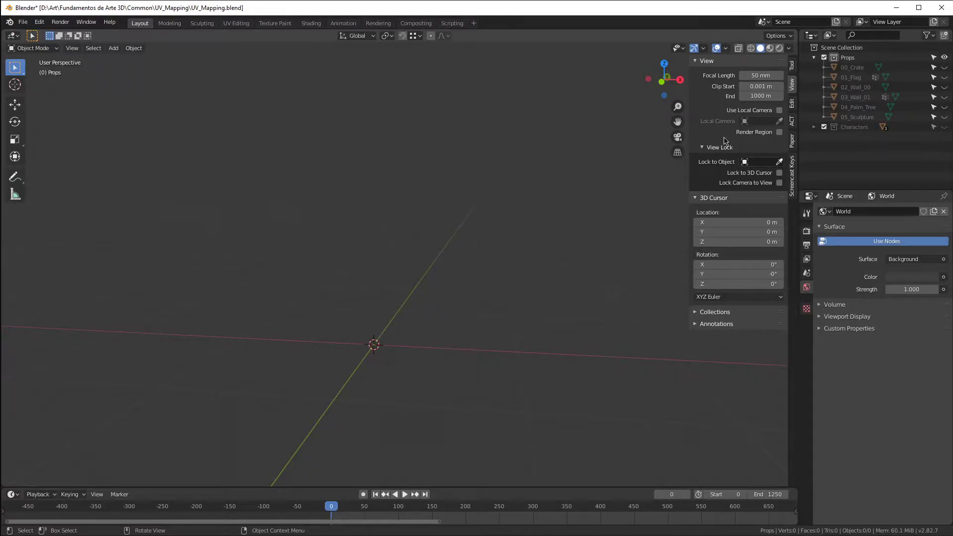
Step: Unhide the 00_Crate object in the Props collection and select it in the 3D viewport
{"action": "left_click", "coordinate": [944, 67]}
{"action": "middle_click_drag", "start_coordinate": [320, 237], "coordinate": [296, 235]}
{"action": "scroll", "coordinate": [349, 236], "scroll_direction": "up", "scroll_amount": 2}
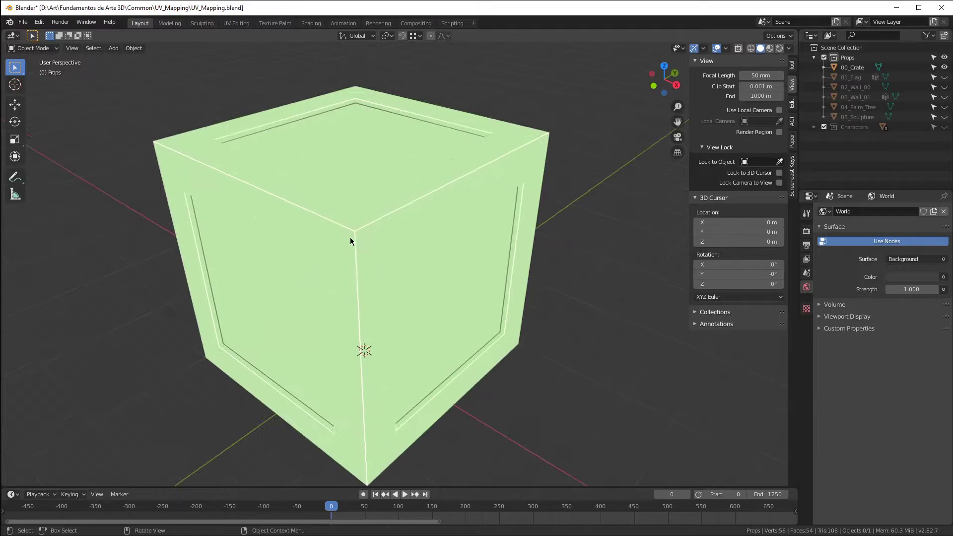
{"action": "scroll", "coordinate": [291, 264], "scroll_direction": "down", "scroll_amount": 5}
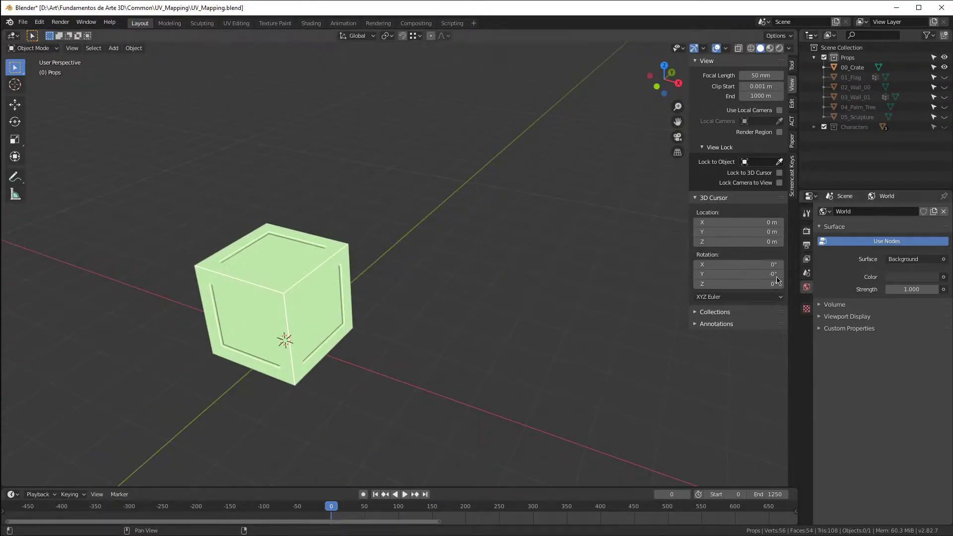
{"action": "left_click", "coordinate": [291, 285]}
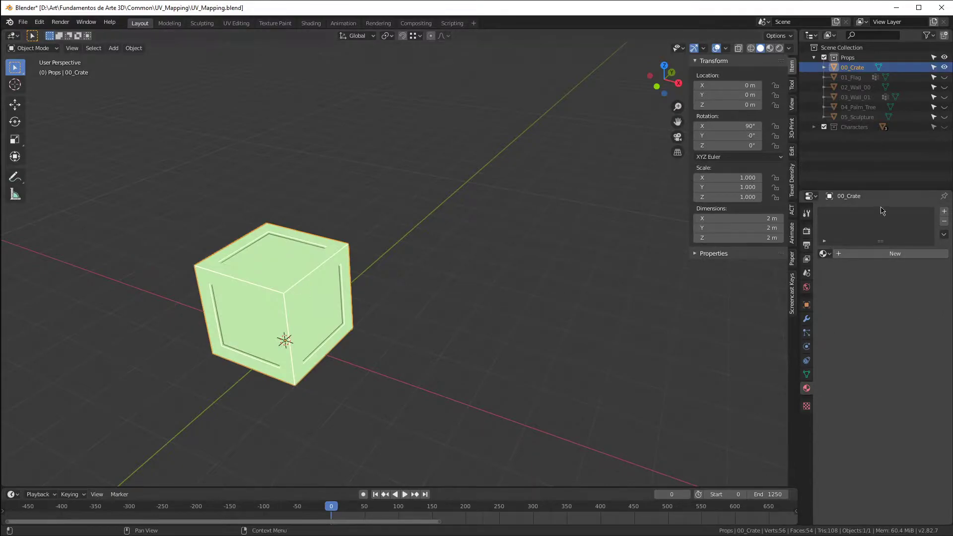
Step: Show the crate's mesh data properties, expanding the UV Maps list and collapsing Shape Keys
{"action": "left_click", "coordinate": [806, 374]}
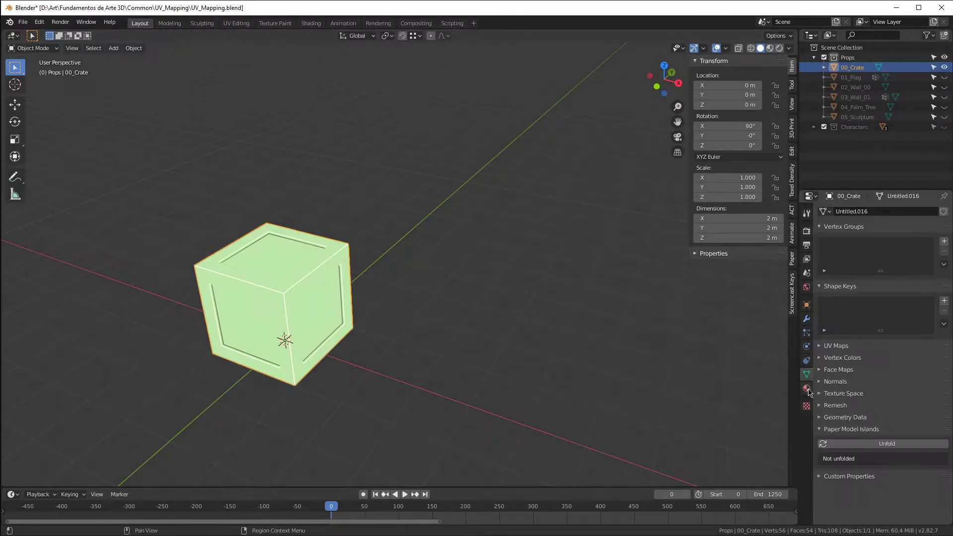
{"action": "left_click", "coordinate": [840, 347]}
{"action": "left_click", "coordinate": [830, 288]}
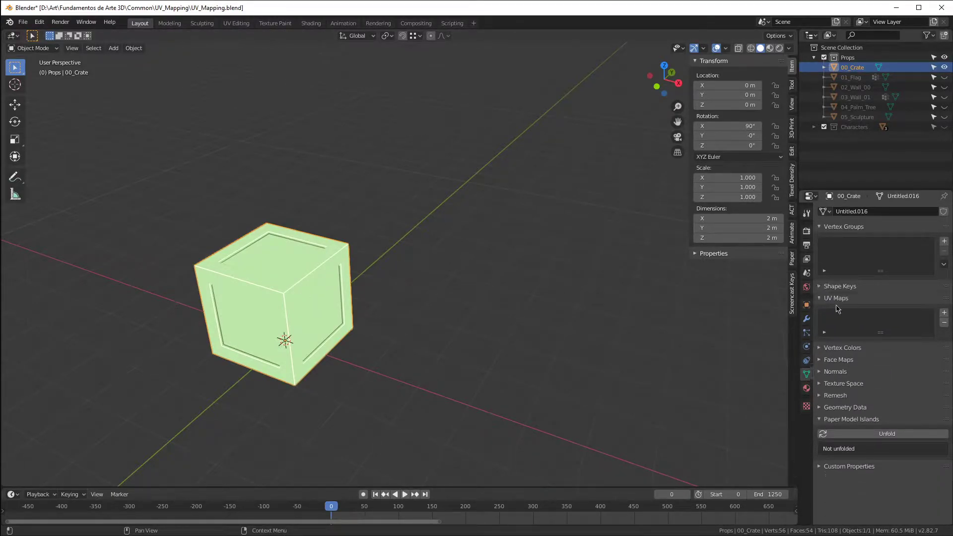
Step: Enter Edit Mode on the crate and set the selection mode to faces
{"action": "key", "text": "Tab"}
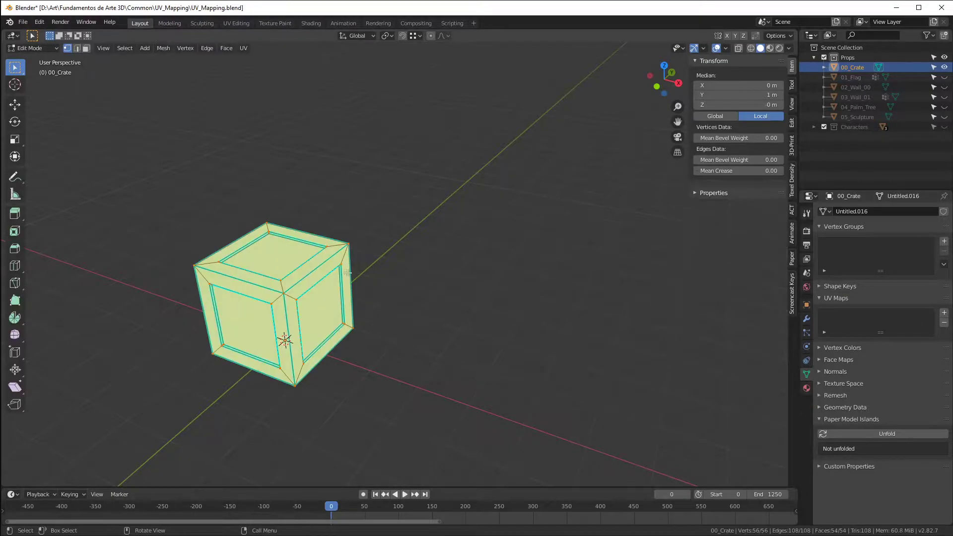
{"action": "scroll", "coordinate": [213, 293], "scroll_direction": "up", "scroll_amount": 1}
{"action": "middle_click_drag", "start_coordinate": [204, 293], "coordinate": [414, 259]}
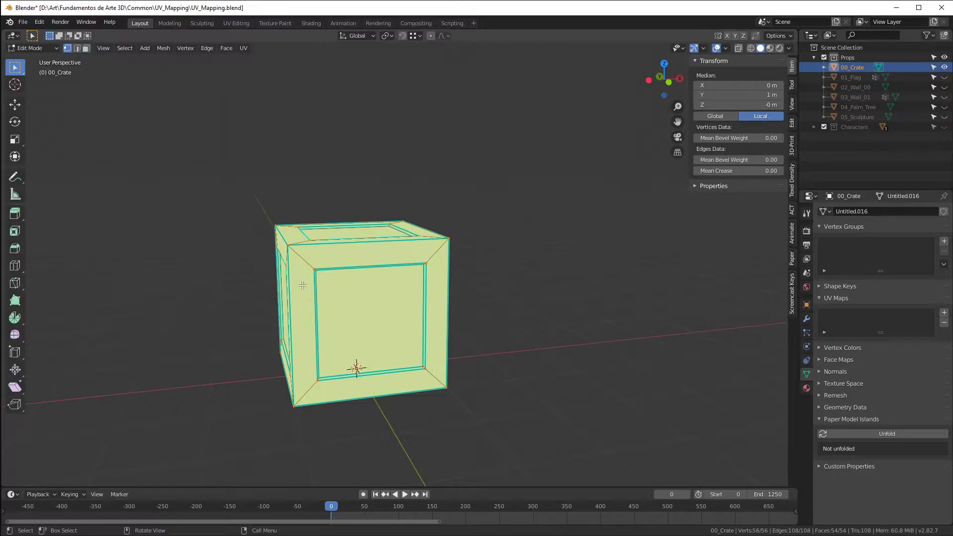
{"action": "middle_click_drag", "start_coordinate": [322, 276], "coordinate": [395, 273]}
{"action": "key", "text": "u"}
{"action": "middle_click_drag", "start_coordinate": [473, 280], "coordinate": [388, 245]}
{"action": "key", "text": "3"}
{"action": "scroll", "coordinate": [380, 320], "scroll_direction": "down", "scroll_amount": 3}
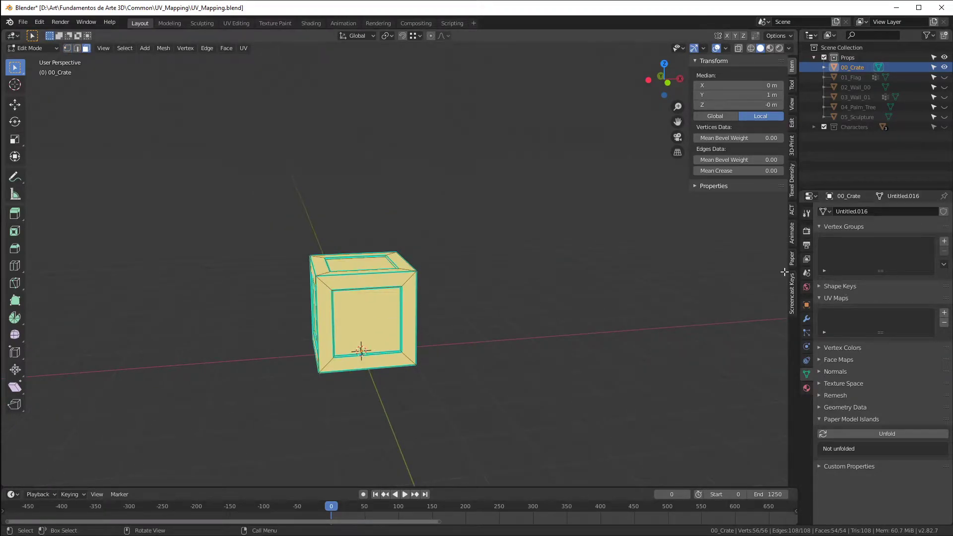
Step: Enable the Screencast Keys overlay in the 3D viewport
{"action": "left_click", "coordinate": [793, 294]}
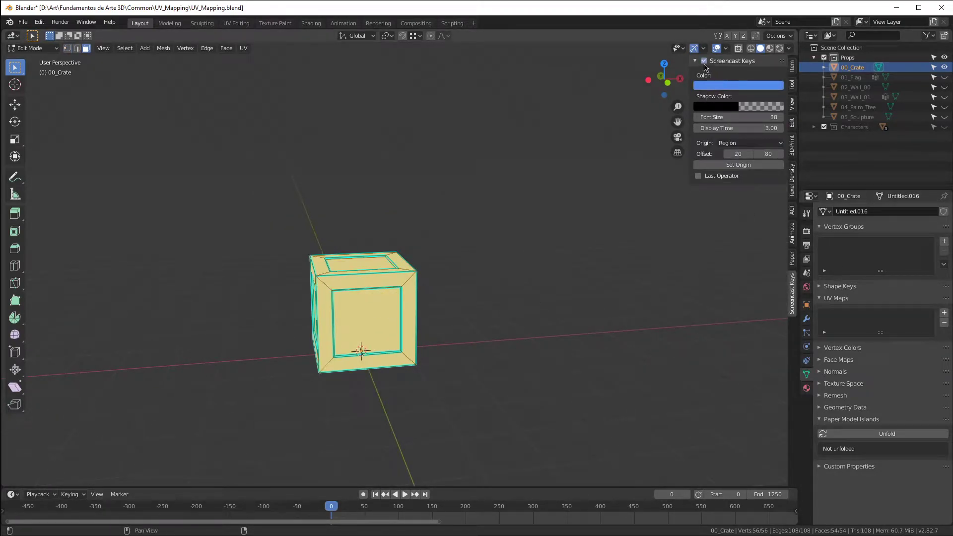
{"action": "middle_click_drag", "start_coordinate": [419, 304], "coordinate": [449, 298]}
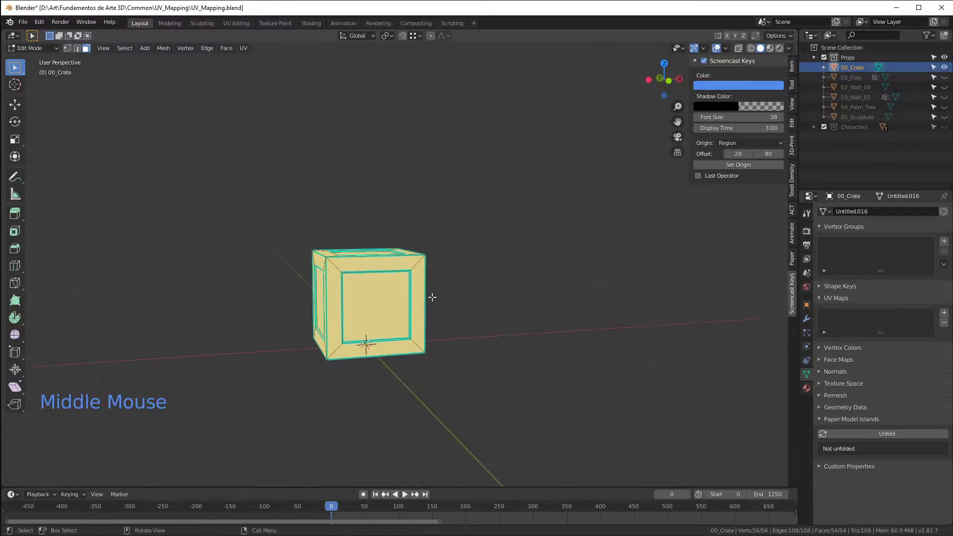
Step: Select the central panel of the crate's front side and grow the selection three times to cover the whole side
{"action": "scroll", "coordinate": [395, 274], "scroll_direction": "up", "scroll_amount": 3}
{"action": "key", "text": "3"}
{"action": "left_click", "coordinate": [386, 319]}
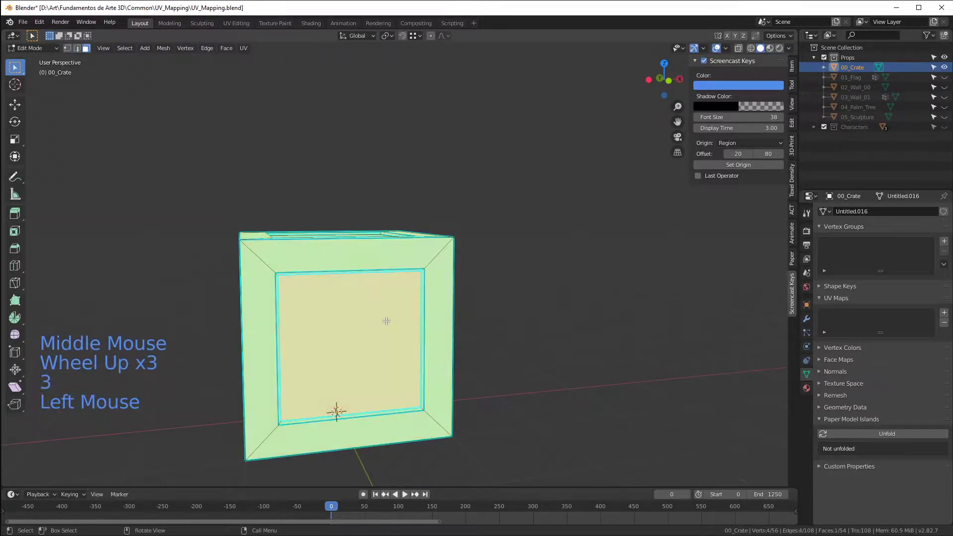
{"action": "scroll", "coordinate": [373, 343], "scroll_direction": "down", "scroll_amount": 1}
{"action": "mouse_move", "coordinate": [372, 342]}
{"action": "middle_mouse_down"}
{"action": "mouse_move", "coordinate": [493, 340]}
{"action": "mouse_move", "coordinate": [342, 342]}
{"action": "mouse_move", "coordinate": [409, 350]}
{"action": "mouse_move", "coordinate": [386, 349]}
{"action": "middle_mouse_up"}
{"action": "scroll", "coordinate": [348, 343], "scroll_direction": "up", "scroll_amount": 3}
{"action": "scroll", "coordinate": [347, 343], "scroll_direction": "up", "scroll_amount": 1}
{"action": "scroll", "coordinate": [348, 343], "scroll_direction": "down", "scroll_amount": 3}
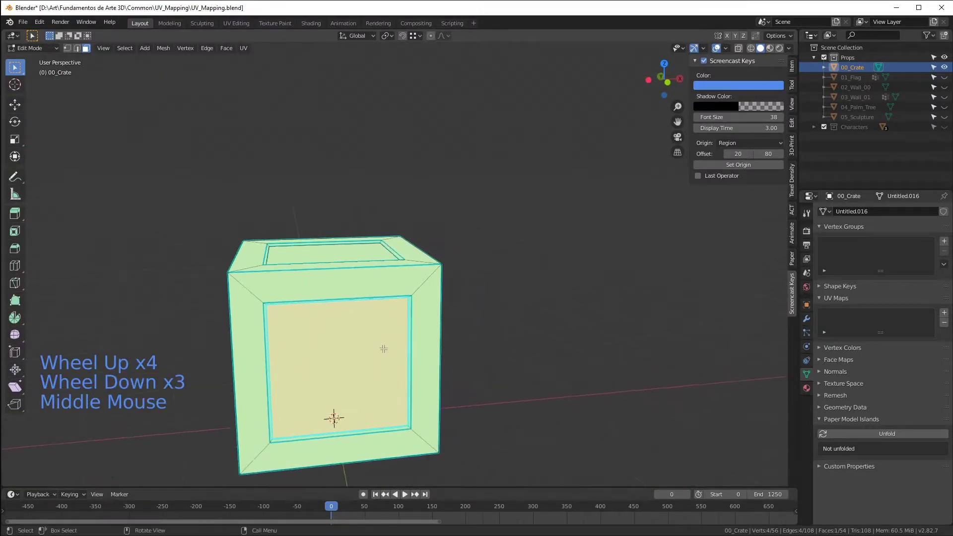
{"action": "key", "text": "ctrl+KP_Add"}
{"action": "key", "text": "ctrl+KP_Add"}
{"action": "key", "text": "ctrl+KP_Add"}
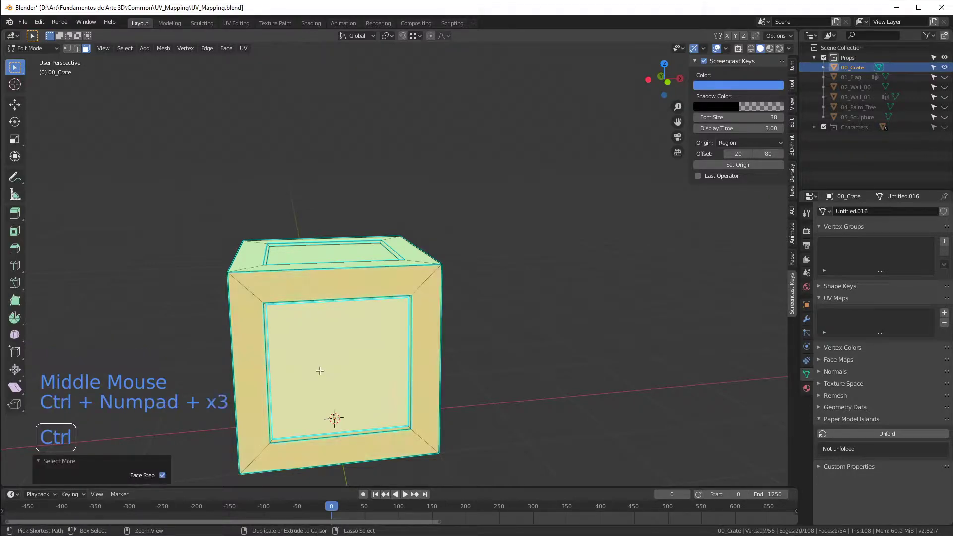
Step: Align to the front orthographic view and unwrap the selected front side with Project from View (Bounds)
{"action": "key", "text": "KP_1"}
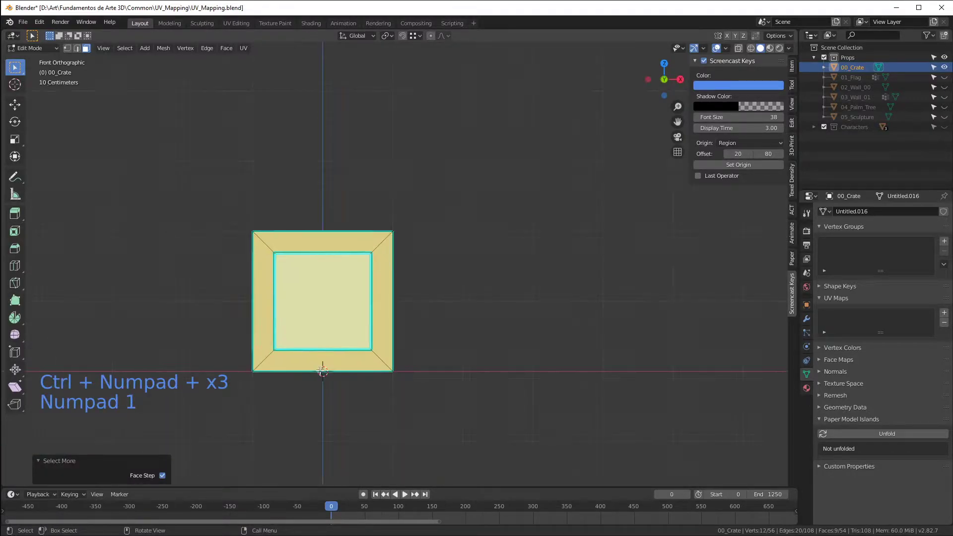
{"action": "scroll", "coordinate": [322, 372], "scroll_direction": "up", "scroll_amount": 2}
{"action": "scroll", "coordinate": [566, 403], "scroll_direction": "down", "scroll_amount": 2}
{"action": "scroll", "coordinate": [396, 305], "scroll_direction": "up", "scroll_amount": 3}
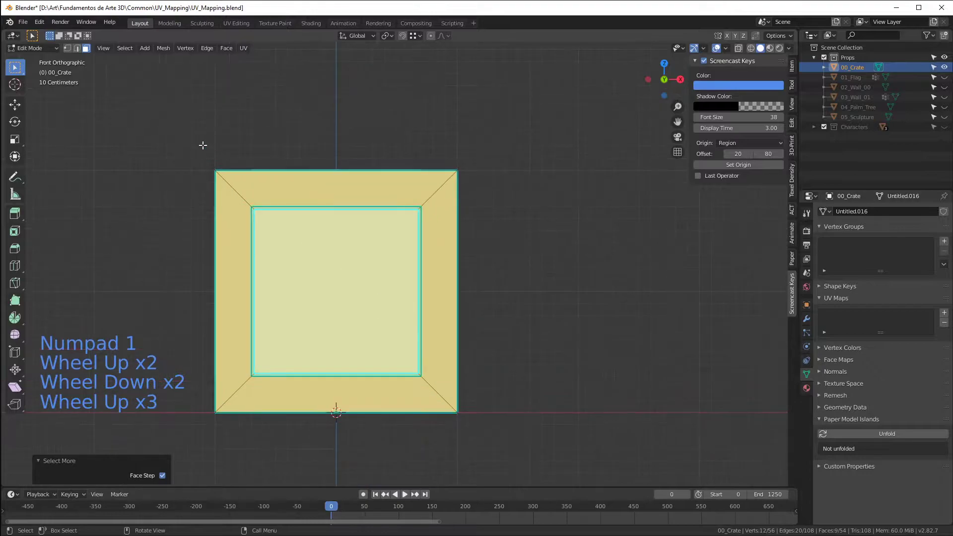
{"action": "scroll", "coordinate": [233, 179], "scroll_direction": "up", "scroll_amount": 2}
{"action": "scroll", "coordinate": [352, 298], "scroll_direction": "down", "scroll_amount": 2}
{"action": "scroll", "coordinate": [356, 323], "scroll_direction": "up", "scroll_amount": 1}
{"action": "scroll", "coordinate": [366, 260], "scroll_direction": "up", "scroll_amount": 1}
{"action": "scroll", "coordinate": [366, 260], "scroll_direction": "down", "scroll_amount": 1}
{"action": "scroll", "coordinate": [365, 259], "scroll_direction": "down", "scroll_amount": 1}
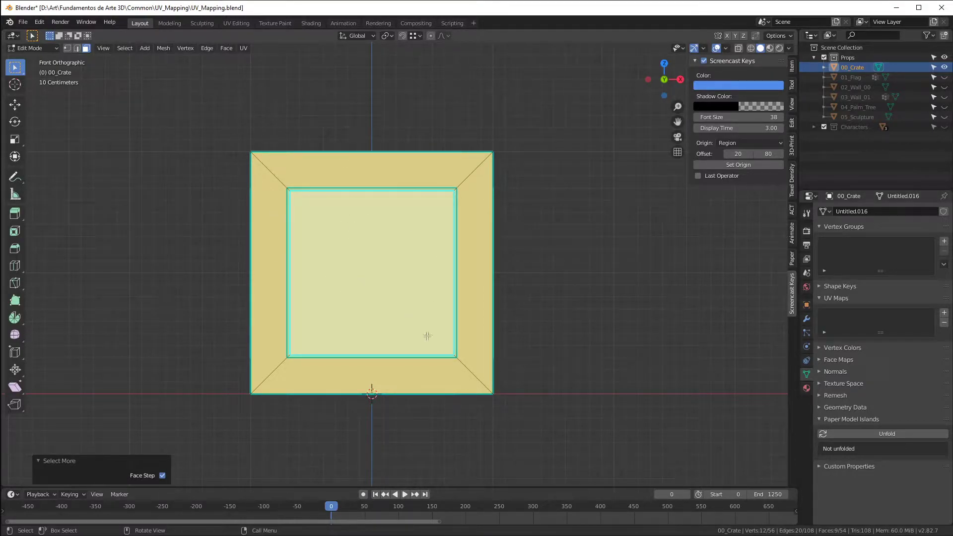
{"action": "key", "text": "u"}
{"action": "mouse_move", "coordinate": [427, 338]}
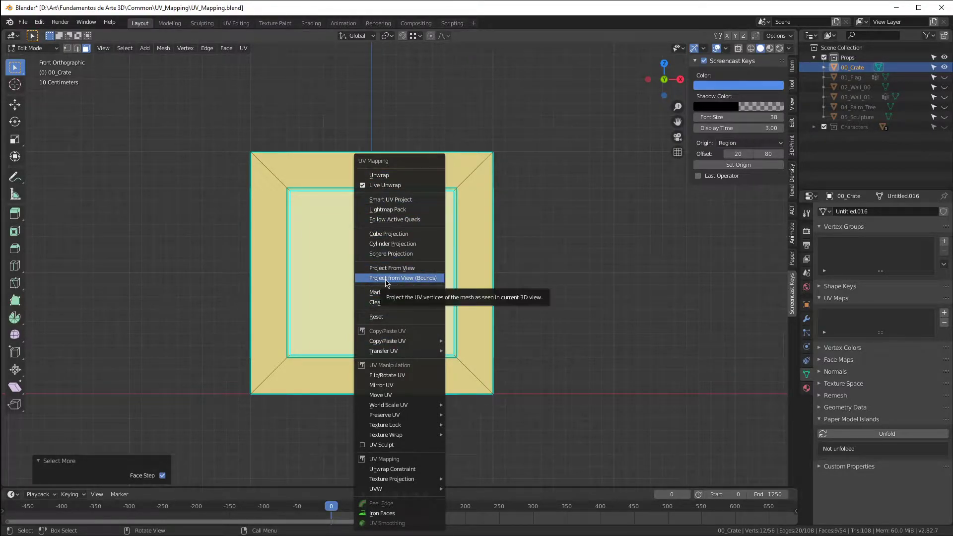
{"action": "left_click", "coordinate": [427, 283]}
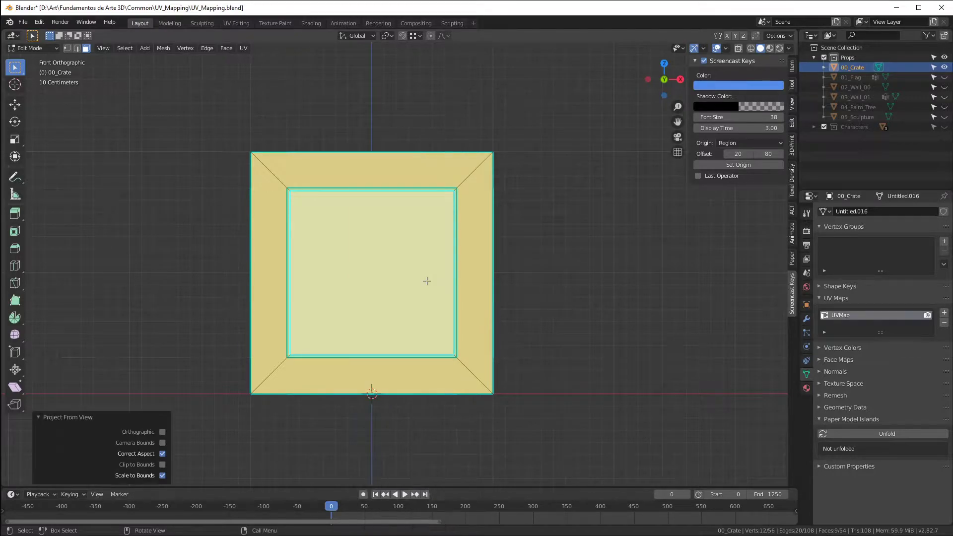
Step: Switch to the UV Editing workspace, frame the whole UV layout and expand the mesh's UV Maps list
{"action": "left_click", "coordinate": [236, 23]}
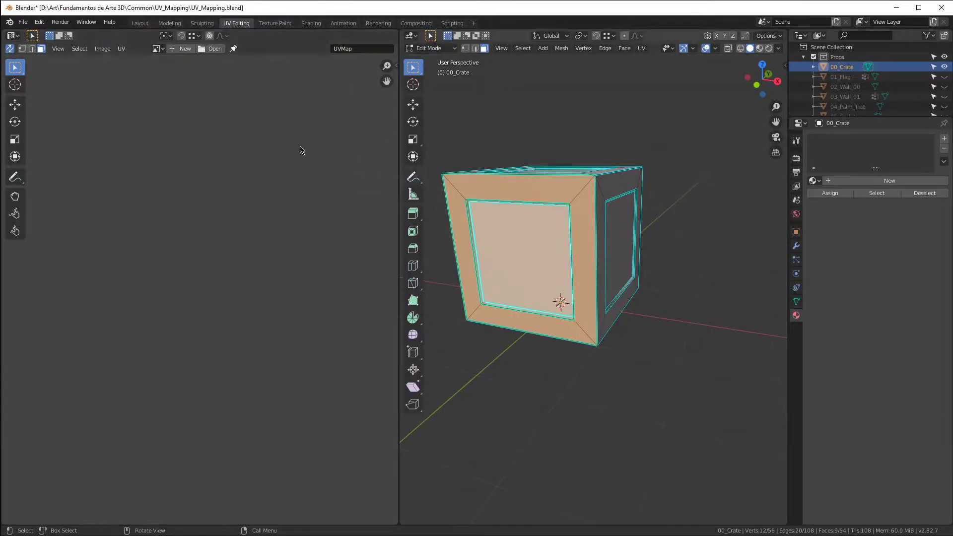
{"action": "key", "text": "Home"}
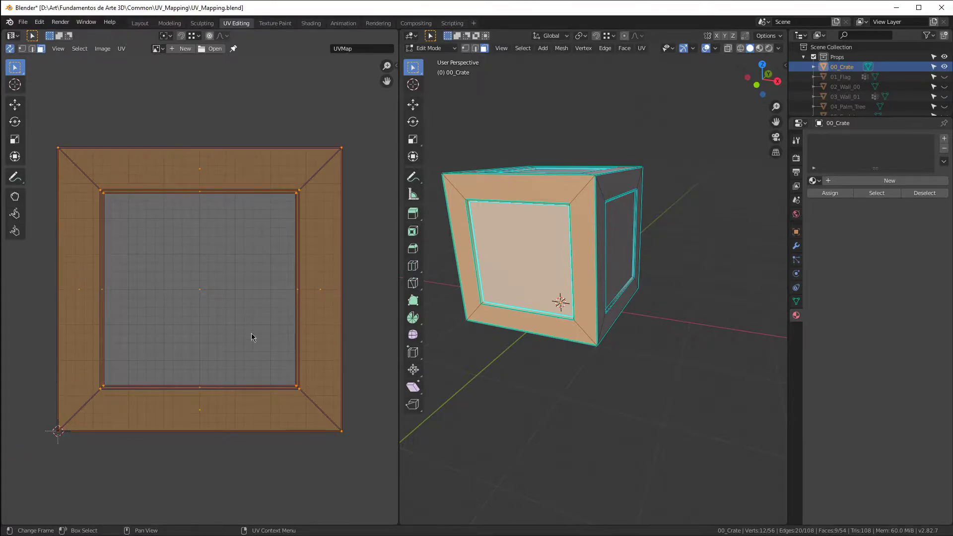
{"action": "left_click", "coordinate": [796, 301]}
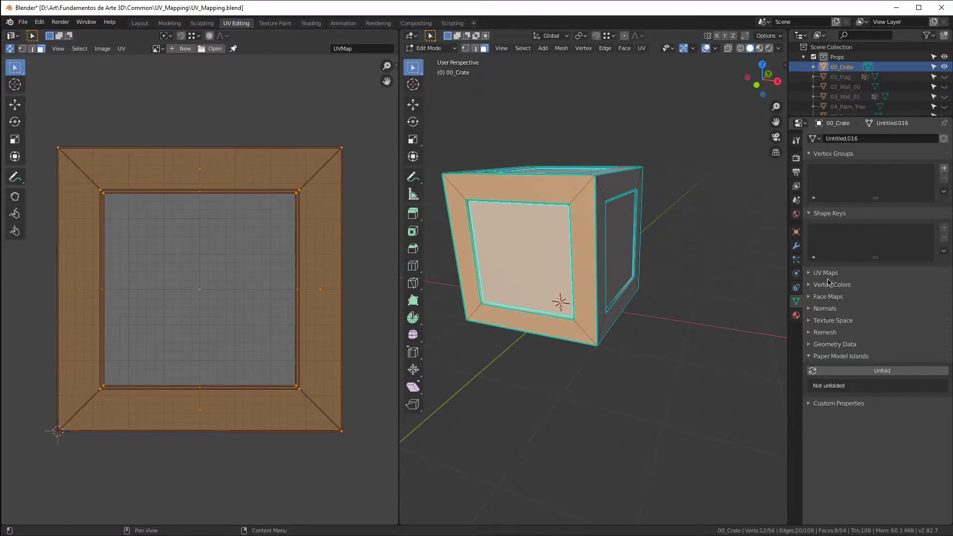
{"action": "left_click", "coordinate": [827, 275]}
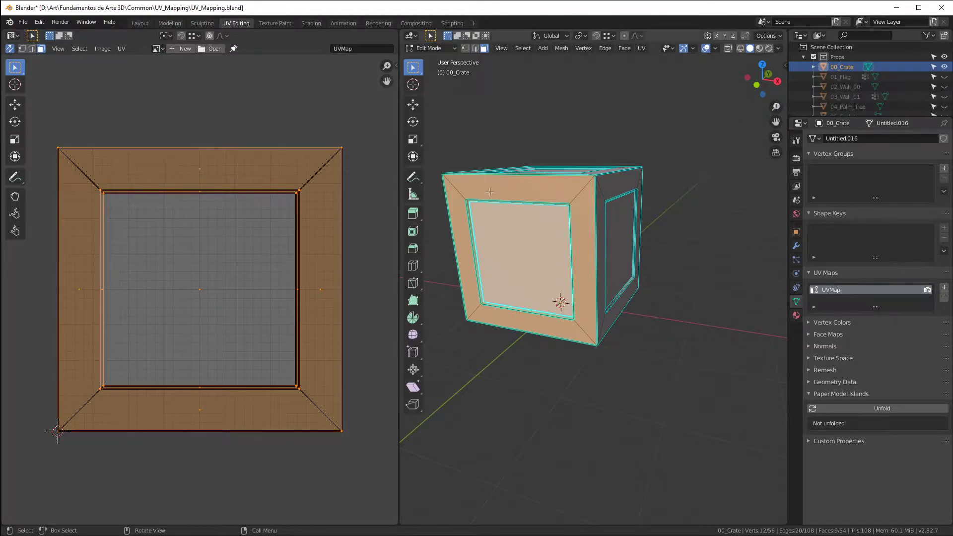
Step: Hide the selected faces of the crate's front side
{"action": "middle_click_drag", "start_coordinate": [541, 195], "coordinate": [644, 190]}
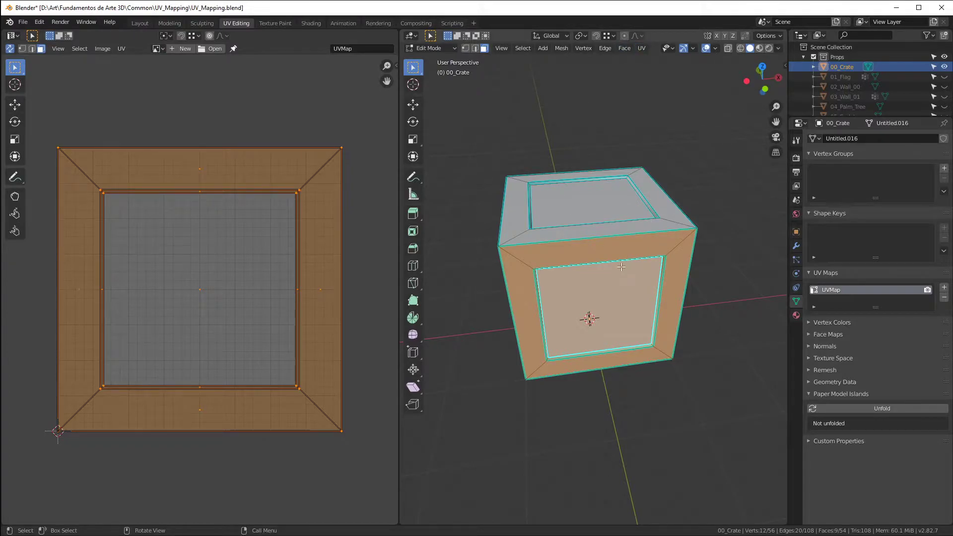
{"action": "middle_click_drag", "start_coordinate": [599, 255], "coordinate": [631, 224]}
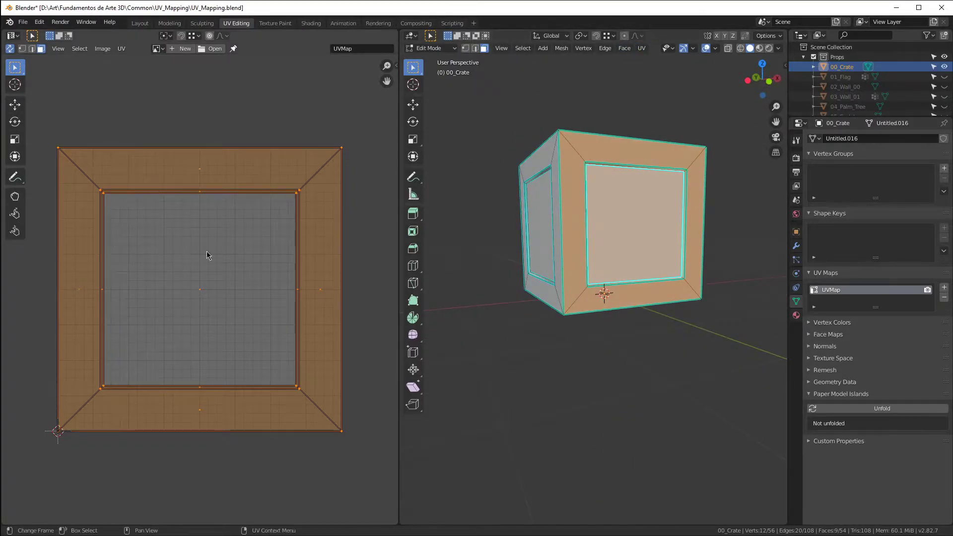
{"action": "middle_click_drag", "start_coordinate": [561, 238], "coordinate": [545, 261]}
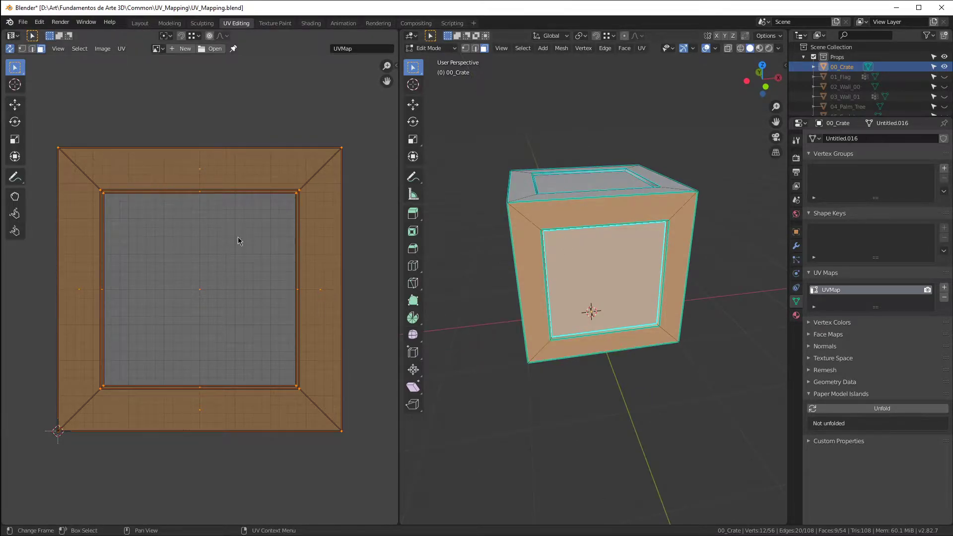
{"action": "middle_click_drag", "start_coordinate": [558, 242], "coordinate": [620, 233]}
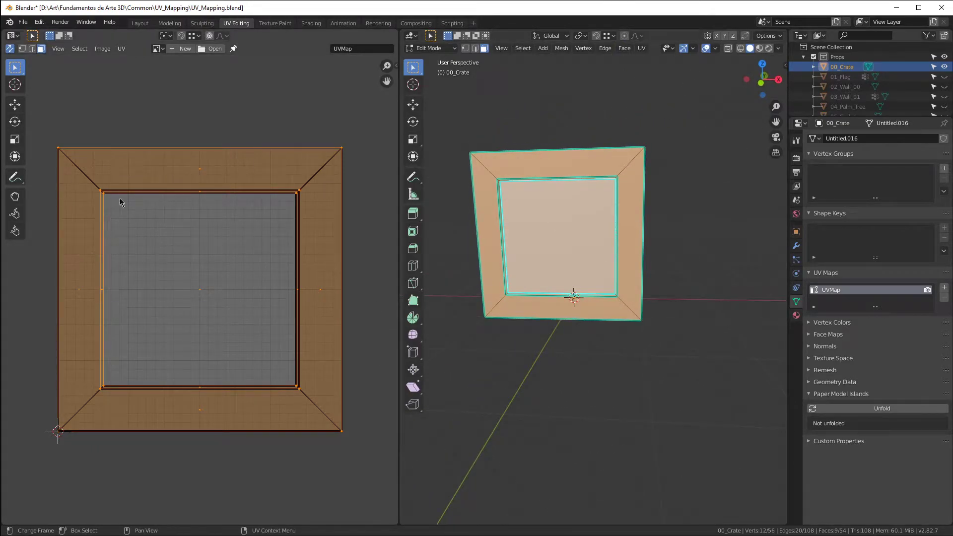
{"action": "middle_click_drag", "start_coordinate": [537, 201], "coordinate": [556, 255]}
{"action": "key", "text": "h"}
Step: Select all faces of the crate's right side and unwrap them from the right orthographic view with Project from View (Bounds)
{"action": "left_click", "coordinate": [556, 255]}
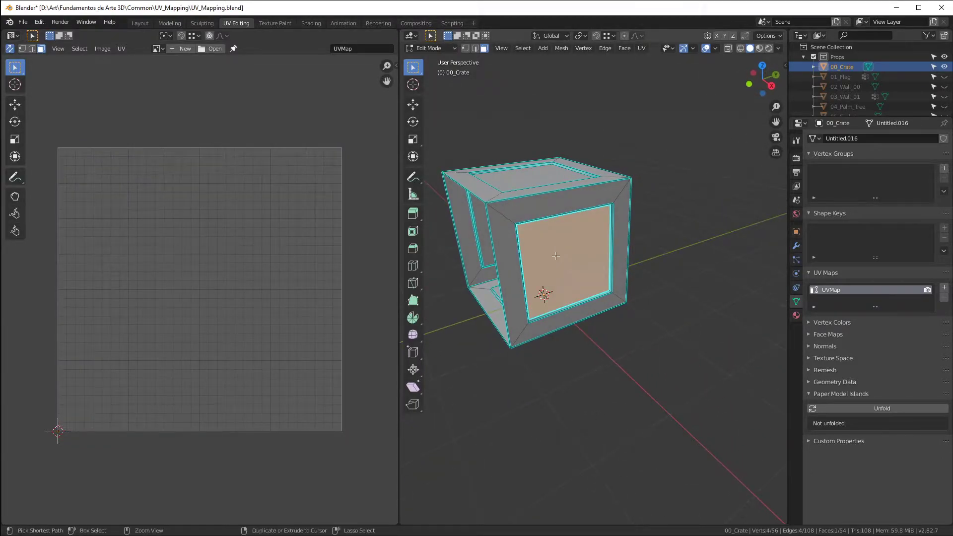
{"action": "key", "text": "ctrl+KP_Add"}
{"action": "key", "text": "KP_3"}
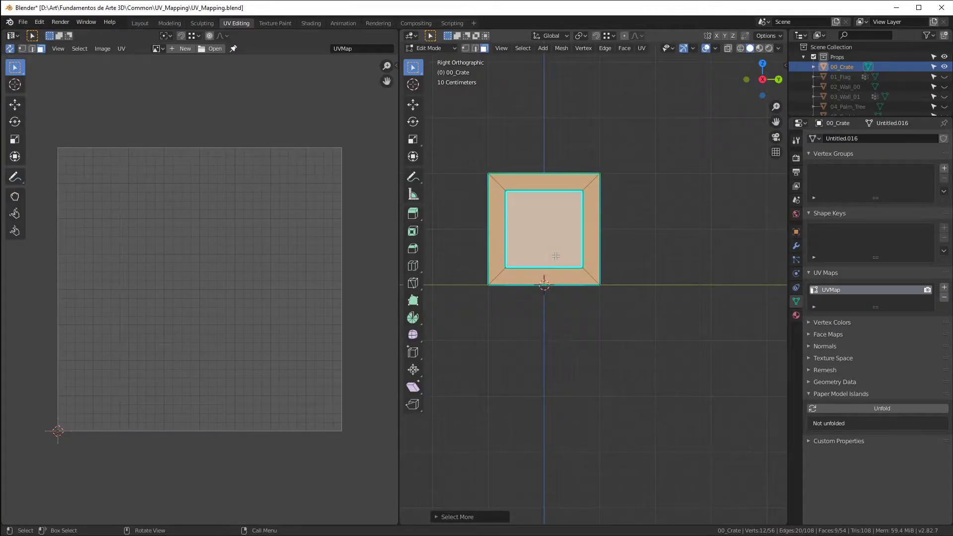
{"action": "key", "text": "u"}
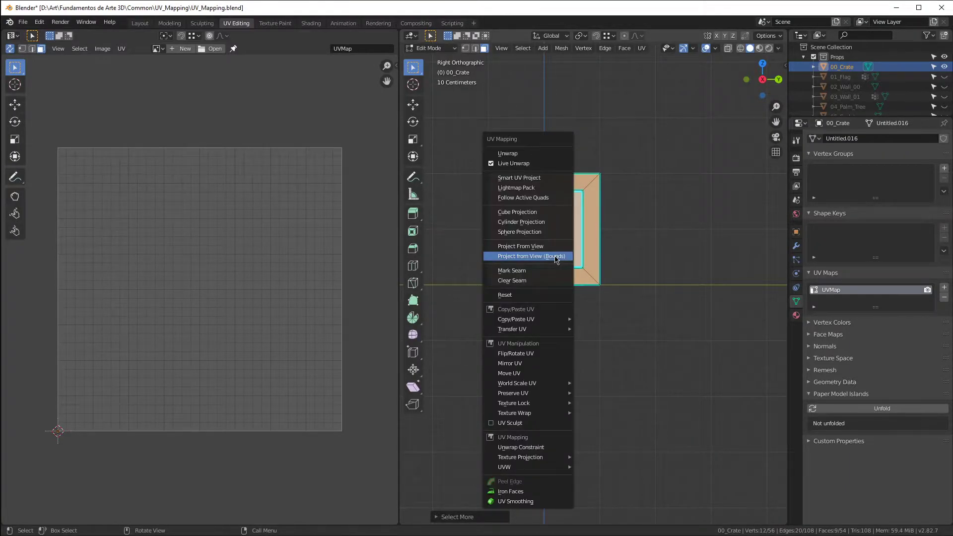
{"action": "left_click", "coordinate": [556, 257]}
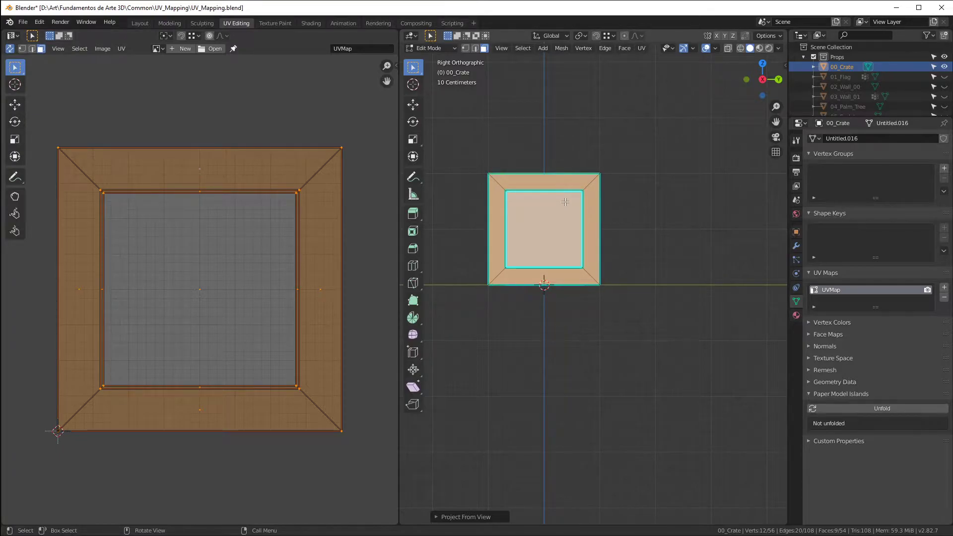
Step: Hide the unwrapped right side and select all faces of the crate's back side by growing from its central panel
{"action": "key", "text": "alt+a"}
{"action": "middle_click_drag", "start_coordinate": [611, 189], "coordinate": [574, 241]}
{"action": "left_click", "coordinate": [618, 235]}
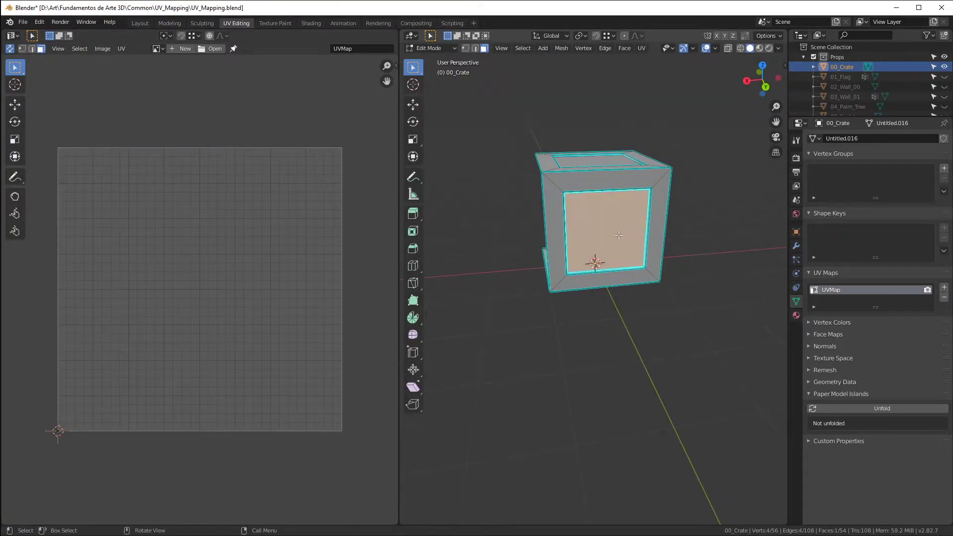
{"action": "key", "text": "ctrl+KP_Add"}
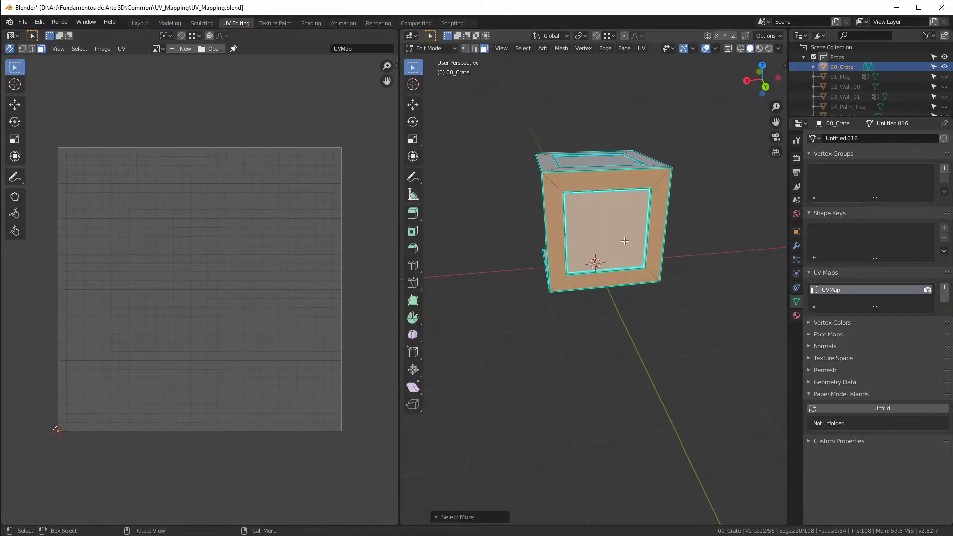
Step: Turn on the Screencast Keys overlay for the UV Editing workspace's 3D viewport and close the sidebar
{"action": "key", "text": "n"}
{"action": "left_click", "coordinate": [781, 304]}
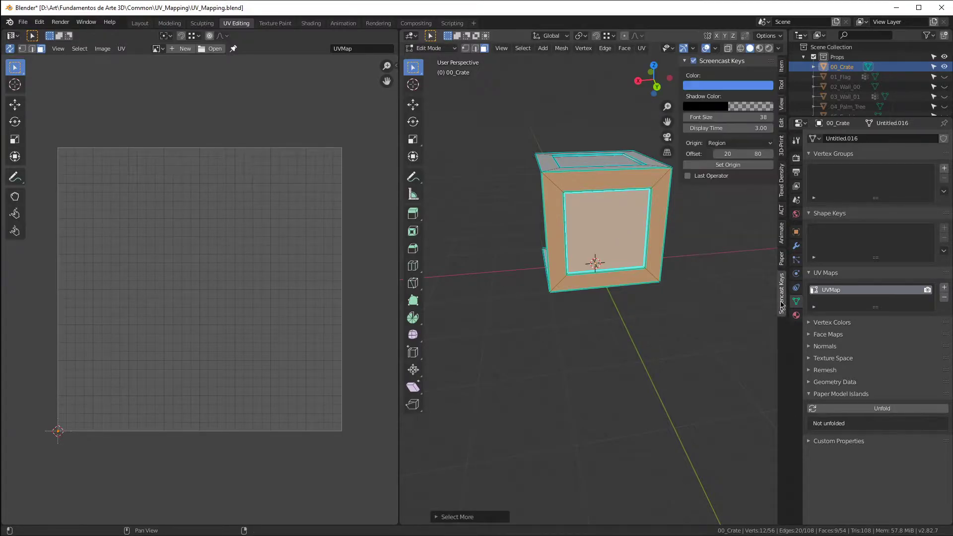
{"action": "middle_click_drag", "start_coordinate": [655, 285], "coordinate": [693, 254]}
{"action": "key", "text": "n"}
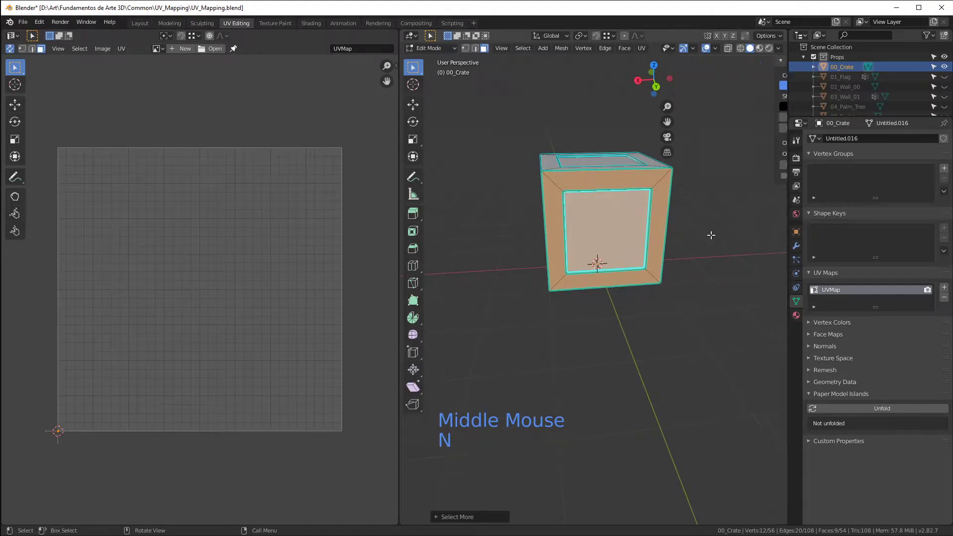
Step: Unwrap all faces of the crate's back side from the back orthographic view with Project from View (Bounds) and hide them
{"action": "left_click", "coordinate": [615, 233]}
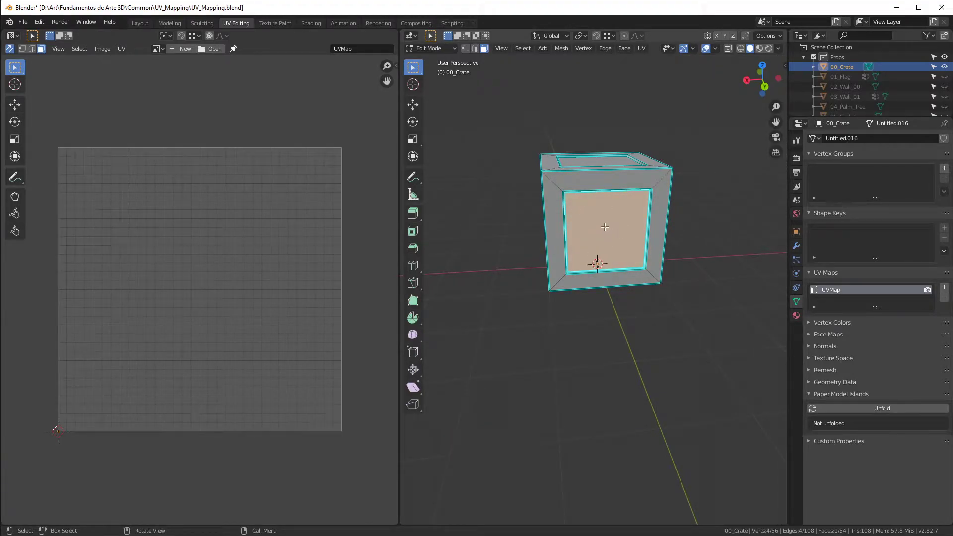
{"action": "key", "text": "ctrl+KP_Add"}
{"action": "key", "text": "ctrl+KP_Add"}
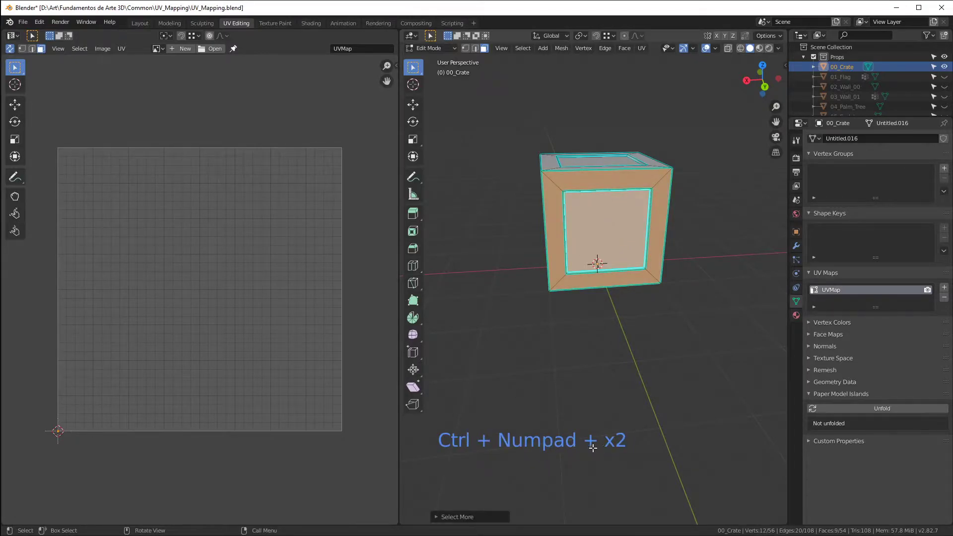
{"action": "key", "text": "KP_3"}
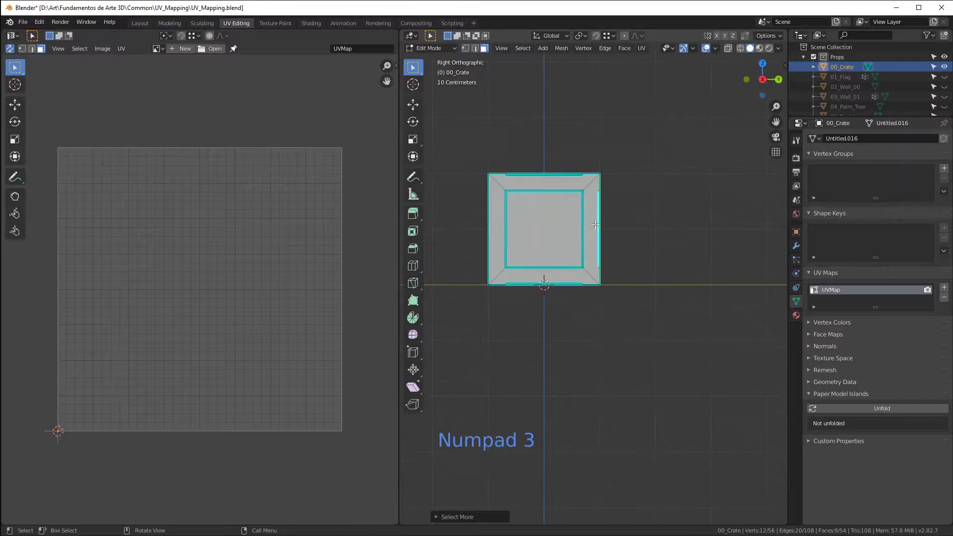
{"action": "key", "text": "KP_9"}
{"action": "key", "text": "KP_1"}
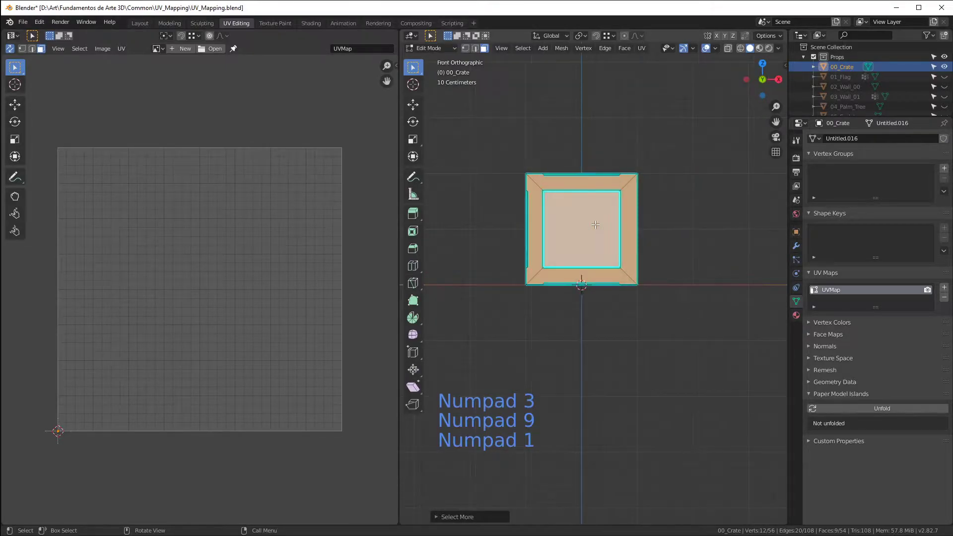
{"action": "key", "text": "KP_9"}
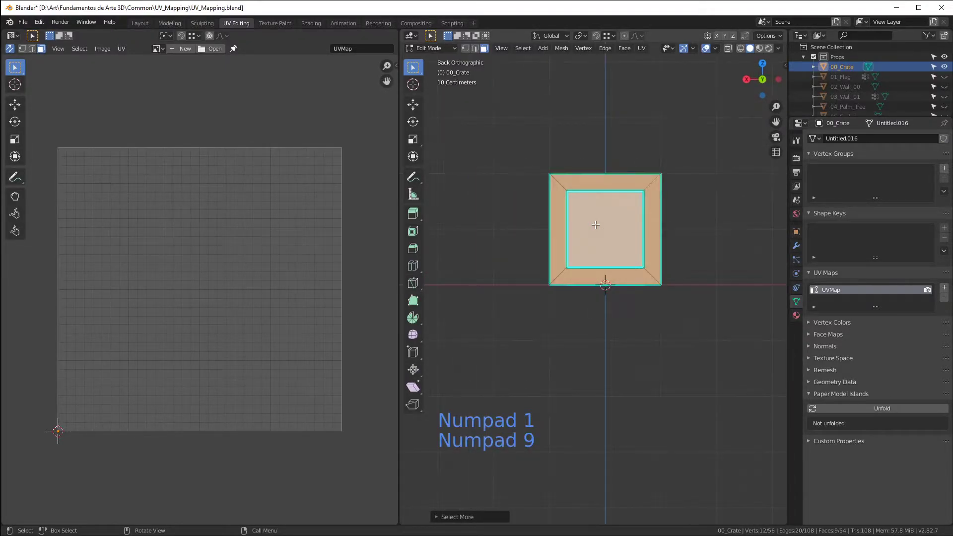
{"action": "scroll", "coordinate": [657, 176], "scroll_direction": "up", "scroll_amount": 5}
{"action": "scroll", "coordinate": [657, 177], "scroll_direction": "down", "scroll_amount": 2}
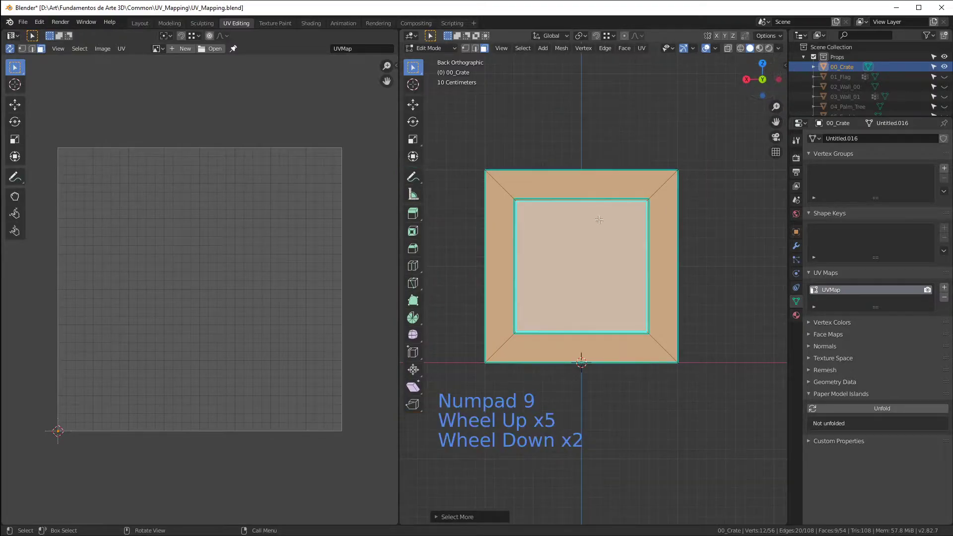
{"action": "key", "text": "u"}
{"action": "left_click", "coordinate": [545, 220]}
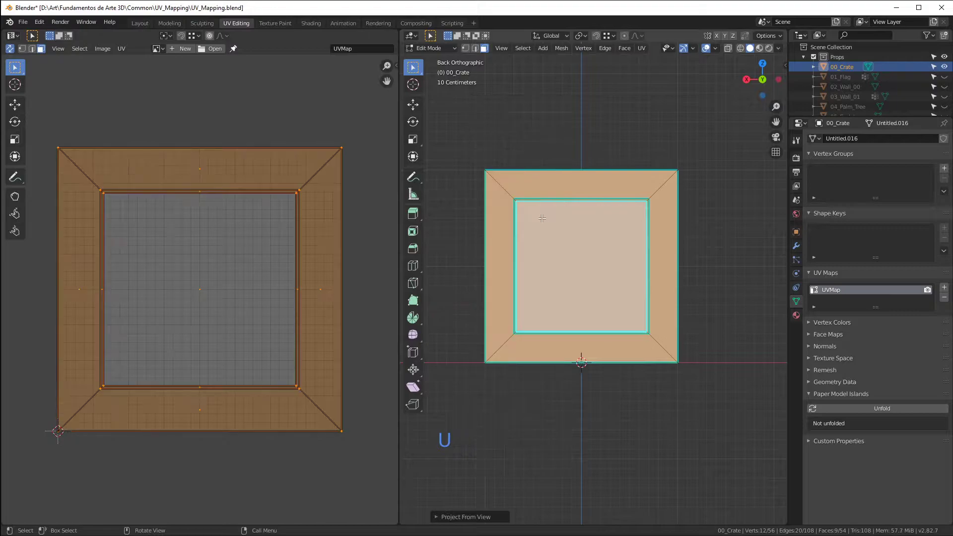
{"action": "key", "text": "h"}
Step: Unwrap all faces of the crate's left side from the left orthographic view with Project from View (Bounds) and hide them
{"action": "middle_click_drag", "start_coordinate": [588, 272], "coordinate": [519, 279]}
{"action": "left_click", "coordinate": [705, 304]}
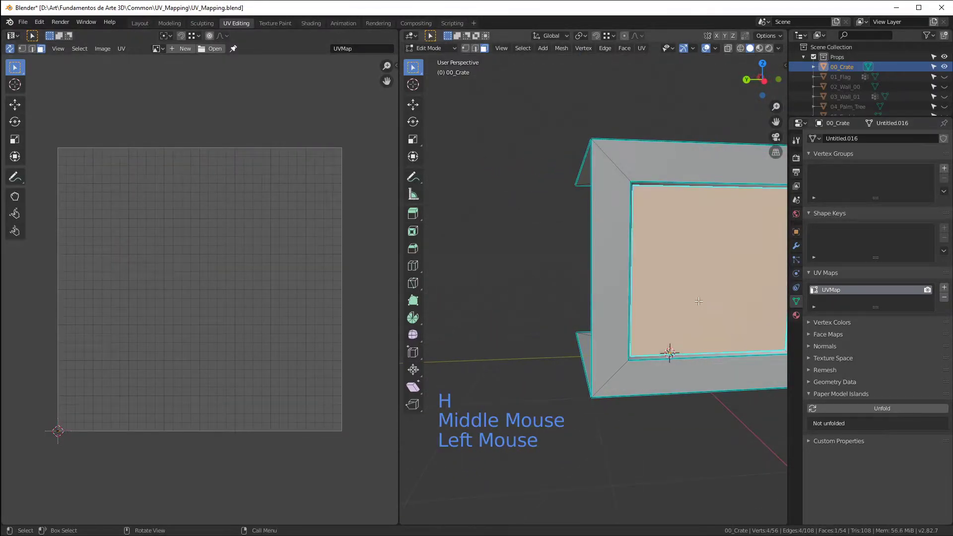
{"action": "key", "text": "ctrl+KP_Add"}
{"action": "key", "text": "ctrl+KP_Add"}
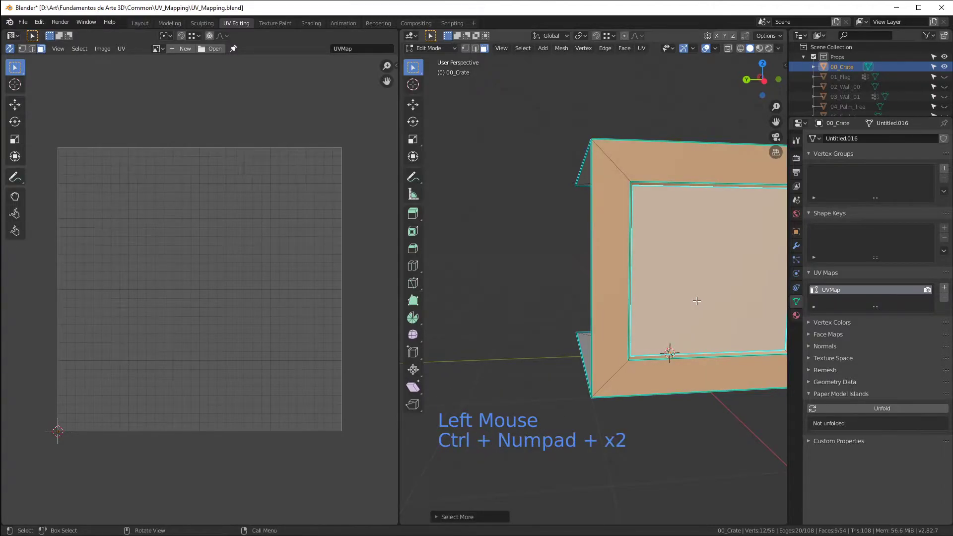
{"action": "key", "text": "KP_3"}
{"action": "key", "text": "KP_9"}
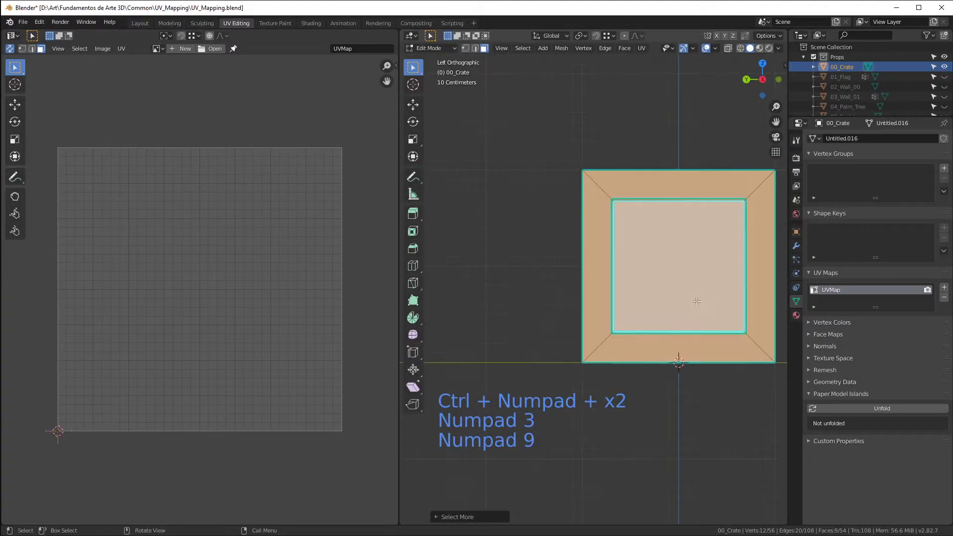
{"action": "key", "text": "u"}
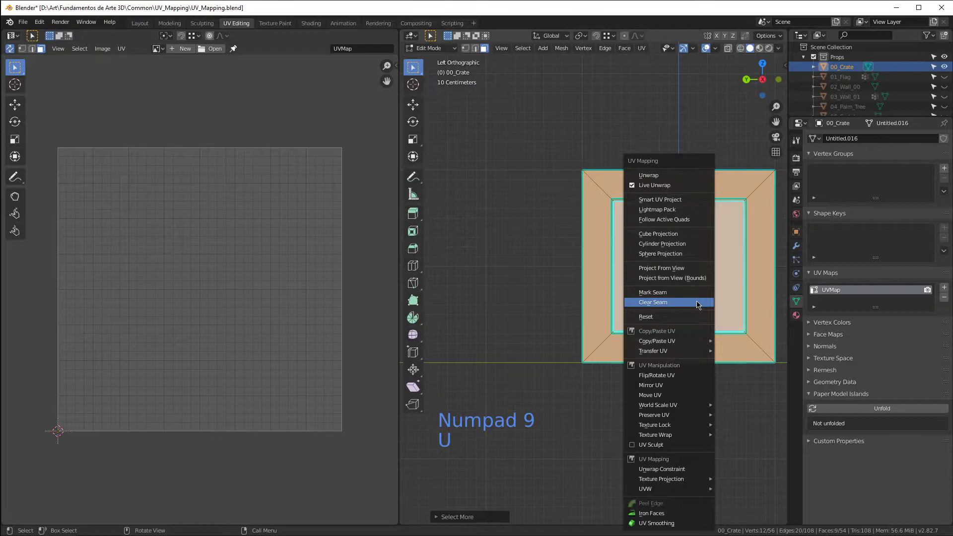
{"action": "left_click", "coordinate": [663, 268]}
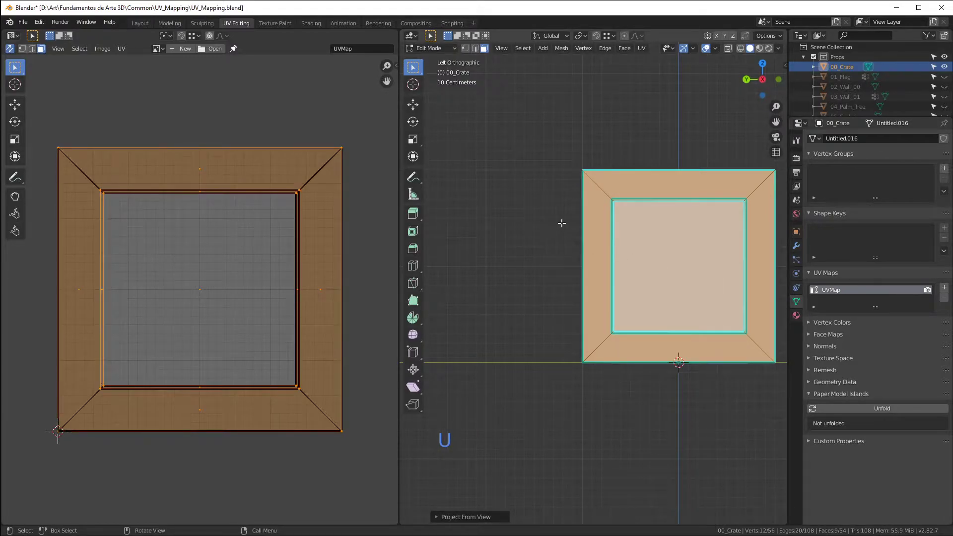
{"action": "key", "text": "h"}
Step: Unwrap all faces of the crate's top side from the top orthographic view with Project from View (Bounds) and hide them
{"action": "scroll", "coordinate": [561, 223], "scroll_direction": "down", "scroll_amount": 2}
{"action": "middle_click_drag", "start_coordinate": [561, 223], "coordinate": [612, 224]}
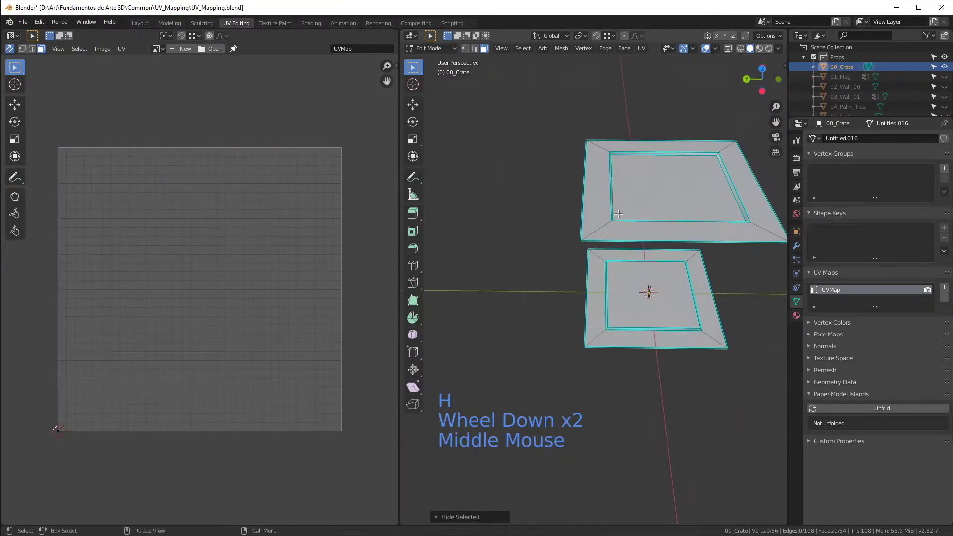
{"action": "left_click", "coordinate": [657, 180]}
{"action": "key", "text": "KP_7"}
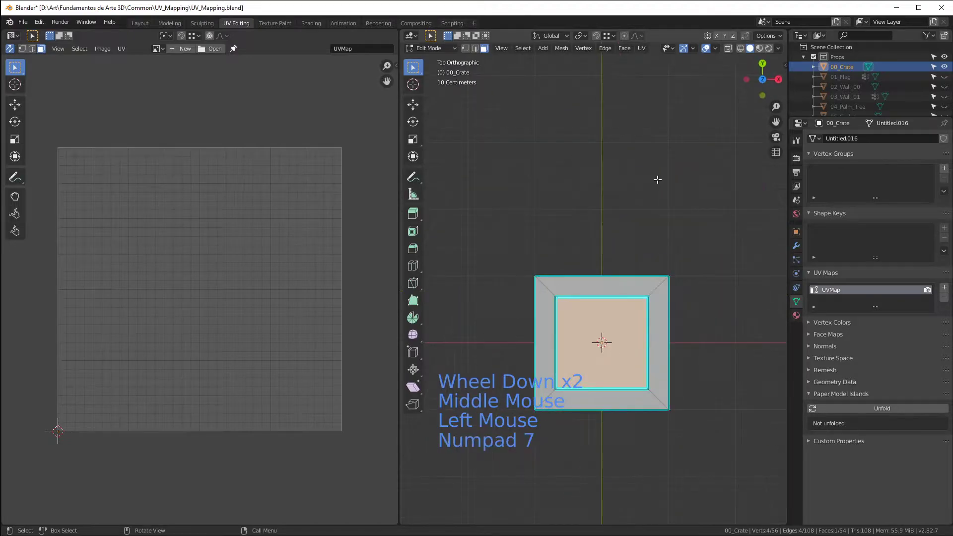
{"action": "key", "text": "ctrl+KP_Add"}
{"action": "key", "text": "ctrl+KP_Add"}
{"action": "key", "text": "ctrl+KP_Add"}
{"action": "key", "text": "KP_Decimal"}
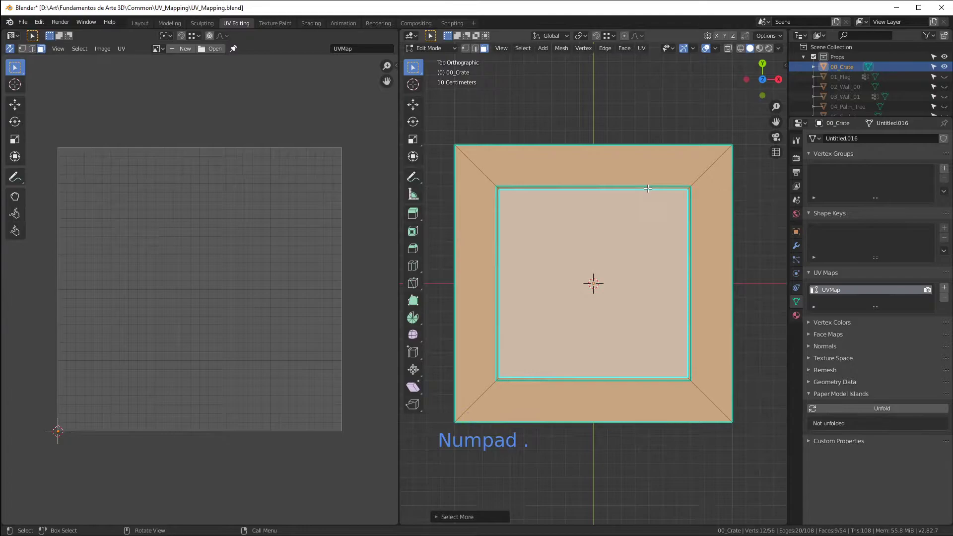
{"action": "key", "text": "u"}
{"action": "left_click", "coordinate": [648, 188]}
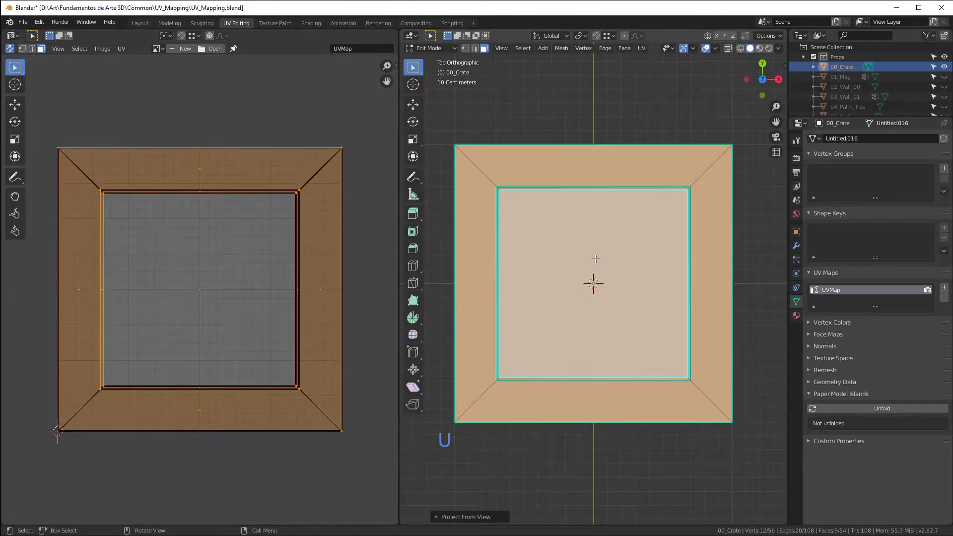
{"action": "key", "text": "h"}
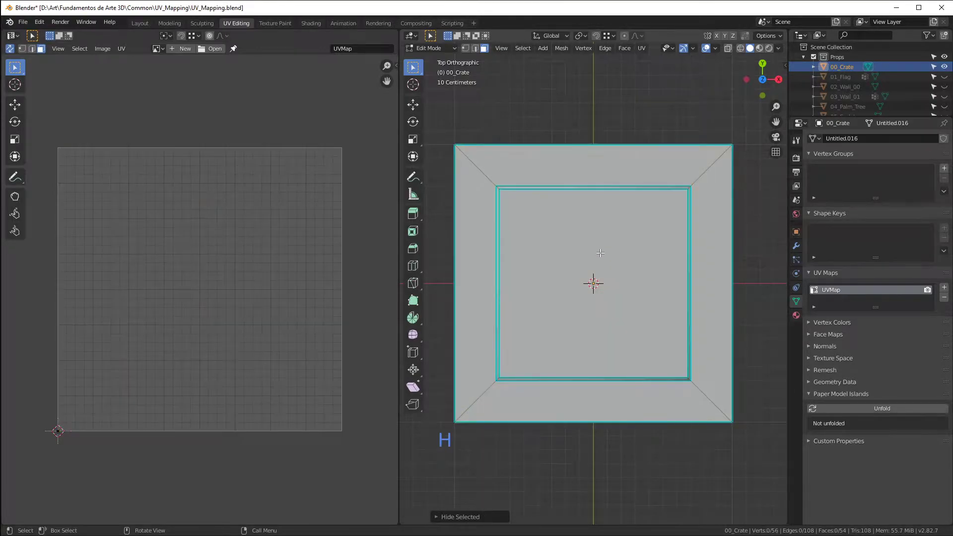
Step: Select all faces of the crate's bottom side and unwrap them from the bottom orthographic view with Project from View (Bounds)
{"action": "left_click", "coordinate": [602, 280]}
{"action": "key", "text": "ctrl+KP_Add"}
{"action": "key", "text": "ctrl+KP_Add"}
{"action": "key", "text": "ctrl+KP_Add"}
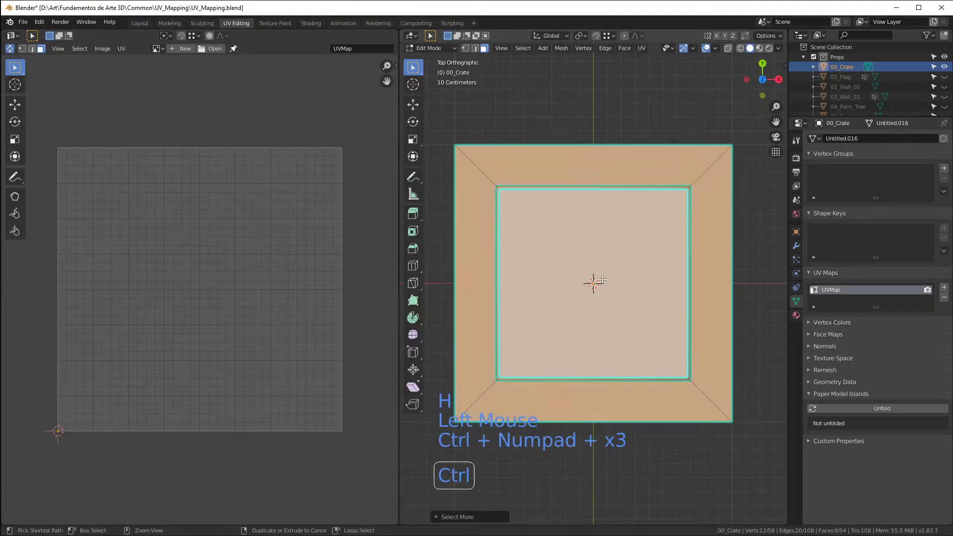
{"action": "key", "text": "KP_9"}
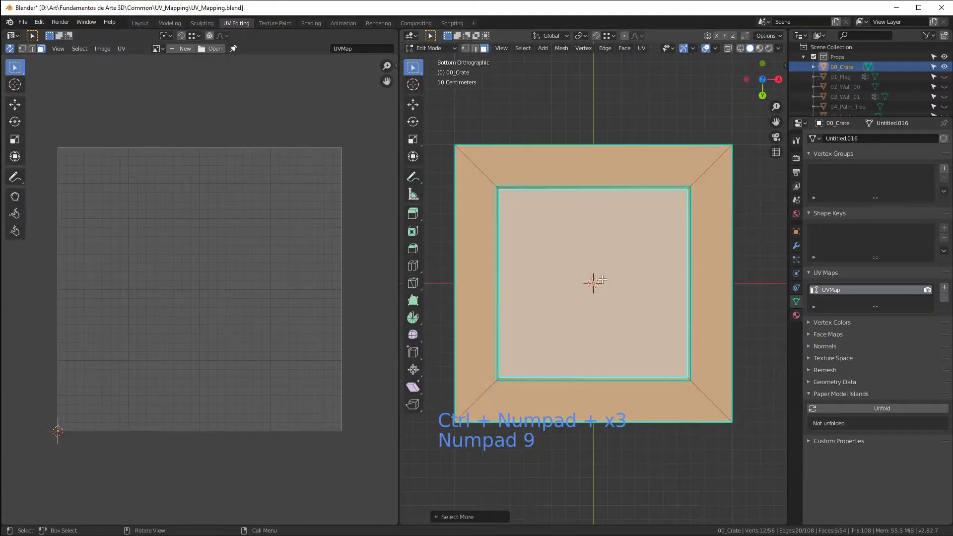
{"action": "key", "text": "u"}
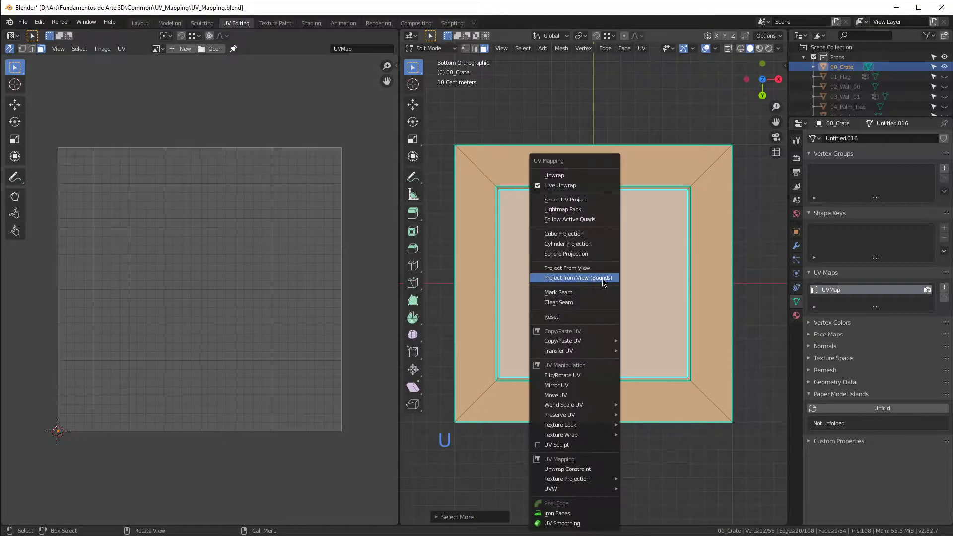
{"action": "left_click", "coordinate": [602, 278]}
Step: Reveal all hidden faces of the crate
{"action": "scroll", "coordinate": [640, 232], "scroll_direction": "down", "scroll_amount": 1}
{"action": "scroll", "coordinate": [640, 232], "scroll_direction": "down", "scroll_amount": 2}
{"action": "middle_click_drag", "start_coordinate": [639, 232], "coordinate": [611, 372]}
{"action": "scroll", "coordinate": [608, 306], "scroll_direction": "down", "scroll_amount": 3}
{"action": "scroll", "coordinate": [611, 367], "scroll_direction": "up", "scroll_amount": 4}
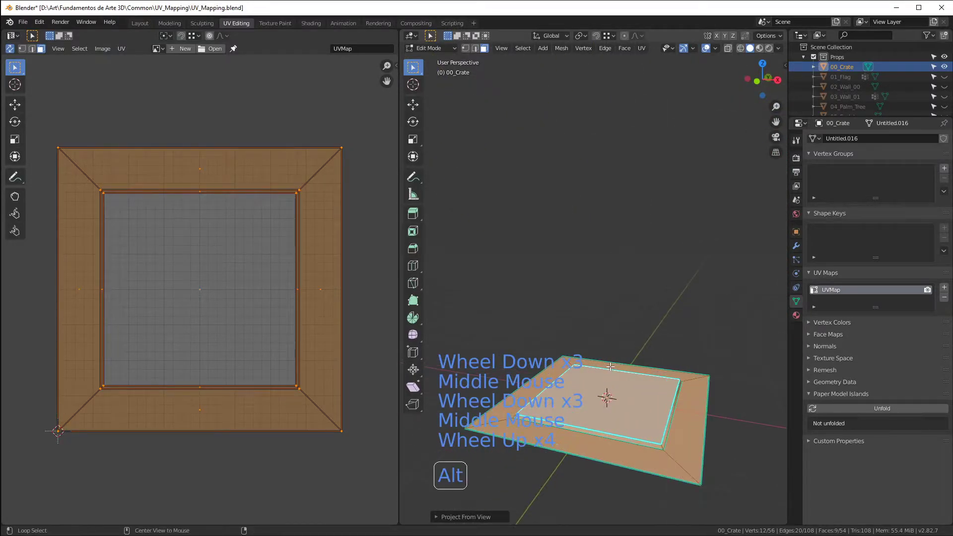
{"action": "key", "text": "alt+h"}
{"action": "scroll", "coordinate": [611, 367], "scroll_direction": "down", "scroll_amount": 2}
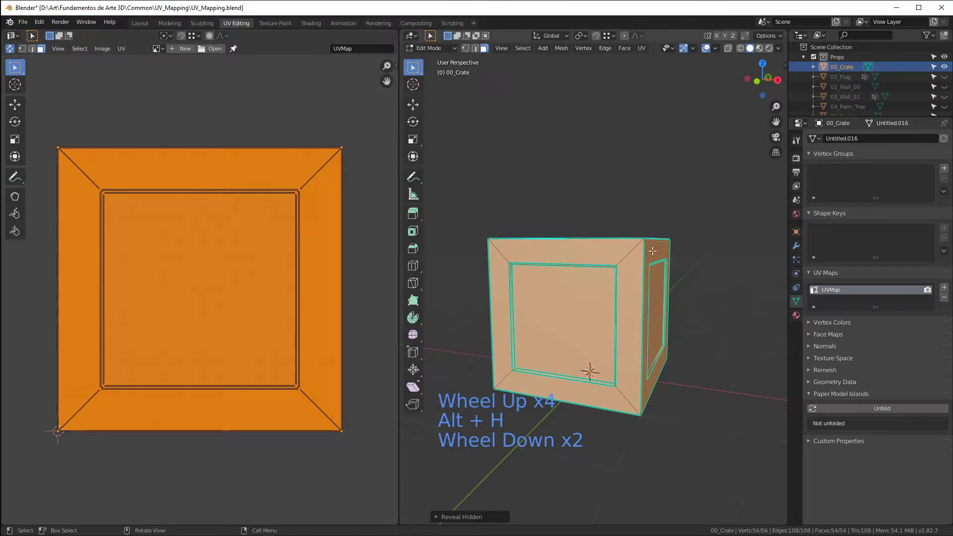
Step: Clear the selection and circle-select the overlapping central panels of all crate sides in the UV layout
{"action": "key", "text": "alt+a"}
{"action": "left_click", "coordinate": [590, 299]}
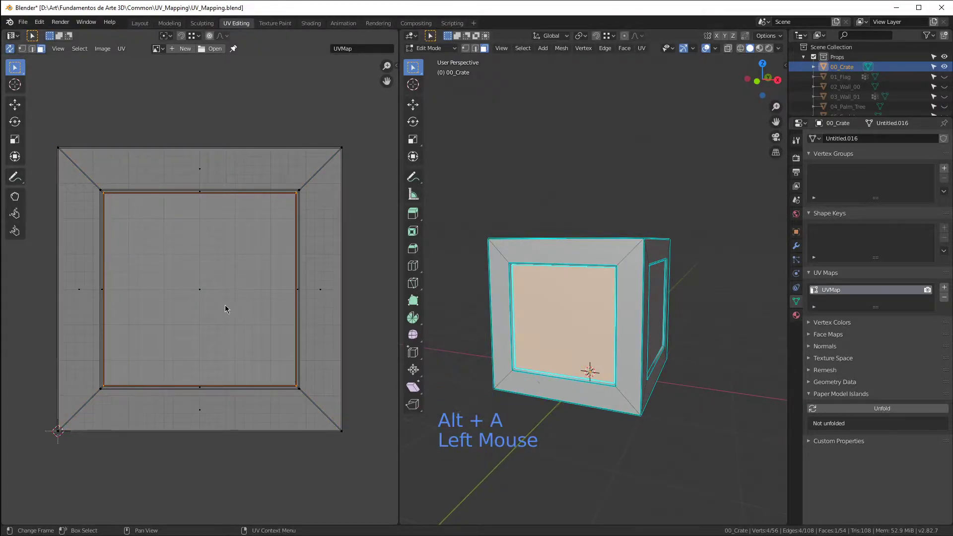
{"action": "key", "text": "c"}
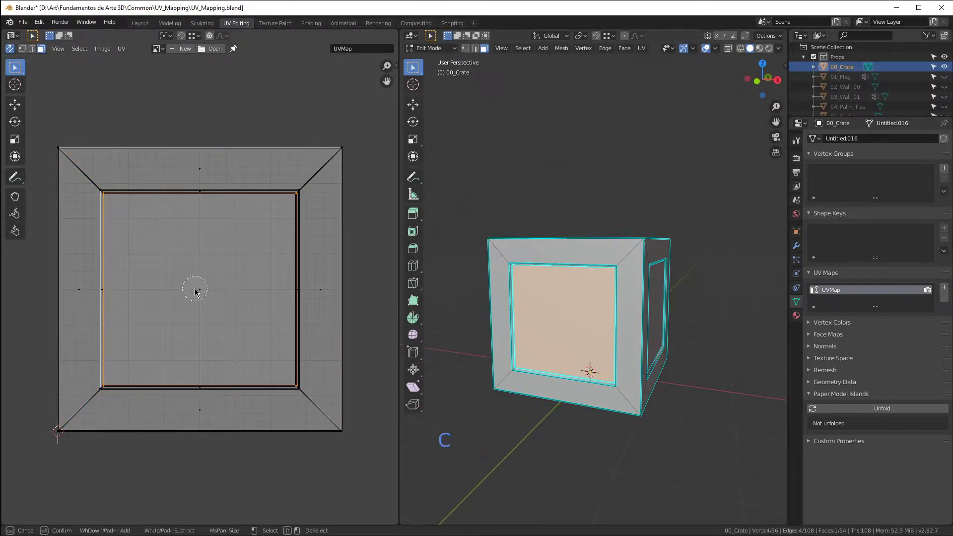
{"action": "left_click", "coordinate": [197, 292]}
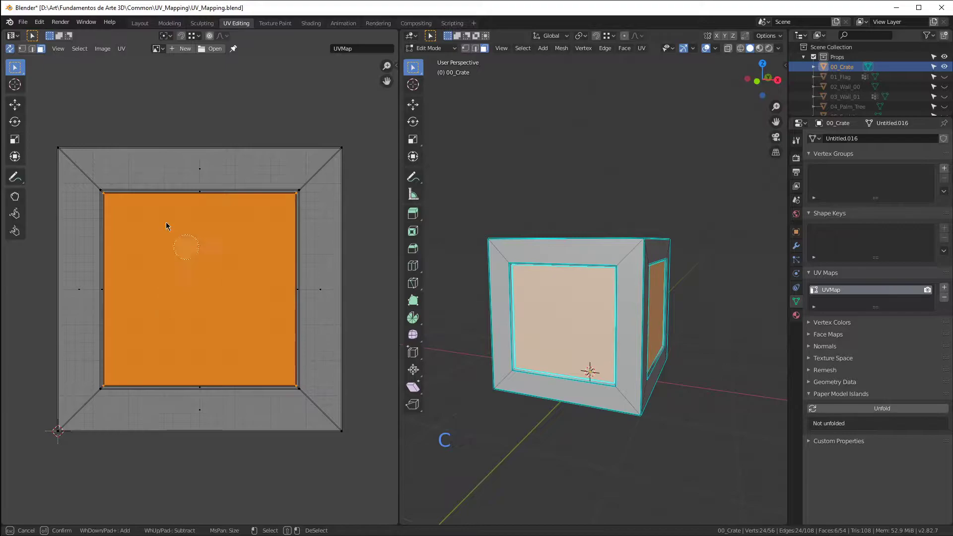
{"action": "left_click", "coordinate": [10, 49]}
Step: In the Texture Paint workspace, add a grey 1024 × 1024 px Base Color texture slot named Material Base Color to the crate
{"action": "middle_click_drag", "start_coordinate": [561, 323], "coordinate": [475, 247]}
{"action": "left_click", "coordinate": [284, 24]}
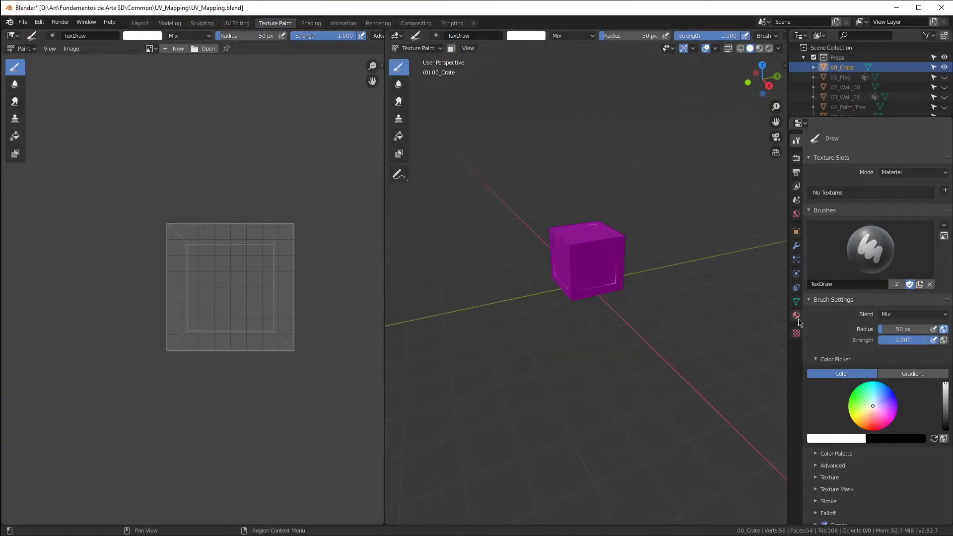
{"action": "left_click", "coordinate": [945, 191]}
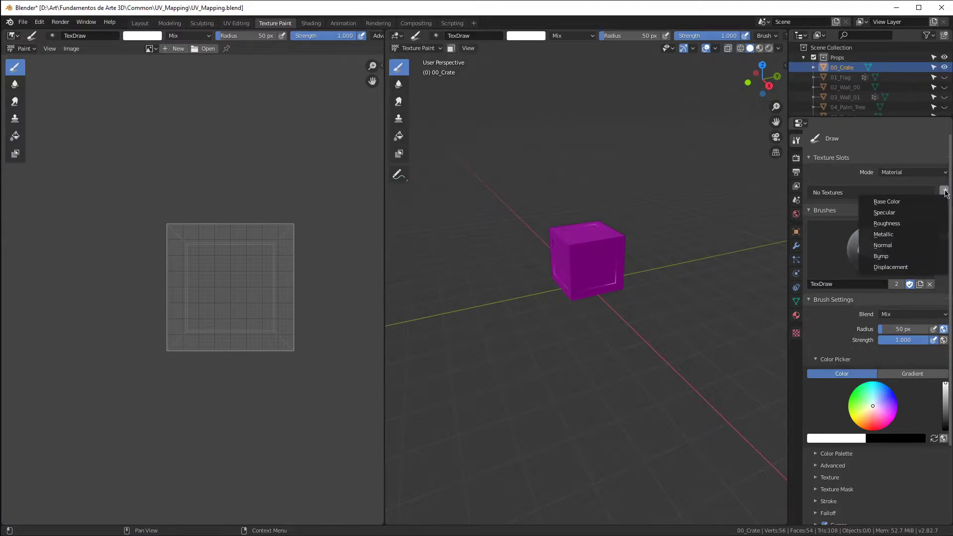
{"action": "left_click", "coordinate": [888, 202]}
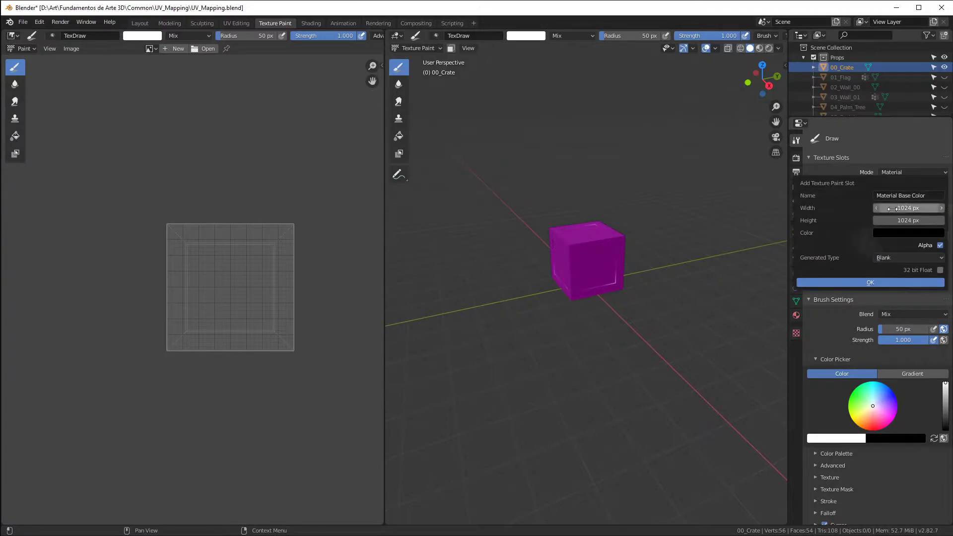
{"action": "left_click", "coordinate": [911, 234]}
{"action": "left_click_drag", "start_coordinate": [939, 130], "coordinate": [938, 92]}
{"action": "left_click", "coordinate": [864, 283]}
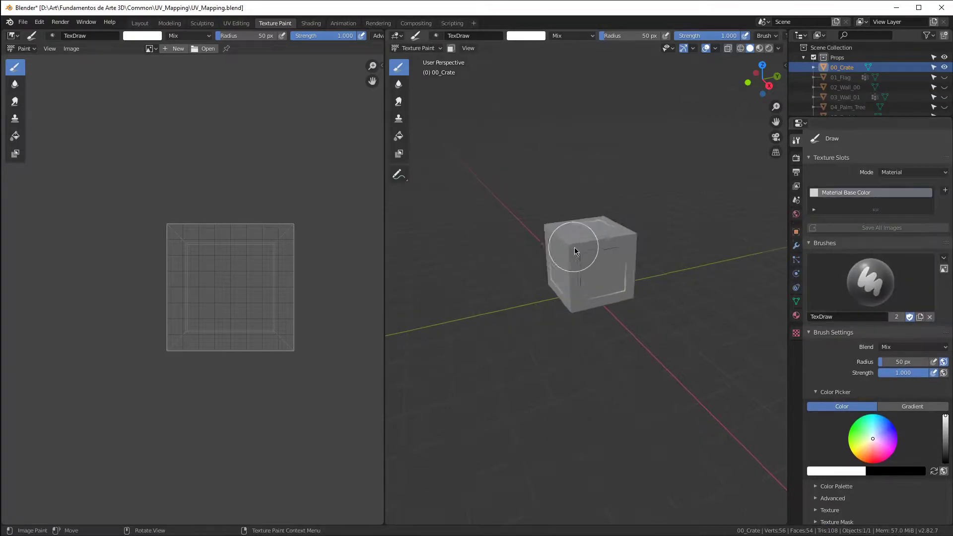
Step: Paint a freehand white stroke on the crate's central panel and inspect the neighbouring sides for the shared texture
{"action": "scroll", "coordinate": [574, 246], "scroll_direction": "up", "scroll_amount": 5}
{"action": "middle_click_drag", "start_coordinate": [603, 258], "coordinate": [581, 255]}
{"action": "mouse_move", "coordinate": [506, 254]}
{"action": "left_mouse_down"}
{"action": "mouse_move", "coordinate": [588, 316]}
{"action": "mouse_move", "coordinate": [588, 263]}
{"action": "mouse_move", "coordinate": [625, 225]}
{"action": "left_mouse_up"}
{"action": "mouse_move", "coordinate": [624, 225]}
{"action": "middle_mouse_down"}
{"action": "mouse_move", "coordinate": [611, 270]}
{"action": "mouse_move", "coordinate": [504, 226]}
{"action": "mouse_move", "coordinate": [546, 209]}
{"action": "mouse_move", "coordinate": [725, 182]}
{"action": "mouse_move", "coordinate": [701, 214]}
{"action": "mouse_move", "coordinate": [619, 228]}
{"action": "mouse_move", "coordinate": [559, 261]}
{"action": "middle_mouse_up"}
{"action": "mouse_move", "coordinate": [661, 246]}
{"action": "middle_mouse_down"}
{"action": "mouse_move", "coordinate": [548, 246]}
{"action": "mouse_move", "coordinate": [658, 231]}
{"action": "mouse_move", "coordinate": [703, 243]}
{"action": "mouse_move", "coordinate": [641, 251]}
{"action": "mouse_move", "coordinate": [586, 233]}
{"action": "middle_mouse_up"}
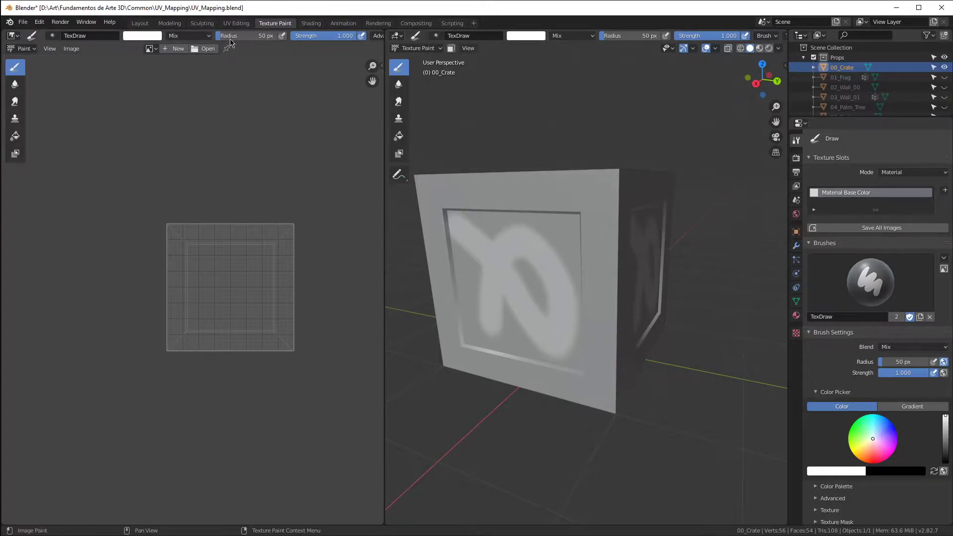
Step: Return to the UV Editing workspace, switch to Object Mode and hide the 00_Crate object
{"action": "left_click", "coordinate": [236, 24]}
{"action": "scroll", "coordinate": [286, 154], "scroll_direction": "down", "scroll_amount": 1}
{"action": "scroll", "coordinate": [286, 154], "scroll_direction": "down", "scroll_amount": 1}
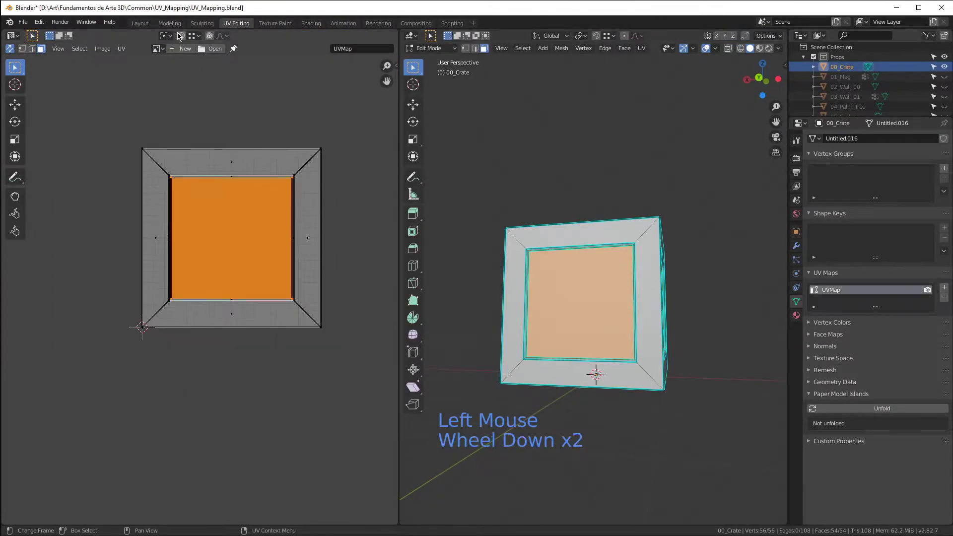
{"action": "key", "text": "Tab"}
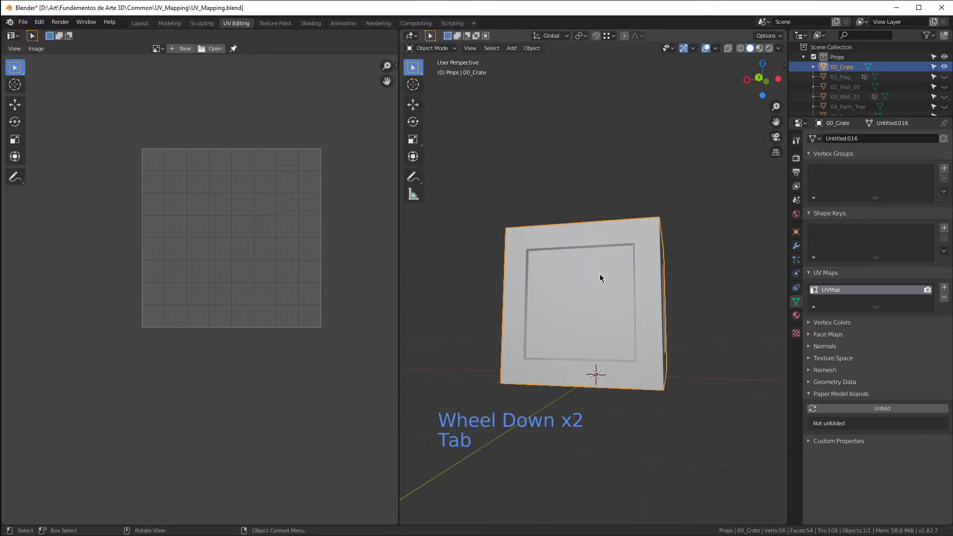
{"action": "key", "text": "h"}
{"action": "middle_click_drag", "start_coordinate": [687, 234], "coordinate": [745, 205]}
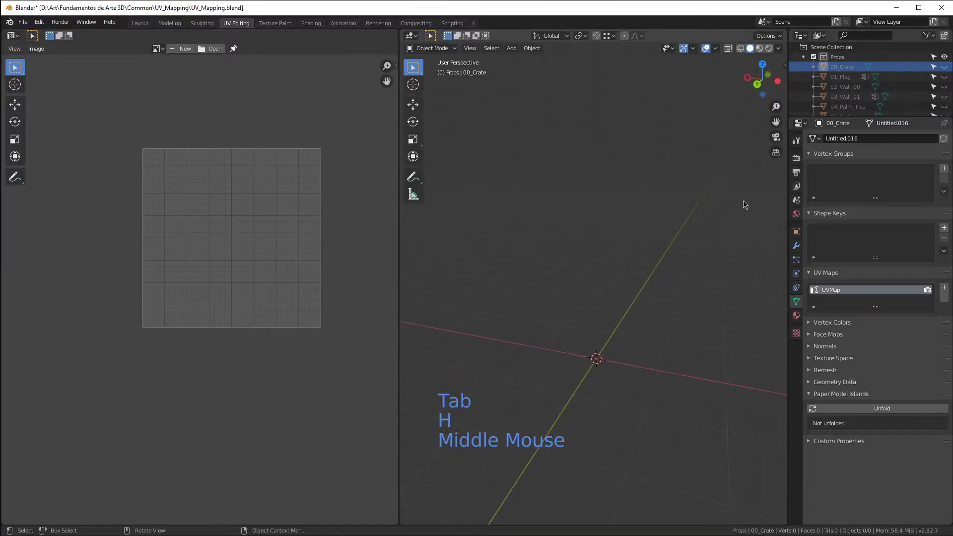
Step: Make the 01_Flag, 02_Wall_00 and 03_Wall_01 objects visible in the scene
{"action": "left_click", "coordinate": [944, 77]}
{"action": "scroll", "coordinate": [670, 243], "scroll_direction": "down", "scroll_amount": 2}
{"action": "middle_click_drag", "start_coordinate": [670, 243], "coordinate": [677, 238]}
{"action": "scroll", "coordinate": [685, 234], "scroll_direction": "down", "scroll_amount": 2}
{"action": "scroll", "coordinate": [699, 197], "scroll_direction": "up", "scroll_amount": 4}
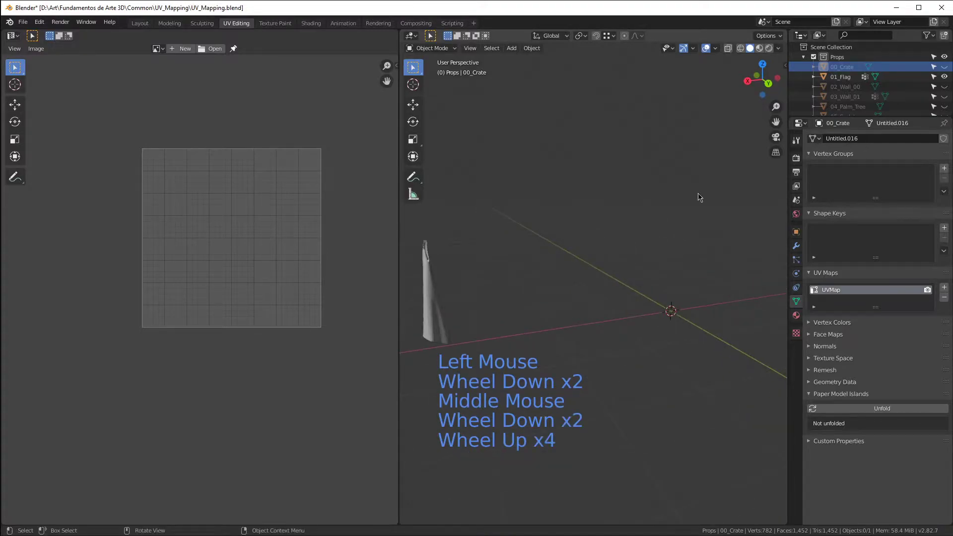
{"action": "left_click", "coordinate": [945, 88]}
{"action": "middle_click_drag", "start_coordinate": [490, 266], "coordinate": [509, 291], "text": "shift"}
{"action": "left_click", "coordinate": [945, 96]}
{"action": "middle_click_drag", "start_coordinate": [379, 281], "coordinate": [247, 285]}
{"action": "middle_click_drag", "start_coordinate": [422, 268], "coordinate": [705, 232]}
Step: Maximize the 3D viewport and examine the flag and wall models from the front
{"action": "scroll", "coordinate": [702, 230], "scroll_direction": "up", "scroll_amount": 3}
{"action": "middle_click_drag", "start_coordinate": [643, 231], "coordinate": [666, 238]}
{"action": "key", "text": "ctrl+space"}
{"action": "middle_click_drag", "start_coordinate": [579, 245], "coordinate": [328, 348]}
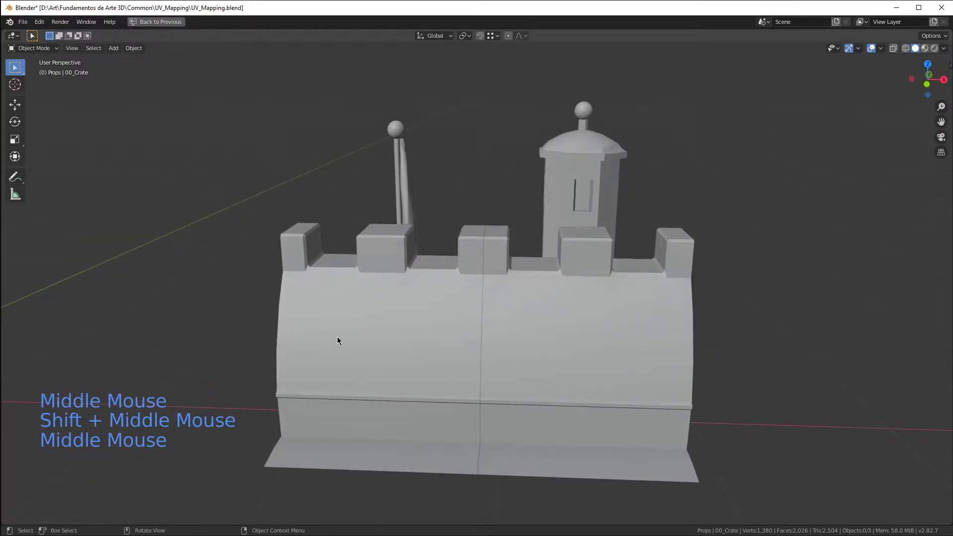
Step: Examine the castle walls, watchtower and flag from the outer side, the end and the inner side
{"action": "middle_click_drag", "start_coordinate": [585, 368], "coordinate": [272, 431]}
{"action": "scroll", "coordinate": [412, 323], "scroll_direction": "down", "scroll_amount": 3}
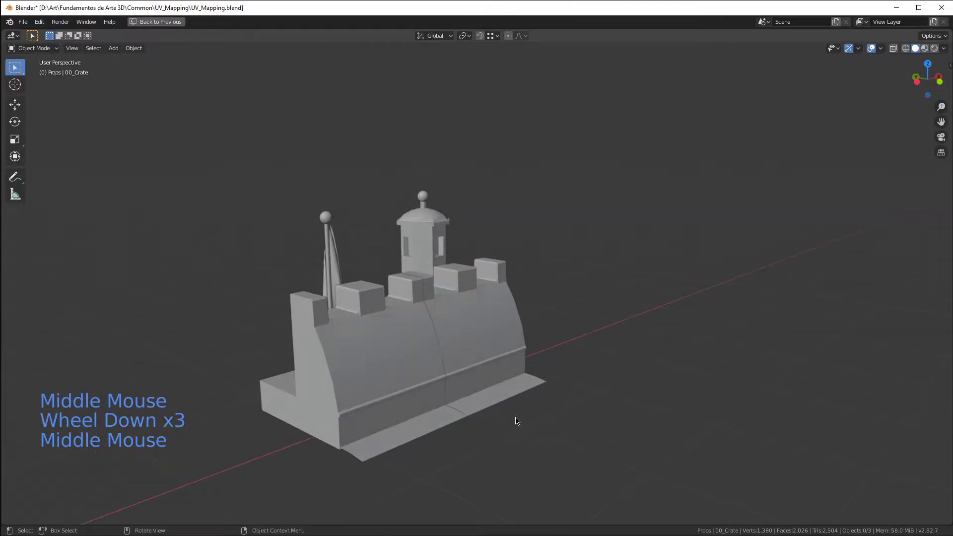
{"action": "middle_click_drag", "start_coordinate": [520, 419], "coordinate": [304, 357]}
{"action": "middle_click_drag", "start_coordinate": [564, 337], "coordinate": [395, 320]}
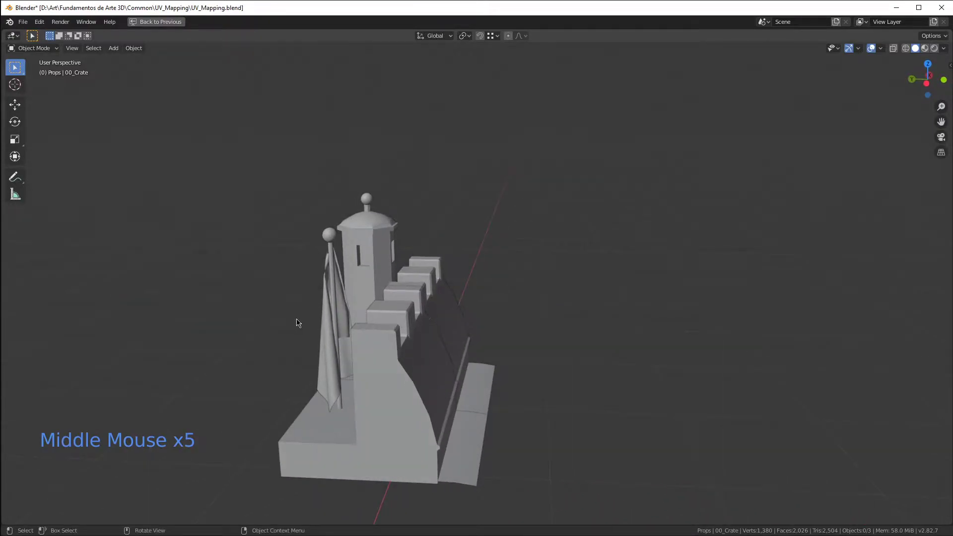
{"action": "middle_click_drag", "start_coordinate": [298, 323], "coordinate": [515, 328]}
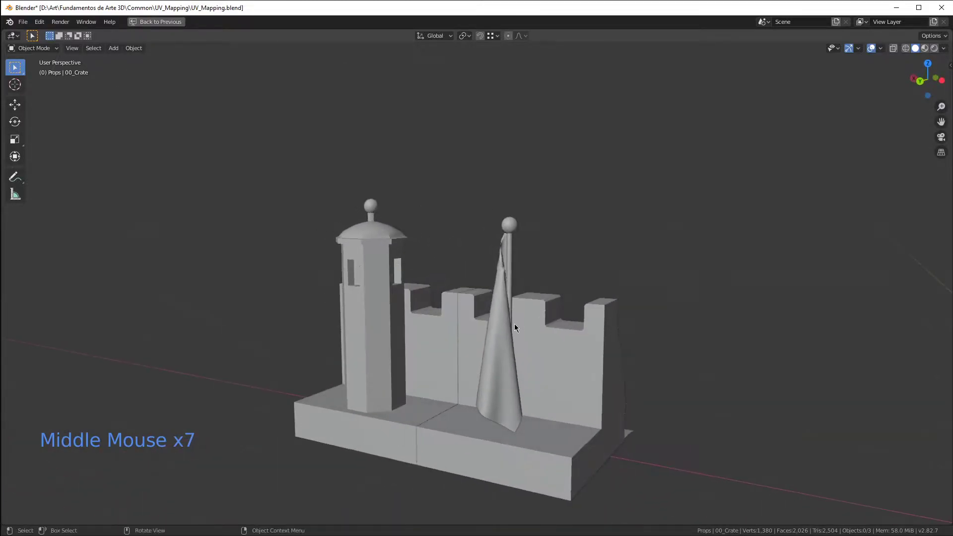
{"action": "middle_click_drag", "start_coordinate": [361, 296], "coordinate": [407, 377]}
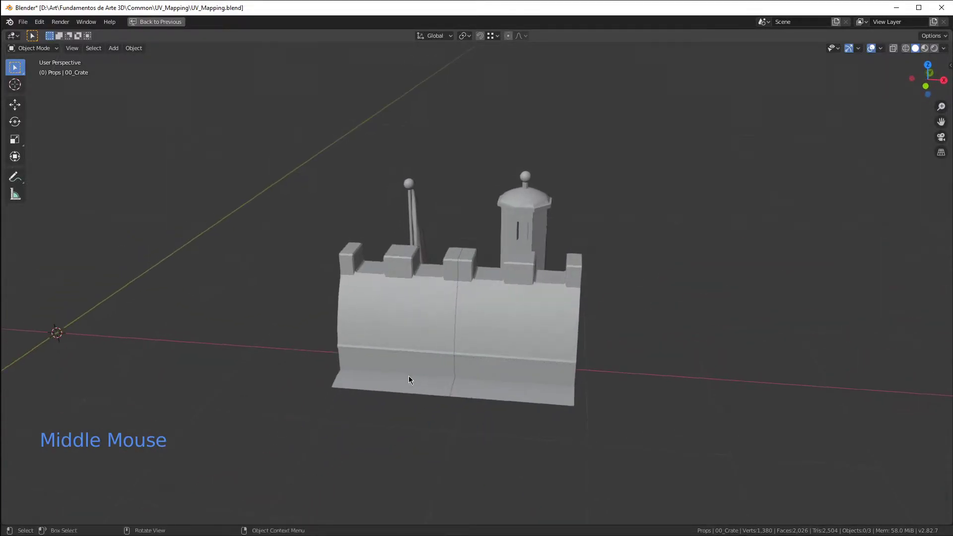
Step: Select 02_Wall_00, restore the split layout, show its material settings and load T_AtlasWalls_D.jpg in the image editor
{"action": "left_click", "coordinate": [481, 322]}
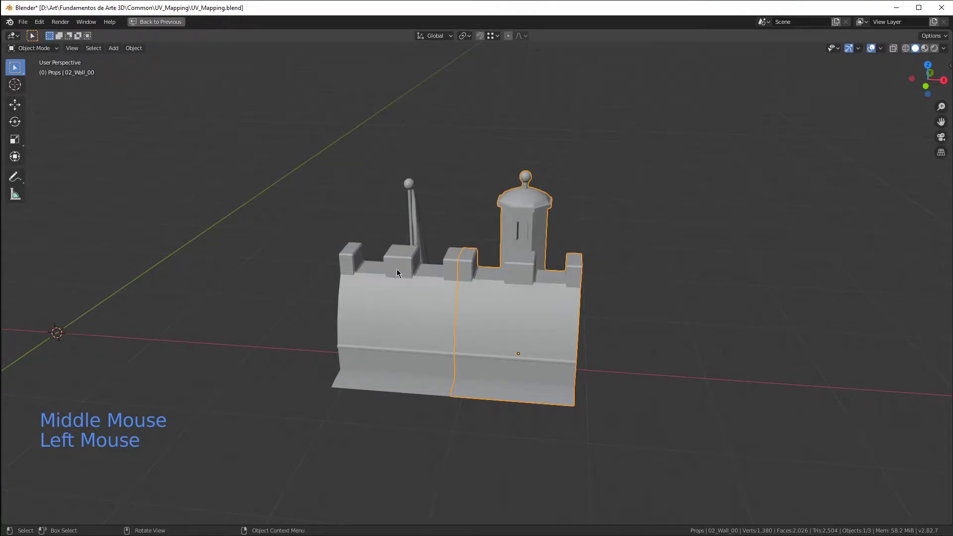
{"action": "middle_click_drag", "start_coordinate": [437, 198], "coordinate": [479, 206]}
{"action": "key", "text": "ctrl+space"}
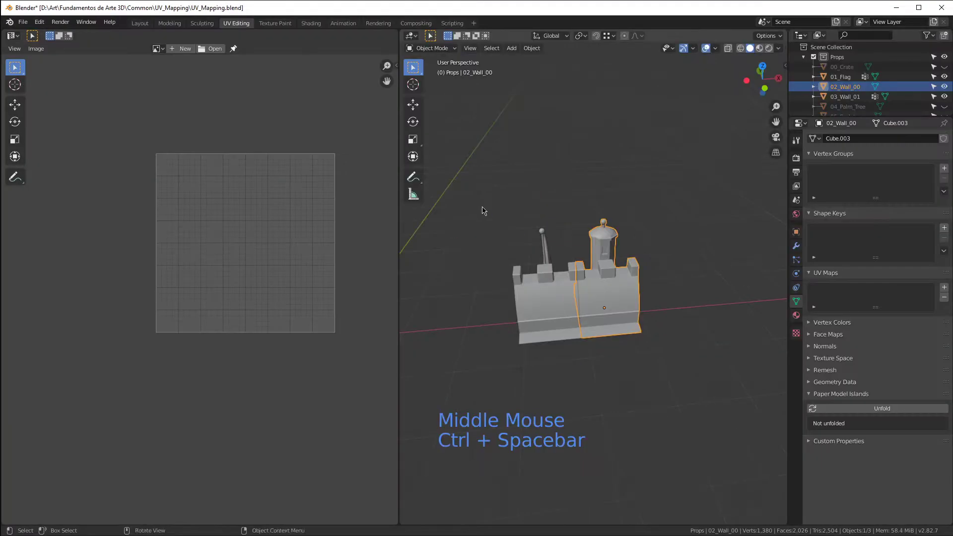
{"action": "left_click", "coordinate": [796, 315]}
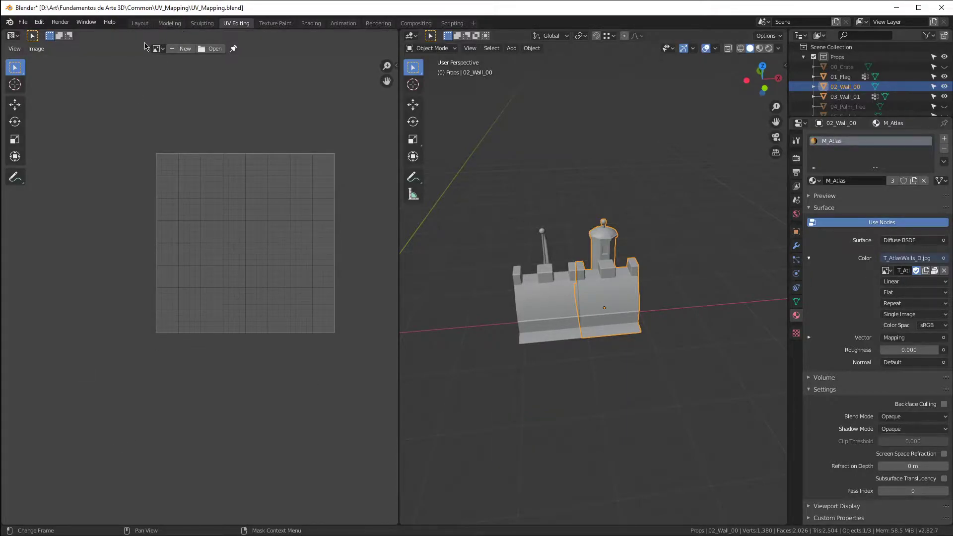
{"action": "left_click", "coordinate": [158, 48]}
{"action": "left_click", "coordinate": [173, 82]}
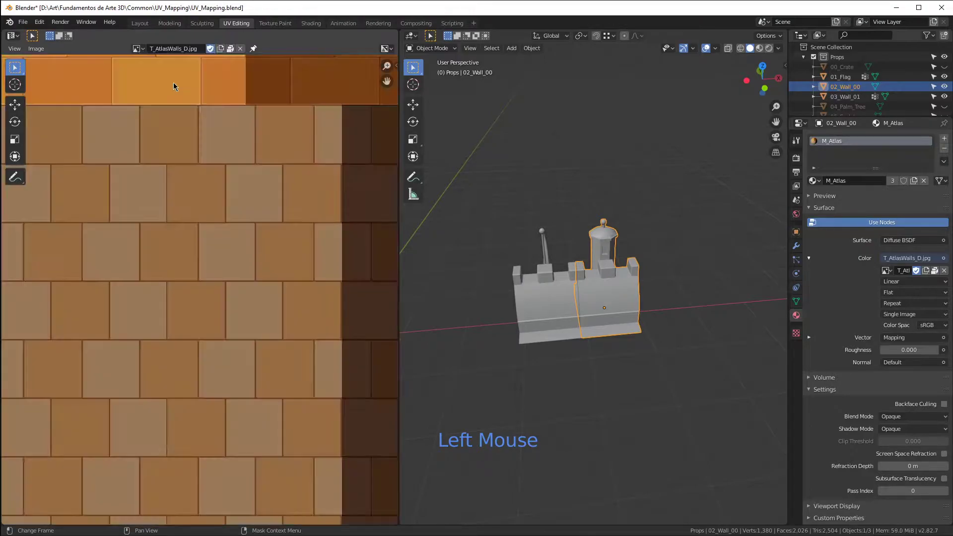
{"action": "scroll", "coordinate": [207, 118], "scroll_direction": "down", "scroll_amount": 6}
{"action": "middle_click_drag", "start_coordinate": [201, 173], "coordinate": [212, 173]}
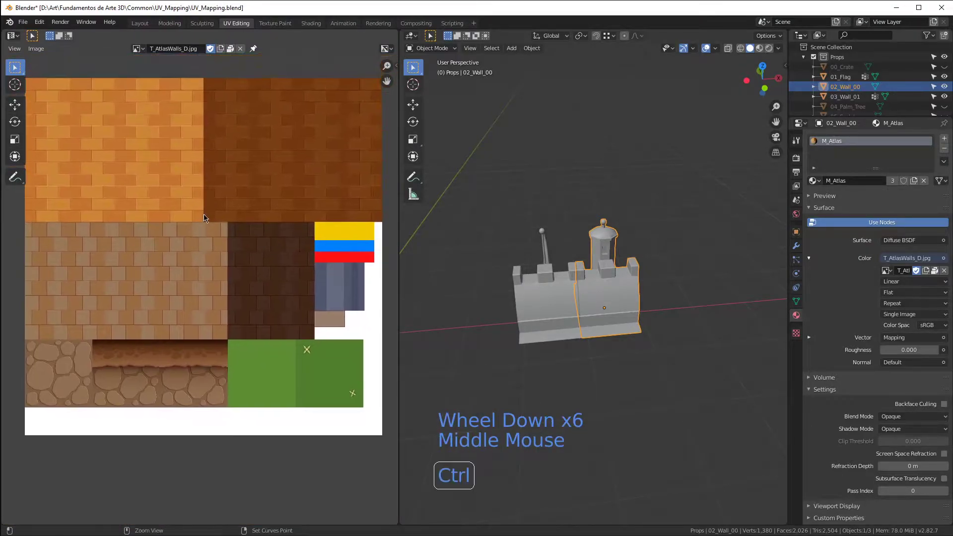
Step: Annotate the maximized atlas image freehand, outlining the orange bricks and flag area and labelling the darker brick areas Inter, Ad and Ad in
{"action": "key", "text": "ctrl+space"}
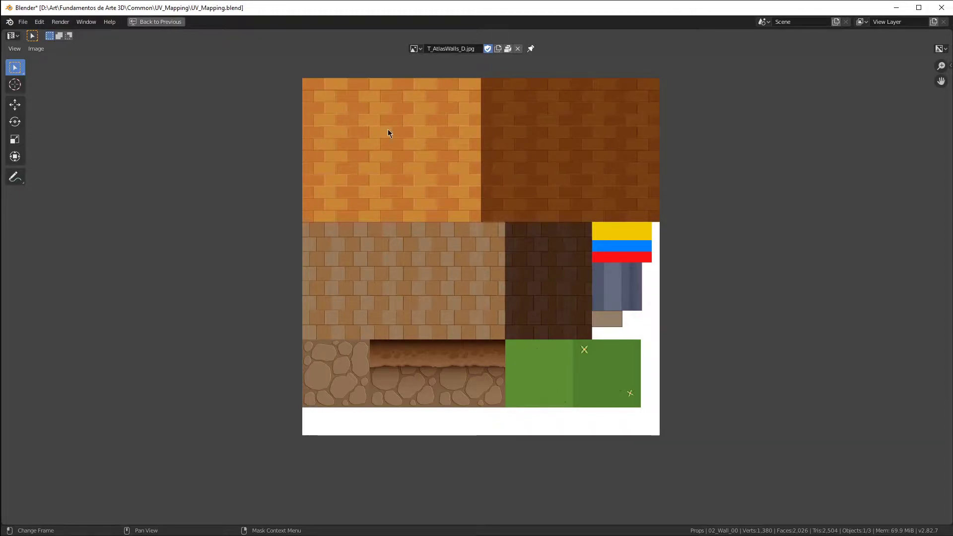
{"action": "middle_click_drag", "start_coordinate": [381, 141], "coordinate": [392, 161]}
{"action": "mouse_move", "coordinate": [333, 113]}
{"action": "left_mouse_down"}
{"action": "mouse_move", "coordinate": [466, 105]}
{"action": "mouse_move", "coordinate": [470, 222]}
{"action": "left_mouse_up"}
{"action": "left_click_drag", "start_coordinate": [450, 258], "coordinate": [257, 251]}
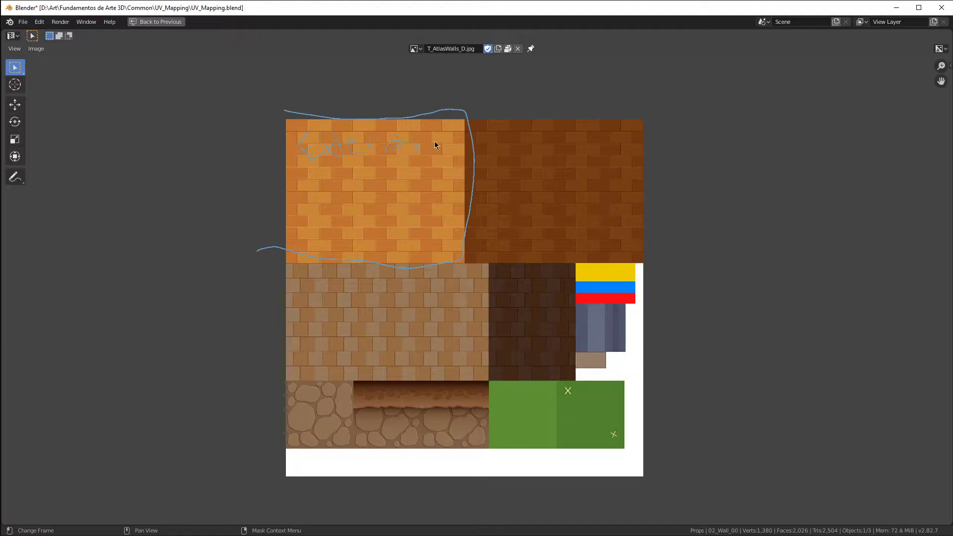
{"action": "left_click_drag", "start_coordinate": [465, 115], "coordinate": [645, 124]}
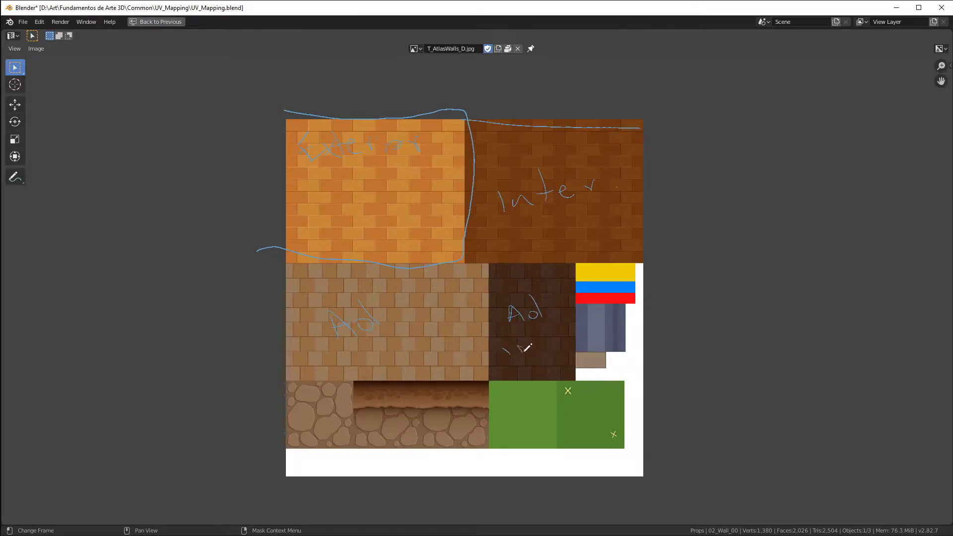
{"action": "mouse_move", "coordinate": [581, 258]}
{"action": "left_mouse_down"}
{"action": "mouse_move", "coordinate": [636, 281]}
{"action": "mouse_move", "coordinate": [572, 294]}
{"action": "left_mouse_up"}
{"action": "key", "text": "ctrl+space"}
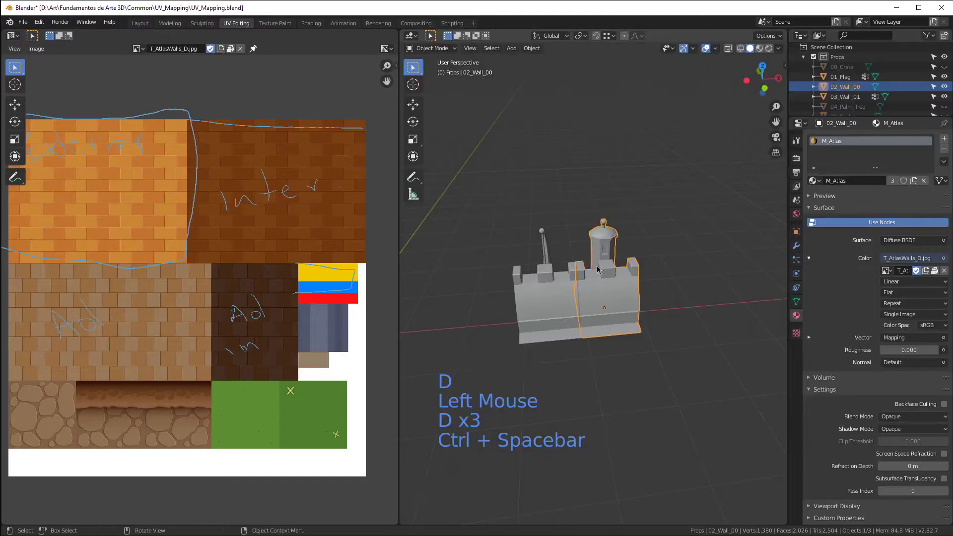
{"action": "middle_click_drag", "start_coordinate": [608, 274], "coordinate": [710, 258]}
{"action": "key", "text": "ctrl+space"}
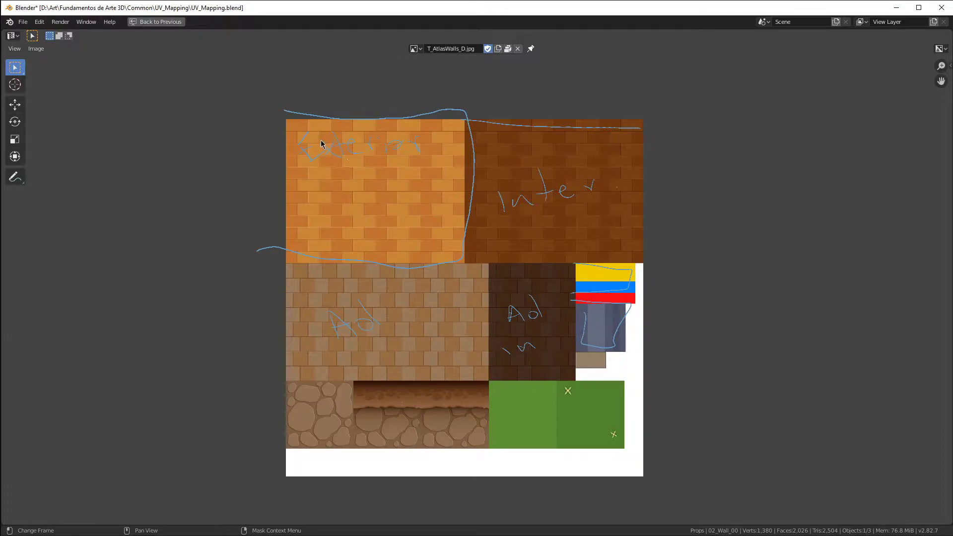
Step: Erase all freehand annotations from the texture atlas
{"action": "mouse_move", "coordinate": [278, 111]}
{"action": "right_mouse_down"}
{"action": "mouse_move", "coordinate": [394, 111]}
{"action": "mouse_move", "coordinate": [472, 142]}
{"action": "mouse_move", "coordinate": [461, 244]}
{"action": "right_mouse_up"}
{"action": "right_click_drag", "start_coordinate": [313, 247], "coordinate": [321, 243]}
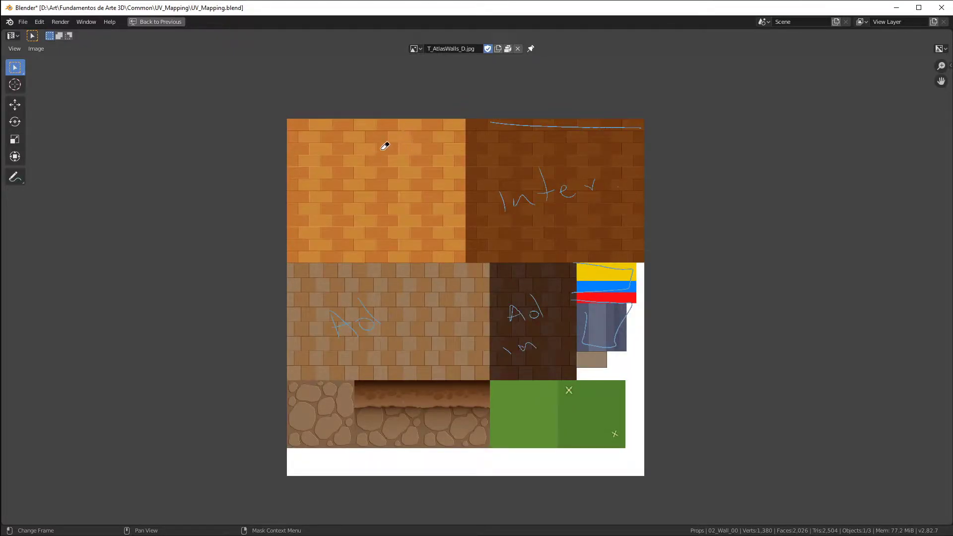
{"action": "mouse_move", "coordinate": [505, 115]}
{"action": "right_mouse_down"}
{"action": "mouse_move", "coordinate": [558, 128]}
{"action": "mouse_move", "coordinate": [656, 125]}
{"action": "right_mouse_up"}
{"action": "mouse_move", "coordinate": [641, 192]}
{"action": "right_mouse_down"}
{"action": "mouse_move", "coordinate": [559, 185]}
{"action": "mouse_move", "coordinate": [551, 173]}
{"action": "mouse_move", "coordinate": [536, 206]}
{"action": "mouse_move", "coordinate": [512, 218]}
{"action": "right_mouse_up"}
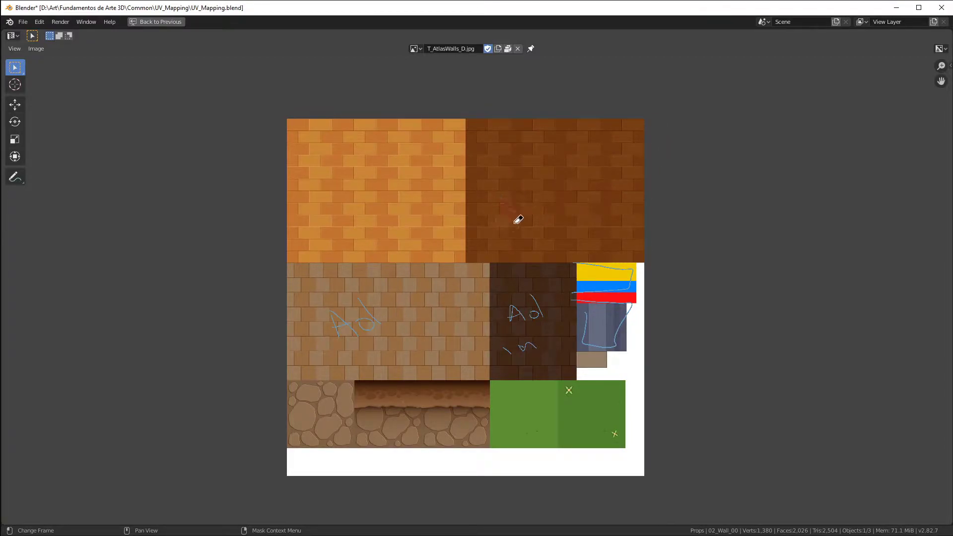
{"action": "mouse_move", "coordinate": [247, 366]}
{"action": "right_mouse_down"}
{"action": "mouse_move", "coordinate": [358, 316]}
{"action": "mouse_move", "coordinate": [526, 337]}
{"action": "mouse_move", "coordinate": [523, 313]}
{"action": "mouse_move", "coordinate": [538, 287]}
{"action": "mouse_move", "coordinate": [647, 294]}
{"action": "mouse_move", "coordinate": [568, 253]}
{"action": "mouse_move", "coordinate": [626, 311]}
{"action": "mouse_move", "coordinate": [580, 342]}
{"action": "right_mouse_up"}
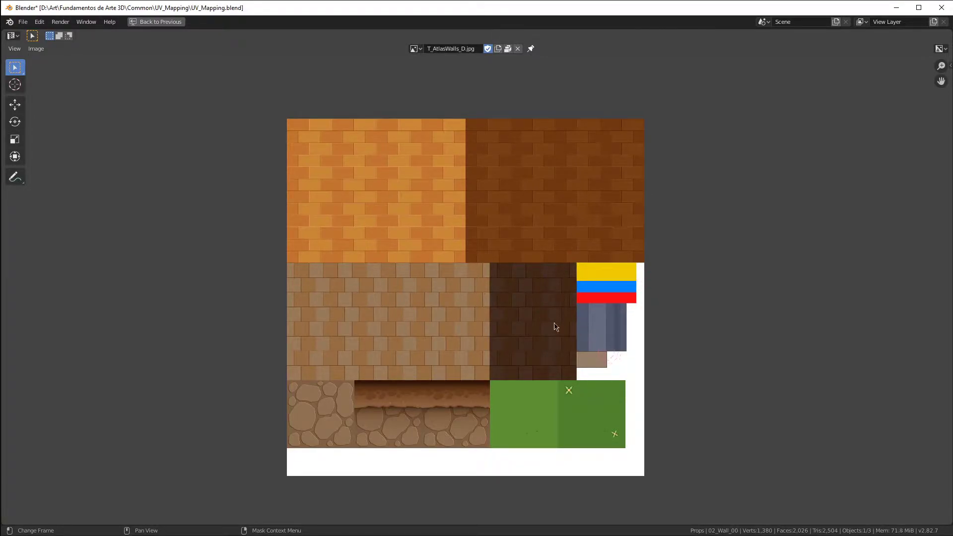
Step: Examine the brick, stone, grass and flag areas of the atlas up close, and return to the split layout
{"action": "scroll", "coordinate": [382, 347], "scroll_direction": "up", "scroll_amount": 3}
{"action": "middle_click_drag", "start_coordinate": [591, 241], "coordinate": [490, 275]}
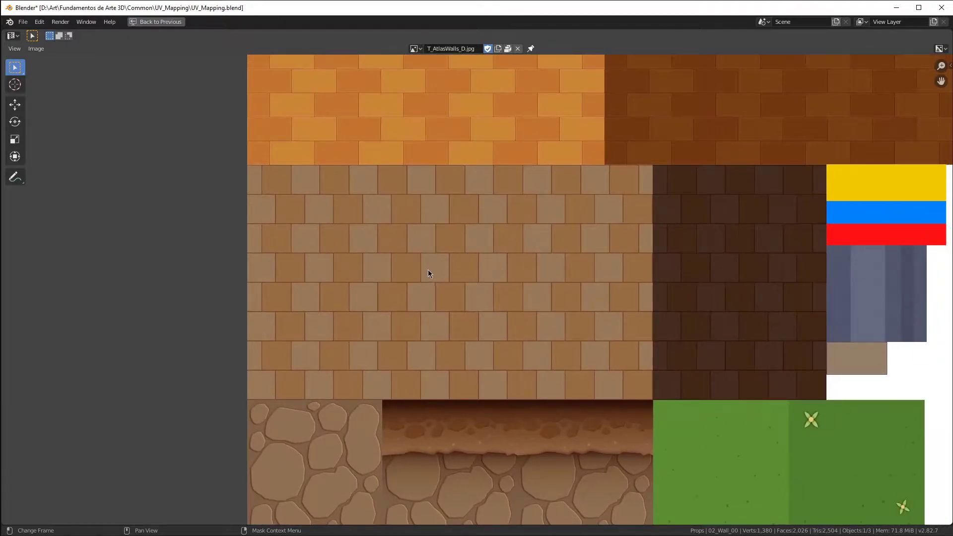
{"action": "scroll", "coordinate": [324, 147], "scroll_direction": "up", "scroll_amount": 3}
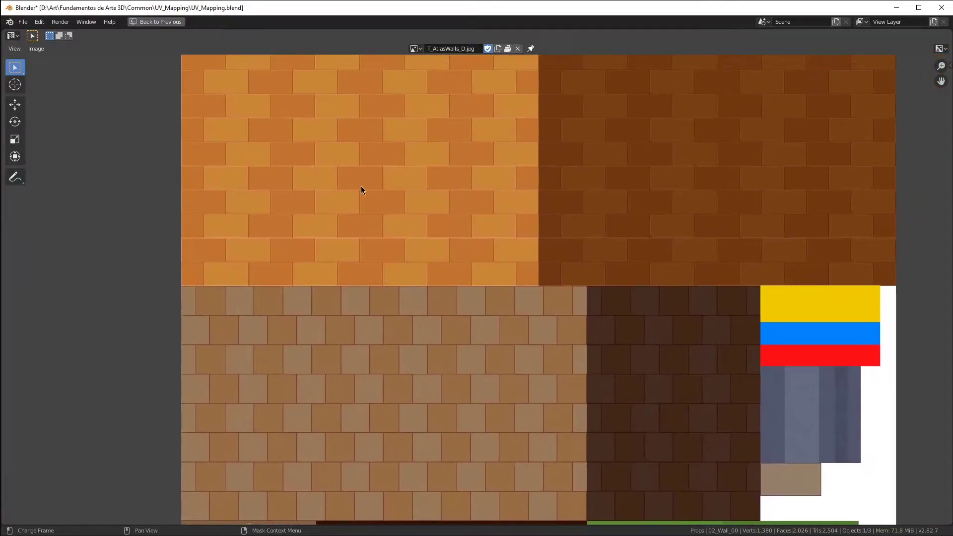
{"action": "scroll", "coordinate": [622, 221], "scroll_direction": "down", "scroll_amount": 2}
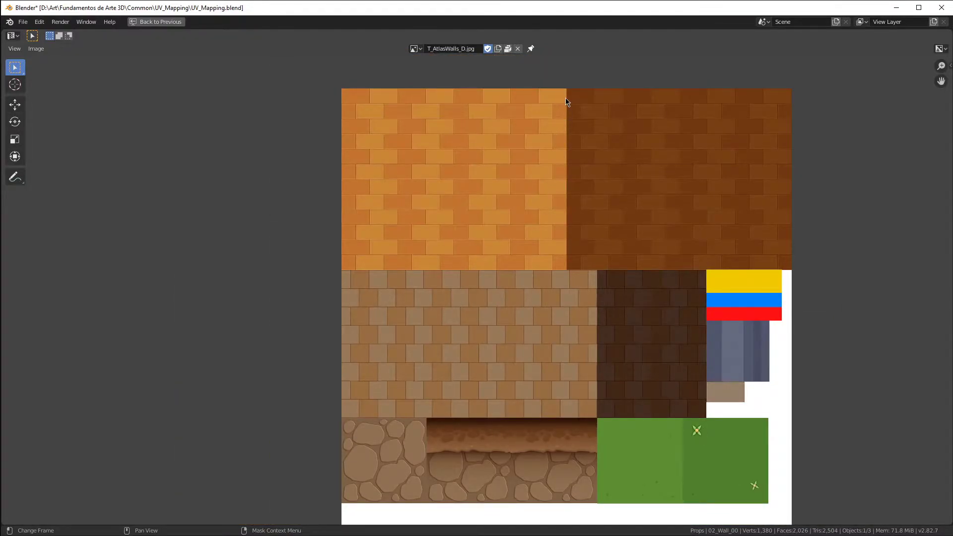
{"action": "middle_click_drag", "start_coordinate": [591, 191], "coordinate": [472, 167]}
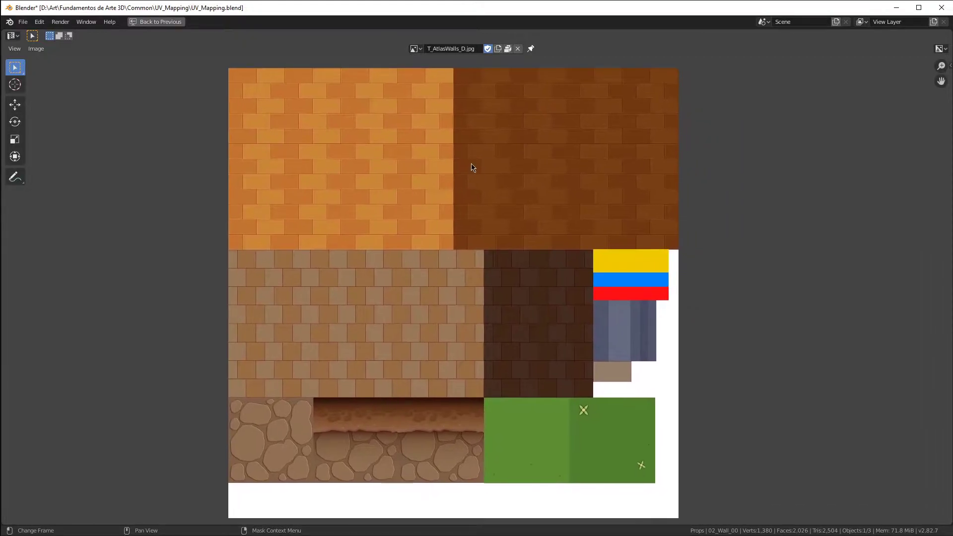
{"action": "key", "text": "ctrl+space"}
{"action": "scroll", "coordinate": [189, 159], "scroll_direction": "down", "scroll_amount": 3}
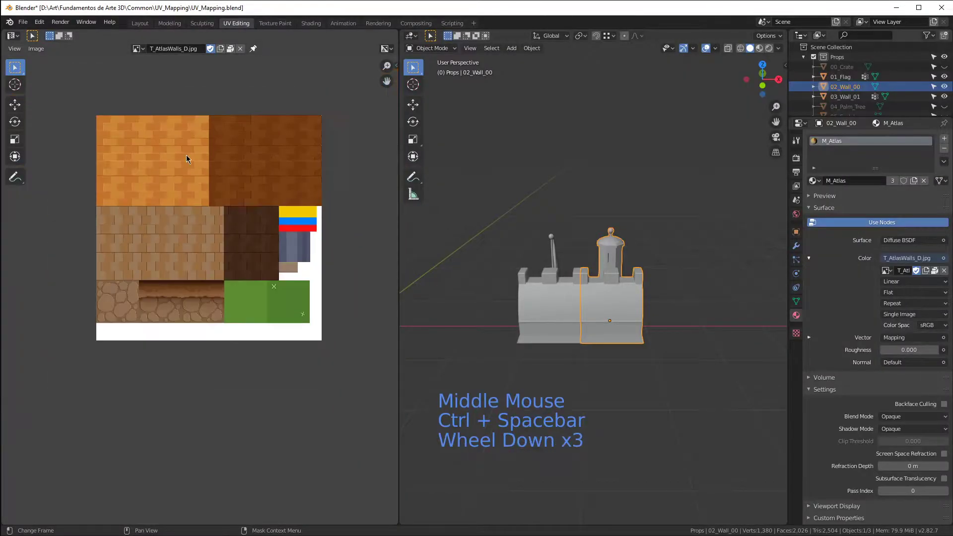
{"action": "middle_click_drag", "start_coordinate": [187, 155], "coordinate": [216, 194]}
Step: Add 03_Wall_01 to the selected 02_Wall_00 and enter Edit Mode on both walls
{"action": "scroll", "coordinate": [614, 336], "scroll_direction": "up", "scroll_amount": 4}
{"action": "left_click", "coordinate": [523, 284], "text": "shift"}
{"action": "middle_click_drag", "start_coordinate": [523, 284], "coordinate": [715, 237]}
{"action": "scroll", "coordinate": [652, 226], "scroll_direction": "down", "scroll_amount": 4}
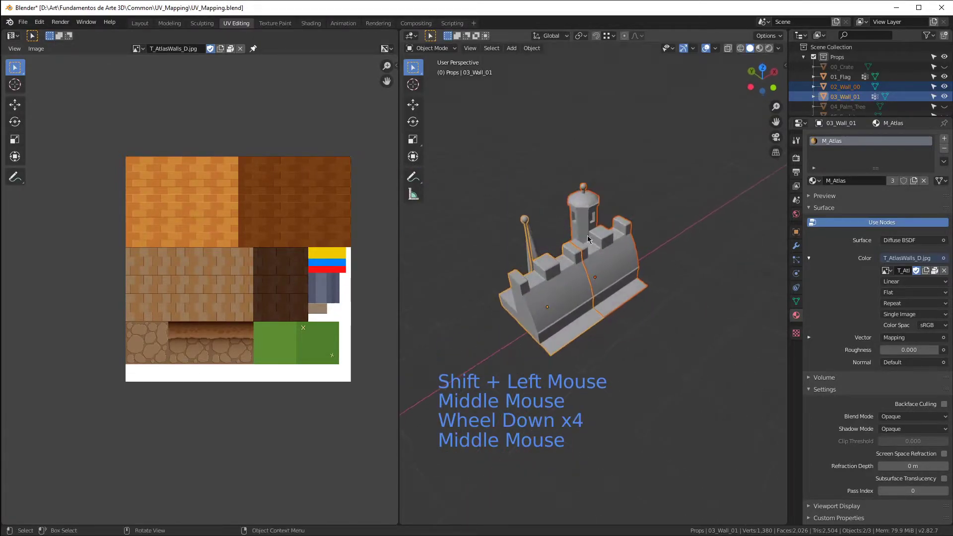
{"action": "key", "text": "Tab"}
{"action": "middle_click_drag", "start_coordinate": [672, 288], "coordinate": [646, 258]}
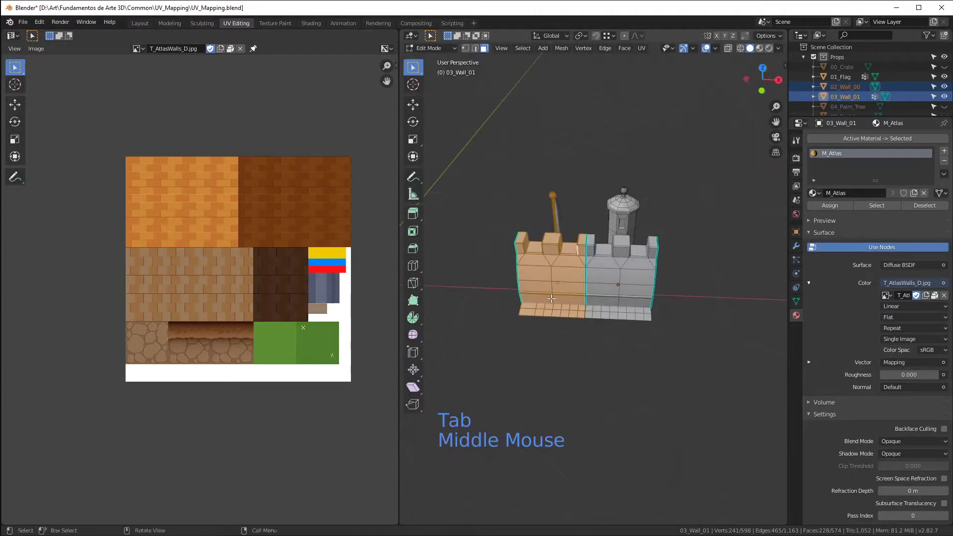
Step: Select the first faces near the outer end of the ground strip in front of 03_Wall_01
{"action": "scroll", "coordinate": [560, 325], "scroll_direction": "up", "scroll_amount": 4}
{"action": "left_click", "coordinate": [560, 325]}
{"action": "middle_click_drag", "start_coordinate": [560, 324], "coordinate": [555, 339]}
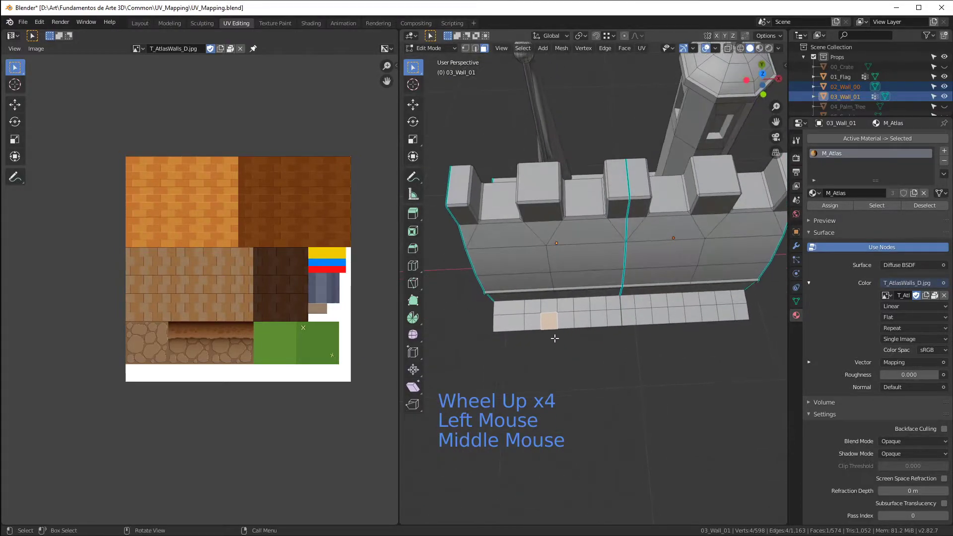
{"action": "scroll", "coordinate": [615, 309], "scroll_direction": "up", "scroll_amount": 2}
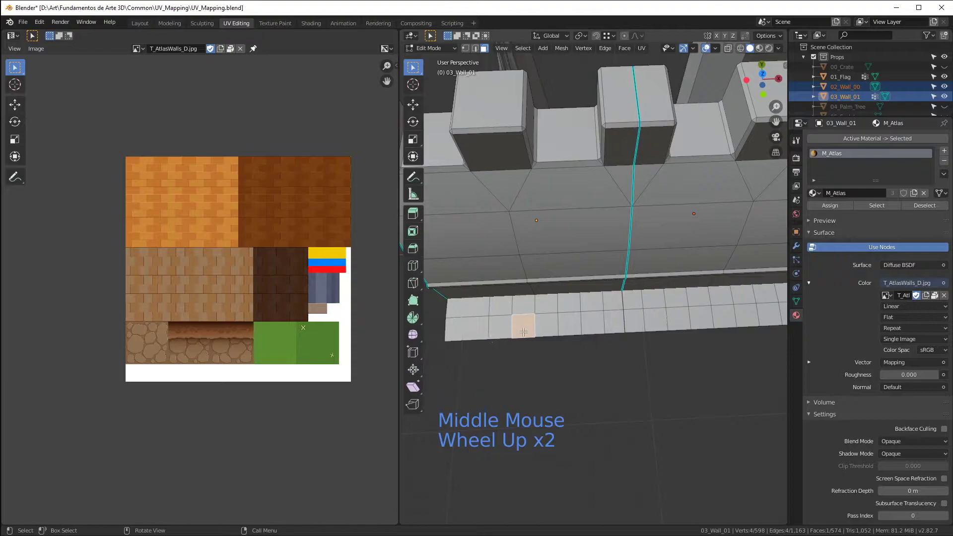
{"action": "scroll", "coordinate": [598, 310], "scroll_direction": "down", "scroll_amount": 1}
{"action": "left_click", "coordinate": [530, 313], "text": "shift"}
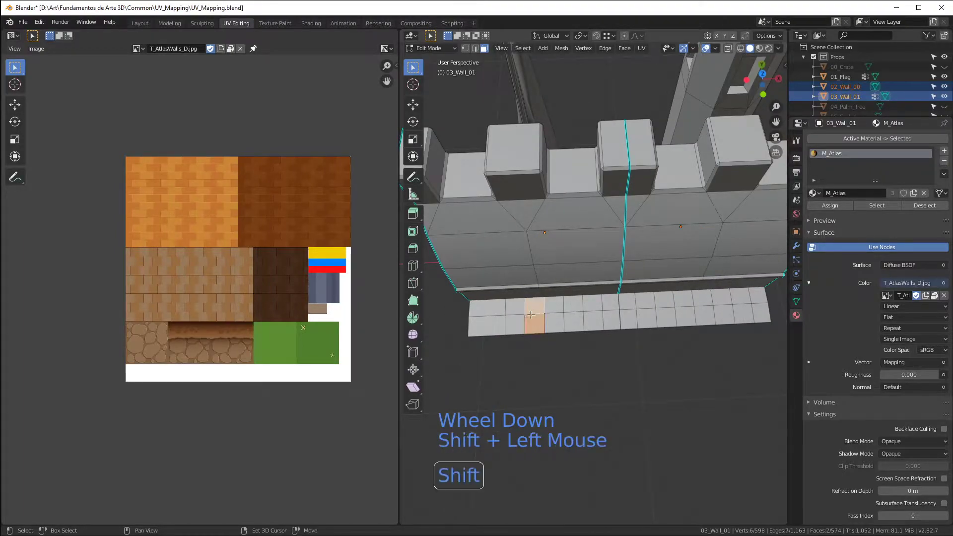
{"action": "key", "text": "c"}
{"action": "left_click", "coordinate": [505, 316]}
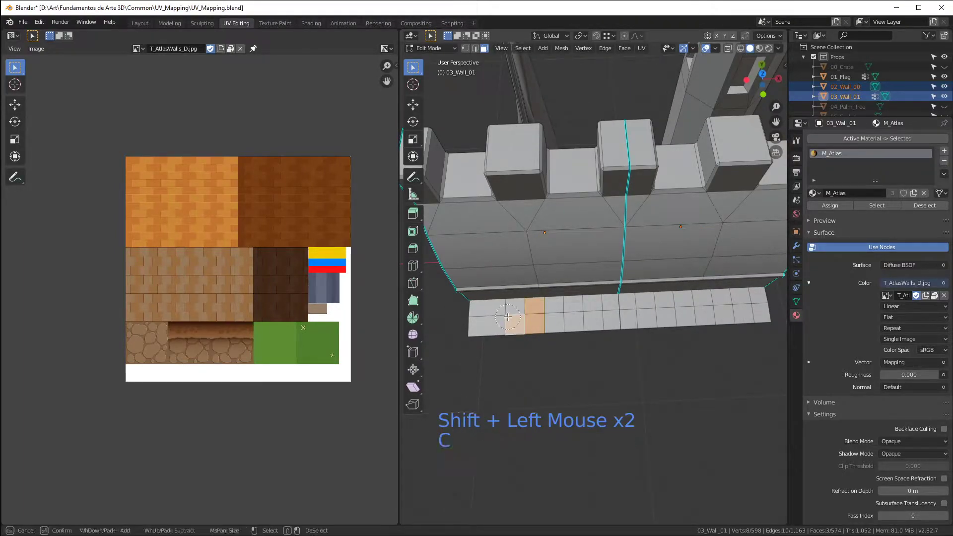
Step: Extend the selection from the top view to the whole ground strip of both walls and unwrap those faces
{"action": "key", "text": "KP_7"}
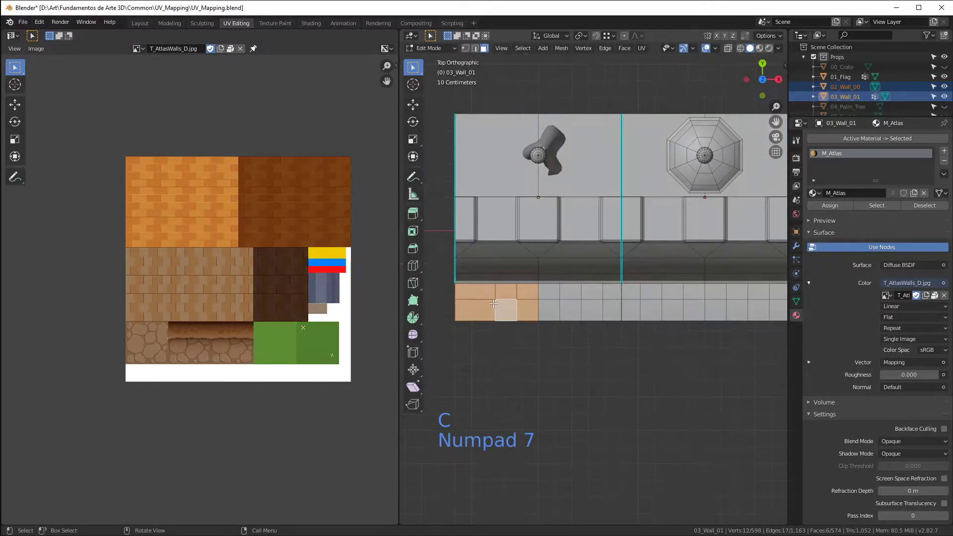
{"action": "scroll", "coordinate": [592, 300], "scroll_direction": "down", "scroll_amount": 2}
{"action": "key", "text": "c"}
{"action": "left_click", "coordinate": [545, 307]}
{"action": "left_click_drag", "start_coordinate": [544, 306], "coordinate": [730, 304]}
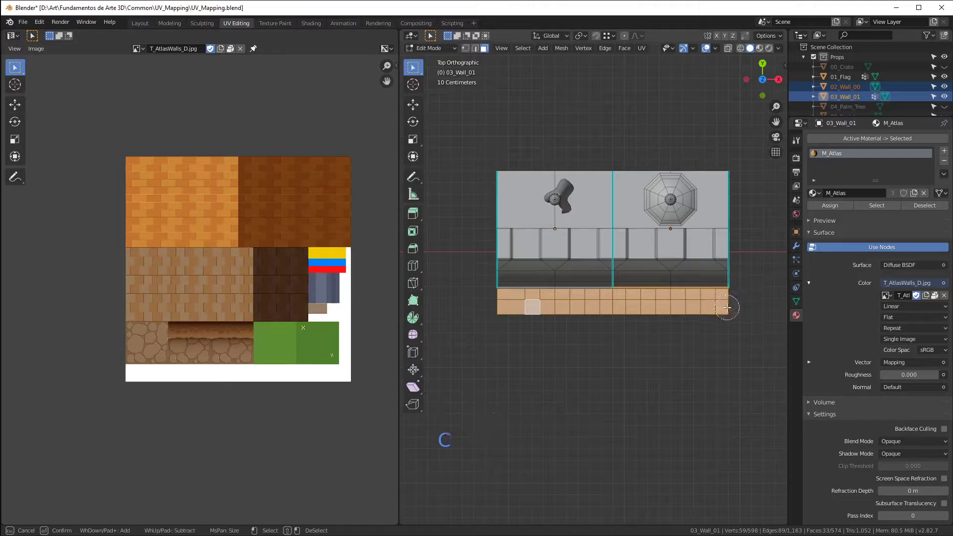
{"action": "middle_click_drag", "start_coordinate": [720, 281], "coordinate": [585, 369]}
{"action": "key", "text": "c"}
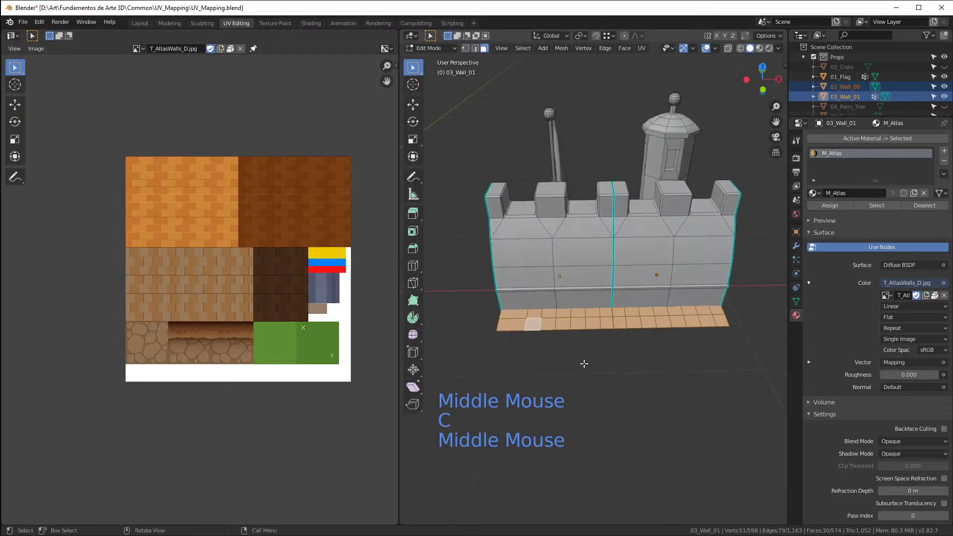
{"action": "key", "text": "u"}
{"action": "key", "text": "u"}
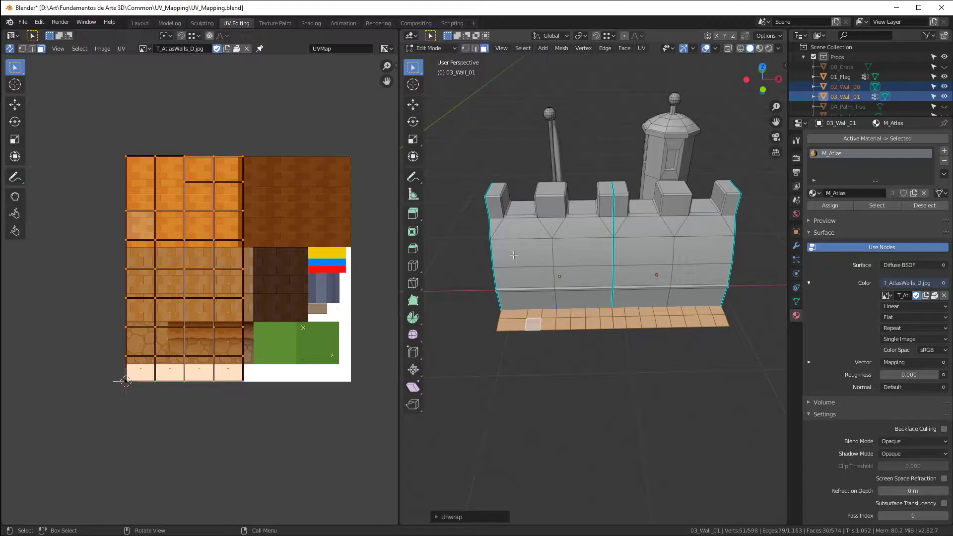
Step: Set the viewport shading to Flat lighting with Texture color, and enable Cavity
{"action": "left_click", "coordinate": [779, 48]}
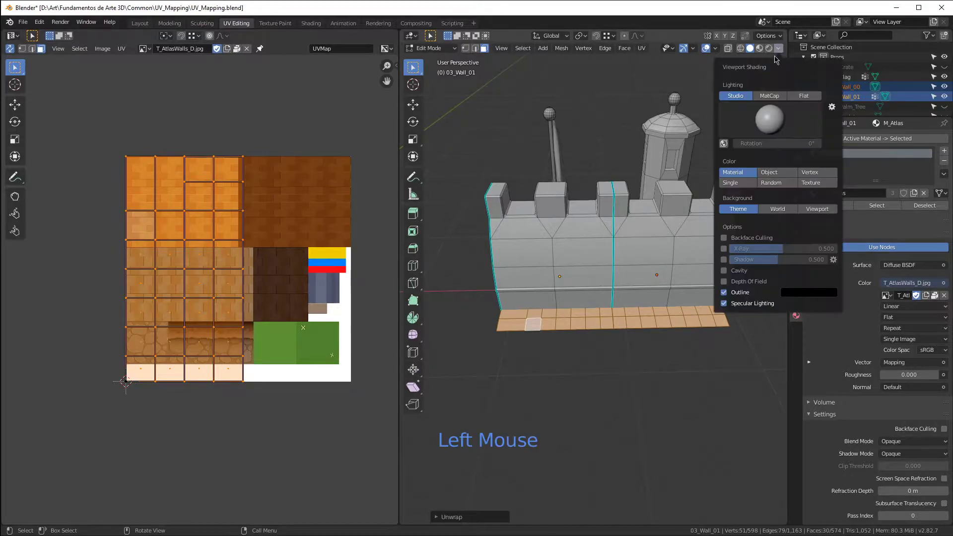
{"action": "left_click", "coordinate": [805, 96]}
{"action": "left_click", "coordinate": [817, 136]}
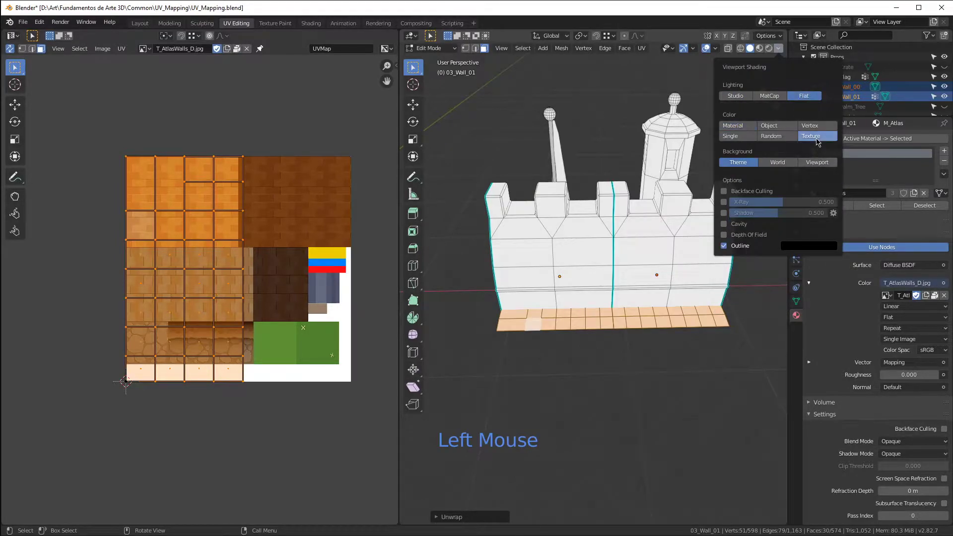
{"action": "left_click", "coordinate": [740, 225]}
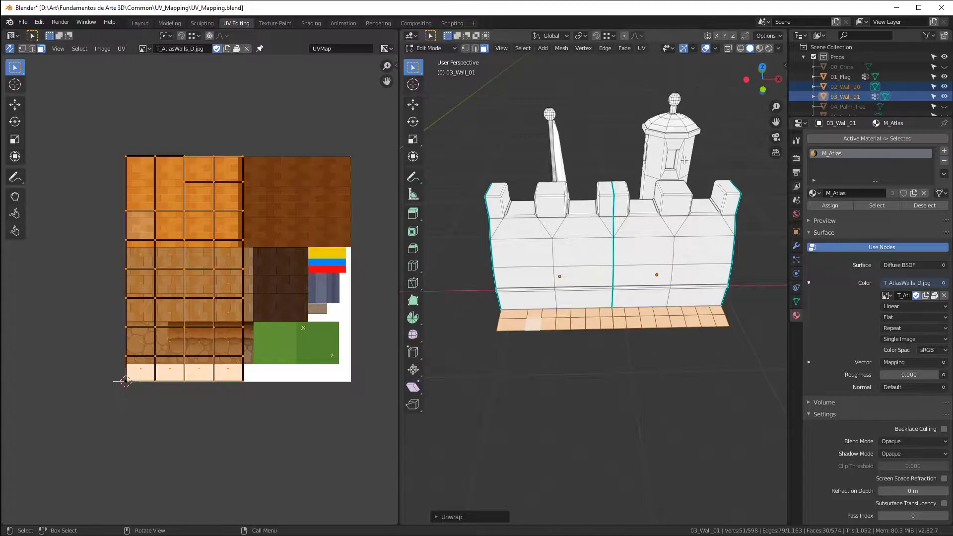
Step: Review the viewport shading options and inspect how the walls and ground strip display
{"action": "middle_click_drag", "start_coordinate": [630, 374], "coordinate": [680, 357]}
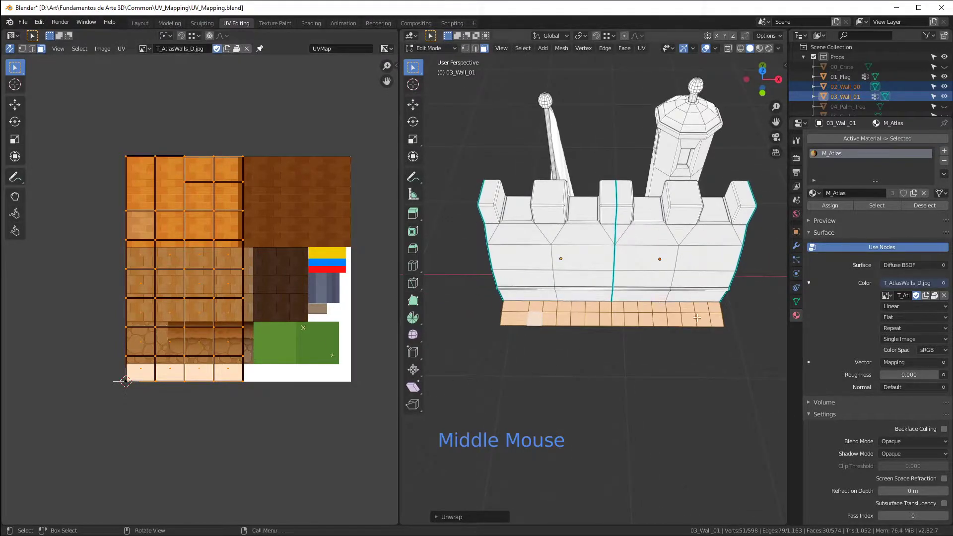
{"action": "left_click", "coordinate": [779, 49]}
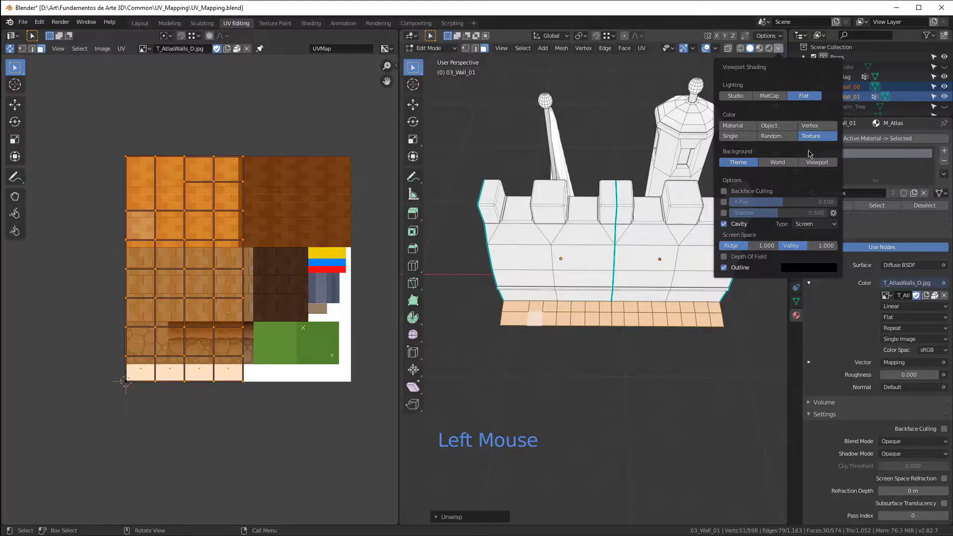
{"action": "middle_click_drag", "start_coordinate": [571, 347], "coordinate": [530, 357]}
{"action": "scroll", "coordinate": [530, 356], "scroll_direction": "up", "scroll_amount": 2}
{"action": "scroll", "coordinate": [530, 357], "scroll_direction": "up", "scroll_amount": 1}
{"action": "scroll", "coordinate": [461, 253], "scroll_direction": "down", "scroll_amount": 1}
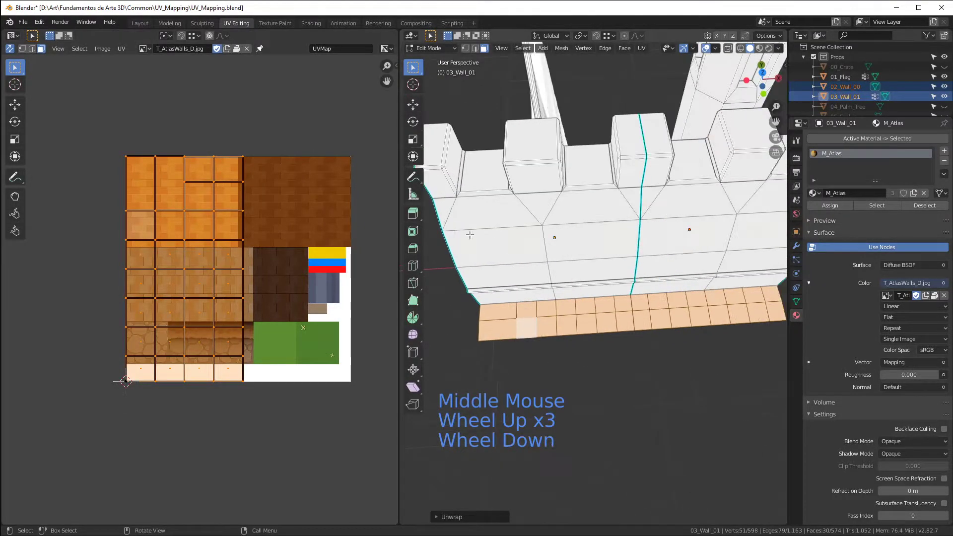
{"action": "left_click", "coordinate": [797, 318]}
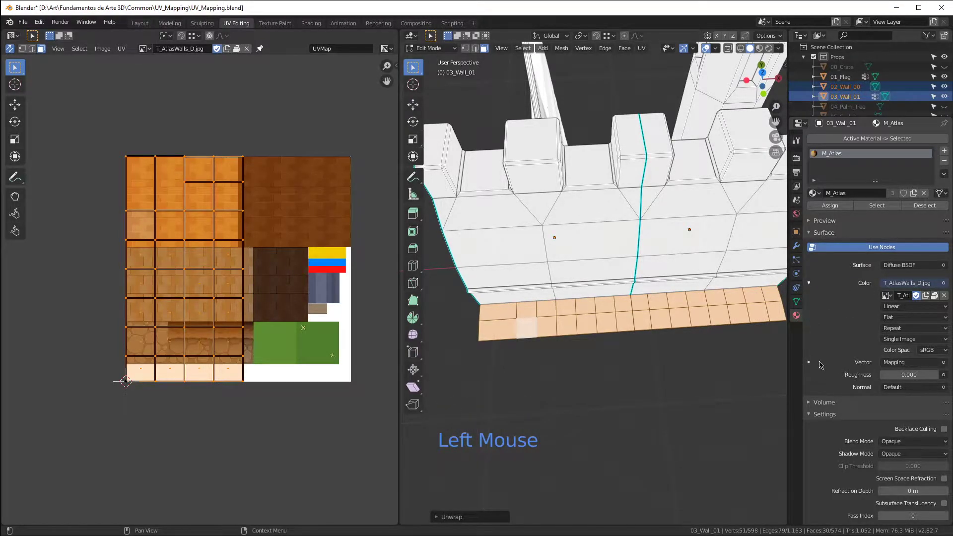
{"action": "scroll", "coordinate": [725, 69], "scroll_direction": "down", "scroll_amount": 1}
{"action": "scroll", "coordinate": [726, 69], "scroll_direction": "up", "scroll_amount": 1}
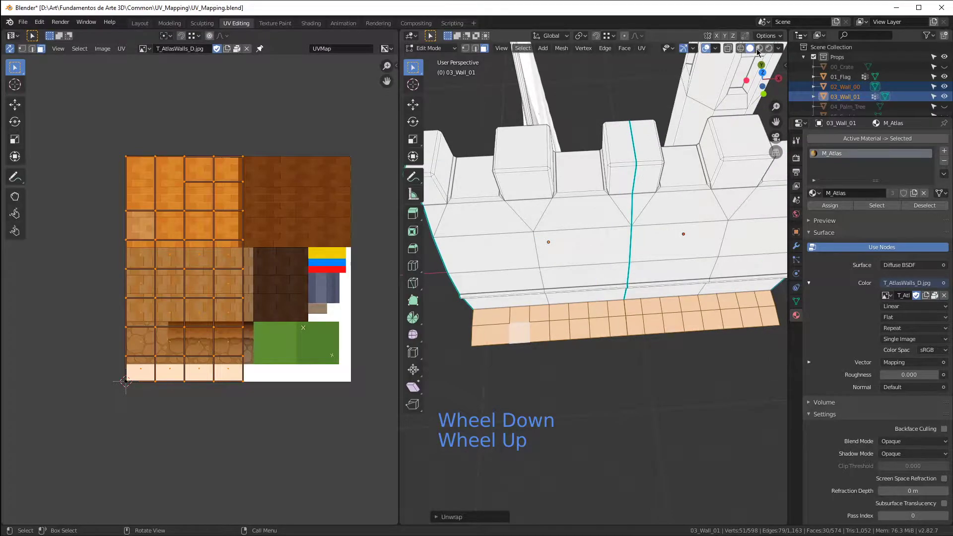
Step: Set the viewport lighting to Studio, keep Texture color, and switch the viewport to Material Preview shading
{"action": "left_click", "coordinate": [779, 49]}
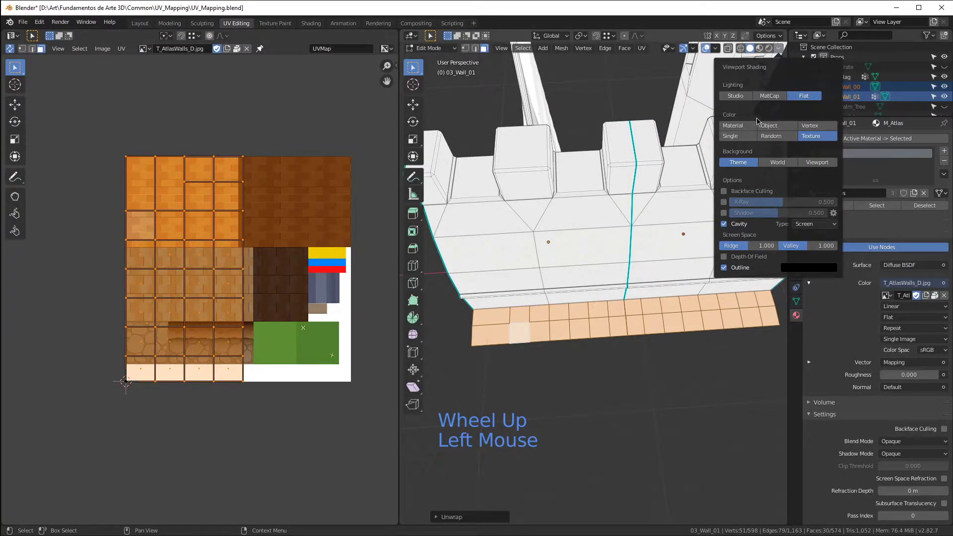
{"action": "left_click", "coordinate": [735, 126]}
{"action": "left_click", "coordinate": [811, 136]}
{"action": "left_click", "coordinate": [737, 96]}
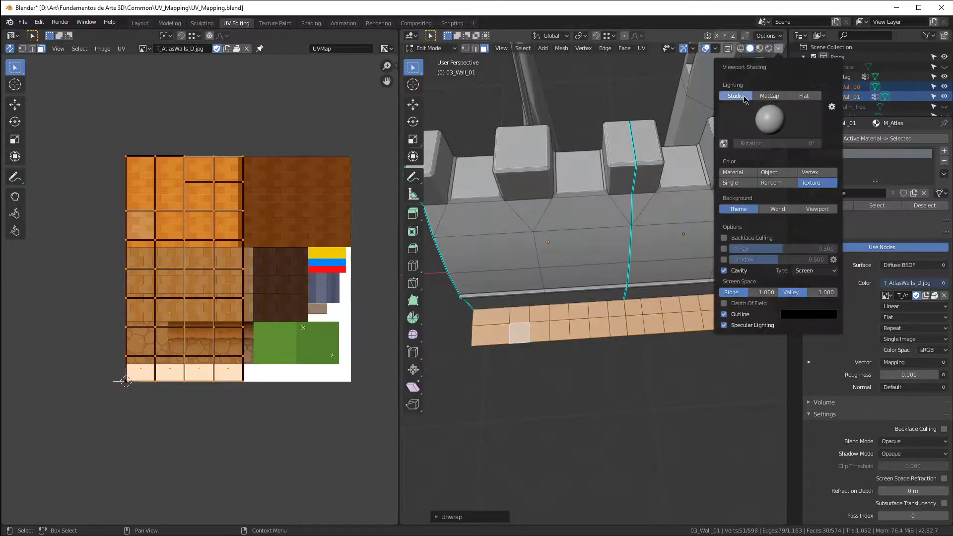
{"action": "left_click", "coordinate": [759, 49]}
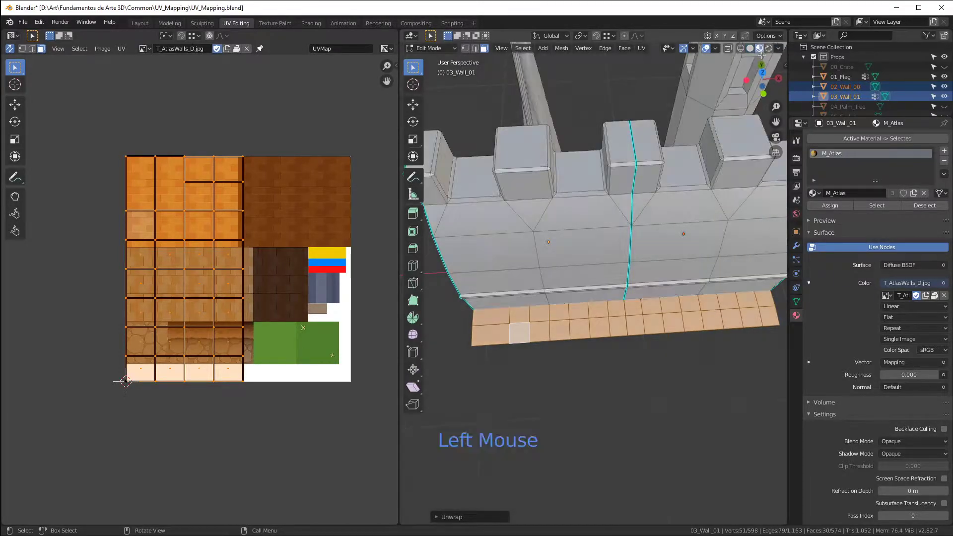
Step: Inspect the atlas texture on the unwrapped ground strip up close
{"action": "middle_click_drag", "start_coordinate": [613, 255], "coordinate": [612, 235]}
{"action": "scroll", "coordinate": [515, 402], "scroll_direction": "up", "scroll_amount": 3}
{"action": "scroll", "coordinate": [516, 402], "scroll_direction": "up", "scroll_amount": 1}
{"action": "middle_click_drag", "start_coordinate": [516, 403], "coordinate": [566, 285]}
{"action": "scroll", "coordinate": [605, 262], "scroll_direction": "down", "scroll_amount": 3}
{"action": "scroll", "coordinate": [605, 263], "scroll_direction": "up", "scroll_amount": 2}
{"action": "scroll", "coordinate": [609, 265], "scroll_direction": "up", "scroll_amount": 1}
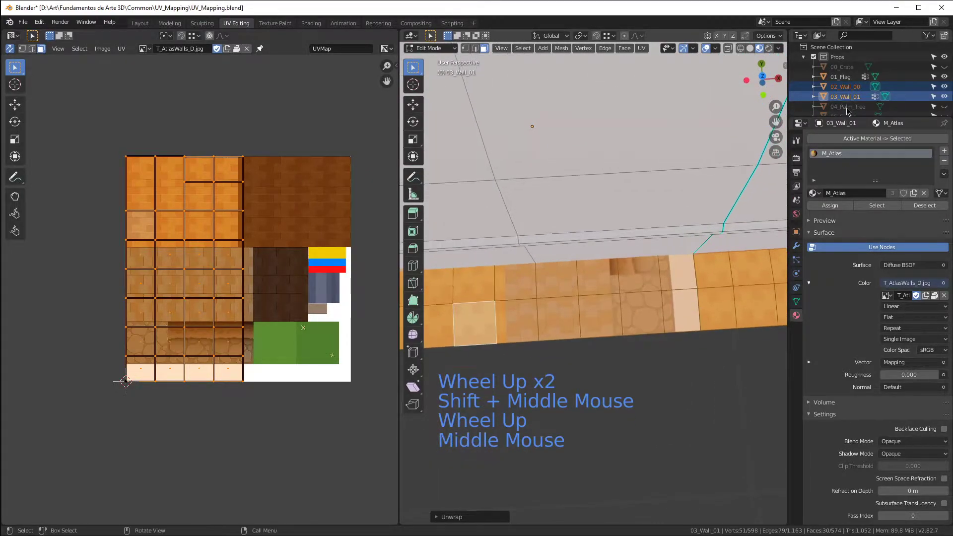
Step: Switch to Discord, bring its window fully into view to read the class chat, and minimize it
{"action": "key", "text": "alt+Tab"}
{"action": "key", "text": "alt+Tab"}
{"action": "key", "text": "alt+Tab"}
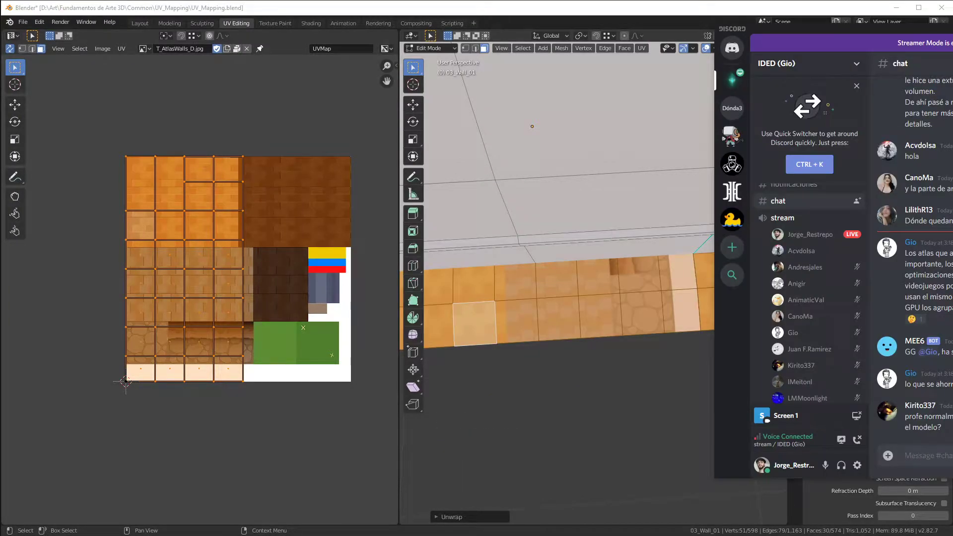
{"action": "left_click_drag", "start_coordinate": [952, 27], "coordinate": [693, 31]}
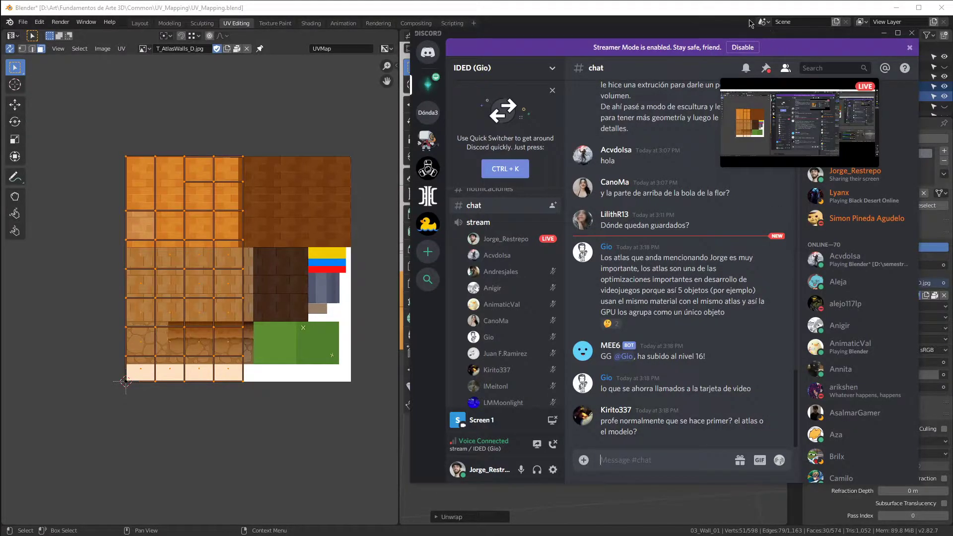
{"action": "left_click", "coordinate": [884, 32]}
Step: Examine the texture placement along the ground strip, finishing with a top orthographic view
{"action": "middle_click_drag", "start_coordinate": [550, 259], "coordinate": [634, 281]}
{"action": "scroll", "coordinate": [577, 279], "scroll_direction": "down", "scroll_amount": 2}
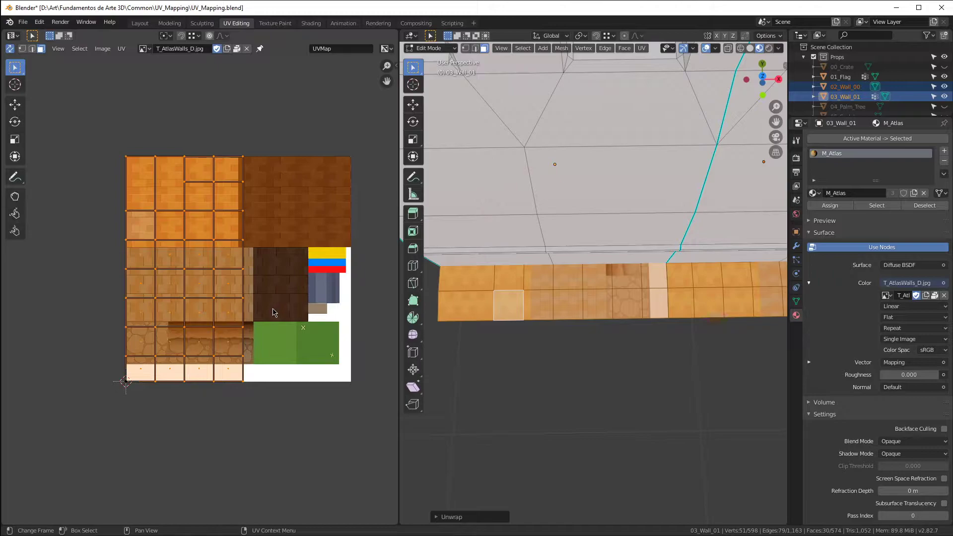
{"action": "scroll", "coordinate": [595, 286], "scroll_direction": "down", "scroll_amount": 3}
{"action": "scroll", "coordinate": [595, 286], "scroll_direction": "up", "scroll_amount": 2}
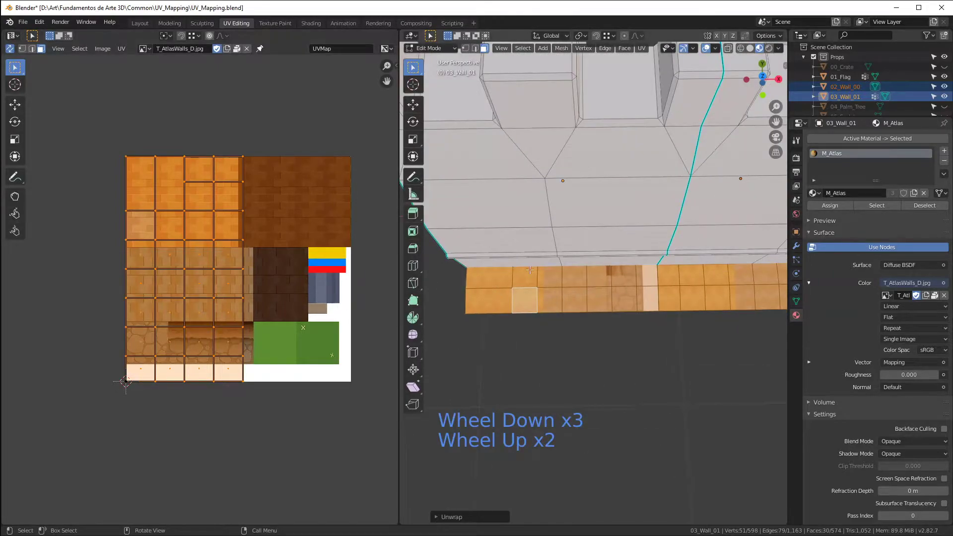
{"action": "middle_click_drag", "start_coordinate": [568, 268], "coordinate": [546, 289]}
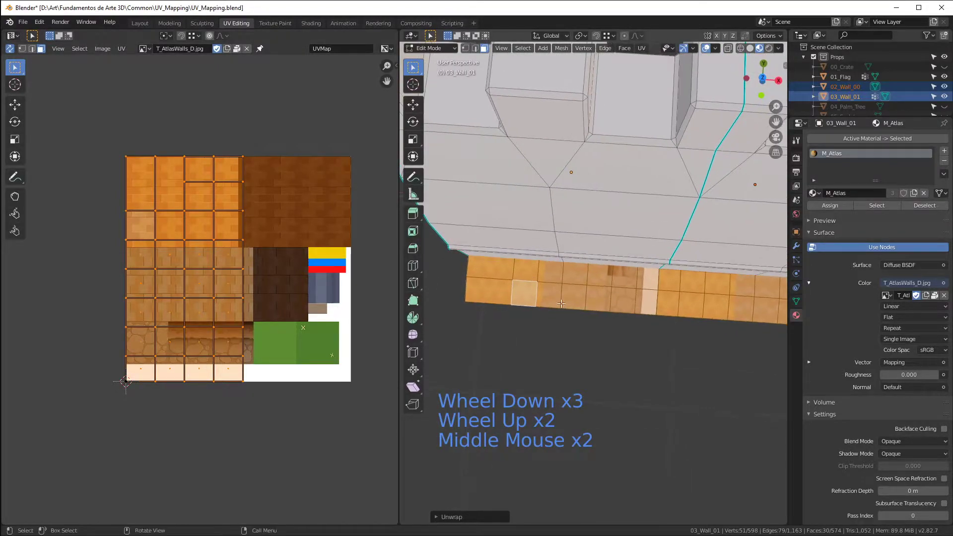
{"action": "key", "text": "KP_7"}
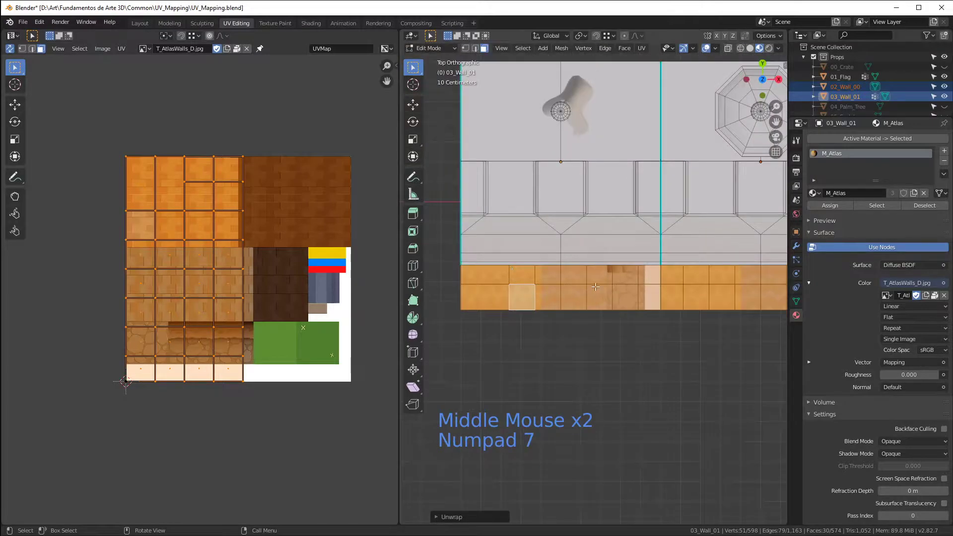
{"action": "scroll", "coordinate": [593, 287], "scroll_direction": "down", "scroll_amount": 3}
{"action": "scroll", "coordinate": [593, 287], "scroll_direction": "up", "scroll_amount": 2}
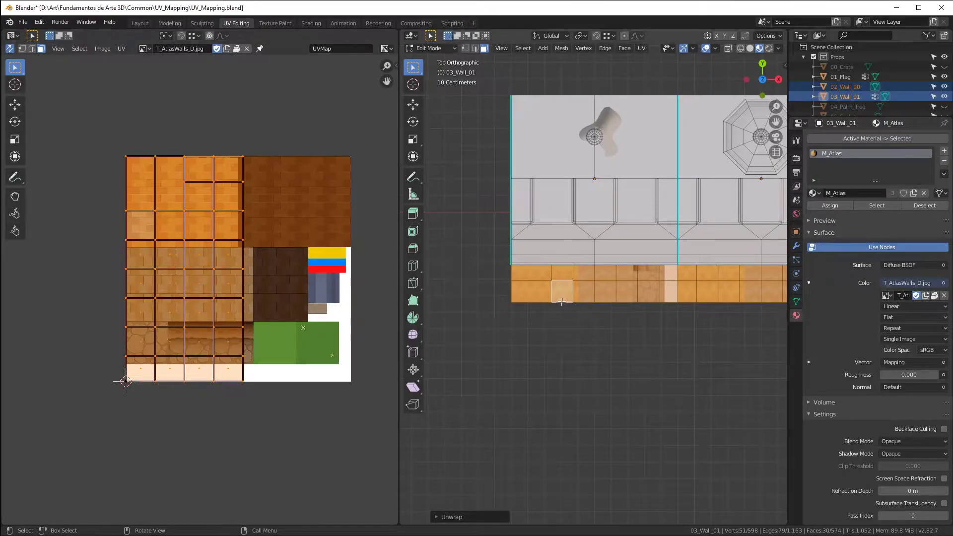
{"action": "key", "text": "c"}
{"action": "key", "text": "Escape"}
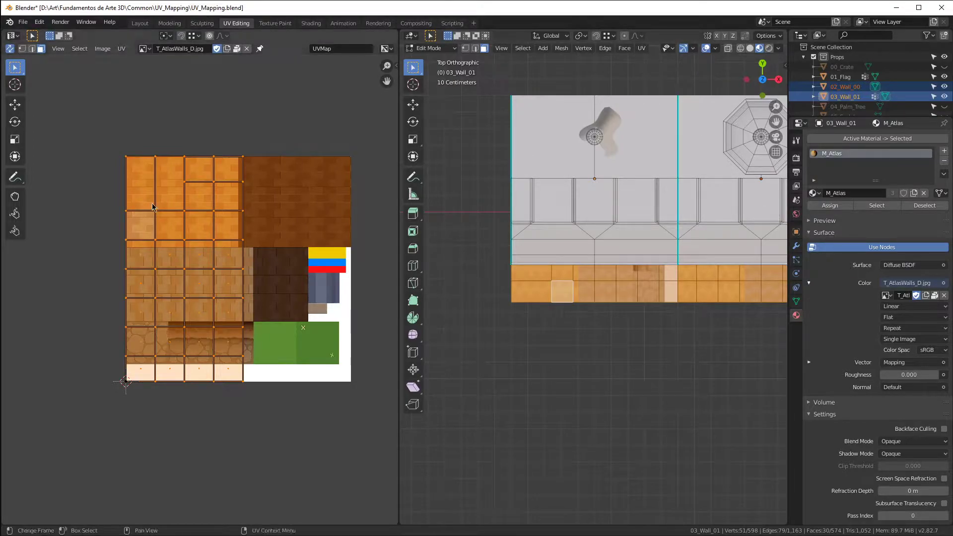
Step: Clear the selection and select the six ground-strip faces at the outer end, on the side away from the domed tower
{"action": "key", "text": "alt+a"}
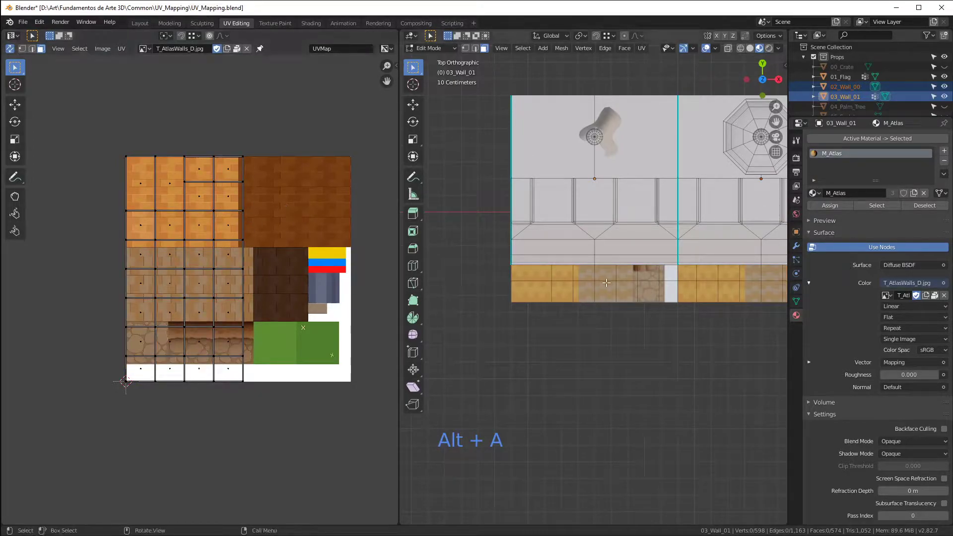
{"action": "left_click", "coordinate": [570, 296]}
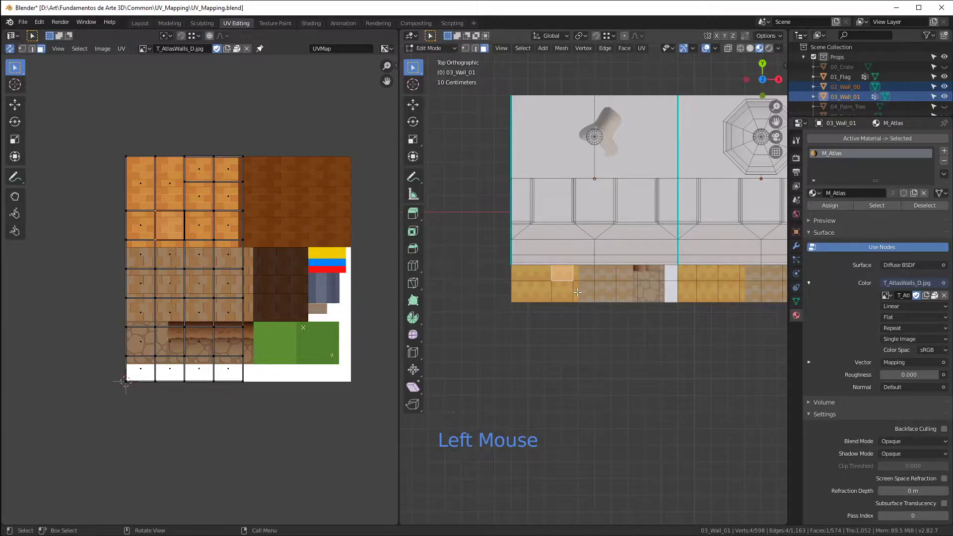
{"action": "key", "text": "c"}
{"action": "left_click_drag", "start_coordinate": [579, 298], "coordinate": [527, 278]}
{"action": "right_click", "coordinate": [527, 278]}
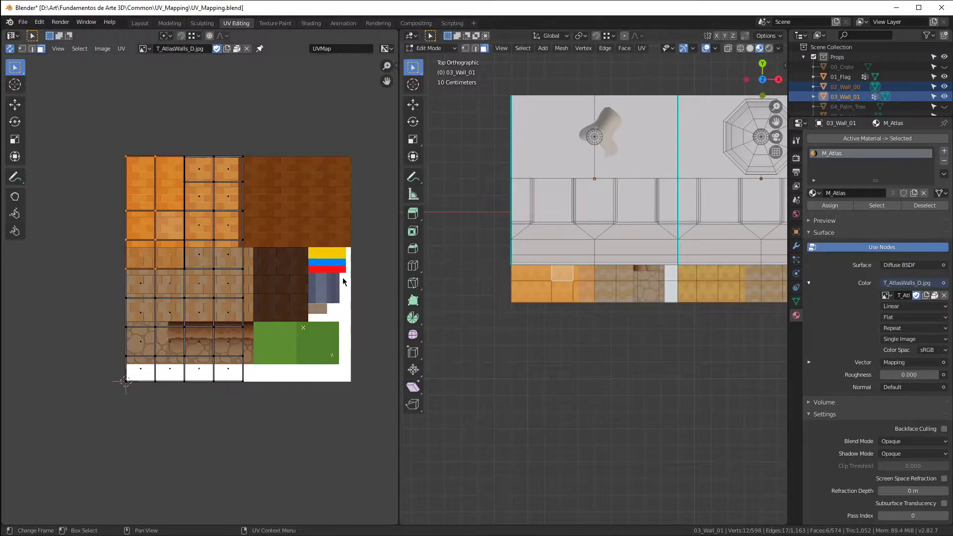
{"action": "middle_click_drag", "start_coordinate": [133, 219], "coordinate": [149, 207]}
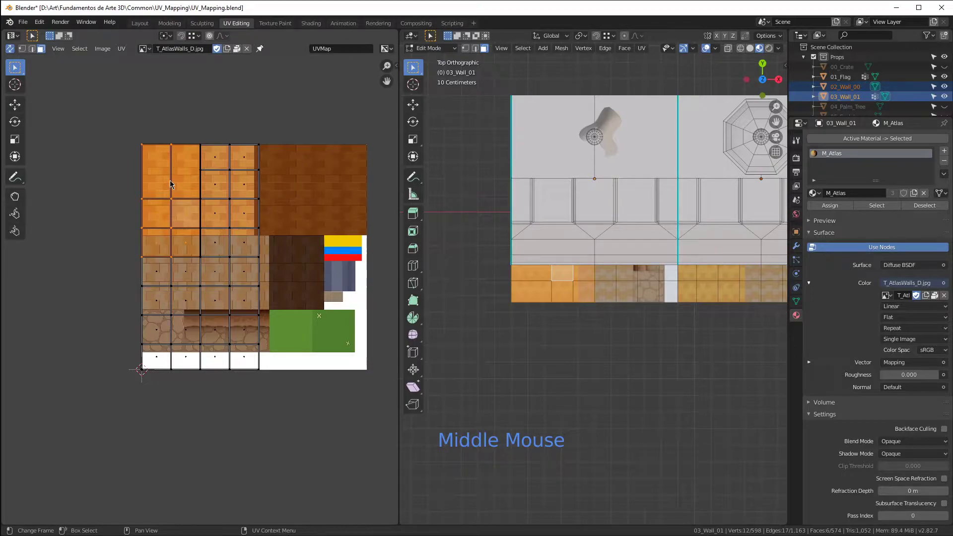
{"action": "key", "text": "g"}
{"action": "key", "text": "Escape"}
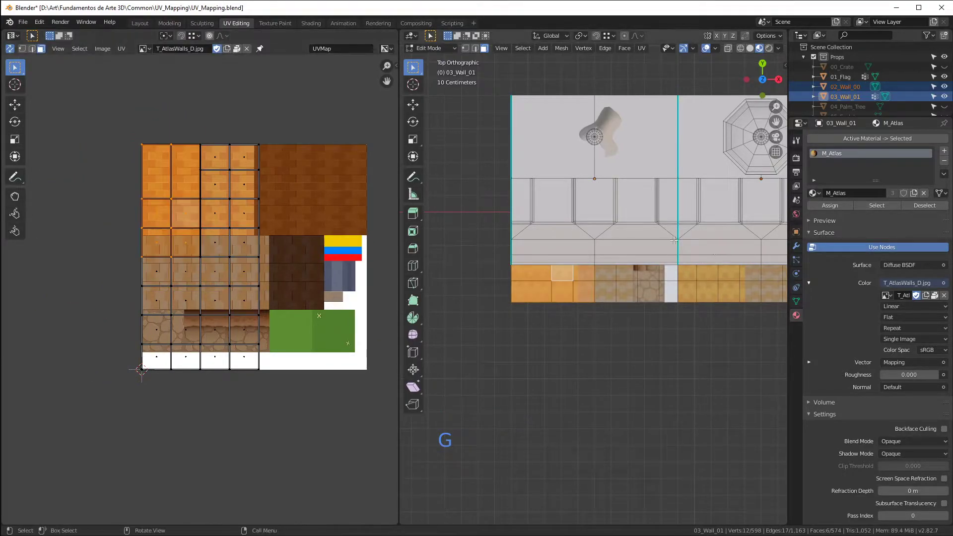
Step: Compare the ground strip with the atlas, maximizing the UV editor to examine the stone tile and the dirt-edge band
{"action": "scroll", "coordinate": [684, 281], "scroll_direction": "down", "scroll_amount": 3}
{"action": "scroll", "coordinate": [684, 281], "scroll_direction": "up", "scroll_amount": 2}
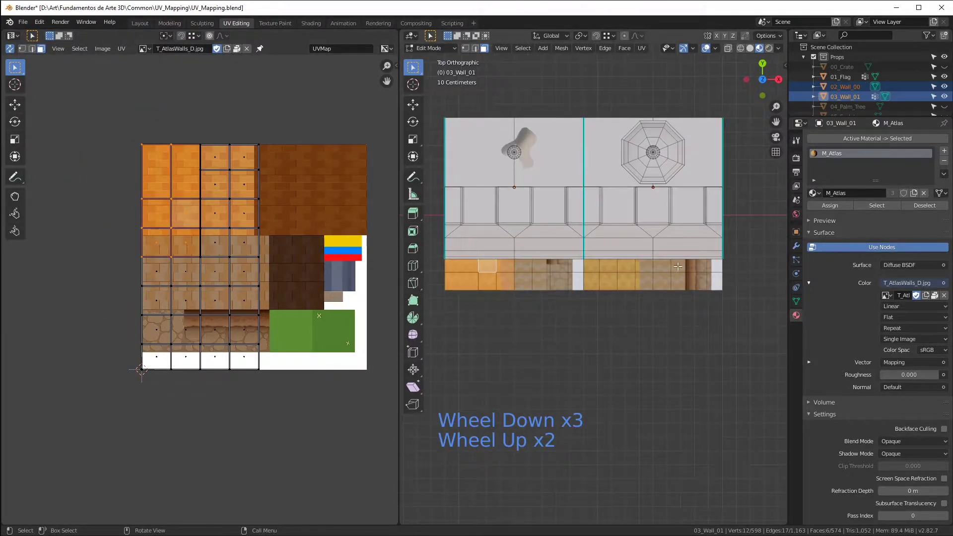
{"action": "scroll", "coordinate": [684, 280], "scroll_direction": "down", "scroll_amount": 1}
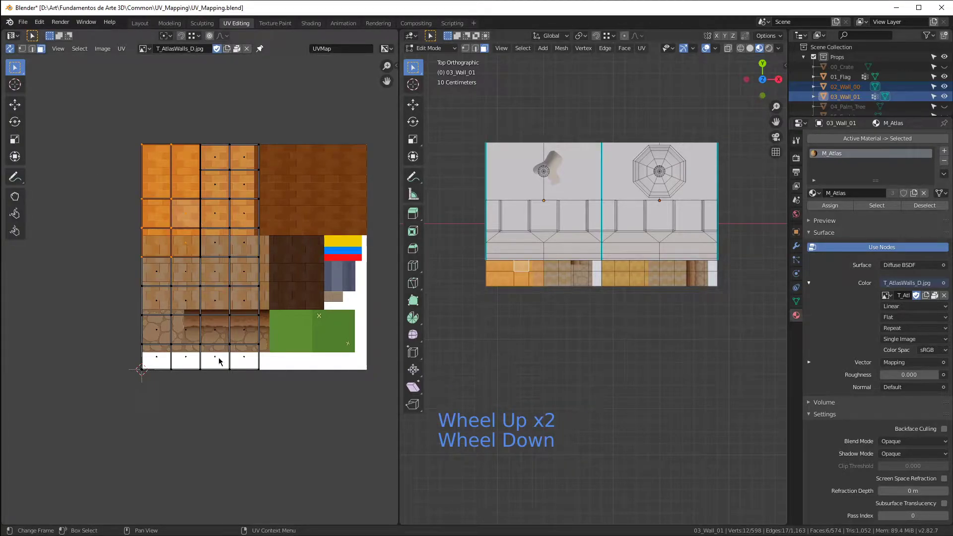
{"action": "scroll", "coordinate": [219, 368], "scroll_direction": "up", "scroll_amount": 6}
{"action": "middle_click_drag", "start_coordinate": [219, 368], "coordinate": [205, 366]}
{"action": "scroll", "coordinate": [206, 366], "scroll_direction": "down", "scroll_amount": 3}
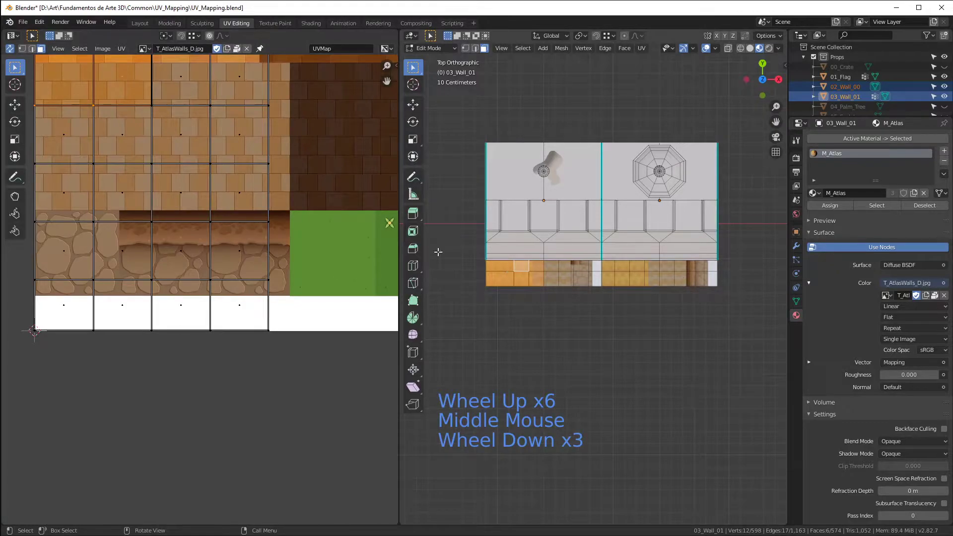
{"action": "key", "text": "ctrl+space"}
{"action": "scroll", "coordinate": [435, 223], "scroll_direction": "up", "scroll_amount": 5}
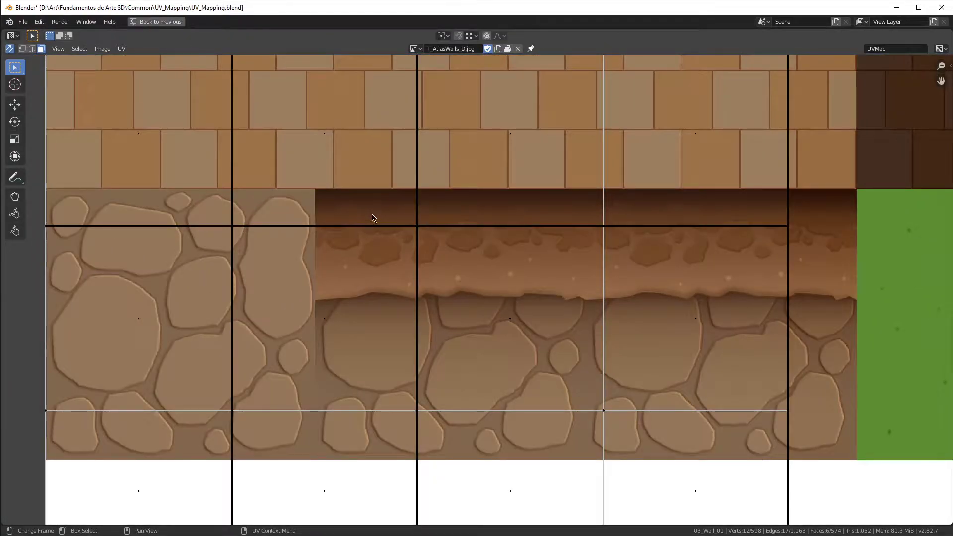
{"action": "mouse_move", "coordinate": [313, 189]}
{"action": "left_mouse_down"}
{"action": "mouse_move", "coordinate": [806, 183]}
{"action": "mouse_move", "coordinate": [858, 201]}
{"action": "mouse_move", "coordinate": [901, 446]}
{"action": "mouse_move", "coordinate": [496, 436]}
{"action": "mouse_move", "coordinate": [316, 360]}
{"action": "mouse_move", "coordinate": [339, 189]}
{"action": "left_mouse_up"}
{"action": "mouse_move", "coordinate": [395, 336]}
{"action": "left_mouse_down"}
{"action": "mouse_move", "coordinate": [379, 346]}
{"action": "mouse_move", "coordinate": [584, 316]}
{"action": "mouse_move", "coordinate": [652, 339]}
{"action": "left_mouse_up"}
{"action": "left_click_drag", "start_coordinate": [369, 220], "coordinate": [438, 224]}
{"action": "mouse_move", "coordinate": [292, 187]}
{"action": "left_mouse_down", "text": "ctrl"}
{"action": "mouse_move", "coordinate": [478, 194]}
{"action": "mouse_move", "coordinate": [693, 166]}
{"action": "mouse_move", "coordinate": [844, 198]}
{"action": "mouse_move", "coordinate": [919, 309]}
{"action": "mouse_move", "coordinate": [880, 247]}
{"action": "mouse_move", "coordinate": [910, 379]}
{"action": "mouse_move", "coordinate": [904, 432]}
{"action": "mouse_move", "coordinate": [819, 458]}
{"action": "mouse_move", "coordinate": [709, 441]}
{"action": "mouse_move", "coordinate": [564, 438]}
{"action": "mouse_move", "coordinate": [355, 468]}
{"action": "mouse_move", "coordinate": [313, 384]}
{"action": "mouse_move", "coordinate": [340, 245]}
{"action": "mouse_move", "coordinate": [355, 221]}
{"action": "mouse_move", "coordinate": [430, 210]}
{"action": "mouse_move", "coordinate": [400, 287]}
{"action": "mouse_move", "coordinate": [397, 332]}
{"action": "mouse_move", "coordinate": [512, 347]}
{"action": "mouse_move", "coordinate": [586, 327]}
{"action": "mouse_move", "coordinate": [660, 356]}
{"action": "mouse_move", "coordinate": [366, 441]}
{"action": "mouse_move", "coordinate": [321, 434]}
{"action": "left_mouse_up", "text": "ctrl"}
Step: Examine the atlas's brick, flag, metal and grass regions, and restore the split layout
{"action": "scroll", "coordinate": [438, 339], "scroll_direction": "down", "scroll_amount": 3}
{"action": "scroll", "coordinate": [602, 247], "scroll_direction": "down", "scroll_amount": 3}
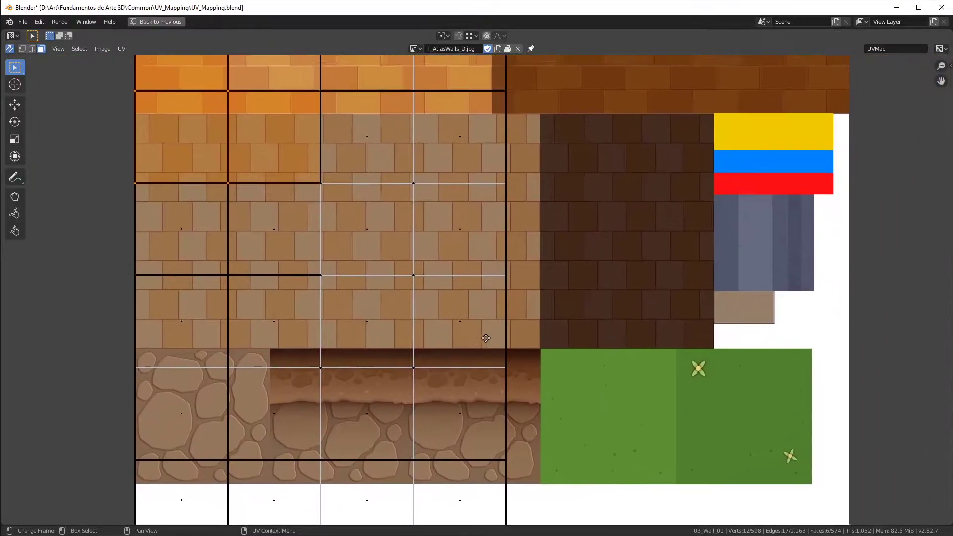
{"action": "scroll", "coordinate": [585, 111], "scroll_direction": "up", "scroll_amount": 3}
{"action": "scroll", "coordinate": [403, 93], "scroll_direction": "down", "scroll_amount": 3}
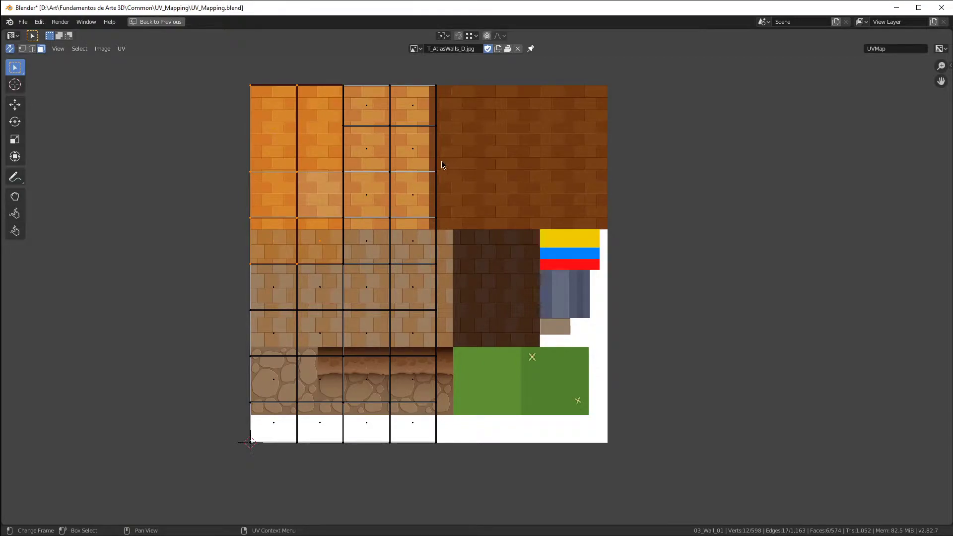
{"action": "scroll", "coordinate": [595, 267], "scroll_direction": "up", "scroll_amount": 4}
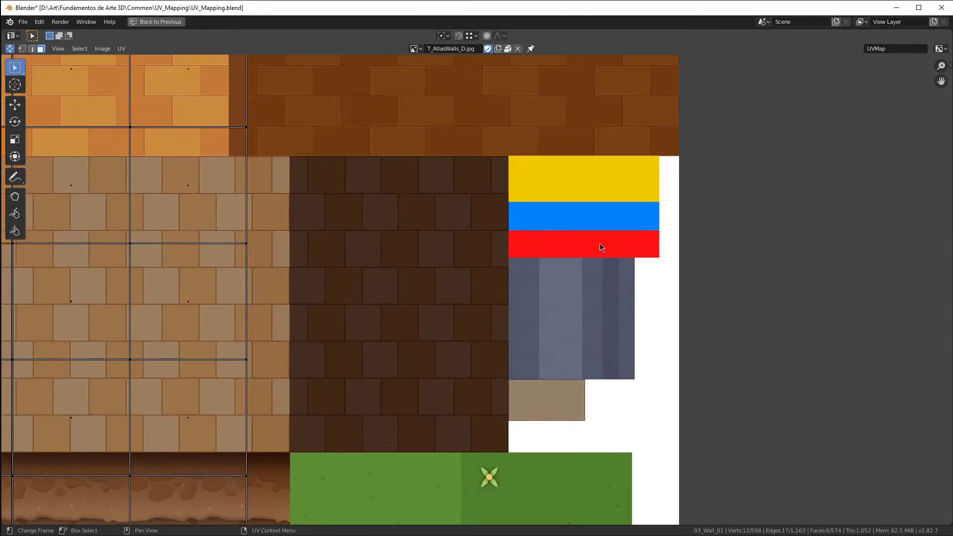
{"action": "scroll", "coordinate": [663, 336], "scroll_direction": "down", "scroll_amount": 3}
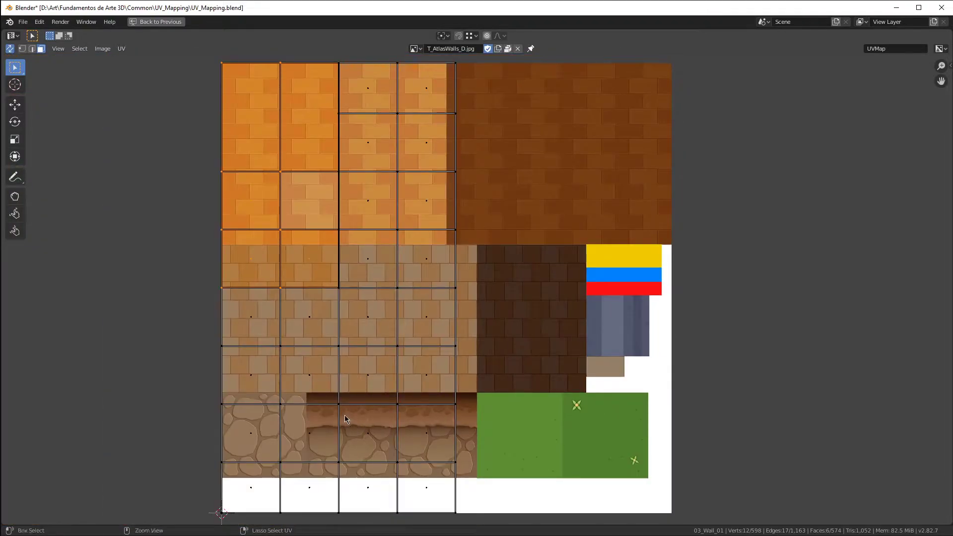
{"action": "key", "text": "ctrl+space"}
Step: Rotate the six selected faces' UVs a quarter turn and move them onto the atlas's dirt-edge and stone band
{"action": "scroll", "coordinate": [653, 277], "scroll_direction": "down", "scroll_amount": 2}
{"action": "scroll", "coordinate": [148, 248], "scroll_direction": "down", "scroll_amount": 2}
{"action": "scroll", "coordinate": [124, 198], "scroll_direction": "down", "scroll_amount": 1}
{"action": "middle_click_drag", "start_coordinate": [107, 168], "coordinate": [200, 203]}
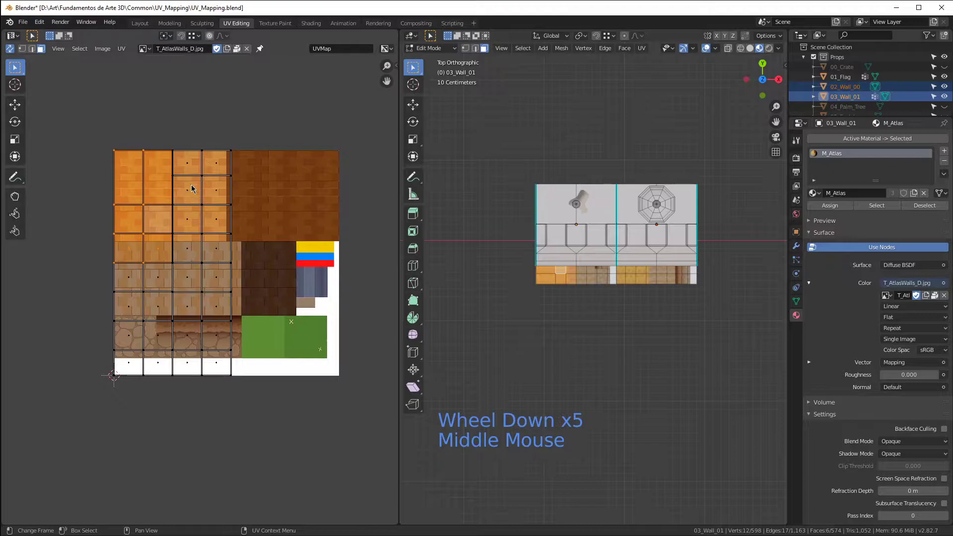
{"action": "key", "text": "g"}
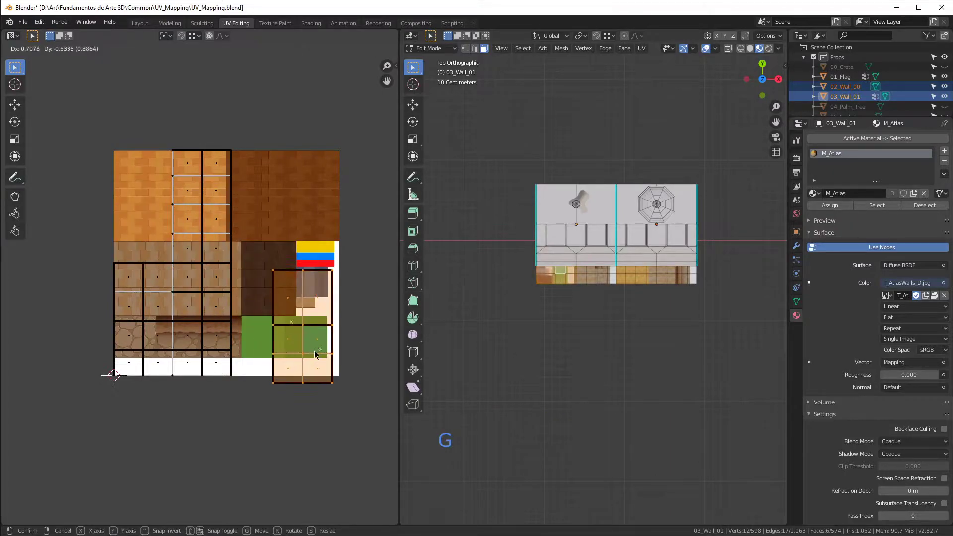
{"action": "left_click", "coordinate": [323, 294]}
{"action": "key", "text": "r"}
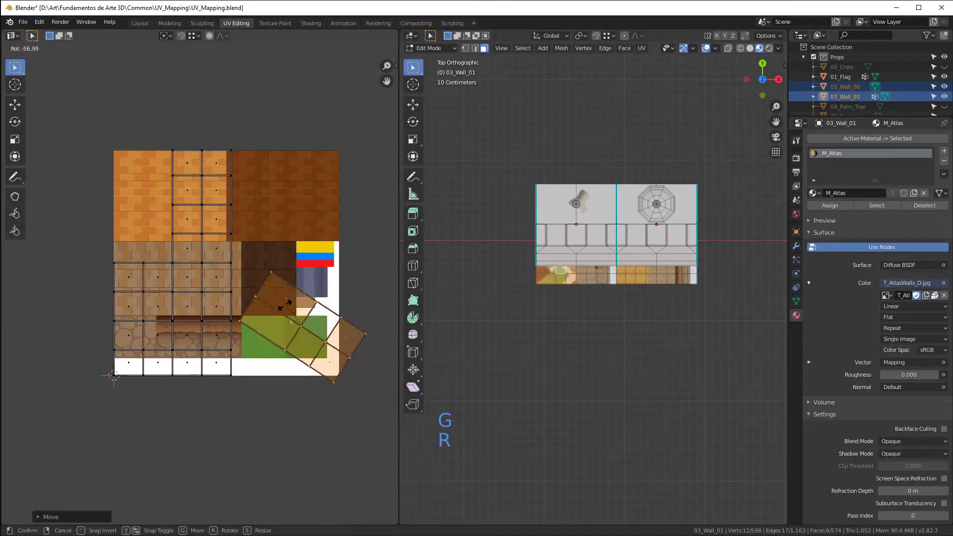
{"action": "left_click", "coordinate": [281, 317]}
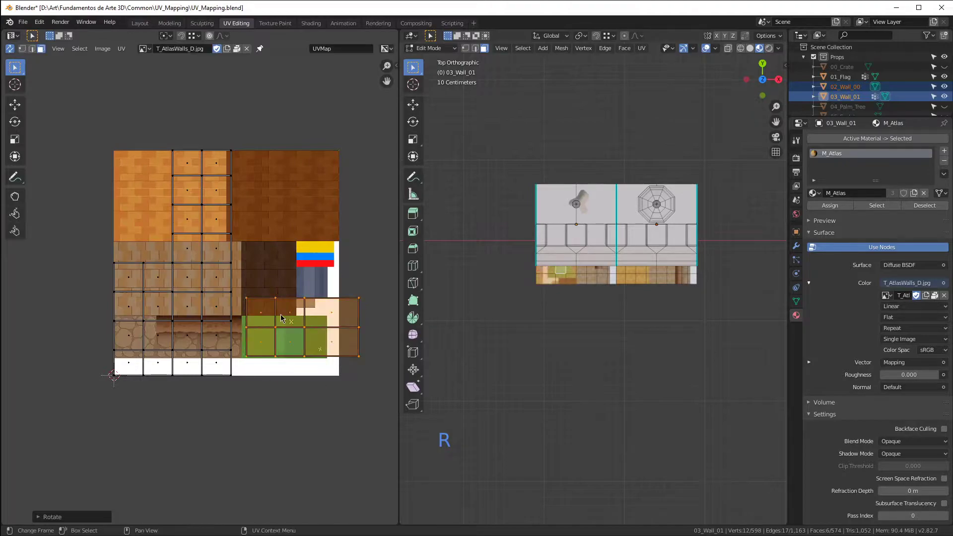
{"action": "key", "text": "g"}
{"action": "left_click", "coordinate": [193, 339]}
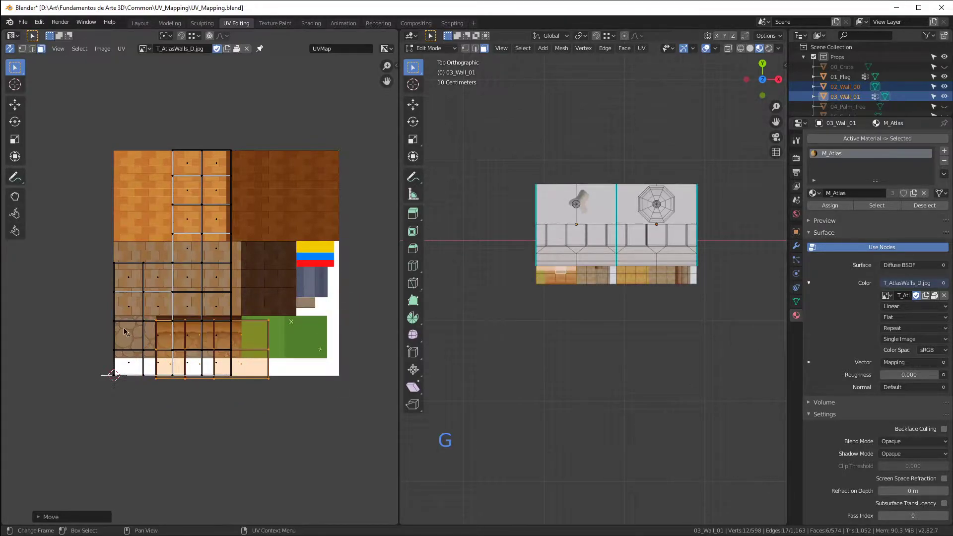
Step: Move the six selected faces' UVs so their upper-left corner meets that of the atlas's dirt-edge band
{"action": "scroll", "coordinate": [148, 336], "scroll_direction": "up", "scroll_amount": 6}
{"action": "key", "text": "g"}
{"action": "left_click", "coordinate": [192, 269]}
{"action": "scroll", "coordinate": [192, 266], "scroll_direction": "up", "scroll_amount": 4}
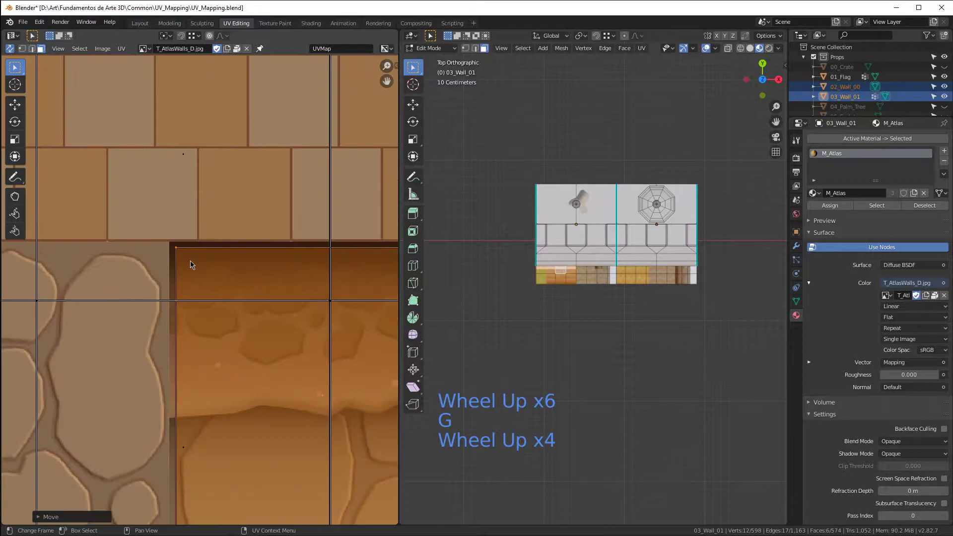
{"action": "key", "text": "g"}
{"action": "left_click", "coordinate": [187, 259]}
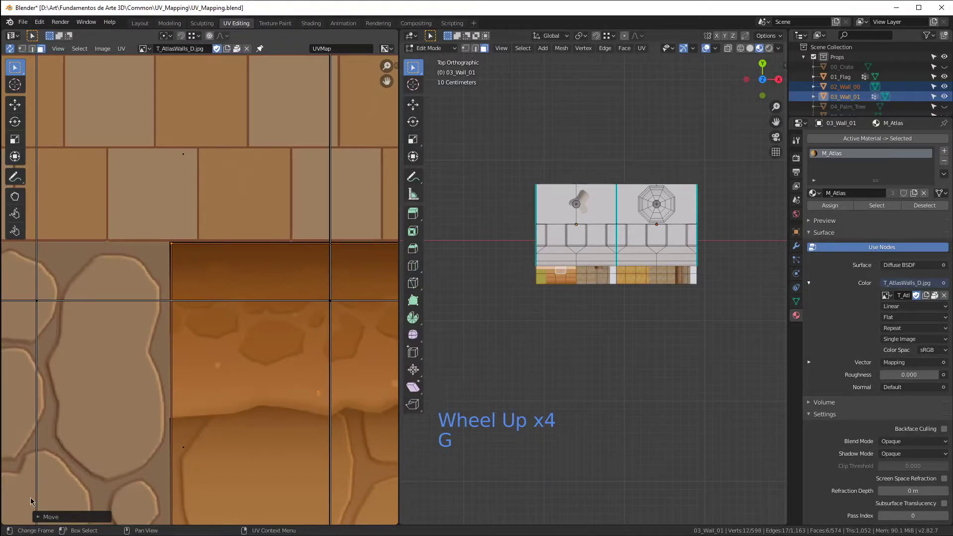
Step: Place the 2D cursor at the dirt-edge band's upper-left corner and align the UVs' corner with it
{"action": "scroll", "coordinate": [31, 502], "scroll_direction": "down", "scroll_amount": 9}
{"action": "middle_click_drag", "start_coordinate": [31, 502], "coordinate": [50, 457]}
{"action": "scroll", "coordinate": [50, 456], "scroll_direction": "up", "scroll_amount": 1}
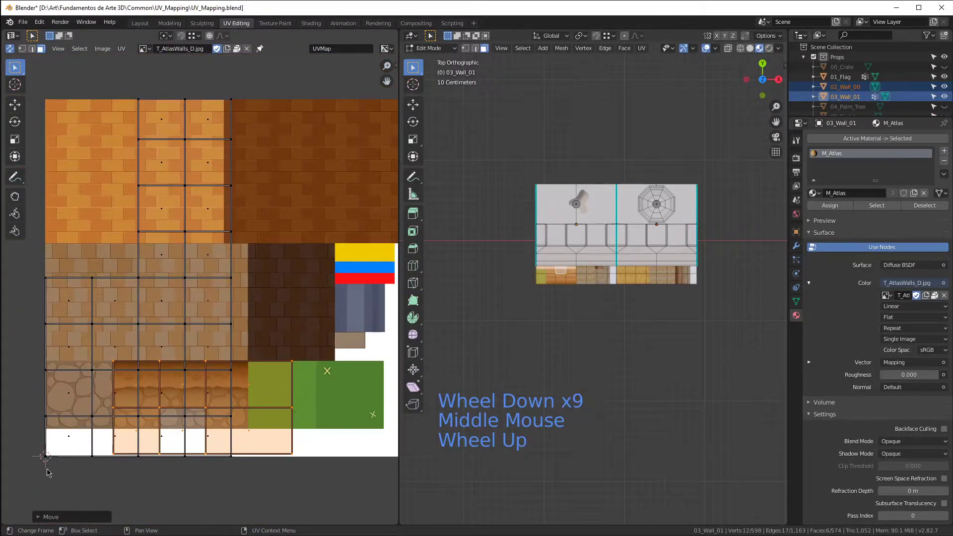
{"action": "scroll", "coordinate": [82, 373], "scroll_direction": "up", "scroll_amount": 9}
{"action": "middle_click_drag", "start_coordinate": [82, 372], "coordinate": [176, 330]}
{"action": "scroll", "coordinate": [176, 330], "scroll_direction": "up", "scroll_amount": 5}
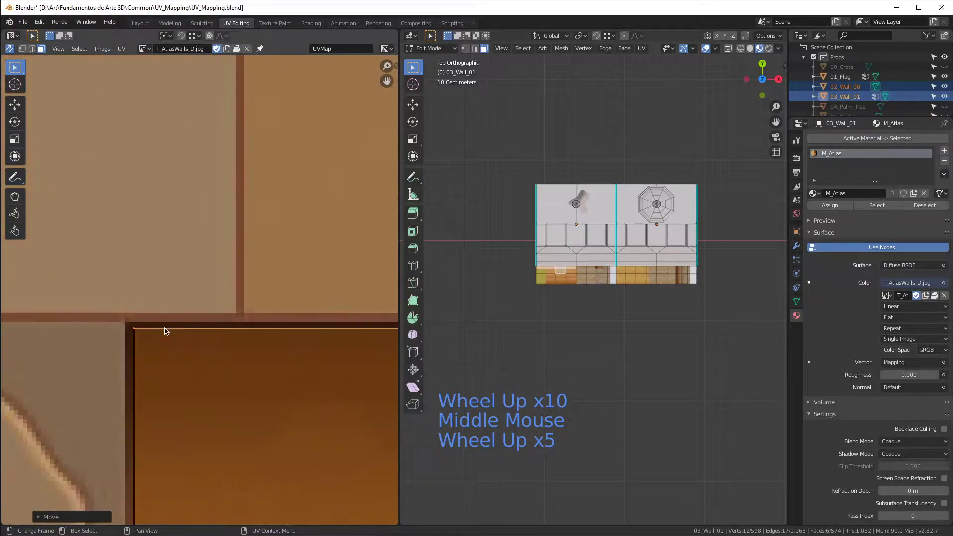
{"action": "right_click", "coordinate": [136, 330], "text": "shift"}
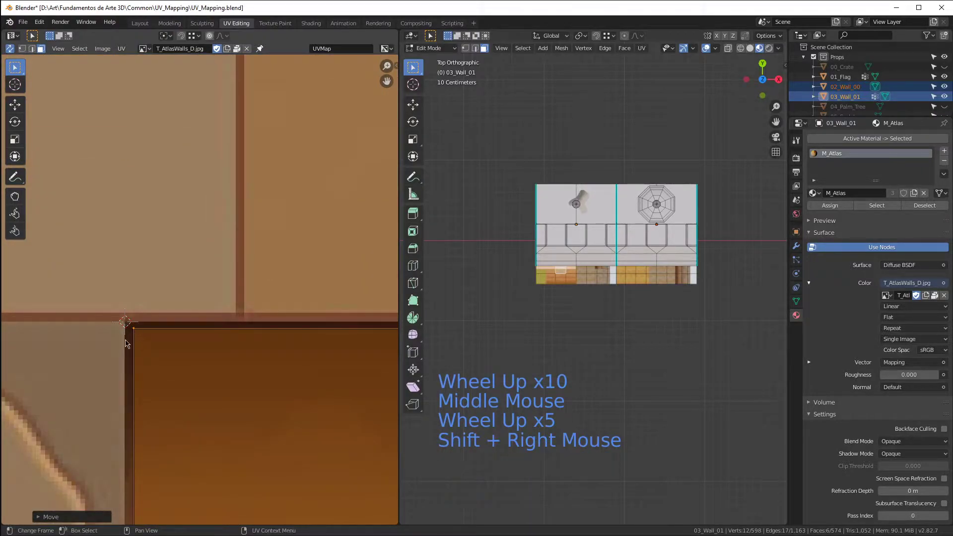
{"action": "scroll", "coordinate": [119, 333], "scroll_direction": "down", "scroll_amount": 5}
{"action": "scroll", "coordinate": [120, 332], "scroll_direction": "down", "scroll_amount": 6}
{"action": "scroll", "coordinate": [121, 332], "scroll_direction": "up", "scroll_amount": 8}
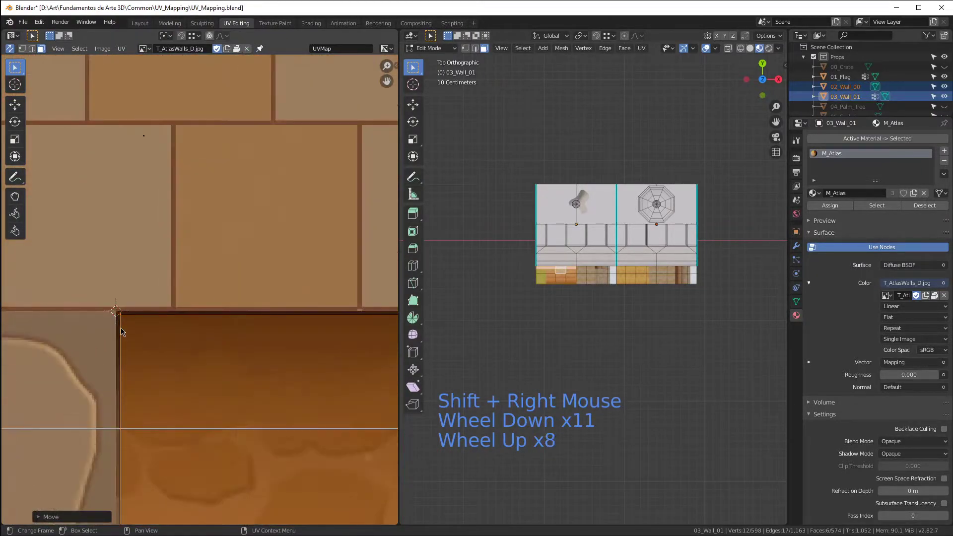
{"action": "key", "text": "g"}
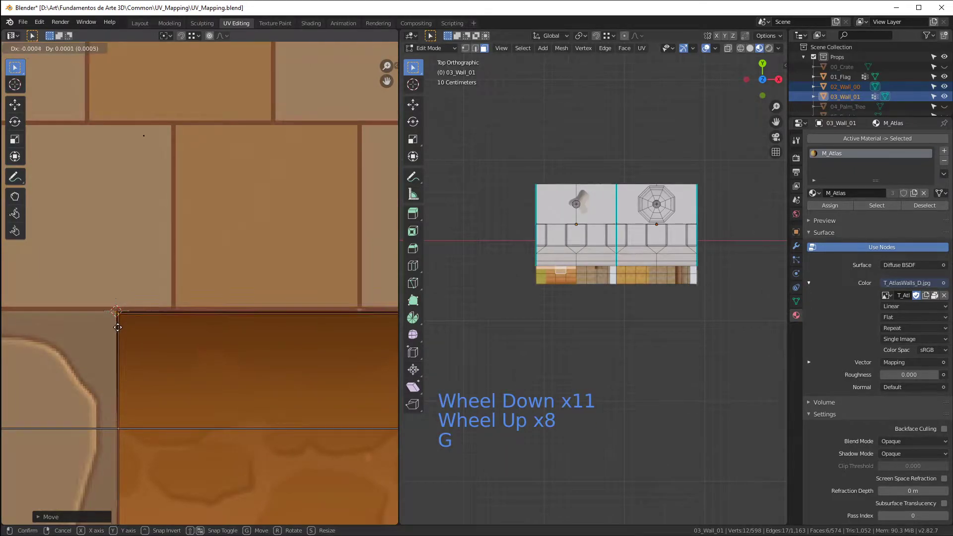
{"action": "left_click", "coordinate": [117, 325]}
Step: Set the UV pivot to 2D Cursor and scale the six faces' UVs to about 0.71, fitting the dirt-edge band's height
{"action": "scroll", "coordinate": [75, 293], "scroll_direction": "down", "scroll_amount": 9}
{"action": "key", "text": "period"}
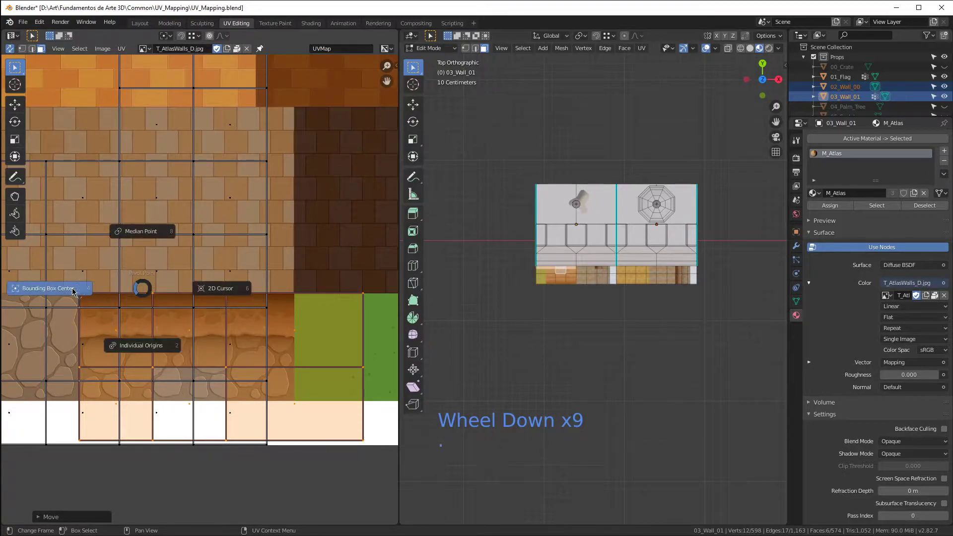
{"action": "left_click", "coordinate": [222, 293]}
{"action": "scroll", "coordinate": [206, 331], "scroll_direction": "down", "scroll_amount": 1}
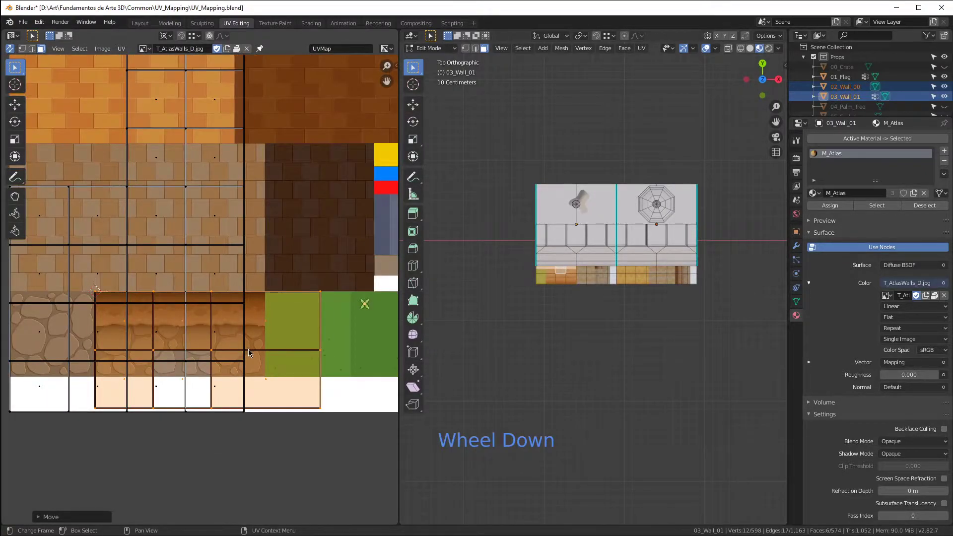
{"action": "key", "text": "s"}
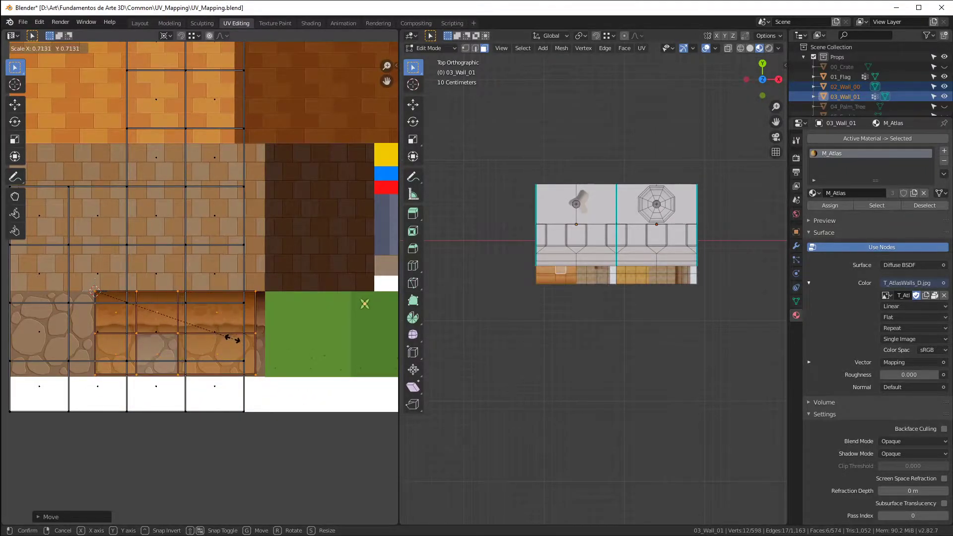
{"action": "left_click", "coordinate": [240, 341]}
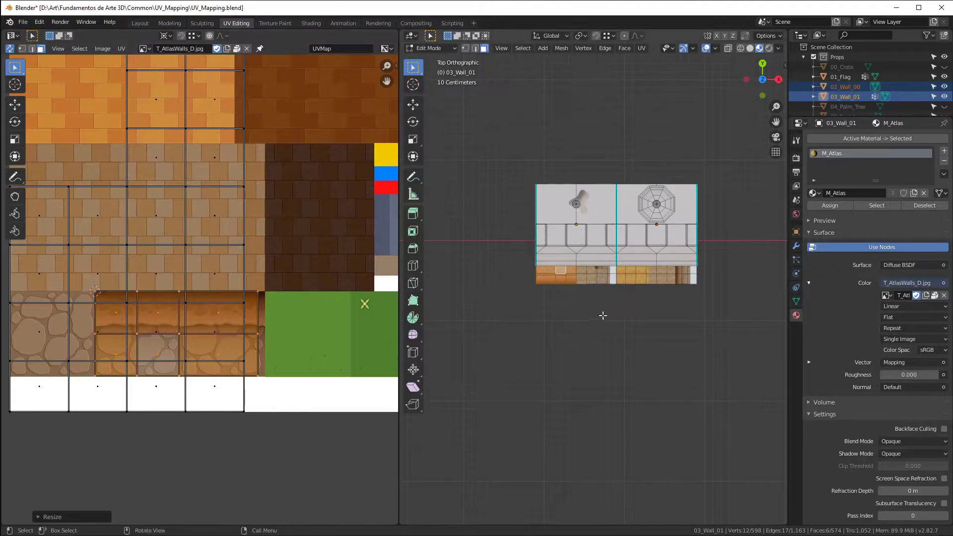
Step: Inspect the texture direction on the ground strip's outer-end faces, from above and in Object Mode
{"action": "scroll", "coordinate": [602, 315], "scroll_direction": "up", "scroll_amount": 6}
{"action": "scroll", "coordinate": [613, 219], "scroll_direction": "down", "scroll_amount": 3}
{"action": "scroll", "coordinate": [613, 221], "scroll_direction": "up", "scroll_amount": 7}
{"action": "scroll", "coordinate": [614, 224], "scroll_direction": "down", "scroll_amount": 3}
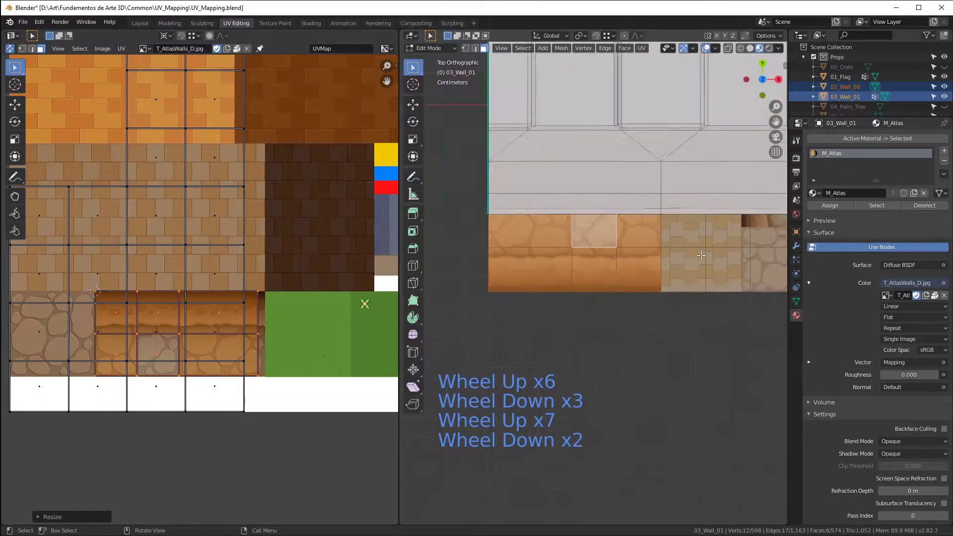
{"action": "scroll", "coordinate": [614, 227], "scroll_direction": "up", "scroll_amount": 3}
{"action": "scroll", "coordinate": [484, 243], "scroll_direction": "down", "scroll_amount": 4}
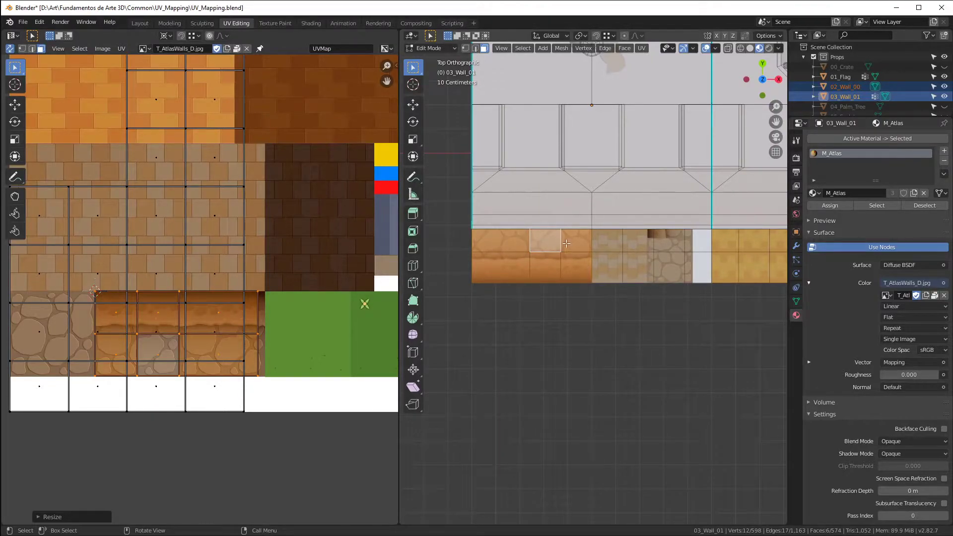
{"action": "scroll", "coordinate": [571, 255], "scroll_direction": "up", "scroll_amount": 3}
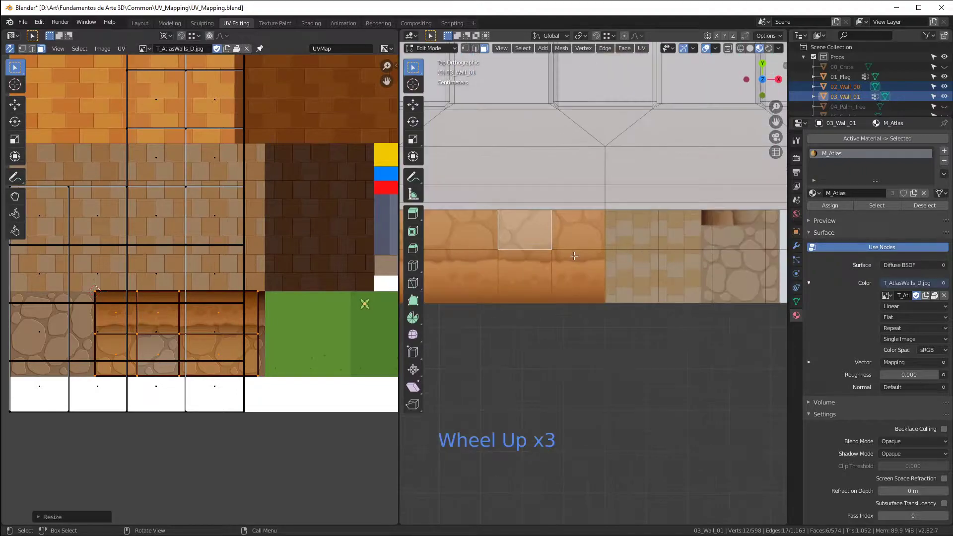
{"action": "scroll", "coordinate": [557, 254], "scroll_direction": "down", "scroll_amount": 3}
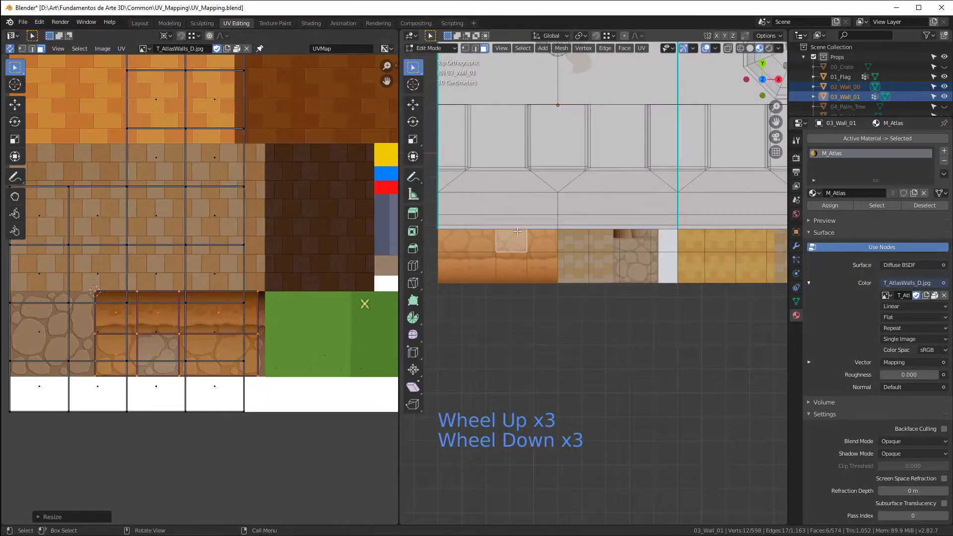
{"action": "scroll", "coordinate": [579, 270], "scroll_direction": "up", "scroll_amount": 4}
{"action": "scroll", "coordinate": [503, 279], "scroll_direction": "down", "scroll_amount": 2}
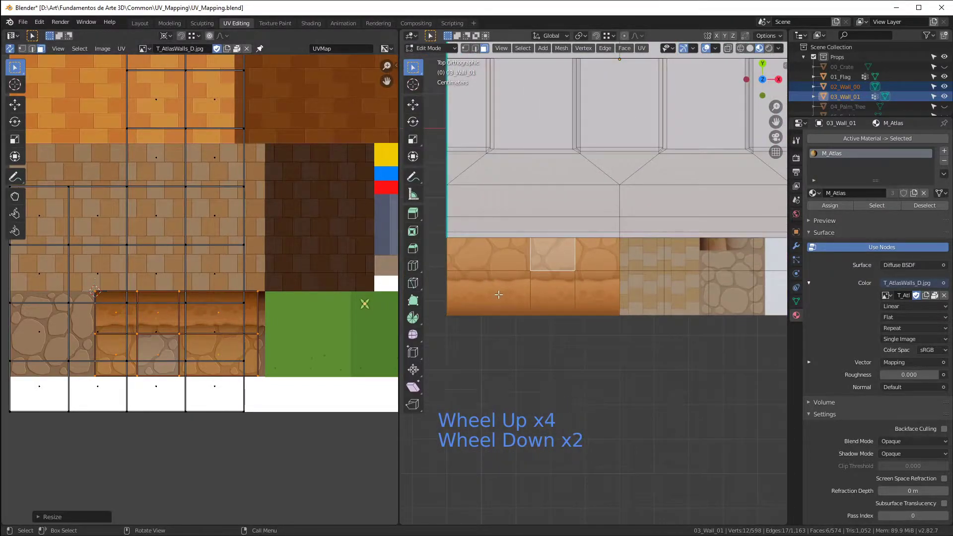
{"action": "middle_click_drag", "start_coordinate": [664, 220], "coordinate": [584, 294]}
{"action": "scroll", "coordinate": [596, 249], "scroll_direction": "down", "scroll_amount": 3}
{"action": "key", "text": "Tab"}
{"action": "scroll", "coordinate": [595, 248], "scroll_direction": "up", "scroll_amount": 2}
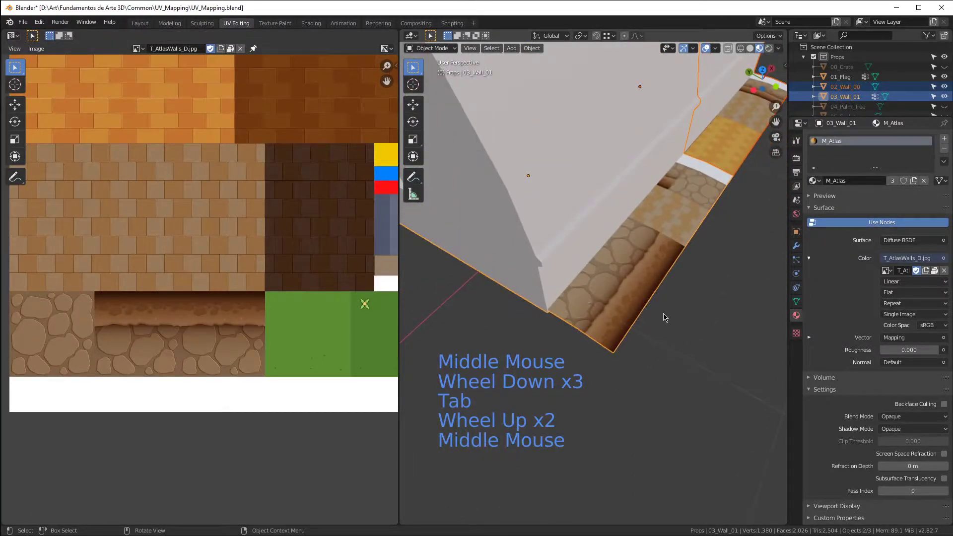
{"action": "key", "text": "Tab"}
Step: Set the UV pivot to Median Point and flip the six faces' UVs vertically with a scale along Y
{"action": "scroll", "coordinate": [150, 337], "scroll_direction": "up", "scroll_amount": 1}
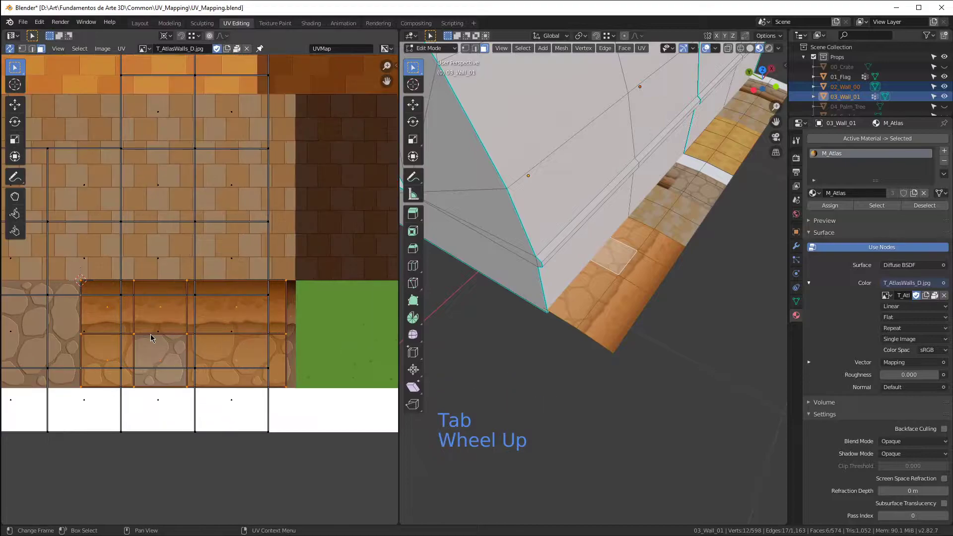
{"action": "key", "text": "period"}
{"action": "left_click", "coordinate": [130, 276]}
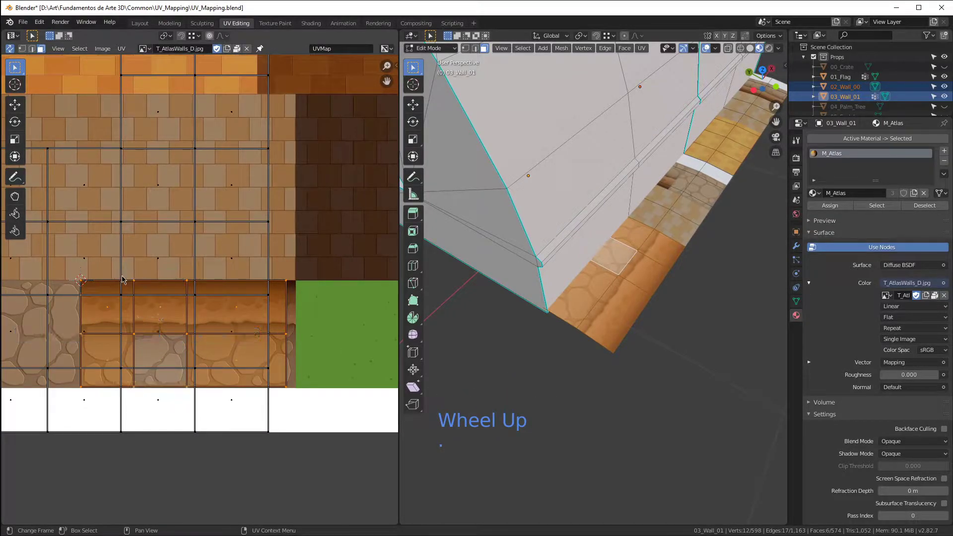
{"action": "key", "text": "s"}
{"action": "key", "text": "y"}
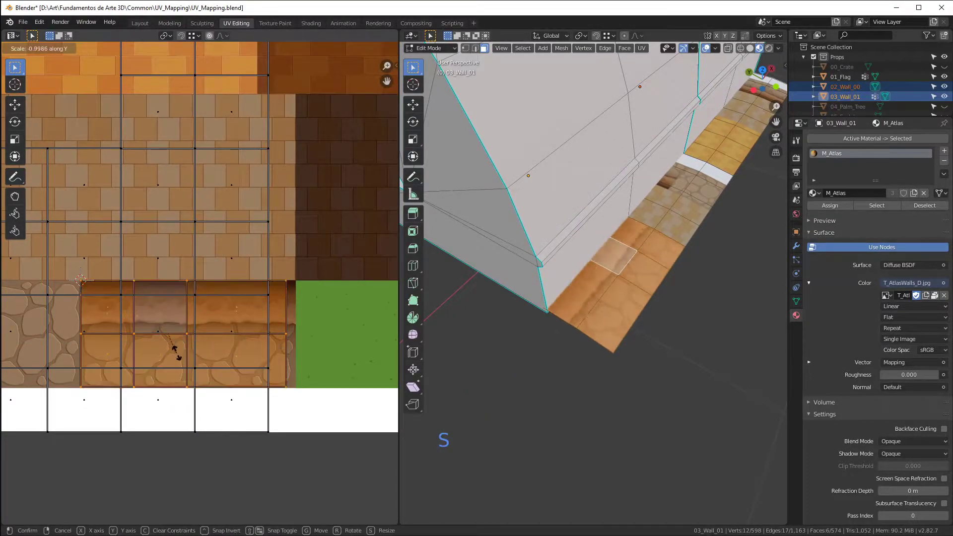
{"action": "key", "text": "Return"}
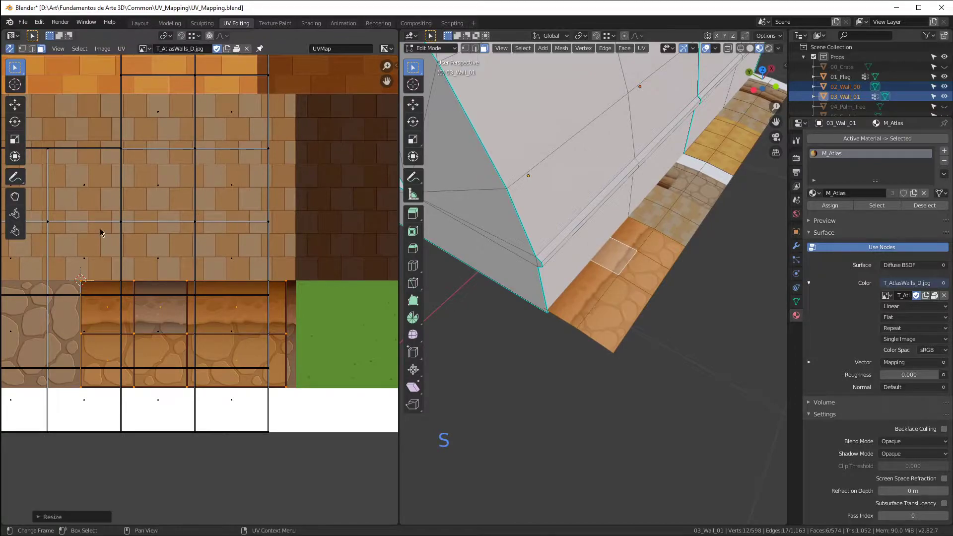
Step: Inspect the flipped dirt edge against the wall base and the rest of the ground strip in Object Mode
{"action": "middle_click_drag", "start_coordinate": [571, 279], "coordinate": [543, 273]}
{"action": "key", "text": "Tab"}
{"action": "scroll", "coordinate": [648, 295], "scroll_direction": "up", "scroll_amount": 2}
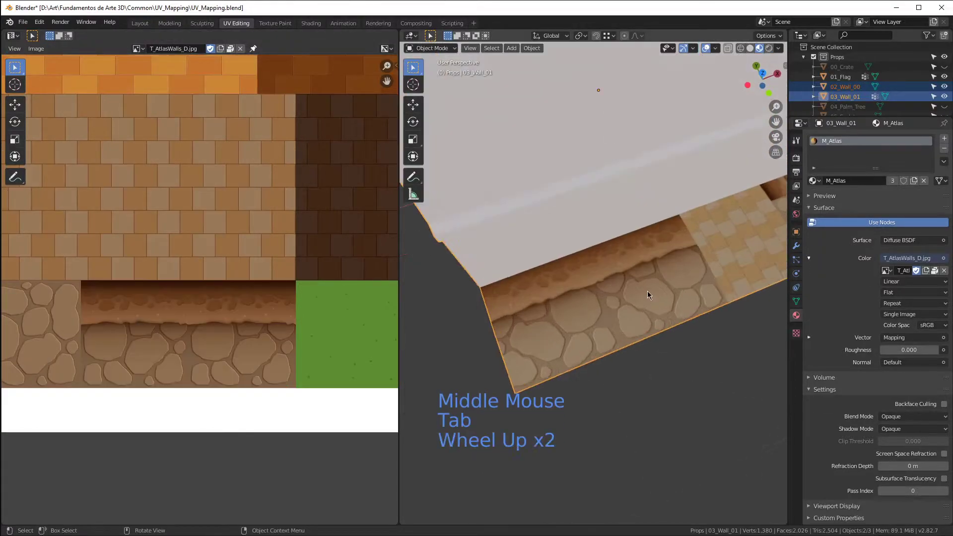
{"action": "scroll", "coordinate": [510, 285], "scroll_direction": "down", "scroll_amount": 1}
{"action": "middle_click_drag", "start_coordinate": [469, 270], "coordinate": [436, 311], "text": "shift"}
{"action": "scroll", "coordinate": [436, 312], "scroll_direction": "down", "scroll_amount": 1, "text": "shift"}
{"action": "scroll", "coordinate": [440, 308], "scroll_direction": "down", "scroll_amount": 2}
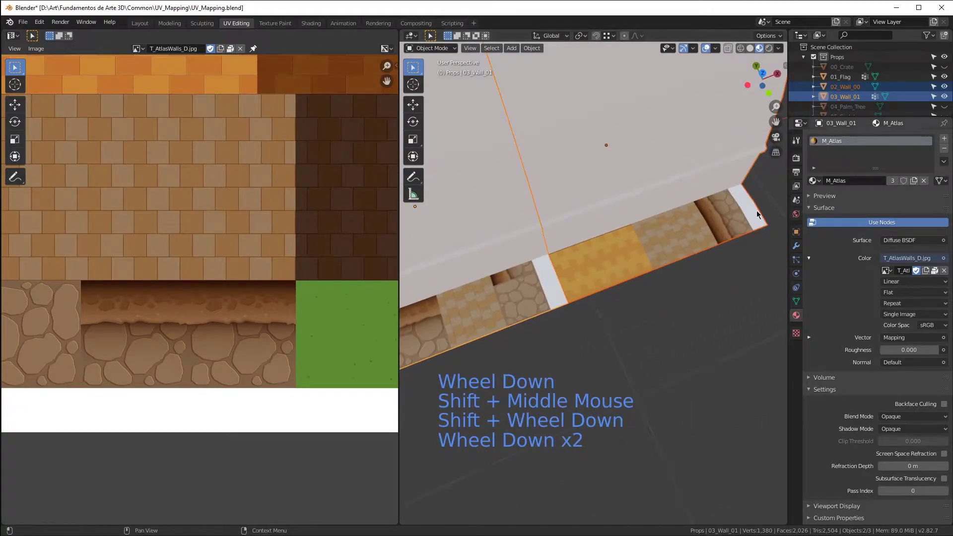
Step: In Edit Mode, clear the selection and select the next six ground-strip faces beside the finished outer-end section
{"action": "key", "text": "Tab"}
{"action": "scroll", "coordinate": [582, 254], "scroll_direction": "down", "scroll_amount": 3}
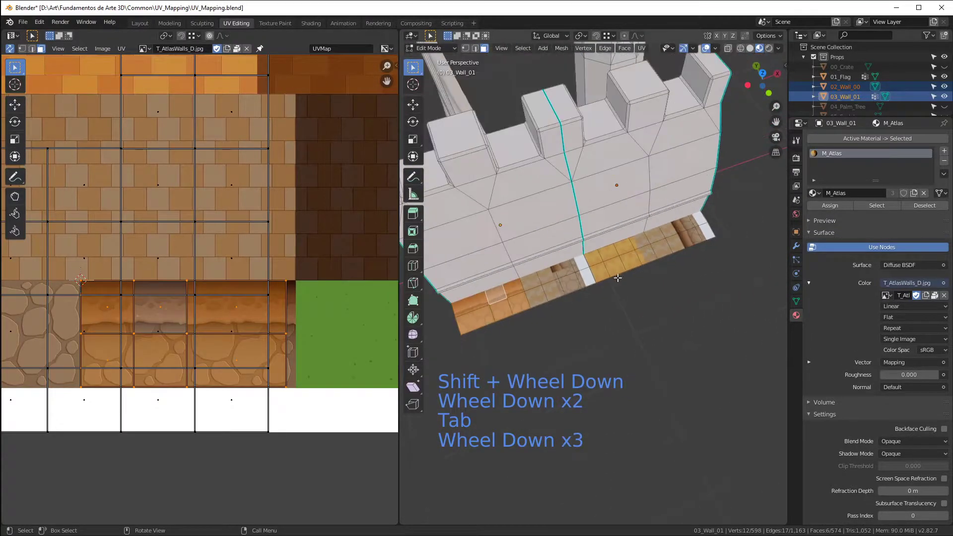
{"action": "scroll", "coordinate": [223, 223], "scroll_direction": "down", "scroll_amount": 3}
{"action": "scroll", "coordinate": [570, 292], "scroll_direction": "up", "scroll_amount": 3}
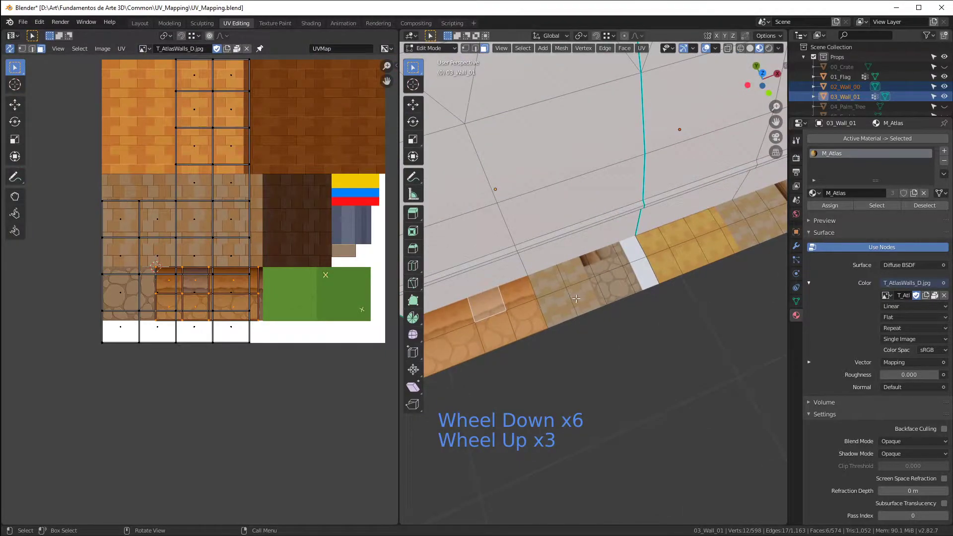
{"action": "key", "text": "alt+a"}
{"action": "key", "text": "c"}
{"action": "left_click_drag", "start_coordinate": [546, 298], "coordinate": [615, 283]}
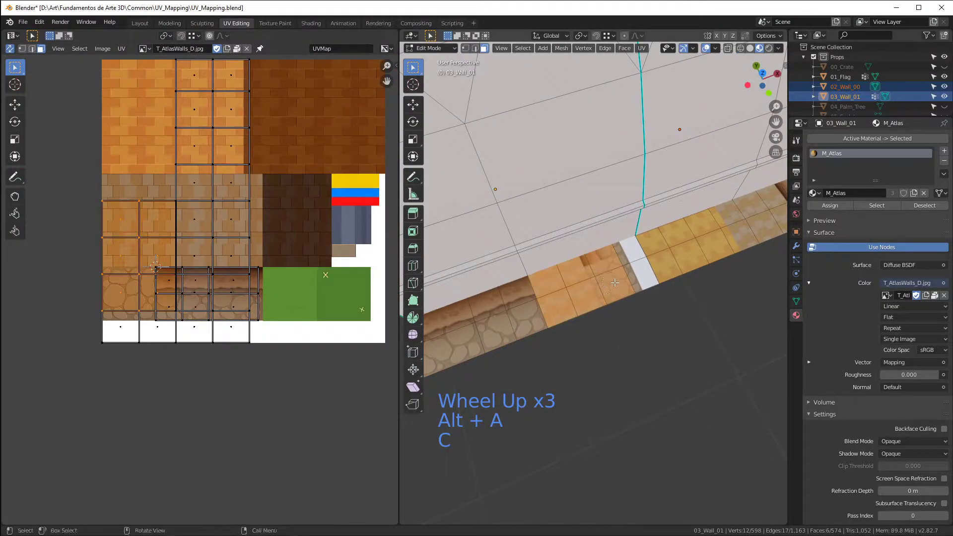
Step: Rotate the selected faces' UVs by 90 degrees and move them over the atlas's dirt-edge and stone band
{"action": "scroll", "coordinate": [181, 234], "scroll_direction": "down", "scroll_amount": 3}
{"action": "scroll", "coordinate": [180, 233], "scroll_direction": "up", "scroll_amount": 2}
{"action": "type", "text": "r"}
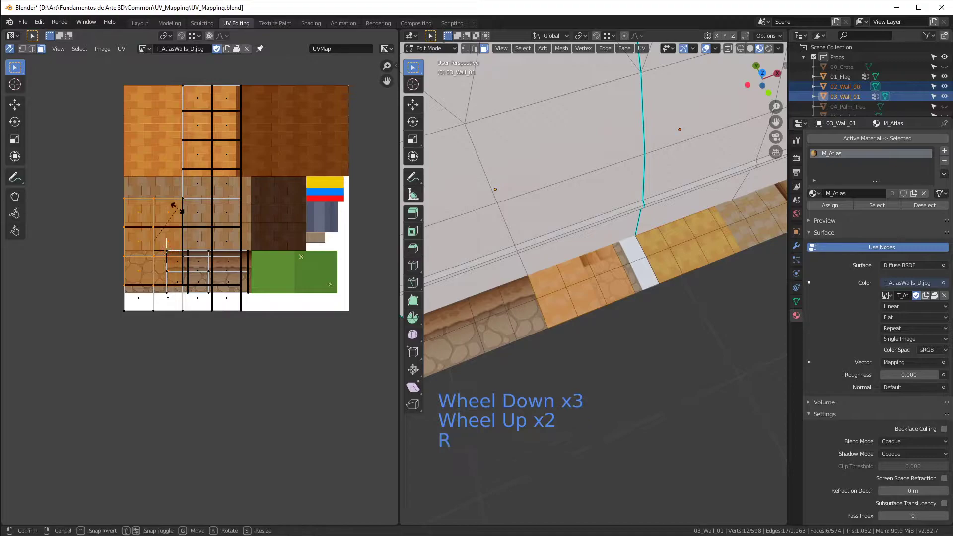
{"action": "type", "text": "90"}
{"action": "key", "text": "Return"}
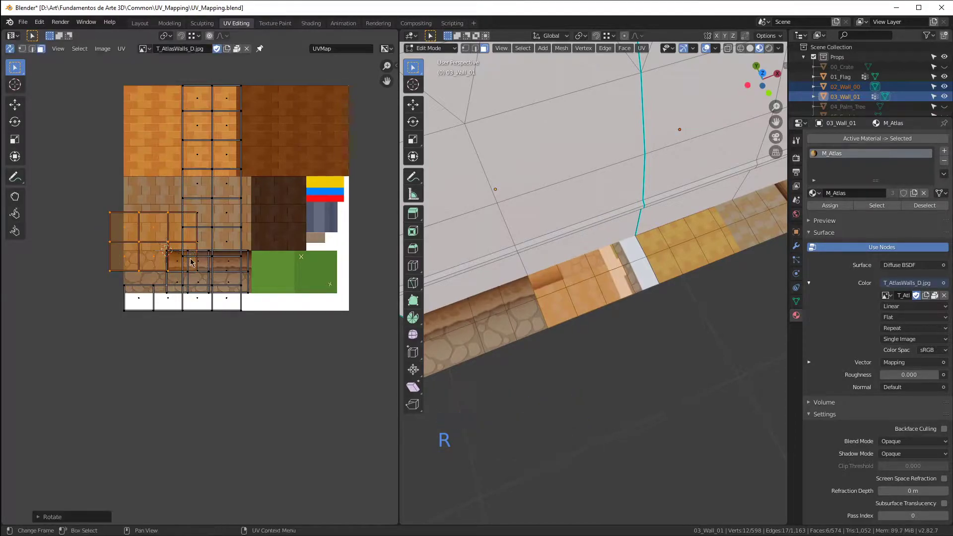
{"action": "key", "text": "g"}
{"action": "left_click", "coordinate": [253, 306]}
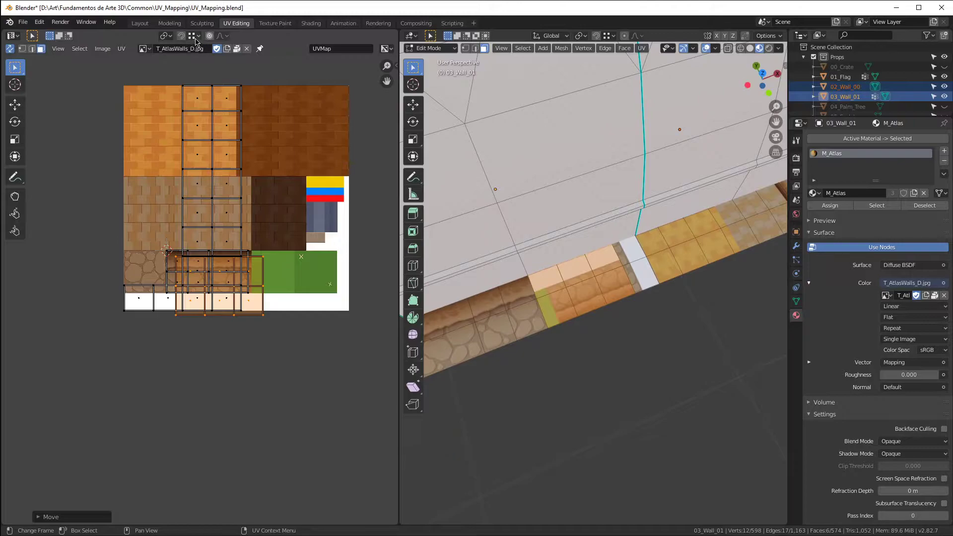
Step: Snap the UVs' upper-left corner to the matching corner of the finished section's UVs on the dirt-edge band
{"action": "scroll", "coordinate": [191, 213], "scroll_direction": "up", "scroll_amount": 7}
{"action": "key", "text": "g"}
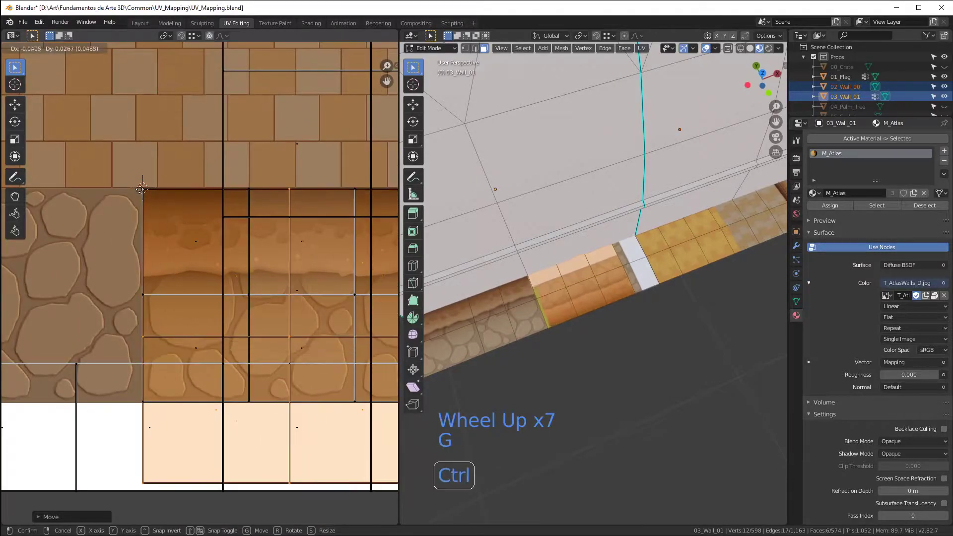
{"action": "left_click", "coordinate": [140, 189], "text": "ctrl"}
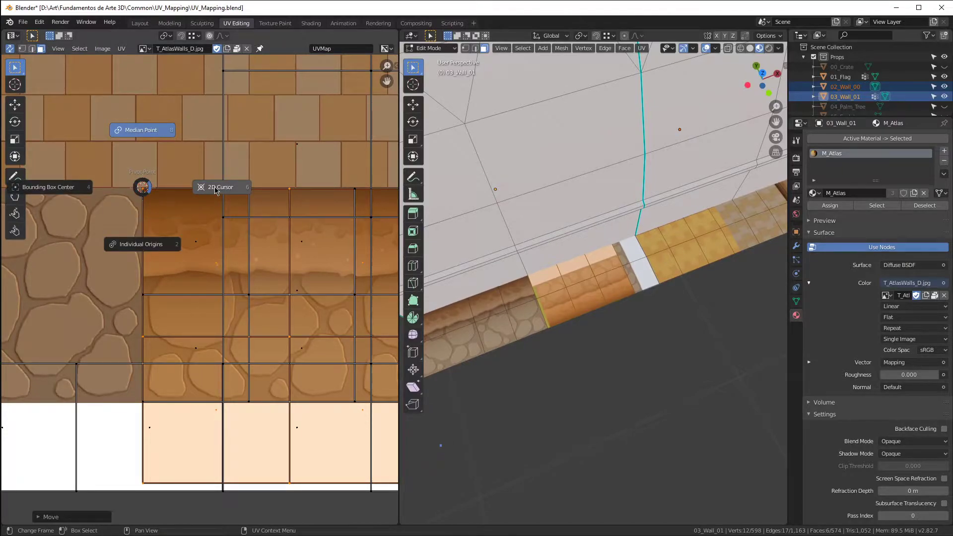
Step: Set the UV pivot to 2D Cursor and scale the selected UVs to about 0.72 to fit the band's height
{"action": "left_click", "coordinate": [222, 189]}
{"action": "scroll", "coordinate": [147, 221], "scroll_direction": "down", "scroll_amount": 2}
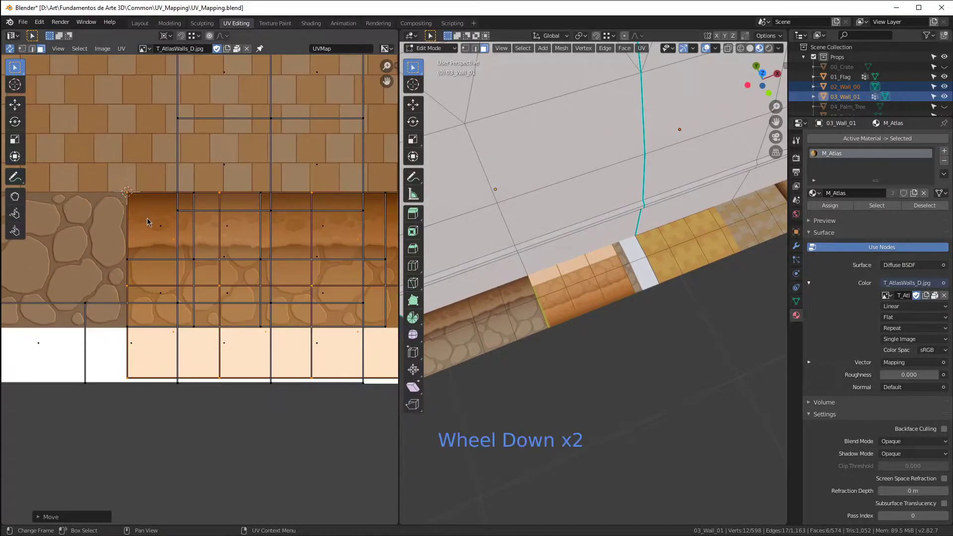
{"action": "scroll", "coordinate": [350, 359], "scroll_direction": "down", "scroll_amount": 2}
{"action": "scroll", "coordinate": [345, 355], "scroll_direction": "up", "scroll_amount": 2}
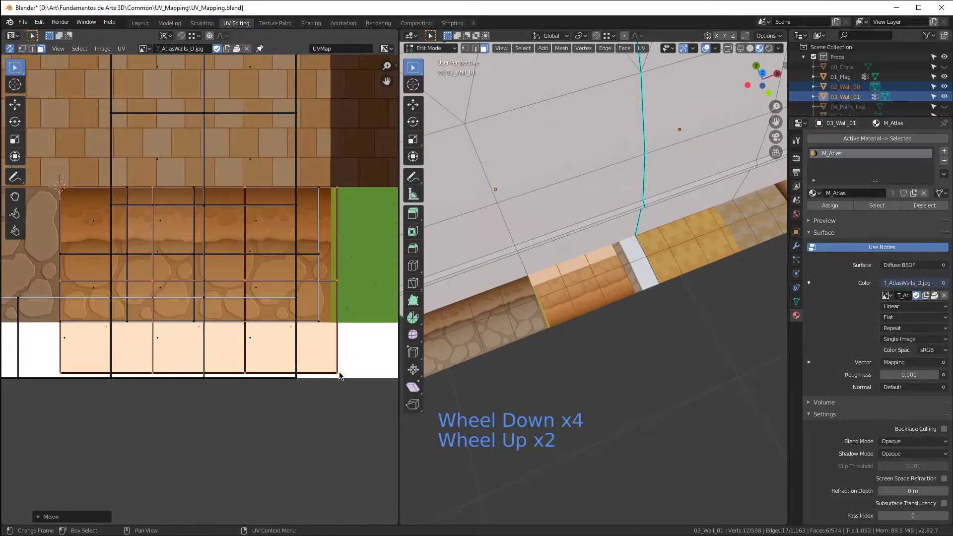
{"action": "key", "text": "s"}
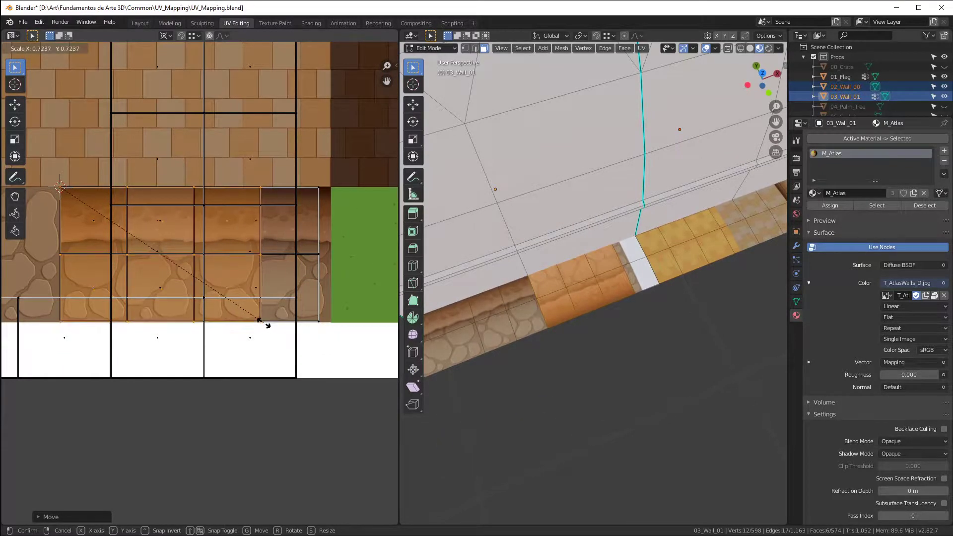
{"action": "left_click", "coordinate": [265, 323]}
{"action": "scroll", "coordinate": [264, 322], "scroll_direction": "up", "scroll_amount": 6}
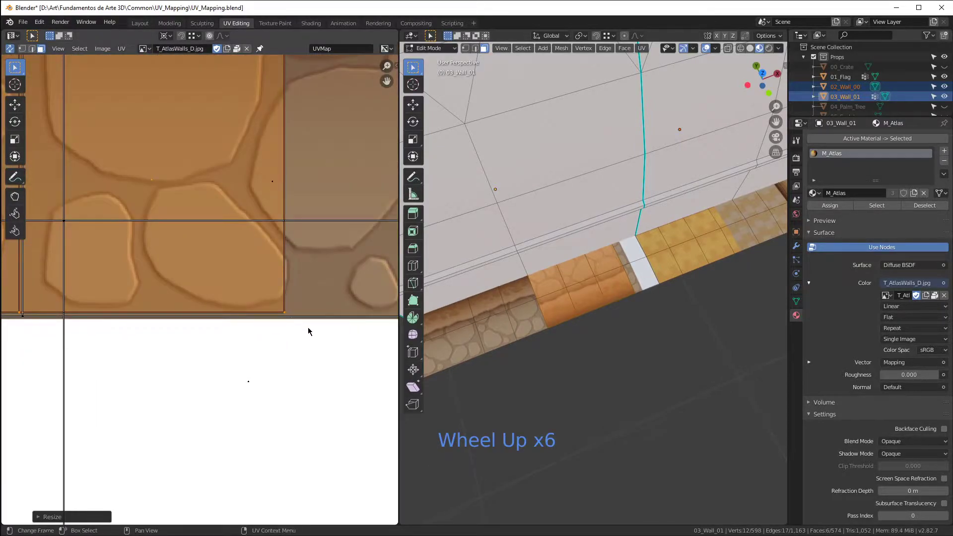
Step: Try to fit the six faces' UVs by scaling them to the band's full height and stretching them along X to the finished section's far edge
{"action": "key", "text": "s"}
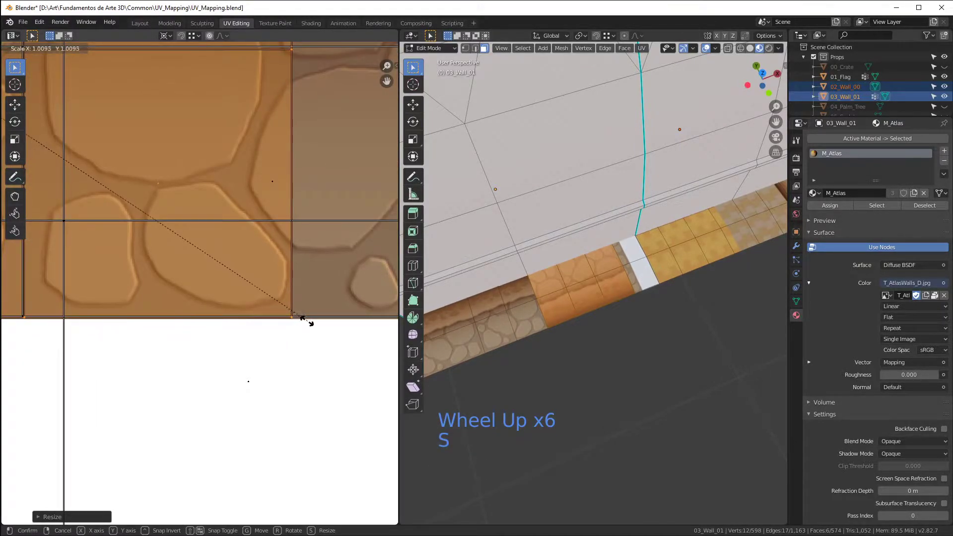
{"action": "left_click", "coordinate": [308, 319]}
{"action": "scroll", "coordinate": [209, 315], "scroll_direction": "down", "scroll_amount": 10}
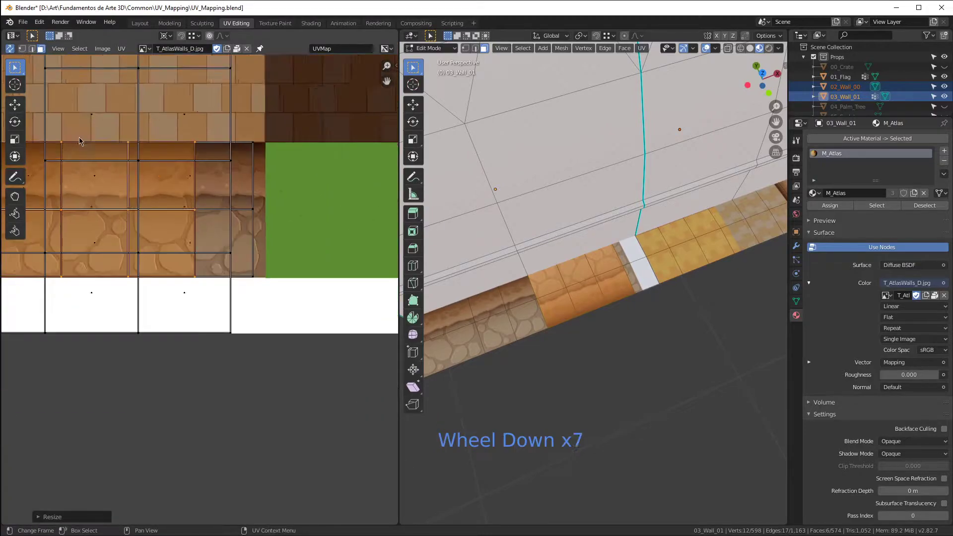
{"action": "middle_click_drag", "start_coordinate": [225, 210], "coordinate": [259, 277]}
{"action": "scroll", "coordinate": [216, 223], "scroll_direction": "up", "scroll_amount": 3}
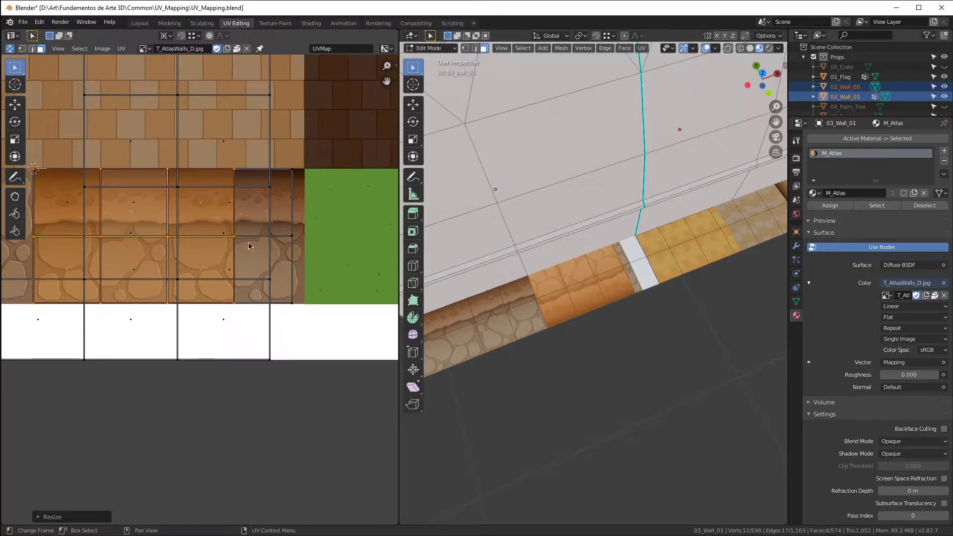
{"action": "key", "text": "s"}
{"action": "key", "text": "x"}
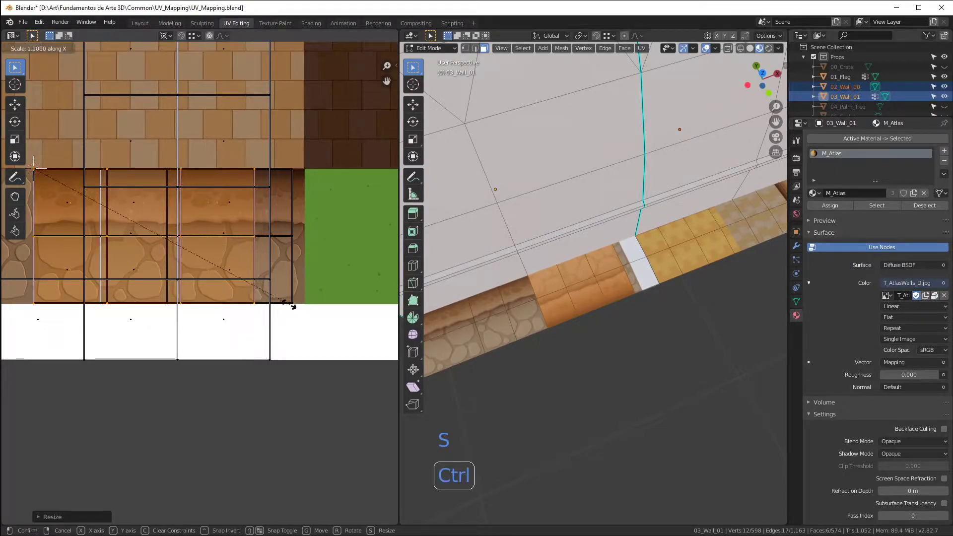
{"action": "left_click", "coordinate": [347, 322]}
{"action": "scroll", "coordinate": [293, 318], "scroll_direction": "up", "scroll_amount": 8}
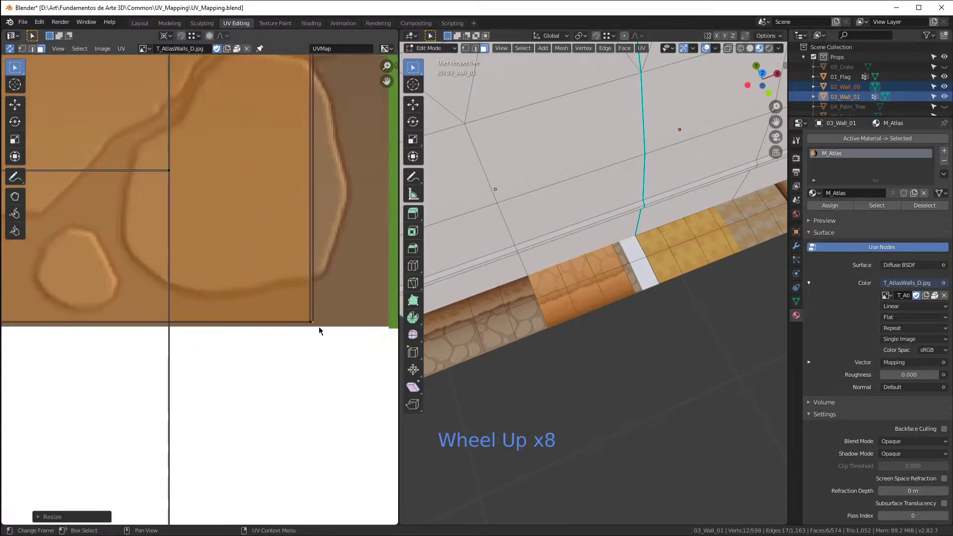
{"action": "key", "text": "s"}
{"action": "key", "text": "x"}
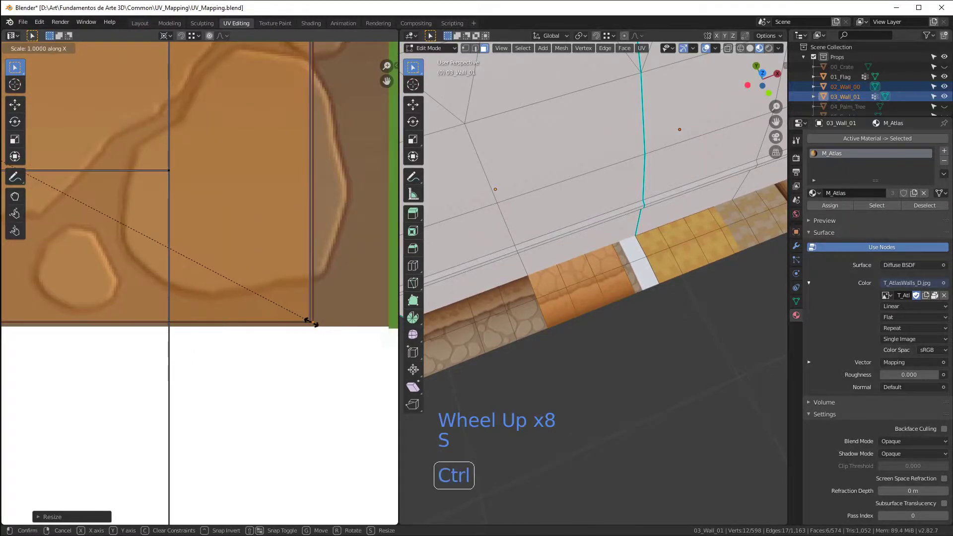
{"action": "left_click", "coordinate": [308, 319], "text": "ctrl"}
Step: Examine the textured ground-strip faces and the narrow white piece beside them on the model
{"action": "scroll", "coordinate": [278, 279], "scroll_direction": "down", "scroll_amount": 8}
{"action": "scroll", "coordinate": [692, 301], "scroll_direction": "up", "scroll_amount": 2}
{"action": "middle_click_drag", "start_coordinate": [692, 301], "coordinate": [600, 311]}
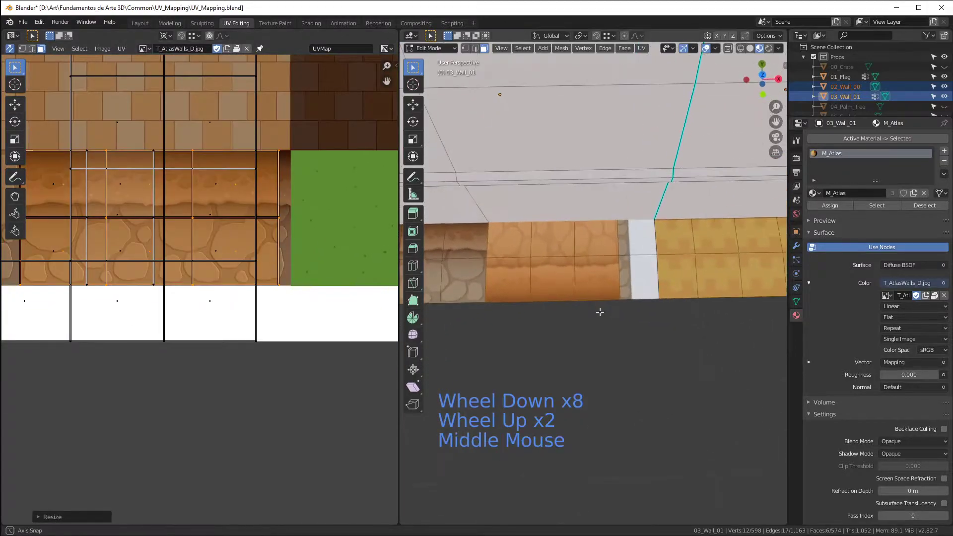
{"action": "scroll", "coordinate": [598, 263], "scroll_direction": "down", "scroll_amount": 1}
{"action": "scroll", "coordinate": [599, 263], "scroll_direction": "down", "scroll_amount": 1}
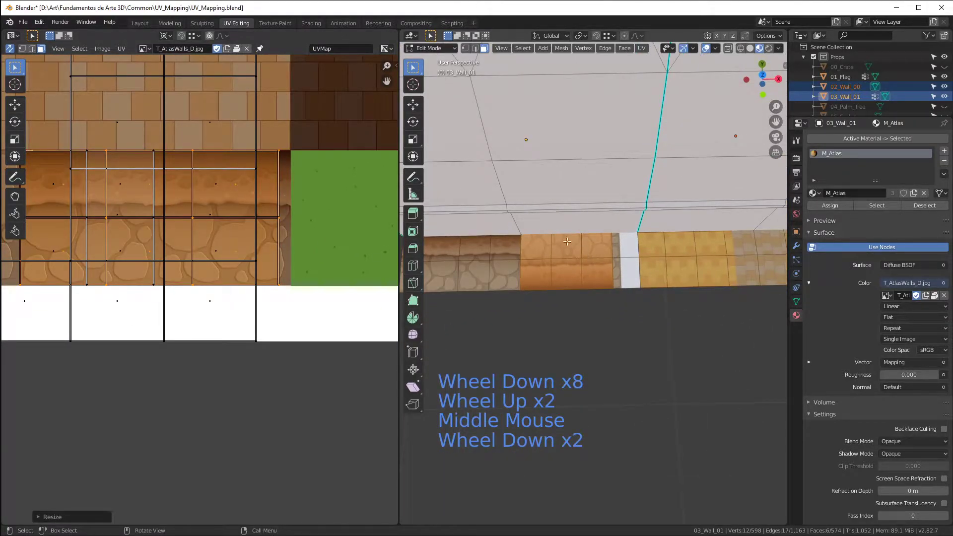
{"action": "scroll", "coordinate": [571, 245], "scroll_direction": "down", "scroll_amount": 4}
{"action": "scroll", "coordinate": [605, 249], "scroll_direction": "up", "scroll_amount": 5}
{"action": "scroll", "coordinate": [610, 256], "scroll_direction": "up", "scroll_amount": 5}
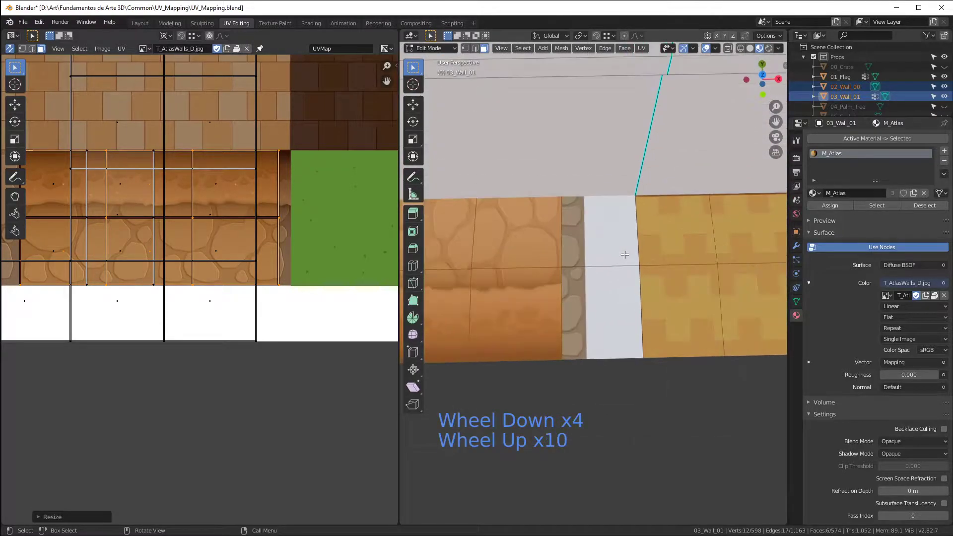
Step: Undo the scaling, moving and rotation of the six faces' UVs, back to their original unwrap
{"action": "scroll", "coordinate": [621, 248], "scroll_direction": "down", "scroll_amount": 3}
{"action": "key", "text": "ctrl+z"}
{"action": "key", "text": "ctrl+z"}
{"action": "key", "text": "ctrl+z"}
{"action": "key", "text": "ctrl+z"}
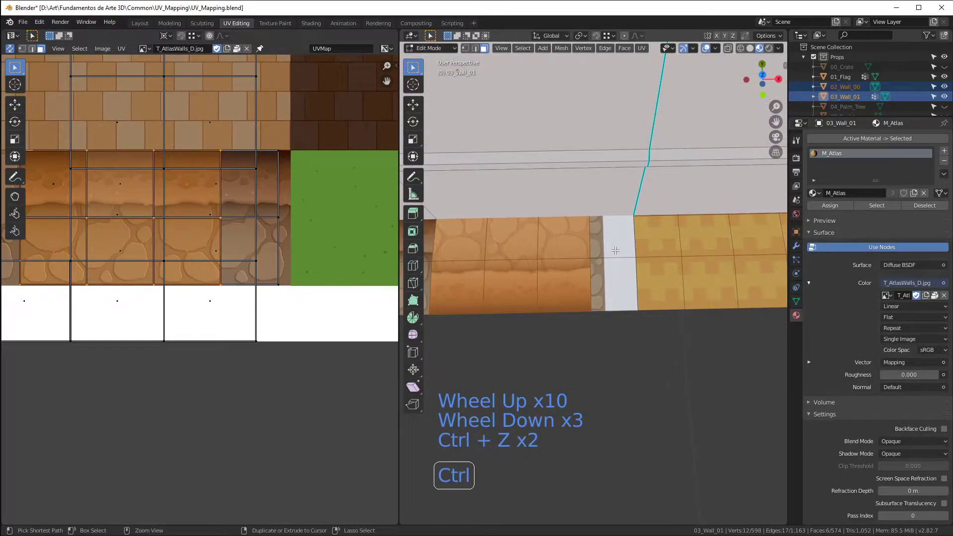
{"action": "key", "text": "ctrl+z"}
{"action": "key", "text": "ctrl+z"}
{"action": "key", "text": "ctrl+z"}
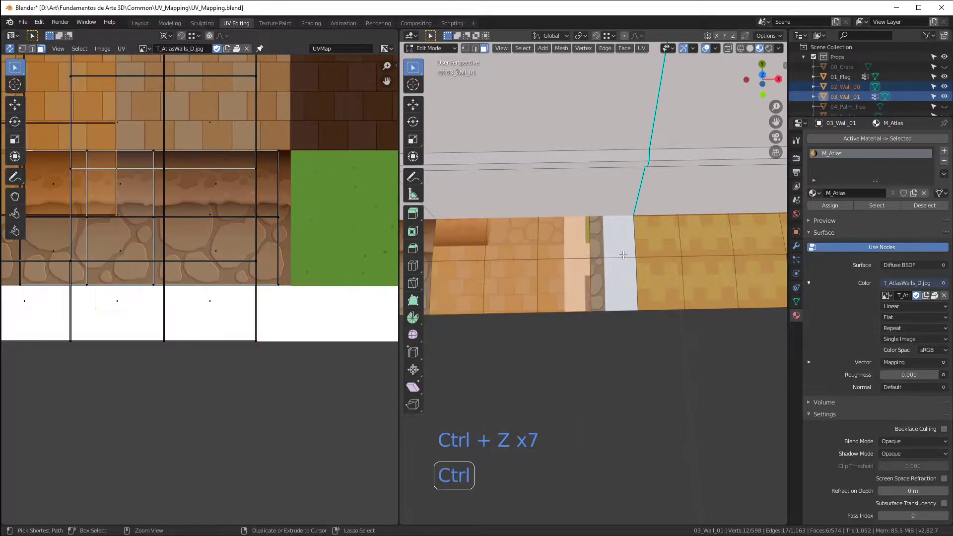
{"action": "scroll", "coordinate": [618, 253], "scroll_direction": "down", "scroll_amount": 2}
{"action": "scroll", "coordinate": [626, 264], "scroll_direction": "up", "scroll_amount": 1}
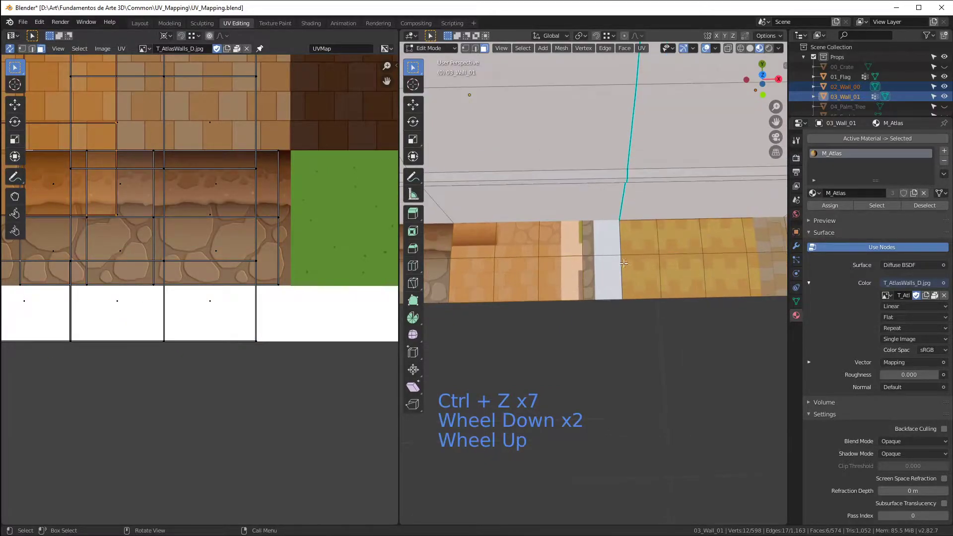
{"action": "key", "text": "ctrl+z"}
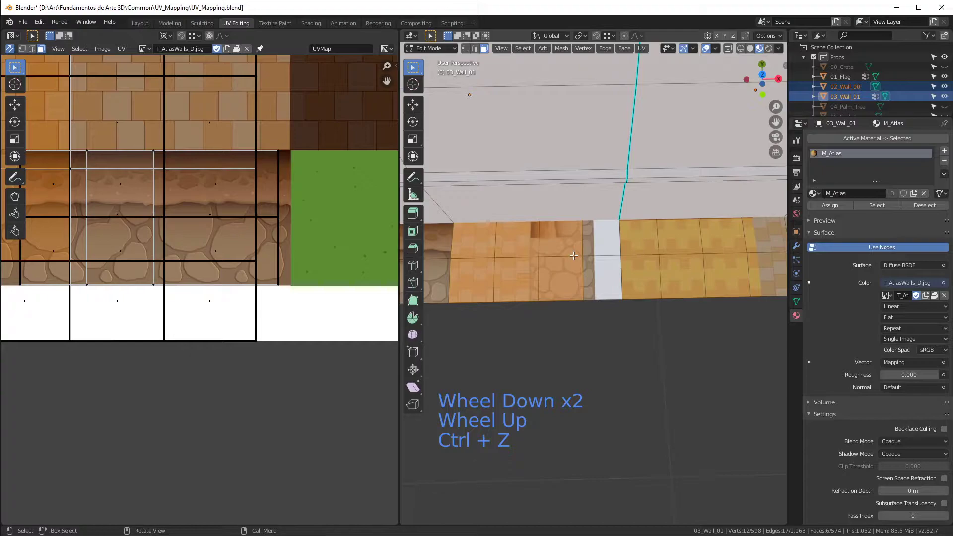
Step: Add the two neighbouring partly white ground-strip faces to the selection and rotate the eight faces' UVs by 90 degrees
{"action": "key", "text": "c"}
{"action": "left_click", "coordinate": [585, 256]}
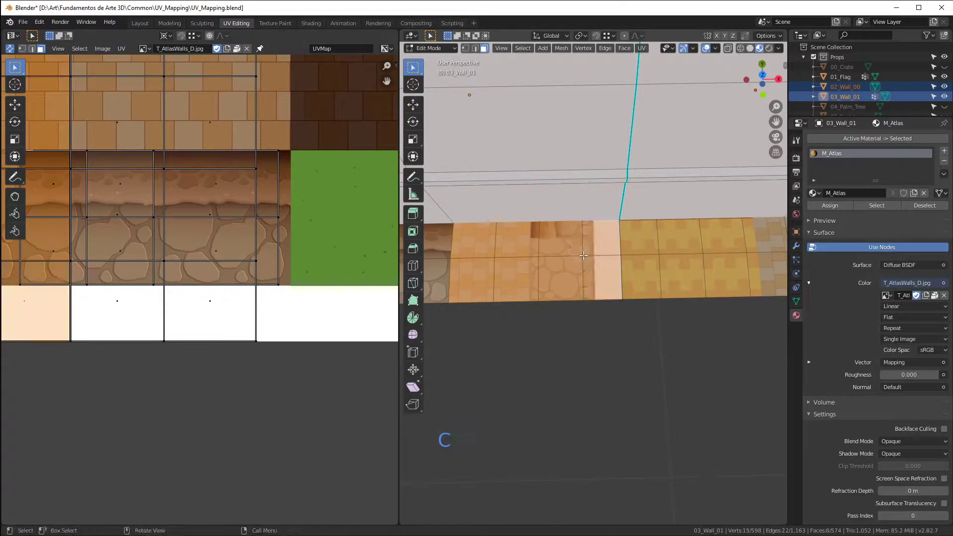
{"action": "scroll", "coordinate": [585, 256], "scroll_direction": "down", "scroll_amount": 3}
{"action": "scroll", "coordinate": [242, 234], "scroll_direction": "down", "scroll_amount": 5}
{"action": "middle_click_drag", "start_coordinate": [213, 219], "coordinate": [242, 251]}
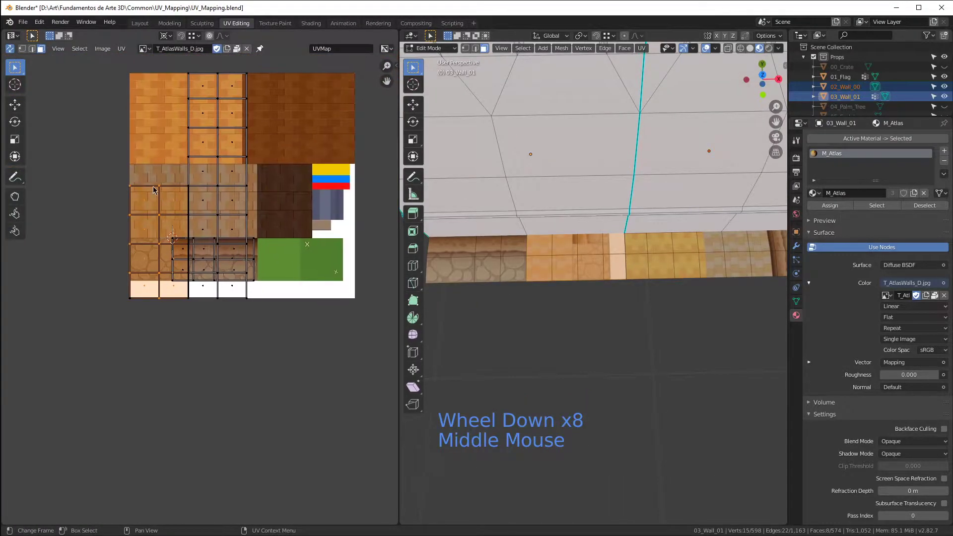
{"action": "key", "text": "r"}
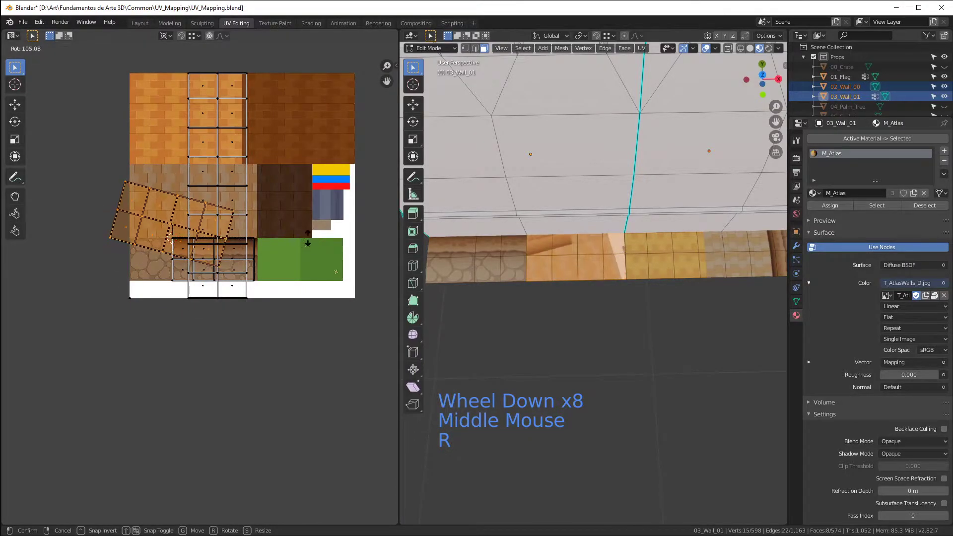
{"action": "left_click", "coordinate": [309, 242]}
Step: Mirror the UVs along Y with a scale of -1 and move them over the atlas's dirt-edge and stone band
{"action": "type", "text": "sy"}
{"action": "type", "text": "-1"}
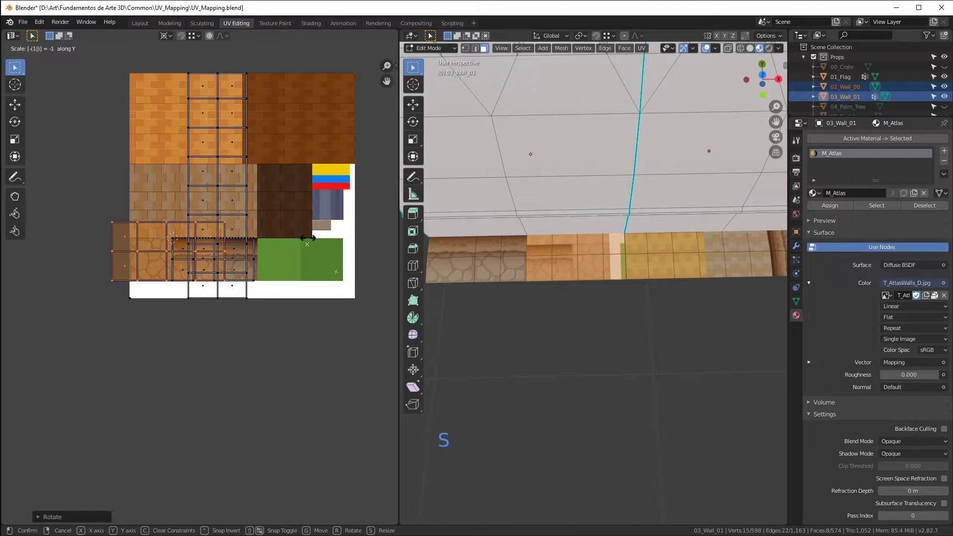
{"action": "key", "text": "Return"}
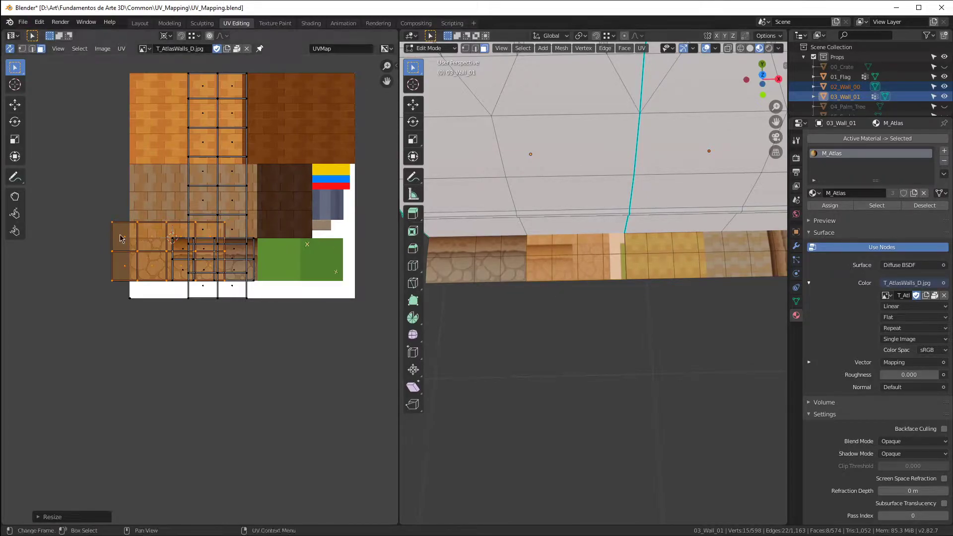
{"action": "key", "text": "g"}
{"action": "left_click", "coordinate": [179, 241]}
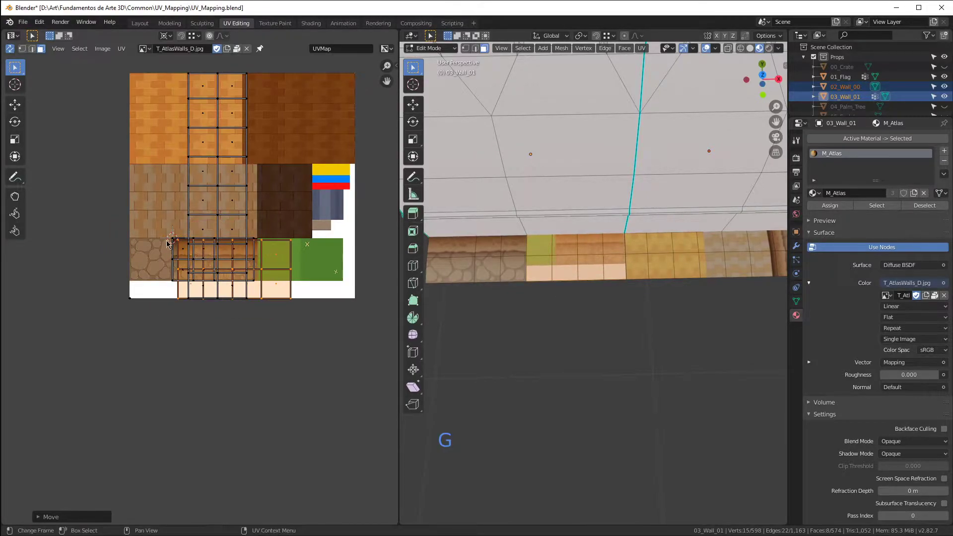
Step: Align the UVs' upper-left corner with the 2D cursor at the dirt-edge band's starting corner
{"action": "scroll", "coordinate": [179, 239], "scroll_direction": "up", "scroll_amount": 7}
{"action": "scroll", "coordinate": [179, 240], "scroll_direction": "up", "scroll_amount": 3}
{"action": "key", "text": "g"}
{"action": "left_click", "coordinate": [174, 201]}
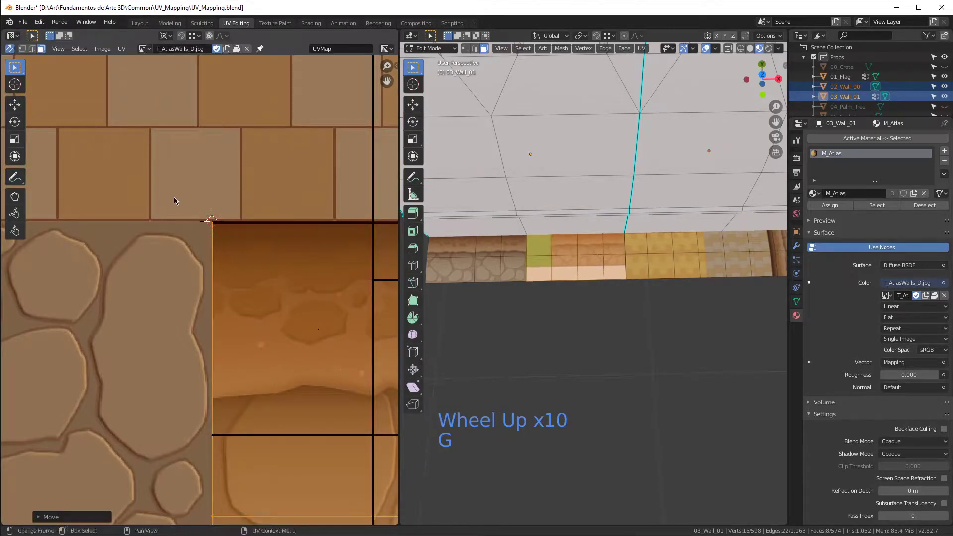
{"action": "scroll", "coordinate": [218, 225], "scroll_direction": "down", "scroll_amount": 1}
{"action": "scroll", "coordinate": [219, 224], "scroll_direction": "up", "scroll_amount": 5}
{"action": "scroll", "coordinate": [218, 225], "scroll_direction": "up", "scroll_amount": 1}
Step: Scale the eight faces' UVs uniformly around the 2D cursor to match the finished section's height and width on the band
{"action": "scroll", "coordinate": [219, 225], "scroll_direction": "down", "scroll_amount": 13}
{"action": "scroll", "coordinate": [219, 225], "scroll_direction": "up", "scroll_amount": 3}
{"action": "scroll", "coordinate": [219, 225], "scroll_direction": "down", "scroll_amount": 1}
{"action": "middle_click_drag", "start_coordinate": [236, 290], "coordinate": [162, 287]}
{"action": "key", "text": "s"}
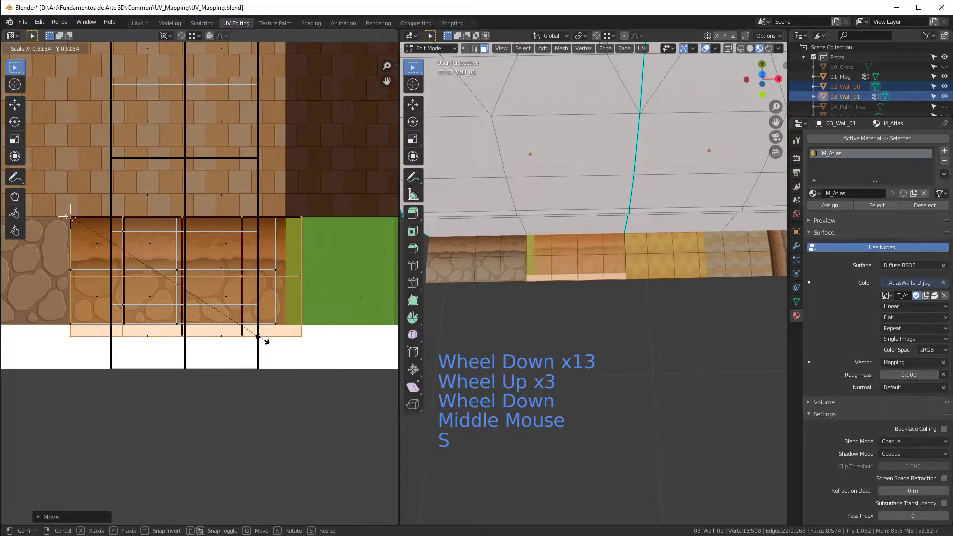
{"action": "left_click", "coordinate": [245, 326]}
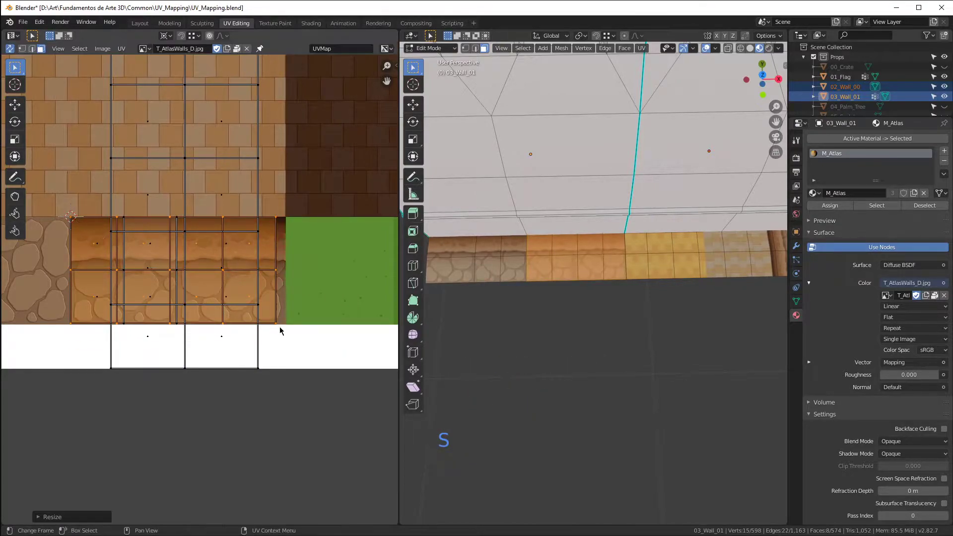
{"action": "scroll", "coordinate": [281, 325], "scroll_direction": "up", "scroll_amount": 6}
{"action": "scroll", "coordinate": [586, 258], "scroll_direction": "up", "scroll_amount": 2}
Step: Switch to Object Mode and examine the dirt-and-stone texture where the ground-strip sections meet
{"action": "middle_click_drag", "start_coordinate": [586, 258], "coordinate": [596, 268]}
{"action": "key", "text": "Tab"}
{"action": "scroll", "coordinate": [587, 258], "scroll_direction": "down", "scroll_amount": 1}
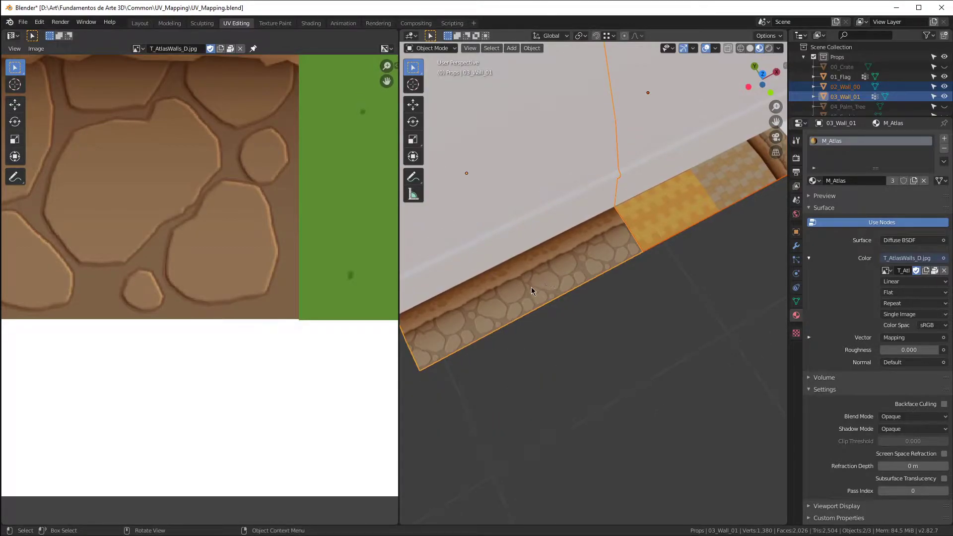
{"action": "scroll", "coordinate": [532, 285], "scroll_direction": "up", "scroll_amount": 5}
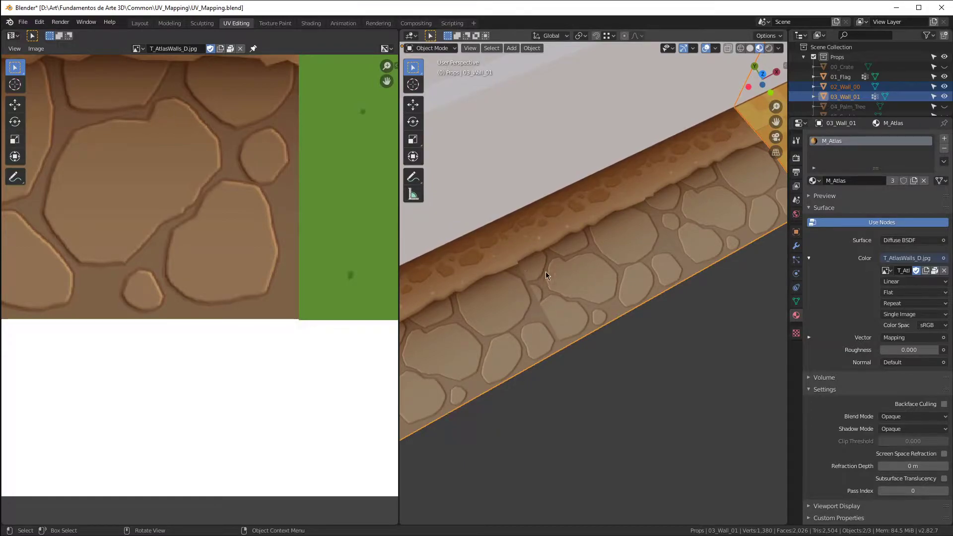
{"action": "scroll", "coordinate": [537, 266], "scroll_direction": "down", "scroll_amount": 6}
{"action": "middle_click_drag", "start_coordinate": [537, 266], "coordinate": [508, 266]}
{"action": "scroll", "coordinate": [534, 249], "scroll_direction": "up", "scroll_amount": 4}
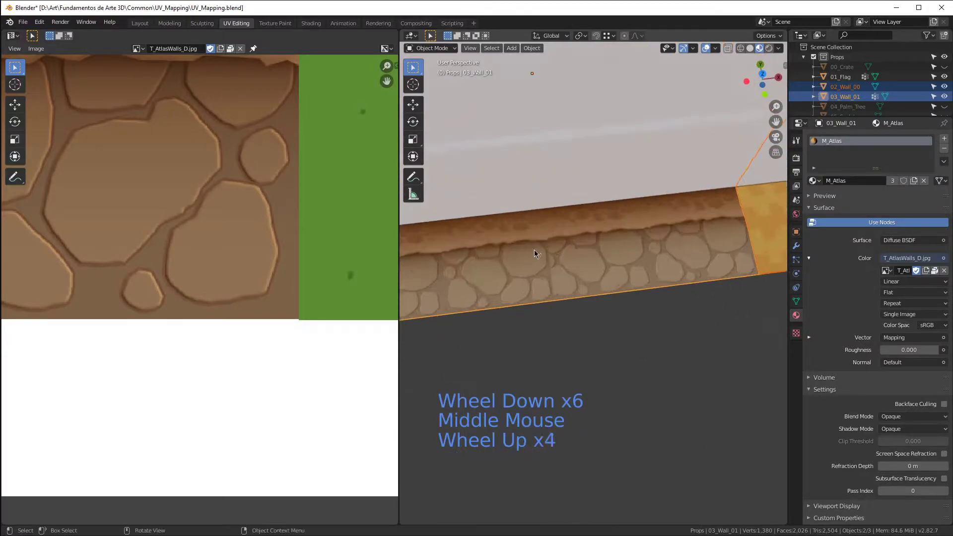
Step: Return to Edit Mode and check the edges of the selected UVs against the dirt-and-stone band
{"action": "key", "text": "Tab"}
{"action": "scroll", "coordinate": [194, 210], "scroll_direction": "down", "scroll_amount": 6}
{"action": "middle_click_drag", "start_coordinate": [193, 210], "coordinate": [257, 197]}
{"action": "scroll", "coordinate": [307, 203], "scroll_direction": "up", "scroll_amount": 3}
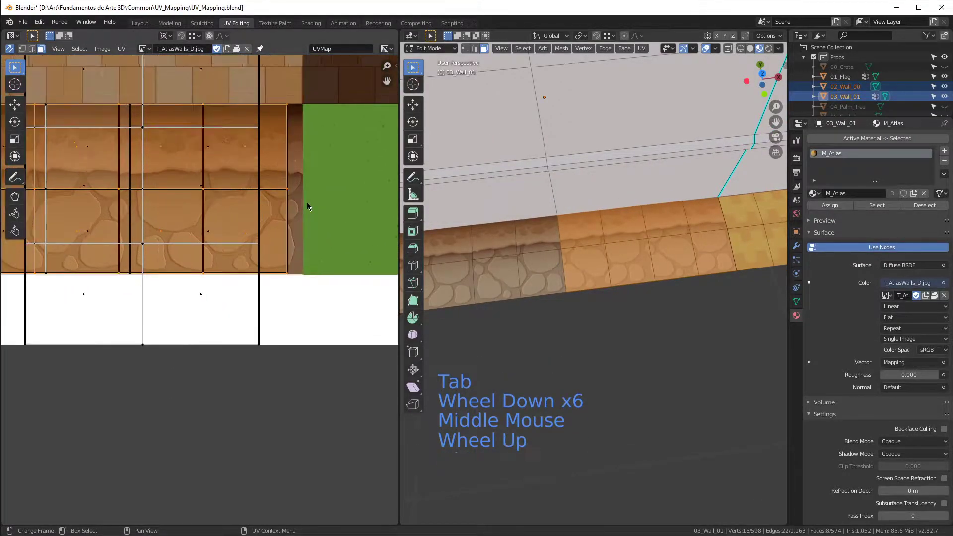
{"action": "scroll", "coordinate": [285, 224], "scroll_direction": "down", "scroll_amount": 4}
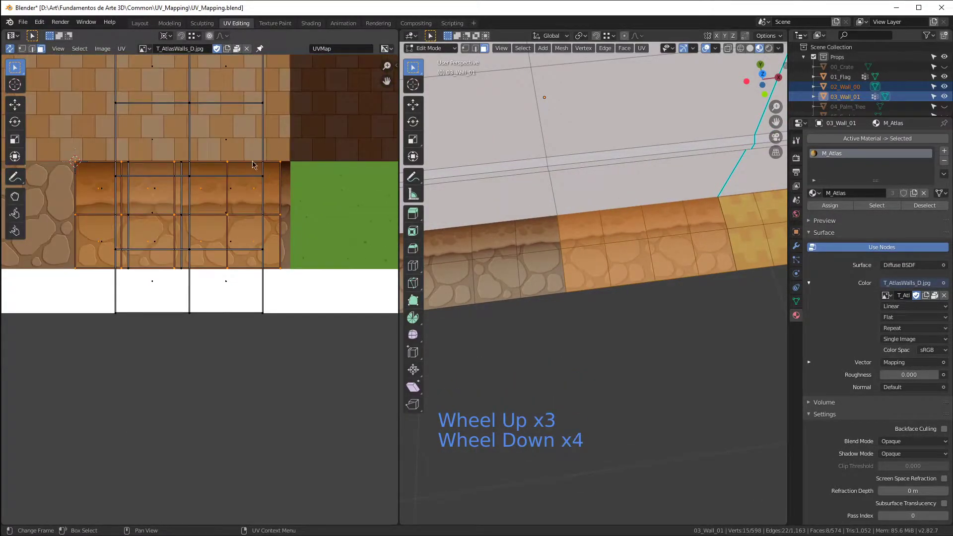
{"action": "scroll", "coordinate": [249, 164], "scroll_direction": "up", "scroll_amount": 7}
{"action": "scroll", "coordinate": [238, 209], "scroll_direction": "down", "scroll_amount": 4}
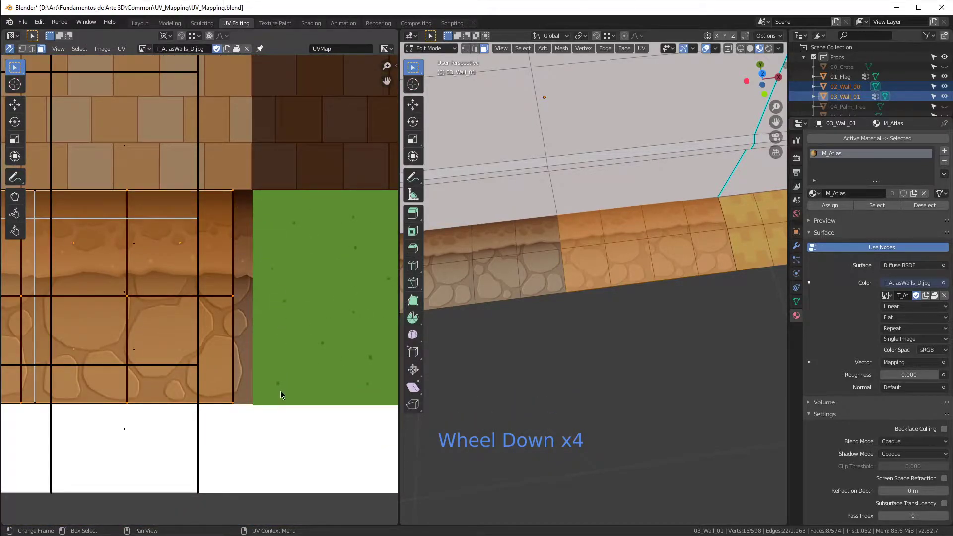
{"action": "scroll", "coordinate": [236, 362], "scroll_direction": "down", "scroll_amount": 4}
Step: Clear the selection and select the next eight ground-strip faces, beside the finished section
{"action": "middle_click_drag", "start_coordinate": [646, 223], "coordinate": [598, 244]}
{"action": "scroll", "coordinate": [721, 238], "scroll_direction": "down", "scroll_amount": 4}
{"action": "scroll", "coordinate": [671, 236], "scroll_direction": "up", "scroll_amount": 1}
{"action": "key", "text": "alt+a"}
{"action": "key", "text": "c"}
{"action": "left_click_drag", "start_coordinate": [598, 244], "coordinate": [549, 240]}
{"action": "key", "text": "c"}
{"action": "middle_click", "coordinate": [558, 215]}
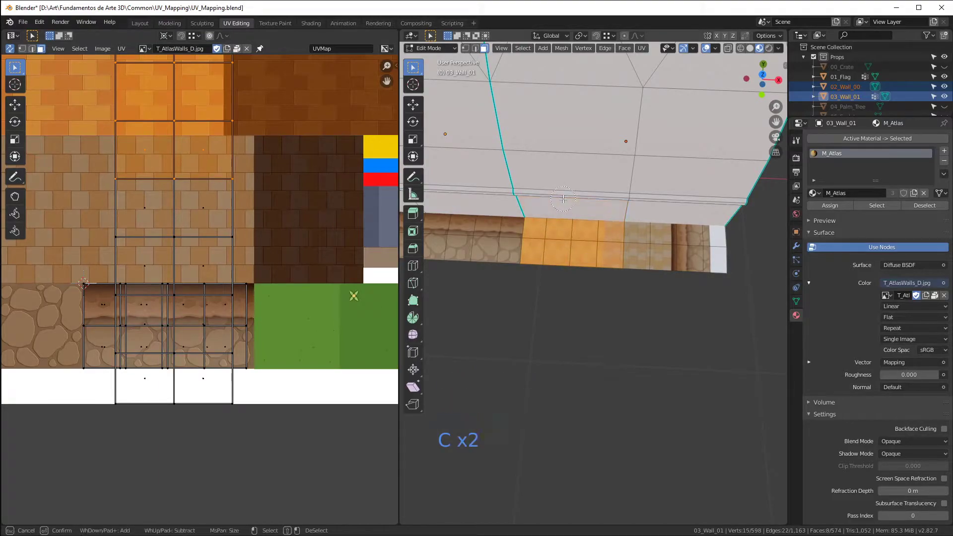
Step: Move the eight faces' UVs down from the orange brick area until they overlap the last unmapped section's UVs
{"action": "scroll", "coordinate": [300, 196], "scroll_direction": "down", "scroll_amount": 6}
{"action": "scroll", "coordinate": [216, 175], "scroll_direction": "up", "scroll_amount": 4}
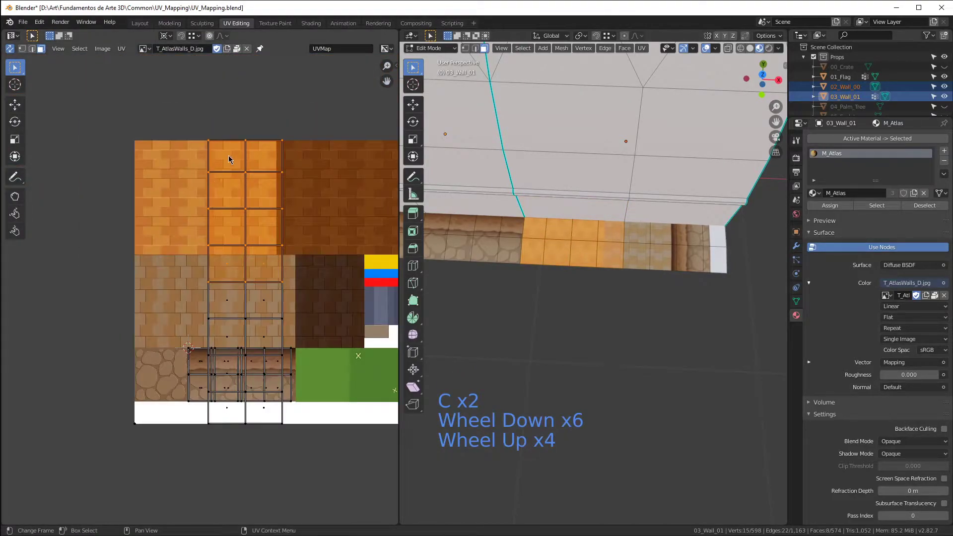
{"action": "key", "text": "g"}
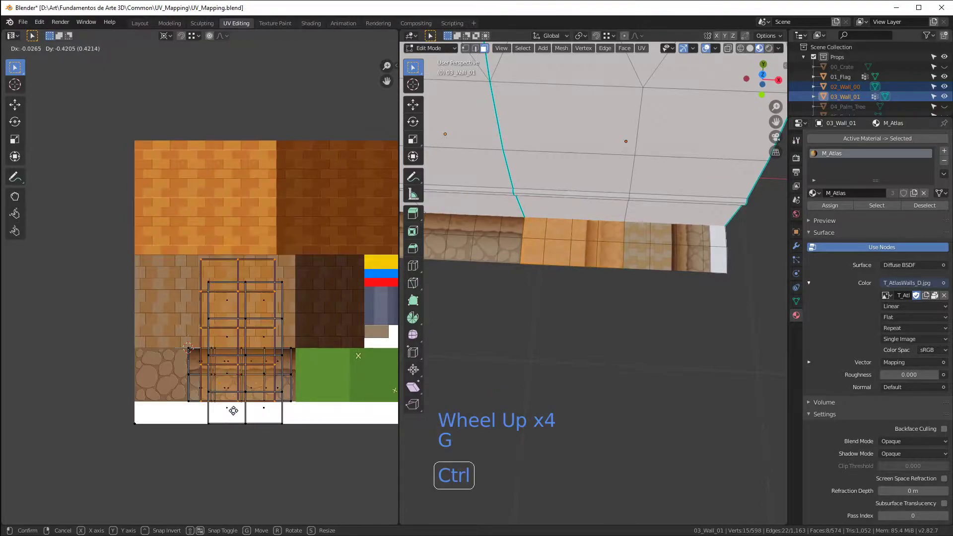
{"action": "left_click", "coordinate": [234, 431], "text": "ctrl"}
Step: Add the last section's eight ground-strip faces to the selection, up to the partly white outer end
{"action": "key", "text": "c"}
{"action": "mouse_move", "coordinate": [654, 261]}
{"action": "left_mouse_down"}
{"action": "mouse_move", "coordinate": [635, 250]}
{"action": "mouse_move", "coordinate": [710, 249]}
{"action": "left_mouse_up"}
{"action": "key", "text": "Escape"}
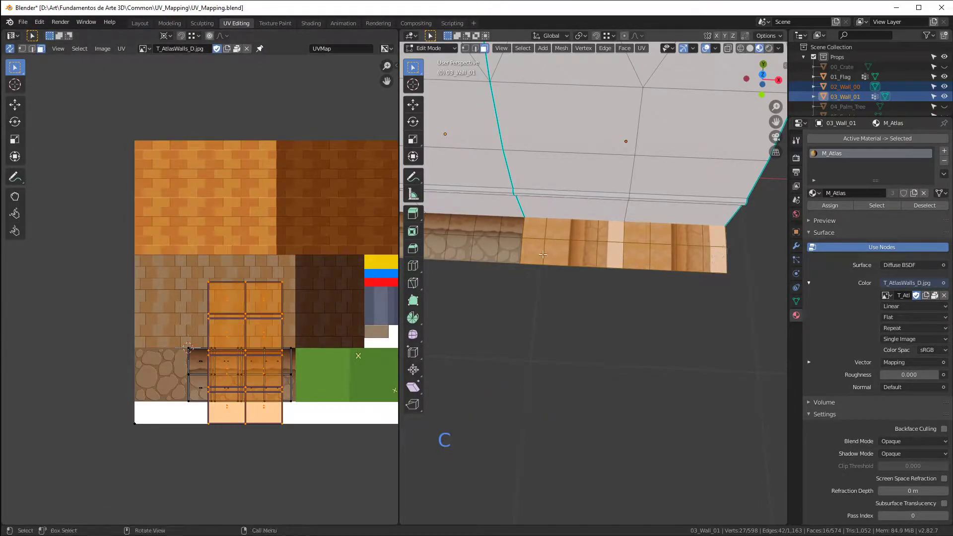
Step: Set the pivot to Median Point and rotate the last ground-strip section's UVs 90 degrees so they lie horizontally
{"action": "scroll", "coordinate": [248, 315], "scroll_direction": "up", "scroll_amount": 1}
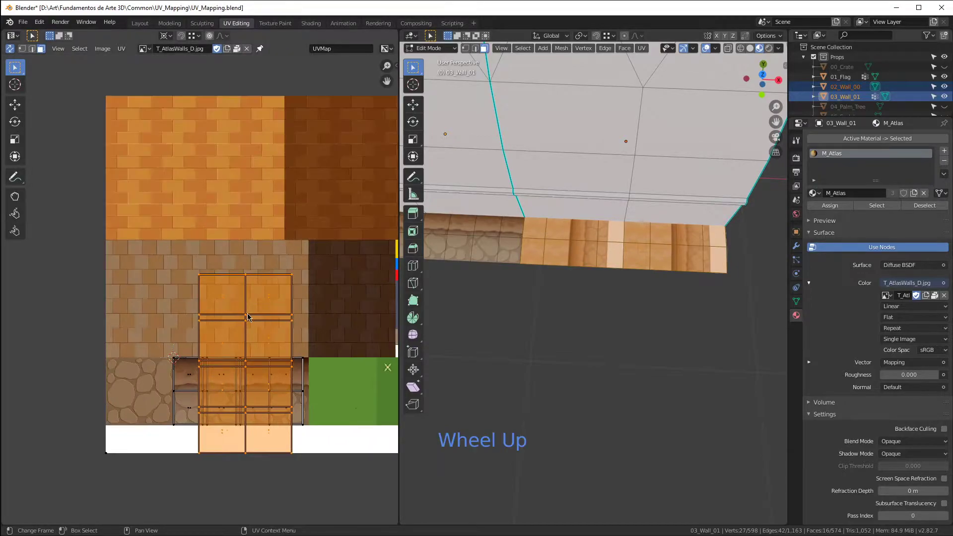
{"action": "key", "text": "period"}
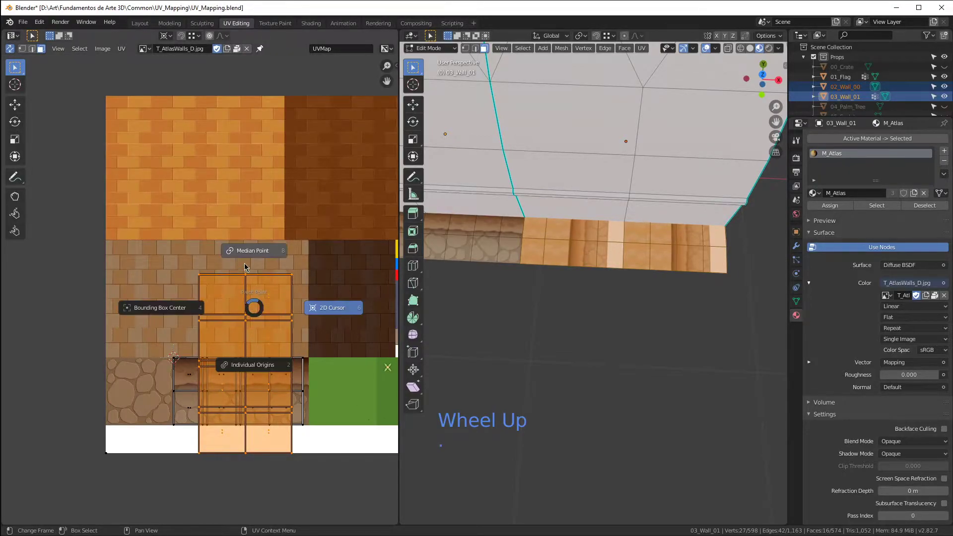
{"action": "left_click", "coordinate": [251, 253]}
{"action": "key", "text": "r"}
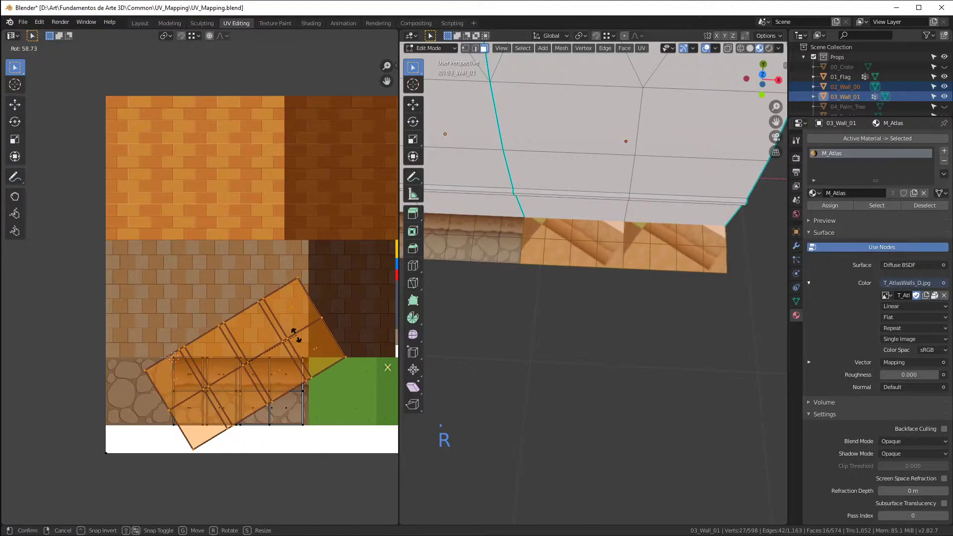
{"action": "left_click", "coordinate": [297, 340]}
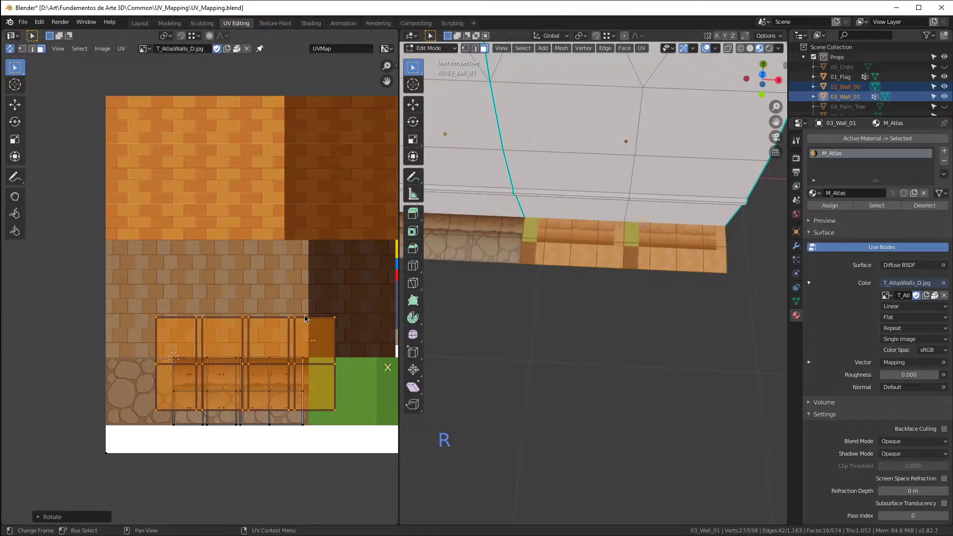
Step: Flip the rotated section's UVs vertically by scaling them -1 along Y
{"action": "key", "text": "s"}
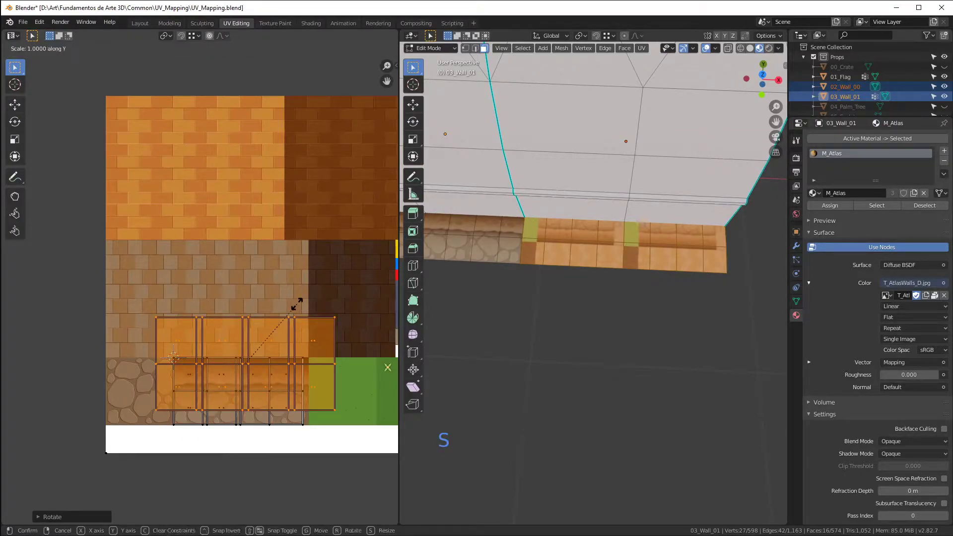
{"action": "key", "text": "y"}
{"action": "key", "text": "minus"}
{"action": "key", "text": "1"}
{"action": "key", "text": "Return"}
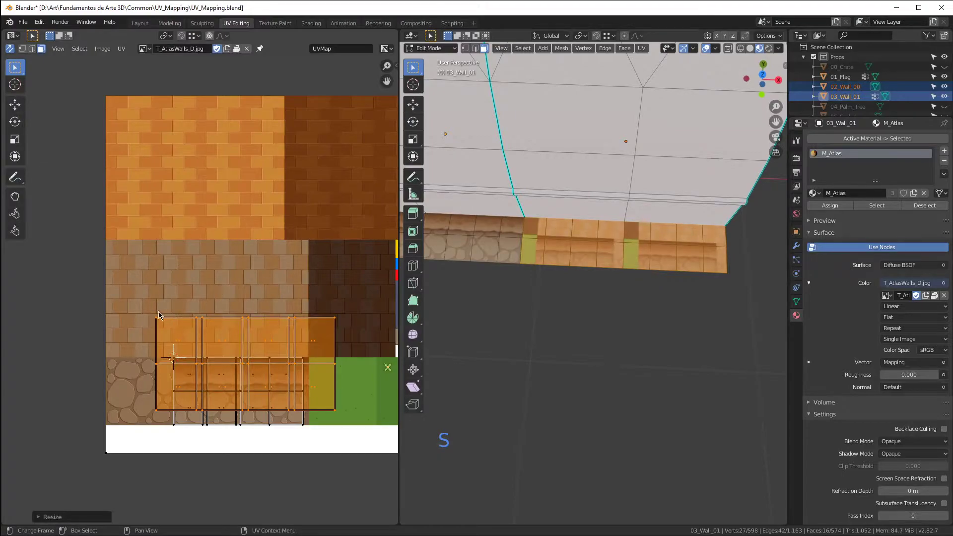
Step: Move the section's UVs so their upper-left corner snaps onto the upper-left corner of the dirt-and-stone band
{"action": "key", "text": "g"}
{"action": "key", "text": "ctrl"}
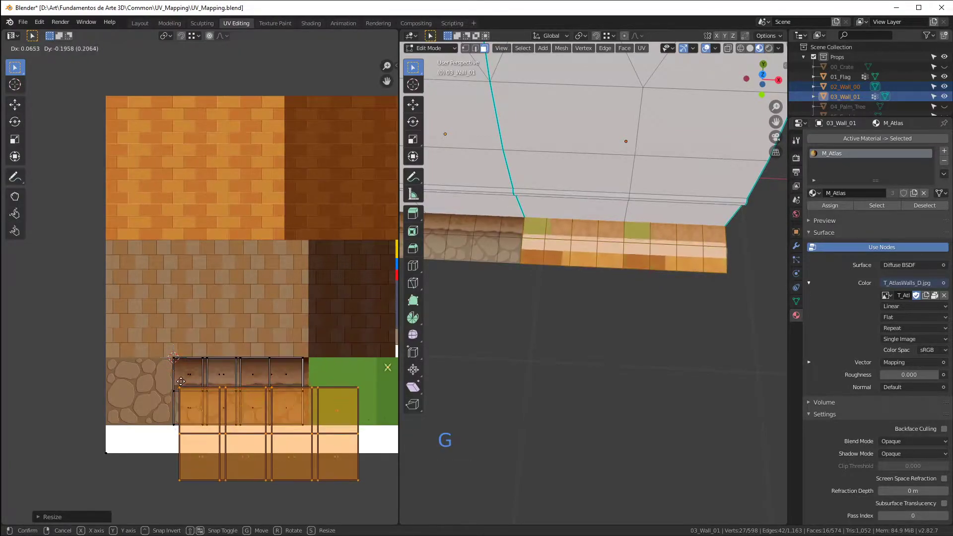
{"action": "left_click", "coordinate": [178, 362]}
{"action": "scroll", "coordinate": [174, 358], "scroll_direction": "up", "scroll_amount": 5}
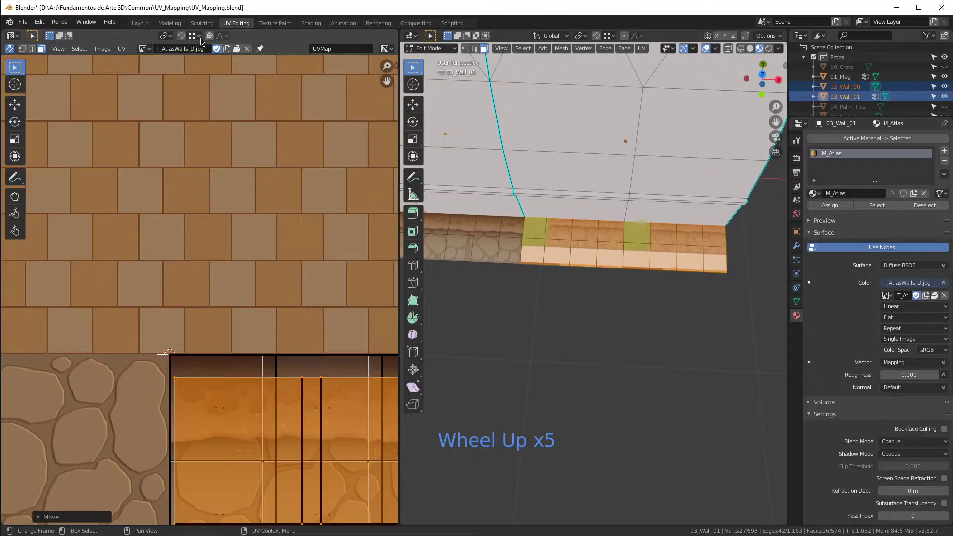
{"action": "left_click", "coordinate": [199, 36]}
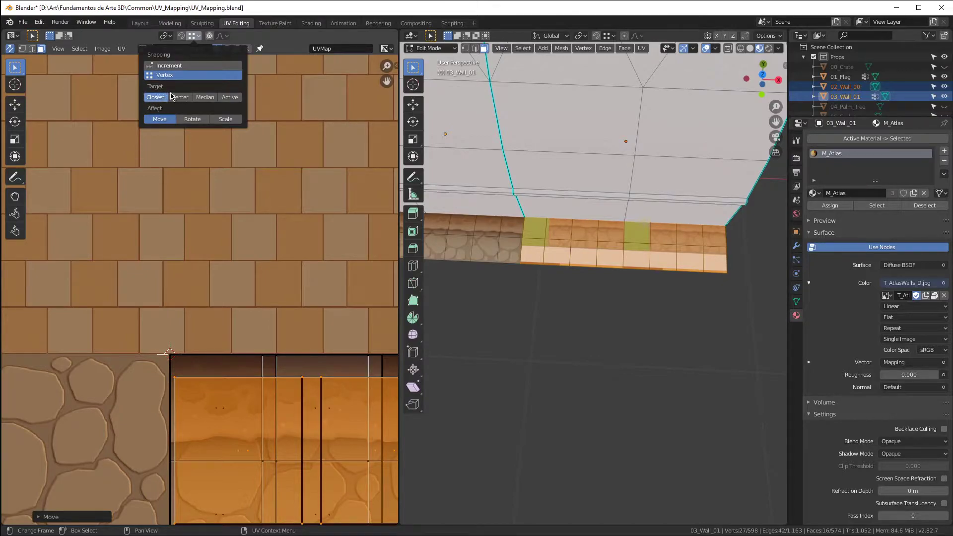
{"action": "scroll", "coordinate": [144, 278], "scroll_direction": "down", "scroll_amount": 5}
{"action": "scroll", "coordinate": [141, 271], "scroll_direction": "up", "scroll_amount": 5}
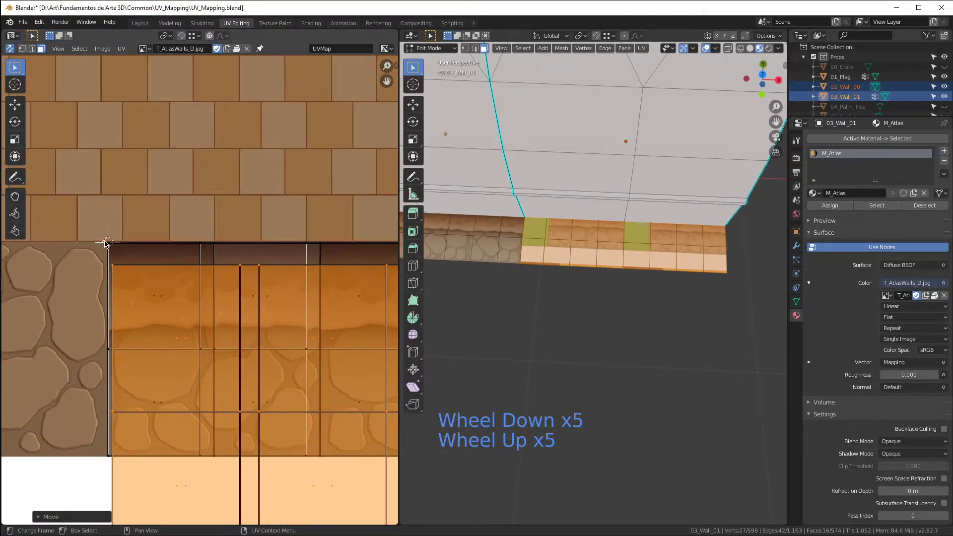
{"action": "scroll", "coordinate": [107, 243], "scroll_direction": "up", "scroll_amount": 2}
{"action": "key", "text": "g"}
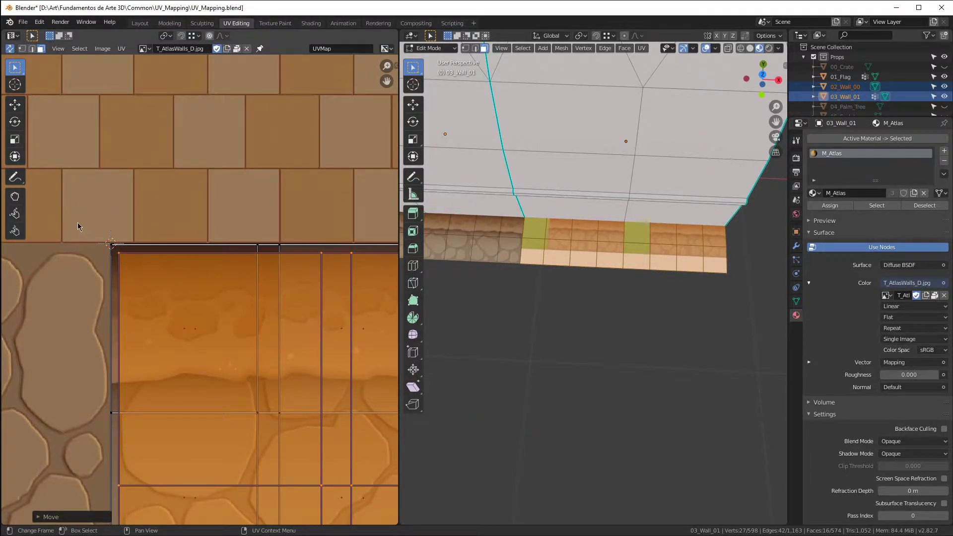
{"action": "key", "text": "ctrl"}
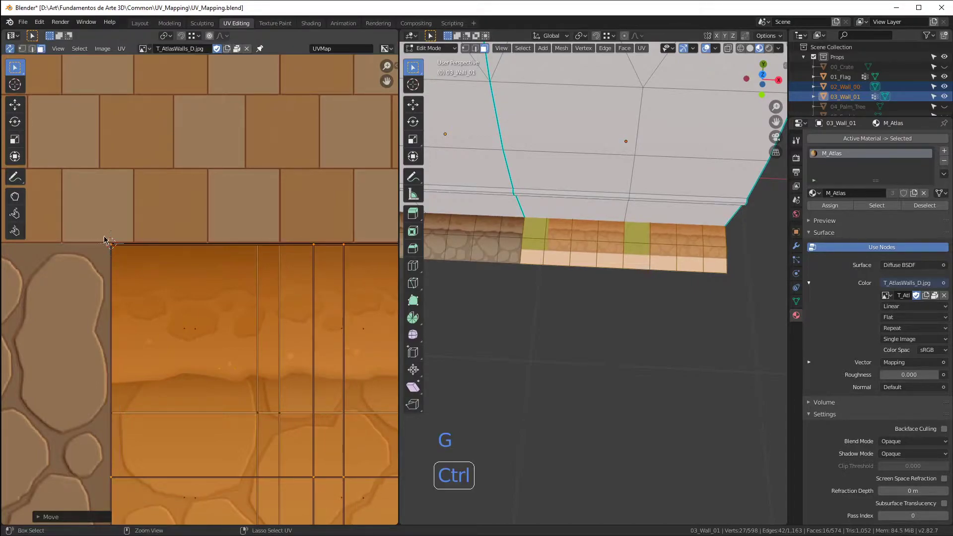
Step: Set the pivot to 2D Cursor and scale the section's UVs to about 0.72 so they match the height of the band
{"action": "scroll", "coordinate": [106, 243], "scroll_direction": "down", "scroll_amount": 8}
{"action": "scroll", "coordinate": [137, 247], "scroll_direction": "up", "scroll_amount": 4}
{"action": "scroll", "coordinate": [137, 247], "scroll_direction": "down", "scroll_amount": 2}
{"action": "scroll", "coordinate": [298, 330], "scroll_direction": "up", "scroll_amount": 3}
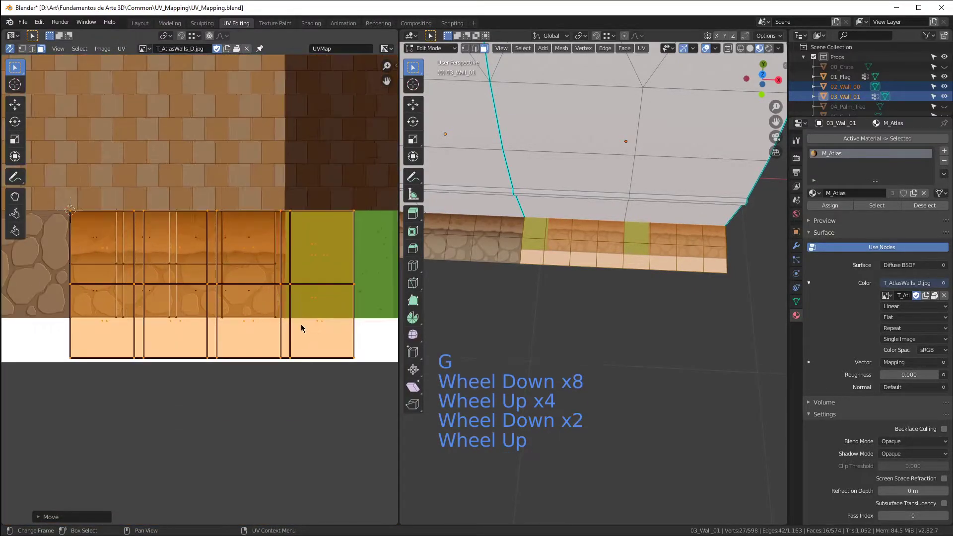
{"action": "key", "text": "s"}
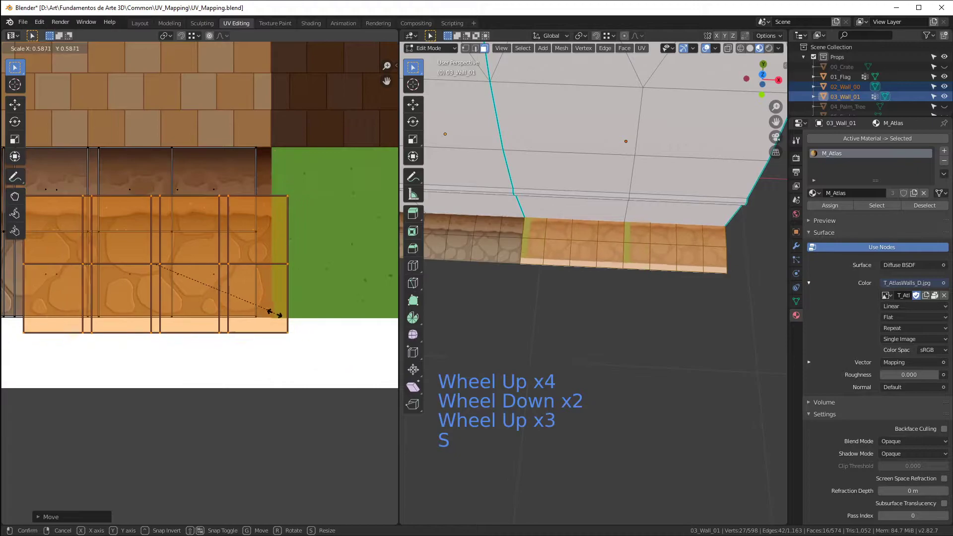
{"action": "key", "text": "period"}
{"action": "left_click", "coordinate": [342, 314]}
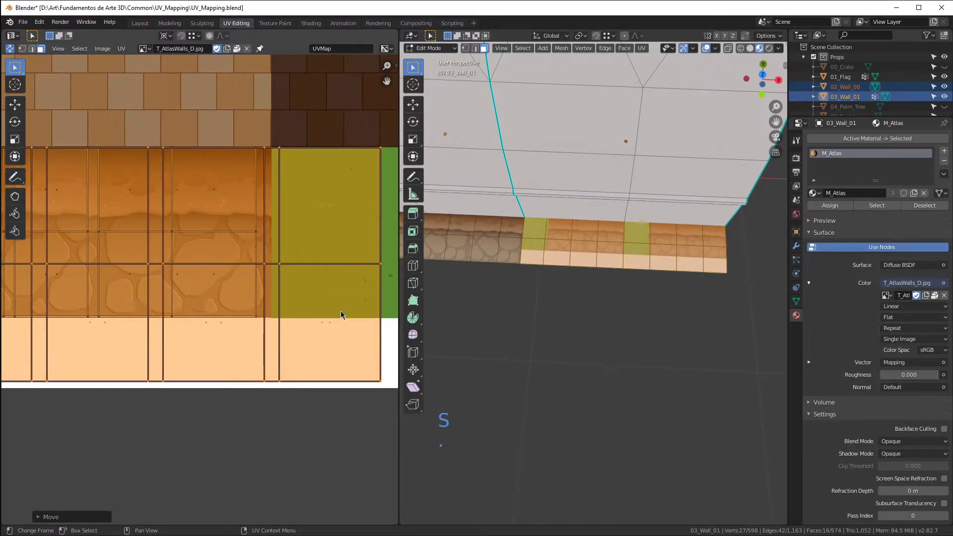
{"action": "key", "text": "s"}
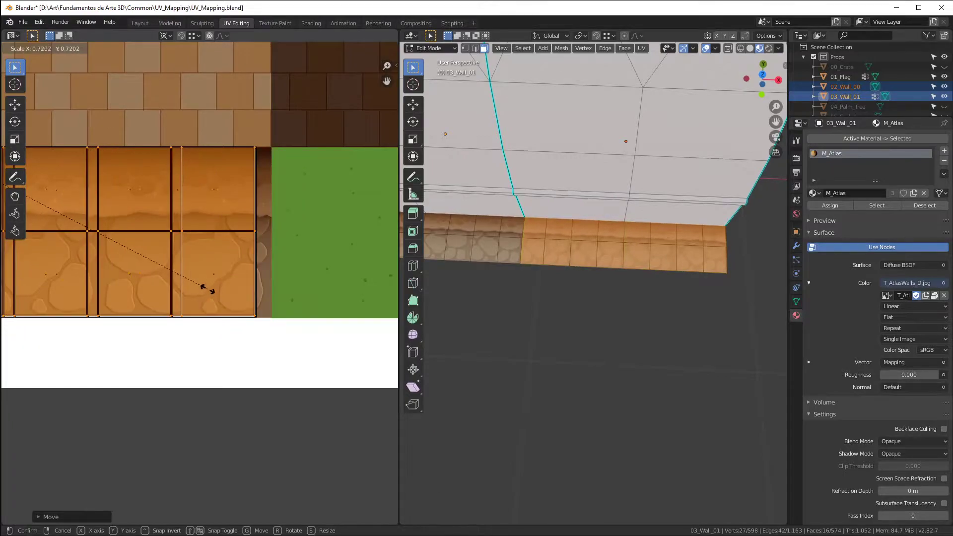
{"action": "left_click", "coordinate": [211, 292]}
Step: Clear the selection and select all ground-strip faces through their overlapping UVs on the dirt-and-stone band
{"action": "scroll", "coordinate": [272, 312], "scroll_direction": "down", "scroll_amount": 2}
{"action": "scroll", "coordinate": [273, 312], "scroll_direction": "up", "scroll_amount": 1}
{"action": "middle_click_drag", "start_coordinate": [273, 311], "coordinate": [273, 309]}
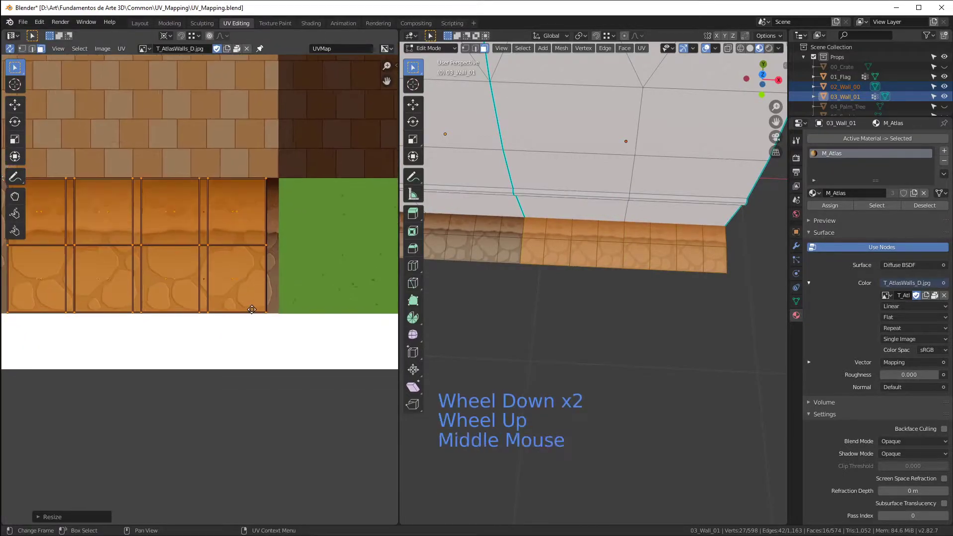
{"action": "scroll", "coordinate": [273, 309], "scroll_direction": "down", "scroll_amount": 2}
{"action": "middle_click_drag", "start_coordinate": [167, 229], "coordinate": [179, 227]}
{"action": "key", "text": "a"}
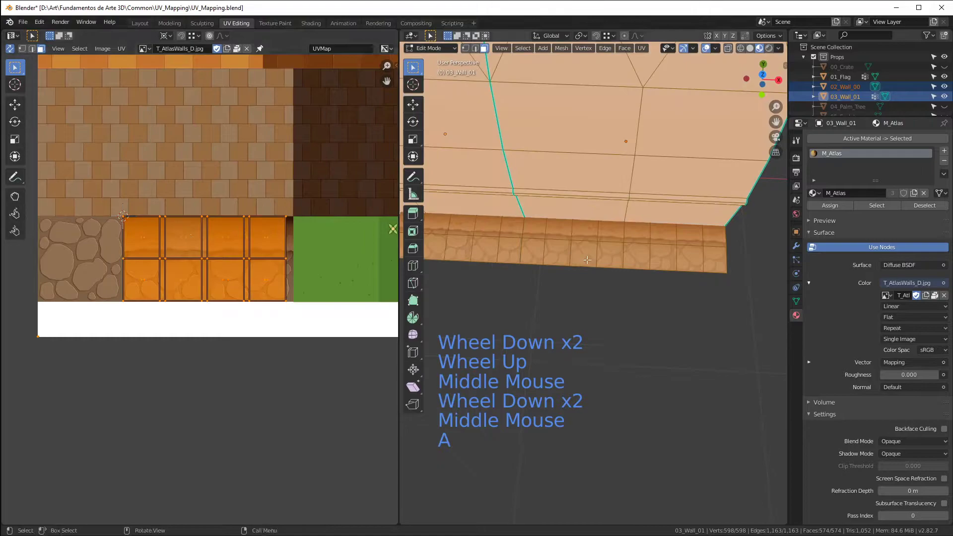
{"action": "key", "text": "alt+a"}
{"action": "left_click_drag", "start_coordinate": [117, 211], "coordinate": [308, 323]}
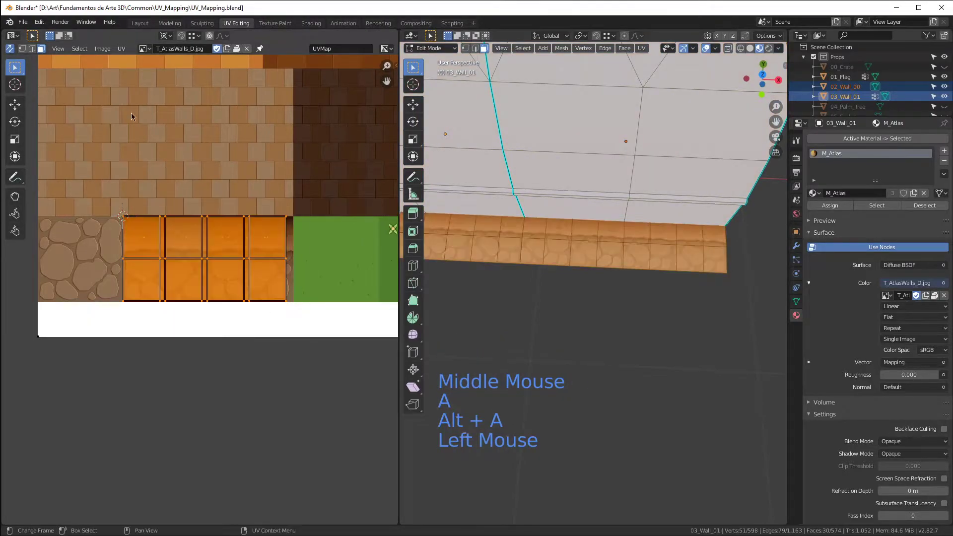
Step: Turn off UV sync selection and flatten the right end column of strip UV vertices along X around the Median Point
{"action": "left_click", "coordinate": [10, 50]}
{"action": "scroll", "coordinate": [309, 249], "scroll_direction": "up", "scroll_amount": 3}
{"action": "left_click_drag", "start_coordinate": [238, 169], "coordinate": [283, 358]}
{"action": "middle_click_drag", "start_coordinate": [283, 358], "coordinate": [218, 173]}
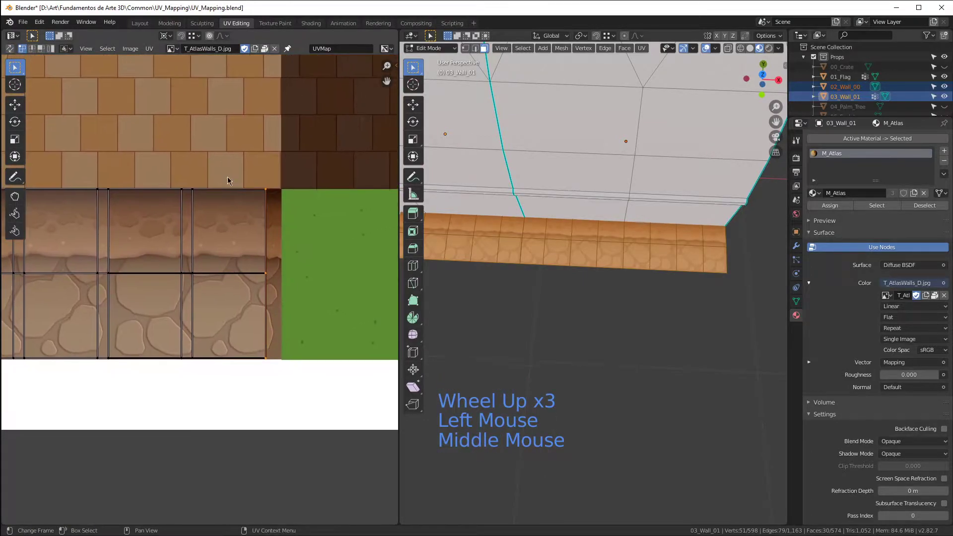
{"action": "key", "text": "s"}
{"action": "key", "text": "Escape"}
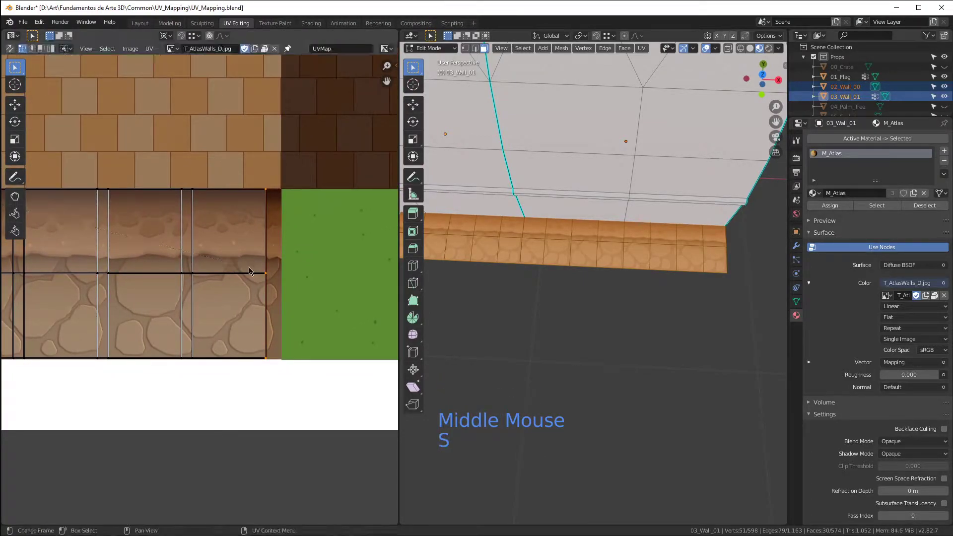
{"action": "key", "text": "period"}
{"action": "left_click", "coordinate": [241, 215]}
{"action": "key", "text": "s"}
{"action": "key", "text": "x"}
{"action": "key", "text": "Return"}
Step: Flatten the uppermost row of strip UV vertices vertically, and repeat the same scaling on the lowest row
{"action": "scroll", "coordinate": [245, 213], "scroll_direction": "down", "scroll_amount": 4}
{"action": "left_click_drag", "start_coordinate": [103, 191], "coordinate": [266, 221]}
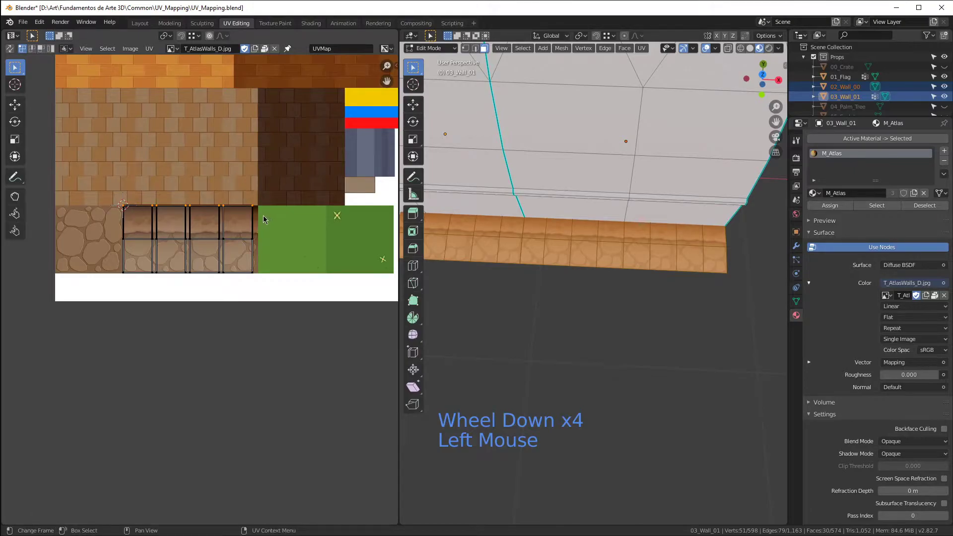
{"action": "key", "text": "s"}
{"action": "key", "text": "Return"}
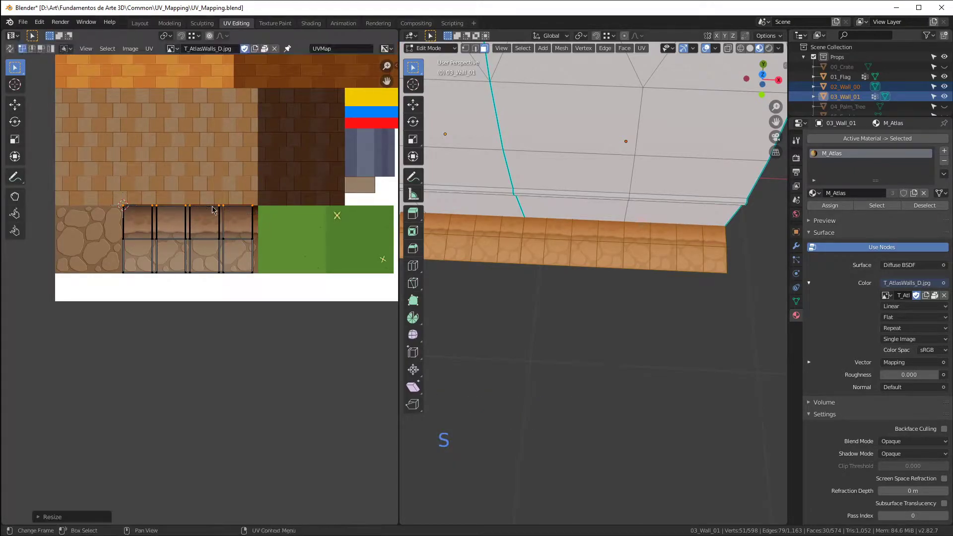
{"action": "left_click_drag", "start_coordinate": [115, 267], "coordinate": [269, 309]}
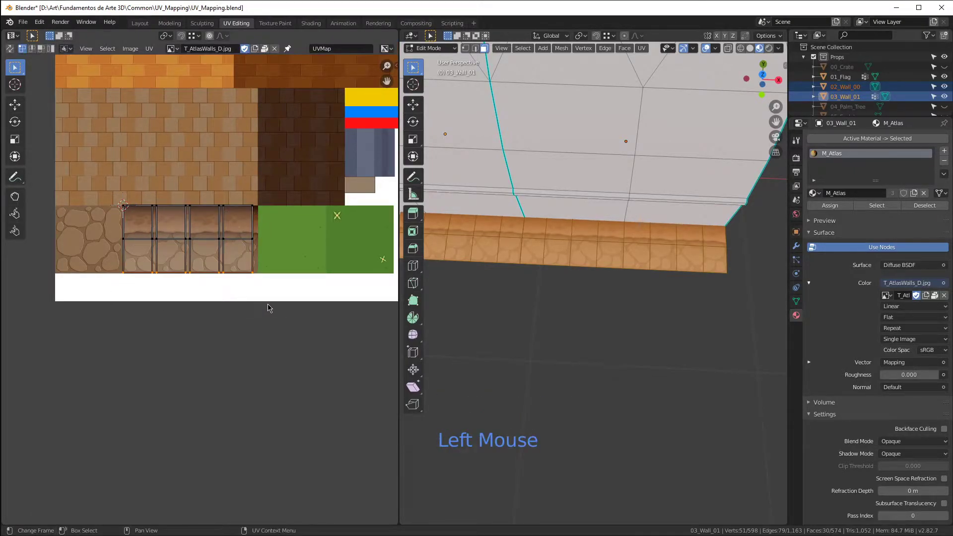
{"action": "key", "text": "shift+r"}
{"action": "scroll", "coordinate": [180, 260], "scroll_direction": "up", "scroll_amount": 5}
{"action": "scroll", "coordinate": [180, 260], "scroll_direction": "down", "scroll_amount": 3}
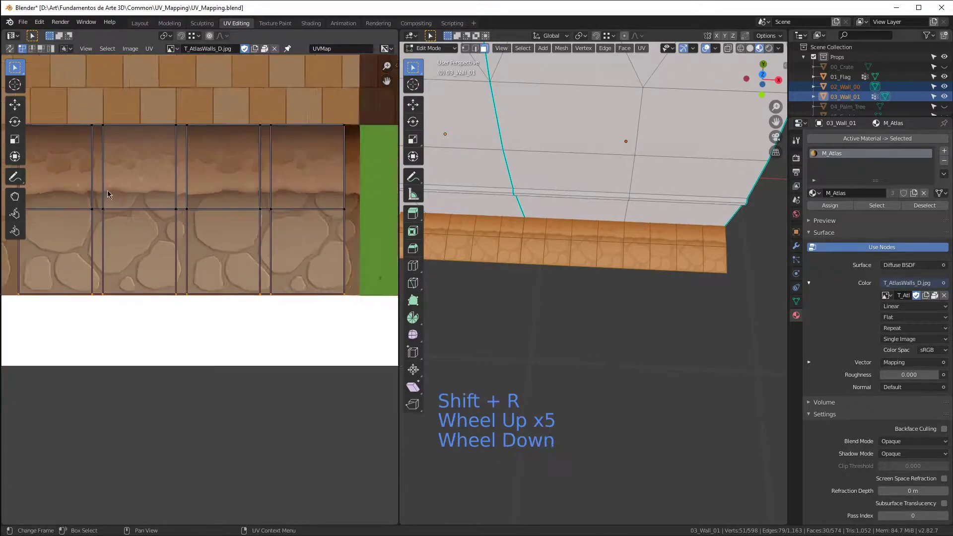
Step: Flatten the left end column of strip UV vertices into one straight vertical line
{"action": "middle_click_drag", "start_coordinate": [99, 164], "coordinate": [40, 149]}
{"action": "left_click_drag", "start_coordinate": [37, 134], "coordinate": [70, 298]}
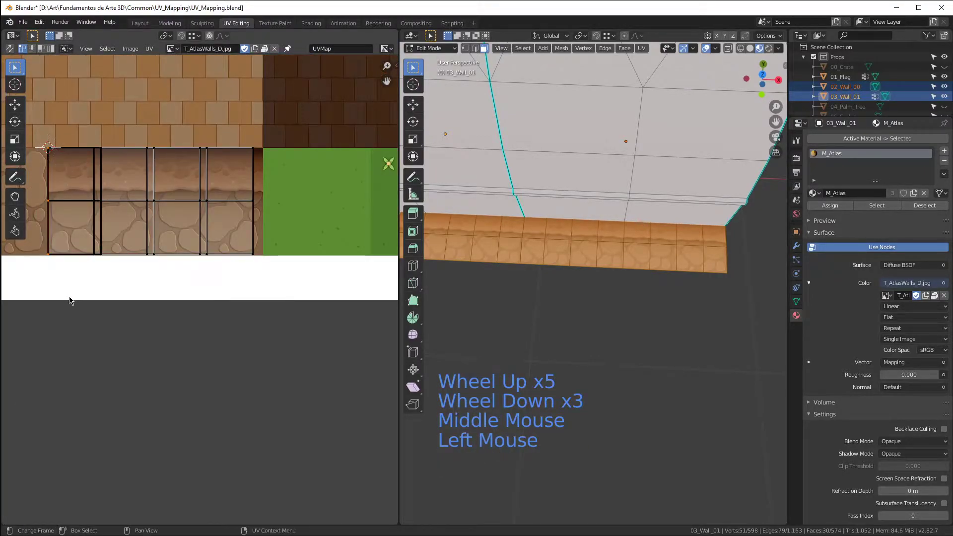
{"action": "key", "text": "s"}
{"action": "left_click", "coordinate": [52, 277]}
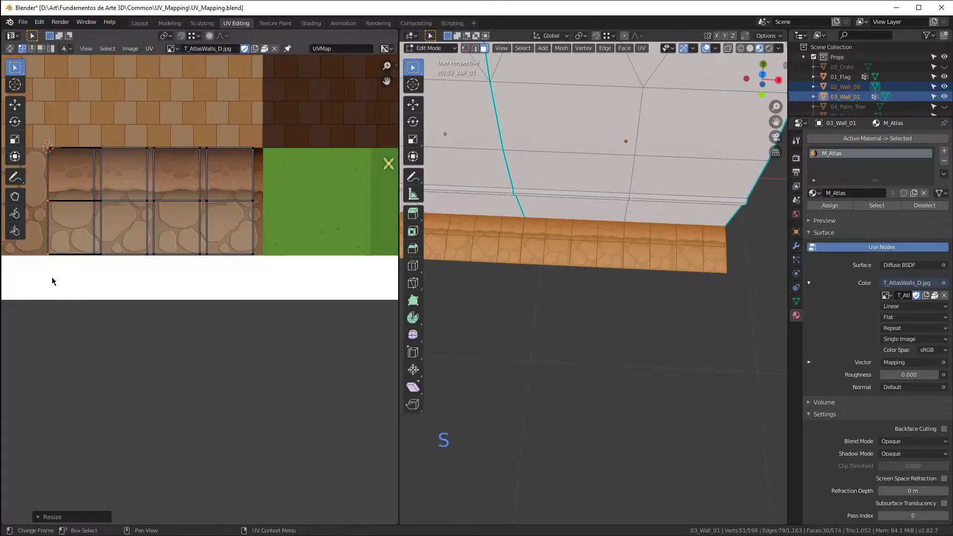
{"action": "scroll", "coordinate": [744, 276], "scroll_direction": "down", "scroll_amount": 1}
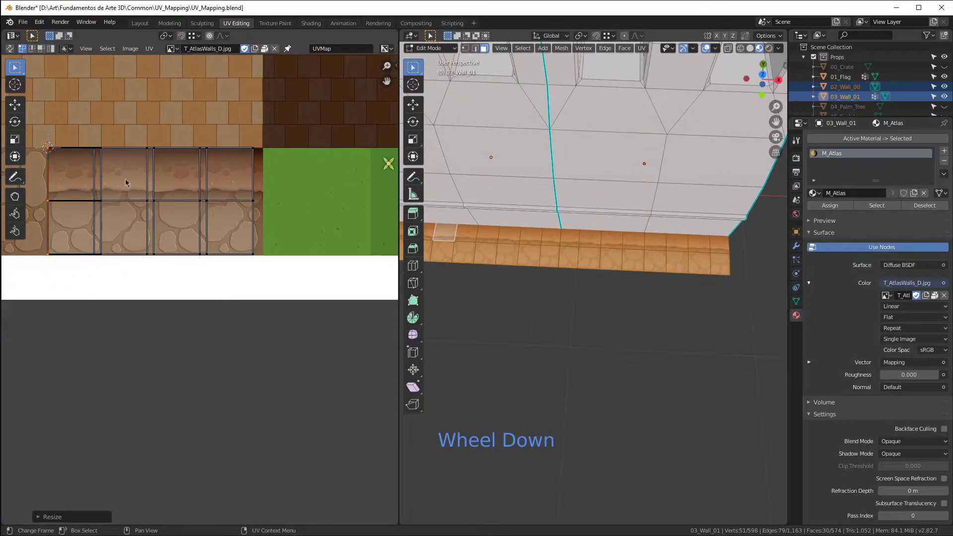
Step: Scale all the strip UVs by about 1.046 along X from the 2D cursor, out to the band's edge beside the green area
{"action": "left_click", "coordinate": [47, 139]}
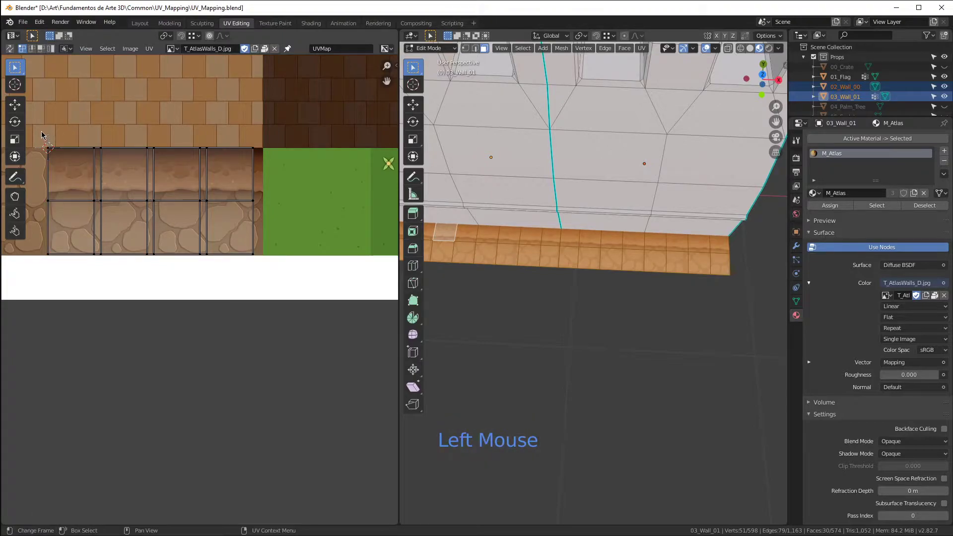
{"action": "key", "text": "period"}
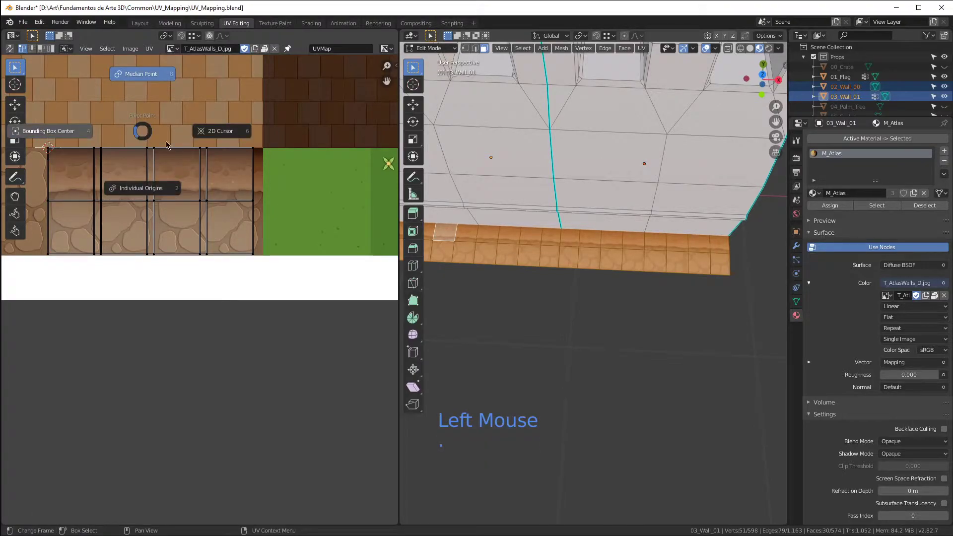
{"action": "left_click", "coordinate": [229, 130]}
{"action": "left_click_drag", "start_coordinate": [40, 129], "coordinate": [307, 328]}
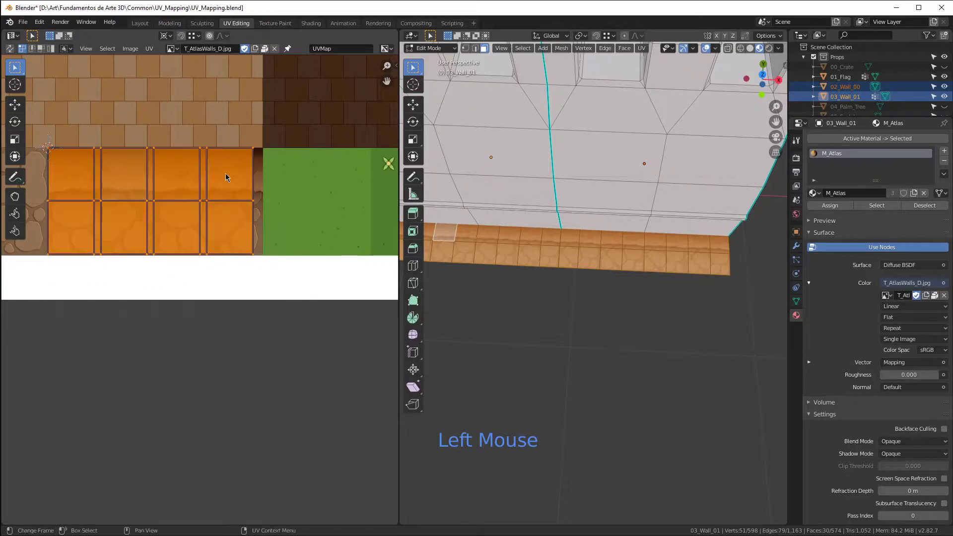
{"action": "scroll", "coordinate": [247, 189], "scroll_direction": "up", "scroll_amount": 6}
{"action": "scroll", "coordinate": [287, 364], "scroll_direction": "up", "scroll_amount": 1}
{"action": "key", "text": "s"}
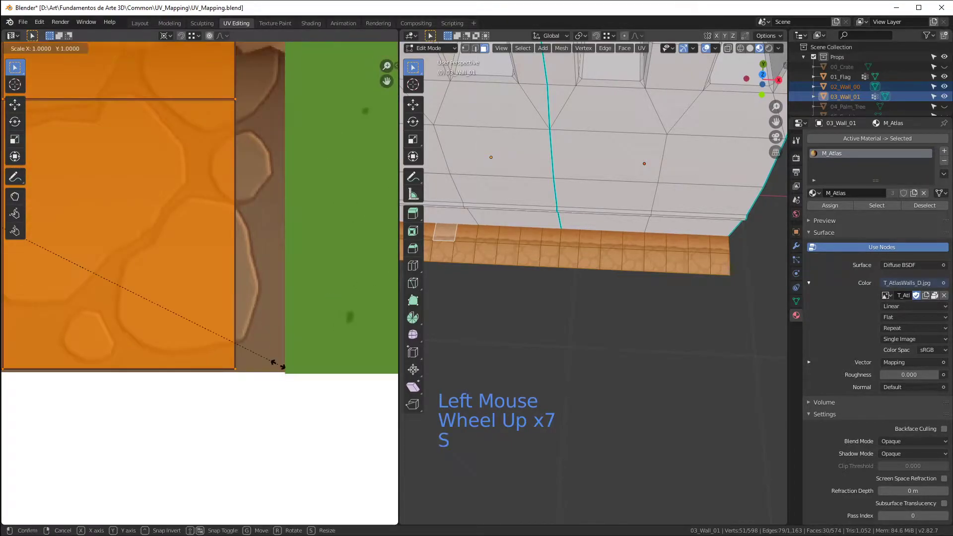
{"action": "key", "text": "x"}
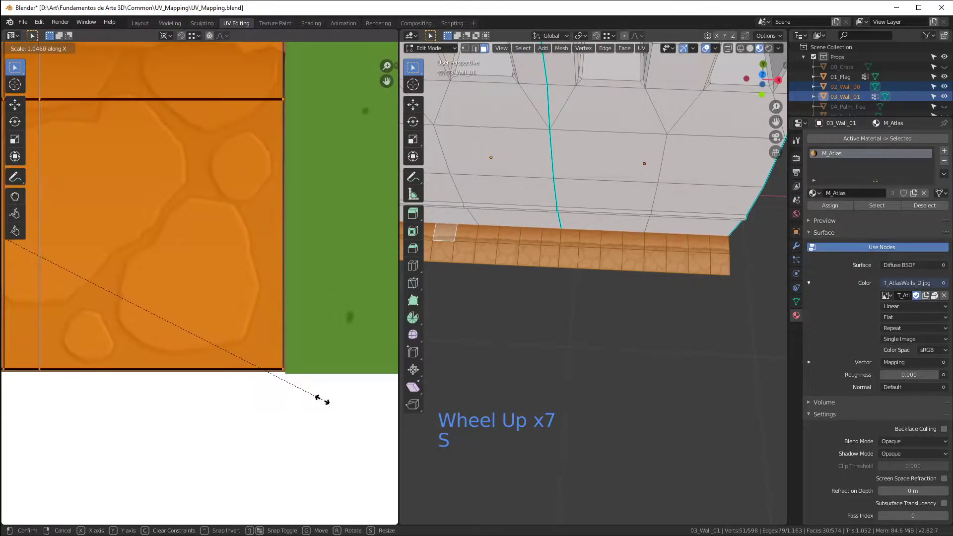
{"action": "left_click", "coordinate": [323, 400]}
Step: Return to Object Mode and check the ground strip's texture up close at the joint between the two walls
{"action": "scroll", "coordinate": [644, 329], "scroll_direction": "down", "scroll_amount": 1}
{"action": "scroll", "coordinate": [644, 329], "scroll_direction": "down", "scroll_amount": 1}
{"action": "key", "text": "Tab"}
{"action": "middle_click_drag", "start_coordinate": [644, 329], "coordinate": [518, 285]}
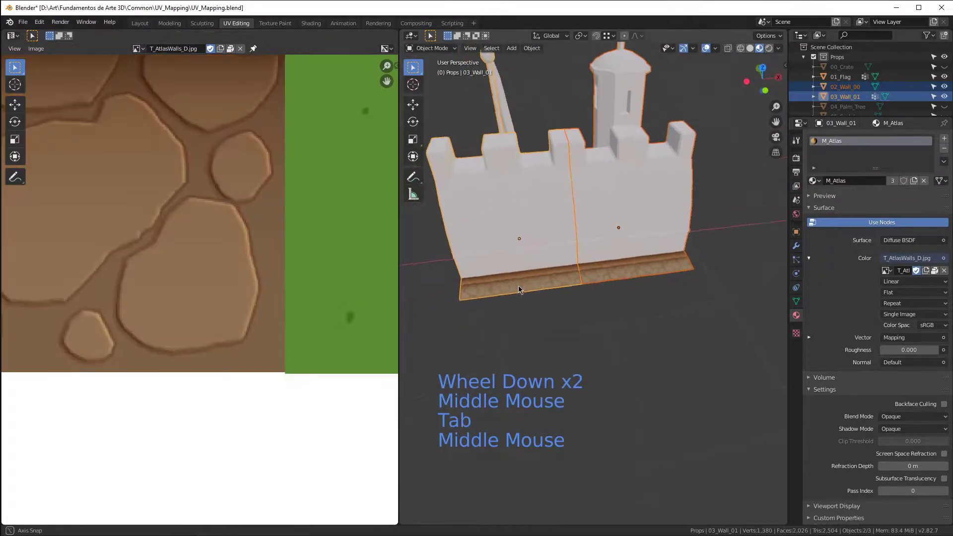
{"action": "scroll", "coordinate": [526, 286], "scroll_direction": "up", "scroll_amount": 7}
{"action": "scroll", "coordinate": [611, 281], "scroll_direction": "up", "scroll_amount": 1}
{"action": "middle_click_drag", "start_coordinate": [611, 281], "coordinate": [655, 287]}
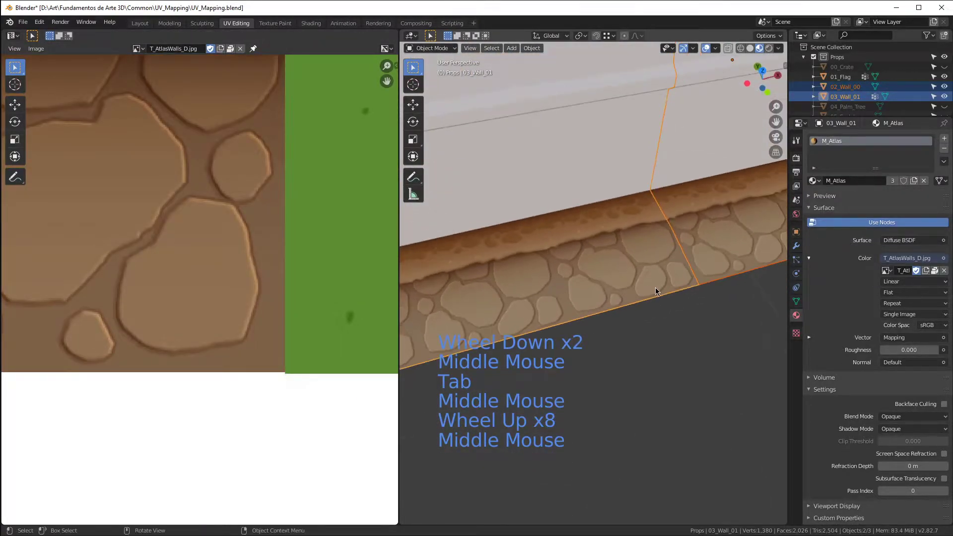
Step: Examine the ground strip's stone texture along both walls in a maximized Object Mode view, with nothing selected
{"action": "key", "text": "ctrl+Tab"}
{"action": "scroll", "coordinate": [645, 286], "scroll_direction": "down", "scroll_amount": 2}
{"action": "key", "text": "Tab"}
{"action": "key", "text": "ctrl+Tab"}
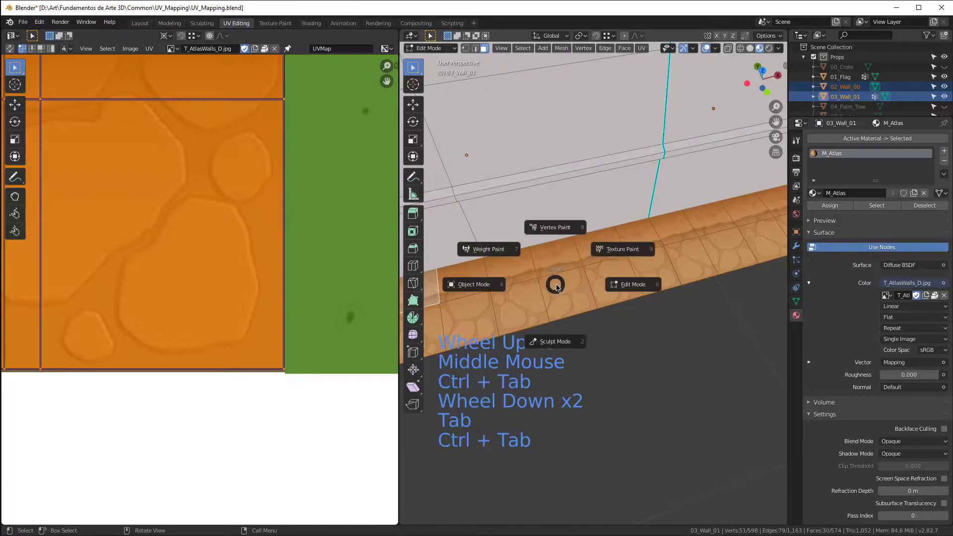
{"action": "left_click", "coordinate": [474, 286]}
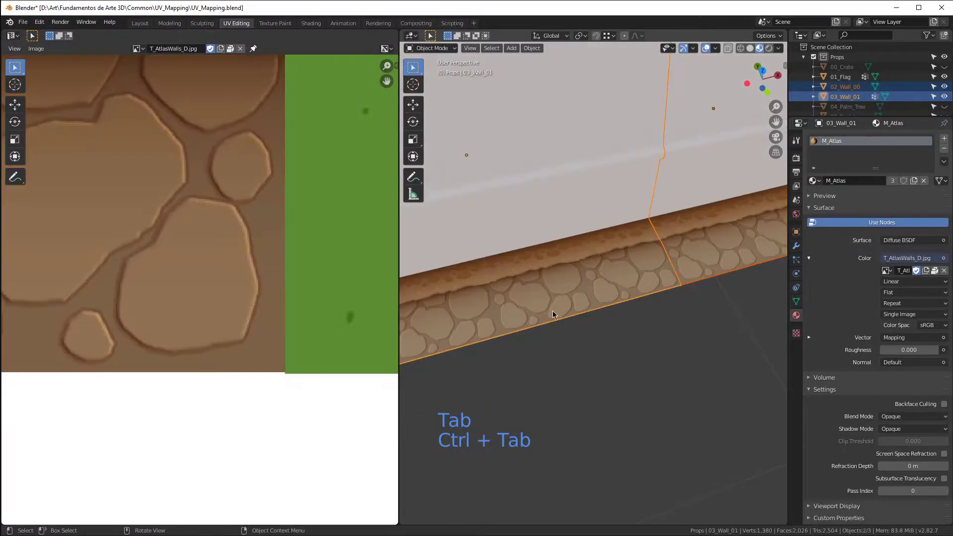
{"action": "key", "text": "ctrl+space"}
{"action": "scroll", "coordinate": [499, 300], "scroll_direction": "down", "scroll_amount": 2}
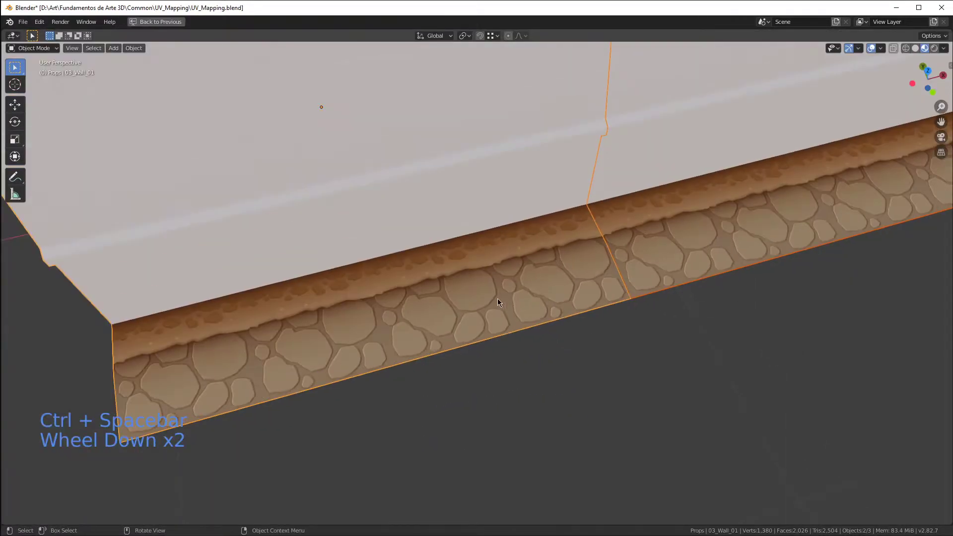
{"action": "key", "text": "alt+a"}
{"action": "middle_click_drag", "start_coordinate": [496, 302], "coordinate": [334, 341]}
{"action": "scroll", "coordinate": [448, 276], "scroll_direction": "down", "scroll_amount": 3}
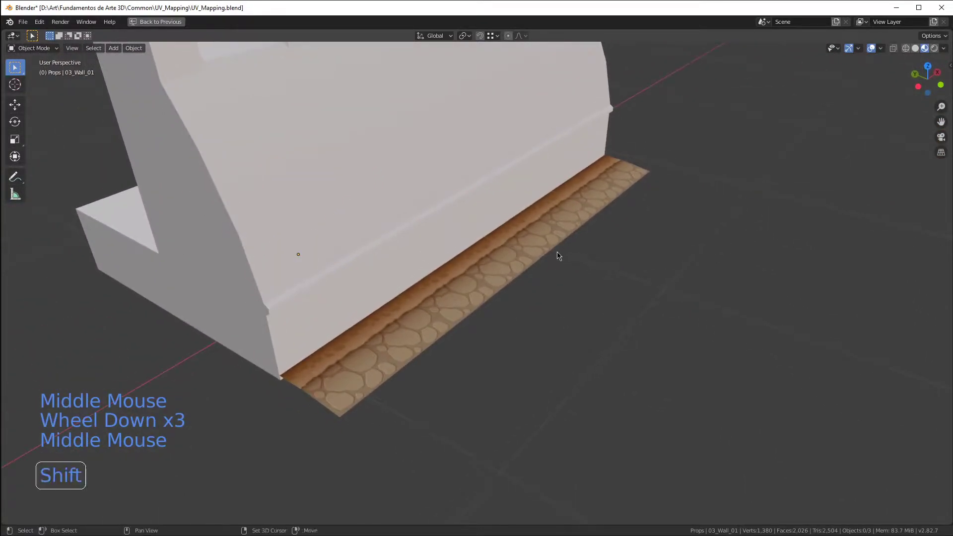
{"action": "middle_click_drag", "start_coordinate": [558, 256], "coordinate": [527, 328], "text": "shift"}
{"action": "middle_click_drag", "start_coordinate": [397, 360], "coordinate": [478, 231]}
{"action": "scroll", "coordinate": [436, 174], "scroll_direction": "down", "scroll_amount": 4}
{"action": "scroll", "coordinate": [375, 244], "scroll_direction": "up", "scroll_amount": 3}
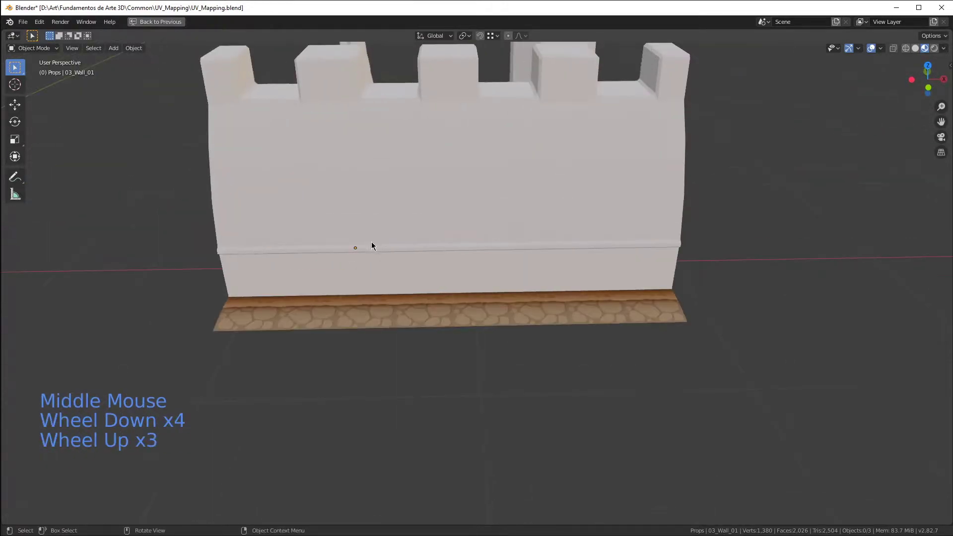
Step: Try moving 02_Wall_00 away from the neighbouring wall, and undo that move
{"action": "left_click", "coordinate": [525, 262]}
{"action": "key", "text": "g"}
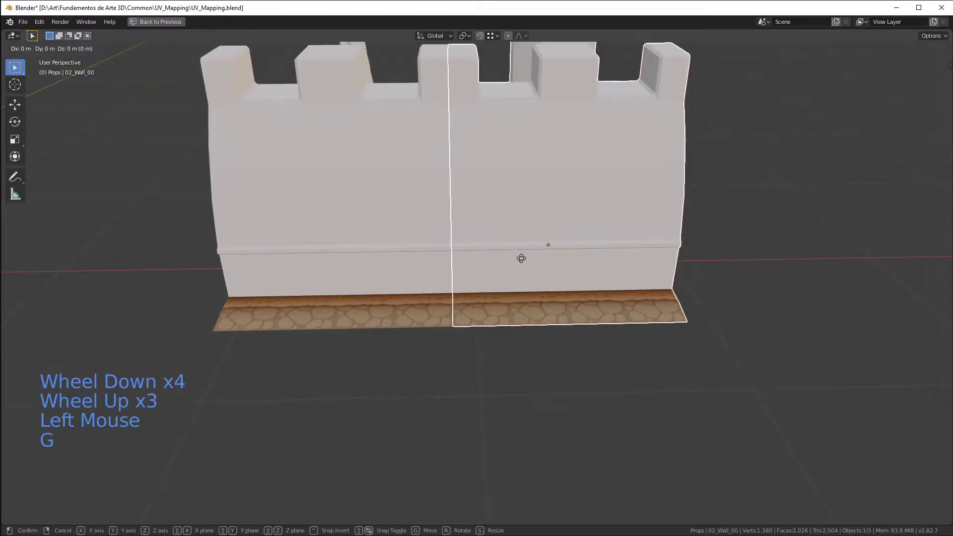
{"action": "left_click", "coordinate": [582, 262]}
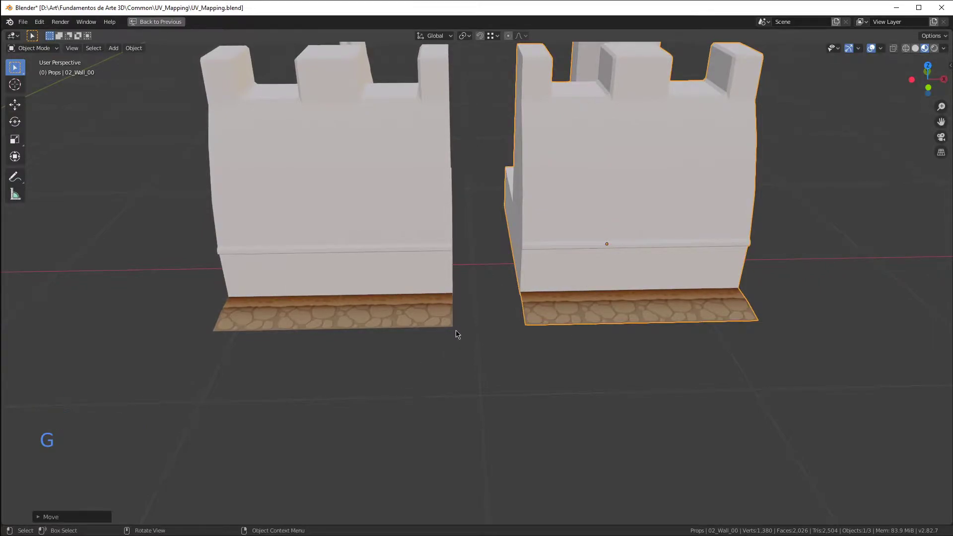
{"action": "key", "text": "ctrl+z"}
Step: Select 02_Wall_00 and 03_Wall_01 together, enter Edit Mode on both and restore the split UV layout
{"action": "key", "text": "alt+a"}
{"action": "middle_click_drag", "start_coordinate": [458, 334], "coordinate": [646, 298]}
{"action": "left_click", "coordinate": [545, 210]}
{"action": "left_click", "coordinate": [374, 208], "text": "shift"}
{"action": "left_click", "coordinate": [552, 230], "text": "shift"}
{"action": "key", "text": "Tab"}
{"action": "key", "text": "ctrl+space"}
{"action": "scroll", "coordinate": [595, 298], "scroll_direction": "up", "scroll_amount": 2}
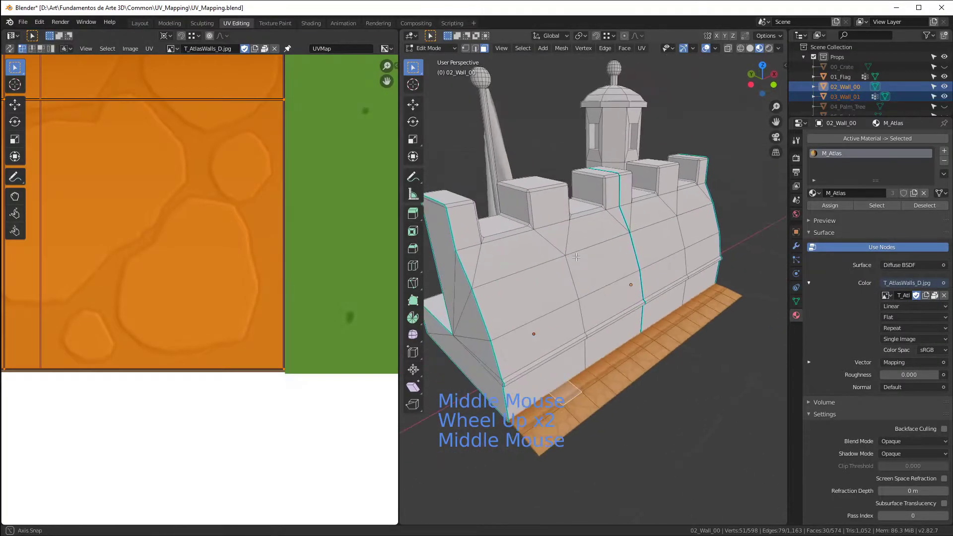
Step: Turn on selection syncing between the UV editor and the mesh, with the whole atlas in view
{"action": "scroll", "coordinate": [251, 359], "scroll_direction": "down", "scroll_amount": 8}
{"action": "scroll", "coordinate": [251, 358], "scroll_direction": "down", "scroll_amount": 5}
{"action": "scroll", "coordinate": [159, 172], "scroll_direction": "up", "scroll_amount": 3}
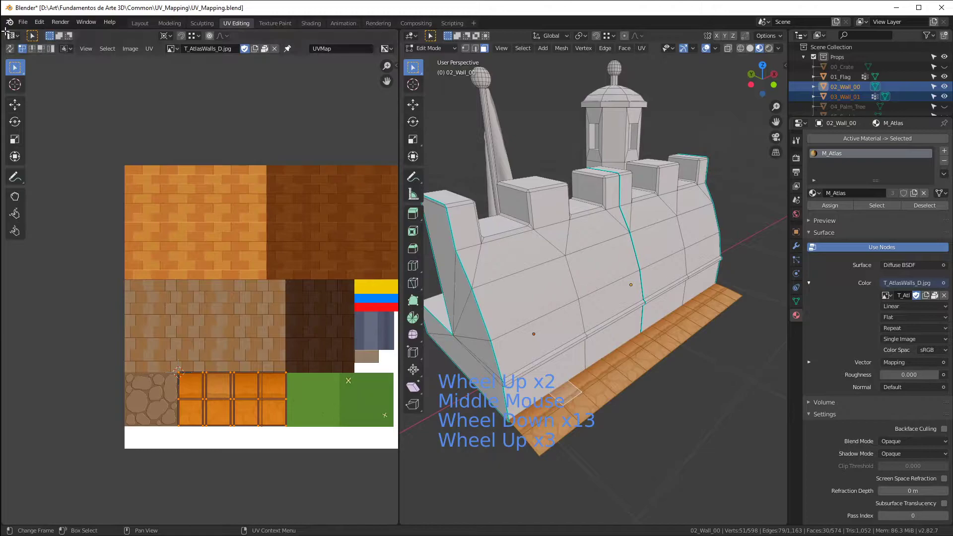
{"action": "left_click", "coordinate": [10, 48]}
{"action": "middle_click_drag", "start_coordinate": [289, 241], "coordinate": [250, 242]}
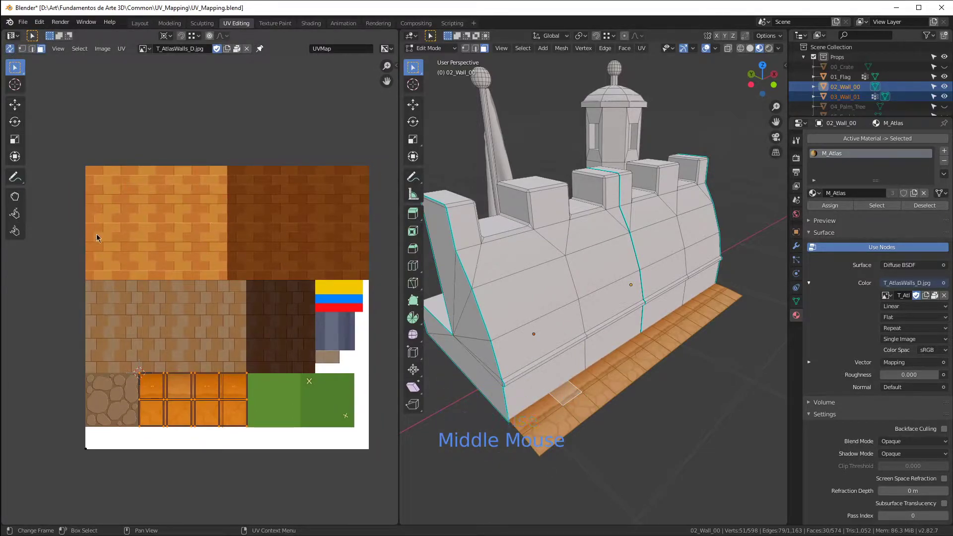
Step: Circle-select the front faces of 03_Wall_01, including the half merlon at the joint between the walls
{"action": "middle_click_drag", "start_coordinate": [581, 232], "coordinate": [506, 264]}
{"action": "left_click", "coordinate": [507, 264]}
{"action": "key", "text": "c"}
{"action": "mouse_move", "coordinate": [546, 326]}
{"action": "left_mouse_down"}
{"action": "mouse_move", "coordinate": [502, 288]}
{"action": "mouse_move", "coordinate": [586, 278]}
{"action": "mouse_move", "coordinate": [608, 231]}
{"action": "left_mouse_up"}
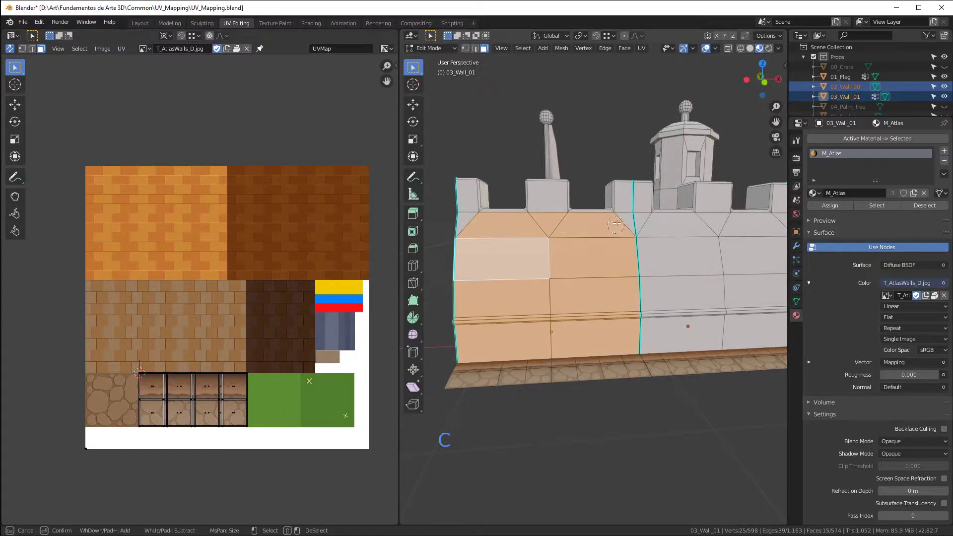
{"action": "scroll", "coordinate": [563, 216], "scroll_direction": "up", "scroll_amount": 5}
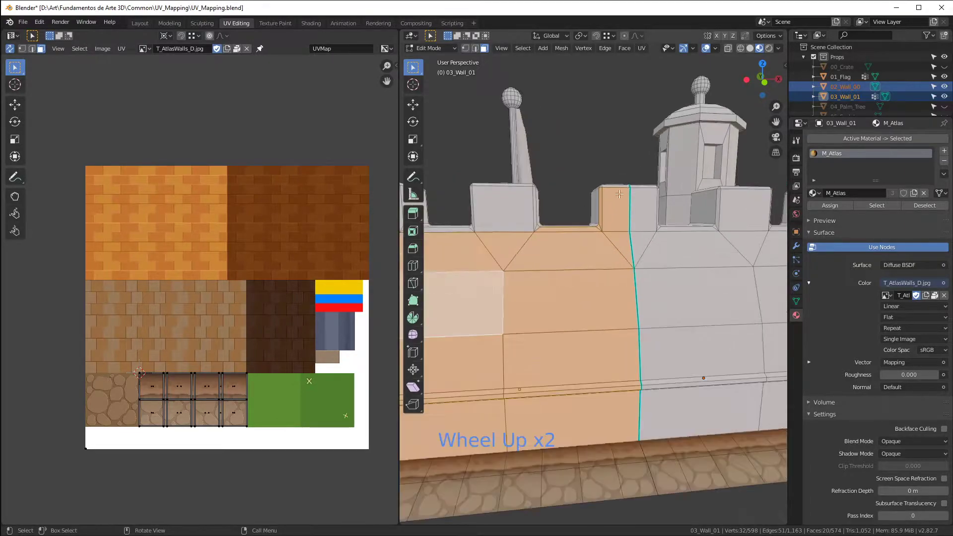
{"action": "middle_click_drag", "start_coordinate": [602, 227], "coordinate": [608, 203]}
{"action": "key", "text": "c"}
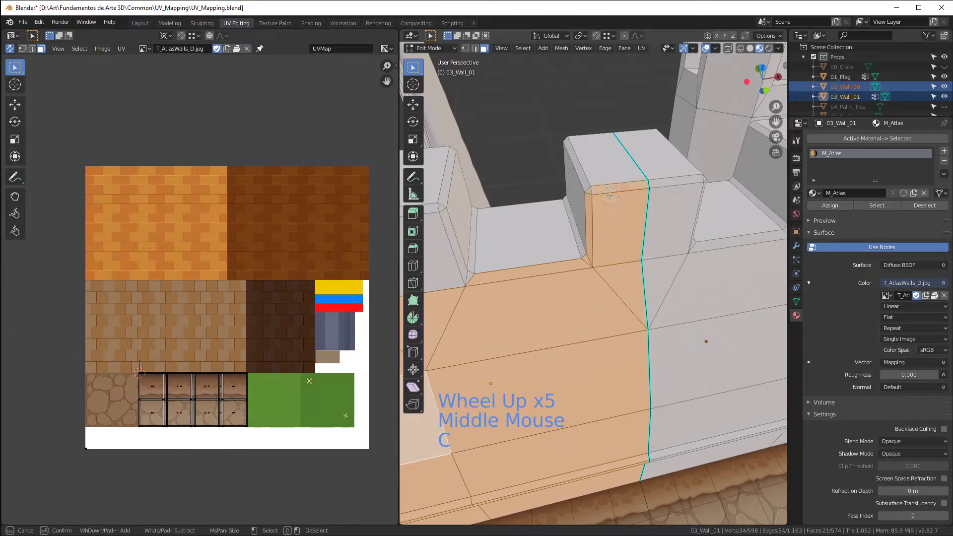
Step: In front view, add the front faces of 03_Wall_01's middle merlon to the selection with circle select
{"action": "scroll", "coordinate": [597, 197], "scroll_direction": "down", "scroll_amount": 3}
{"action": "scroll", "coordinate": [571, 208], "scroll_direction": "up", "scroll_amount": 2}
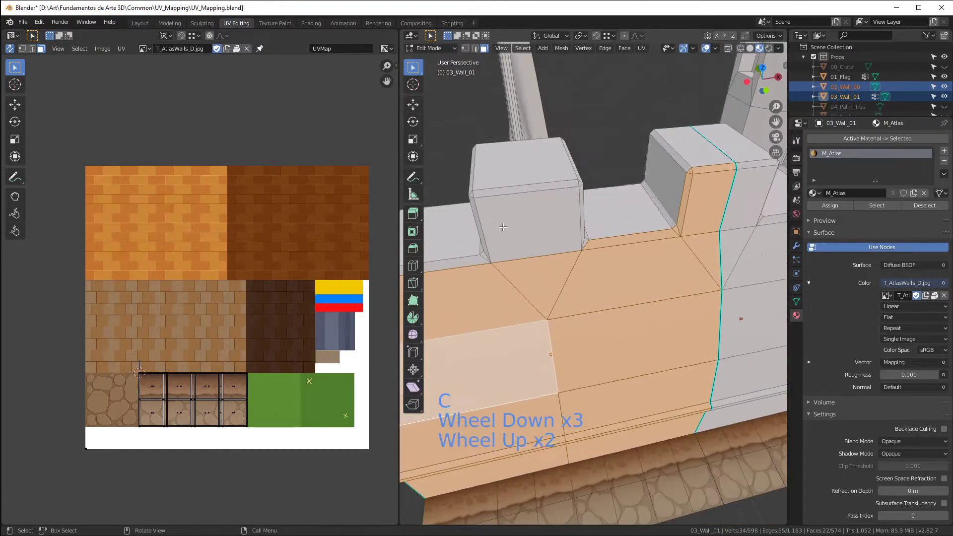
{"action": "middle_click_drag", "start_coordinate": [546, 209], "coordinate": [514, 221]}
{"action": "key", "text": "KP_1"}
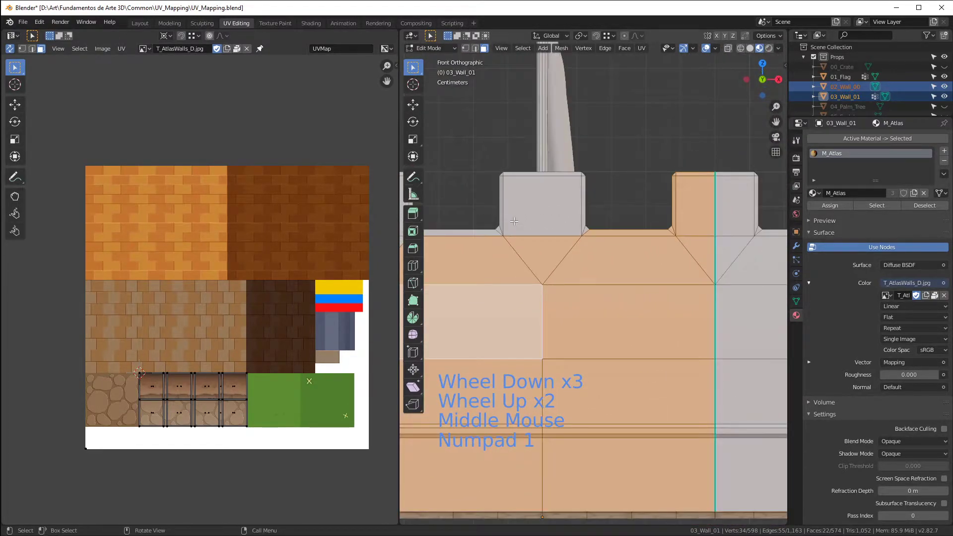
{"action": "scroll", "coordinate": [514, 221], "scroll_direction": "down", "scroll_amount": 3}
{"action": "scroll", "coordinate": [596, 248], "scroll_direction": "up", "scroll_amount": 4}
{"action": "key", "text": "c"}
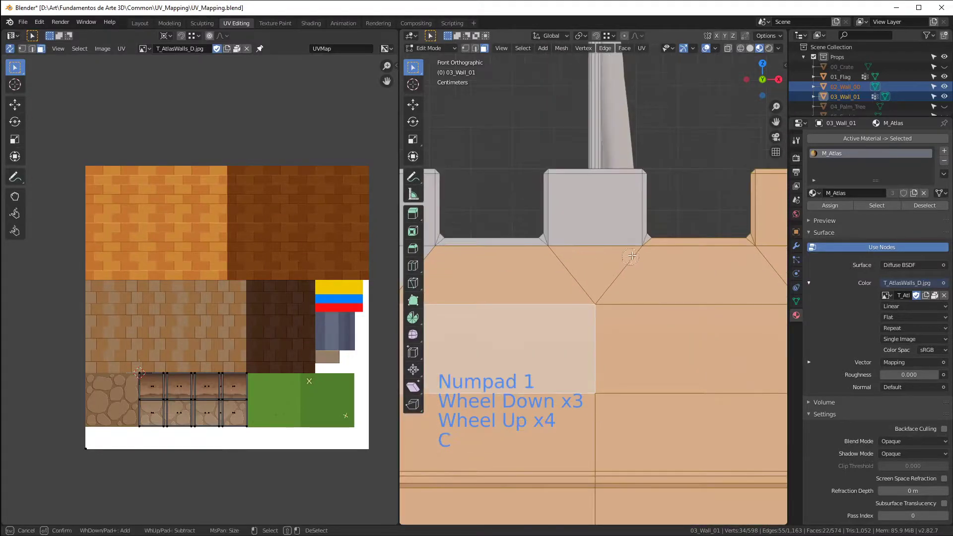
{"action": "left_click_drag", "start_coordinate": [595, 167], "coordinate": [588, 88]}
{"action": "right_click", "coordinate": [540, 245]}
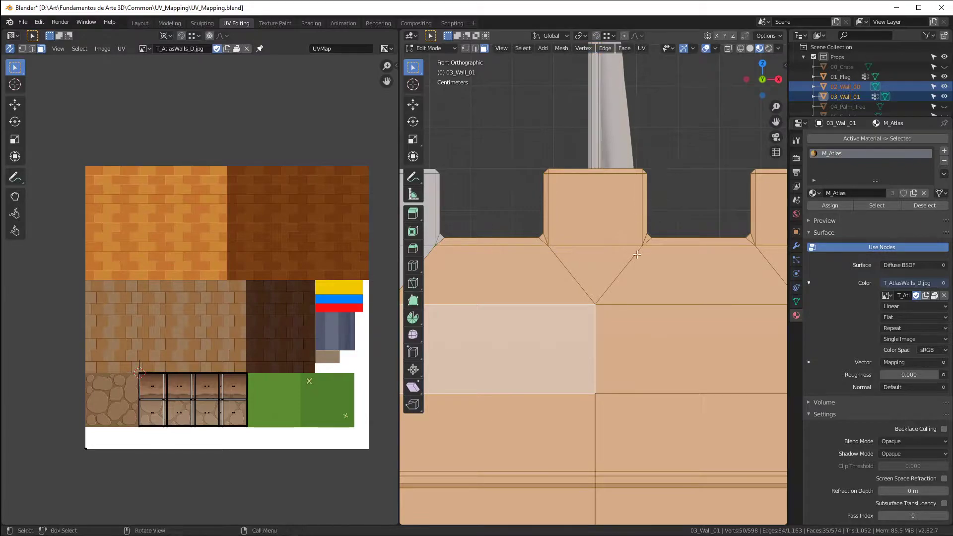
Step: Add the faces of the half merlon at 03_Wall_01's outer end to the circle selection
{"action": "scroll", "coordinate": [546, 258], "scroll_direction": "down", "scroll_amount": 3}
{"action": "scroll", "coordinate": [528, 276], "scroll_direction": "up", "scroll_amount": 3}
{"action": "key", "text": "c"}
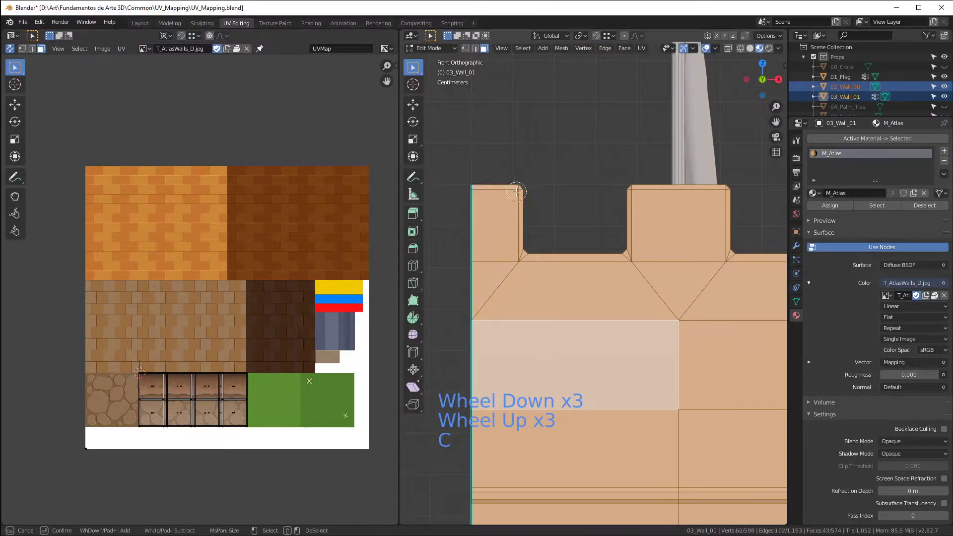
{"action": "right_click", "coordinate": [516, 192]}
Step: Extend the circle selection over all front faces of 02_Wall_00, from its merlons down to its base
{"action": "scroll", "coordinate": [516, 192], "scroll_direction": "down", "scroll_amount": 9}
{"action": "scroll", "coordinate": [560, 228], "scroll_direction": "up", "scroll_amount": 5}
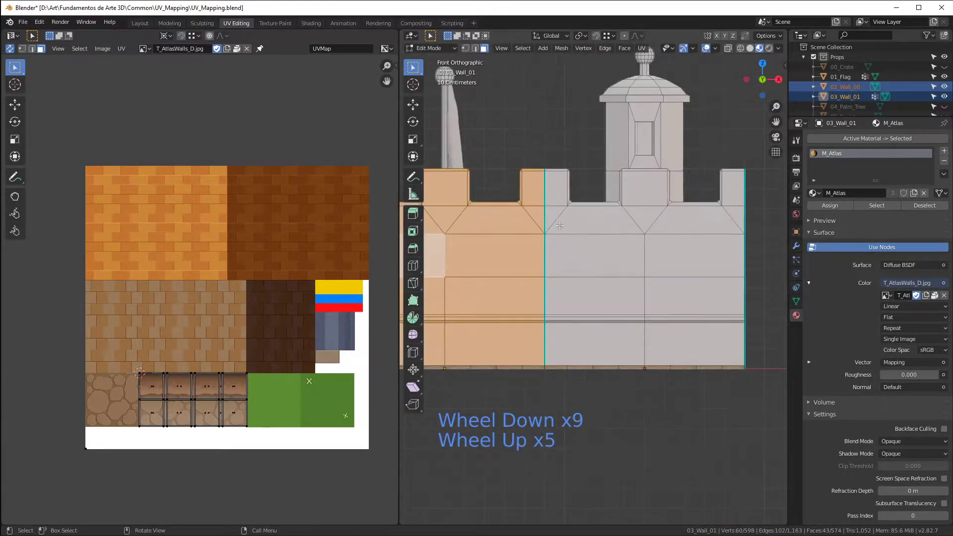
{"action": "key", "text": "c"}
{"action": "mouse_move", "coordinate": [560, 185]}
{"action": "left_mouse_down"}
{"action": "mouse_move", "coordinate": [543, 192]}
{"action": "mouse_move", "coordinate": [646, 177]}
{"action": "left_mouse_up"}
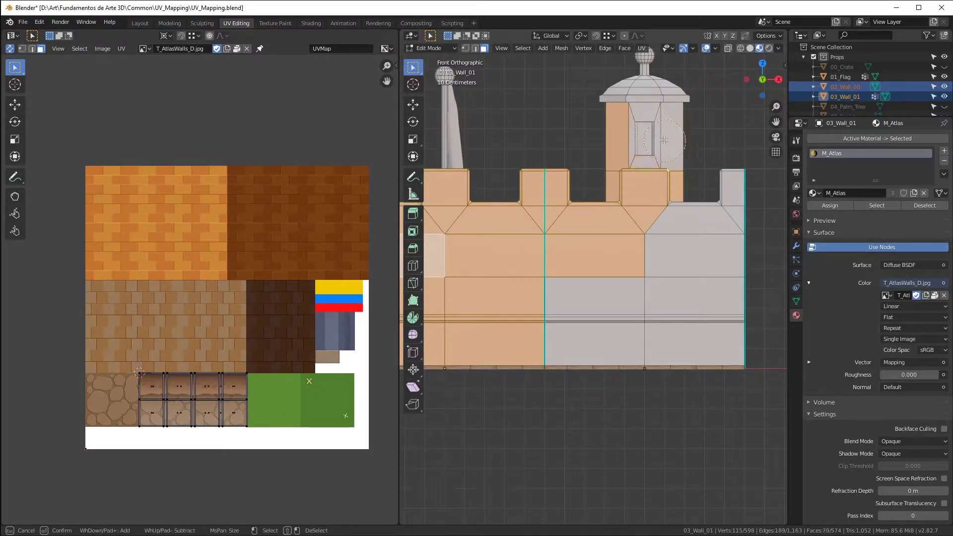
{"action": "key", "text": "c"}
{"action": "mouse_move", "coordinate": [728, 185]}
{"action": "left_mouse_down"}
{"action": "mouse_move", "coordinate": [730, 324]}
{"action": "mouse_move", "coordinate": [681, 321]}
{"action": "left_mouse_up"}
{"action": "middle_click_drag", "start_coordinate": [660, 341], "coordinate": [692, 397]}
{"action": "scroll", "coordinate": [691, 398], "scroll_direction": "down", "scroll_amount": 3}
{"action": "scroll", "coordinate": [625, 365], "scroll_direction": "up", "scroll_amount": 3}
{"action": "key", "text": "c"}
{"action": "right_click", "coordinate": [625, 365]}
{"action": "scroll", "coordinate": [625, 365], "scroll_direction": "down", "scroll_amount": 4}
{"action": "scroll", "coordinate": [624, 365], "scroll_direction": "up", "scroll_amount": 2}
Step: Deselect the linked parts of the watchtower, so only wall faces remain selected
{"action": "middle_click_drag", "start_coordinate": [625, 365], "coordinate": [555, 207]}
{"action": "key", "text": "shift+l"}
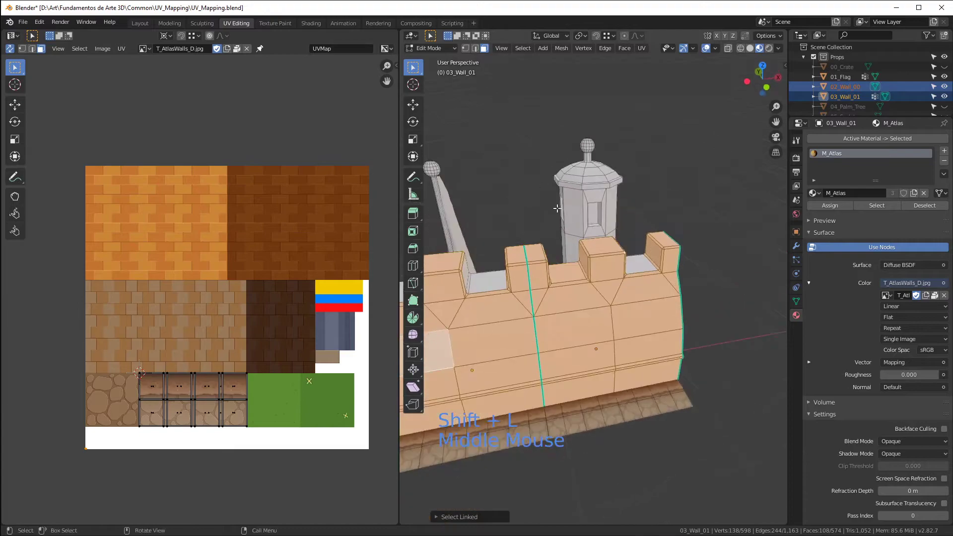
{"action": "key", "text": "l"}
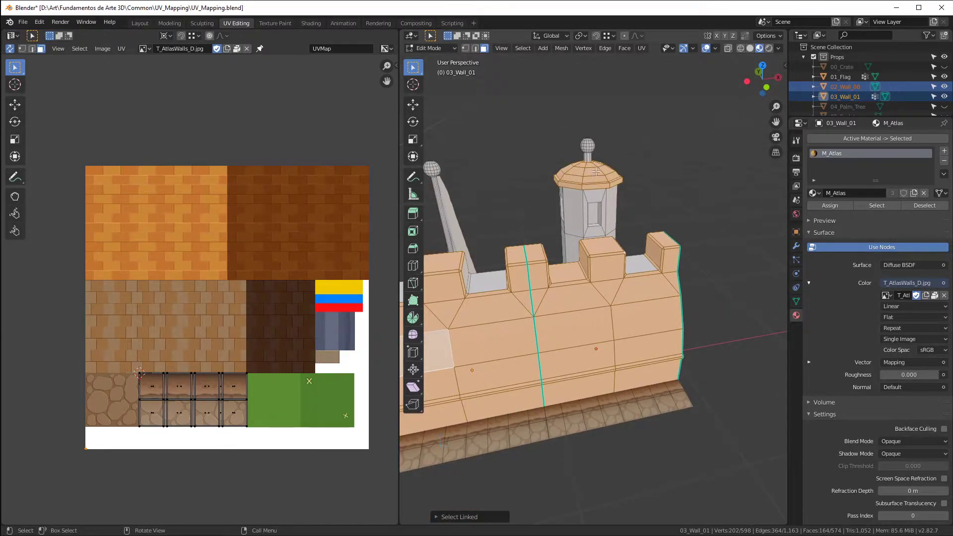
{"action": "key", "text": "shift+l"}
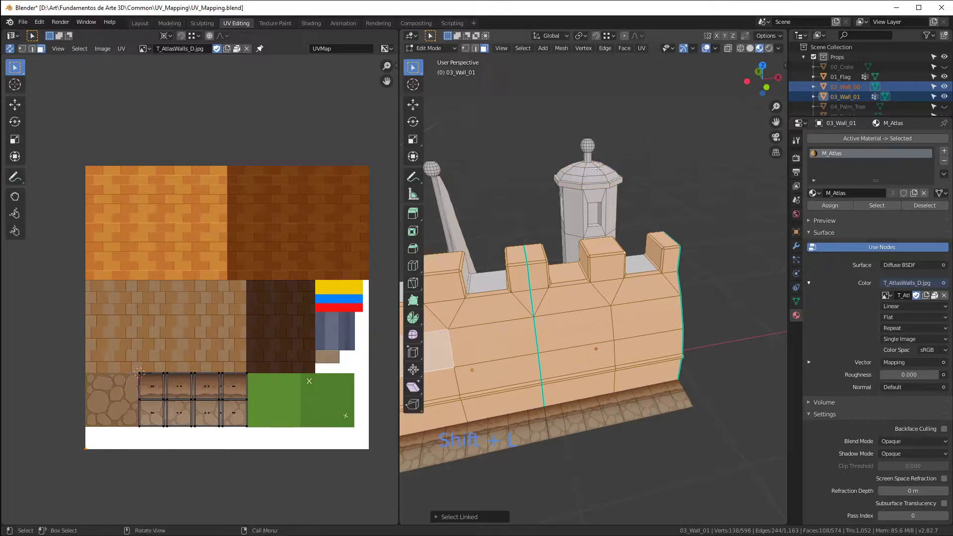
Step: Deselect the face loops running along the top of both walls' battlements
{"action": "middle_click_drag", "start_coordinate": [584, 169], "coordinate": [586, 334]}
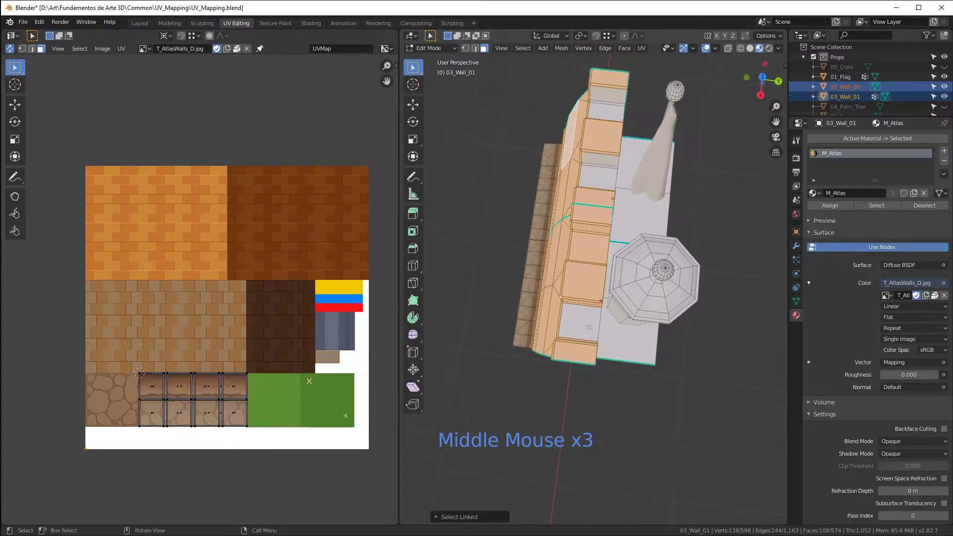
{"action": "left_click", "coordinate": [583, 344], "text": "alt+shift"}
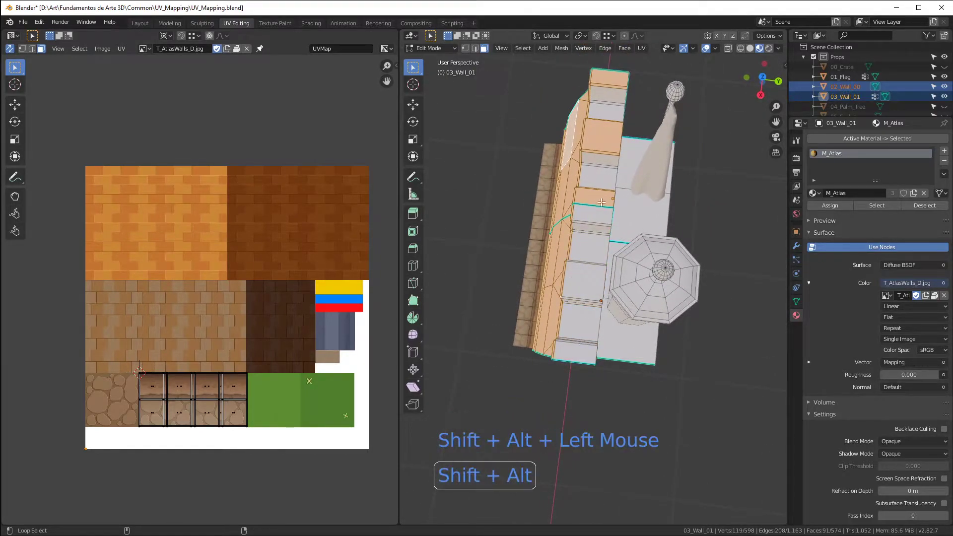
{"action": "middle_click_drag", "start_coordinate": [600, 190], "coordinate": [622, 257]}
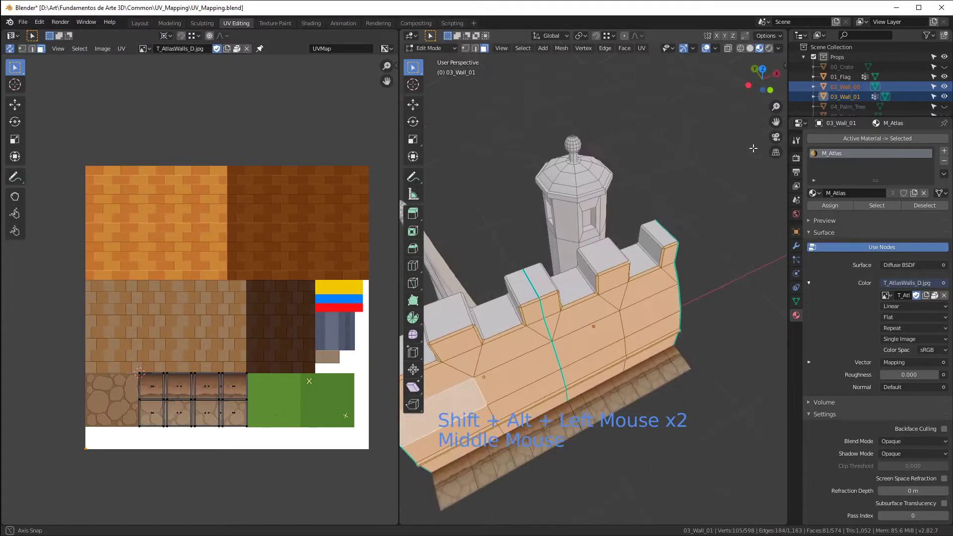
{"action": "scroll", "coordinate": [622, 256], "scroll_direction": "down", "scroll_amount": 3}
{"action": "scroll", "coordinate": [622, 256], "scroll_direction": "up", "scroll_amount": 2}
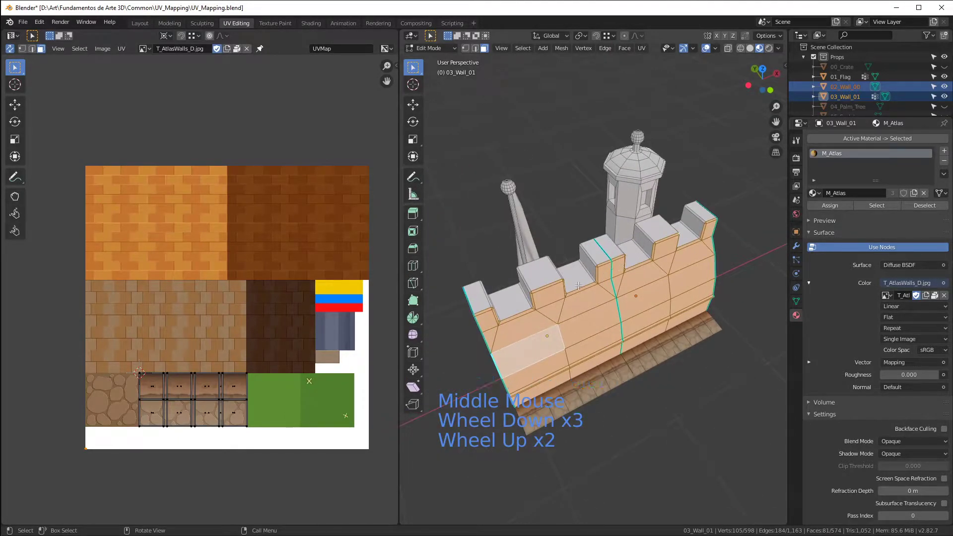
Step: Check the walls from the side and underneath, and remove a leftover face from the selection with circle select
{"action": "middle_click_drag", "start_coordinate": [615, 241], "coordinate": [639, 237]}
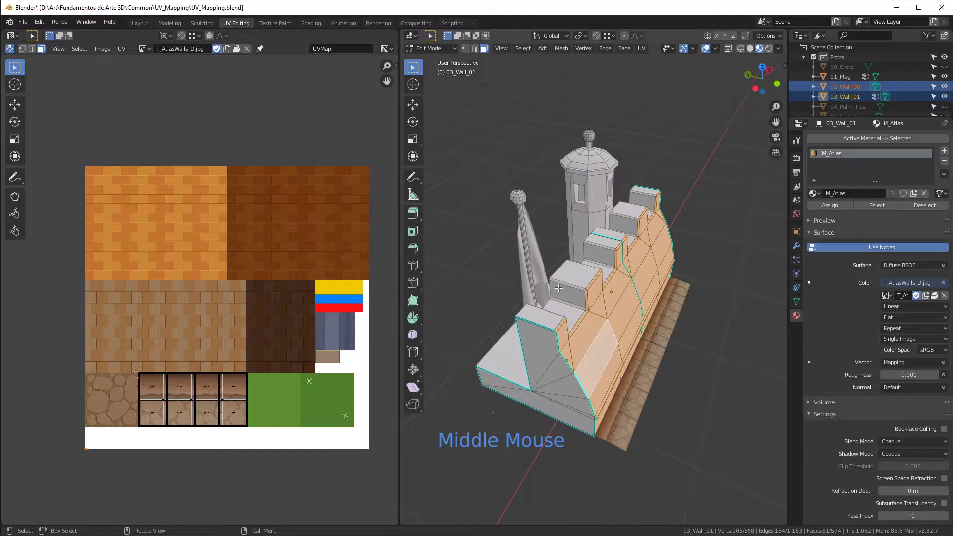
{"action": "scroll", "coordinate": [567, 289], "scroll_direction": "up", "scroll_amount": 2}
{"action": "middle_click_drag", "start_coordinate": [566, 290], "coordinate": [634, 207]}
{"action": "key", "text": "KP_1"}
{"action": "scroll", "coordinate": [604, 260], "scroll_direction": "down", "scroll_amount": 3}
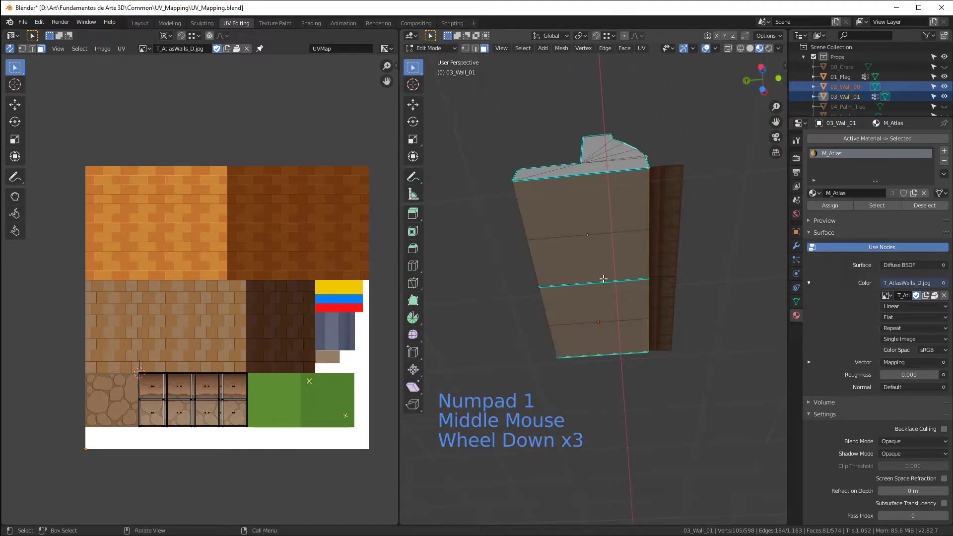
{"action": "key", "text": "c"}
{"action": "mouse_move", "coordinate": [607, 340]}
{"action": "middle_mouse_down"}
{"action": "mouse_move", "coordinate": [619, 238]}
{"action": "mouse_move", "coordinate": [581, 287]}
{"action": "middle_mouse_up"}
Step: Unwrap the selected wall front faces with Project From View from the front orthographic view
{"action": "key", "text": "KP_1"}
{"action": "scroll", "coordinate": [555, 273], "scroll_direction": "up", "scroll_amount": 3}
{"action": "scroll", "coordinate": [571, 268], "scroll_direction": "down", "scroll_amount": 2}
{"action": "scroll", "coordinate": [581, 266], "scroll_direction": "up", "scroll_amount": 2}
{"action": "scroll", "coordinate": [593, 262], "scroll_direction": "down", "scroll_amount": 2}
{"action": "key", "text": "u"}
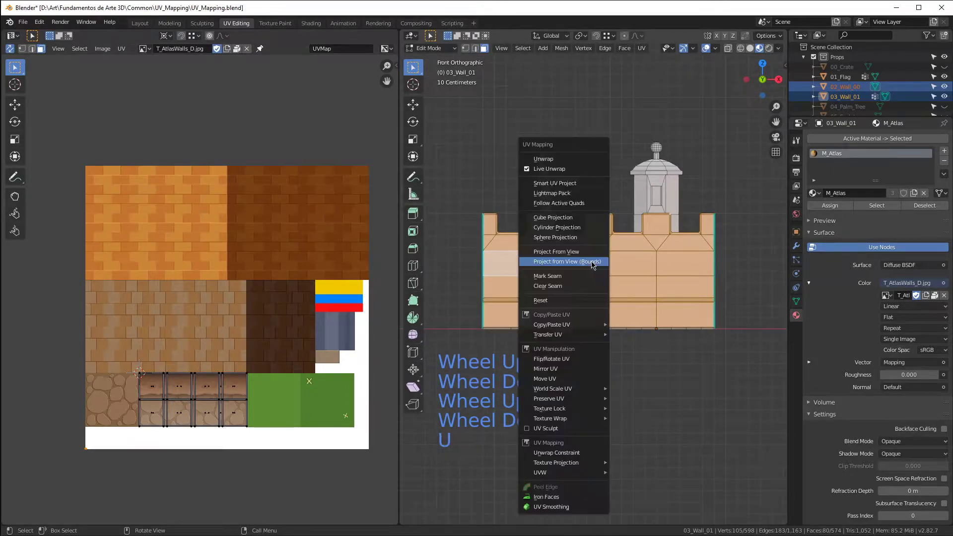
{"action": "left_click", "coordinate": [571, 252]}
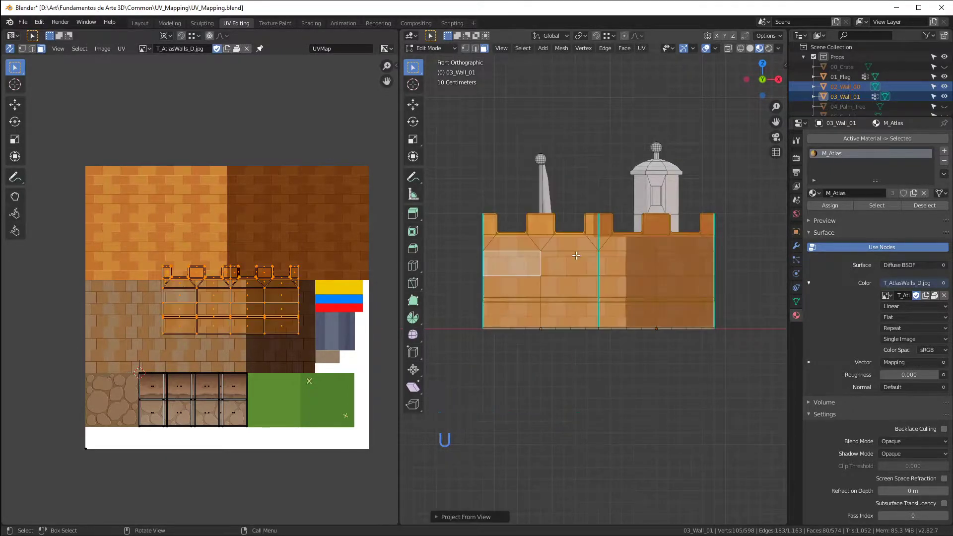
Step: Move the projected wall UVs onto the atlas's light orange brick area, near its lower-left corner
{"action": "scroll", "coordinate": [270, 330], "scroll_direction": "up", "scroll_amount": 3}
{"action": "scroll", "coordinate": [272, 333], "scroll_direction": "down", "scroll_amount": 2}
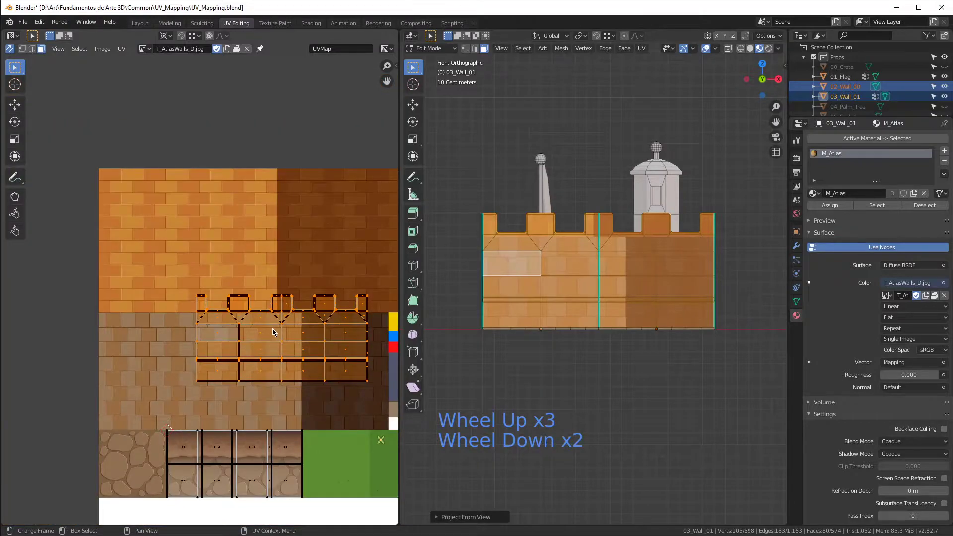
{"action": "key", "text": "g"}
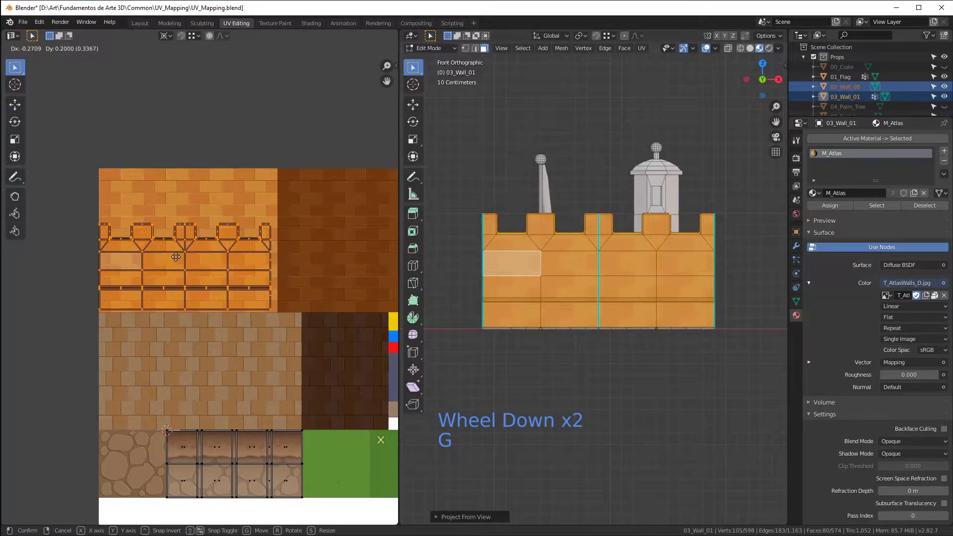
{"action": "left_click", "coordinate": [176, 256]}
{"action": "scroll", "coordinate": [133, 305], "scroll_direction": "up", "scroll_amount": 5}
{"action": "scroll", "coordinate": [139, 320], "scroll_direction": "down", "scroll_amount": 2}
{"action": "middle_click_drag", "start_coordinate": [139, 320], "coordinate": [207, 292]}
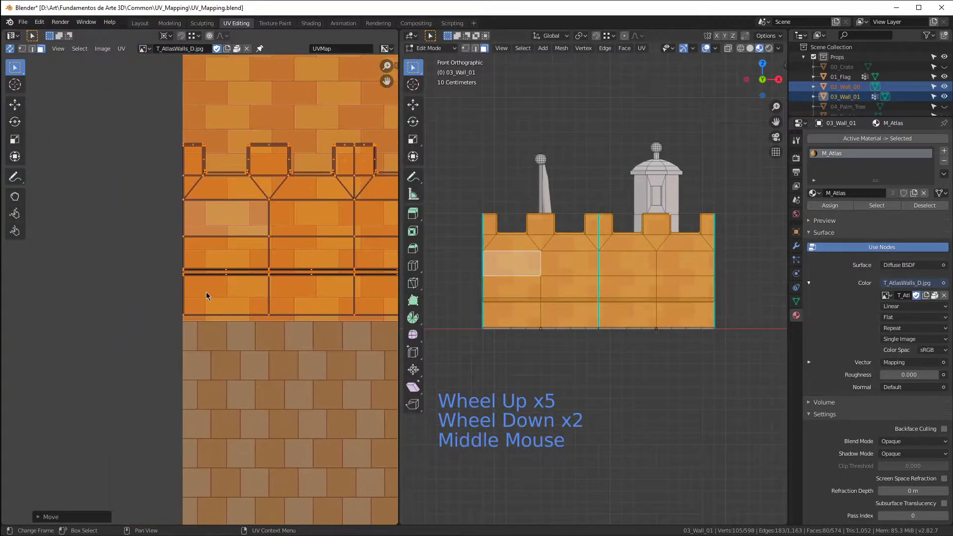
{"action": "scroll", "coordinate": [200, 304], "scroll_direction": "up", "scroll_amount": 4}
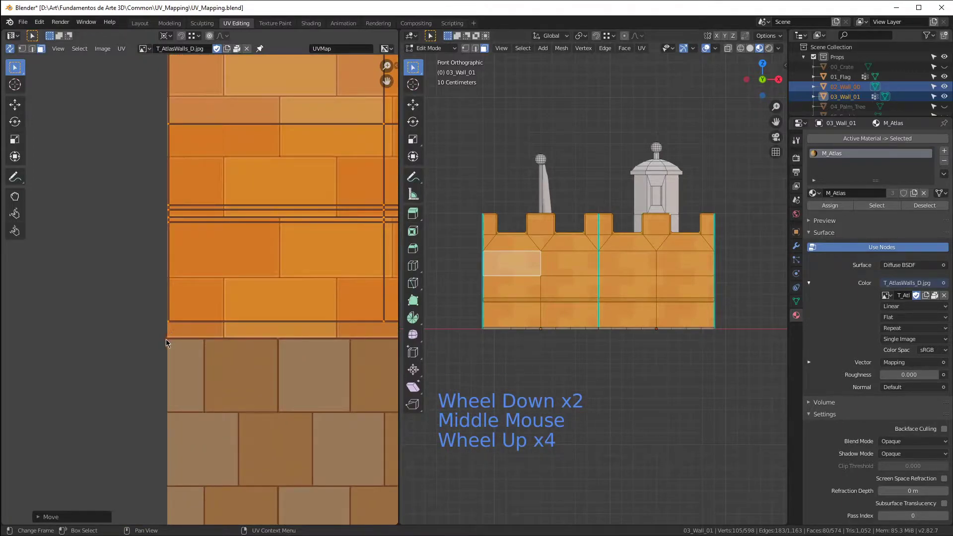
Step: Place the 2D cursor at the lower-left corner of the atlas's light orange brick area and snap it to pixels
{"action": "key", "text": "shift"}
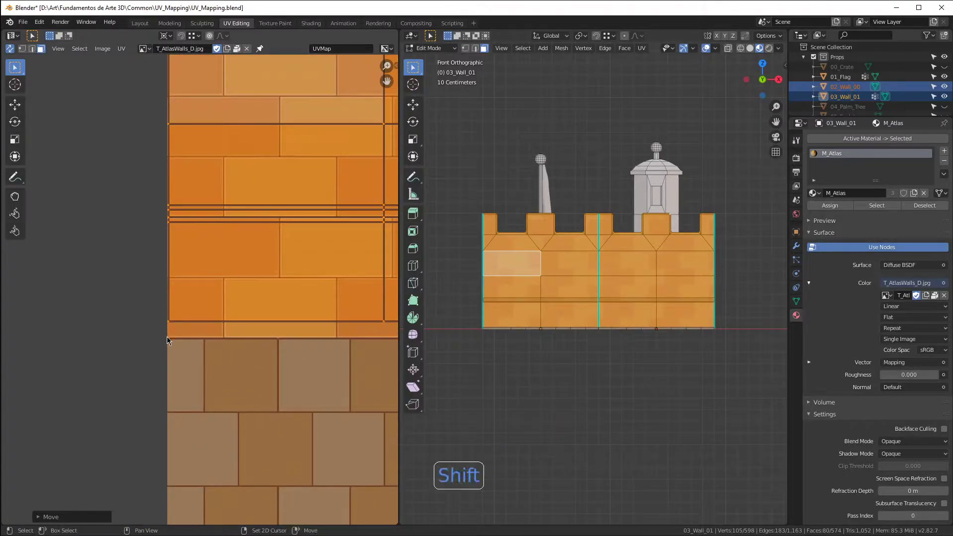
{"action": "right_click", "coordinate": [167, 336], "text": "shift"}
{"action": "scroll", "coordinate": [176, 334], "scroll_direction": "up", "scroll_amount": 7}
{"action": "right_click", "coordinate": [176, 333], "text": "shift"}
{"action": "scroll", "coordinate": [171, 339], "scroll_direction": "down", "scroll_amount": 12}
{"action": "scroll", "coordinate": [169, 340], "scroll_direction": "up", "scroll_amount": 3}
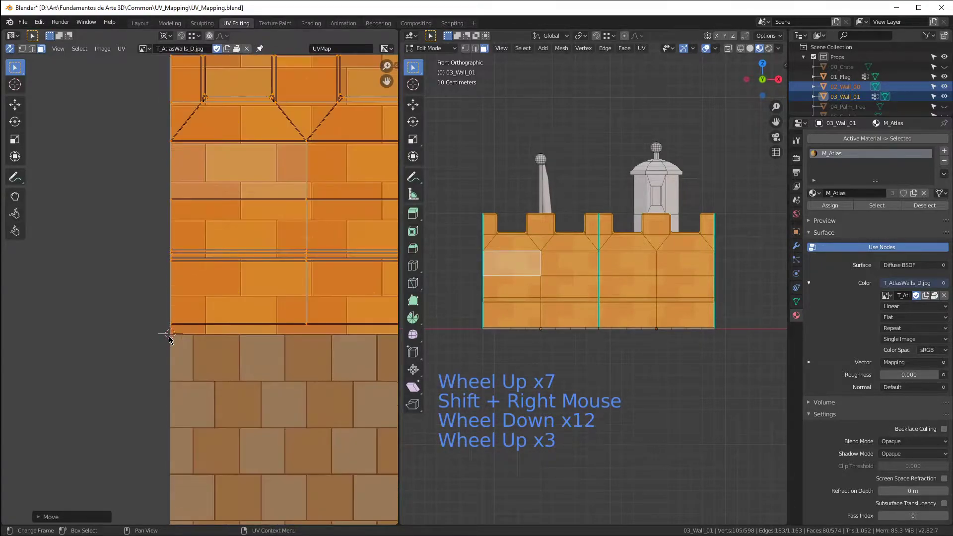
{"action": "key", "text": "shift+s"}
{"action": "key", "text": "shift+s"}
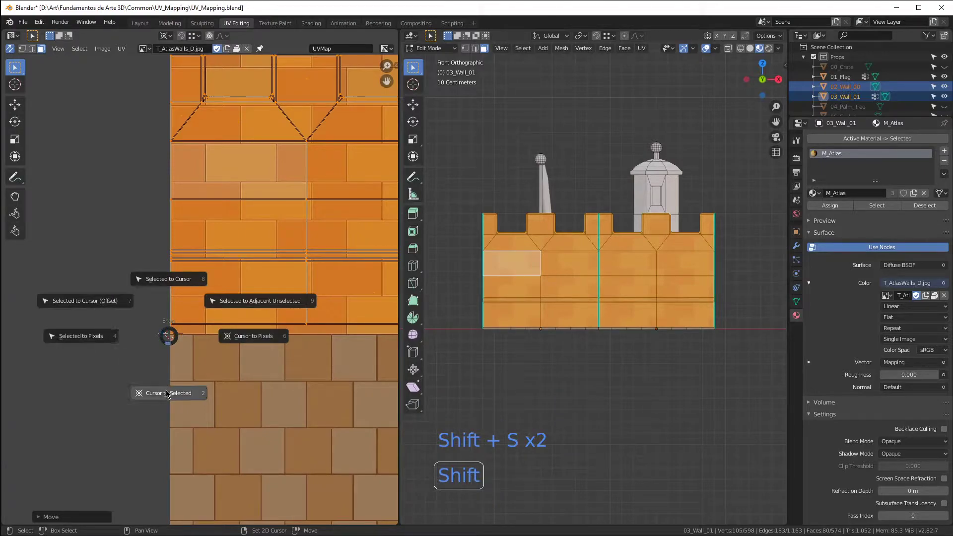
{"action": "left_click", "coordinate": [246, 337]}
Step: Examine how the snapped 2D cursor and the wall UVs sit against the corner of the orange brick area
{"action": "scroll", "coordinate": [168, 339], "scroll_direction": "up", "scroll_amount": 3}
{"action": "scroll", "coordinate": [171, 333], "scroll_direction": "up", "scroll_amount": 3}
{"action": "scroll", "coordinate": [151, 336], "scroll_direction": "down", "scroll_amount": 14}
{"action": "scroll", "coordinate": [189, 247], "scroll_direction": "up", "scroll_amount": 1}
{"action": "scroll", "coordinate": [189, 245], "scroll_direction": "up", "scroll_amount": 4}
{"action": "scroll", "coordinate": [136, 249], "scroll_direction": "down", "scroll_amount": 5}
{"action": "scroll", "coordinate": [137, 248], "scroll_direction": "up", "scroll_amount": 2}
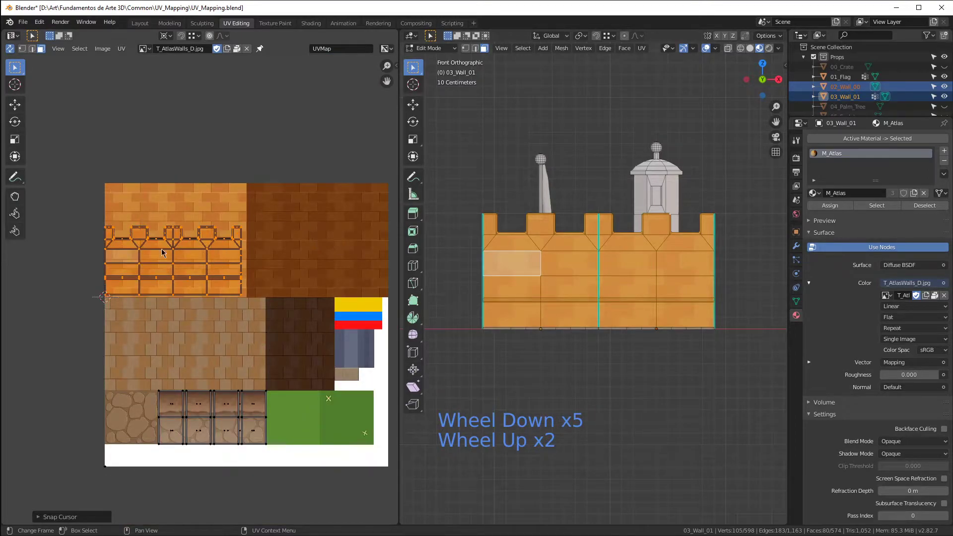
{"action": "middle_click_drag", "start_coordinate": [138, 459], "coordinate": [99, 407]}
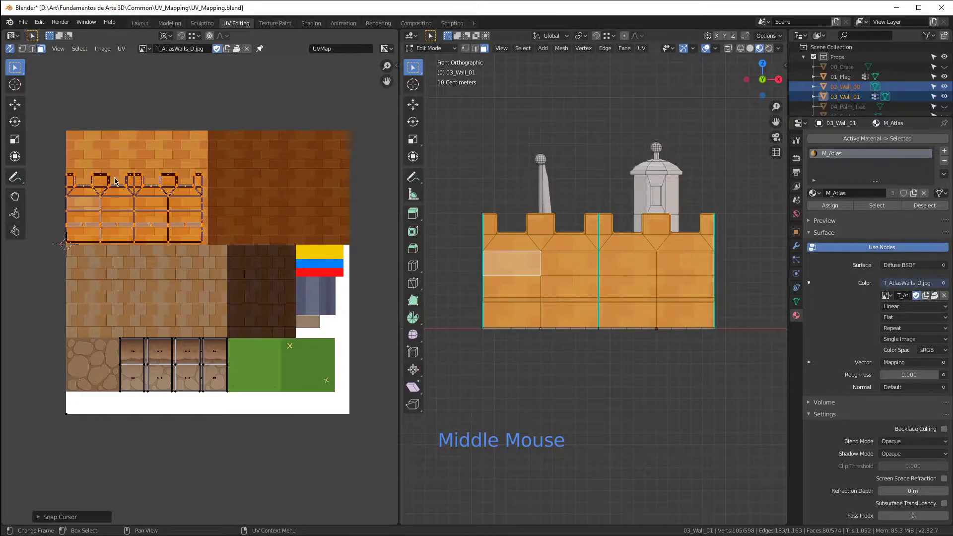
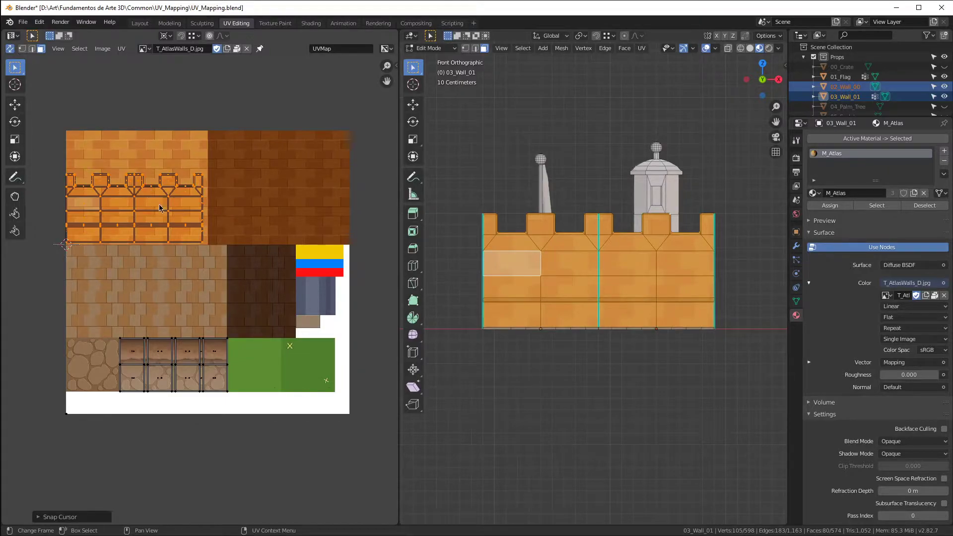
{"action": "scroll", "coordinate": [161, 207], "scroll_direction": "up", "scroll_amount": 1}
{"action": "scroll", "coordinate": [119, 213], "scroll_direction": "up", "scroll_amount": 1}
{"action": "scroll", "coordinate": [169, 234], "scroll_direction": "down", "scroll_amount": 1}
{"action": "middle_click_drag", "start_coordinate": [69, 258], "coordinate": [108, 294]}
{"action": "scroll", "coordinate": [108, 294], "scroll_direction": "up", "scroll_amount": 1}
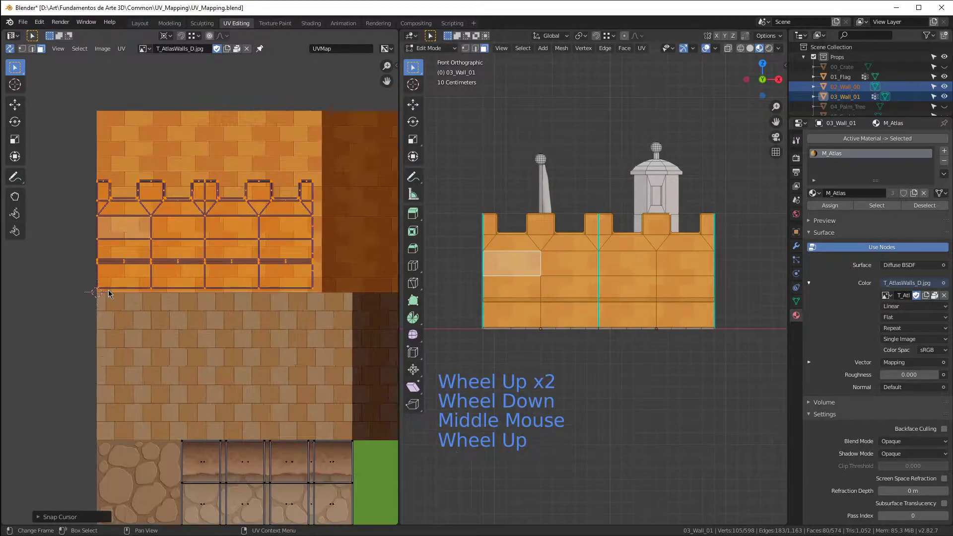
Step: Maximize the UV editor and move the wall UVs so their lower-left corner lands on the 2D cursor
{"action": "scroll", "coordinate": [118, 272], "scroll_direction": "up", "scroll_amount": 7}
{"action": "key", "text": "ctrl+space"}
{"action": "scroll", "coordinate": [437, 256], "scroll_direction": "up", "scroll_amount": 4}
{"action": "key", "text": "g"}
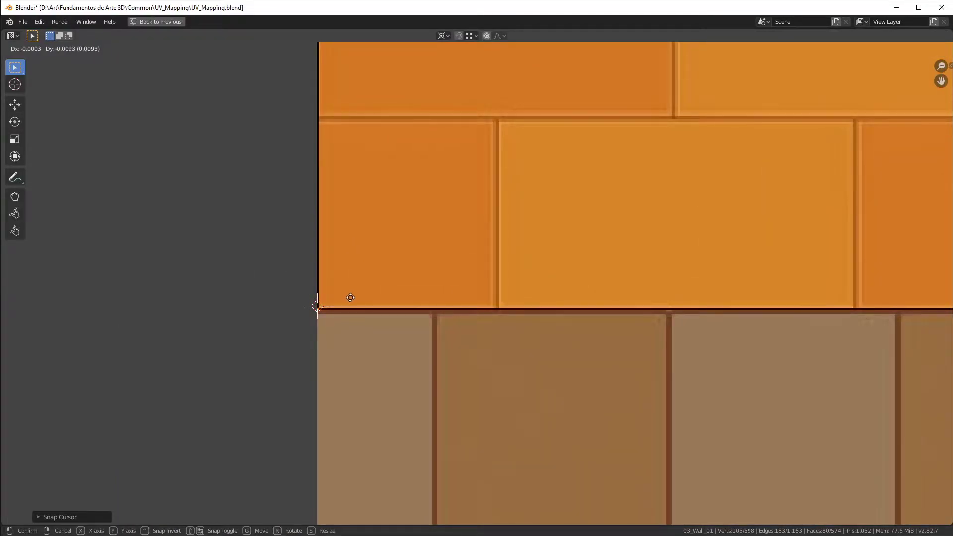
{"action": "left_click", "coordinate": [350, 295]}
{"action": "scroll", "coordinate": [311, 291], "scroll_direction": "down", "scroll_amount": 10}
{"action": "scroll", "coordinate": [336, 257], "scroll_direction": "down", "scroll_amount": 1}
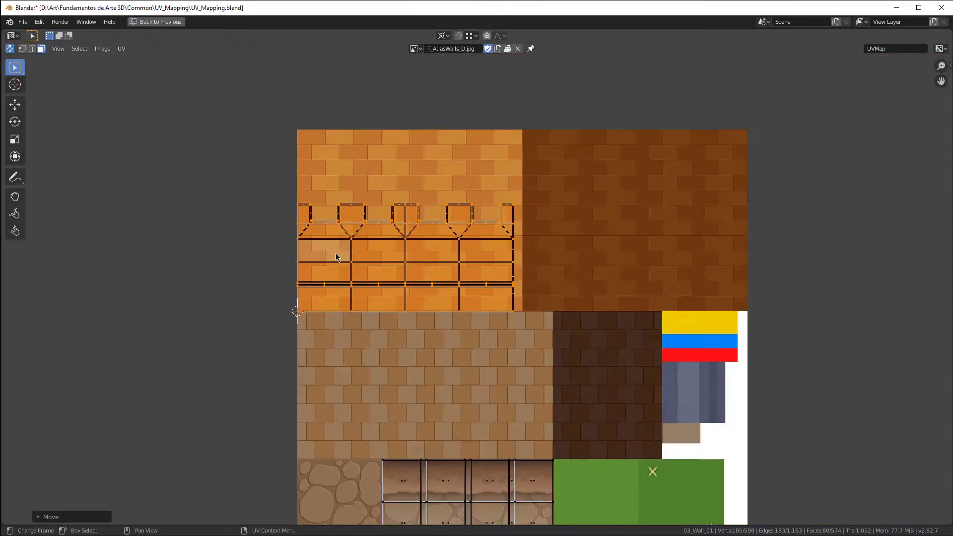
Step: Scale both walls' UVs by about 1.68 around the 2D cursor to fill the full height of the brick area
{"action": "key", "text": "period"}
{"action": "left_click", "coordinate": [417, 257]}
{"action": "key", "text": "s"}
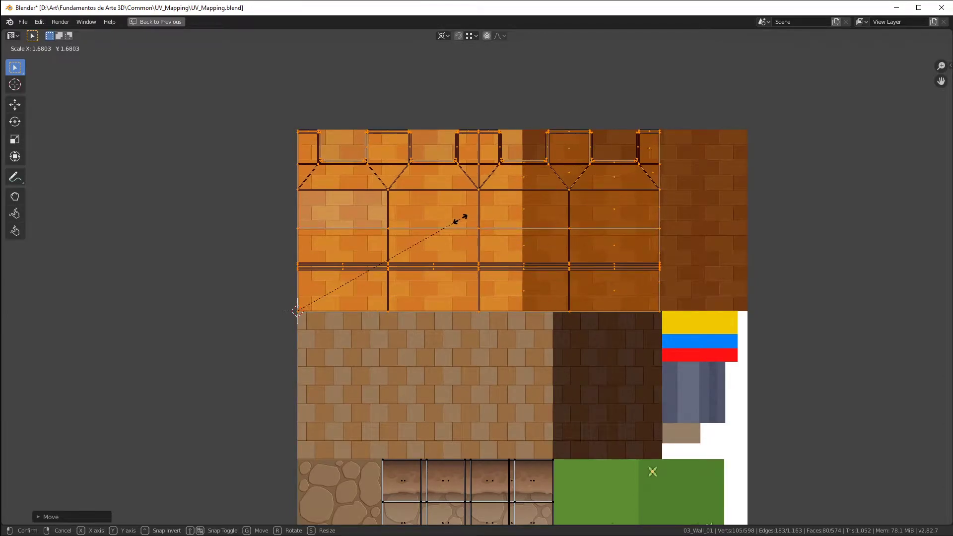
{"action": "left_click", "coordinate": [460, 219]}
{"action": "scroll", "coordinate": [486, 128], "scroll_direction": "up", "scroll_amount": 6}
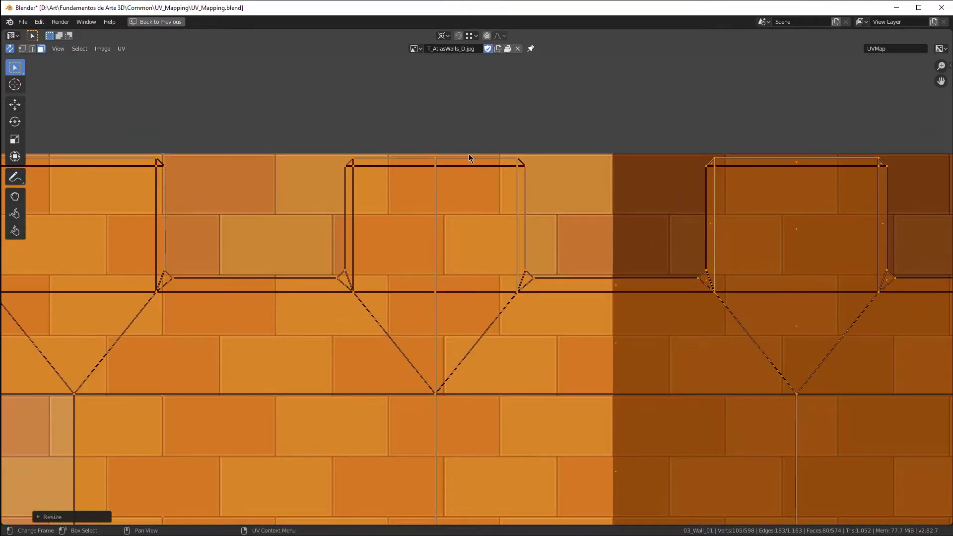
{"action": "scroll", "coordinate": [484, 155], "scroll_direction": "down", "scroll_amount": 6}
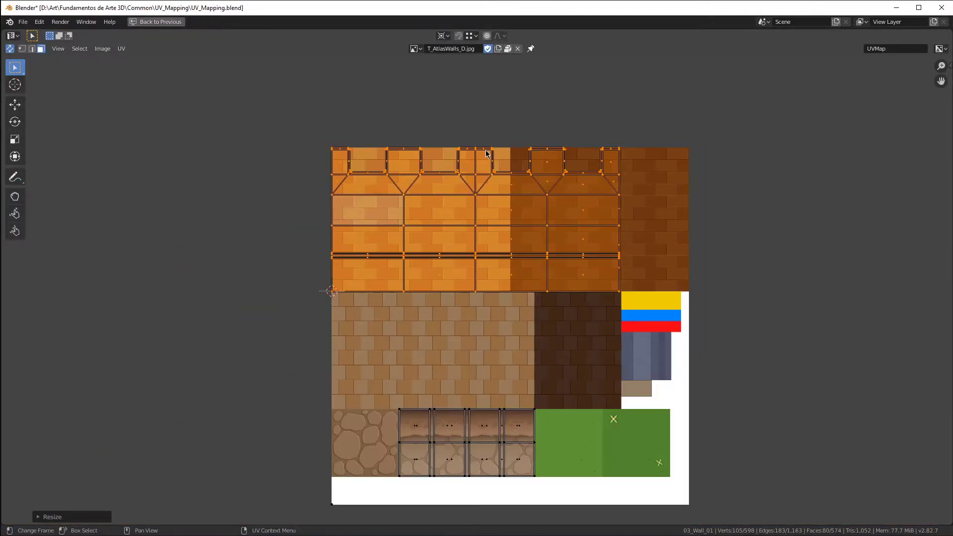
Step: Box select 02_Wall_00's UVs and move them about -0.40 along X so they stack on 03_Wall_01's UVs
{"action": "key", "text": "b"}
{"action": "left_click_drag", "start_coordinate": [474, 140], "coordinate": [654, 296]}
{"action": "left_click", "coordinate": [487, 145]}
{"action": "left_click_drag", "start_coordinate": [478, 140], "coordinate": [650, 303]}
{"action": "scroll", "coordinate": [421, 167], "scroll_direction": "up", "scroll_amount": 3}
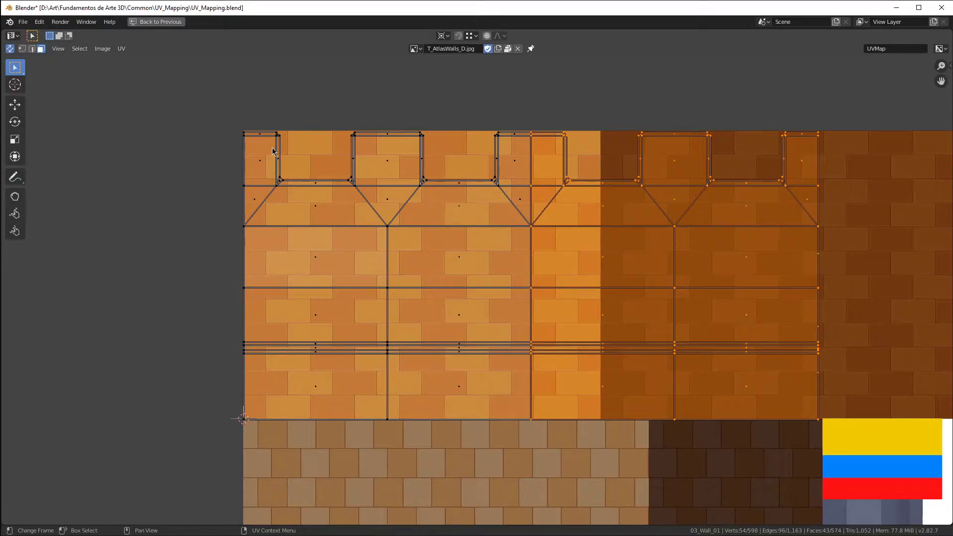
{"action": "key", "text": "g"}
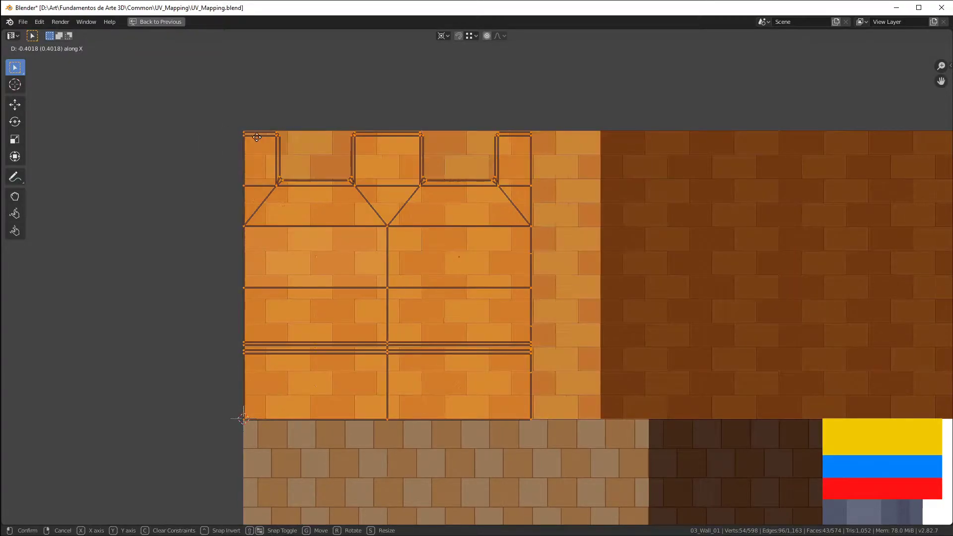
{"action": "left_click", "coordinate": [246, 141]}
{"action": "scroll", "coordinate": [246, 140], "scroll_direction": "down", "scroll_amount": 3}
{"action": "scroll", "coordinate": [246, 140], "scroll_direction": "up", "scroll_amount": 2}
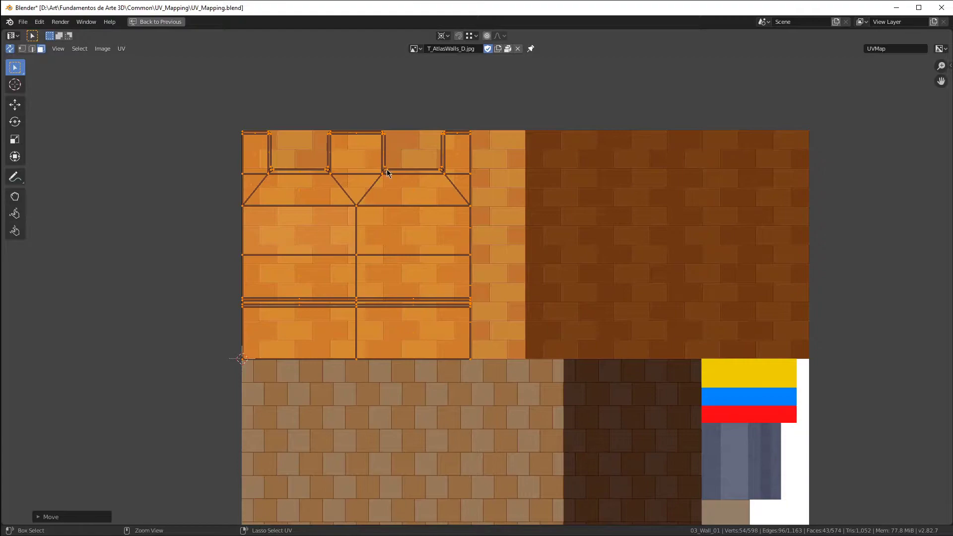
Step: Restore the split layout, box select both walls' stacked UVs and move them about 0.046 along X within the orange brick area
{"action": "key", "text": "ctrl+space"}
{"action": "scroll", "coordinate": [655, 245], "scroll_direction": "up", "scroll_amount": 8}
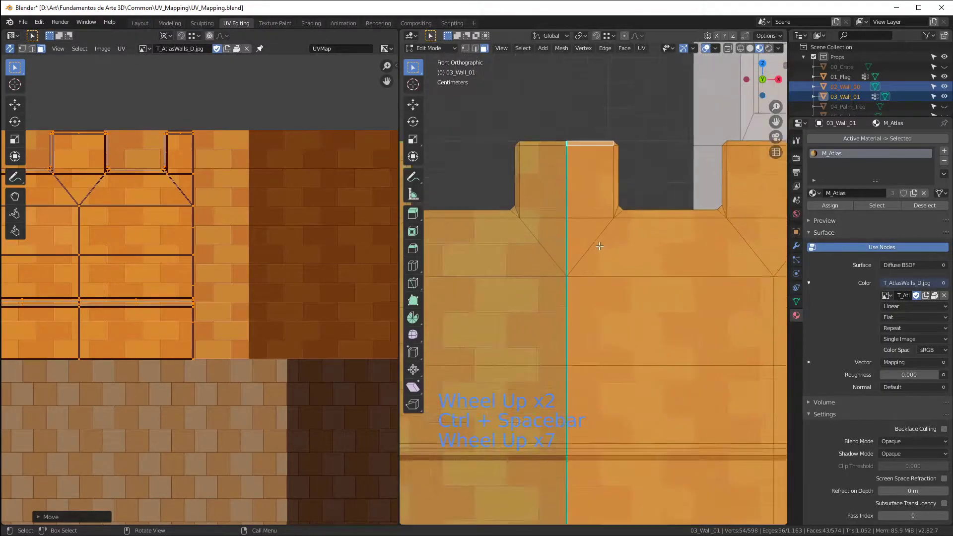
{"action": "scroll", "coordinate": [616, 241], "scroll_direction": "down", "scroll_amount": 2}
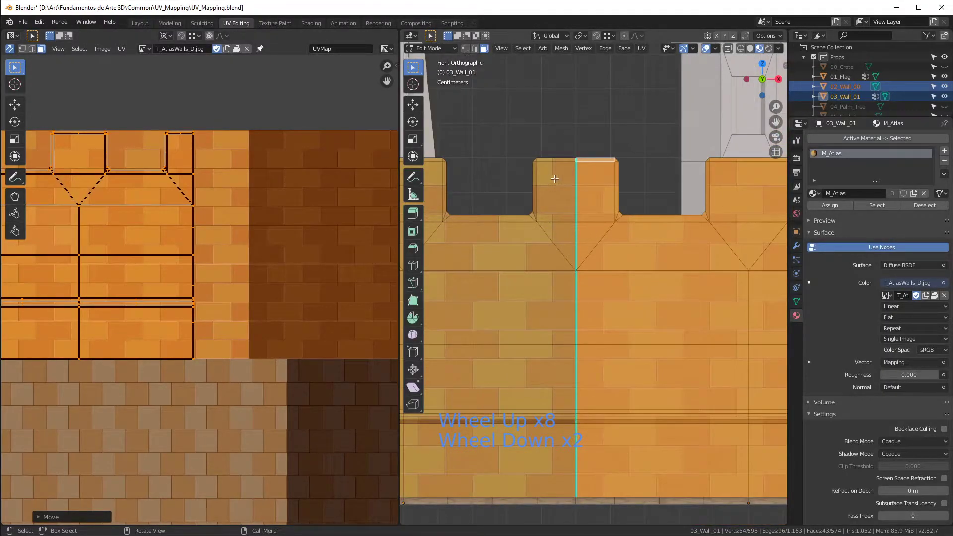
{"action": "scroll", "coordinate": [255, 198], "scroll_direction": "down", "scroll_amount": 5}
{"action": "scroll", "coordinate": [55, 206], "scroll_direction": "up", "scroll_amount": 2}
{"action": "left_click_drag", "start_coordinate": [107, 124], "coordinate": [341, 339]}
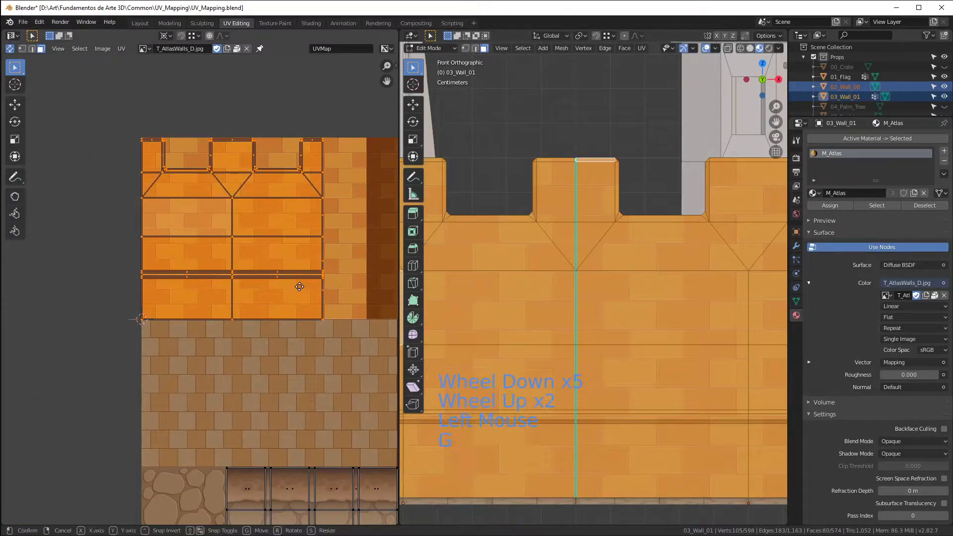
{"action": "key", "text": "g"}
{"action": "key", "text": "x"}
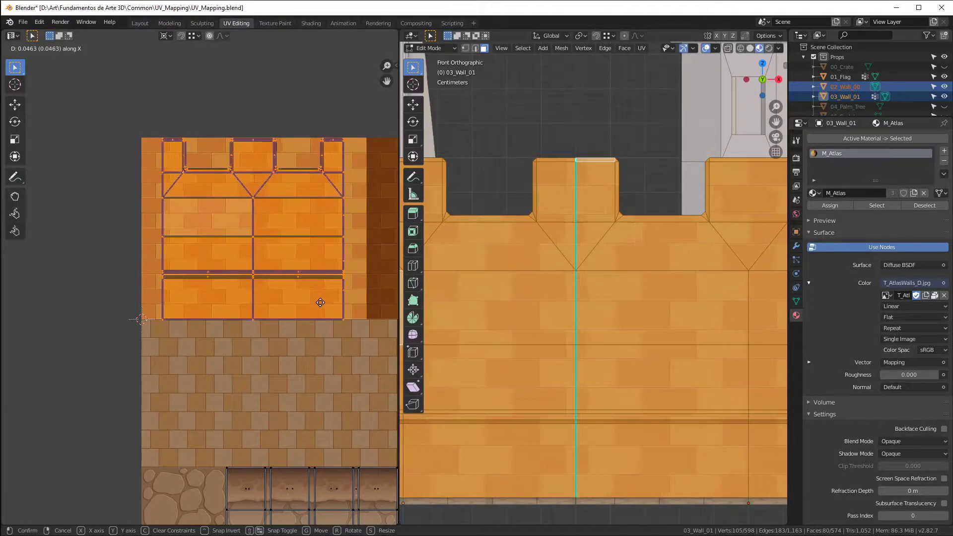
{"action": "left_click", "coordinate": [321, 302]}
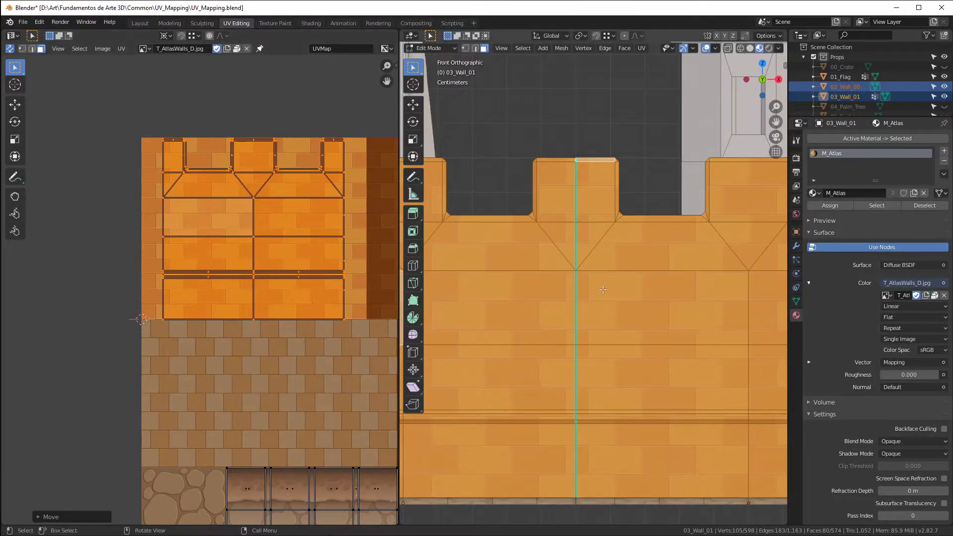
Step: Check in Object Mode how the brick pattern meets at the seam between the two walls
{"action": "key", "text": "Tab"}
{"action": "scroll", "coordinate": [571, 243], "scroll_direction": "up", "scroll_amount": 2}
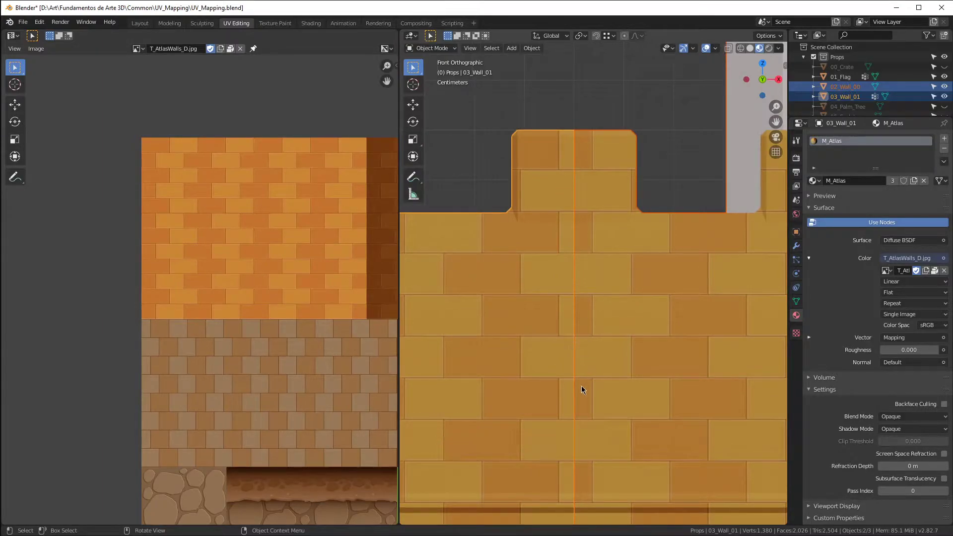
{"action": "scroll", "coordinate": [561, 343], "scroll_direction": "down", "scroll_amount": 3}
{"action": "scroll", "coordinate": [582, 466], "scroll_direction": "up", "scroll_amount": 3}
{"action": "scroll", "coordinate": [586, 368], "scroll_direction": "down", "scroll_amount": 4}
{"action": "scroll", "coordinate": [575, 417], "scroll_direction": "up", "scroll_amount": 3}
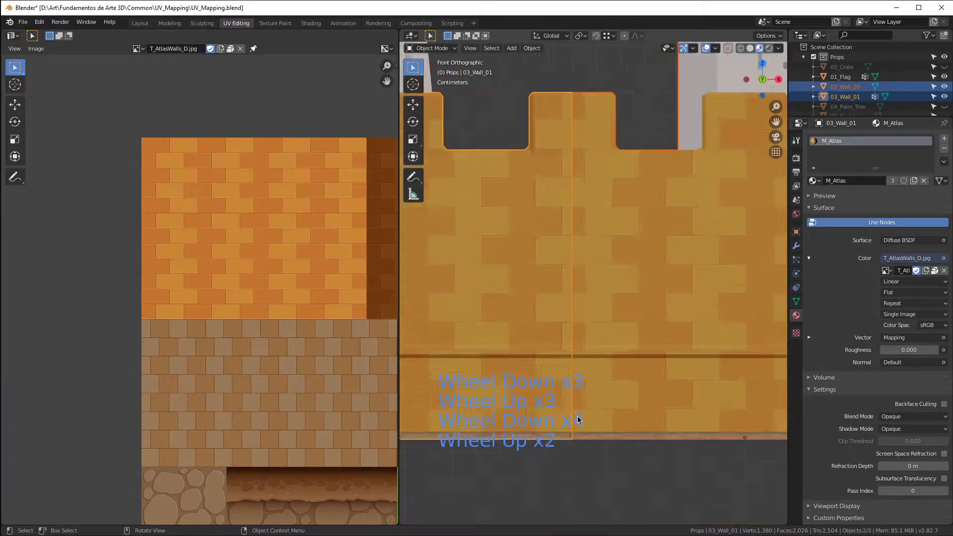
{"action": "key", "text": "Tab"}
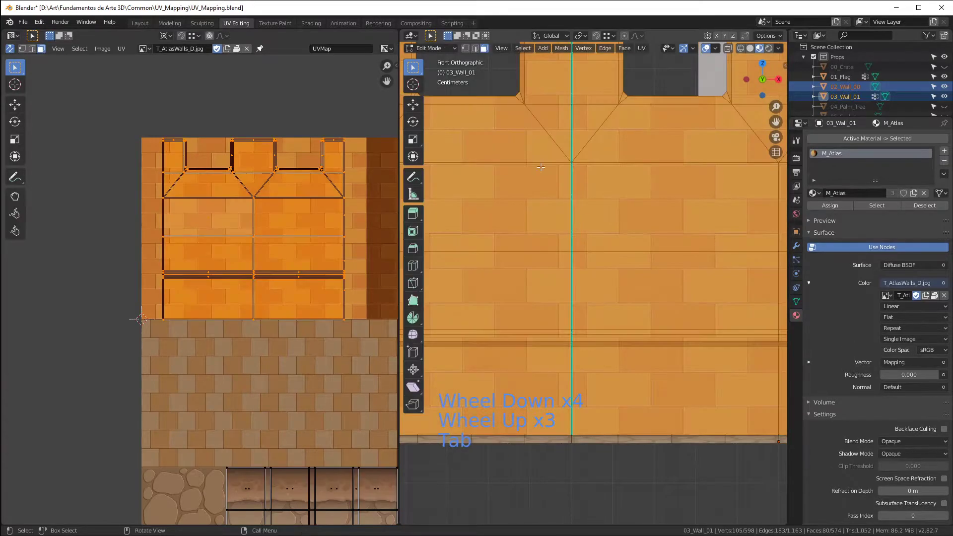
{"action": "scroll", "coordinate": [593, 243], "scroll_direction": "down", "scroll_amount": 2}
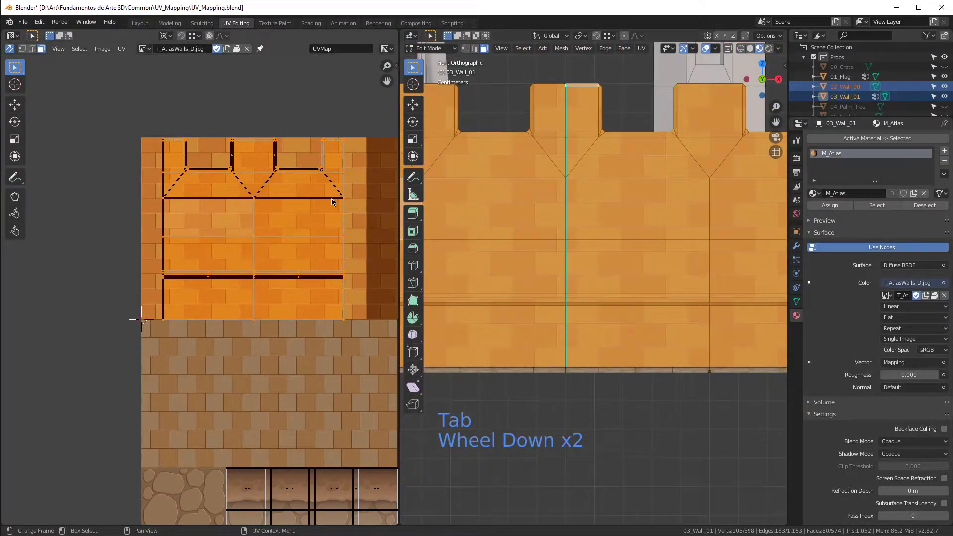
Step: Select 03_Wall_01's linked front UV island and remove the extra face of 02_Wall_00 from the selection with circle select
{"action": "left_click", "coordinate": [309, 211]}
{"action": "key", "text": "l"}
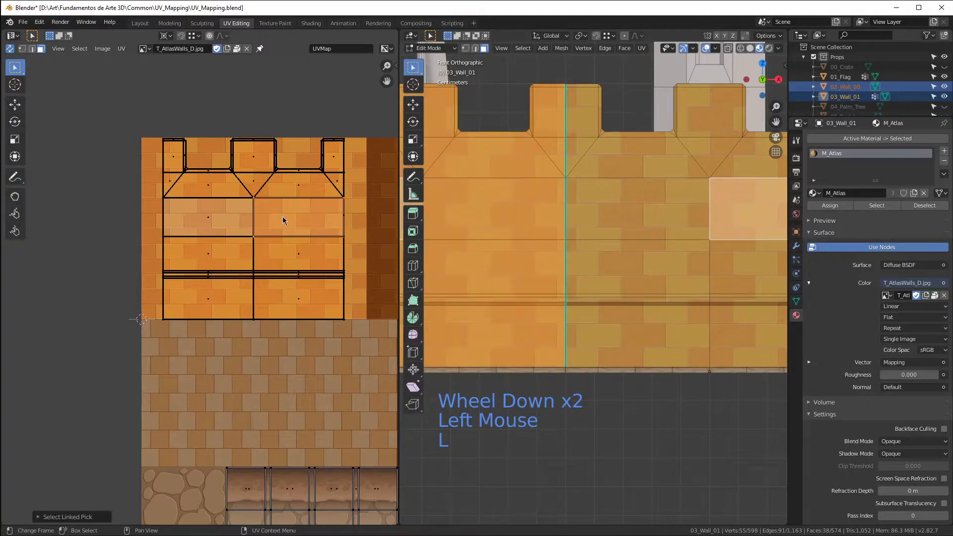
{"action": "scroll", "coordinate": [621, 240], "scroll_direction": "down", "scroll_amount": 3}
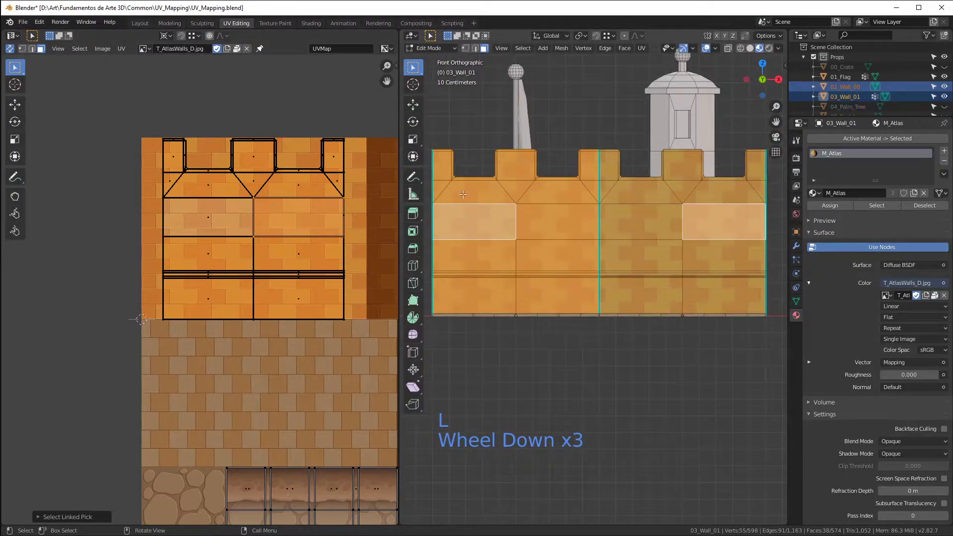
{"action": "key", "text": "c"}
{"action": "middle_click", "coordinate": [693, 227]}
{"action": "key", "text": "Escape"}
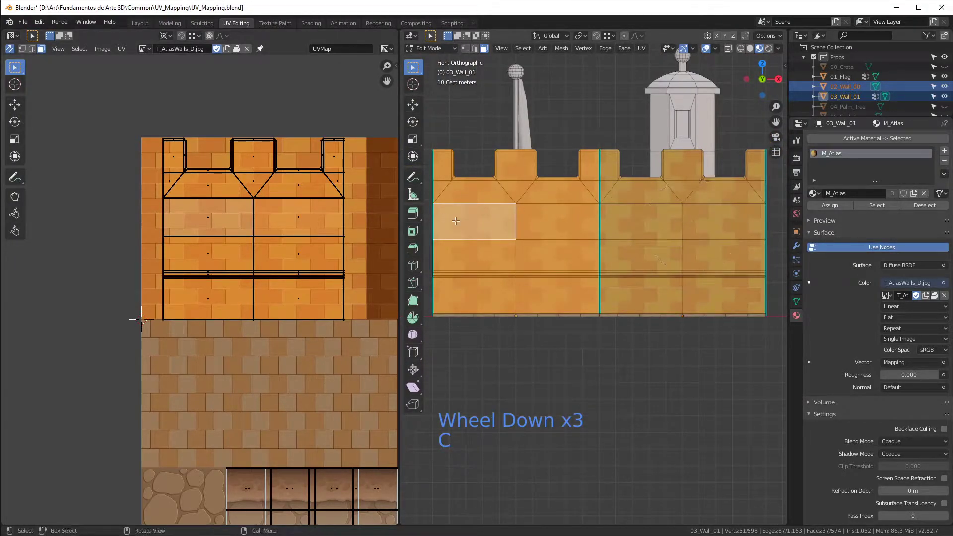
Step: Change the UV pivot point and mirror 03_Wall_01's front UVs in place by scaling them -1 along X
{"action": "key", "text": "s"}
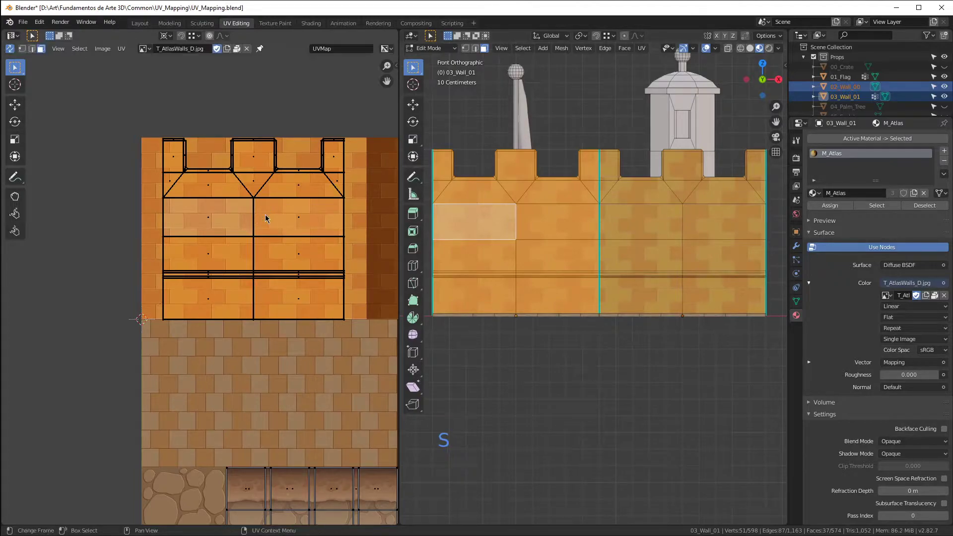
{"action": "key", "text": "period"}
{"action": "left_click", "coordinate": [272, 162]}
{"action": "type", "text": "sx"}
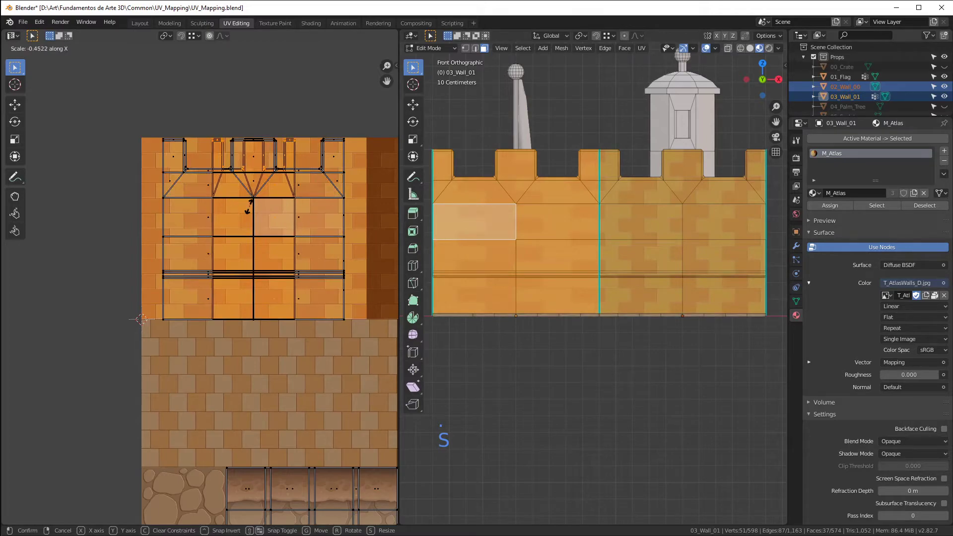
{"action": "type", "text": "-1"}
{"action": "key", "text": "Return"}
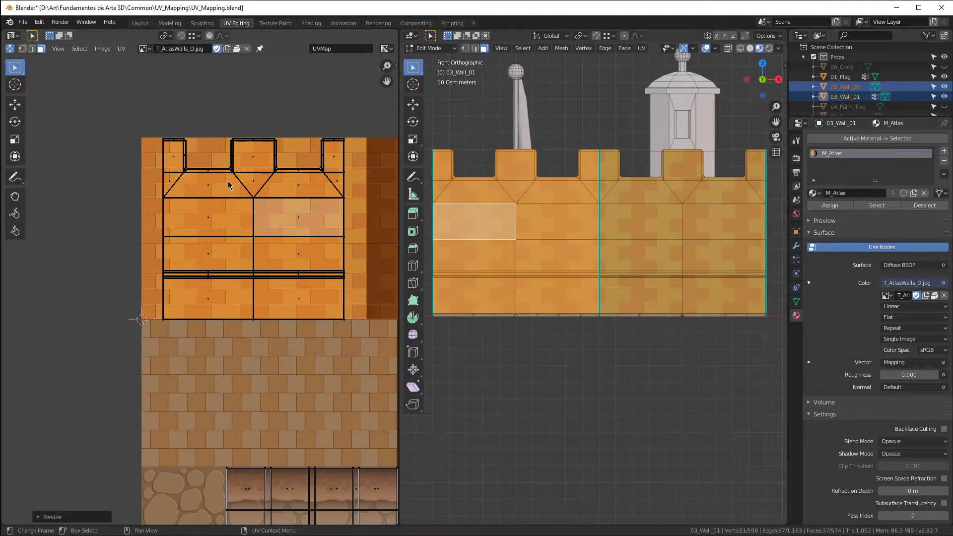
Step: Select all faces and inspect the mirrored brick pattern across the wall seam in Object Mode, then deselect everything
{"action": "key", "text": "a"}
{"action": "scroll", "coordinate": [286, 237], "scroll_direction": "up", "scroll_amount": 1}
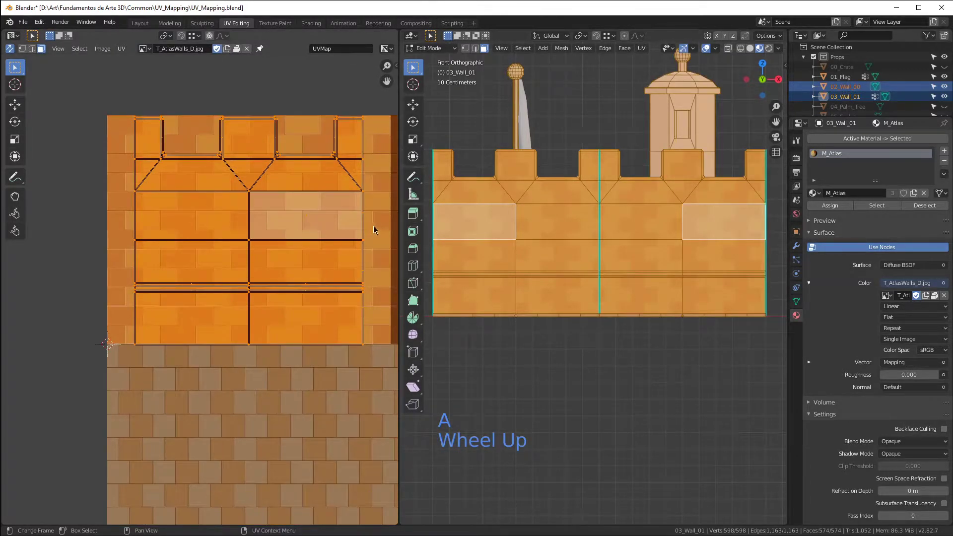
{"action": "scroll", "coordinate": [618, 206], "scroll_direction": "up", "scroll_amount": 3}
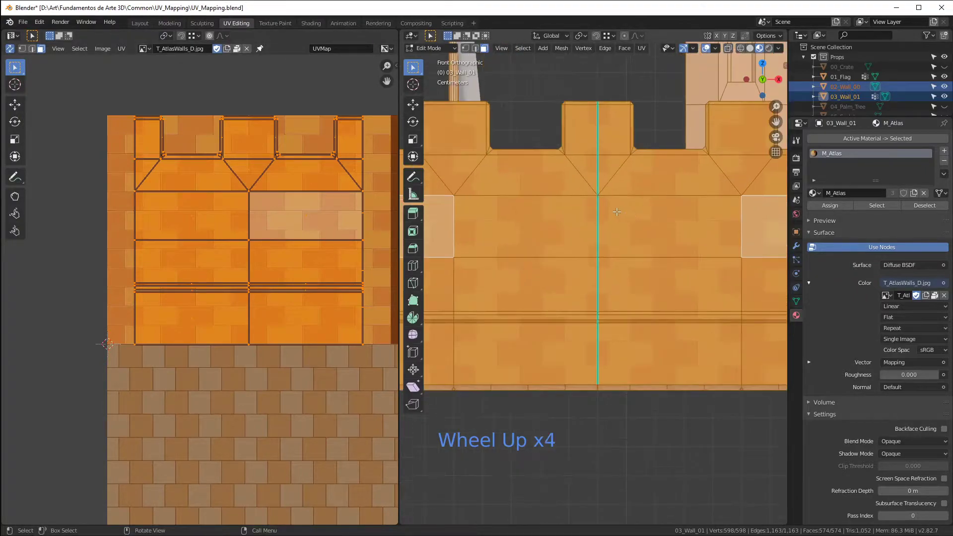
{"action": "key", "text": "Tab"}
{"action": "key", "text": "alt"}
{"action": "middle_click_drag", "start_coordinate": [604, 200], "coordinate": [517, 258]}
{"action": "scroll", "coordinate": [597, 259], "scroll_direction": "down", "scroll_amount": 3}
{"action": "key", "text": "alt+a"}
{"action": "scroll", "coordinate": [598, 240], "scroll_direction": "down", "scroll_amount": 3}
{"action": "scroll", "coordinate": [606, 246], "scroll_direction": "up", "scroll_amount": 1}
{"action": "scroll", "coordinate": [536, 249], "scroll_direction": "down", "scroll_amount": 2}
Step: Try a duplicate of 03_Wall_01 placed about 1.99 m along X beside 02_Wall_00 and inspect how the bricks tile
{"action": "left_click", "coordinate": [555, 254]}
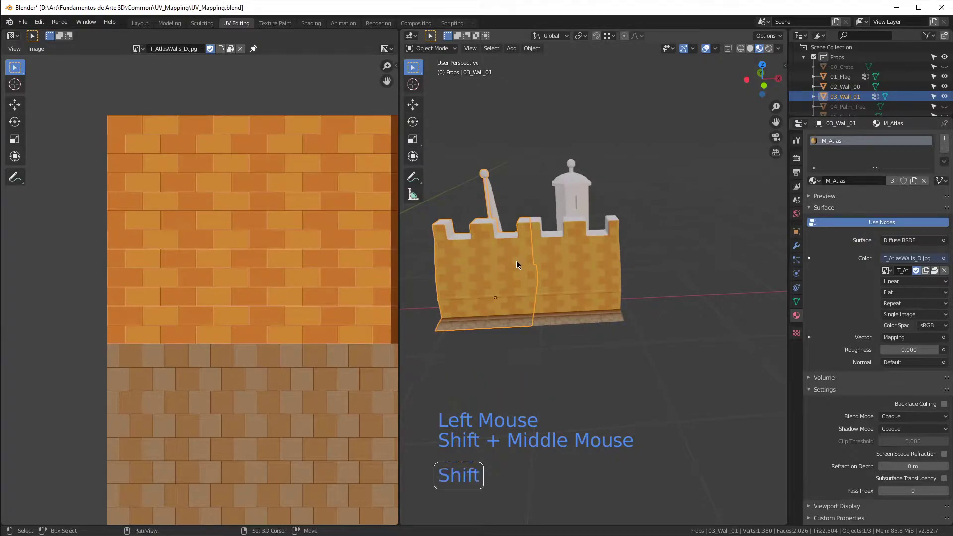
{"action": "key", "text": "shift+d"}
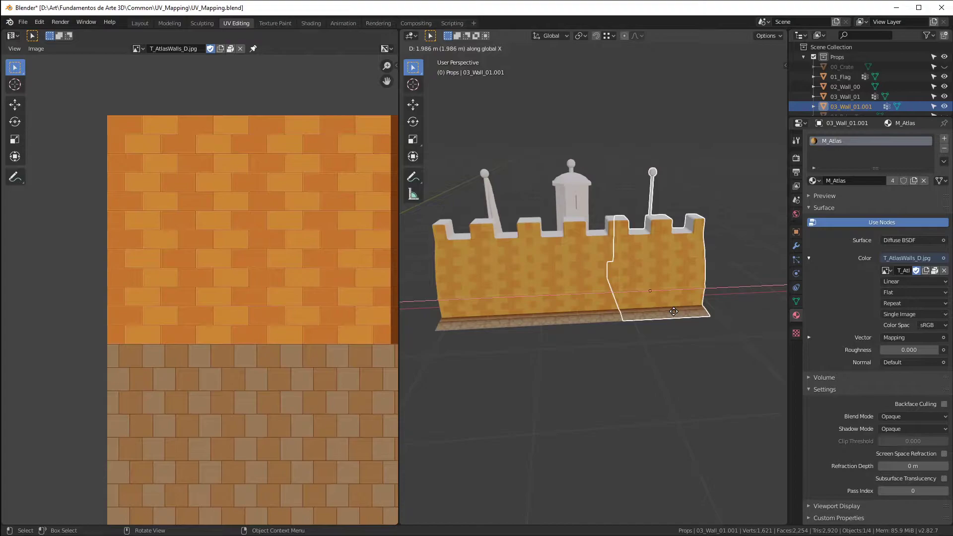
{"action": "left_click", "coordinate": [675, 313]}
{"action": "key", "text": "alt+a"}
{"action": "scroll", "coordinate": [659, 270], "scroll_direction": "up", "scroll_amount": 3}
{"action": "middle_click_drag", "start_coordinate": [660, 270], "coordinate": [642, 243]}
{"action": "scroll", "coordinate": [586, 217], "scroll_direction": "up", "scroll_amount": 3}
{"action": "scroll", "coordinate": [619, 231], "scroll_direction": "down", "scroll_amount": 3}
Step: Undo the duplication of 03_Wall_01
{"action": "key", "text": "ctrl+z"}
{"action": "key", "text": "ctrl+z"}
{"action": "key", "text": "ctrl+z"}
Step: Select only 02_Wall_00 and enter Edit Mode on it
{"action": "scroll", "coordinate": [681, 279], "scroll_direction": "down", "scroll_amount": 4}
{"action": "scroll", "coordinate": [621, 268], "scroll_direction": "up", "scroll_amount": 3}
{"action": "left_click", "coordinate": [638, 279]}
{"action": "middle_click_drag", "start_coordinate": [639, 278], "coordinate": [546, 314]}
{"action": "key", "text": "Tab"}
{"action": "left_click", "coordinate": [580, 319]}
{"action": "scroll", "coordinate": [546, 314], "scroll_direction": "up", "scroll_amount": 2}
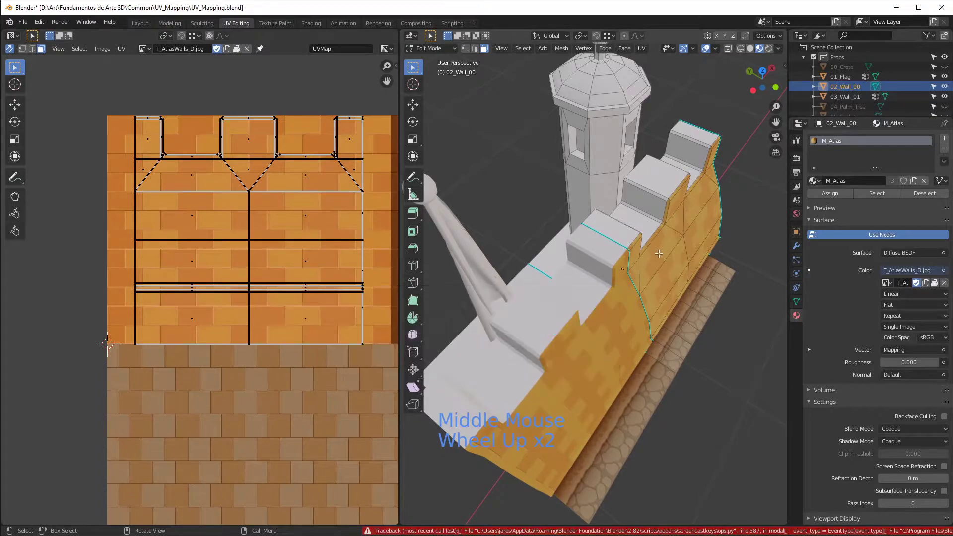
Step: Put 02_Wall_00 and 03_Wall_01 into Edit Mode together and select the battlement top faces of 03_Wall_01
{"action": "key", "text": "Tab"}
{"action": "left_click", "coordinate": [531, 324], "text": "shift"}
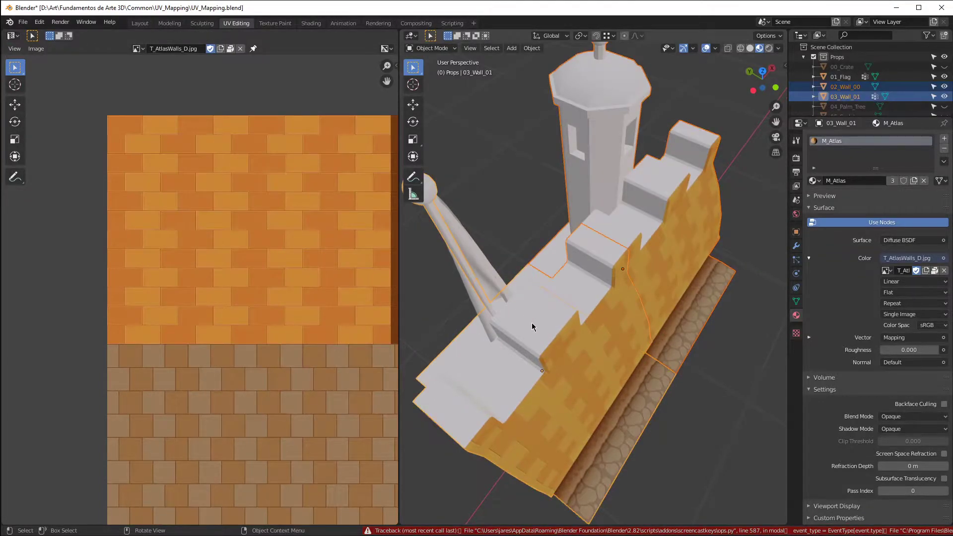
{"action": "key", "text": "Tab"}
{"action": "left_click", "coordinate": [479, 397]}
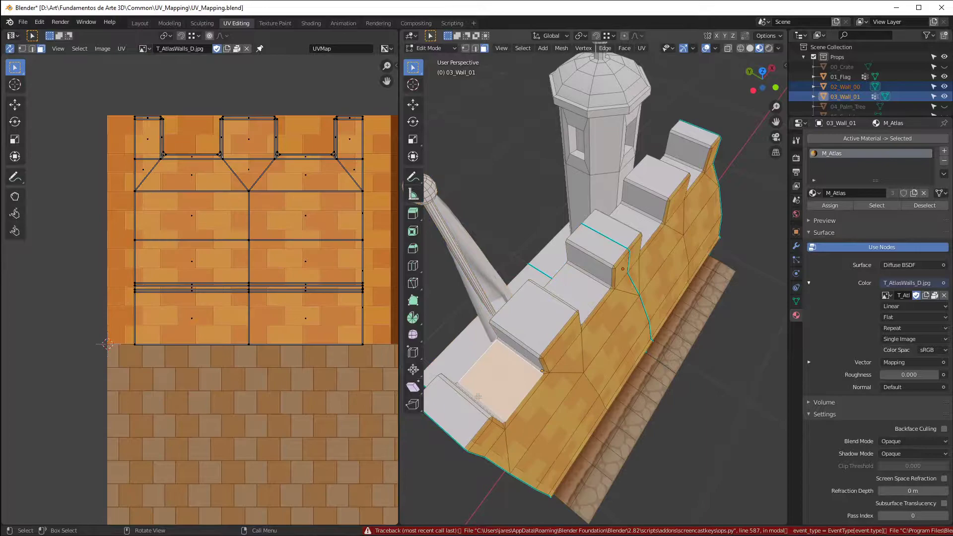
{"action": "left_click", "coordinate": [462, 407]}
Step: Add the linked battlement top faces of 02_Wall_00 to the selection
{"action": "mouse_move", "coordinate": [474, 399]}
{"action": "middle_mouse_down"}
{"action": "mouse_move", "coordinate": [554, 303]}
{"action": "mouse_move", "coordinate": [579, 314]}
{"action": "mouse_move", "coordinate": [420, 337]}
{"action": "mouse_move", "coordinate": [695, 323]}
{"action": "mouse_move", "coordinate": [667, 316]}
{"action": "middle_mouse_up"}
{"action": "key", "text": "z"}
{"action": "left_click", "coordinate": [481, 351]}
{"action": "scroll", "coordinate": [486, 349], "scroll_direction": "down", "scroll_amount": 2}
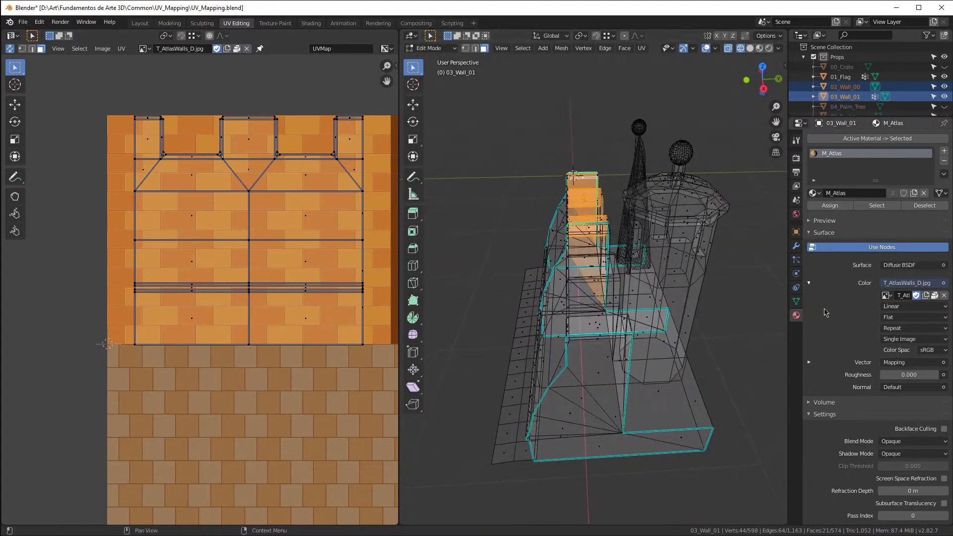
{"action": "key", "text": "z"}
{"action": "left_click", "coordinate": [719, 316]}
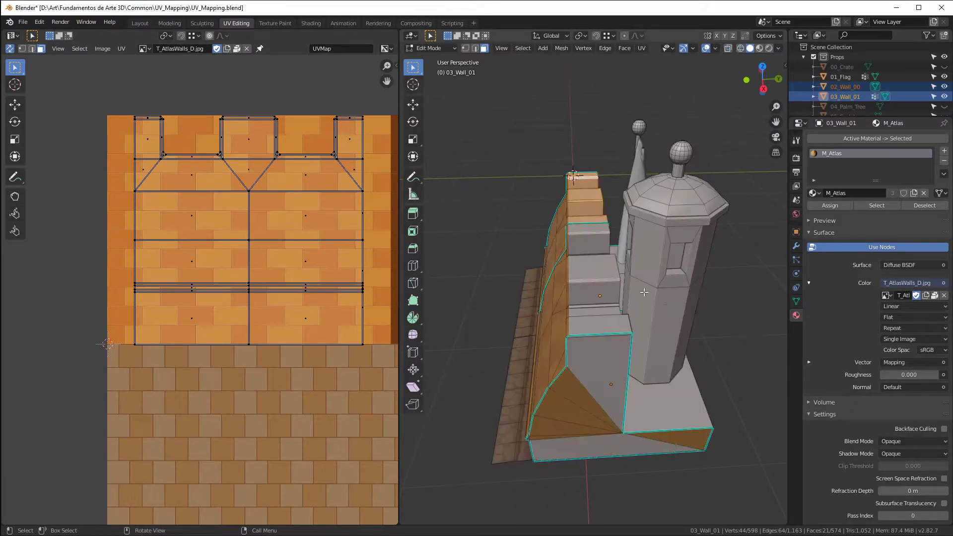
{"action": "scroll", "coordinate": [617, 316], "scroll_direction": "up", "scroll_amount": 4}
{"action": "key", "text": "l"}
{"action": "middle_click_drag", "start_coordinate": [591, 312], "coordinate": [676, 358]}
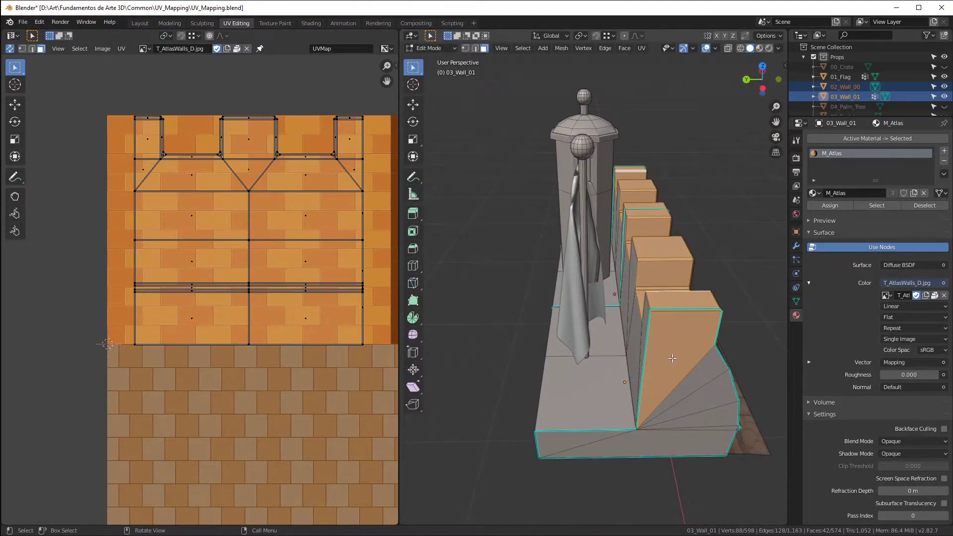
Step: Deselect the end faces of both walls with Circle Select in a wireframe side view, then return to solid shading
{"action": "key", "text": "KP_3"}
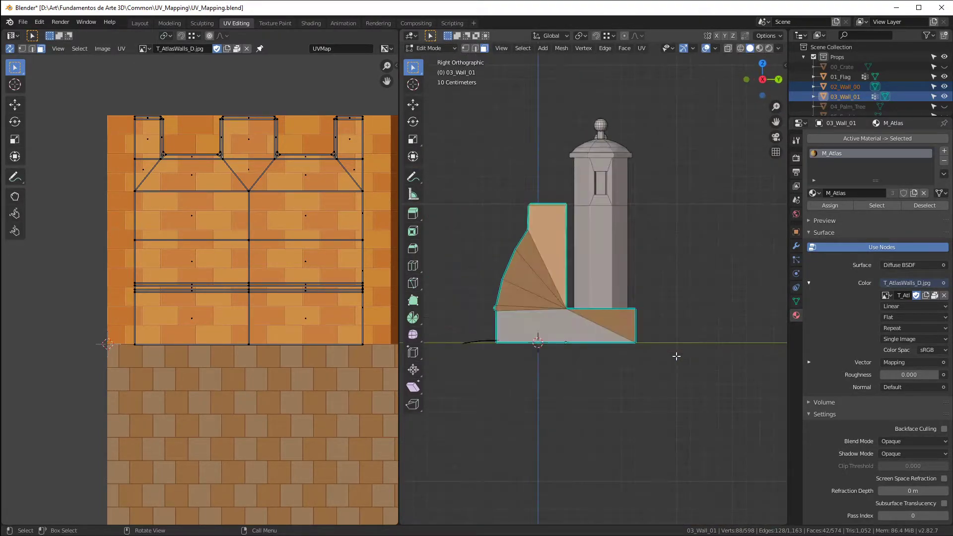
{"action": "left_click", "coordinate": [498, 304]}
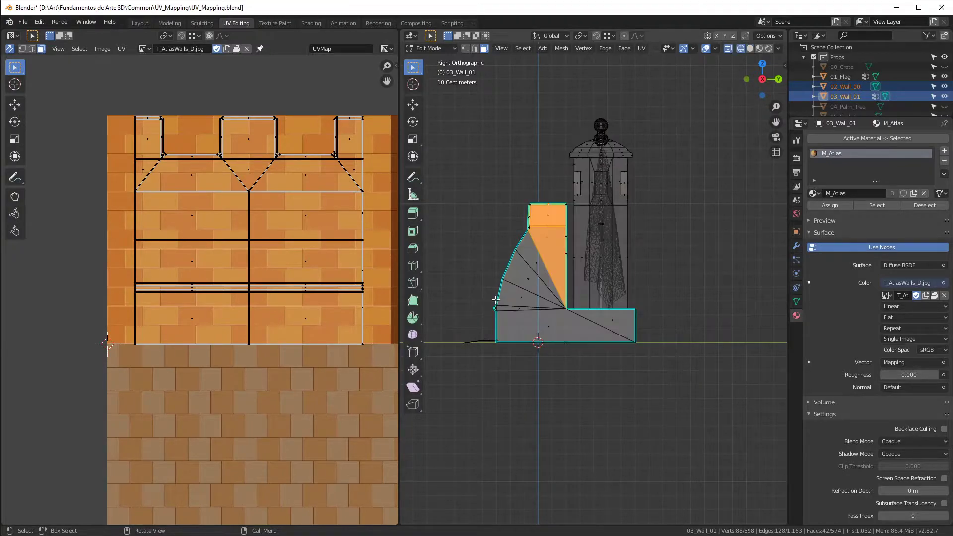
{"action": "key", "text": "c"}
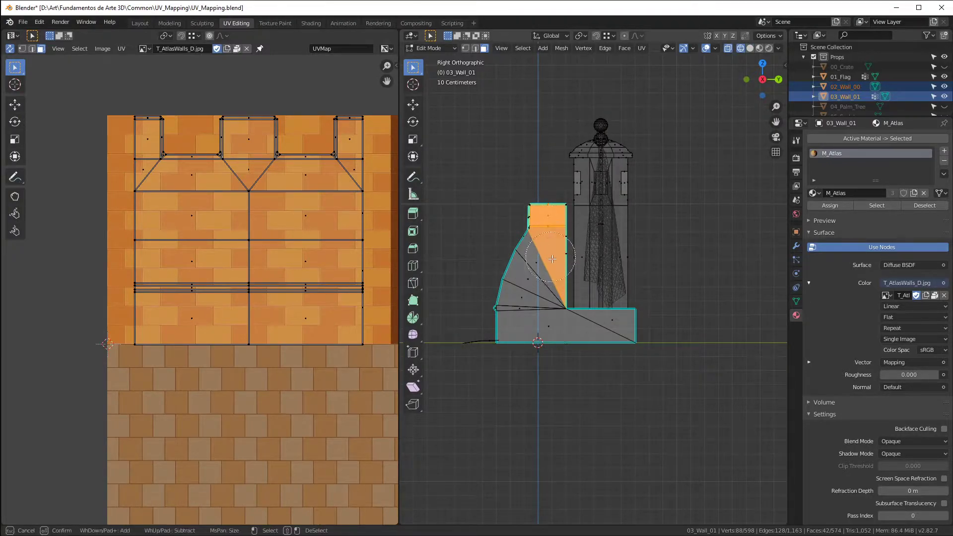
{"action": "key", "text": "Escape"}
{"action": "mouse_move", "coordinate": [546, 254]}
{"action": "middle_mouse_down"}
{"action": "mouse_move", "coordinate": [774, 295]}
{"action": "mouse_move", "coordinate": [687, 287]}
{"action": "mouse_move", "coordinate": [476, 295]}
{"action": "mouse_move", "coordinate": [707, 294]}
{"action": "mouse_move", "coordinate": [638, 330]}
{"action": "middle_mouse_up"}
{"action": "key", "text": "z"}
{"action": "left_click", "coordinate": [517, 296]}
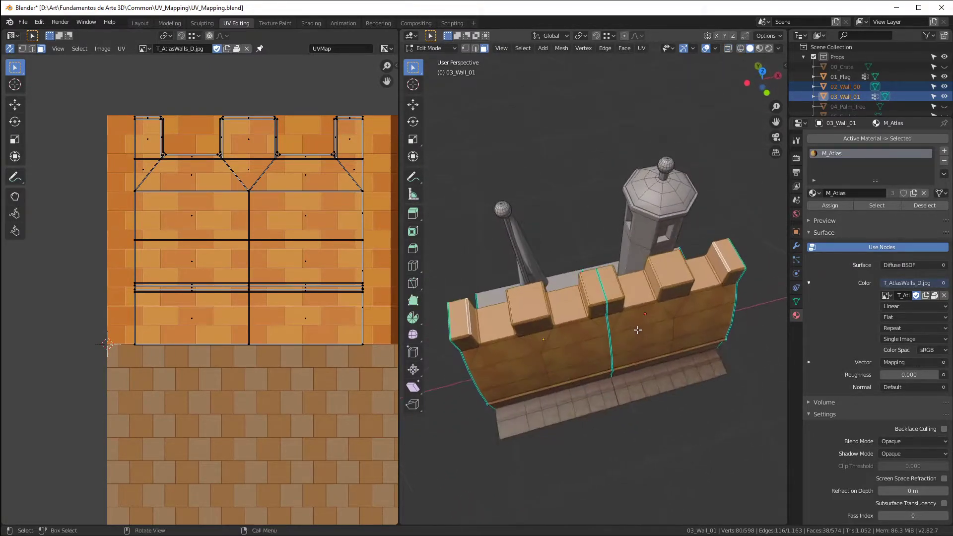
Step: Unwrap the selected battlement top faces of both walls
{"action": "scroll", "coordinate": [617, 316], "scroll_direction": "down", "scroll_amount": 3}
{"action": "middle_click_drag", "start_coordinate": [574, 308], "coordinate": [599, 267]}
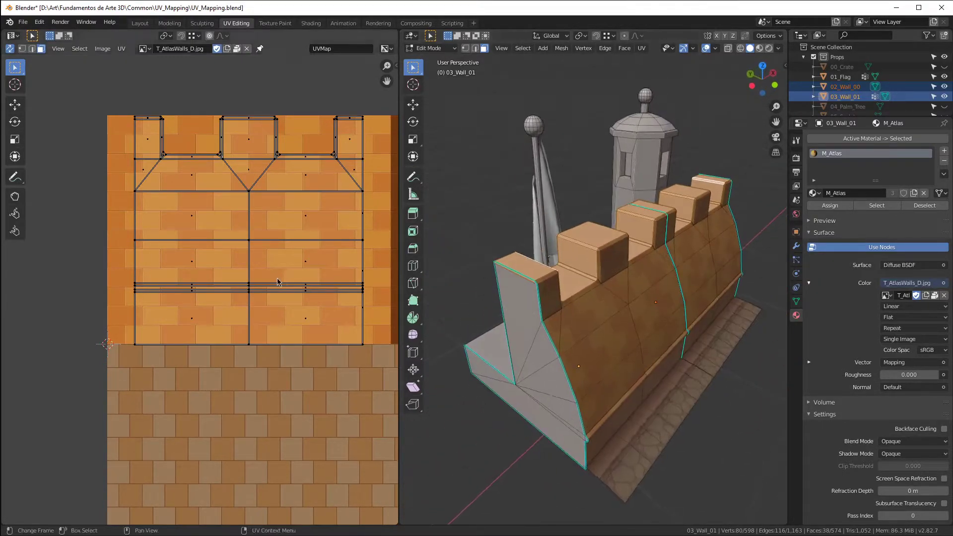
{"action": "scroll", "coordinate": [316, 282], "scroll_direction": "down", "scroll_amount": 6}
{"action": "scroll", "coordinate": [317, 281], "scroll_direction": "up", "scroll_amount": 3}
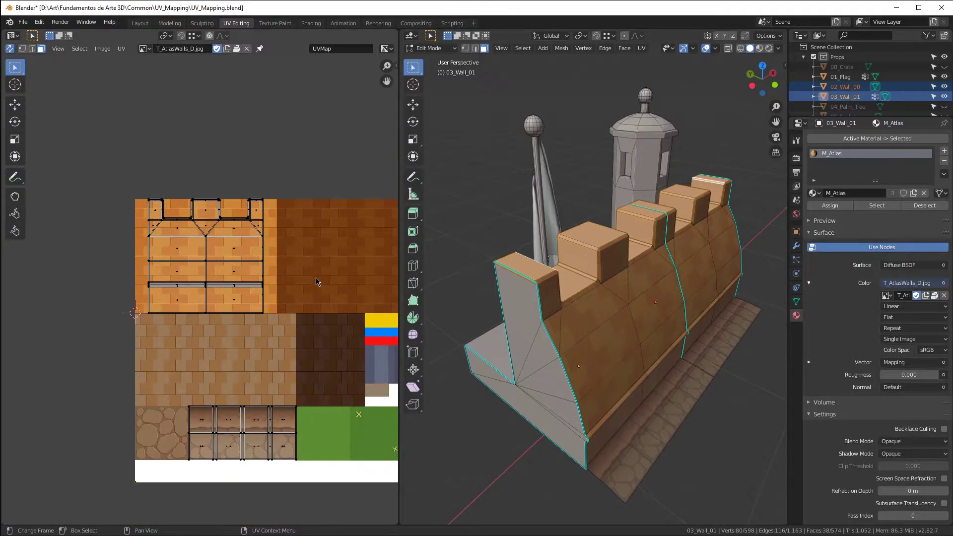
{"action": "middle_click_drag", "start_coordinate": [633, 260], "coordinate": [654, 272]}
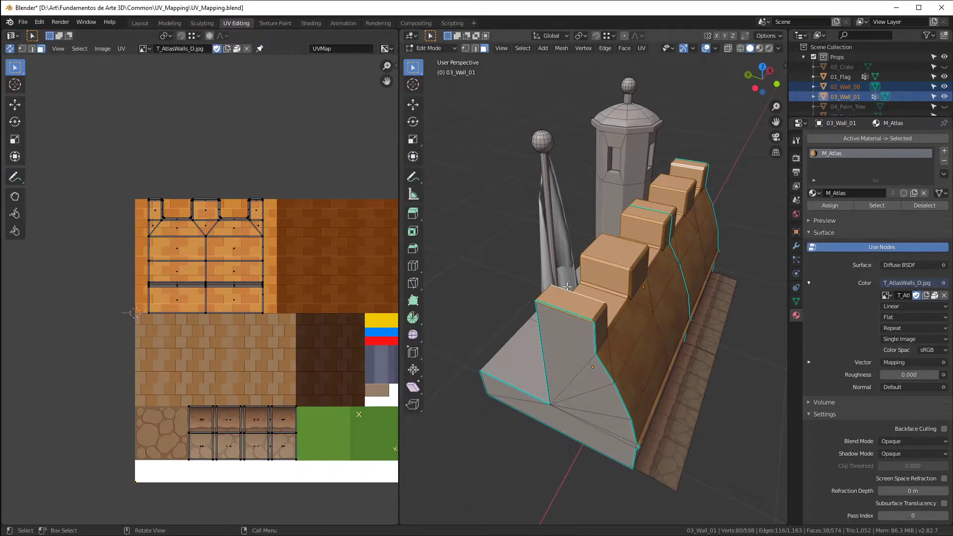
{"action": "key", "text": "u"}
{"action": "left_click", "coordinate": [608, 252]}
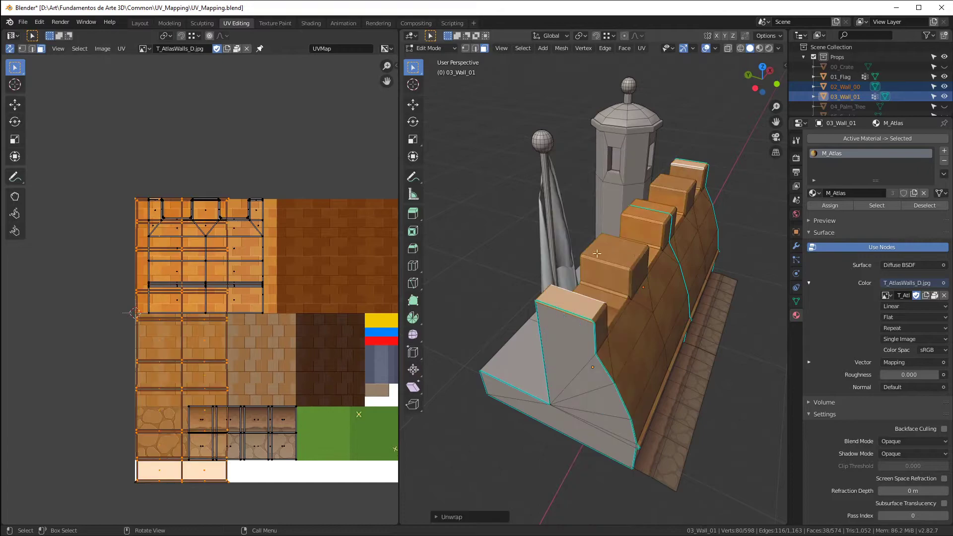
Step: Move the unwrapped top strips off the texture into the empty space beside the atlas
{"action": "middle_click_drag", "start_coordinate": [598, 276], "coordinate": [615, 278]}
{"action": "scroll", "coordinate": [182, 318], "scroll_direction": "down", "scroll_amount": 2}
{"action": "scroll", "coordinate": [183, 319], "scroll_direction": "up", "scroll_amount": 2}
{"action": "key", "text": "g"}
{"action": "left_click", "coordinate": [70, 314]}
{"action": "middle_click_drag", "start_coordinate": [100, 275], "coordinate": [214, 271]}
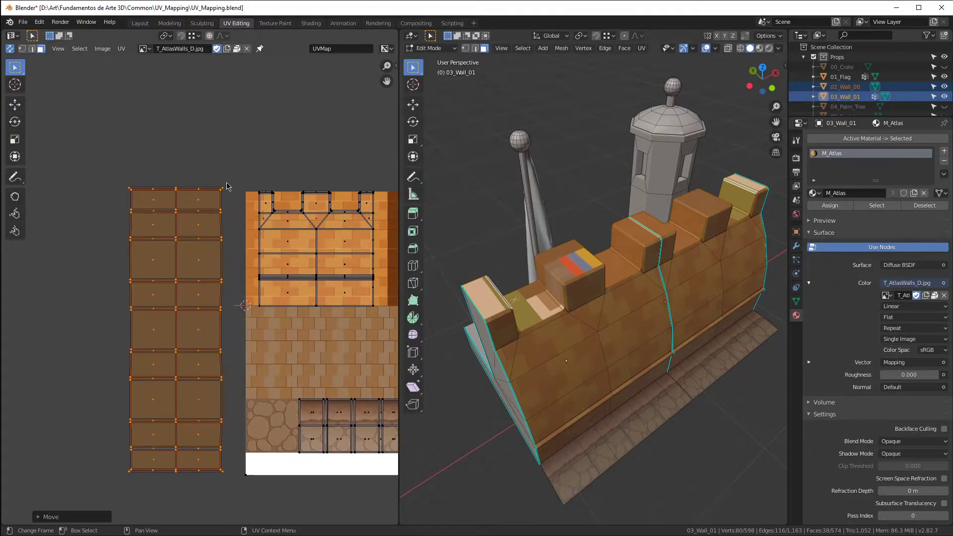
Step: Turn off UV sync selection and straighten the vertical edges of the top strips by scaling each vertex column flat along X
{"action": "left_click", "coordinate": [9, 48]}
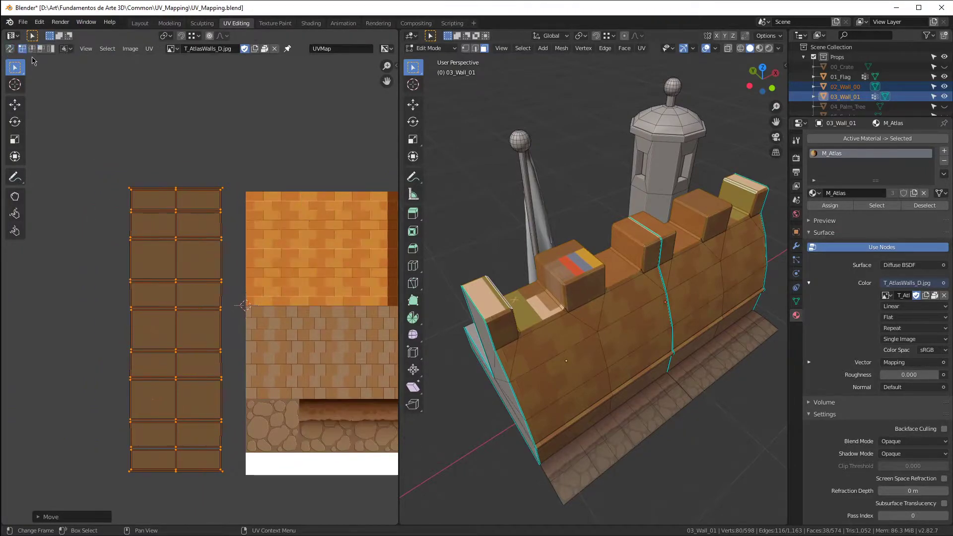
{"action": "left_click_drag", "start_coordinate": [116, 174], "coordinate": [153, 510]}
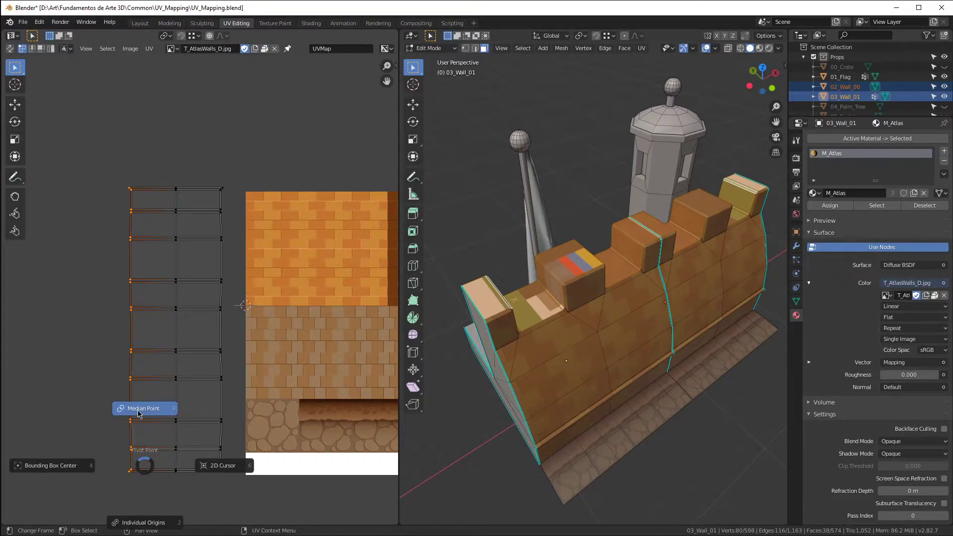
{"action": "left_click", "coordinate": [140, 416]}
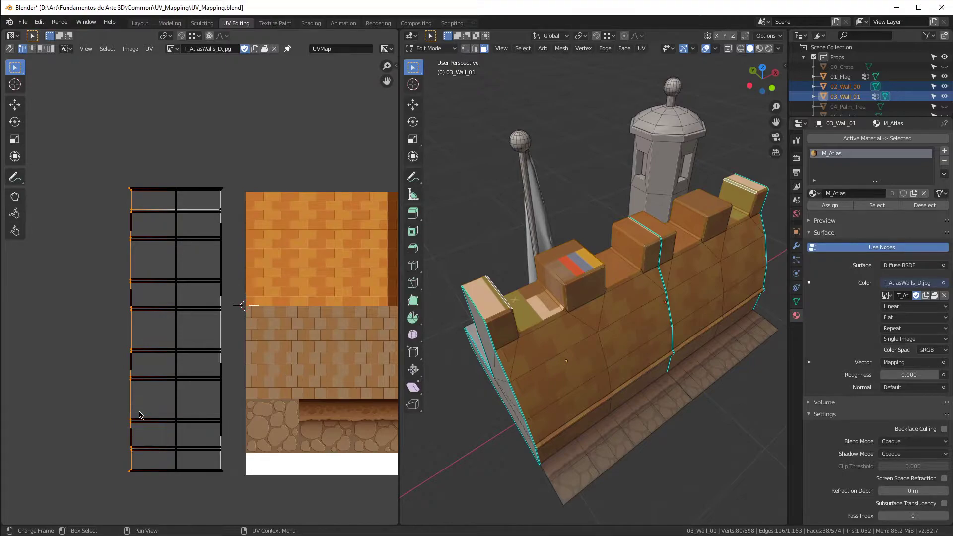
{"action": "key", "text": "s"}
{"action": "key", "text": "x"}
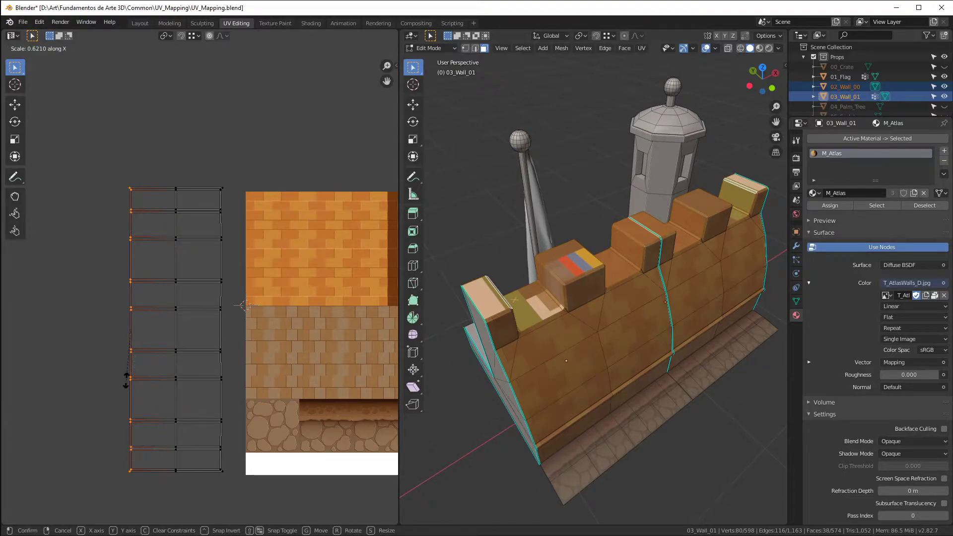
{"action": "key", "text": "Return"}
{"action": "left_click_drag", "start_coordinate": [172, 173], "coordinate": [193, 504]}
{"action": "left_click_drag", "start_coordinate": [197, 180], "coordinate": [241, 525]}
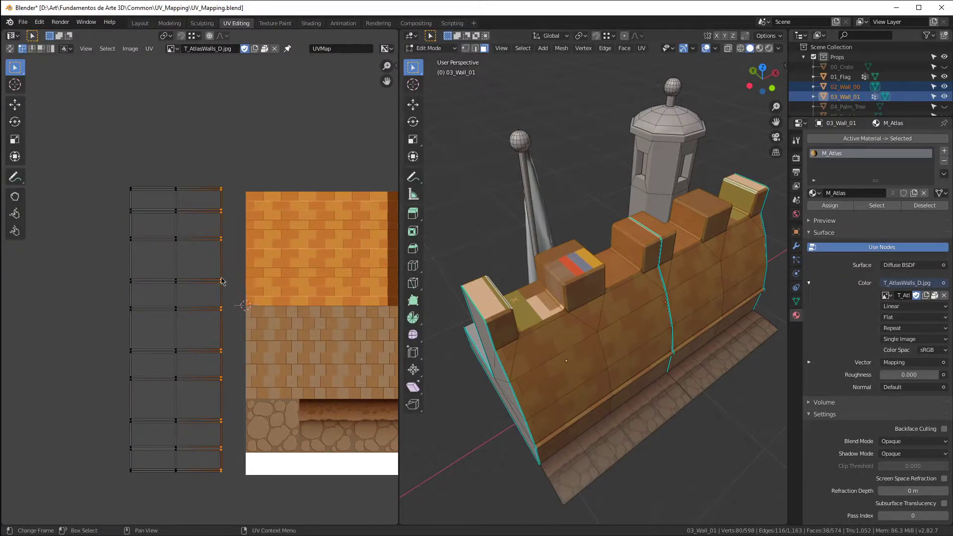
Step: Turn UV sync selection back on, mirror one wall's top strip horizontally and snap it exactly over the other strip
{"action": "left_click", "coordinate": [10, 48]}
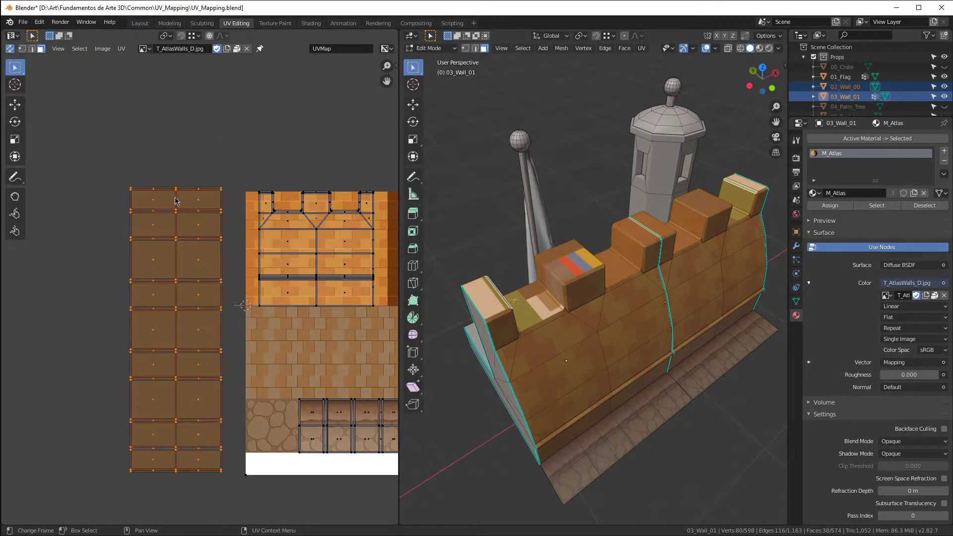
{"action": "left_click", "coordinate": [192, 179]}
{"action": "left_click_drag", "start_coordinate": [186, 171], "coordinate": [220, 518]}
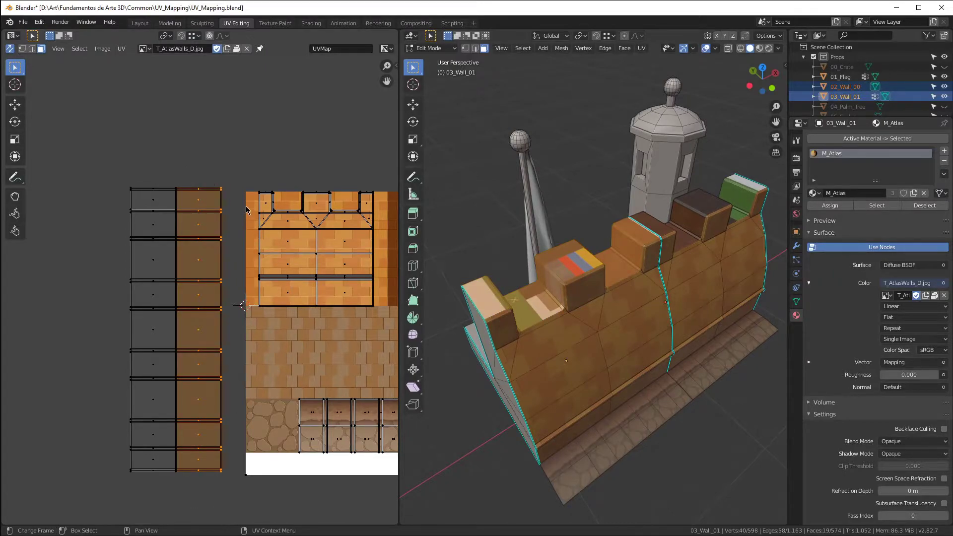
{"action": "key", "text": "s"}
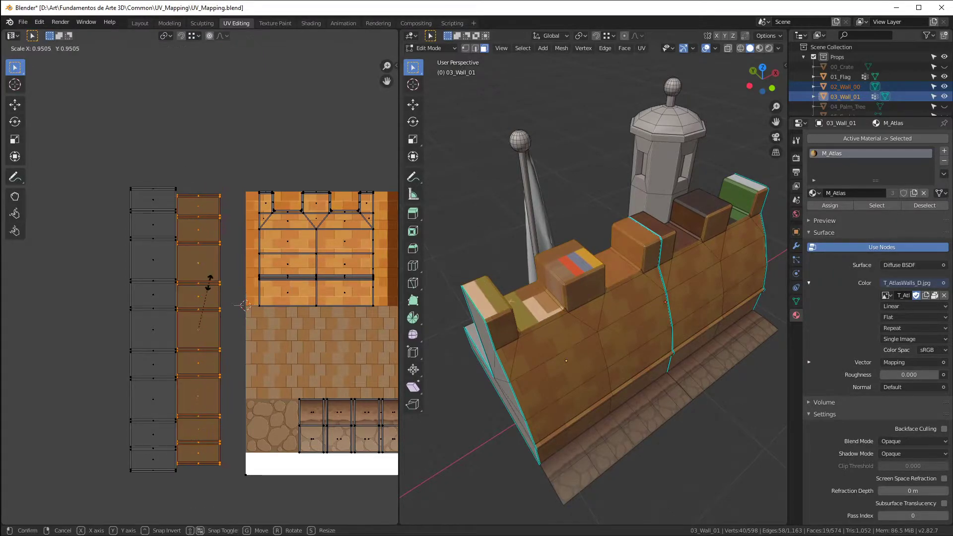
{"action": "left_click", "coordinate": [209, 287]}
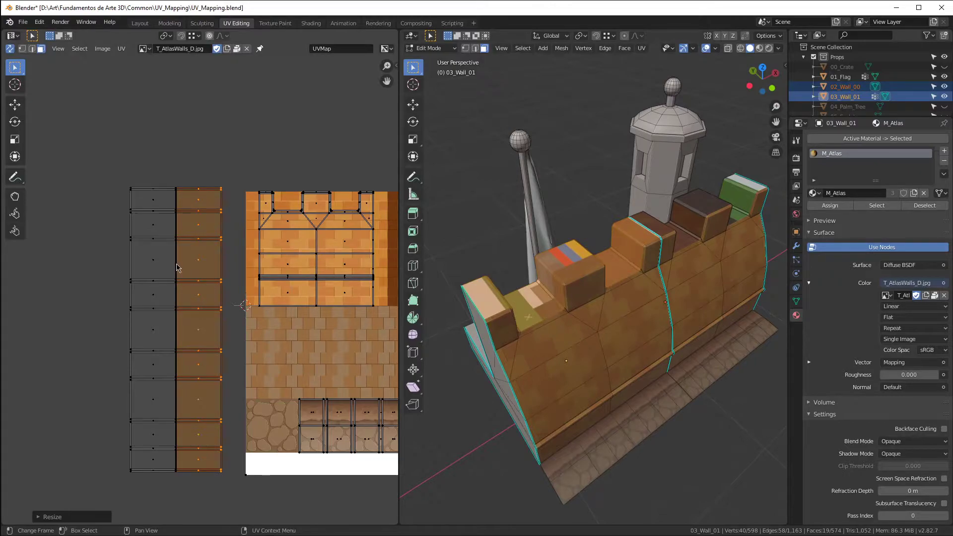
{"action": "key", "text": "g"}
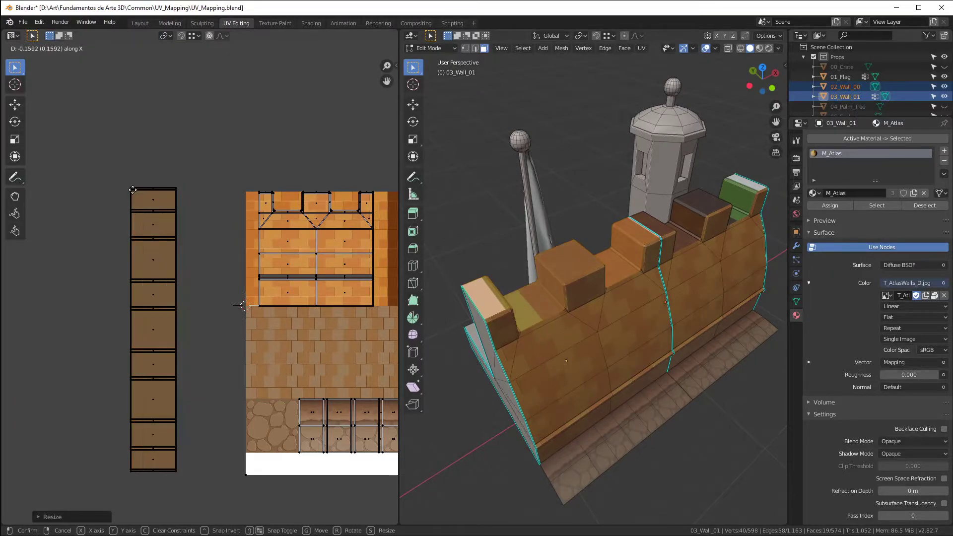
{"action": "left_click", "coordinate": [131, 264]}
Step: Select both stacked top strips and rotate them 90 degrees so they lie horizontally
{"action": "left_click_drag", "start_coordinate": [113, 161], "coordinate": [184, 495]}
{"action": "scroll", "coordinate": [174, 322], "scroll_direction": "down", "scroll_amount": 2}
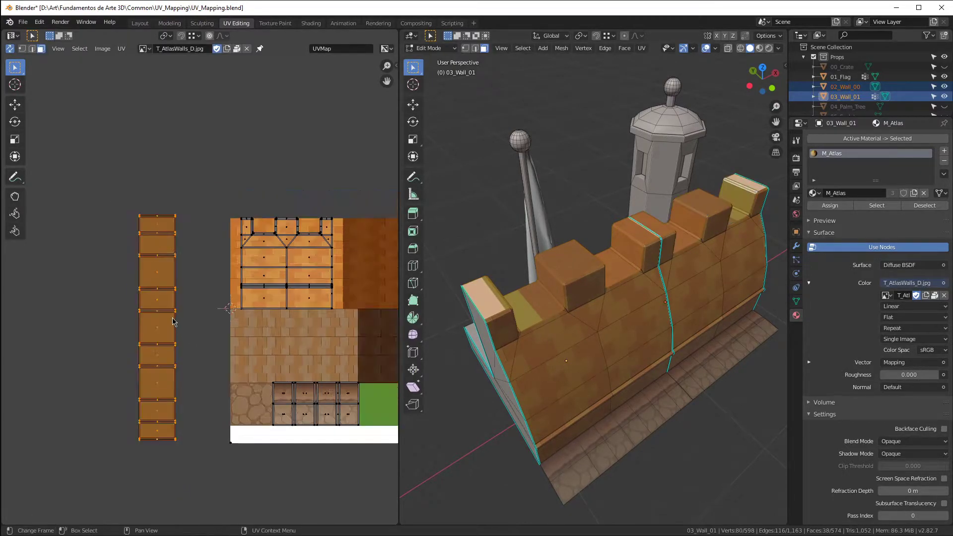
{"action": "scroll", "coordinate": [181, 268], "scroll_direction": "up", "scroll_amount": 1}
{"action": "key", "text": "r"}
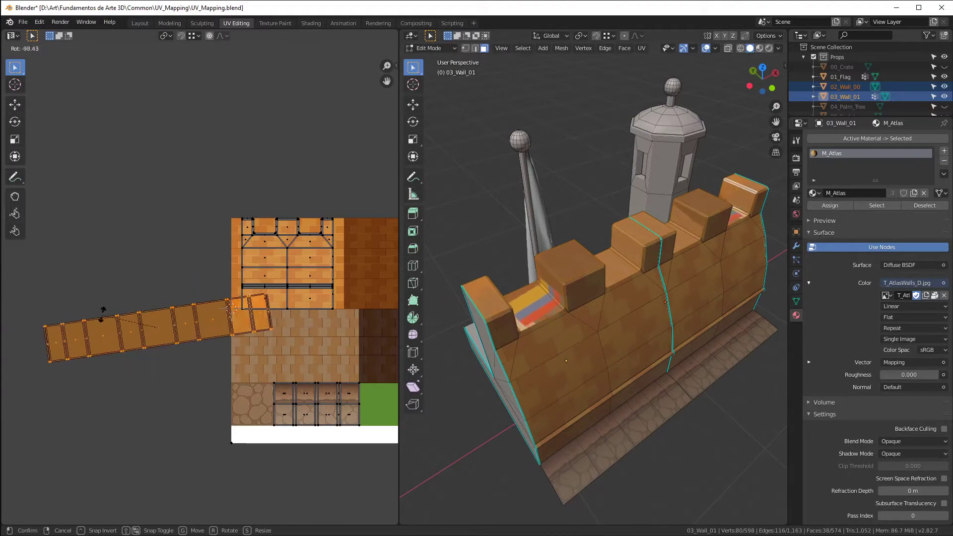
{"action": "type", "text": "90"}
{"action": "key", "text": "Return"}
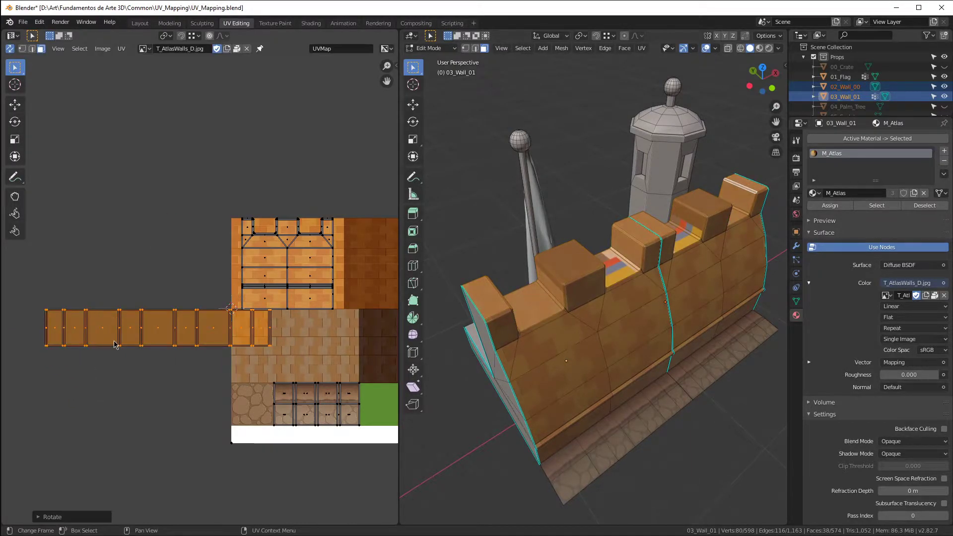
Step: Move the rotated top strips to the upper-left corner of the light orange brick area
{"action": "key", "text": "g"}
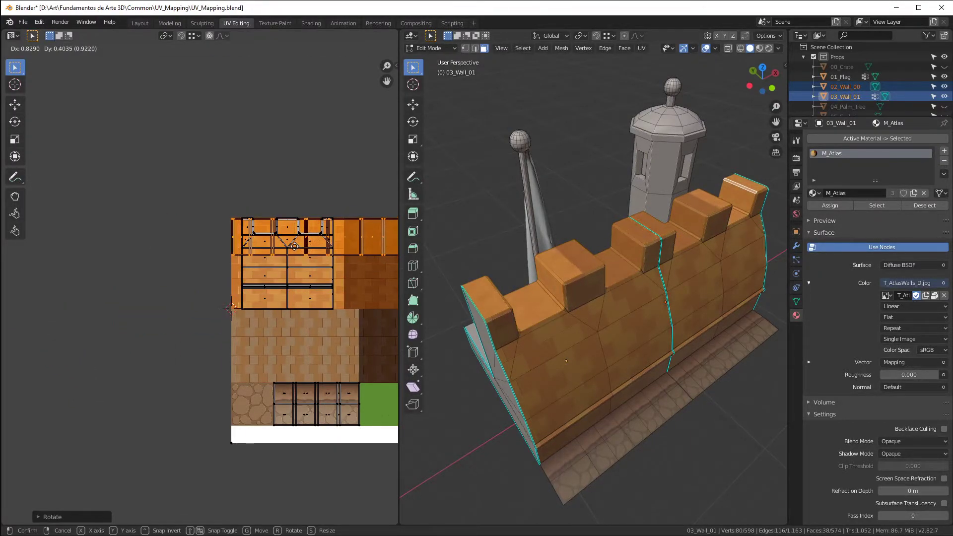
{"action": "left_click", "coordinate": [230, 308]}
{"action": "scroll", "coordinate": [119, 211], "scroll_direction": "up", "scroll_amount": 6}
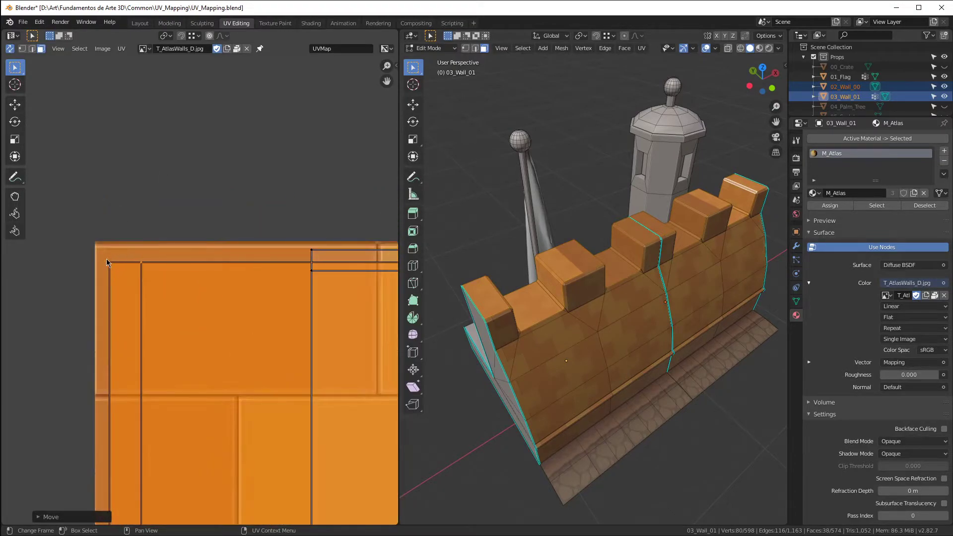
{"action": "scroll", "coordinate": [90, 259], "scroll_direction": "down", "scroll_amount": 5}
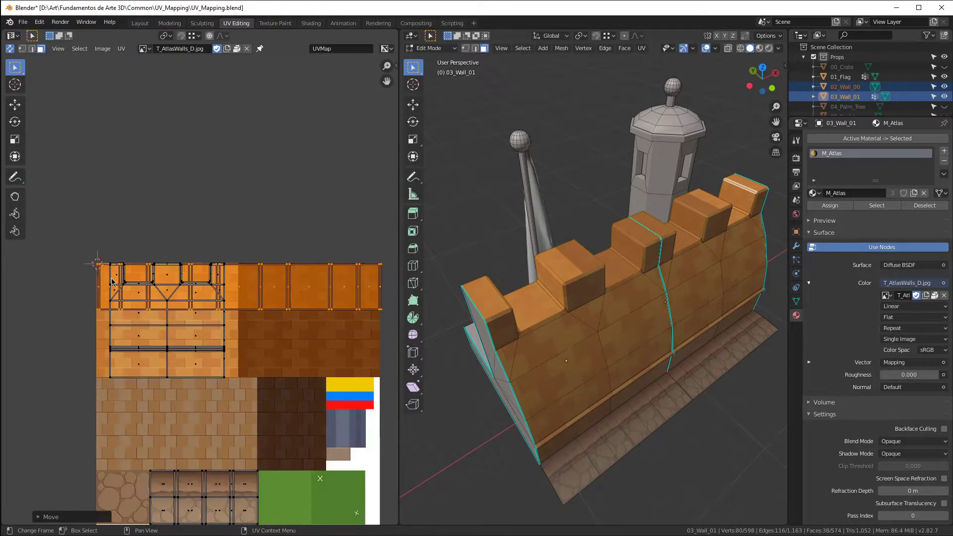
Step: Set the pivot to the 2D cursor and scale the top strips to about 0.45 to fit the light bricks
{"action": "key", "text": "period"}
{"action": "left_click", "coordinate": [230, 284]}
{"action": "key", "text": "s"}
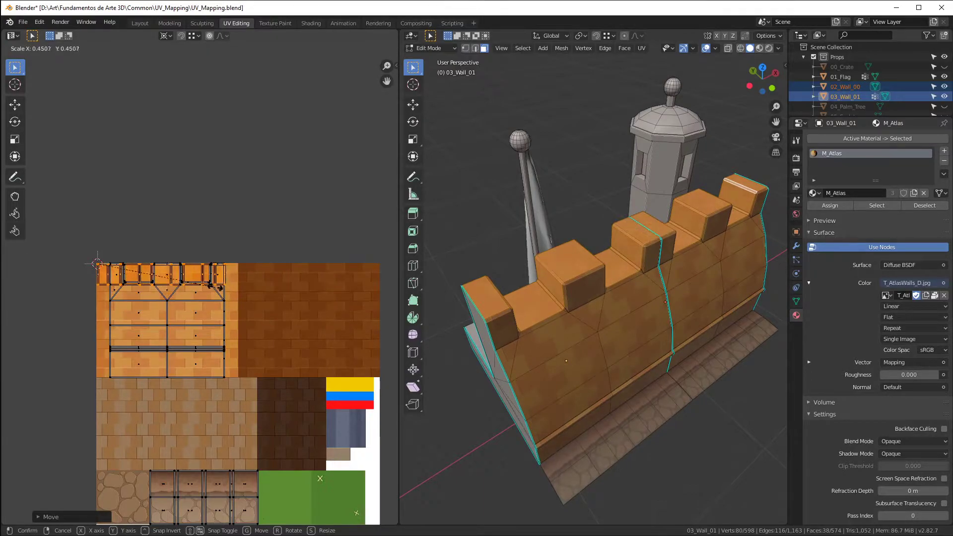
{"action": "left_click", "coordinate": [217, 289]}
Step: Examine how the top strips fit the brick rows and annotate a line along the battlement tops
{"action": "scroll", "coordinate": [109, 343], "scroll_direction": "down", "scroll_amount": 2}
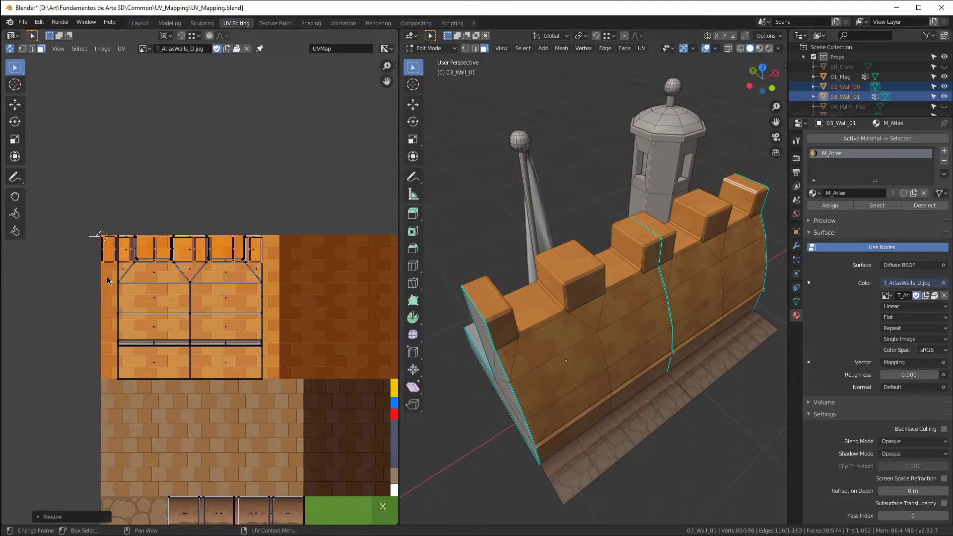
{"action": "scroll", "coordinate": [286, 264], "scroll_direction": "up", "scroll_amount": 2}
{"action": "scroll", "coordinate": [293, 263], "scroll_direction": "down", "scroll_amount": 2}
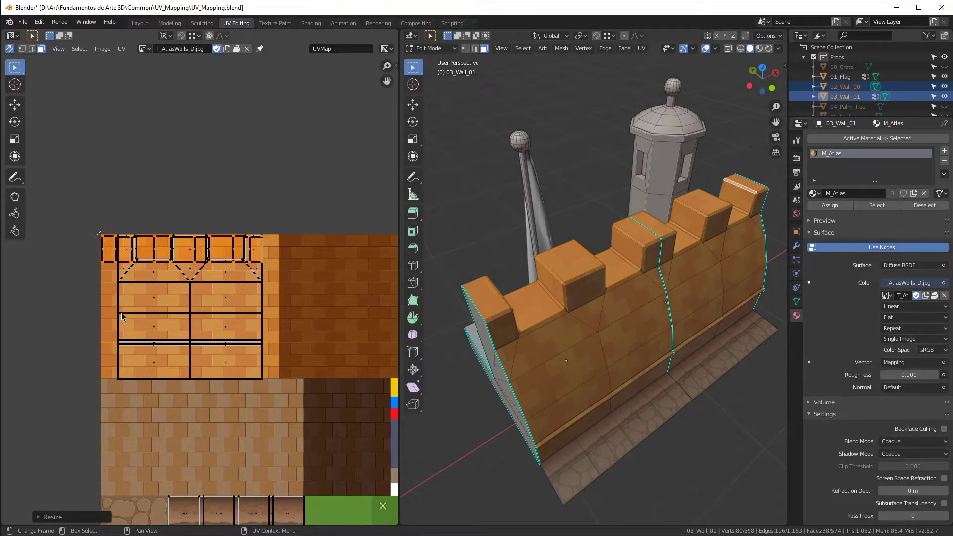
{"action": "scroll", "coordinate": [126, 378], "scroll_direction": "up", "scroll_amount": 2}
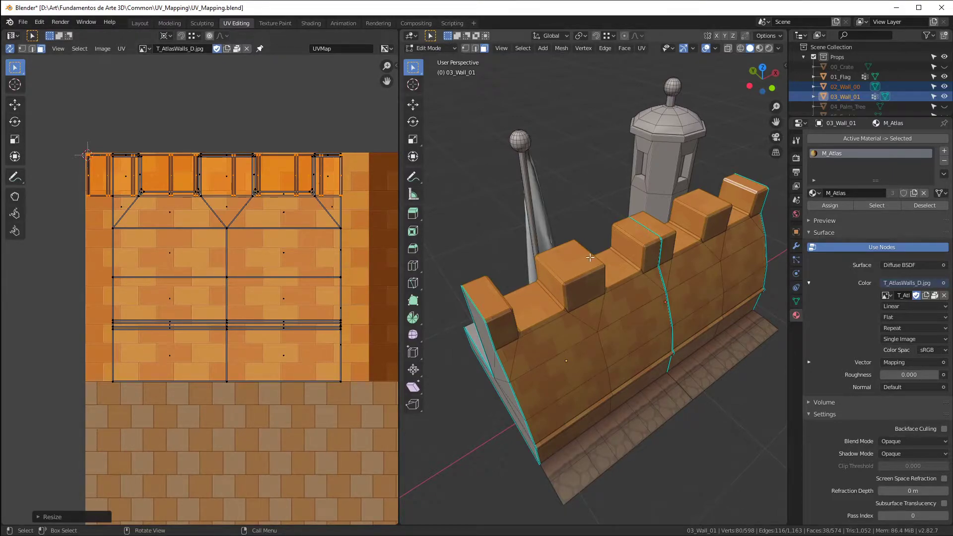
{"action": "left_click_drag", "start_coordinate": [478, 298], "coordinate": [668, 207]}
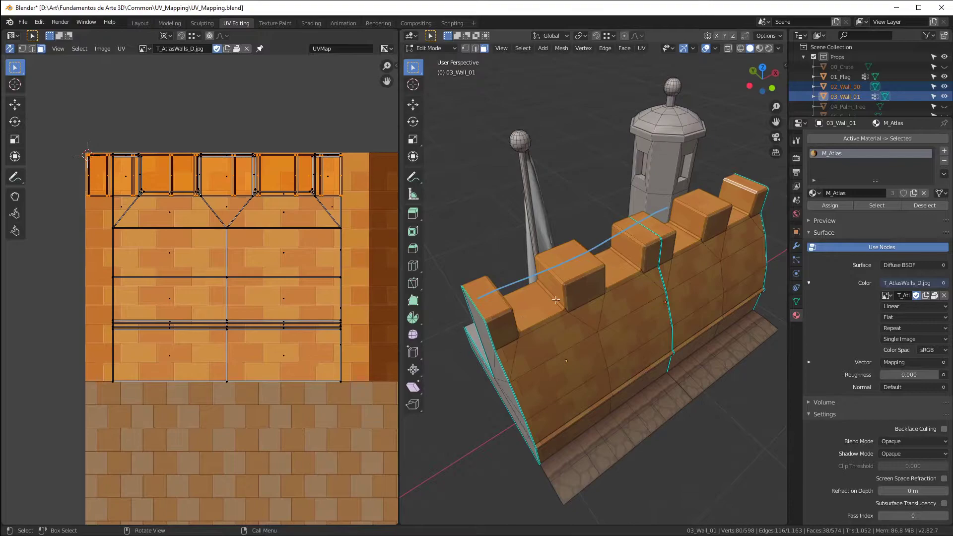
Step: Erase the annotated line and examine how the top bricks meet the front bricks along the battlement edge
{"action": "mouse_move", "coordinate": [551, 272]}
{"action": "left_mouse_down"}
{"action": "mouse_move", "coordinate": [546, 305]}
{"action": "mouse_move", "coordinate": [516, 314]}
{"action": "left_mouse_up"}
{"action": "mouse_move", "coordinate": [475, 298]}
{"action": "right_mouse_down"}
{"action": "mouse_move", "coordinate": [535, 282]}
{"action": "mouse_move", "coordinate": [629, 233]}
{"action": "mouse_move", "coordinate": [549, 288]}
{"action": "mouse_move", "coordinate": [515, 298]}
{"action": "mouse_move", "coordinate": [476, 290]}
{"action": "right_mouse_up"}
{"action": "scroll", "coordinate": [91, 172], "scroll_direction": "up", "scroll_amount": 2}
{"action": "mouse_move", "coordinate": [580, 271]}
{"action": "middle_mouse_down"}
{"action": "mouse_move", "coordinate": [613, 264]}
{"action": "mouse_move", "coordinate": [584, 281]}
{"action": "middle_mouse_up"}
{"action": "scroll", "coordinate": [614, 265], "scroll_direction": "up", "scroll_amount": 4}
{"action": "scroll", "coordinate": [569, 312], "scroll_direction": "down", "scroll_amount": 2}
{"action": "scroll", "coordinate": [561, 342], "scroll_direction": "up", "scroll_amount": 2}
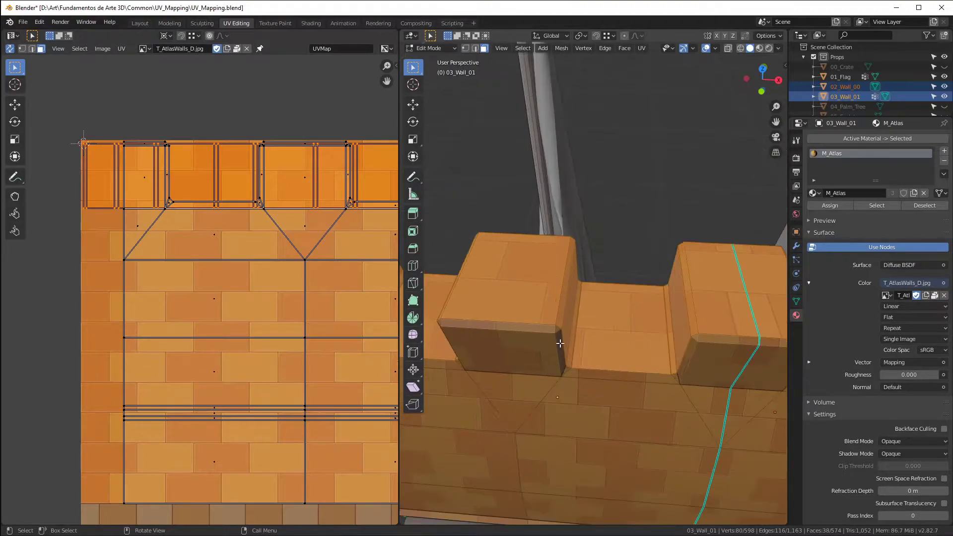
{"action": "scroll", "coordinate": [209, 204], "scroll_direction": "down", "scroll_amount": 1}
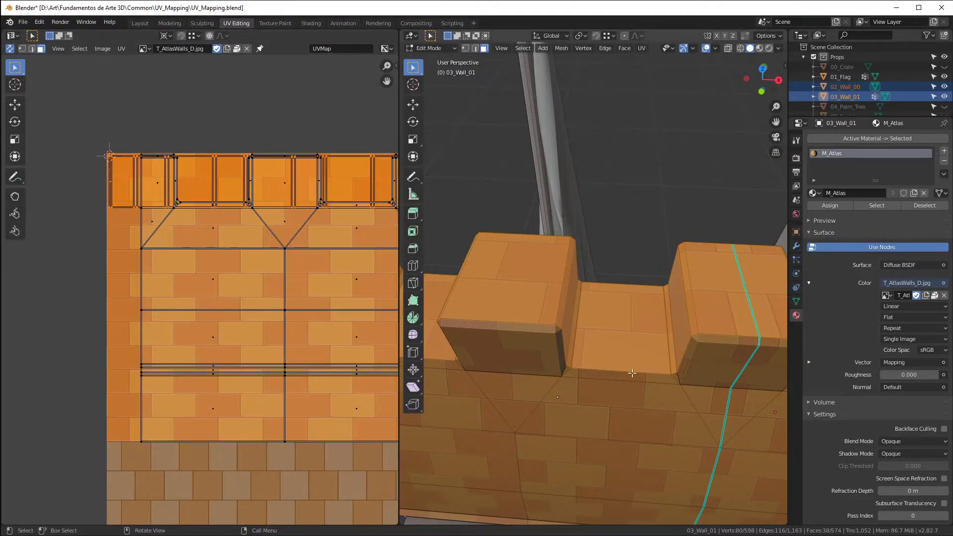
{"action": "scroll", "coordinate": [633, 373], "scroll_direction": "up", "scroll_amount": 2}
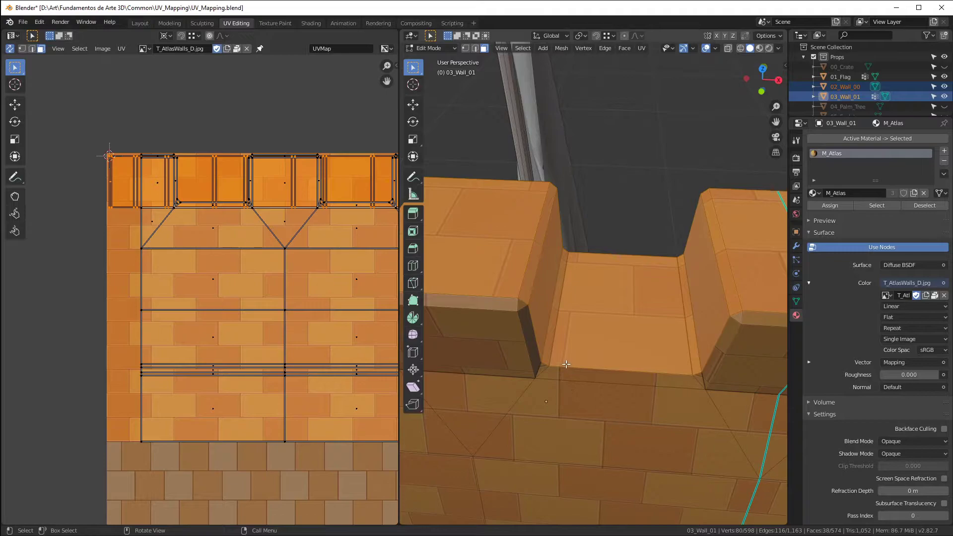
Step: Mark the brick joints along the battlement's front edge with short annotation strokes, compare their alignment and erase the marks
{"action": "left_click_drag", "start_coordinate": [559, 380], "coordinate": [566, 343]}
{"action": "left_click_drag", "start_coordinate": [658, 383], "coordinate": [655, 352]}
{"action": "middle_click_drag", "start_coordinate": [656, 353], "coordinate": [732, 350]}
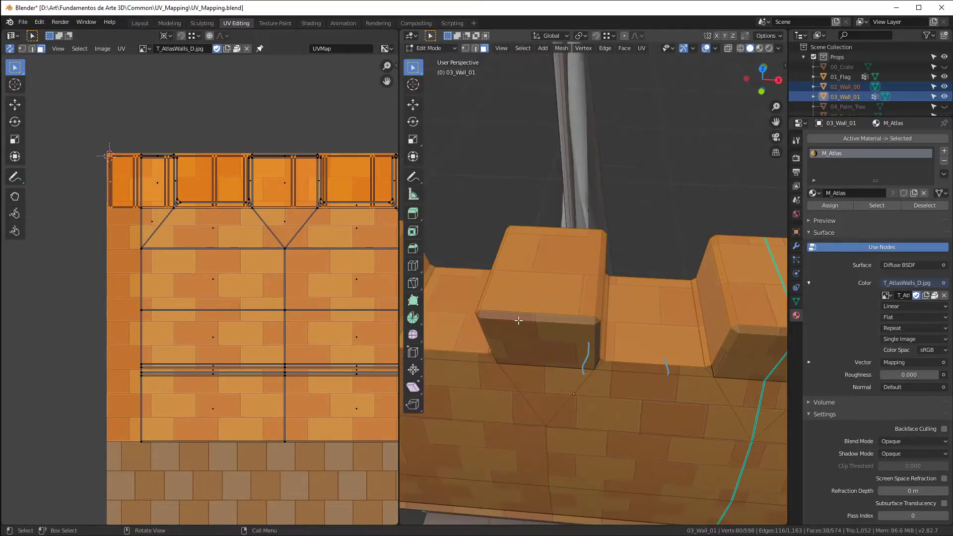
{"action": "left_click_drag", "start_coordinate": [535, 317], "coordinate": [538, 294]}
{"action": "scroll", "coordinate": [529, 303], "scroll_direction": "down", "scroll_amount": 5}
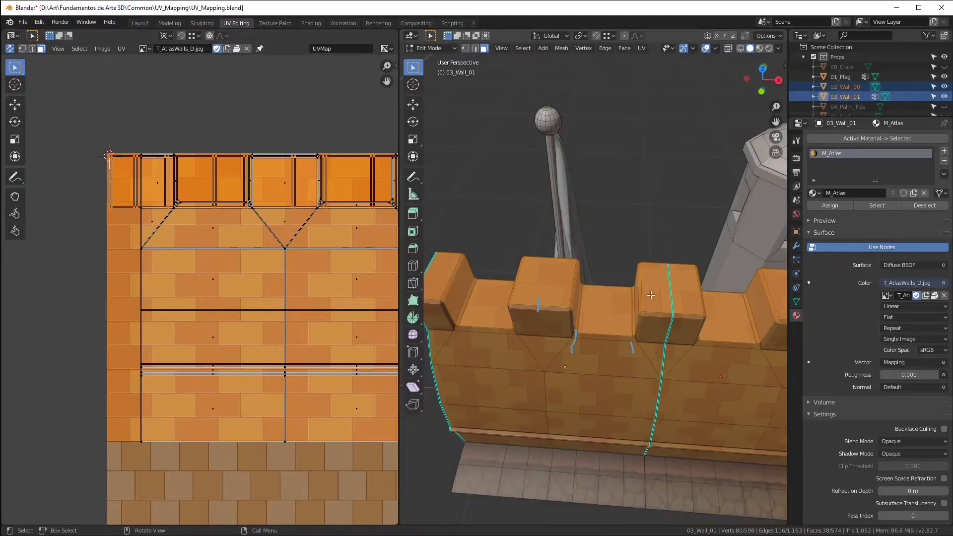
{"action": "scroll", "coordinate": [535, 315], "scroll_direction": "up", "scroll_amount": 3}
{"action": "scroll", "coordinate": [586, 301], "scroll_direction": "down", "scroll_amount": 3}
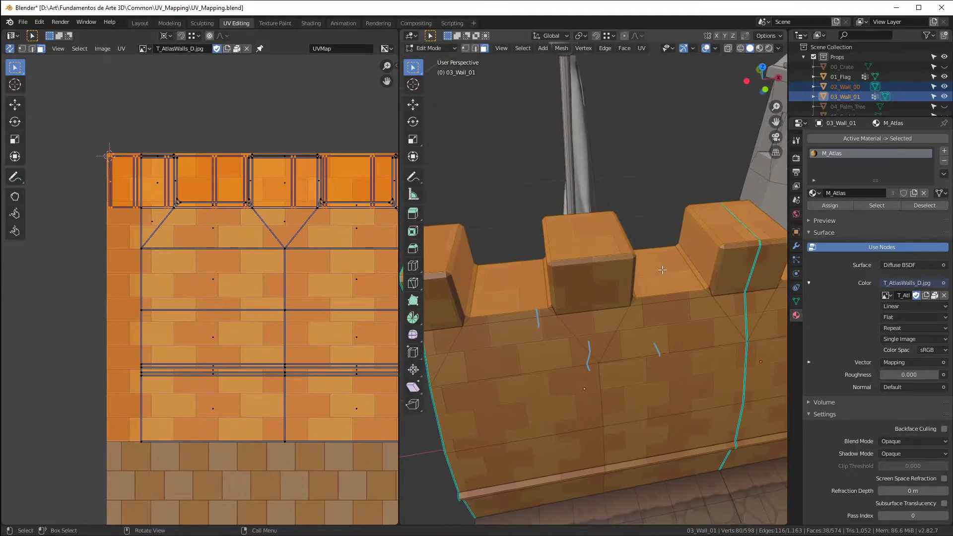
{"action": "scroll", "coordinate": [564, 314], "scroll_direction": "up", "scroll_amount": 3}
{"action": "mouse_move", "coordinate": [565, 315]}
{"action": "left_mouse_down", "text": "ctrl"}
{"action": "mouse_move", "coordinate": [539, 334]}
{"action": "mouse_move", "coordinate": [611, 334]}
{"action": "mouse_move", "coordinate": [581, 329]}
{"action": "mouse_move", "coordinate": [646, 347]}
{"action": "mouse_move", "coordinate": [643, 378]}
{"action": "left_mouse_up", "text": "ctrl"}
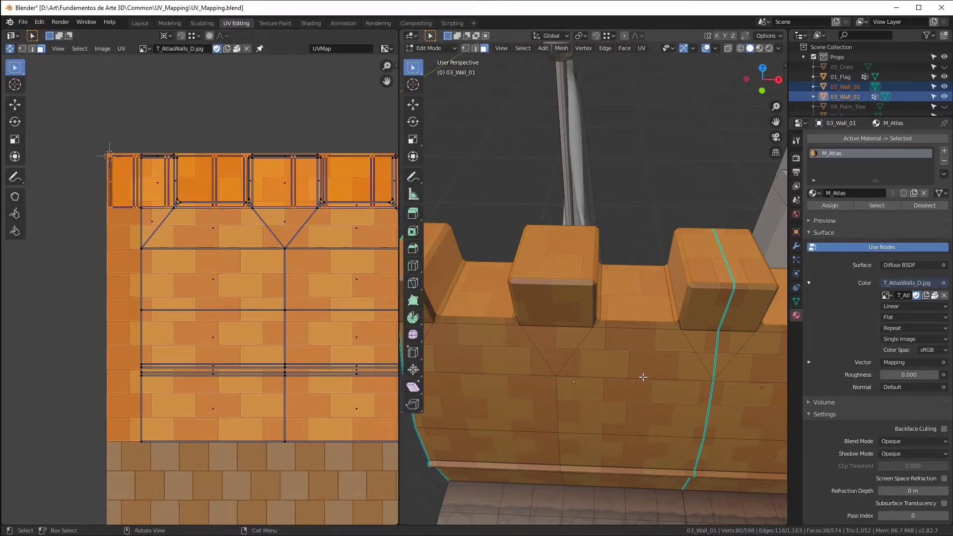
Step: Move the top strips down to the middle of the light brick area, aligning their upper edge with a brick row
{"action": "scroll", "coordinate": [203, 204], "scroll_direction": "down", "scroll_amount": 1}
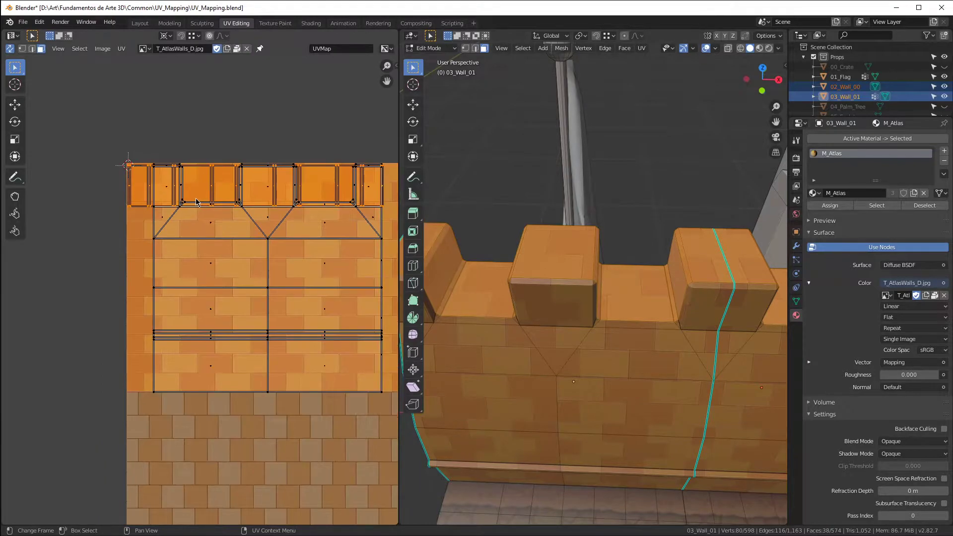
{"action": "key", "text": "g"}
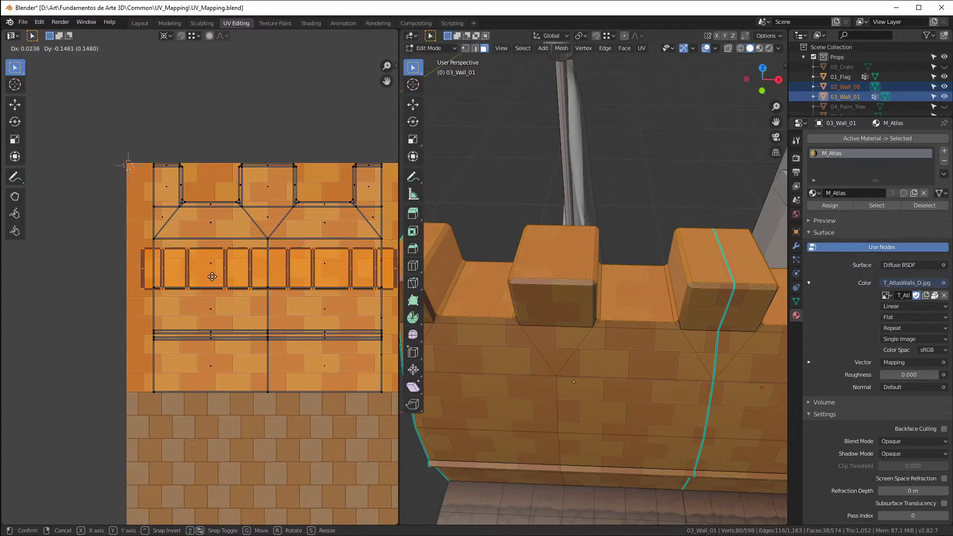
{"action": "left_click", "coordinate": [212, 270]}
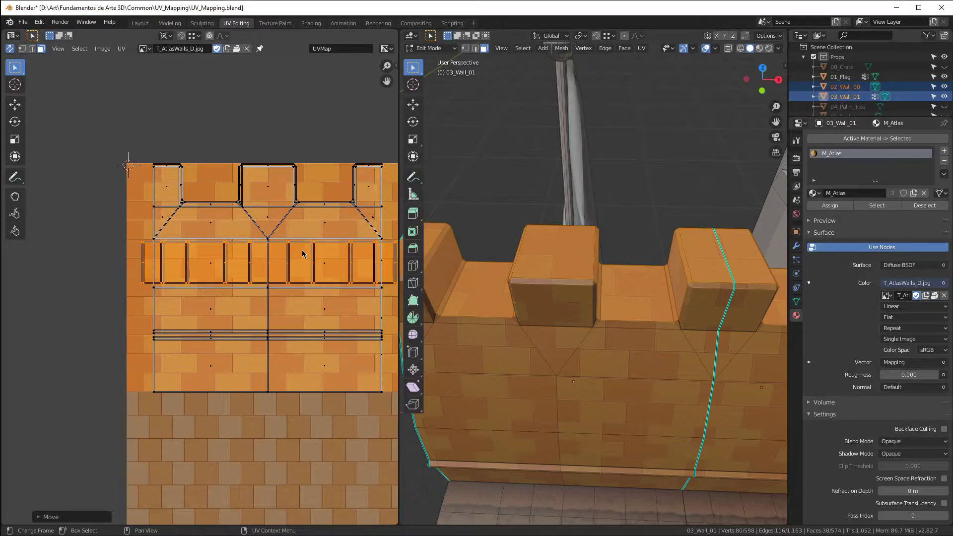
{"action": "key", "text": "g"}
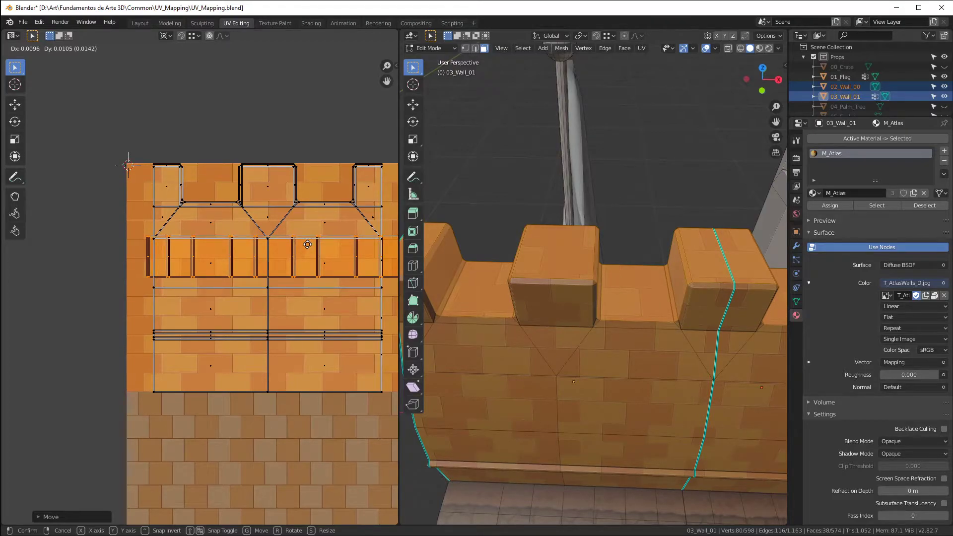
{"action": "left_click", "coordinate": [307, 244]}
Step: Shift the top strips slightly to the left along X while checking the brick joints on the battlement gap
{"action": "scroll", "coordinate": [646, 288], "scroll_direction": "up", "scroll_amount": 5}
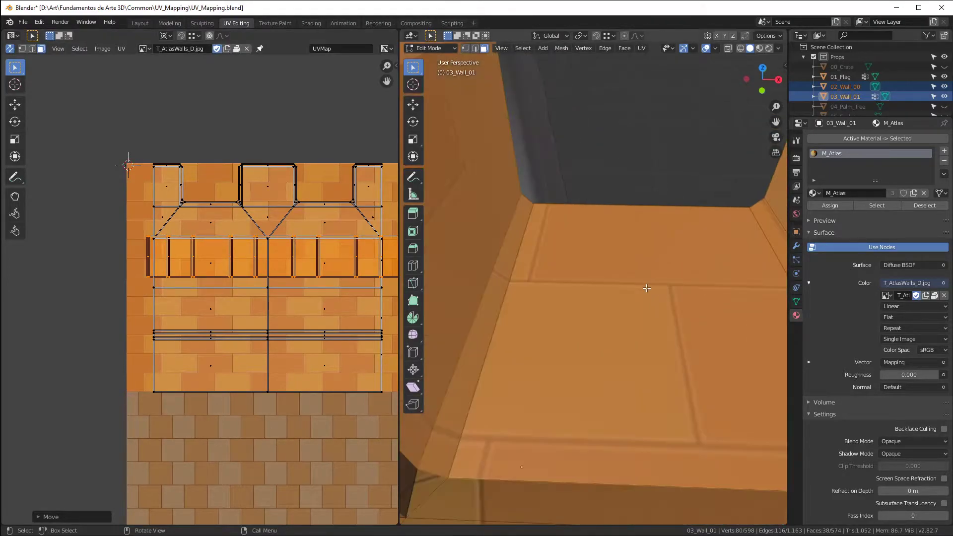
{"action": "scroll", "coordinate": [646, 288], "scroll_direction": "down", "scroll_amount": 3}
{"action": "scroll", "coordinate": [301, 335], "scroll_direction": "up", "scroll_amount": 1}
{"action": "key", "text": "g"}
{"action": "key", "text": "x"}
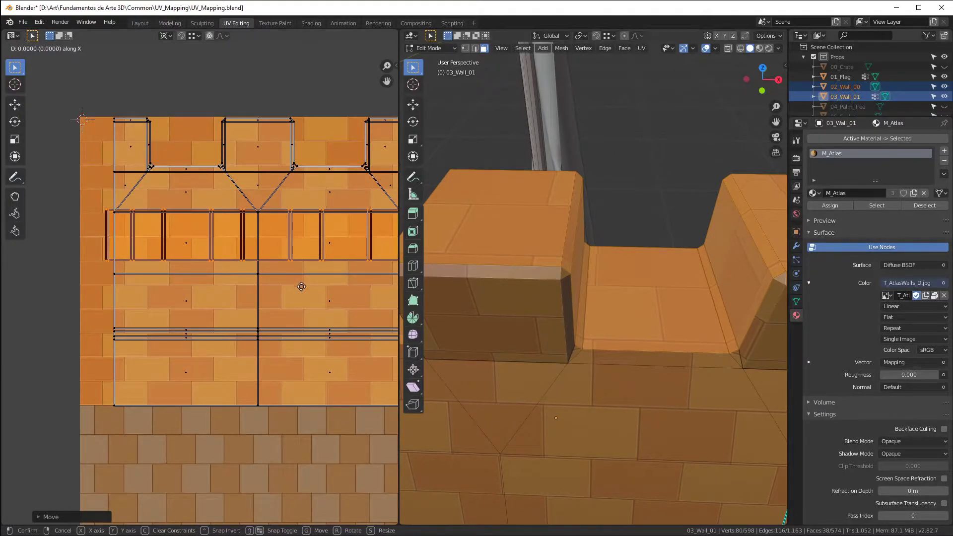
{"action": "left_click", "coordinate": [297, 284]}
Step: Examine the brick alignment on the battlement tops up close and on the whole wall in Object Mode
{"action": "scroll", "coordinate": [288, 263], "scroll_direction": "down", "scroll_amount": 2}
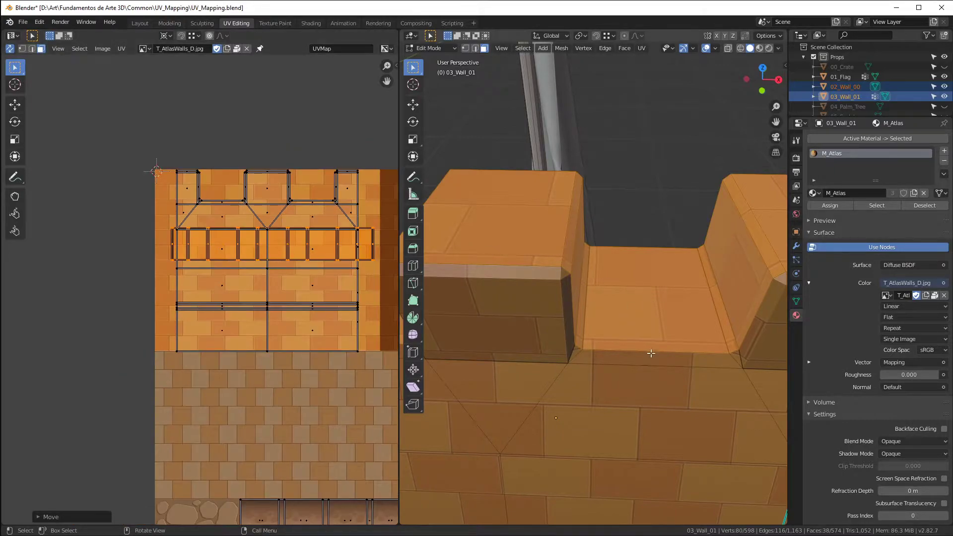
{"action": "middle_click_drag", "start_coordinate": [651, 353], "coordinate": [632, 348]}
{"action": "scroll", "coordinate": [632, 348], "scroll_direction": "up", "scroll_amount": 2}
{"action": "scroll", "coordinate": [632, 348], "scroll_direction": "down", "scroll_amount": 4}
{"action": "middle_click_drag", "start_coordinate": [639, 311], "coordinate": [527, 318]}
{"action": "key", "text": "Tab"}
{"action": "scroll", "coordinate": [615, 353], "scroll_direction": "down", "scroll_amount": 4}
{"action": "scroll", "coordinate": [618, 322], "scroll_direction": "down", "scroll_amount": 1}
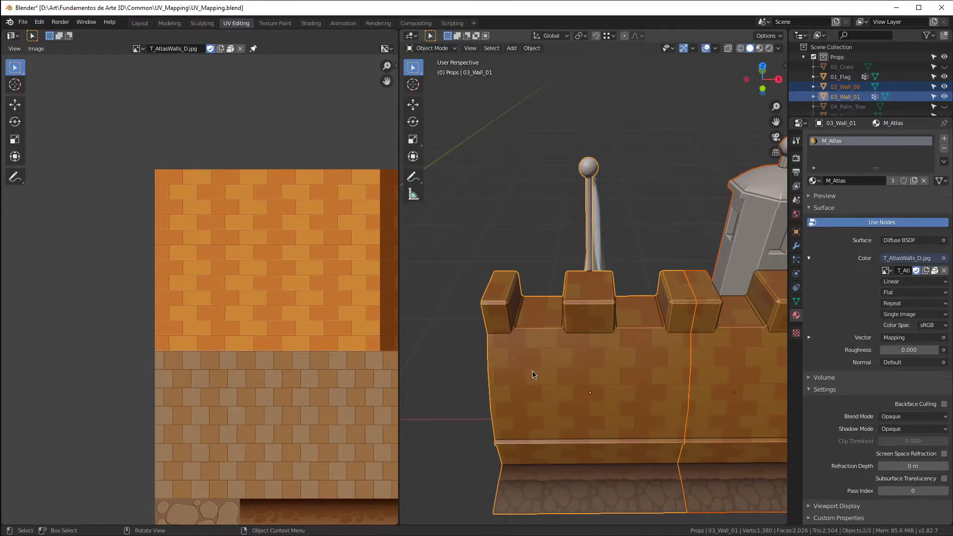
{"action": "middle_click_drag", "start_coordinate": [581, 368], "coordinate": [662, 313]}
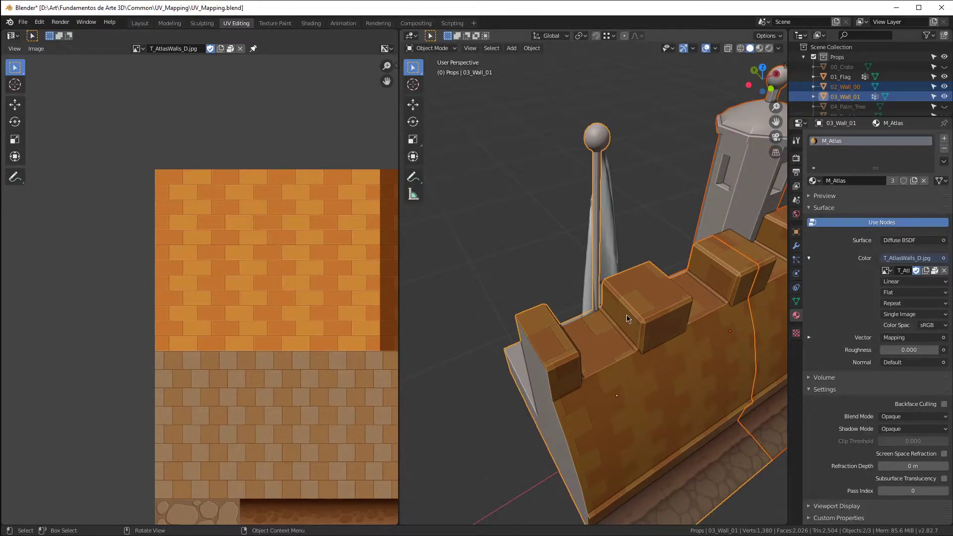
Step: Return to Edit Mode and place the 2D cursor at the upper-left corner of the top strips
{"action": "key", "text": "Tab"}
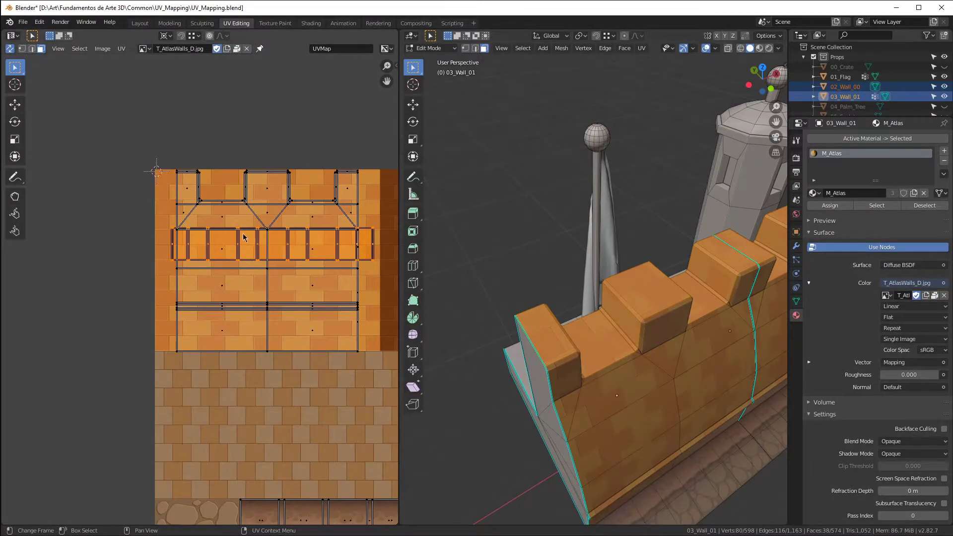
{"action": "scroll", "coordinate": [226, 246], "scroll_direction": "up", "scroll_amount": 2}
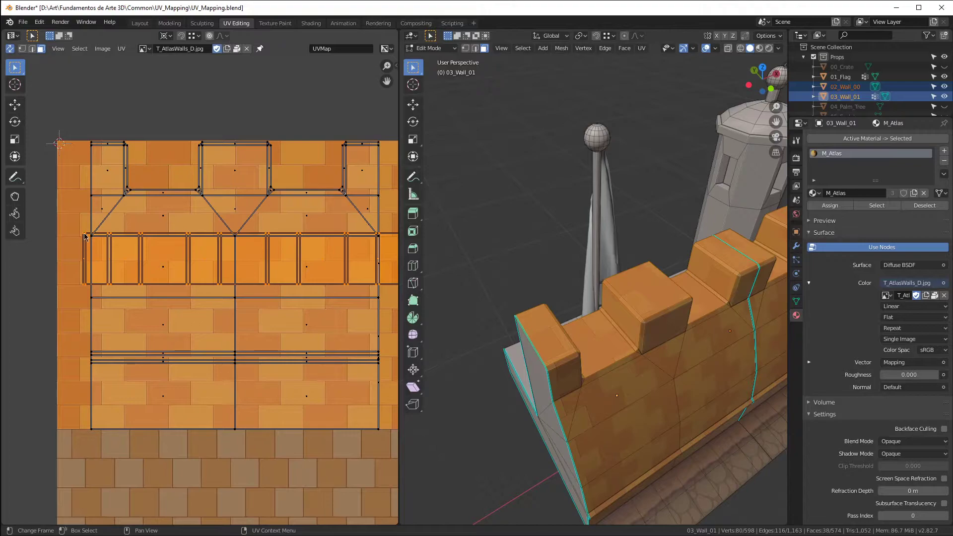
{"action": "scroll", "coordinate": [85, 237], "scroll_direction": "up", "scroll_amount": 1}
{"action": "scroll", "coordinate": [78, 248], "scroll_direction": "down", "scroll_amount": 2}
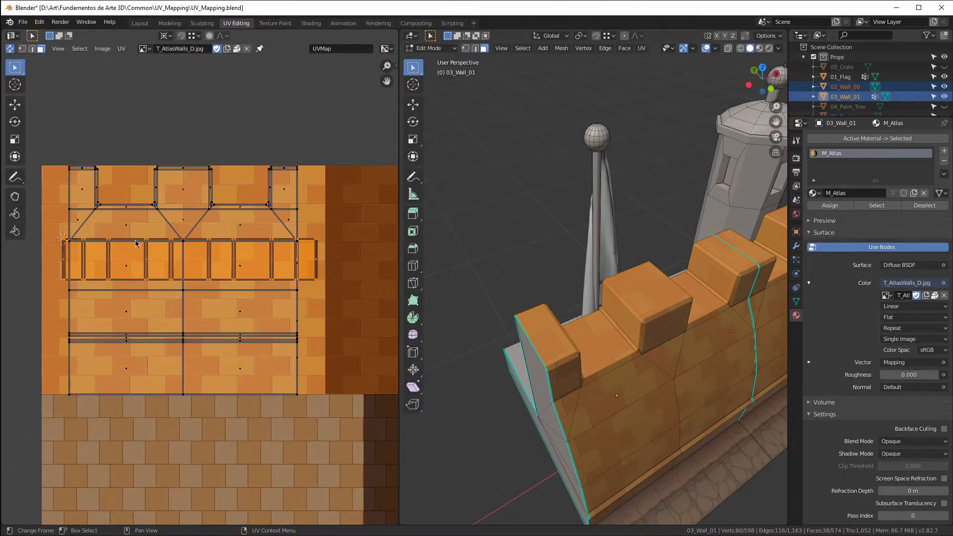
{"action": "key", "text": "s"}
{"action": "key", "text": "x"}
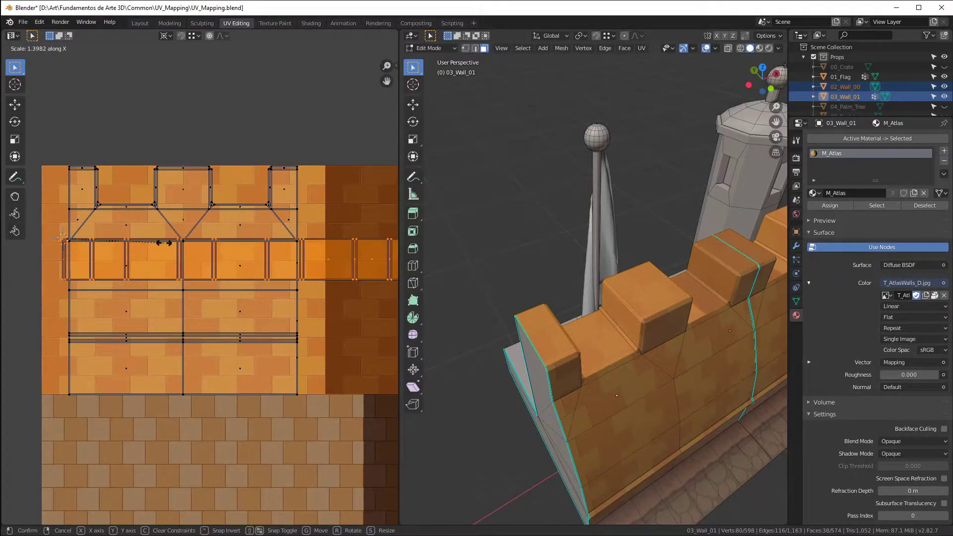
{"action": "left_click", "coordinate": [162, 247]}
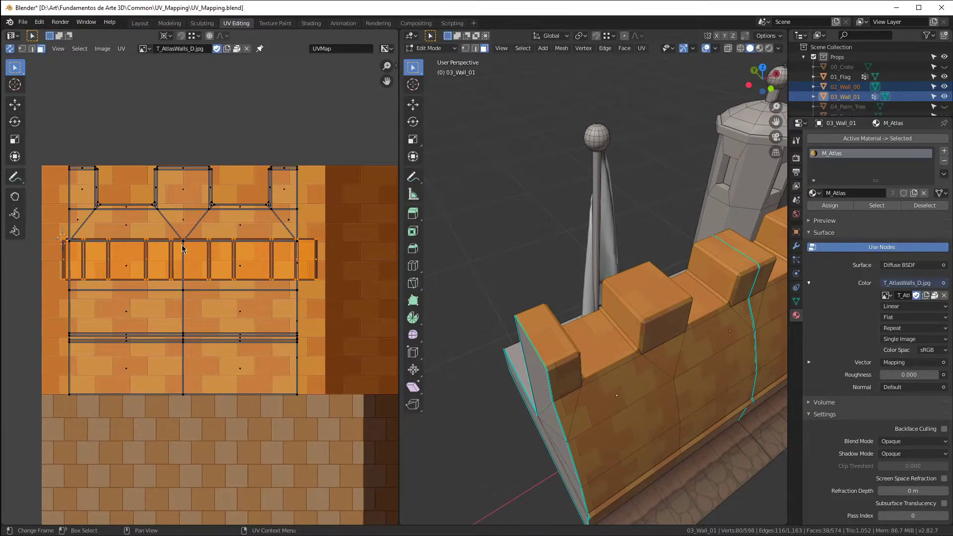
Step: Scale the top strips up uniformly from the 2D cursor and move them up and left over the front face's battlement outline
{"action": "key", "text": "s"}
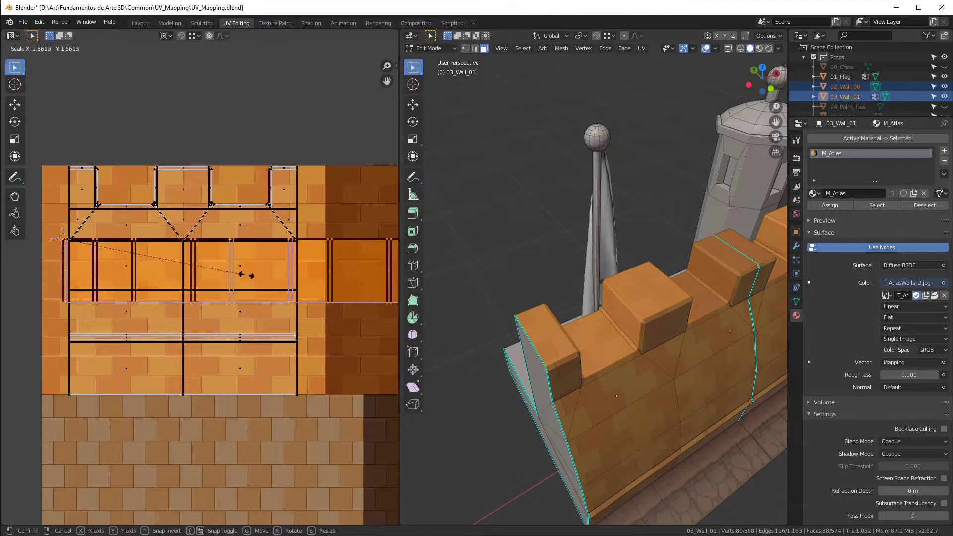
{"action": "left_click", "coordinate": [275, 288]}
{"action": "scroll", "coordinate": [226, 302], "scroll_direction": "down", "scroll_amount": 2}
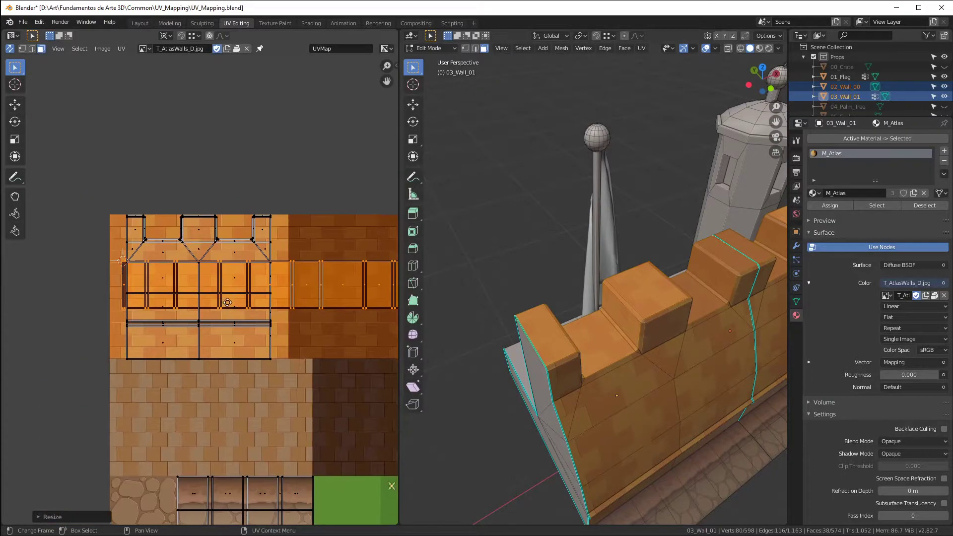
{"action": "scroll", "coordinate": [146, 240], "scroll_direction": "up", "scroll_amount": 3}
{"action": "key", "text": "g"}
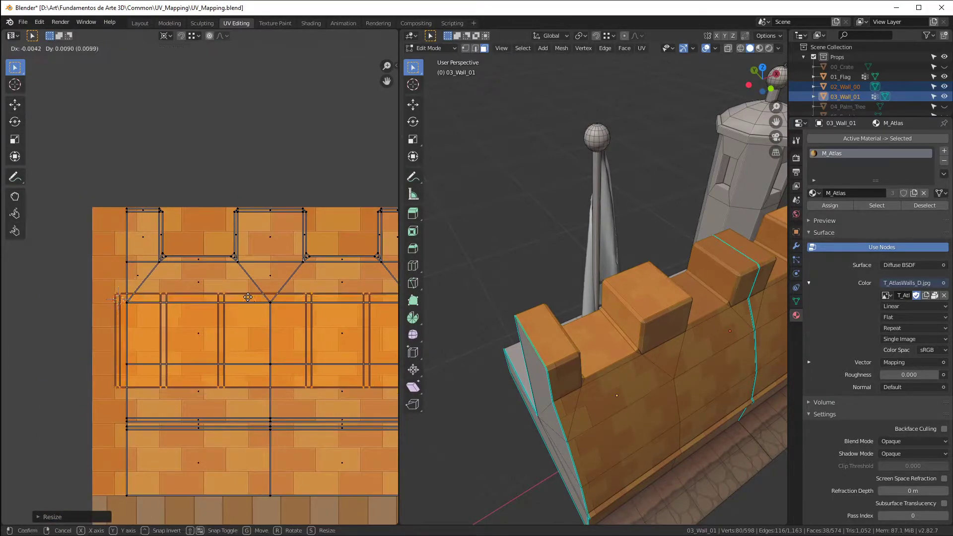
{"action": "left_click", "coordinate": [205, 268]}
{"action": "scroll", "coordinate": [103, 228], "scroll_direction": "up", "scroll_amount": 2}
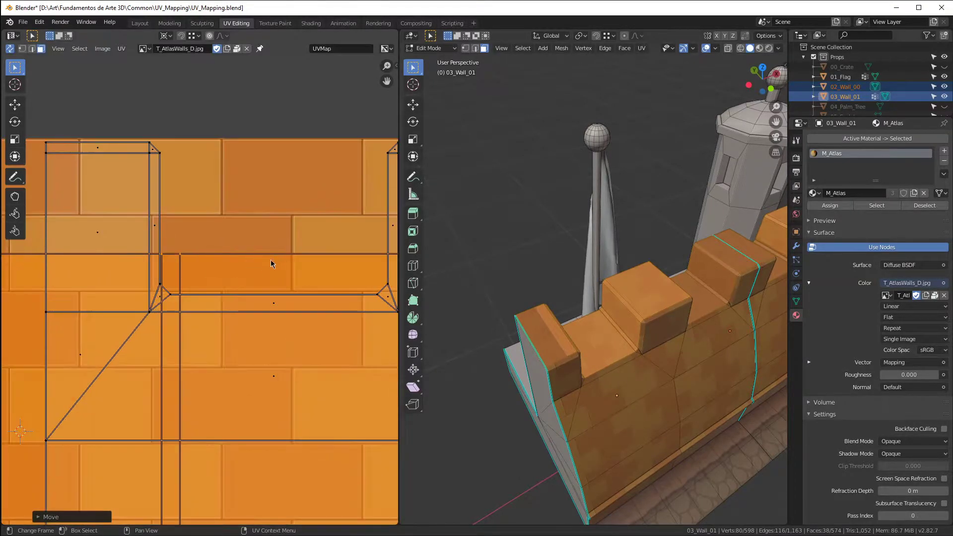
Step: Maximize the UV editor and move the top strips just above the atlas, lining them up over the battlement outline
{"action": "key", "text": "ctrl+space"}
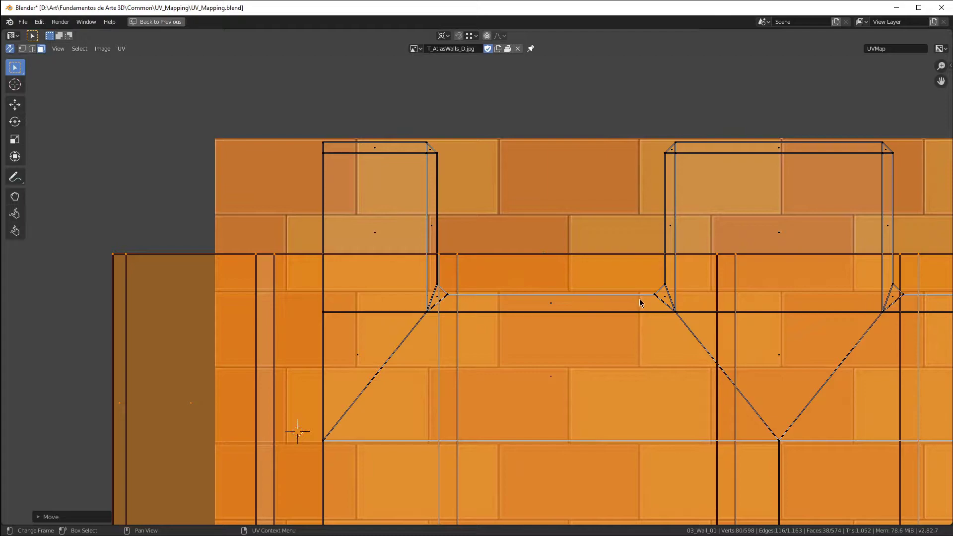
{"action": "scroll", "coordinate": [637, 300], "scroll_direction": "down", "scroll_amount": 4}
{"action": "key", "text": "g"}
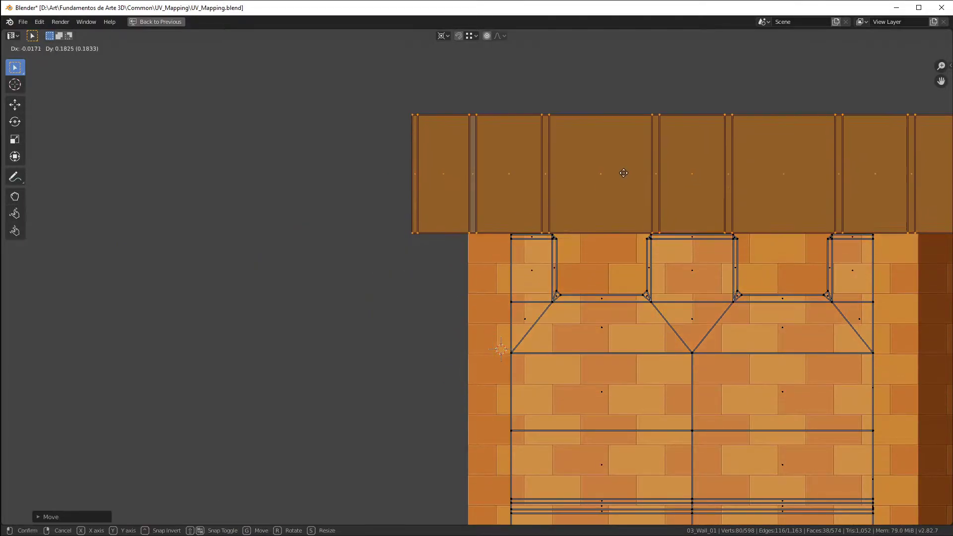
{"action": "left_click", "coordinate": [632, 169]}
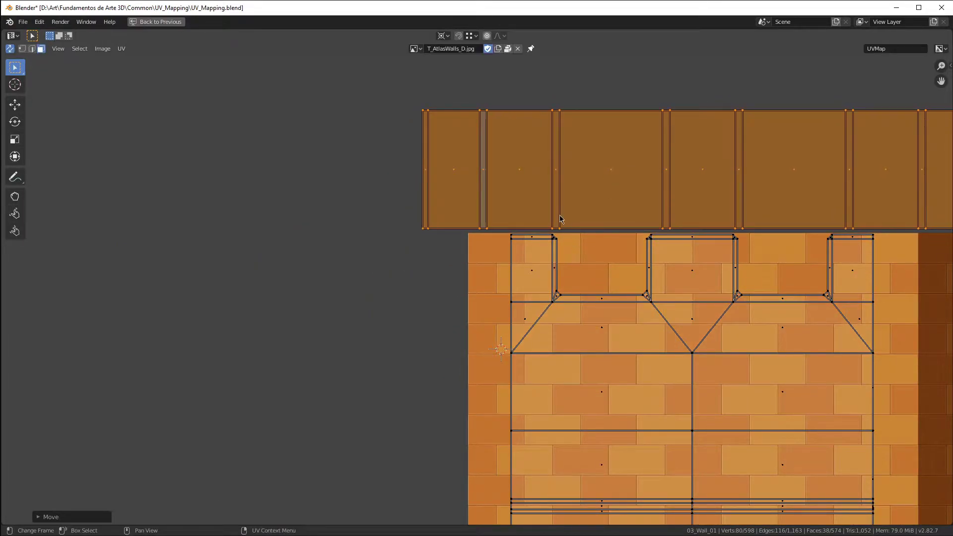
Step: Annotate both edges of the first battlement gap and the matching edges on the top strips to compare their widths
{"action": "left_click_drag", "start_coordinate": [546, 209], "coordinate": [558, 275]}
{"action": "left_click_drag", "start_coordinate": [654, 190], "coordinate": [658, 259]}
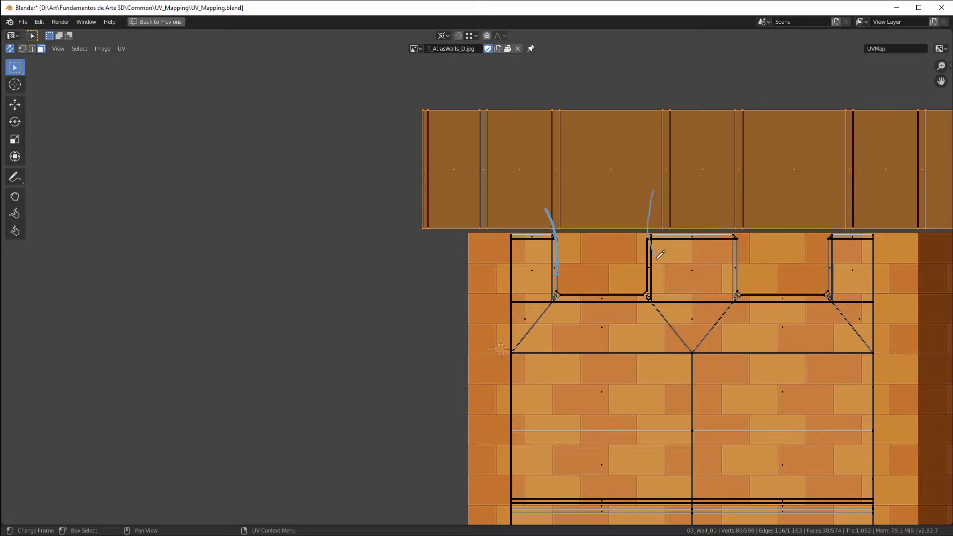
{"action": "left_click_drag", "start_coordinate": [547, 75], "coordinate": [558, 141]}
{"action": "left_click_drag", "start_coordinate": [665, 80], "coordinate": [674, 142]}
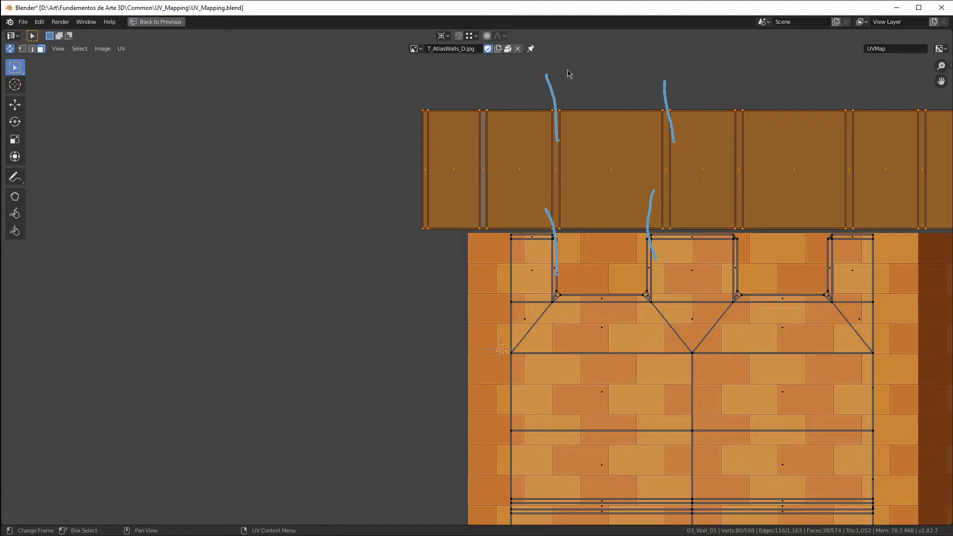
Step: Move the selected UV strip down to the brick texture's upper edge, aligning one division with the first battlement corner
{"action": "mouse_move", "coordinate": [540, 79]}
{"action": "right_mouse_down"}
{"action": "mouse_move", "coordinate": [555, 179]}
{"action": "mouse_move", "coordinate": [555, 291]}
{"action": "right_mouse_up"}
{"action": "mouse_move", "coordinate": [681, 268]}
{"action": "right_mouse_down"}
{"action": "mouse_move", "coordinate": [649, 213]}
{"action": "mouse_move", "coordinate": [670, 138]}
{"action": "mouse_move", "coordinate": [663, 72]}
{"action": "right_mouse_up"}
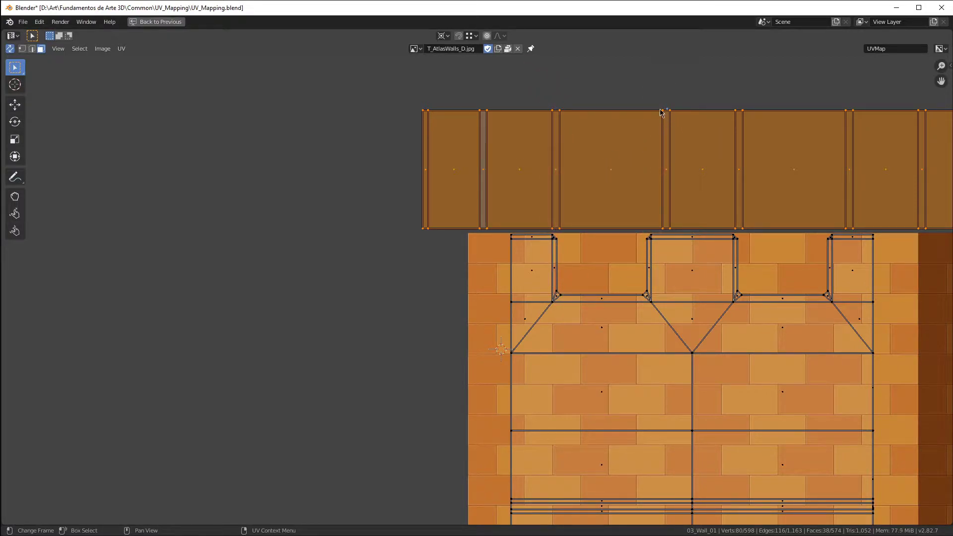
{"action": "scroll", "coordinate": [578, 212], "scroll_direction": "up", "scroll_amount": 4}
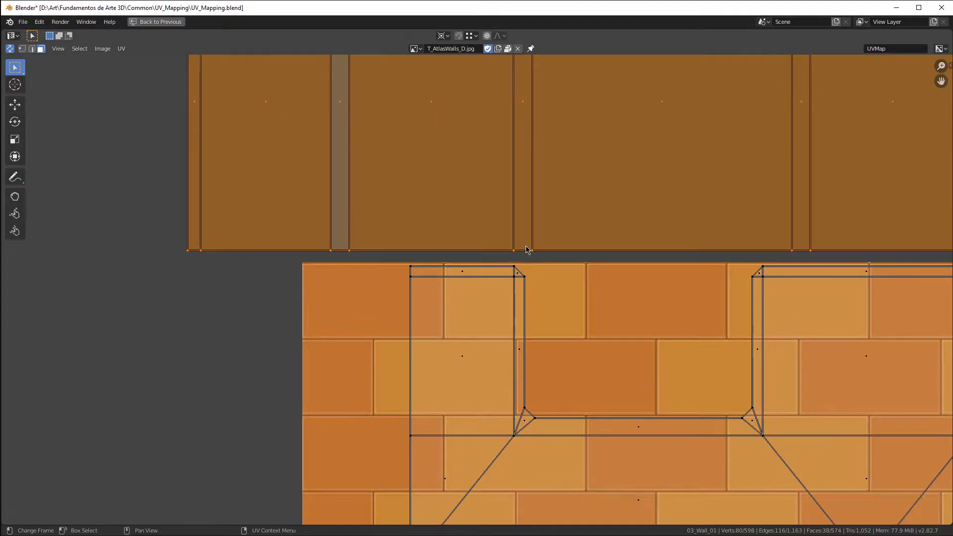
{"action": "key", "text": "g"}
{"action": "left_click", "coordinate": [521, 266]}
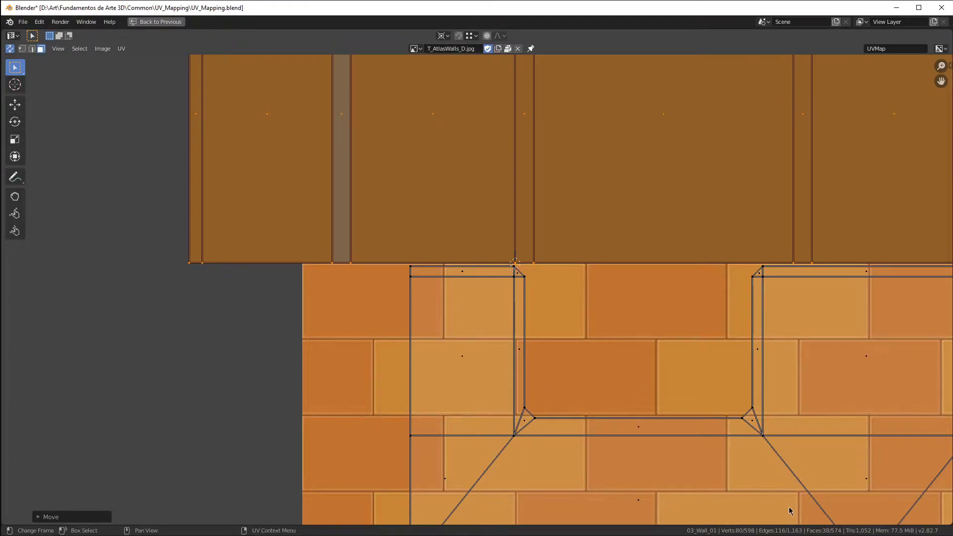
Step: Set the pivot to 2D Cursor and scale the strip to about 0.84 so its divisions match the battlement gap
{"action": "key", "text": "period"}
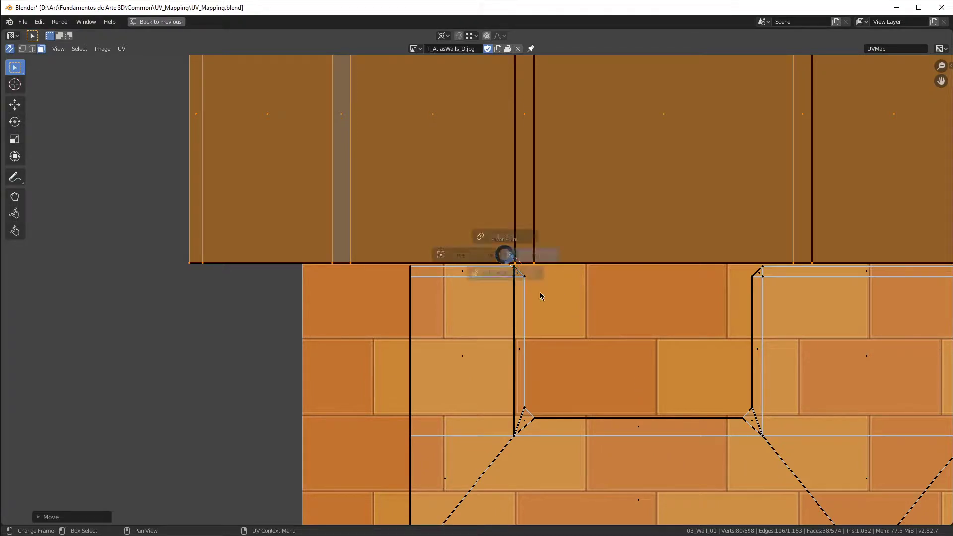
{"action": "left_click", "coordinate": [535, 257]}
{"action": "scroll", "coordinate": [651, 238], "scroll_direction": "down", "scroll_amount": 2}
{"action": "middle_click_drag", "start_coordinate": [651, 237], "coordinate": [625, 271]}
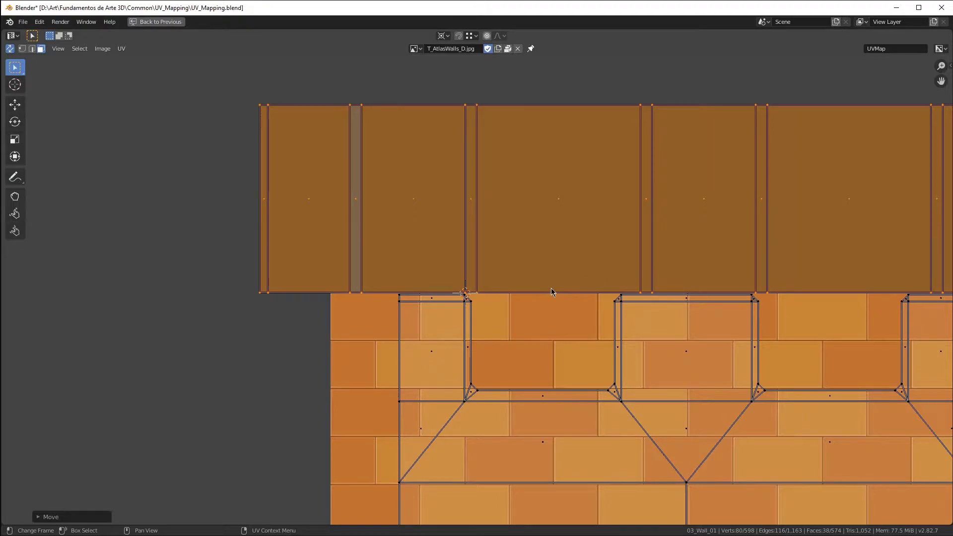
{"action": "key", "text": "period"}
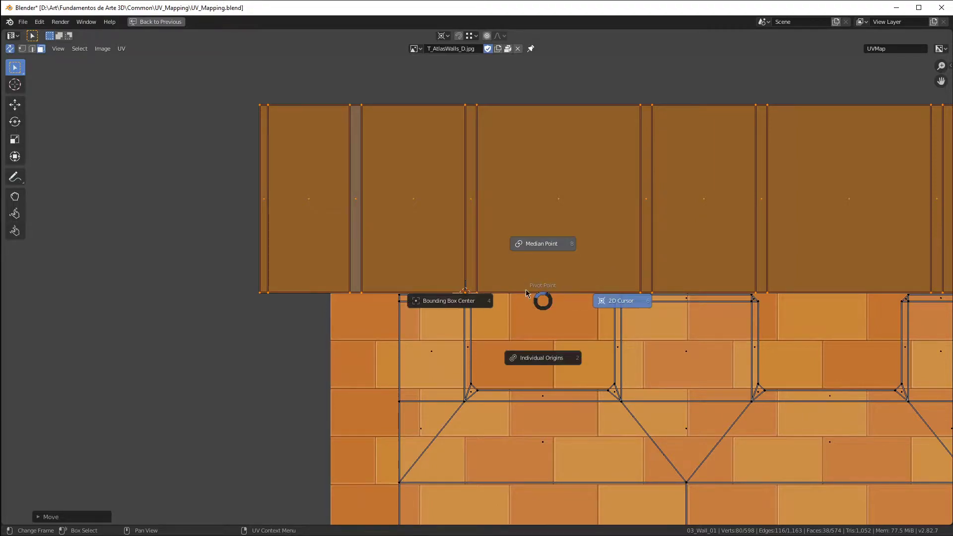
{"action": "left_click", "coordinate": [620, 308]}
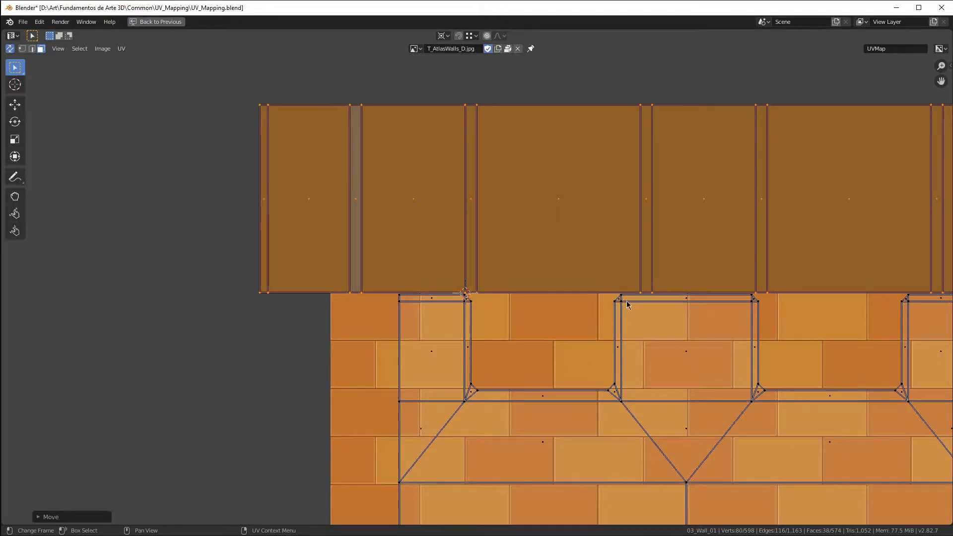
{"action": "key", "text": "s"}
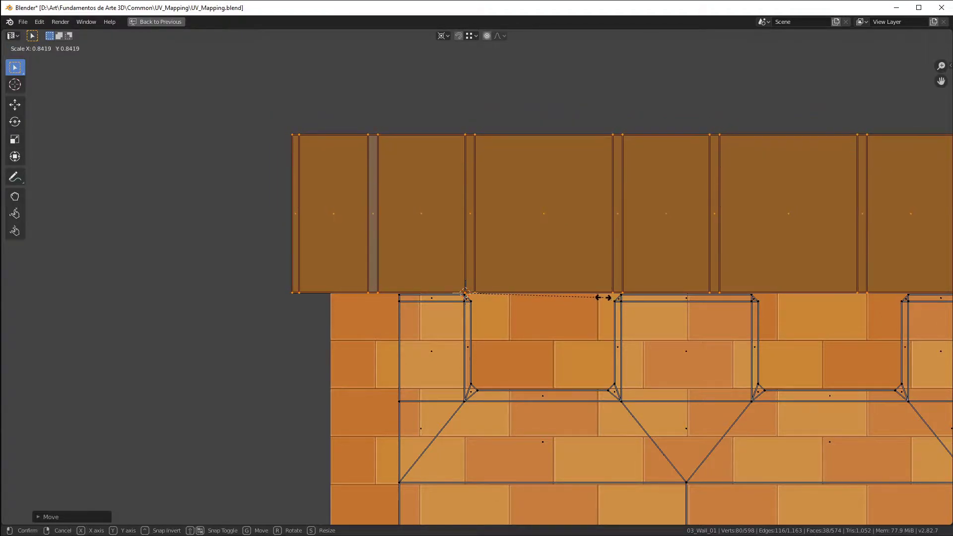
{"action": "left_click", "coordinate": [601, 296]}
{"action": "scroll", "coordinate": [620, 298], "scroll_direction": "up", "scroll_amount": 3}
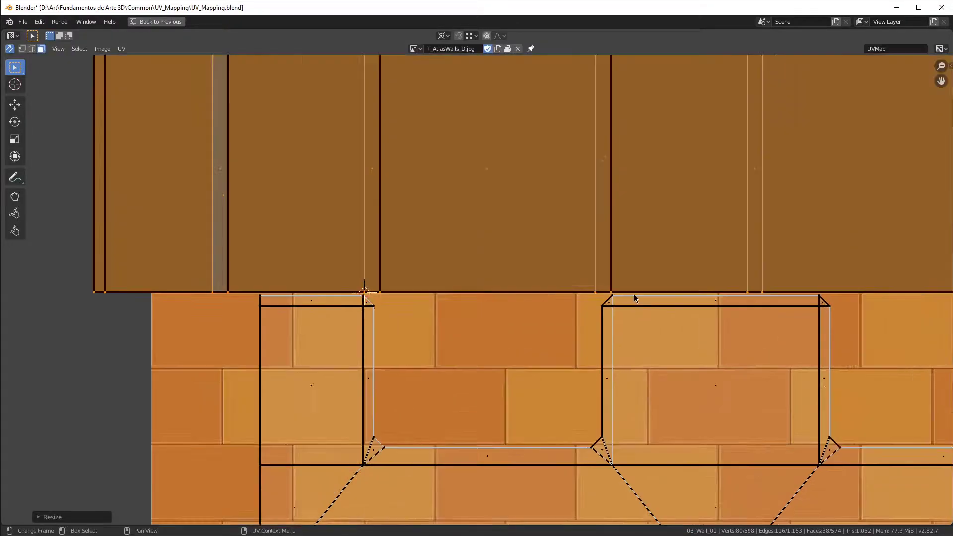
Step: Try placing the whole UV strip over the brick area of the texture
{"action": "scroll", "coordinate": [571, 283], "scroll_direction": "down", "scroll_amount": 5}
{"action": "middle_click_drag", "start_coordinate": [551, 267], "coordinate": [478, 257]}
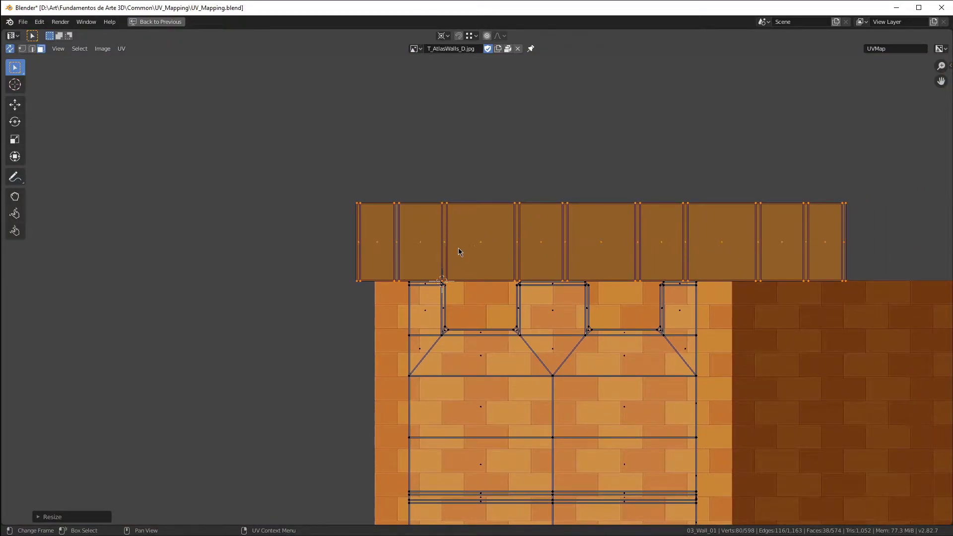
{"action": "key", "text": "g"}
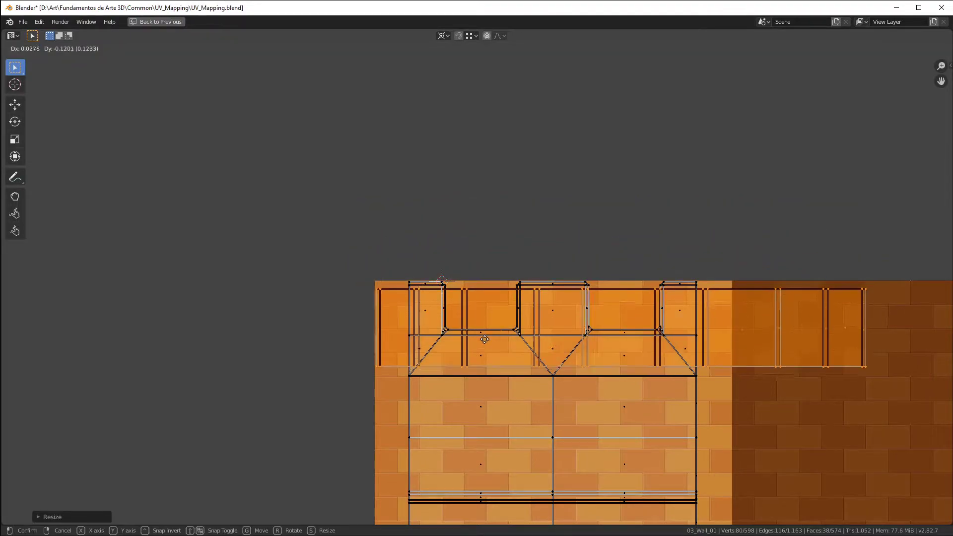
{"action": "left_click", "coordinate": [405, 326]}
{"action": "scroll", "coordinate": [766, 300], "scroll_direction": "down", "scroll_amount": 3}
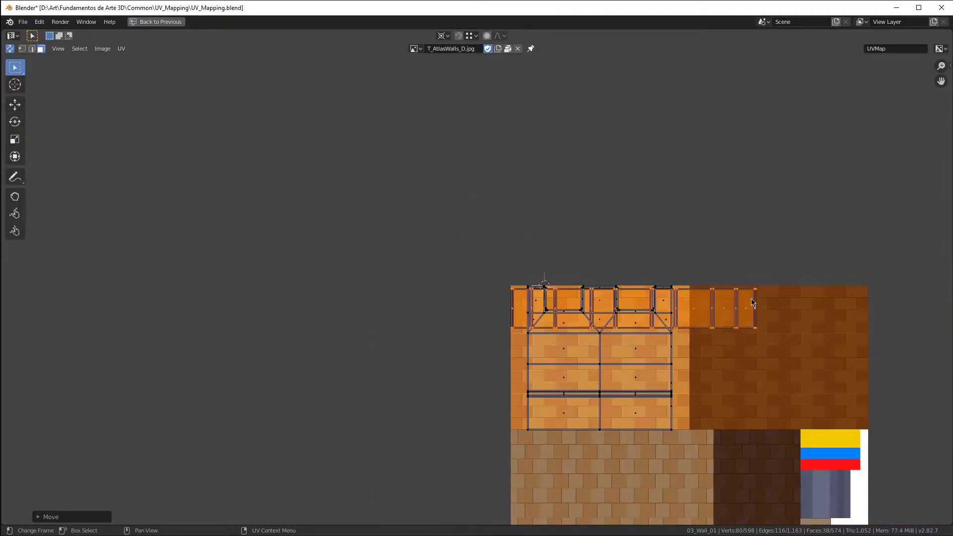
Step: Move the full UV strip clear of the texture, into the empty space above the bricks
{"action": "scroll", "coordinate": [678, 308], "scroll_direction": "up", "scroll_amount": 4}
{"action": "key", "text": "g"}
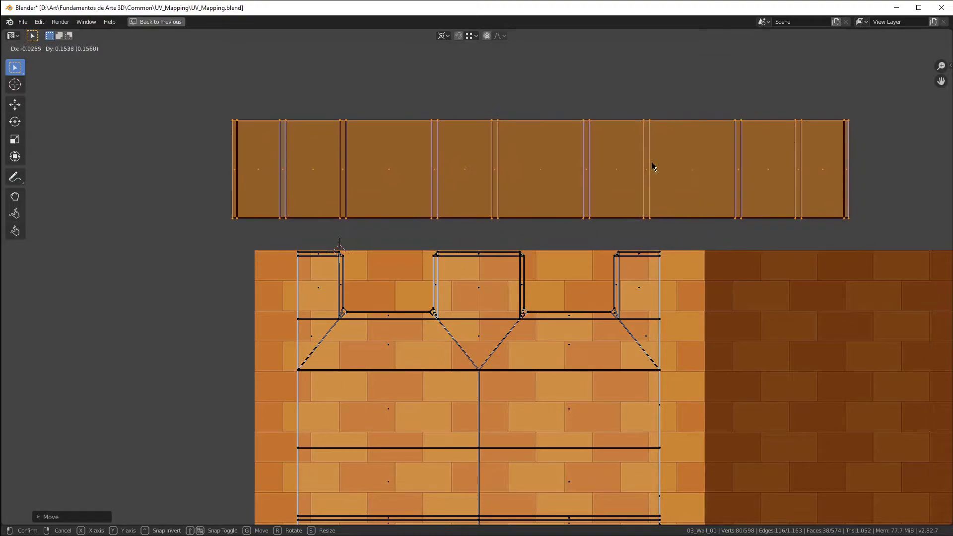
{"action": "left_click", "coordinate": [545, 125]}
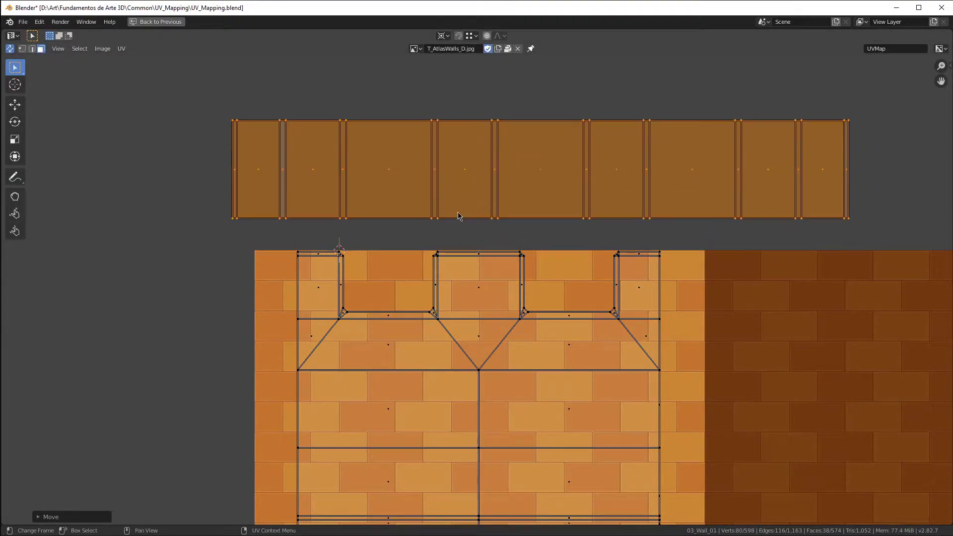
Step: Select the right-hand half of the strip, set the pivot to Median Point and move it slightly away from the rest
{"action": "left_click_drag", "start_coordinate": [564, 104], "coordinate": [860, 231]}
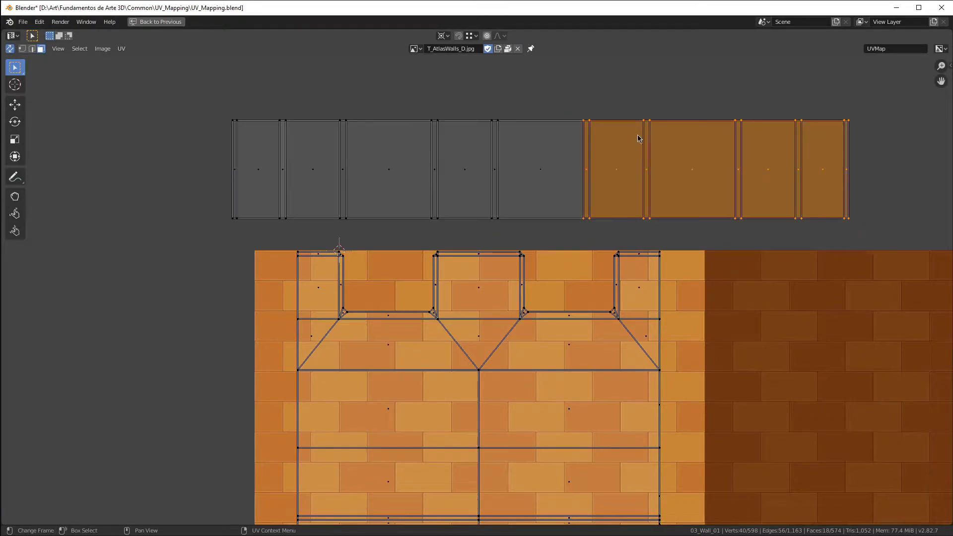
{"action": "key", "text": "period"}
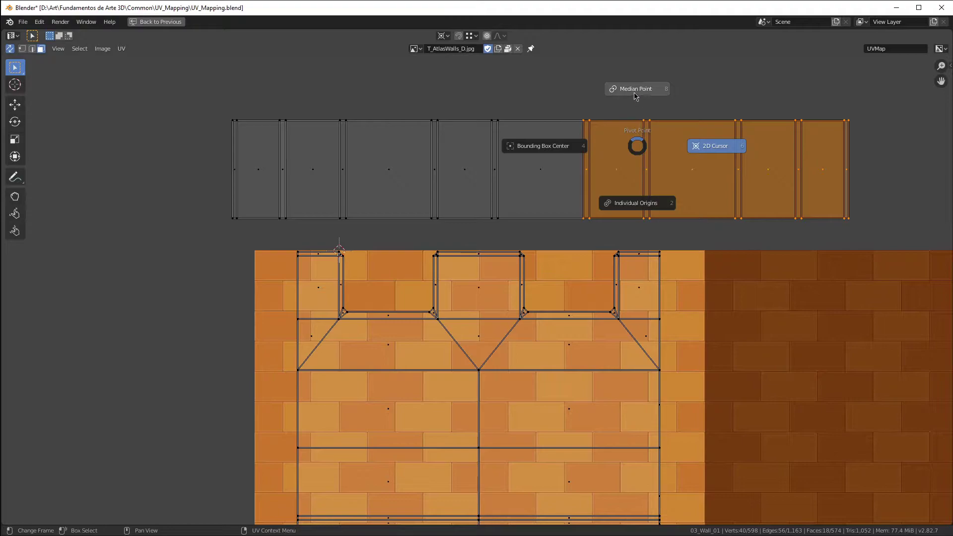
{"action": "left_click", "coordinate": [637, 97]}
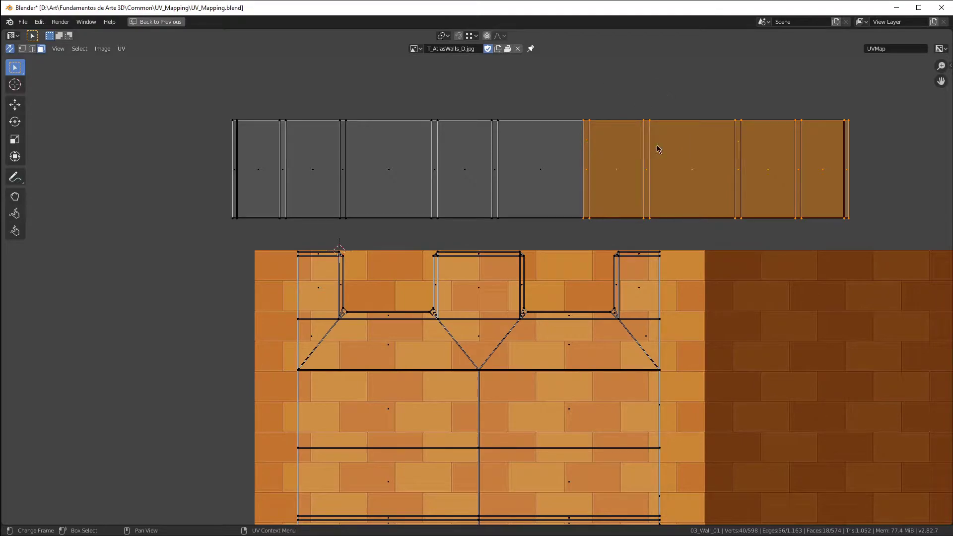
{"action": "key", "text": "g"}
{"action": "left_click", "coordinate": [737, 175]}
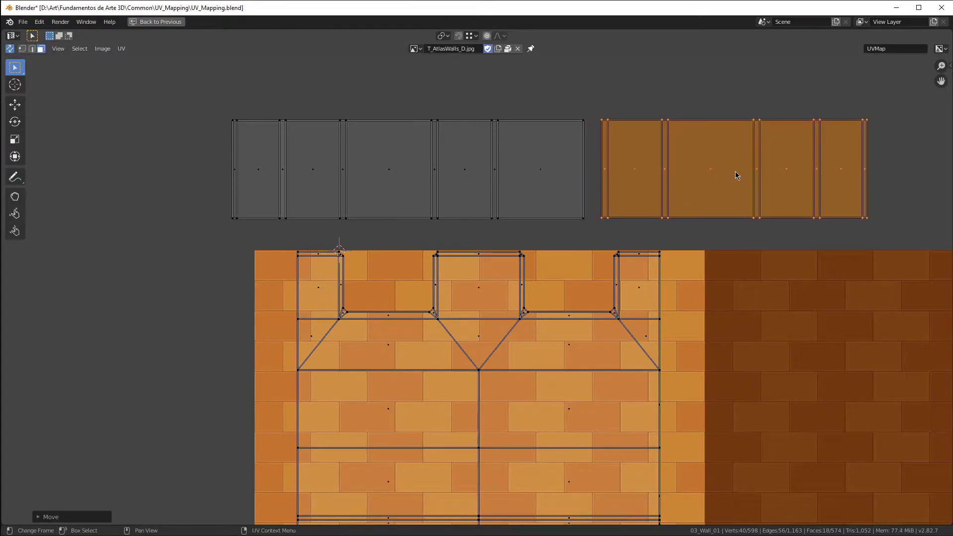
Step: Mirror the separated half with a scale of -1 along X and overlay it on the other half, aligning their right ends
{"action": "type", "text": "sx"}
{"action": "type", "text": "-1"}
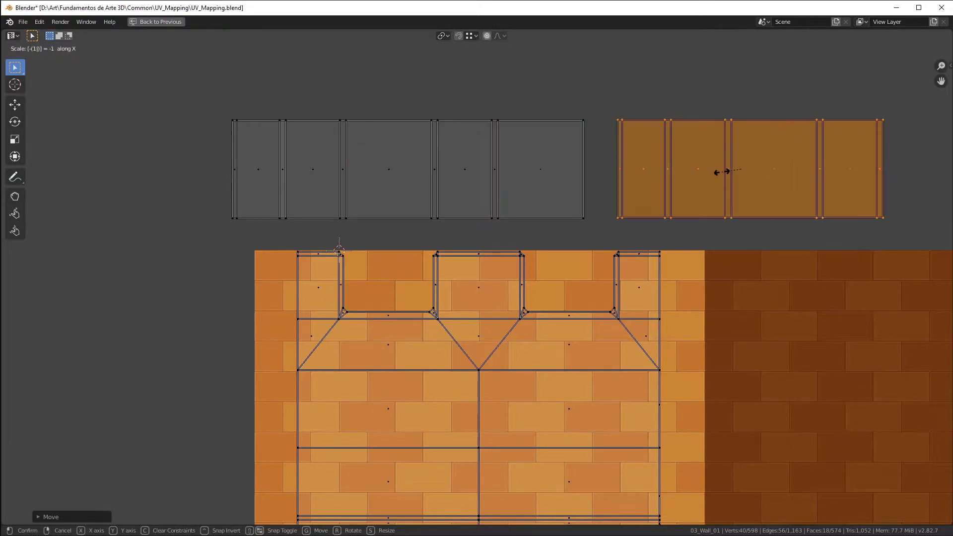
{"action": "key", "text": "Return"}
{"action": "key", "text": "g"}
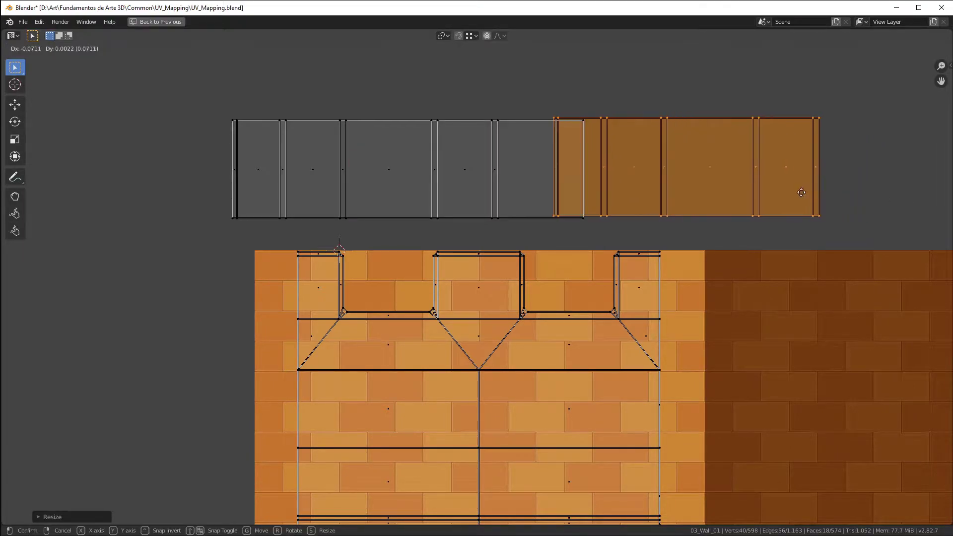
{"action": "left_click", "coordinate": [583, 196]}
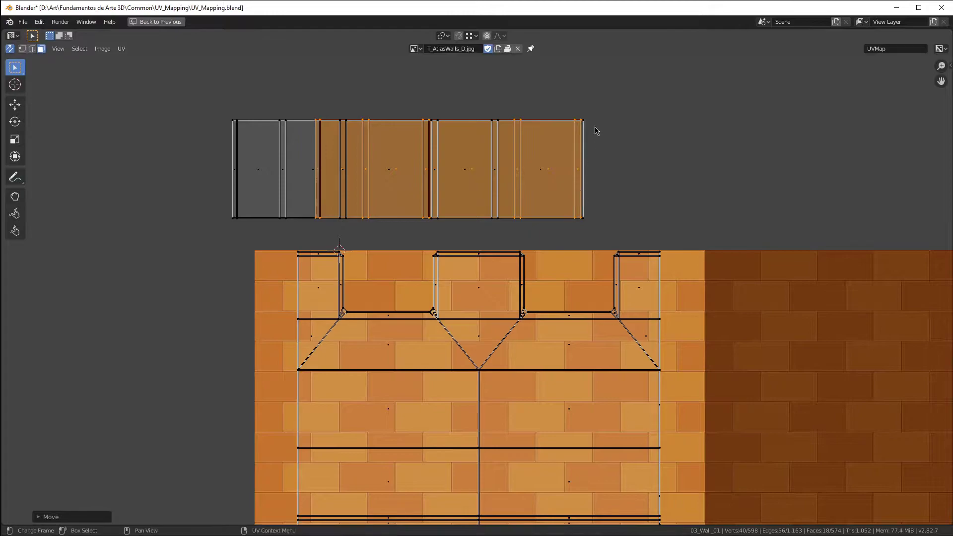
{"action": "scroll", "coordinate": [590, 128], "scroll_direction": "up", "scroll_amount": 7}
{"action": "scroll", "coordinate": [556, 107], "scroll_direction": "up", "scroll_amount": 3}
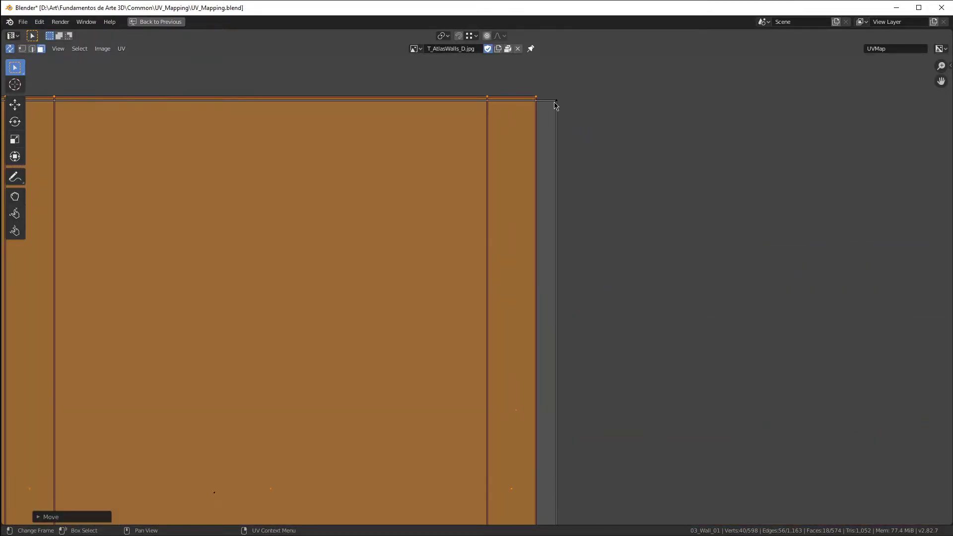
{"action": "scroll", "coordinate": [558, 103], "scroll_direction": "down", "scroll_amount": 5}
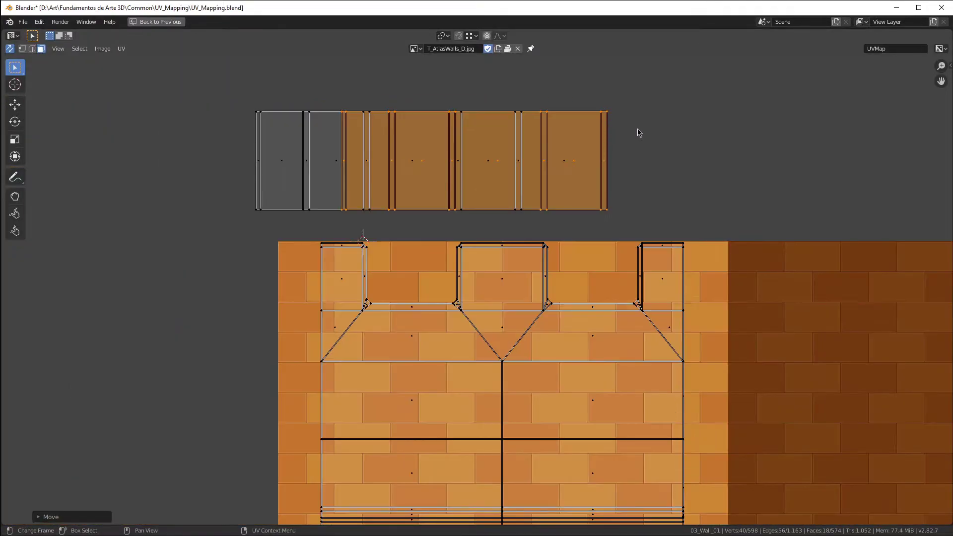
Step: Select both overlapping strip halves, move them onto the upper bricks of the texture, and restore the full UV Editing layout
{"action": "left_click_drag", "start_coordinate": [619, 105], "coordinate": [243, 217]}
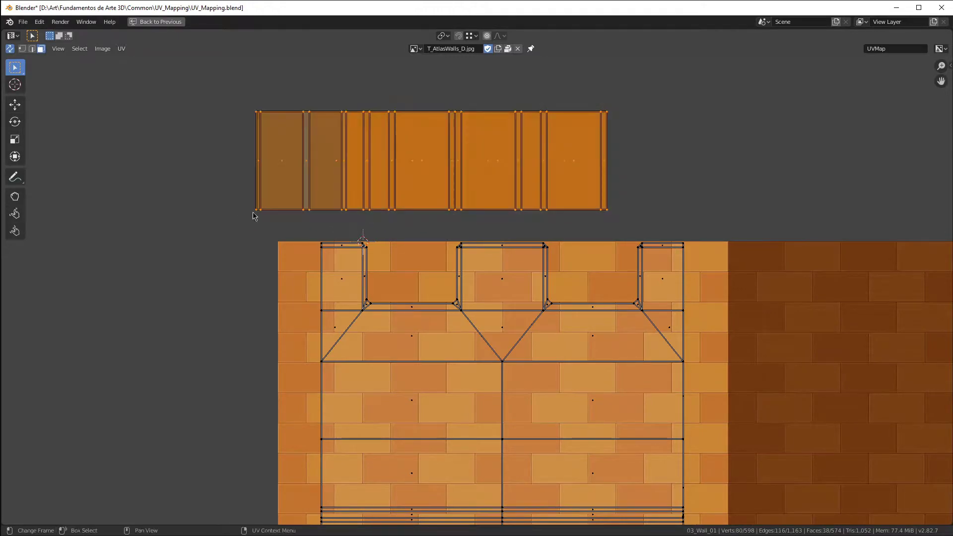
{"action": "left_click_drag", "start_coordinate": [452, 131], "coordinate": [527, 273]}
{"action": "key", "text": "ctrl+space"}
Step: Shift the overlapping strip UVs about -0.05 along X, to the left end of the orange brick area
{"action": "scroll", "coordinate": [634, 334], "scroll_direction": "up", "scroll_amount": 4}
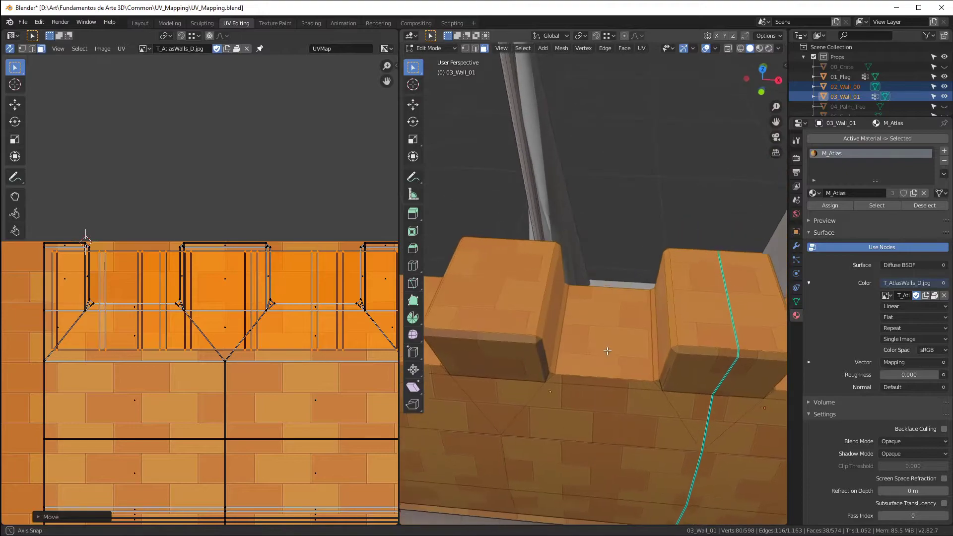
{"action": "scroll", "coordinate": [586, 368], "scroll_direction": "down", "scroll_amount": 3}
{"action": "scroll", "coordinate": [586, 368], "scroll_direction": "up", "scroll_amount": 2}
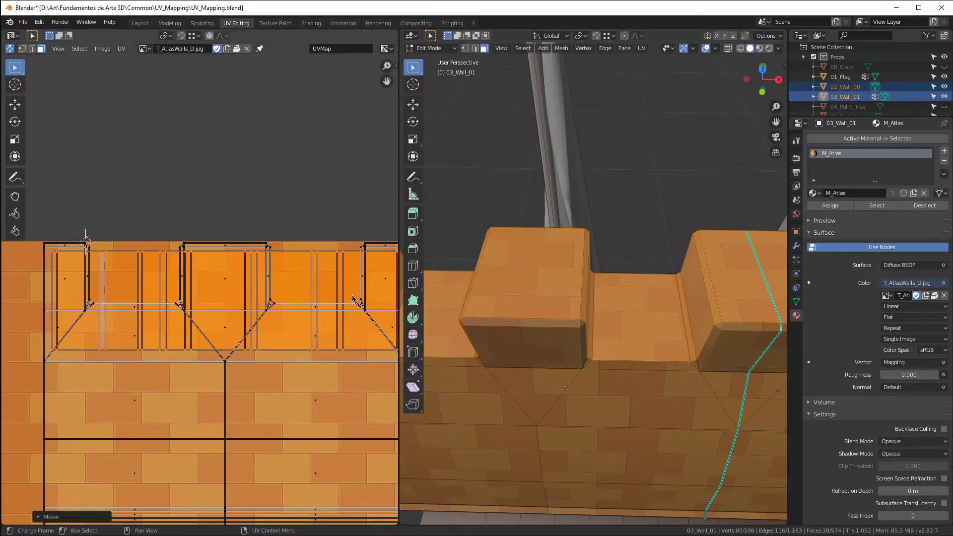
{"action": "scroll", "coordinate": [226, 320], "scroll_direction": "down", "scroll_amount": 2}
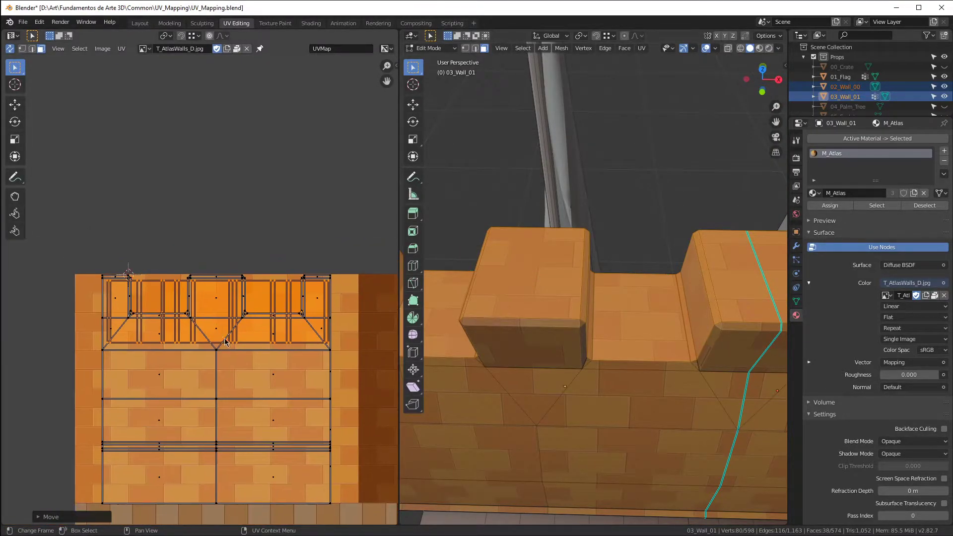
{"action": "key", "text": "g"}
{"action": "key", "text": "x"}
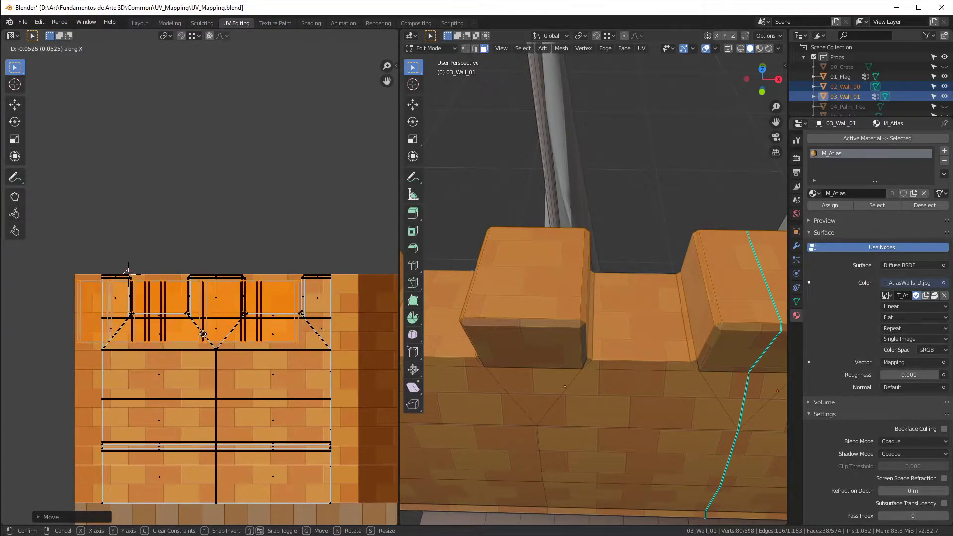
{"action": "left_click", "coordinate": [203, 333]}
Step: Examine the brick texture on the battlements of both wall sections in Object Mode with nothing selected
{"action": "middle_click_drag", "start_coordinate": [570, 278], "coordinate": [657, 277]}
{"action": "scroll", "coordinate": [644, 291], "scroll_direction": "down", "scroll_amount": 3}
{"action": "middle_click_drag", "start_coordinate": [644, 291], "coordinate": [606, 288]}
{"action": "key", "text": "ctrl+space"}
{"action": "middle_click_drag", "start_coordinate": [683, 302], "coordinate": [609, 331]}
{"action": "scroll", "coordinate": [556, 295], "scroll_direction": "down", "scroll_amount": 3}
{"action": "scroll", "coordinate": [614, 279], "scroll_direction": "up", "scroll_amount": 1}
{"action": "key", "text": "alt+a"}
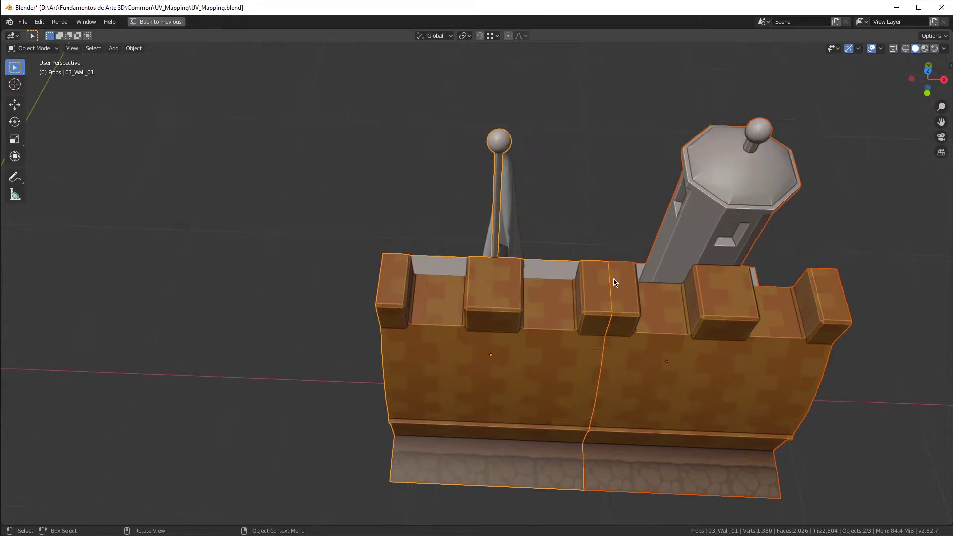
{"action": "scroll", "coordinate": [637, 317], "scroll_direction": "up", "scroll_amount": 2}
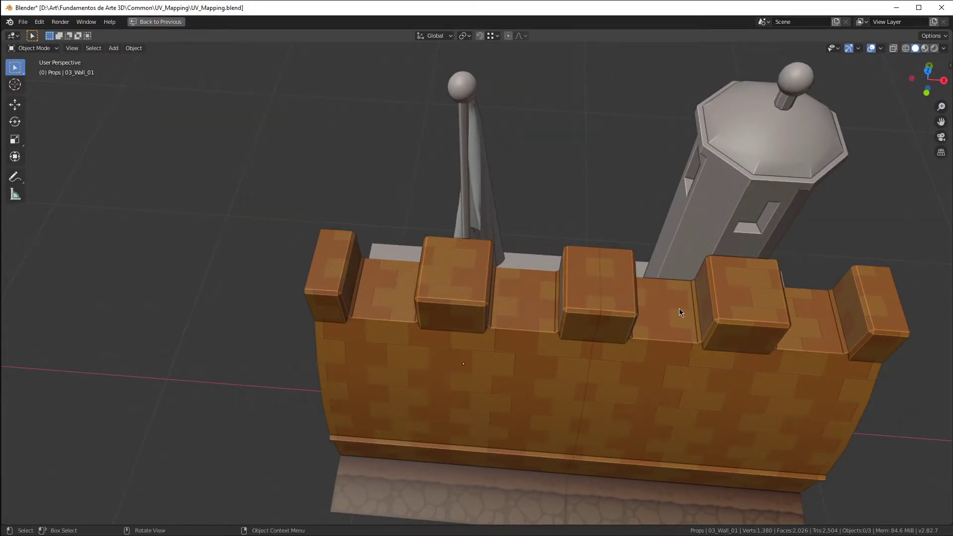
{"action": "scroll", "coordinate": [679, 312], "scroll_direction": "up", "scroll_amount": 2}
{"action": "left_click_drag", "start_coordinate": [562, 300], "coordinate": [525, 306]}
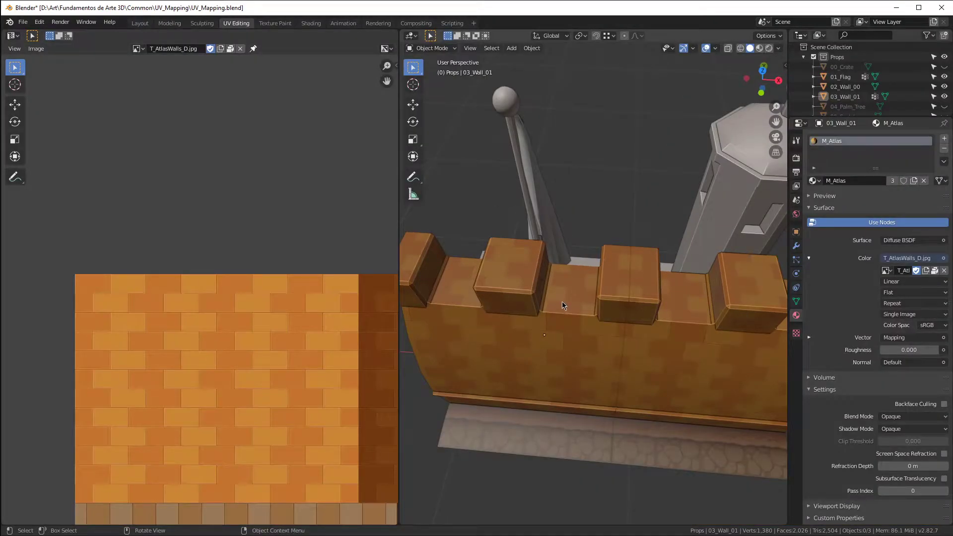
Step: Select 02_Wall_00 and 03_Wall_01 together and enter Edit Mode on both walls
{"action": "key", "text": "a"}
{"action": "key", "text": "Tab"}
{"action": "left_click", "coordinate": [621, 283]}
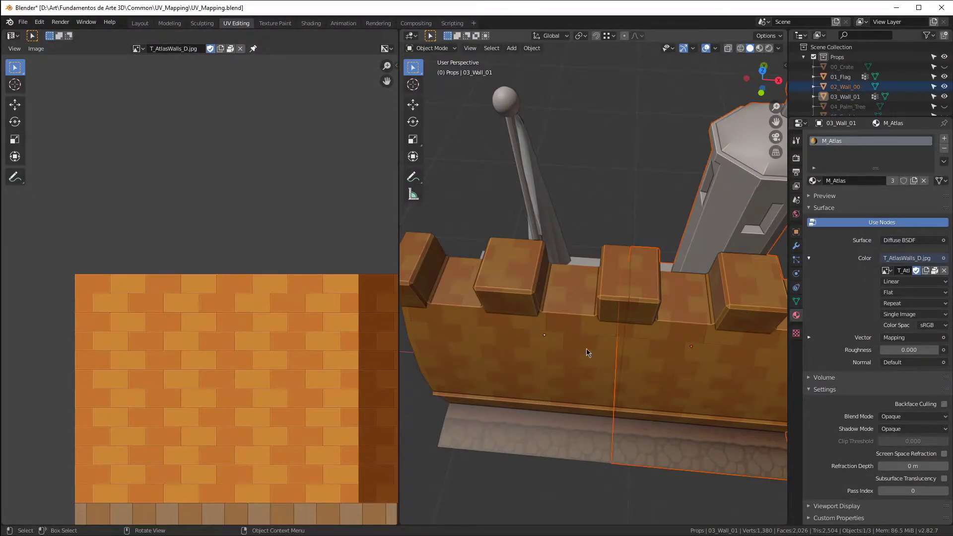
{"action": "left_click", "coordinate": [610, 264], "text": "shift"}
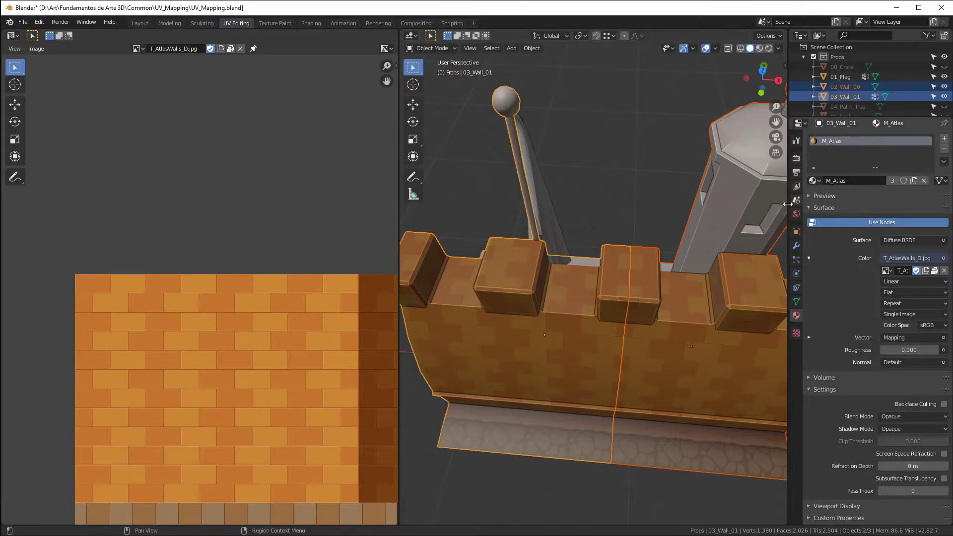
{"action": "key", "text": "Tab"}
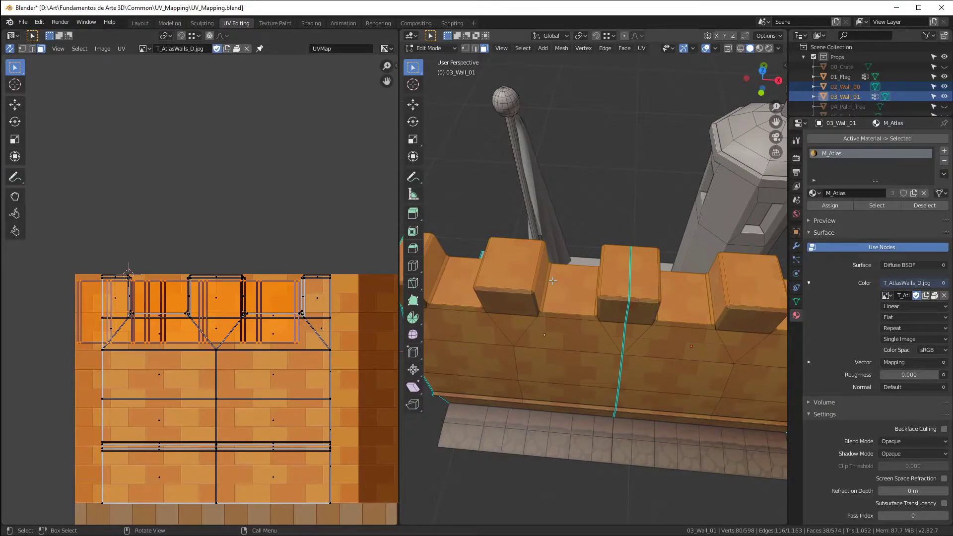
{"action": "scroll", "coordinate": [595, 220], "scroll_direction": "down", "scroll_amount": 2}
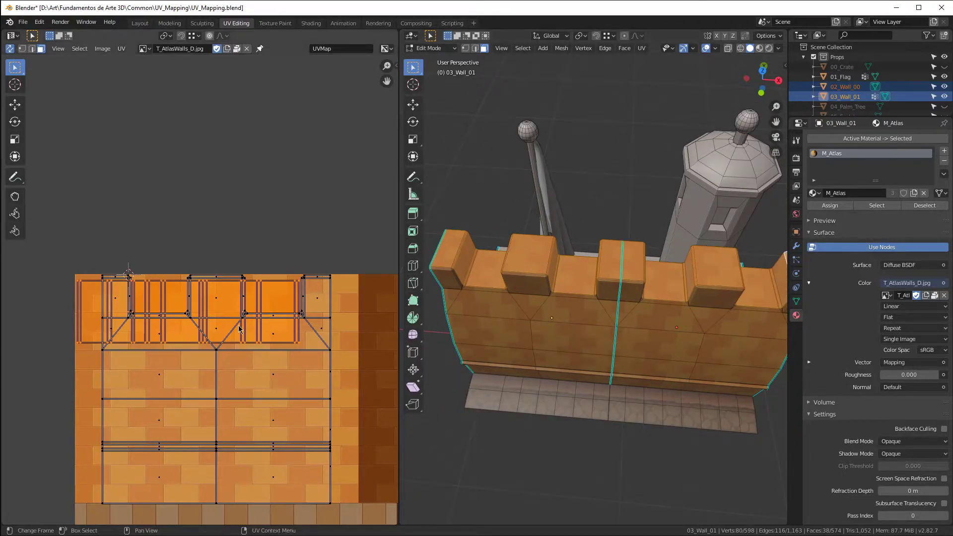
Step: Shift the battlement strip UVs about 0.005 along X and move them down along Y on the orange bricks
{"action": "scroll", "coordinate": [224, 298], "scroll_direction": "up", "scroll_amount": 3}
{"action": "middle_click_drag", "start_coordinate": [606, 298], "coordinate": [629, 300]}
{"action": "scroll", "coordinate": [628, 300], "scroll_direction": "up", "scroll_amount": 2}
{"action": "scroll", "coordinate": [221, 382], "scroll_direction": "down", "scroll_amount": 1}
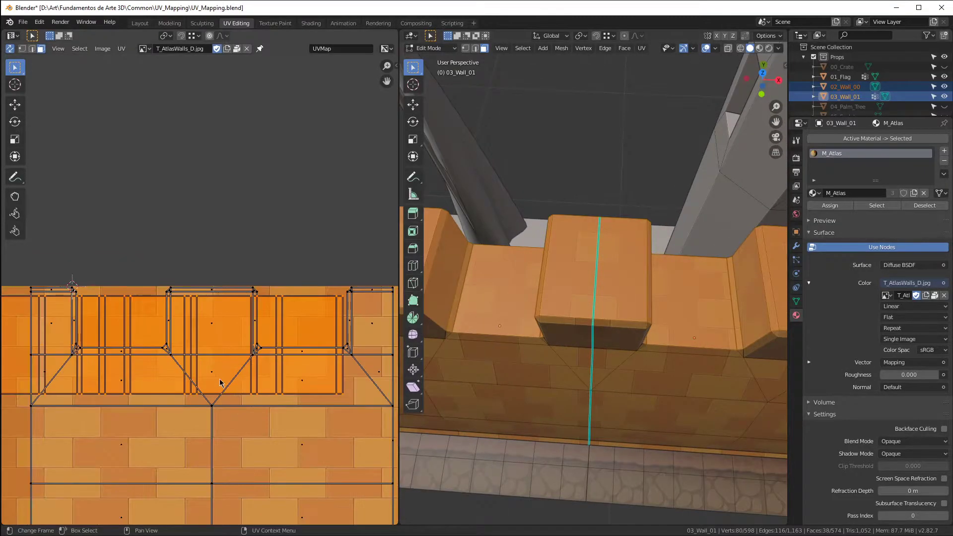
{"action": "key", "text": "g"}
{"action": "key", "text": "x"}
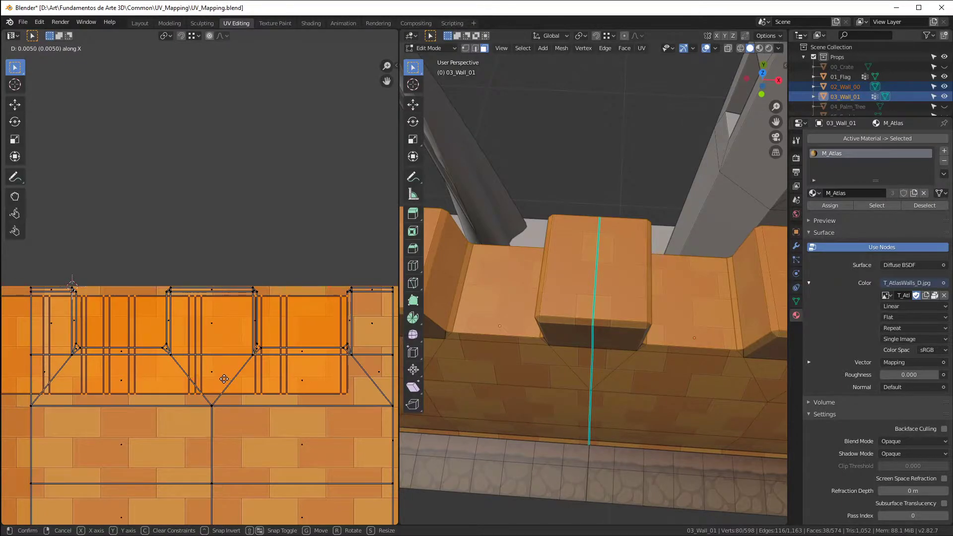
{"action": "left_click", "coordinate": [224, 379]}
{"action": "key", "text": "g"}
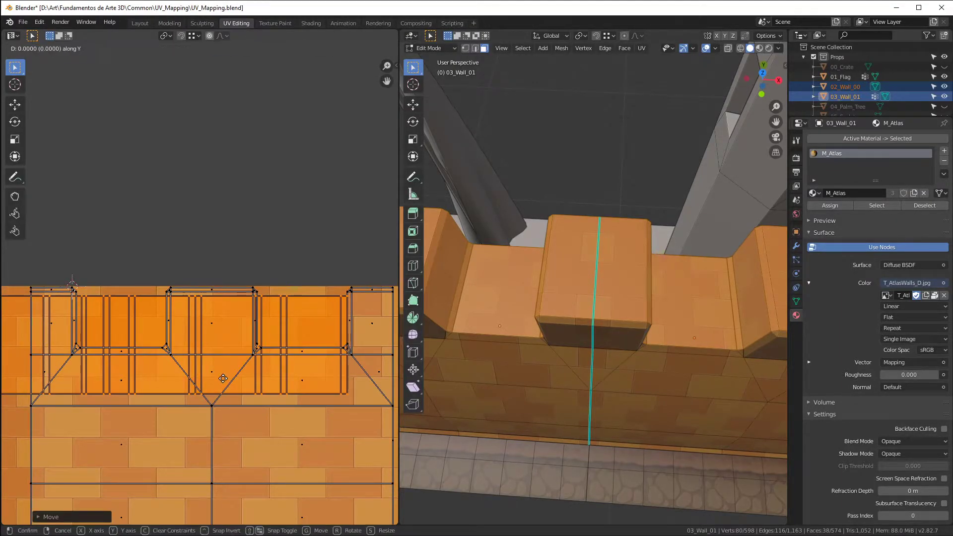
{"action": "key", "text": "y"}
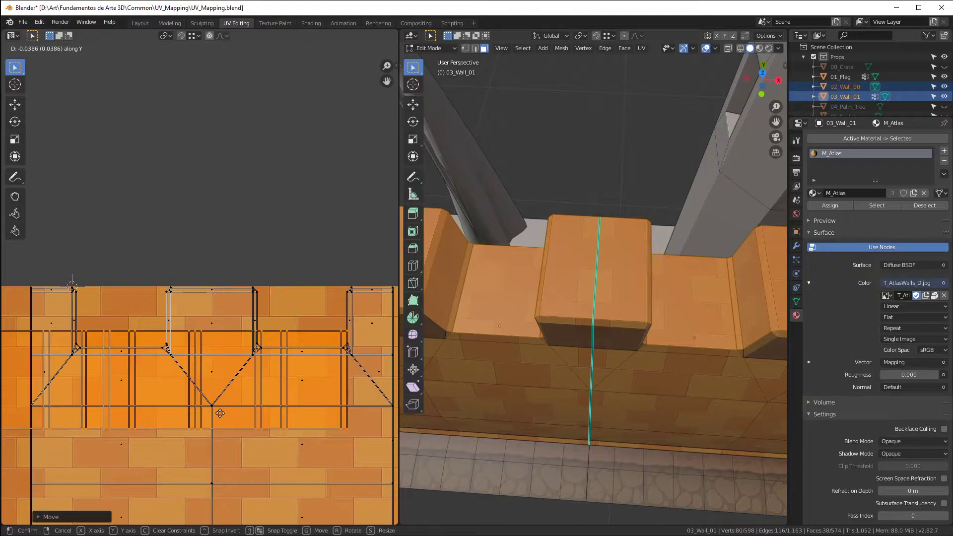
{"action": "left_click", "coordinate": [222, 413]}
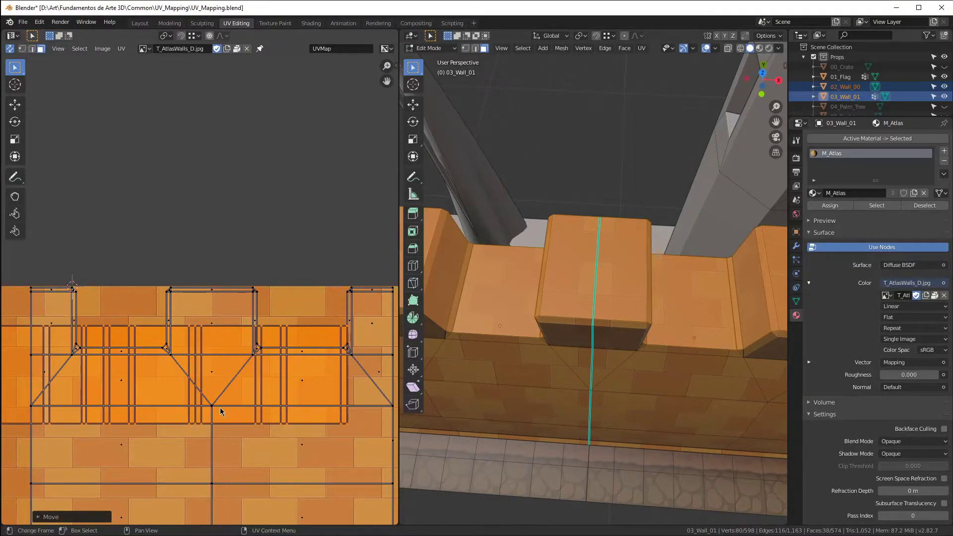
Step: Shift the battlement strip UVs about 0.0325 along X, and nudge them slightly up along Y
{"action": "key", "text": "g"}
{"action": "key", "text": "x"}
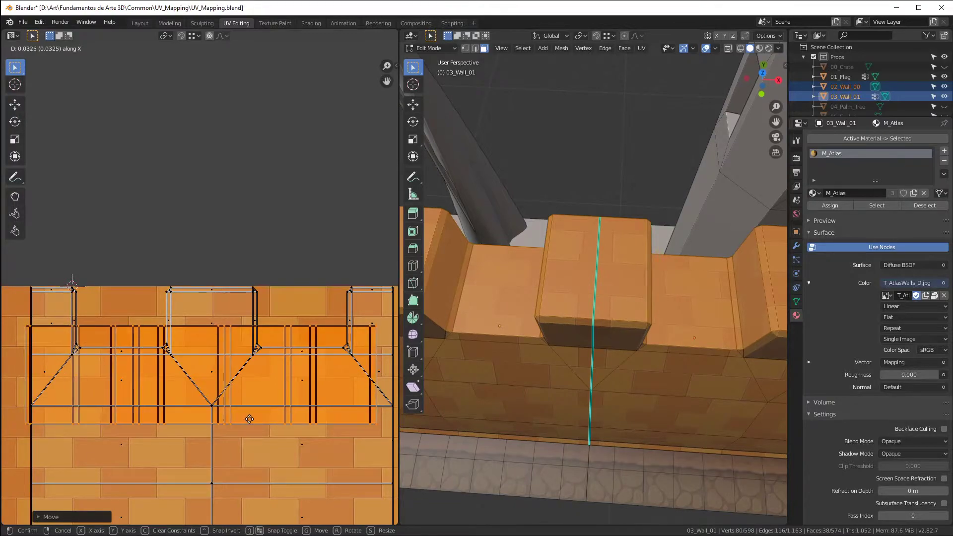
{"action": "left_click", "coordinate": [248, 418]}
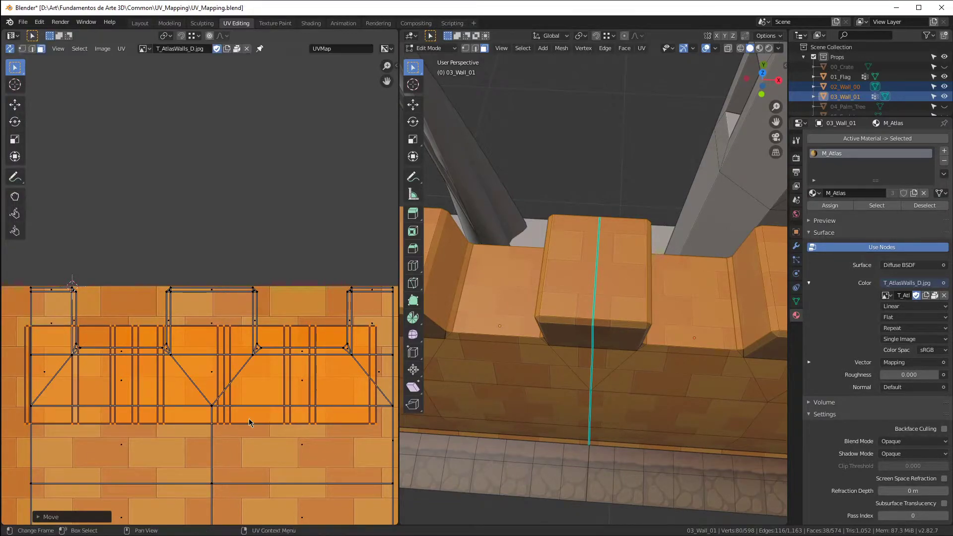
{"action": "scroll", "coordinate": [3, 455], "scroll_direction": "down", "scroll_amount": 1}
{"action": "scroll", "coordinate": [219, 399], "scroll_direction": "up", "scroll_amount": 1}
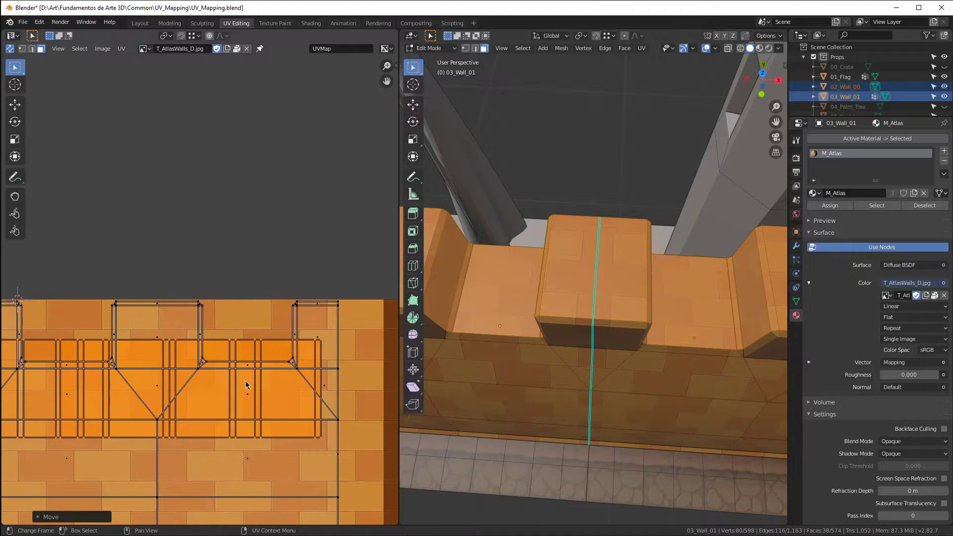
{"action": "key", "text": "g"}
{"action": "key", "text": "y"}
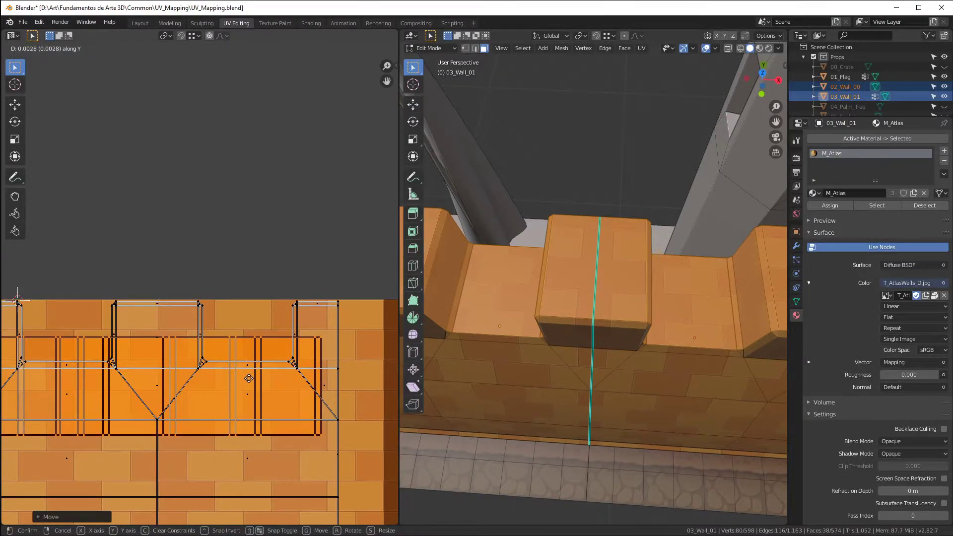
{"action": "left_click", "coordinate": [247, 380]}
Step: Examine the brick texture on the battlements in Object Mode with nothing selected
{"action": "scroll", "coordinate": [756, 341], "scroll_direction": "down", "scroll_amount": 5}
{"action": "middle_click_drag", "start_coordinate": [695, 348], "coordinate": [567, 351]}
{"action": "key", "text": "Tab"}
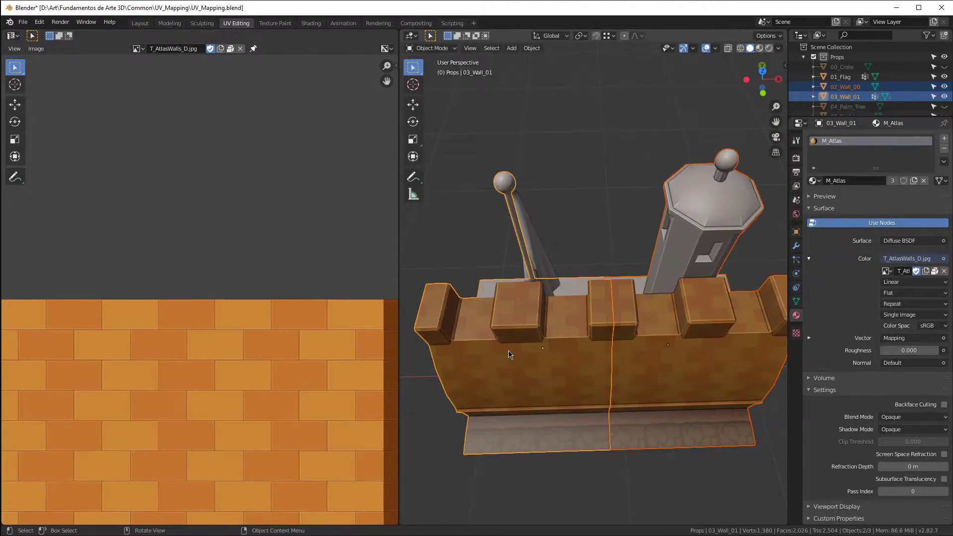
{"action": "key", "text": "alt+a"}
{"action": "middle_click_drag", "start_coordinate": [609, 340], "coordinate": [716, 310]}
{"action": "key", "text": "Tab"}
{"action": "key", "text": "Tab"}
Step: Enter Edit Mode on both wall sections and select the four floor faces behind the battlements
{"action": "left_click", "coordinate": [716, 310]}
{"action": "left_click", "coordinate": [567, 326], "text": "shift"}
{"action": "key", "text": "Tab"}
{"action": "middle_click_drag", "start_coordinate": [562, 326], "coordinate": [664, 345]}
{"action": "left_click", "coordinate": [609, 359]}
{"action": "left_click", "coordinate": [598, 331], "text": "shift"}
{"action": "middle_click_drag", "start_coordinate": [575, 341], "coordinate": [727, 339]}
{"action": "left_click", "coordinate": [511, 350], "text": "shift"}
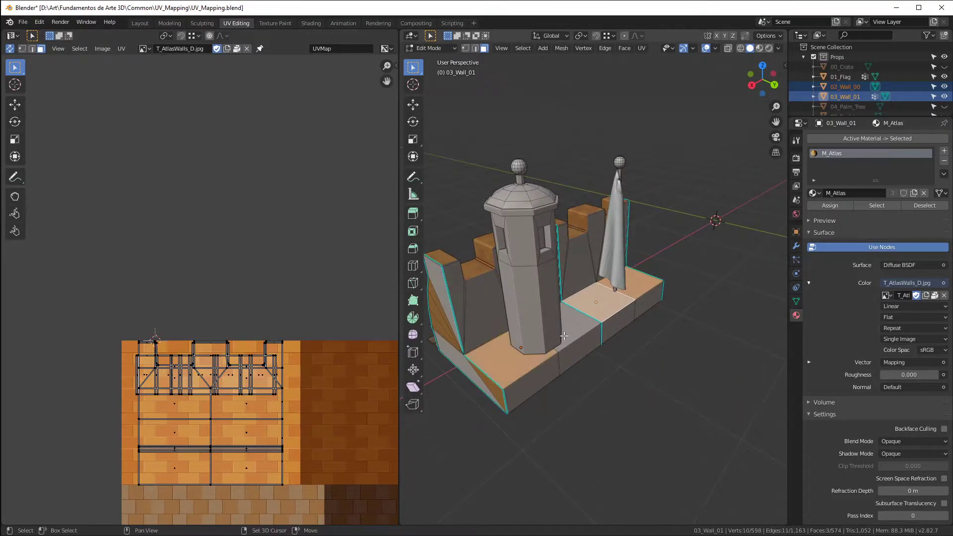
{"action": "left_click", "coordinate": [578, 330], "text": "shift"}
Step: Project the four selected floor faces' UVs from the top orthographic view with Project From View
{"action": "scroll", "coordinate": [279, 394], "scroll_direction": "down", "scroll_amount": 7}
{"action": "scroll", "coordinate": [278, 394], "scroll_direction": "up", "scroll_amount": 8}
{"action": "scroll", "coordinate": [285, 387], "scroll_direction": "down", "scroll_amount": 3}
{"action": "scroll", "coordinate": [61, 393], "scroll_direction": "up", "scroll_amount": 2}
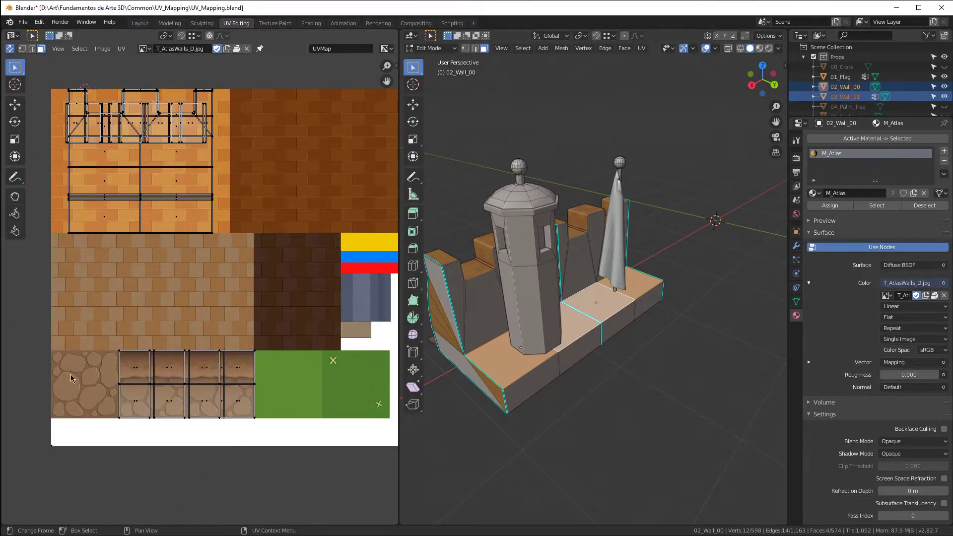
{"action": "middle_click_drag", "start_coordinate": [526, 350], "coordinate": [567, 352]}
{"action": "key", "text": "KP_7"}
{"action": "key", "text": "u"}
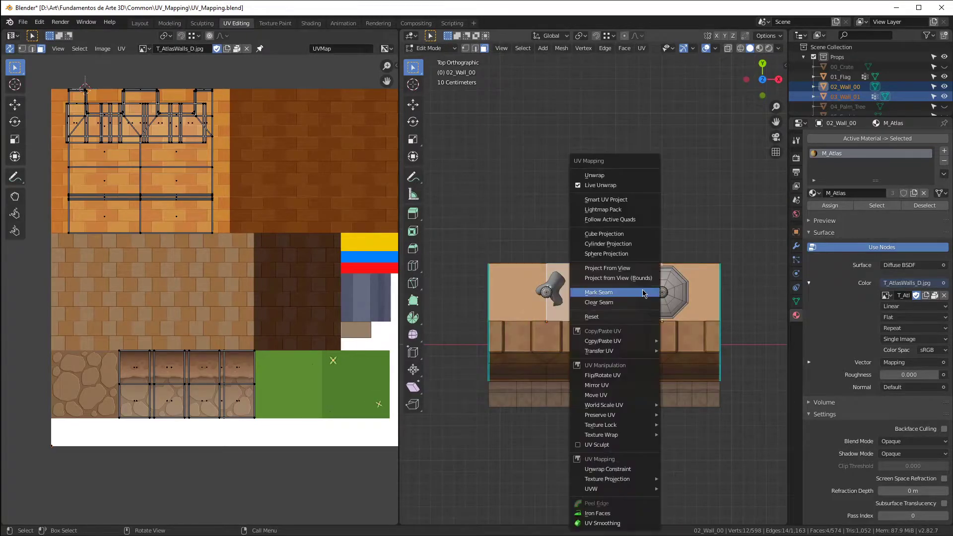
{"action": "left_click", "coordinate": [607, 268]}
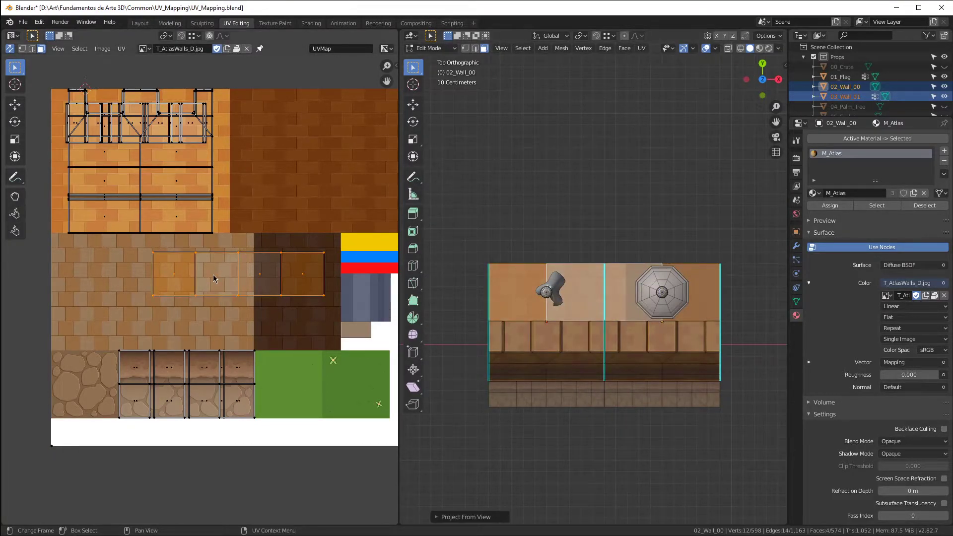
Step: Maximize the UV editor and move the first floor-face UV square exactly onto the second one in the row
{"action": "scroll", "coordinate": [213, 275], "scroll_direction": "up", "scroll_amount": 3}
{"action": "scroll", "coordinate": [213, 275], "scroll_direction": "down", "scroll_amount": 1}
{"action": "key", "text": "ctrl+space"}
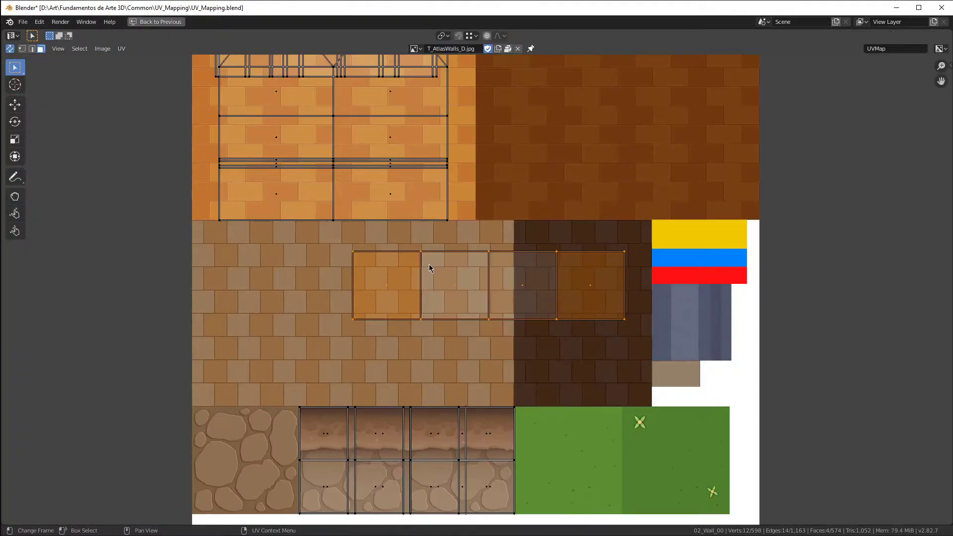
{"action": "left_click", "coordinate": [389, 275]}
{"action": "scroll", "coordinate": [441, 269], "scroll_direction": "up", "scroll_amount": 3}
{"action": "key", "text": "g"}
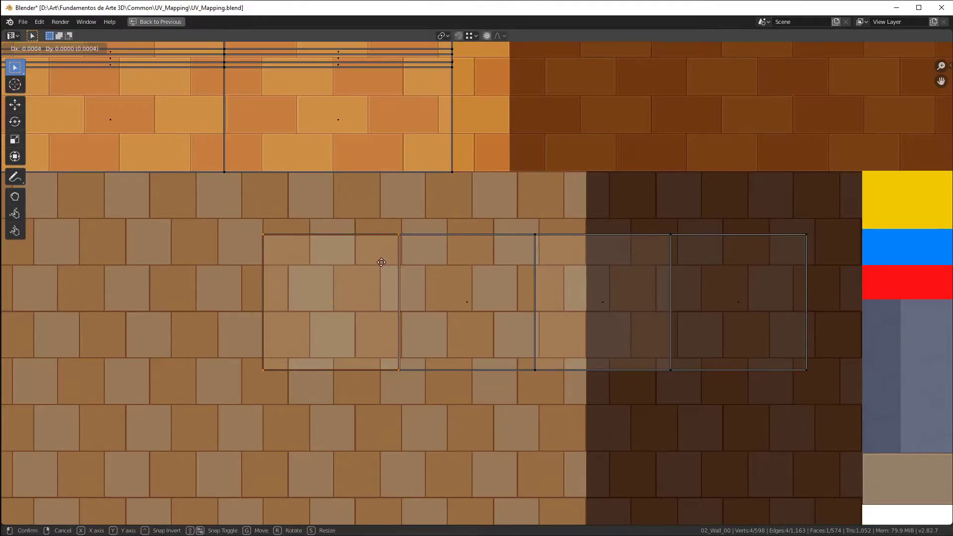
{"action": "left_click", "coordinate": [532, 243]}
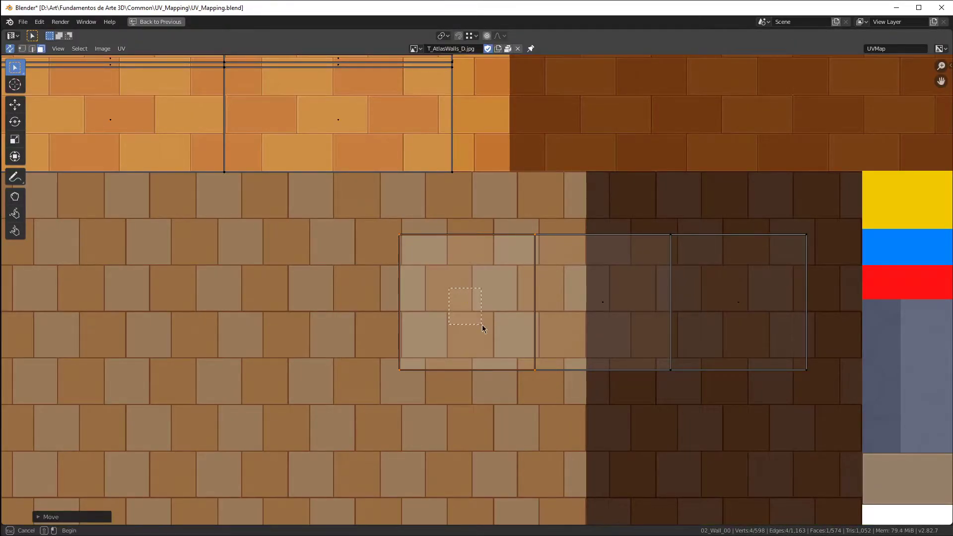
Step: Move the overlapping squares onto the third square, and move that stack onto the fourth one
{"action": "left_click", "coordinate": [489, 286], "text": "shift"}
{"action": "key", "text": "g"}
{"action": "left_click", "coordinate": [644, 260], "text": "ctrl"}
{"action": "left_click_drag", "start_coordinate": [533, 292], "coordinate": [630, 335]}
{"action": "key", "text": "g"}
{"action": "left_click", "coordinate": [809, 242]}
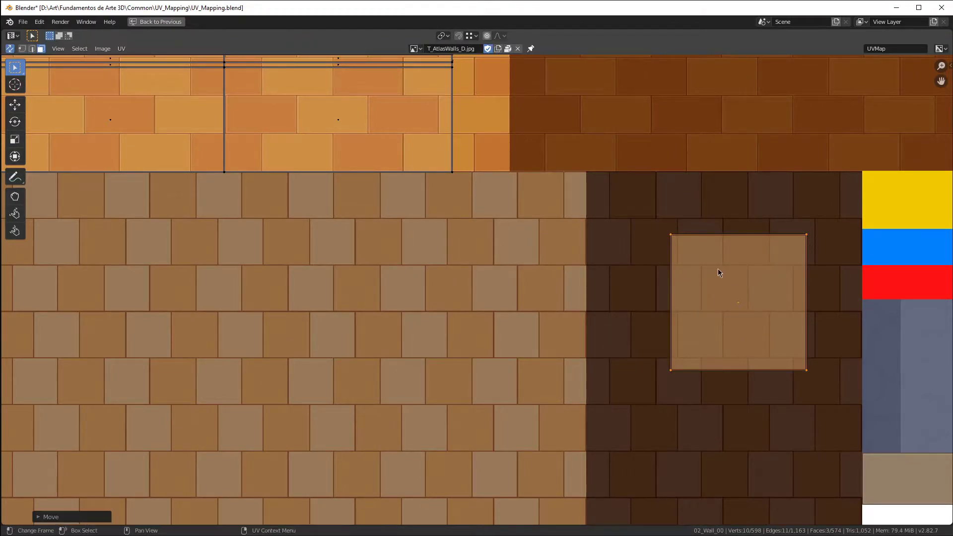
Step: Move the stacked floor UVs onto the round-stone tile, aligning their upper-right corner with the tile's corner
{"action": "scroll", "coordinate": [773, 290], "scroll_direction": "down", "scroll_amount": 5}
{"action": "key", "text": "g"}
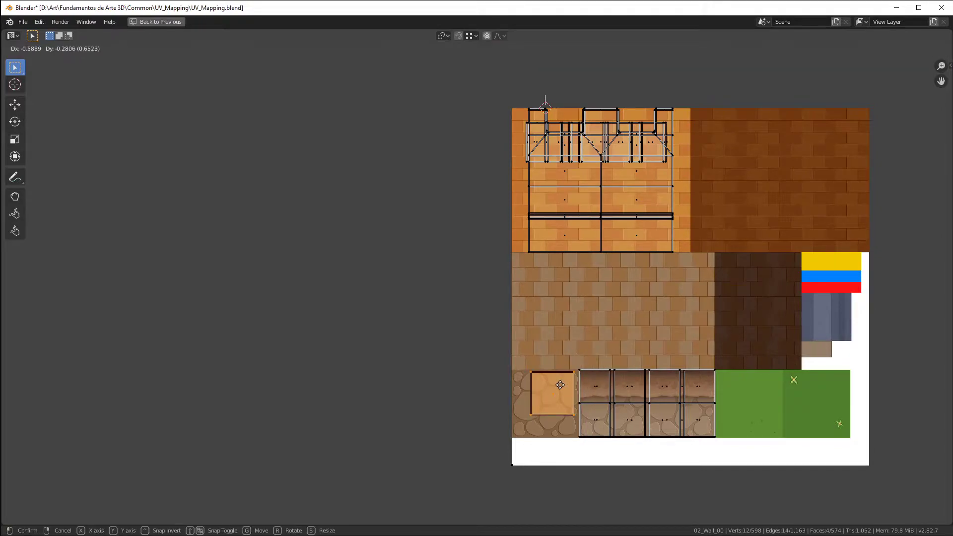
{"action": "left_click", "coordinate": [560, 385]}
{"action": "scroll", "coordinate": [574, 366], "scroll_direction": "up", "scroll_amount": 7}
{"action": "scroll", "coordinate": [574, 366], "scroll_direction": "up", "scroll_amount": 3}
{"action": "key", "text": "g"}
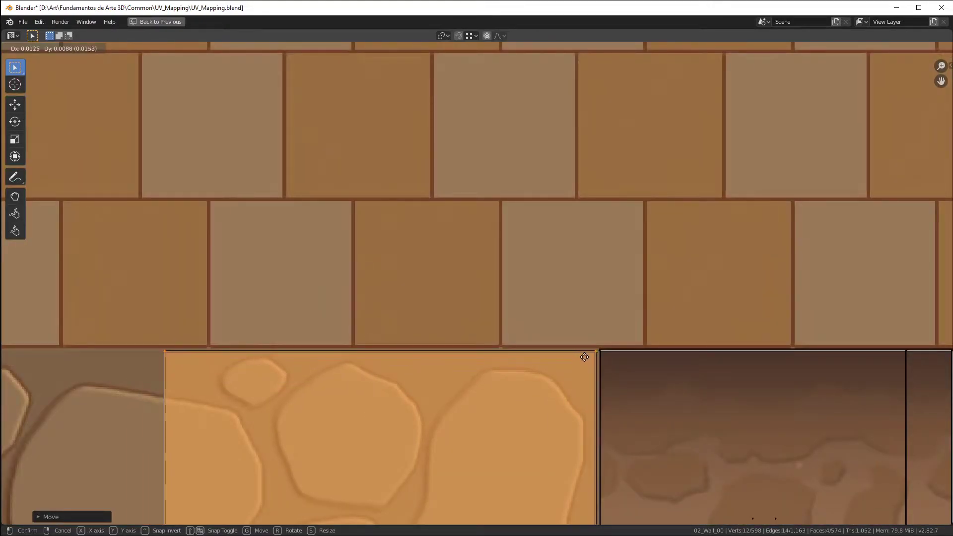
{"action": "left_click", "coordinate": [597, 350]}
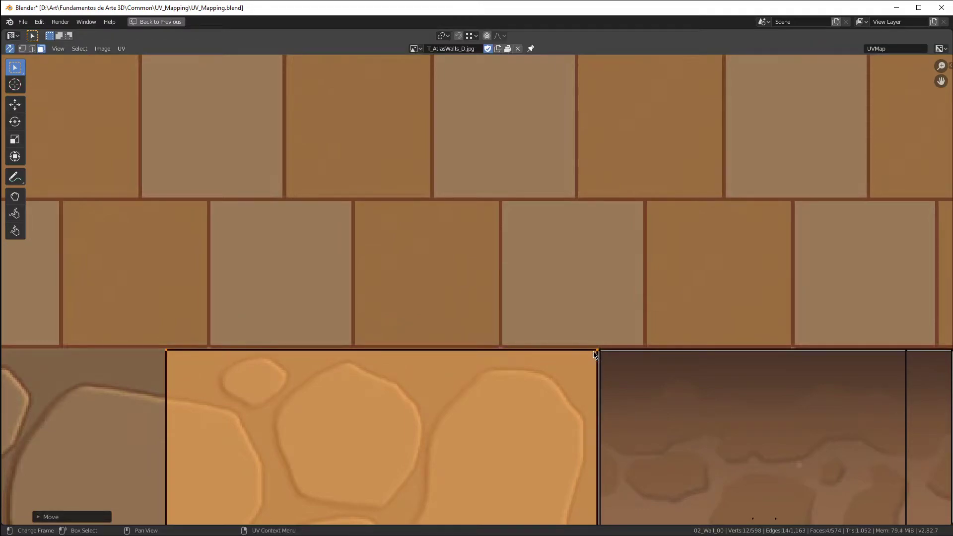
{"action": "key", "text": "g"}
Step: Place the 2D cursor on the stacked square's upper-right corner and set the pivot to 2D Cursor
{"action": "left_click", "coordinate": [598, 352]}
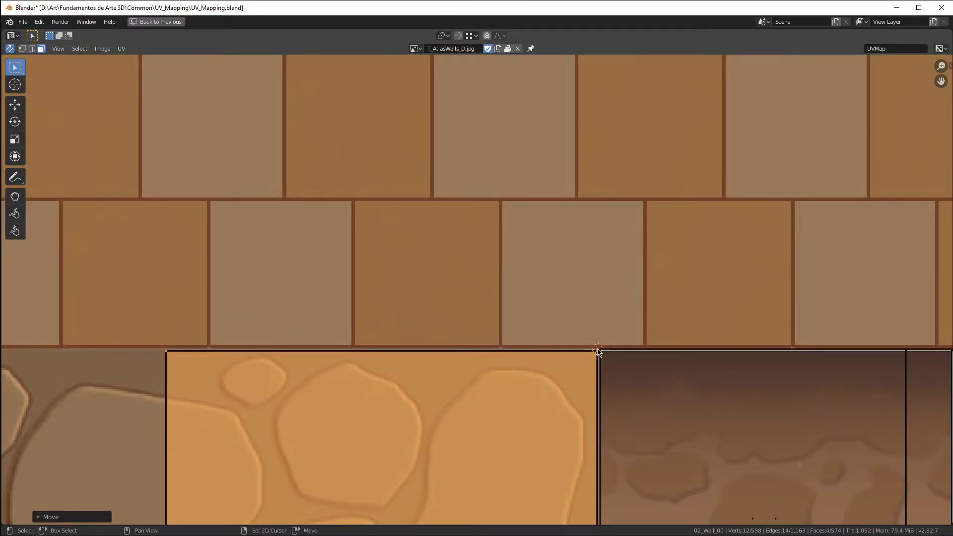
{"action": "scroll", "coordinate": [598, 352], "scroll_direction": "down", "scroll_amount": 4}
{"action": "scroll", "coordinate": [614, 314], "scroll_direction": "up", "scroll_amount": 5}
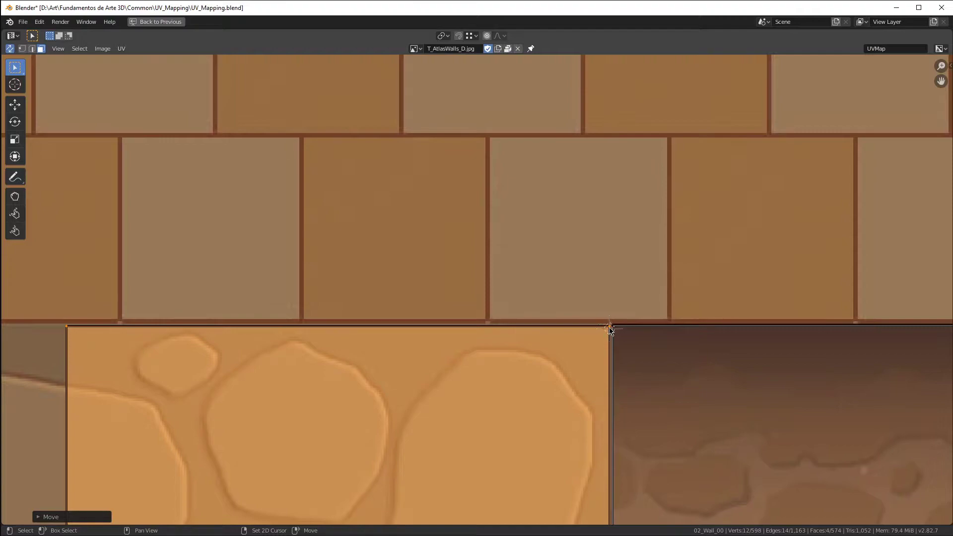
{"action": "scroll", "coordinate": [609, 328], "scroll_direction": "down", "scroll_amount": 8}
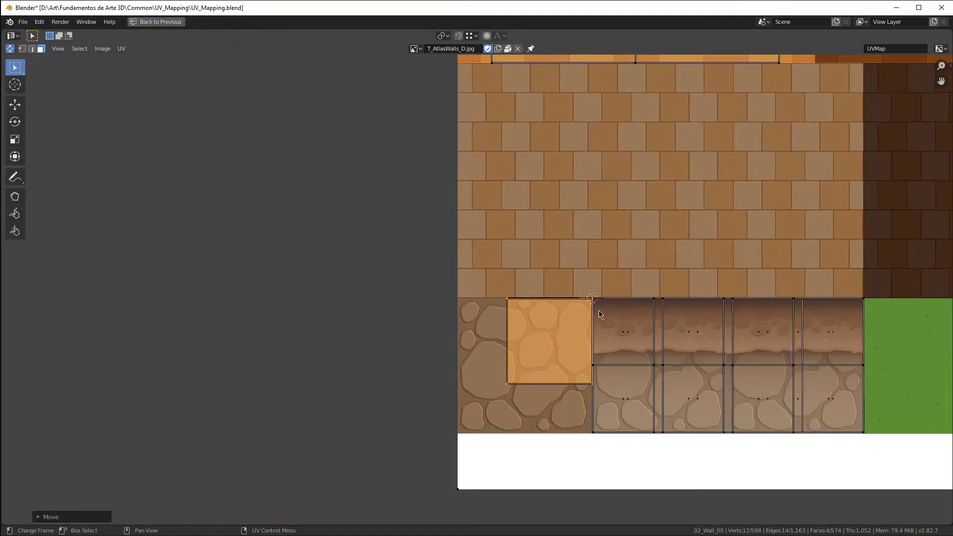
{"action": "key", "text": "period"}
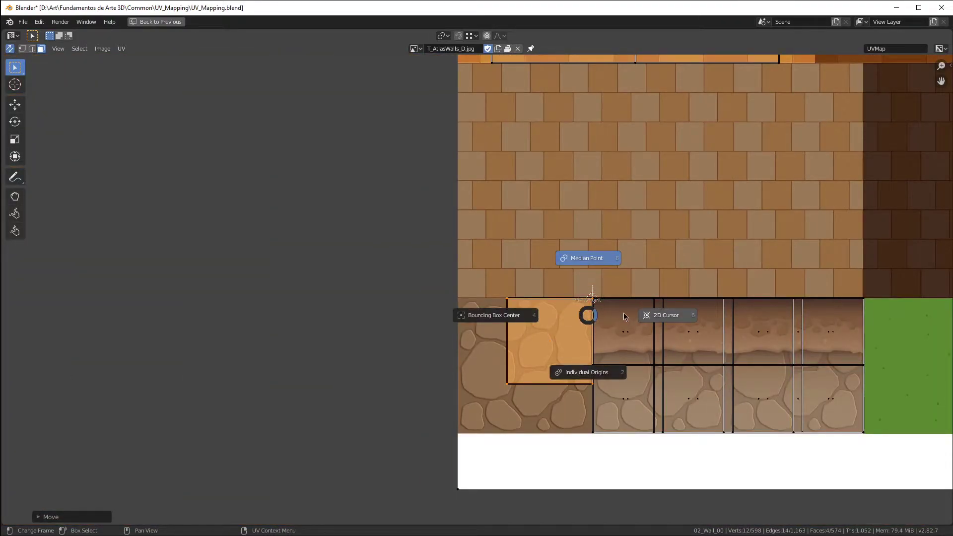
{"action": "left_click", "coordinate": [659, 323]}
Step: Scale the stacked floor UVs from the 2D cursor to fill the round-stone tile, and restore the full UV Editing layout
{"action": "scroll", "coordinate": [544, 327], "scroll_direction": "up", "scroll_amount": 2}
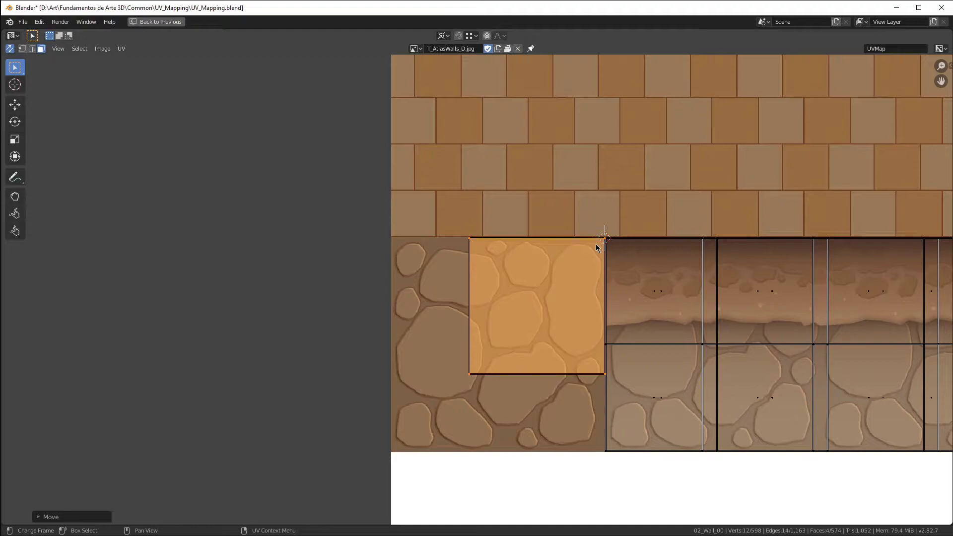
{"action": "key", "text": "s"}
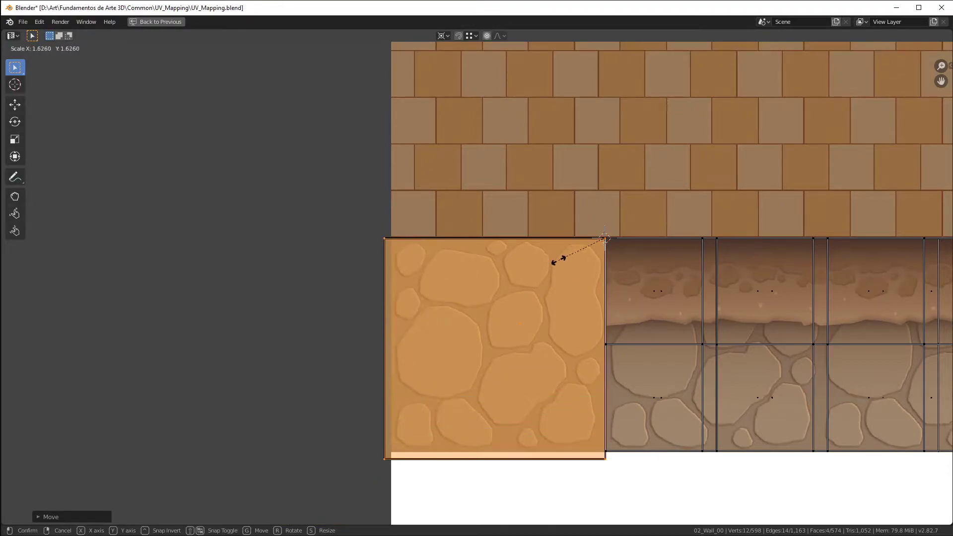
{"action": "left_click", "coordinate": [566, 249]}
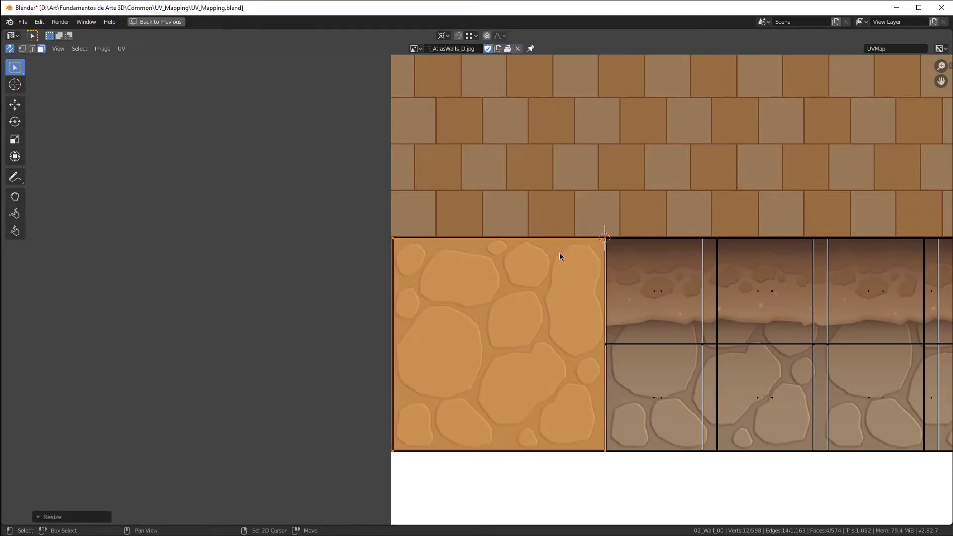
{"action": "key", "text": "ctrl+alt+space"}
{"action": "middle_click_drag", "start_coordinate": [587, 315], "coordinate": [645, 358]}
{"action": "scroll", "coordinate": [687, 372], "scroll_direction": "up", "scroll_amount": 6}
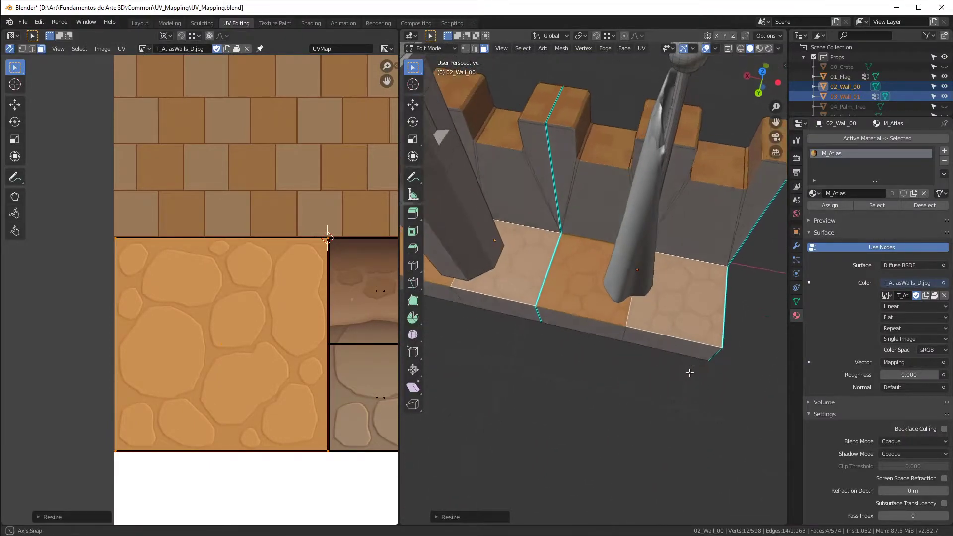
Step: Select only the inner floor face of 03_Wall_01 at the wall joint and set the UV pivot to Median Point
{"action": "left_click", "coordinate": [673, 311]}
{"action": "scroll", "coordinate": [673, 311], "scroll_direction": "down", "scroll_amount": 4}
{"action": "left_click", "coordinate": [600, 293]}
{"action": "middle_click_drag", "start_coordinate": [643, 299], "coordinate": [663, 308]}
{"action": "scroll", "coordinate": [564, 300], "scroll_direction": "up", "scroll_amount": 2}
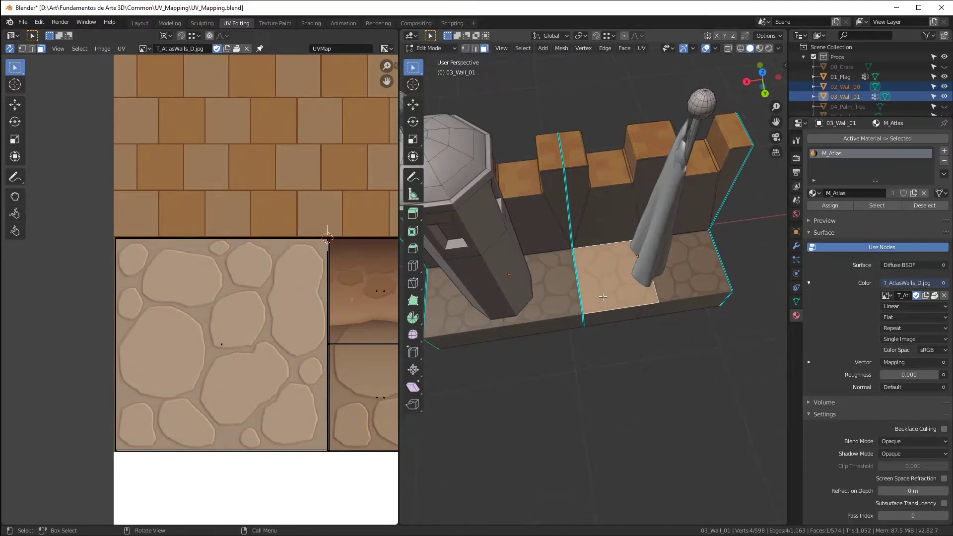
{"action": "scroll", "coordinate": [243, 362], "scroll_direction": "down", "scroll_amount": 2}
{"action": "scroll", "coordinate": [248, 360], "scroll_direction": "up", "scroll_amount": 2}
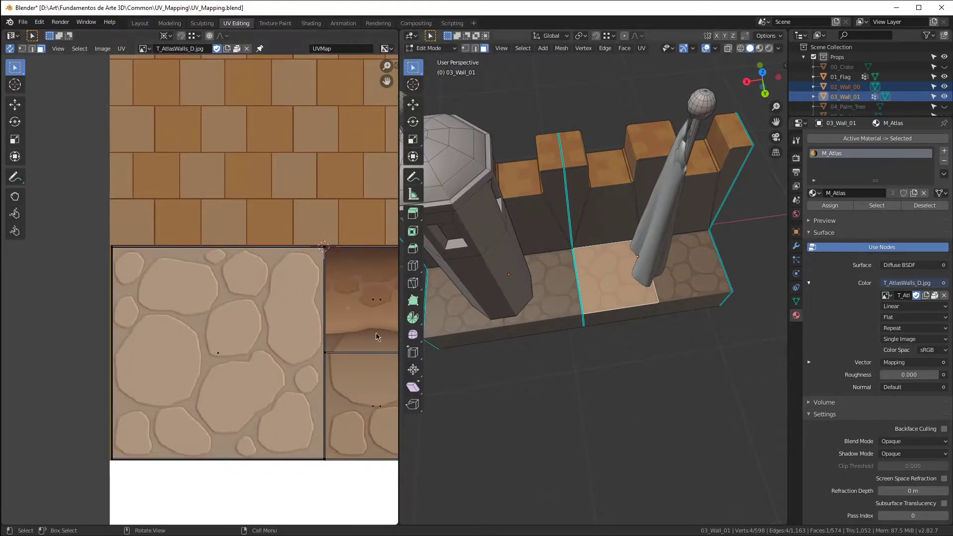
{"action": "key", "text": "period"}
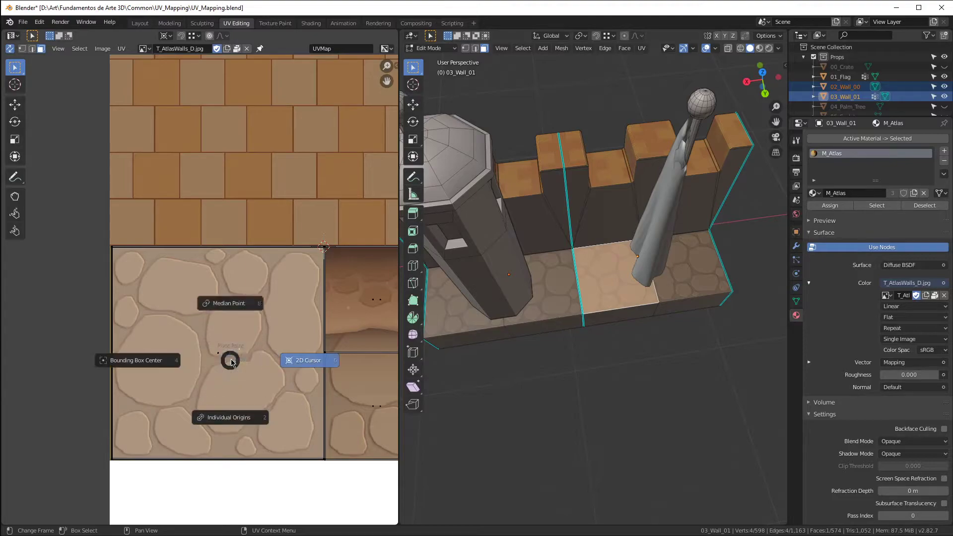
{"action": "left_click", "coordinate": [225, 303]}
Step: Mirror the selected floor face's UVs along X and return to Object Mode to check the stone pattern
{"action": "key", "text": "s"}
{"action": "key", "text": "x"}
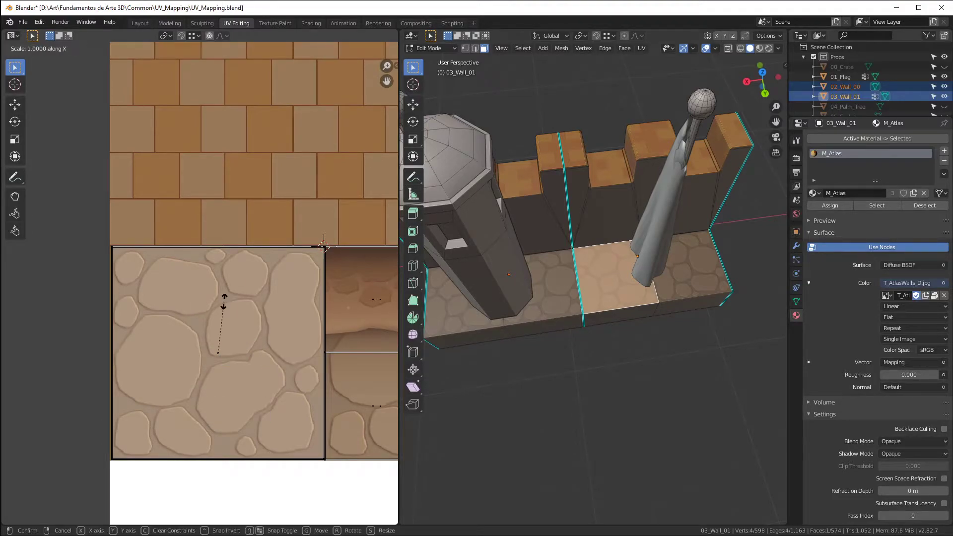
{"action": "key", "text": "1"}
{"action": "key", "text": "Return"}
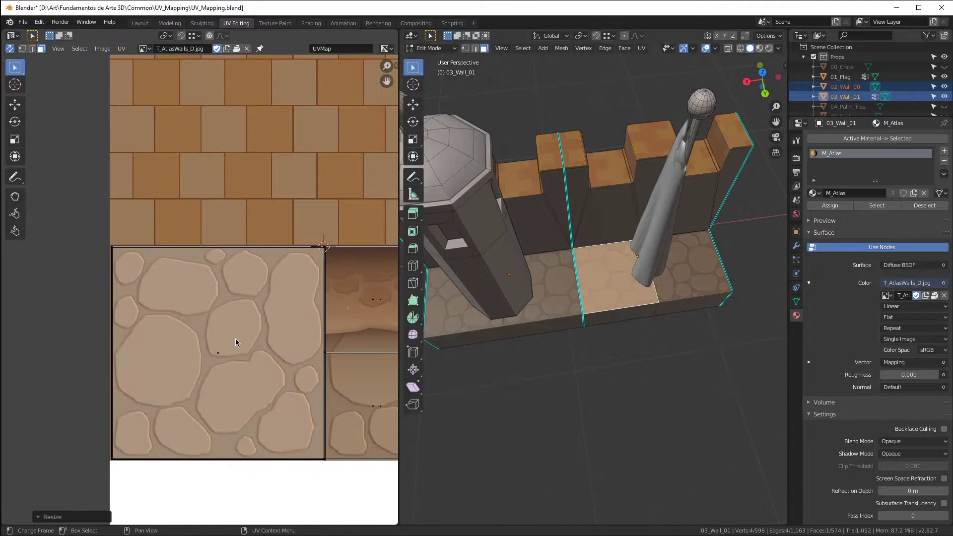
{"action": "scroll", "coordinate": [680, 260], "scroll_direction": "up", "scroll_amount": 5}
{"action": "key", "text": "Tab"}
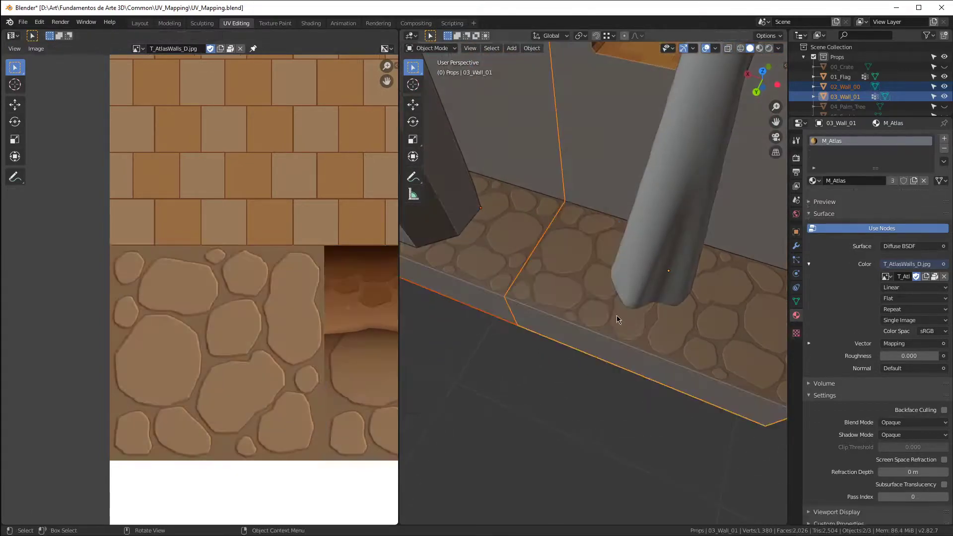
Step: Return to Edit Mode, box-select all the already mapped UV islands on the atlas, and hide those faces on both wall sections
{"action": "scroll", "coordinate": [675, 345], "scroll_direction": "down", "scroll_amount": 5}
{"action": "mouse_move", "coordinate": [674, 344]}
{"action": "middle_mouse_down"}
{"action": "mouse_move", "coordinate": [695, 328]}
{"action": "mouse_move", "coordinate": [558, 335]}
{"action": "mouse_move", "coordinate": [645, 297]}
{"action": "mouse_move", "coordinate": [679, 327]}
{"action": "middle_mouse_up"}
{"action": "scroll", "coordinate": [504, 342], "scroll_direction": "up", "scroll_amount": 3}
{"action": "scroll", "coordinate": [645, 297], "scroll_direction": "down", "scroll_amount": 4}
{"action": "key", "text": "Tab"}
{"action": "scroll", "coordinate": [679, 327], "scroll_direction": "down", "scroll_amount": 6}
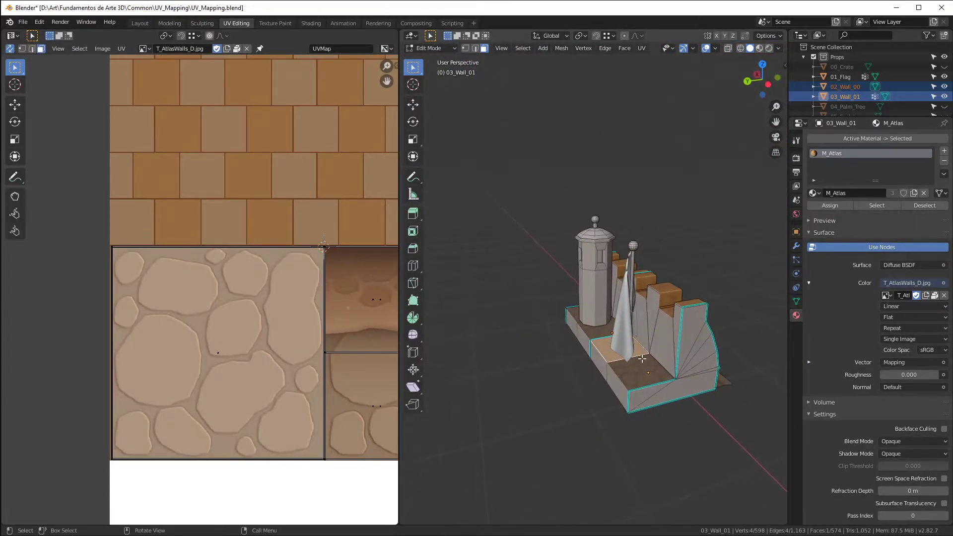
{"action": "scroll", "coordinate": [247, 370], "scroll_direction": "down", "scroll_amount": 6}
{"action": "scroll", "coordinate": [215, 360], "scroll_direction": "down", "scroll_amount": 2}
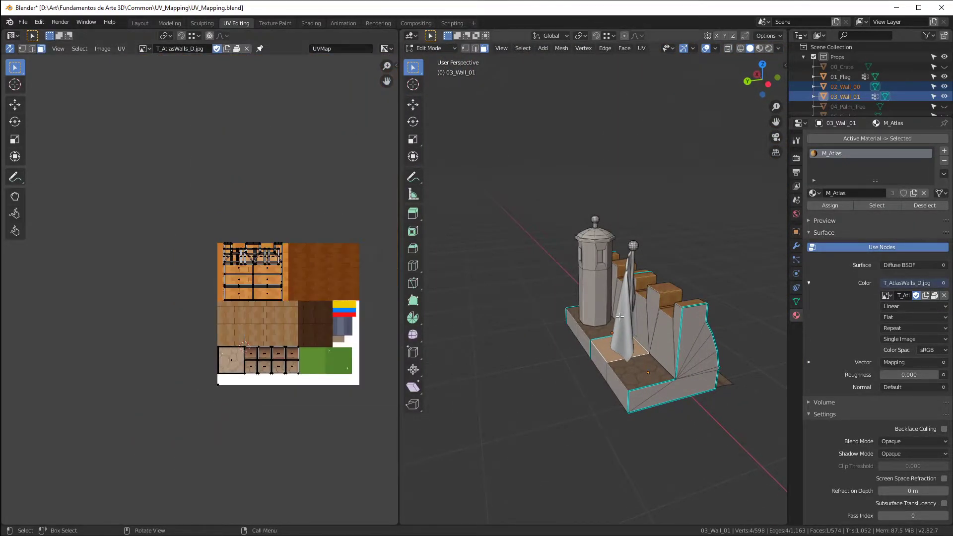
{"action": "middle_click_drag", "start_coordinate": [634, 305], "coordinate": [488, 302]}
{"action": "middle_click_drag", "start_coordinate": [526, 338], "coordinate": [607, 319]}
{"action": "left_click_drag", "start_coordinate": [201, 235], "coordinate": [308, 381]}
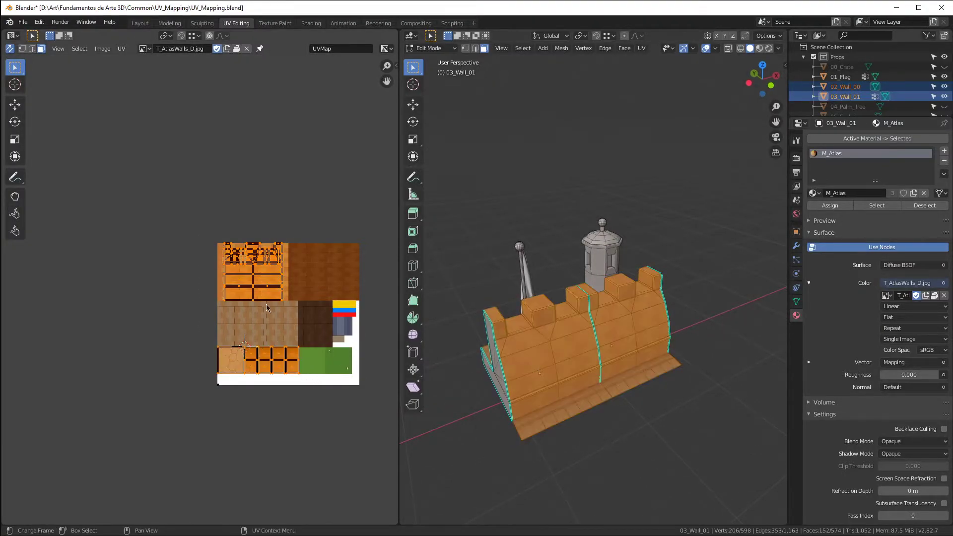
{"action": "key", "text": "h"}
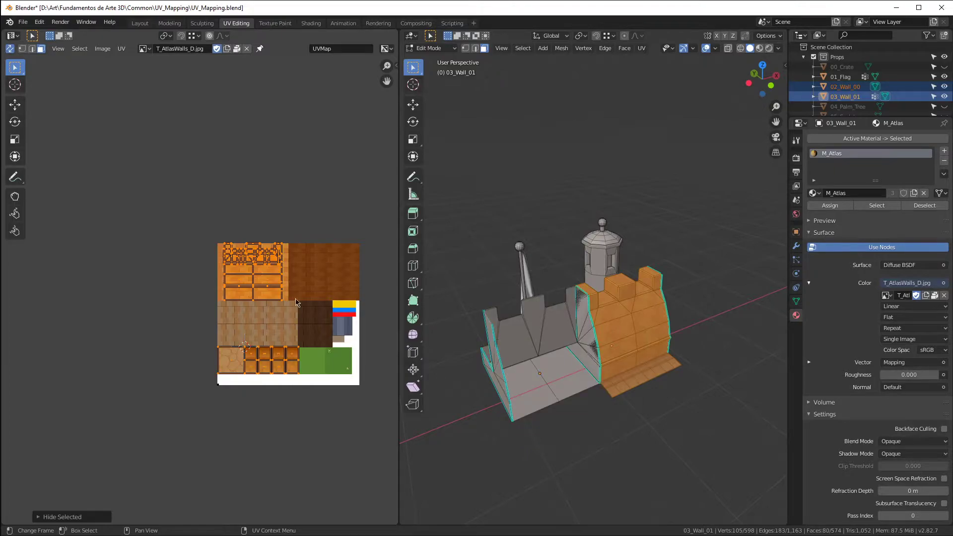
{"action": "key", "text": "h"}
Step: Select the four bottom faces of both wall sections and hide them
{"action": "middle_click_drag", "start_coordinate": [621, 278], "coordinate": [505, 364]}
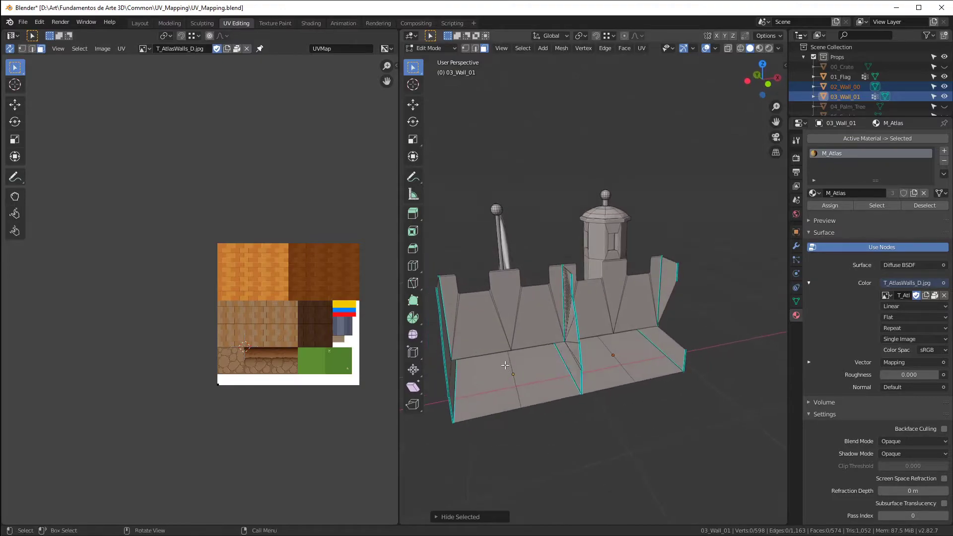
{"action": "left_click", "coordinate": [496, 379]}
{"action": "left_click", "coordinate": [546, 372], "text": "shift"}
{"action": "left_click", "coordinate": [645, 370], "text": "shift"}
{"action": "left_click", "coordinate": [609, 377], "text": "shift"}
{"action": "key", "text": "KP_Decimal"}
{"action": "middle_click_drag", "start_coordinate": [708, 279], "coordinate": [638, 372]}
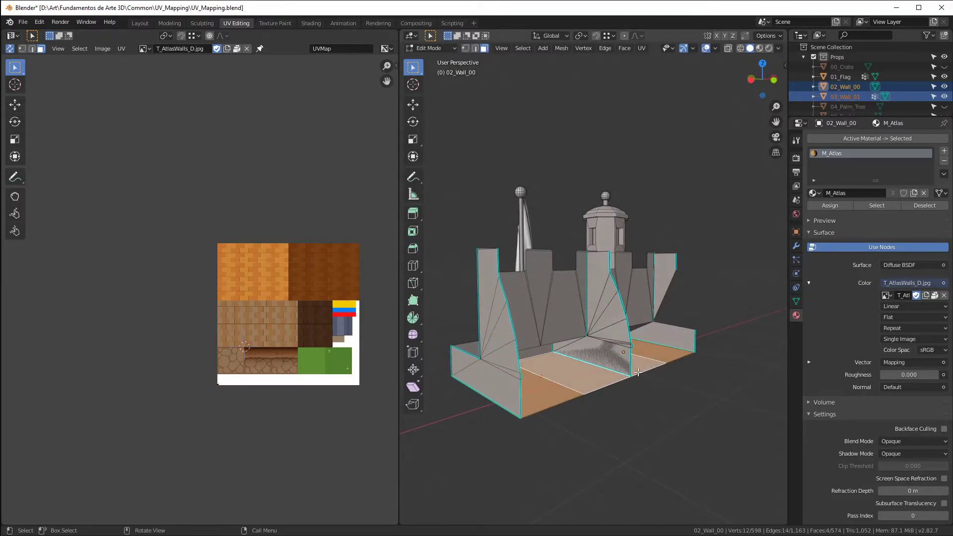
{"action": "middle_click_drag", "start_coordinate": [575, 370], "coordinate": [634, 444]}
{"action": "scroll", "coordinate": [556, 374], "scroll_direction": "up", "scroll_amount": 2}
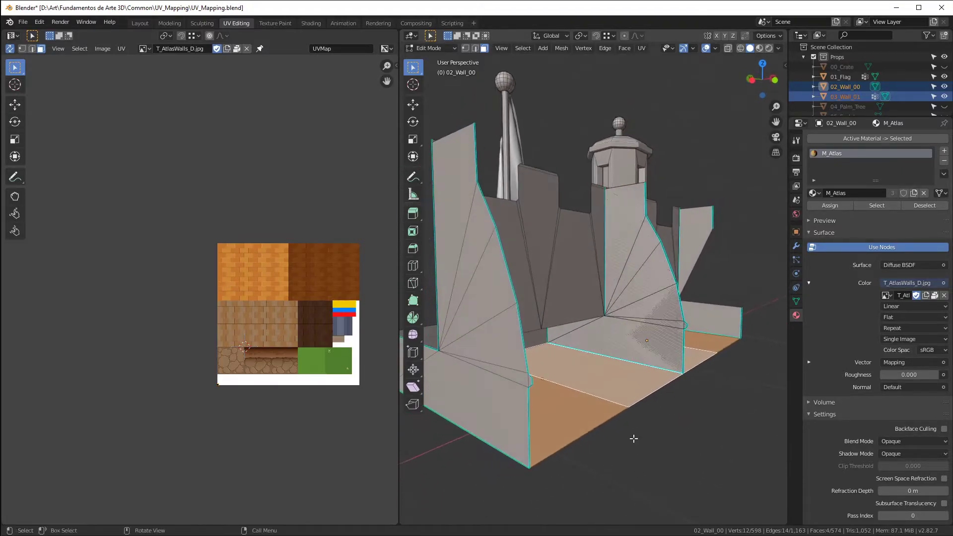
{"action": "middle_click_drag", "start_coordinate": [659, 372], "coordinate": [684, 365]}
{"action": "key", "text": "h"}
{"action": "middle_click_drag", "start_coordinate": [589, 379], "coordinate": [668, 345]}
{"action": "left_click", "coordinate": [666, 344]}
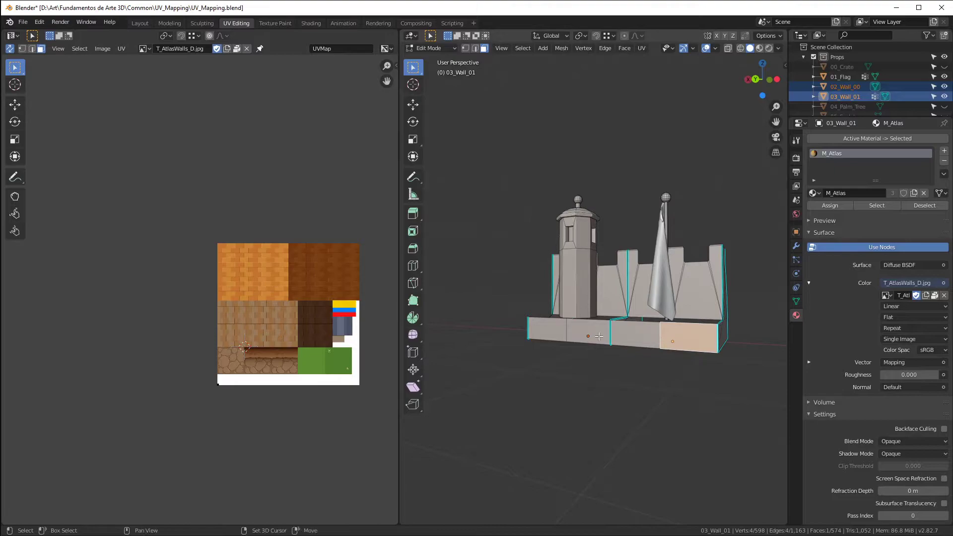
{"action": "left_click", "coordinate": [630, 336], "text": "shift"}
{"action": "left_click", "coordinate": [566, 332], "text": "shift"}
Step: Enlarge the 3D view, select one vertical base face of 02_Wall_00 beside the joint, and extend the selection to similar faces by Normal
{"action": "middle_click_drag", "start_coordinate": [621, 309], "coordinate": [618, 328]}
{"action": "middle_click_drag", "start_coordinate": [621, 340], "coordinate": [314, 254]}
{"action": "key", "text": "ctrl+space"}
{"action": "scroll", "coordinate": [607, 325], "scroll_direction": "down", "scroll_amount": 3}
{"action": "left_click", "coordinate": [456, 366]}
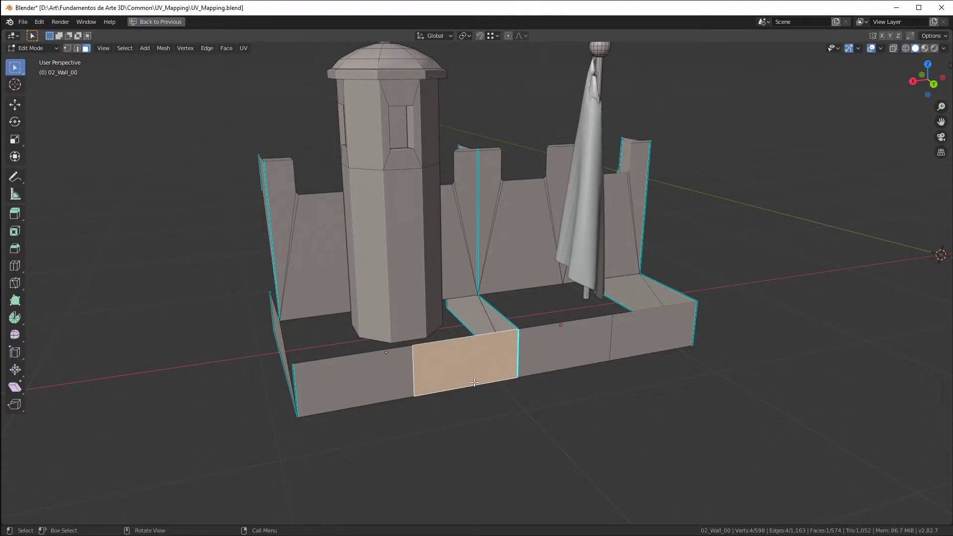
{"action": "key", "text": "shift+g"}
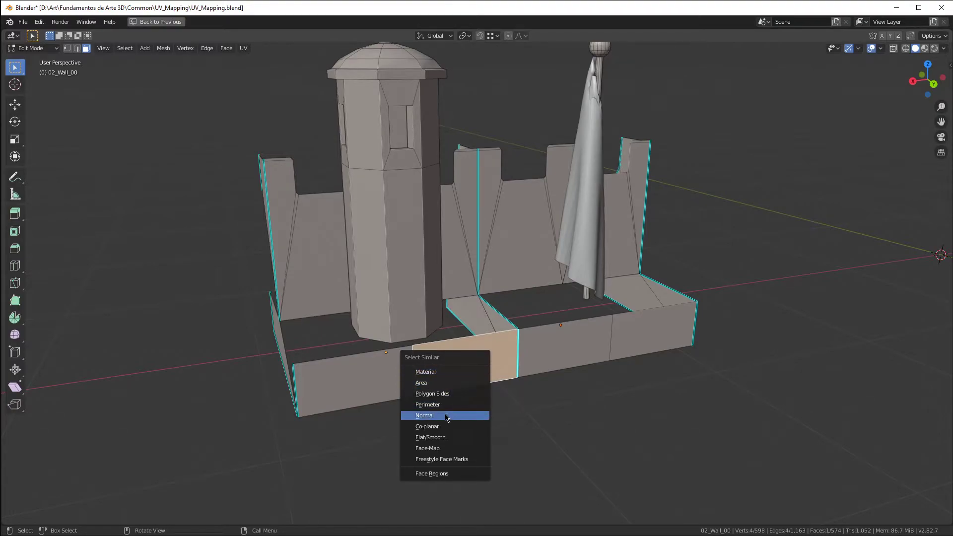
{"action": "left_click", "coordinate": [417, 416]}
{"action": "middle_click_drag", "start_coordinate": [426, 324], "coordinate": [454, 367]}
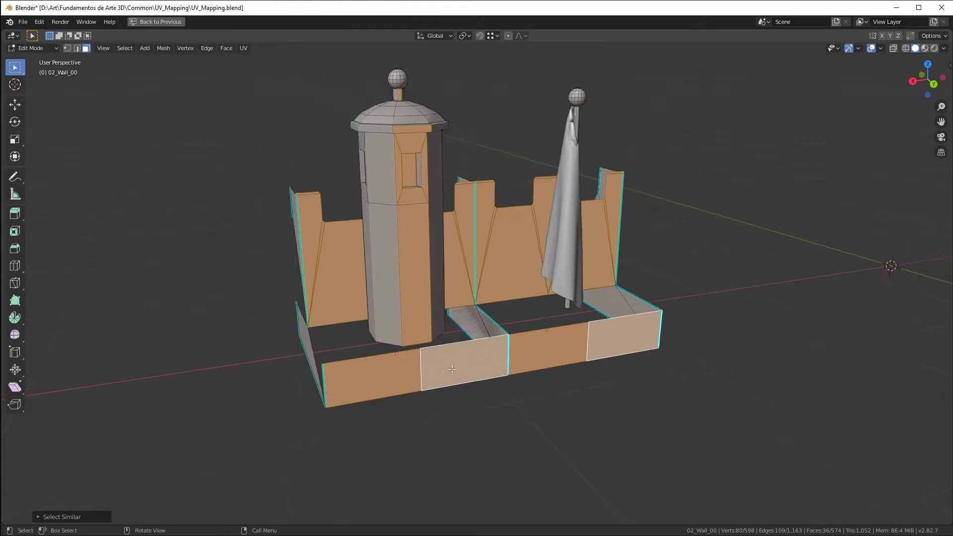
{"action": "mouse_move", "coordinate": [588, 339]}
{"action": "middle_mouse_down"}
{"action": "mouse_move", "coordinate": [635, 341]}
{"action": "mouse_move", "coordinate": [585, 340]}
{"action": "middle_mouse_up"}
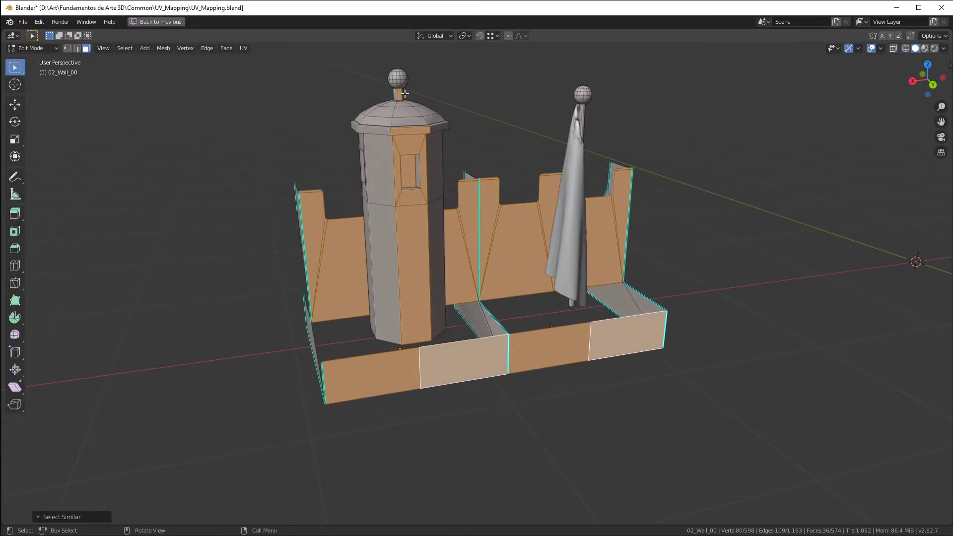
Step: Deselect the tower and flagpole parts, and unwrap the selected wall faces with Project From View in Back Orthographic view
{"action": "key", "text": "shift+l"}
{"action": "key", "text": "shift+l"}
{"action": "middle_click_drag", "start_coordinate": [407, 133], "coordinate": [398, 202]}
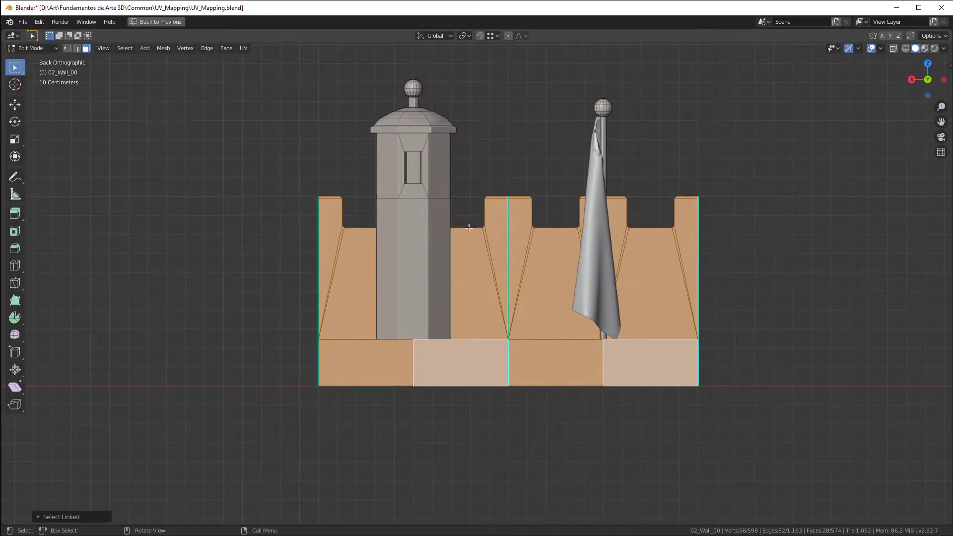
{"action": "key", "text": "u"}
{"action": "left_click", "coordinate": [470, 267]}
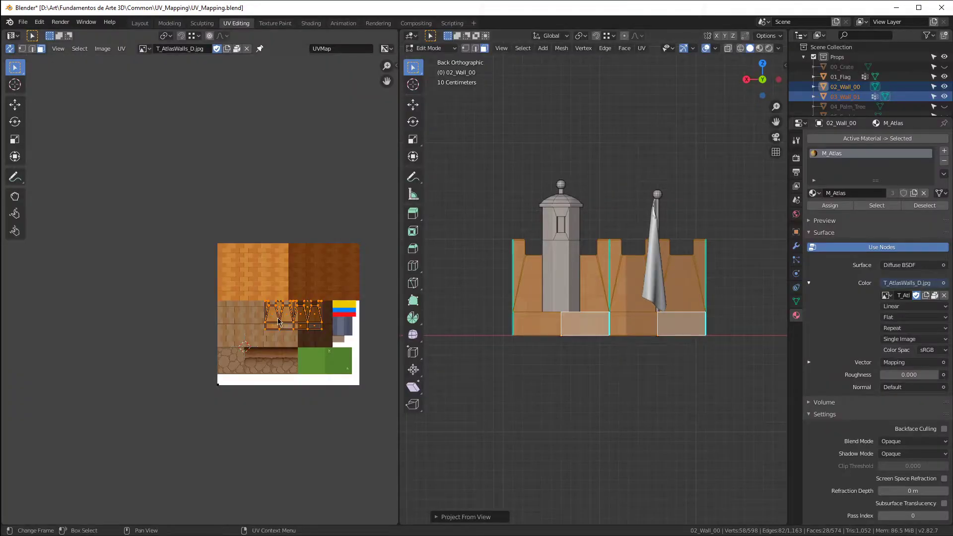
Step: Move the projected wall UVs onto the dark orange-brown brick tile, near its lower-left corner
{"action": "scroll", "coordinate": [279, 323], "scroll_direction": "up", "scroll_amount": 4}
{"action": "middle_click_drag", "start_coordinate": [263, 325], "coordinate": [135, 370]}
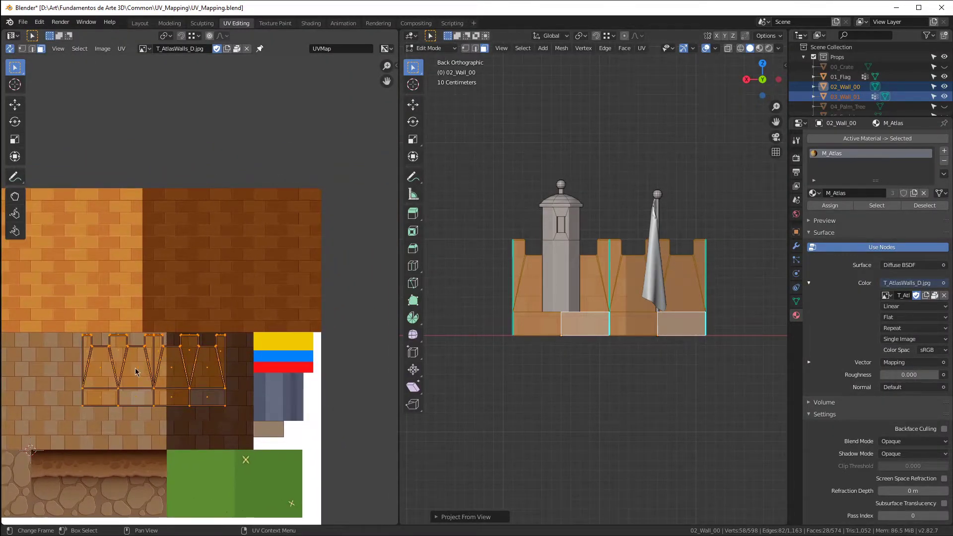
{"action": "key", "text": "g"}
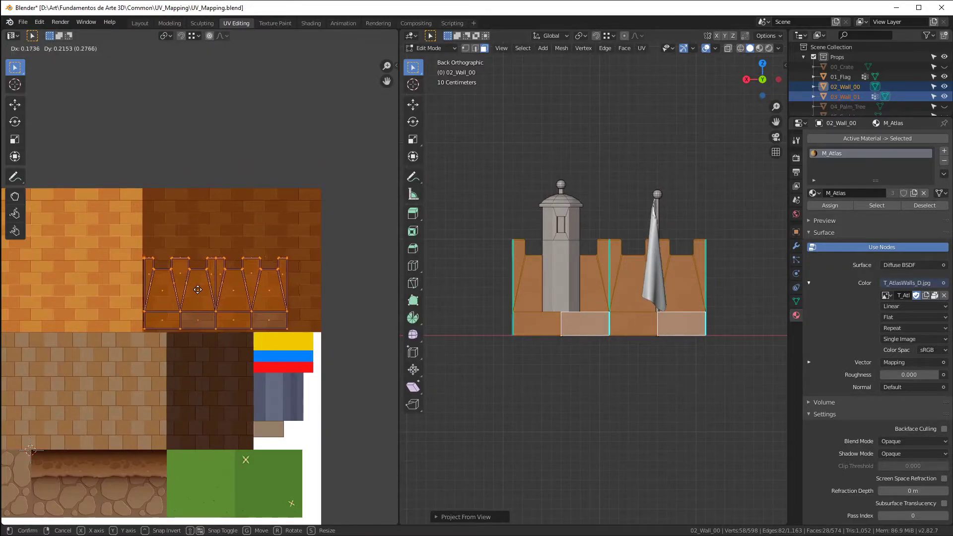
{"action": "left_click", "coordinate": [197, 290]}
Step: Enlarge the UV editor, select the right-hand wall section's UVs, and mirror them along X around the Median Point
{"action": "key", "text": "ctrl+space"}
{"action": "scroll", "coordinate": [499, 295], "scroll_direction": "up", "scroll_amount": 5}
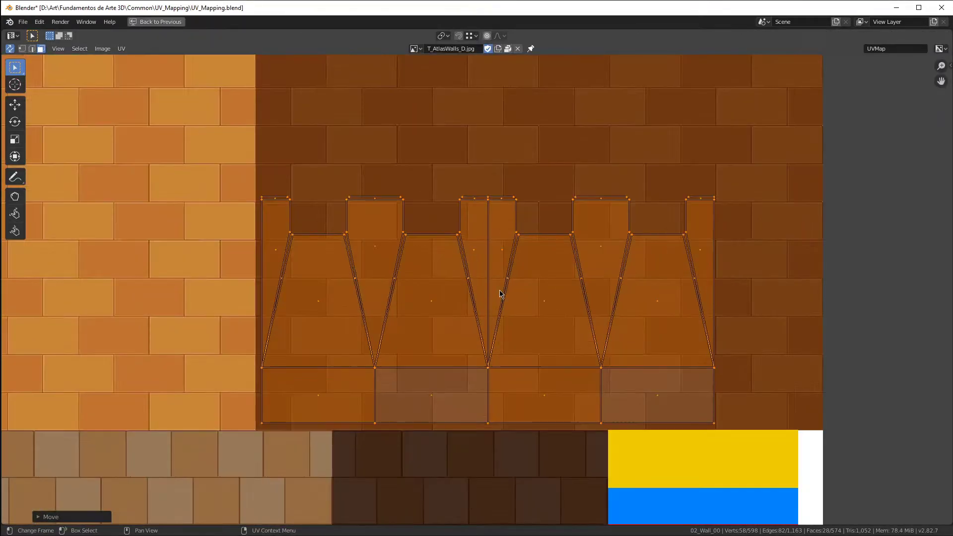
{"action": "scroll", "coordinate": [499, 295], "scroll_direction": "down", "scroll_amount": 2}
{"action": "left_click", "coordinate": [496, 216]}
{"action": "left_click_drag", "start_coordinate": [494, 215], "coordinate": [678, 375]}
{"action": "key", "text": "period"}
{"action": "left_click", "coordinate": [558, 222]}
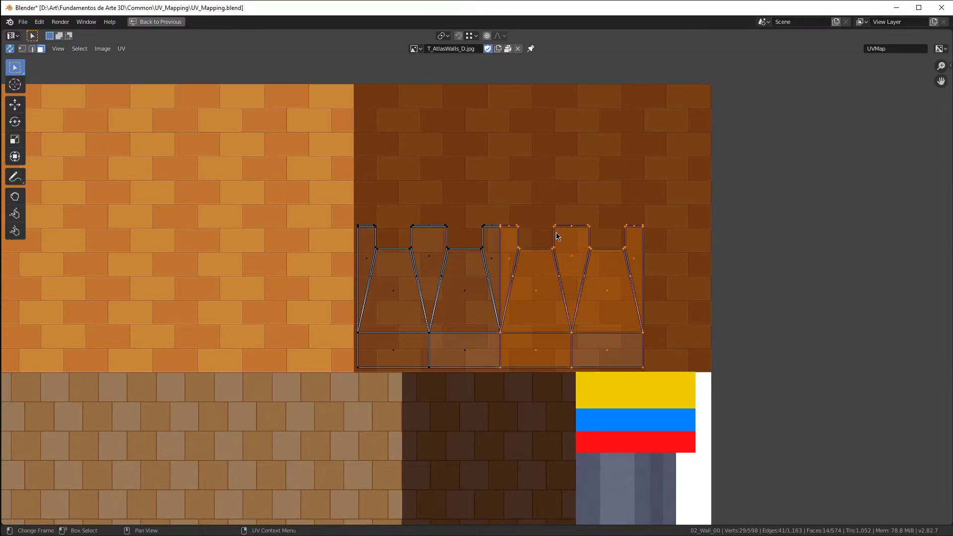
{"action": "key", "text": "s"}
{"action": "left_click", "coordinate": [558, 237]}
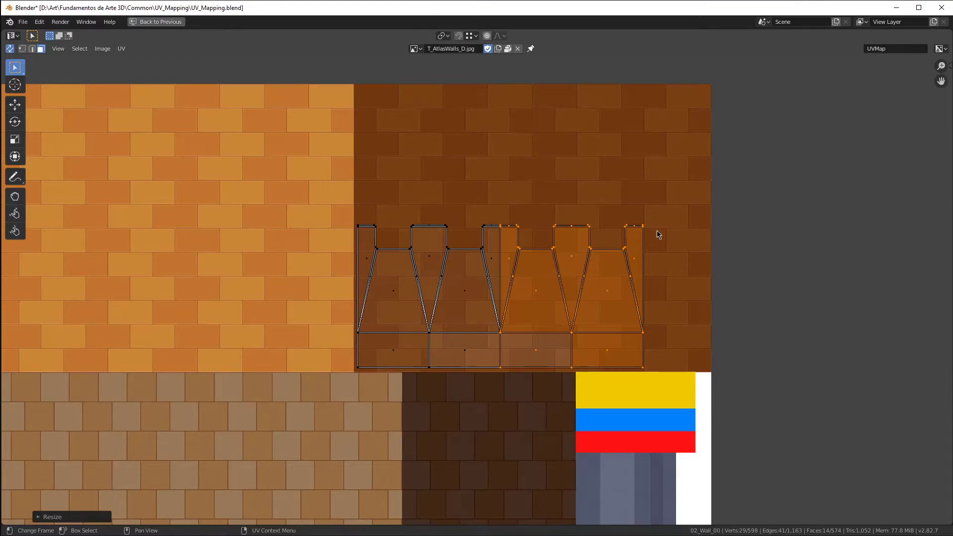
Step: Mark the mirrored section's side edges with annotation strokes and move its UVs along X to overlap the other section
{"action": "mouse_move", "coordinate": [652, 218]}
{"action": "left_mouse_down"}
{"action": "mouse_move", "coordinate": [644, 368]}
{"action": "mouse_move", "coordinate": [640, 330]}
{"action": "left_mouse_up"}
{"action": "left_click_drag", "start_coordinate": [499, 227], "coordinate": [503, 367]}
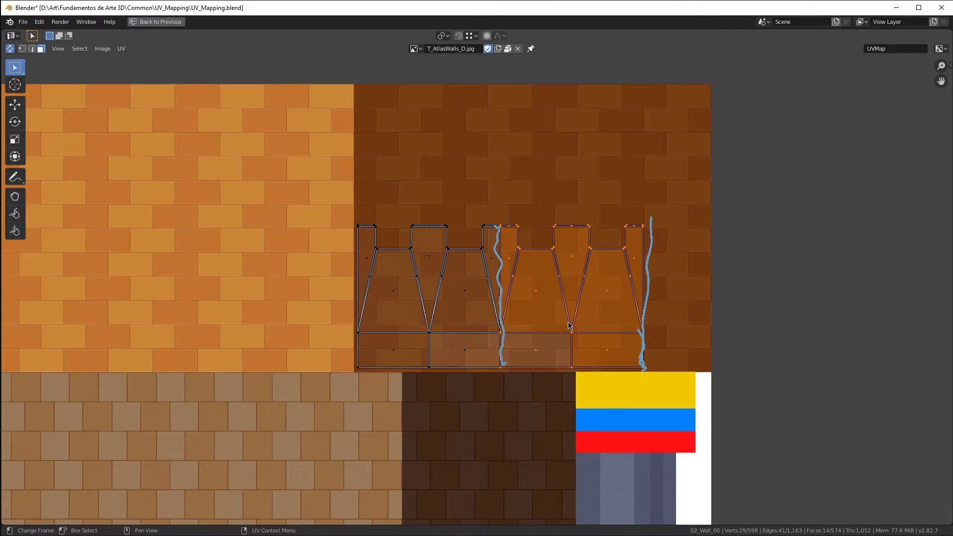
{"action": "key", "text": "g"}
{"action": "key", "text": "x"}
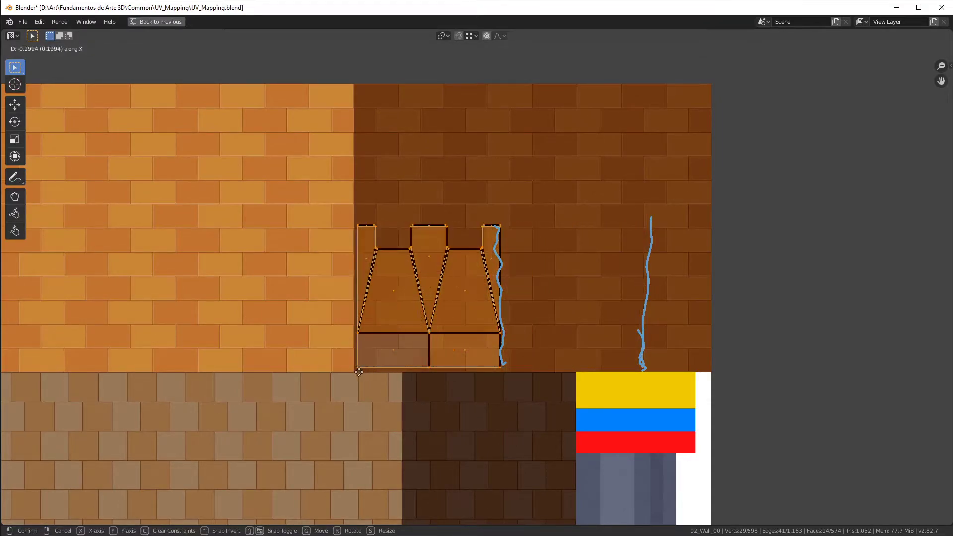
{"action": "left_click", "coordinate": [360, 372]}
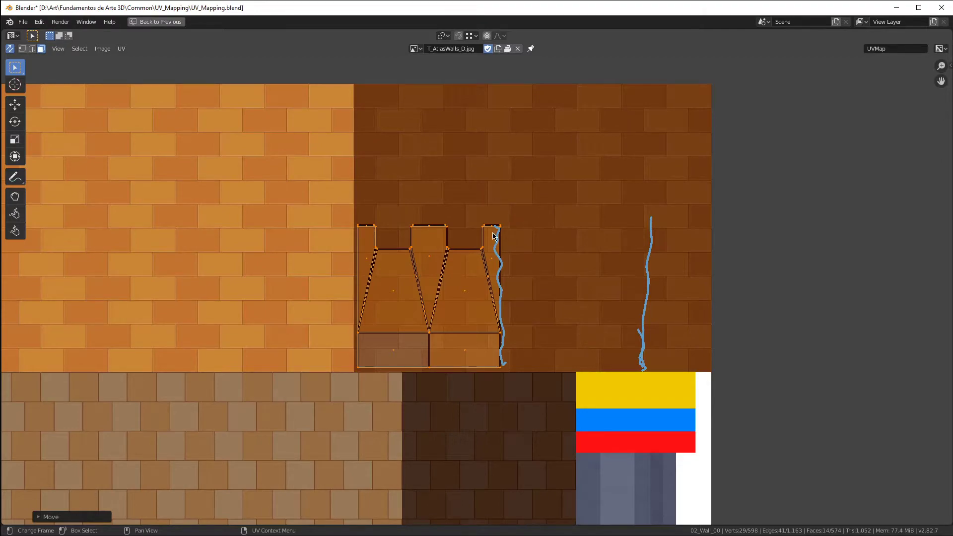
Step: Retrace the overlapped section's outer edge and erase all annotation strokes over the brick tile
{"action": "left_click_drag", "start_coordinate": [498, 228], "coordinate": [502, 367]}
{"action": "left_click_drag", "start_coordinate": [501, 238], "coordinate": [504, 370], "text": "ctrl"}
{"action": "mouse_move", "coordinate": [643, 367]}
{"action": "left_mouse_down", "text": "ctrl"}
{"action": "mouse_move", "coordinate": [654, 366]}
{"action": "mouse_move", "coordinate": [659, 223]}
{"action": "left_mouse_up", "text": "ctrl"}
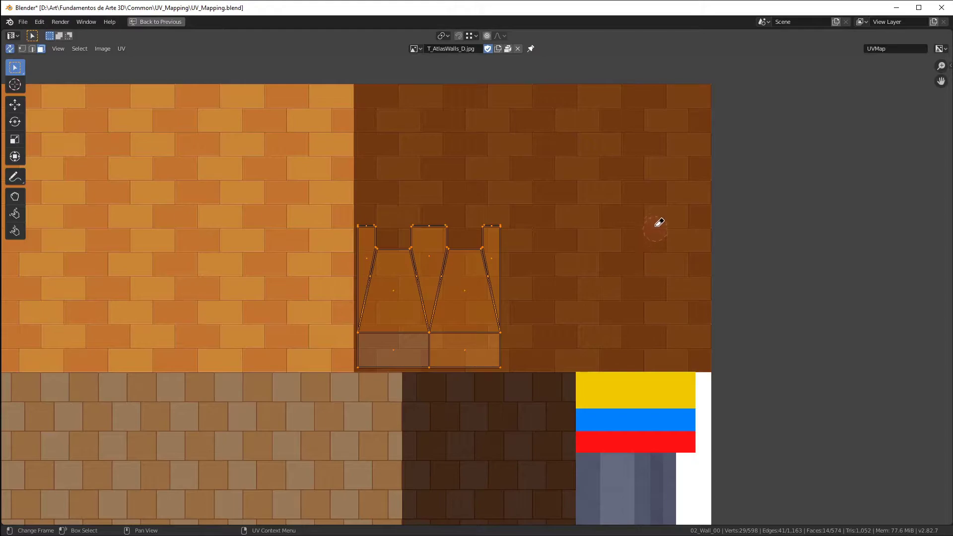
Step: Place the 2D cursor on the lower-left corner of the dark orange-brown brick tile
{"action": "scroll", "coordinate": [648, 211], "scroll_direction": "down", "scroll_amount": 1}
{"action": "scroll", "coordinate": [400, 321], "scroll_direction": "up", "scroll_amount": 6}
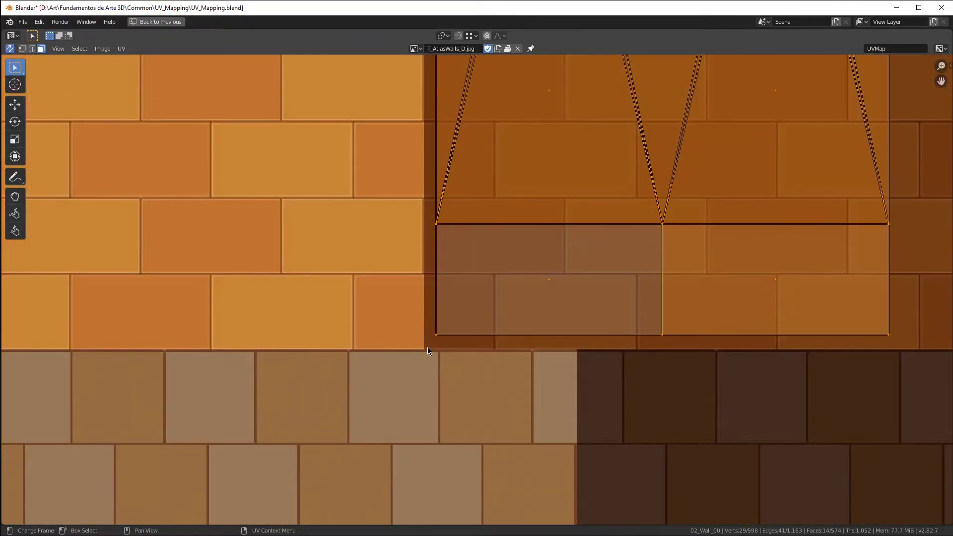
{"action": "left_click", "coordinate": [425, 347], "text": "shift"}
{"action": "right_click", "coordinate": [426, 350], "text": "shift"}
Step: Select both stacked wall sections' linked UVs and move their lower-left corner onto the 2D cursor
{"action": "left_click", "coordinate": [548, 278], "text": "shift"}
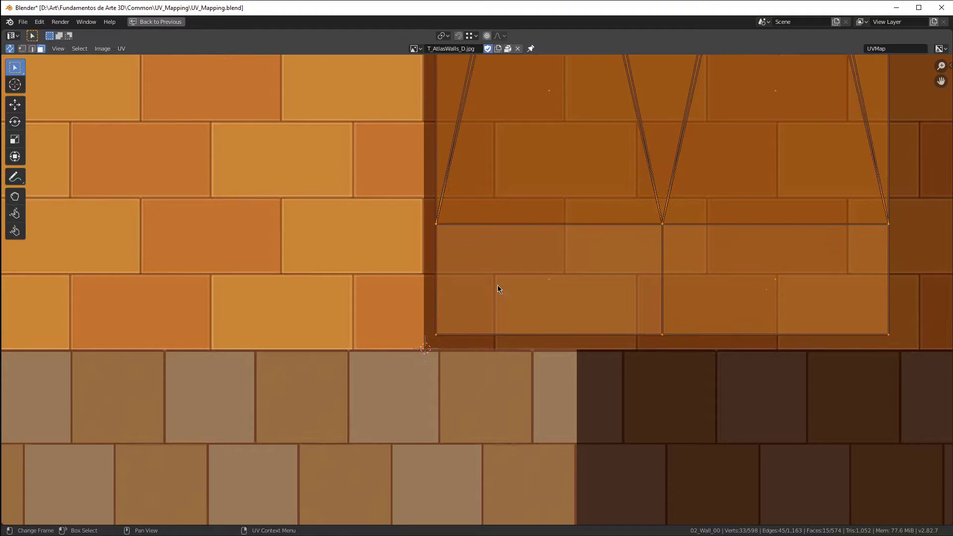
{"action": "scroll", "coordinate": [495, 288], "scroll_direction": "down", "scroll_amount": 10}
{"action": "key", "text": "ctrl+l"}
{"action": "scroll", "coordinate": [497, 288], "scroll_direction": "up", "scroll_amount": 10}
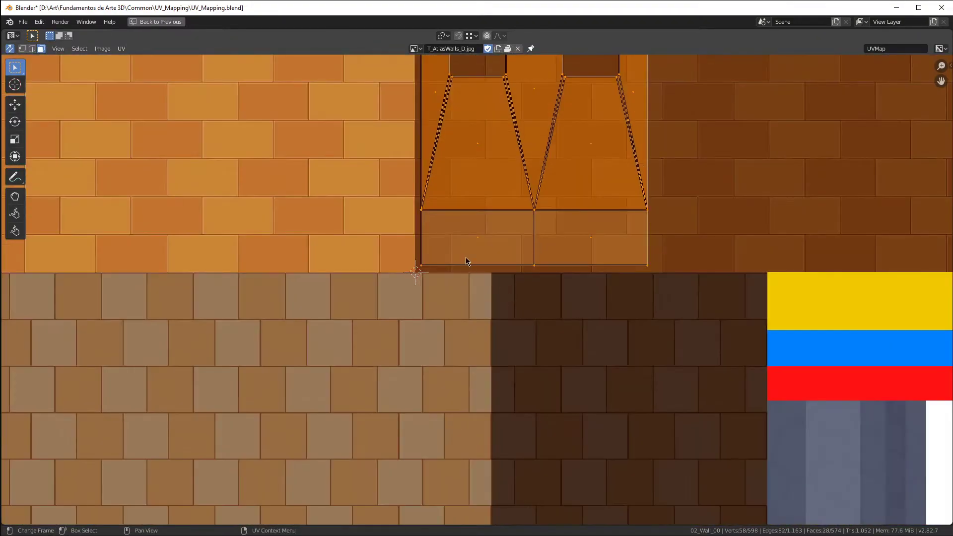
{"action": "key", "text": "g"}
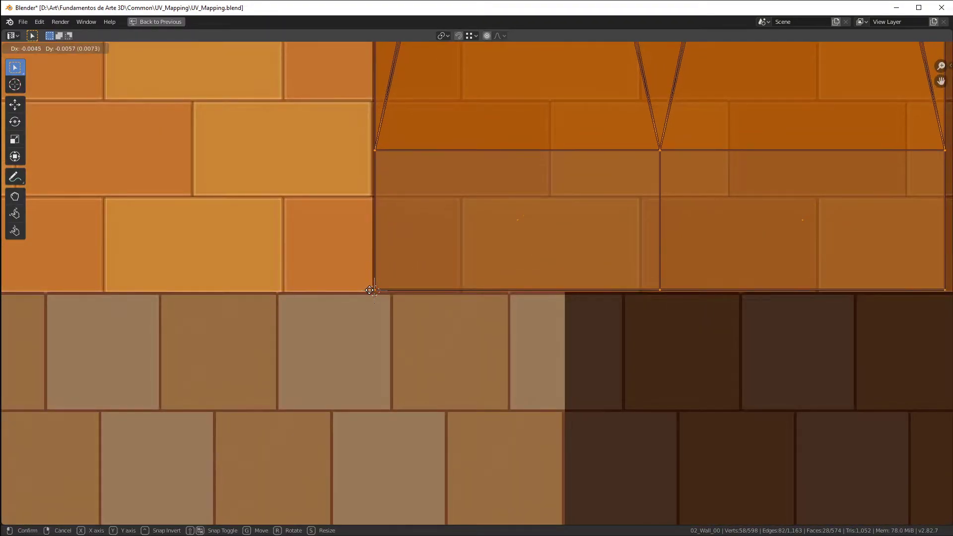
{"action": "left_click", "coordinate": [370, 290]}
Step: Set the pivot to 2D Cursor, scale the stacked wall UVs to fill the dark brick tile's height, and restore the full layout
{"action": "scroll", "coordinate": [369, 293], "scroll_direction": "down", "scroll_amount": 10}
{"action": "scroll", "coordinate": [417, 298], "scroll_direction": "up", "scroll_amount": 3}
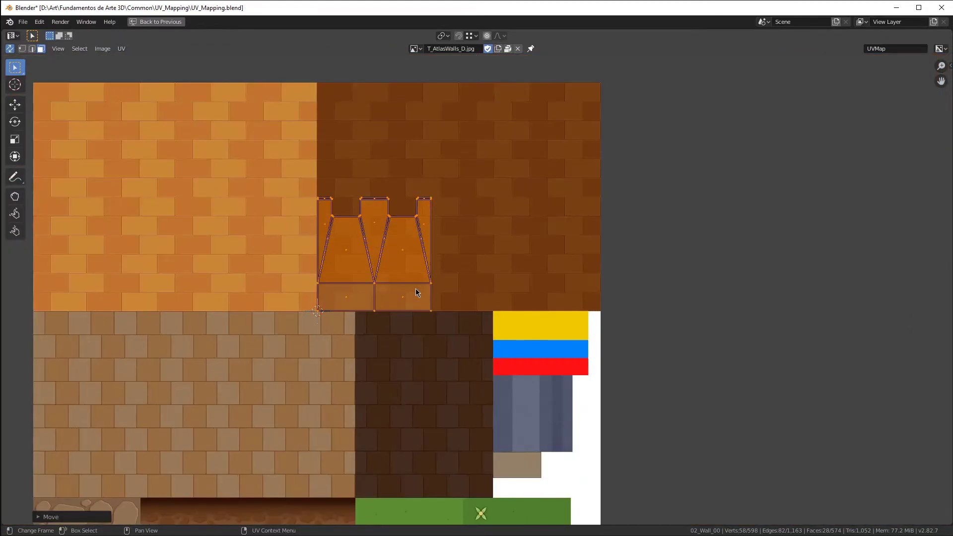
{"action": "key", "text": "period"}
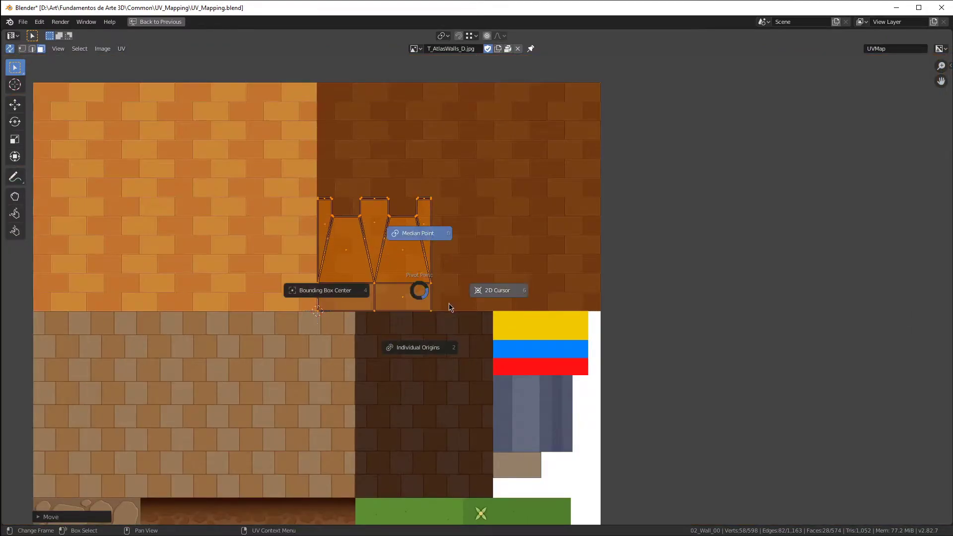
{"action": "left_click", "coordinate": [499, 294]}
{"action": "key", "text": "s"}
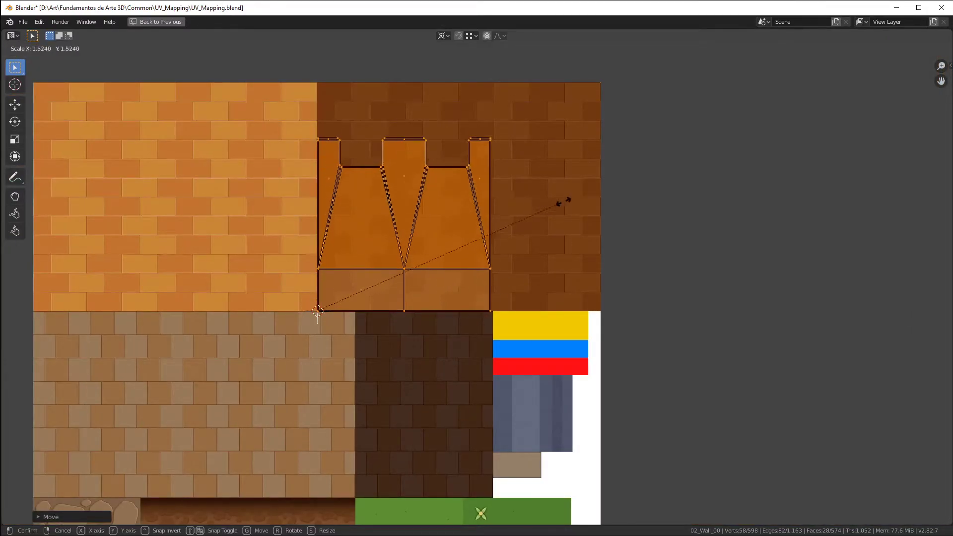
{"action": "left_click", "coordinate": [640, 174]}
{"action": "key", "text": "ctrl+space"}
Step: Reveal all hidden faces, clear the selection, and check the inner wall bricks by toggling Edit Mode
{"action": "middle_click_drag", "start_coordinate": [640, 199], "coordinate": [554, 317]}
{"action": "key", "text": "a"}
{"action": "key", "text": "alt+a"}
{"action": "key", "text": "Tab"}
{"action": "key", "text": "Tab"}
{"action": "left_click", "coordinate": [506, 306]}
{"action": "middle_click_drag", "start_coordinate": [527, 286], "coordinate": [574, 287]}
{"action": "left_click", "coordinate": [574, 288]}
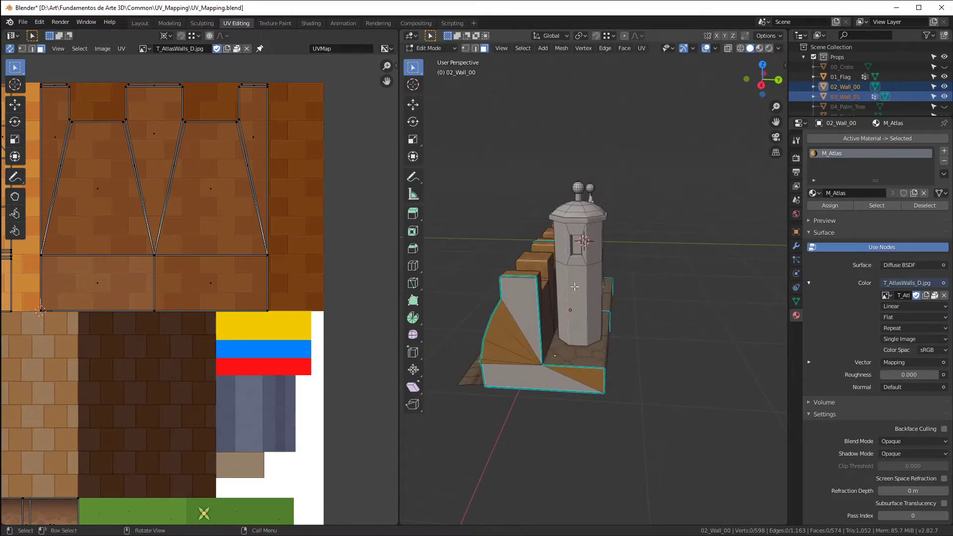
Step: Select all linked parts of the tower and the flagpole and hide them
{"action": "key", "text": "l"}
{"action": "key", "text": "l"}
{"action": "key", "text": "l"}
{"action": "key", "text": "l"}
{"action": "middle_click_drag", "start_coordinate": [592, 188], "coordinate": [619, 228]}
{"action": "key", "text": "l"}
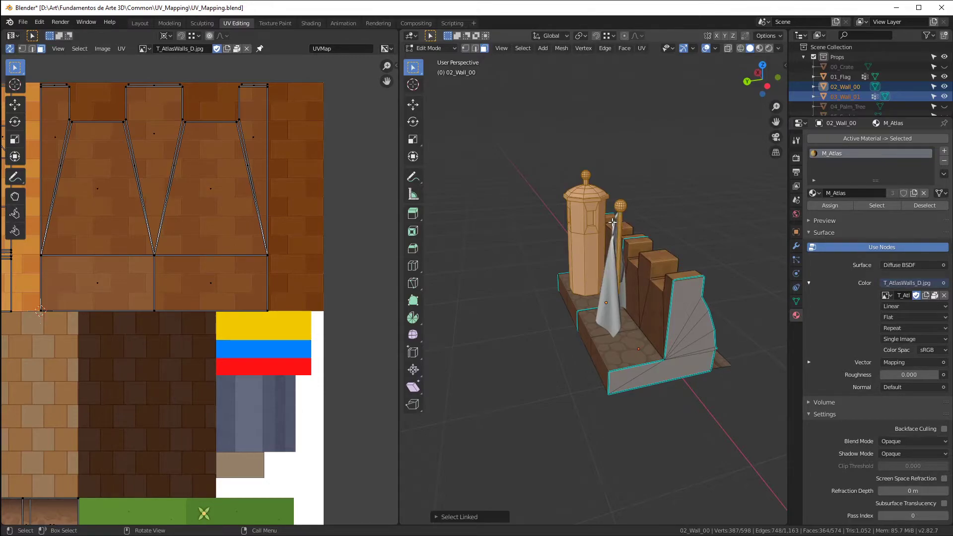
{"action": "key", "text": "h"}
{"action": "middle_click_drag", "start_coordinate": [581, 234], "coordinate": [532, 231]}
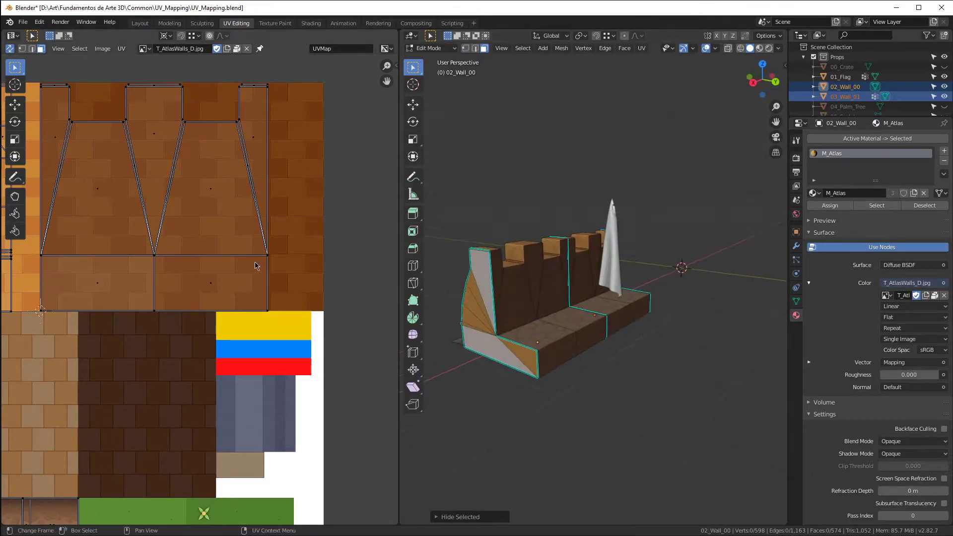
Step: Select the end faces of both wall sections and extend the selection to similar faces by Normal
{"action": "middle_click_drag", "start_coordinate": [606, 232], "coordinate": [576, 270]}
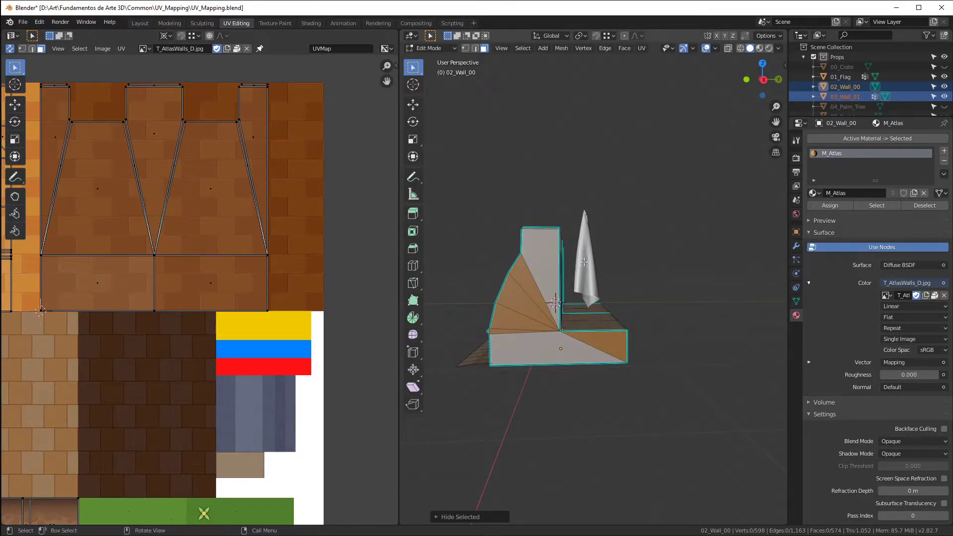
{"action": "left_click", "coordinate": [541, 272]}
{"action": "middle_click_drag", "start_coordinate": [613, 285], "coordinate": [689, 323]}
{"action": "left_click", "coordinate": [682, 291], "text": "shift"}
{"action": "middle_click_drag", "start_coordinate": [683, 290], "coordinate": [480, 281]}
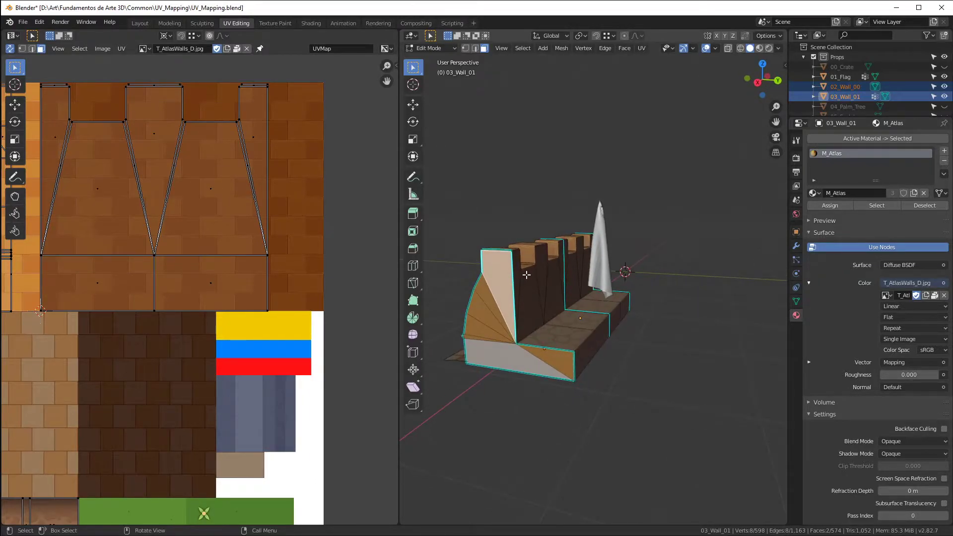
{"action": "key", "text": "shift+g"}
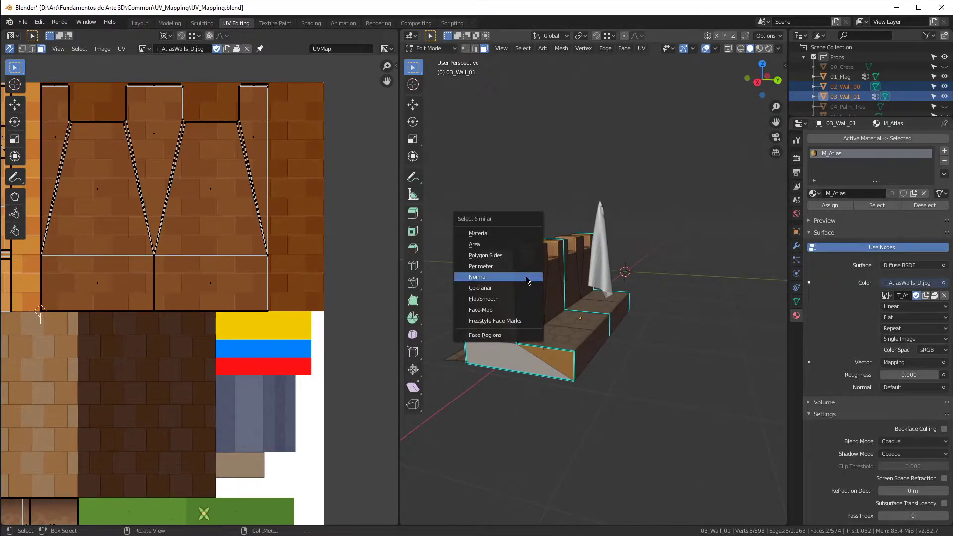
{"action": "left_click", "coordinate": [481, 277]}
{"action": "middle_click_drag", "start_coordinate": [481, 280], "coordinate": [596, 276]}
{"action": "scroll", "coordinate": [592, 277], "scroll_direction": "up", "scroll_amount": 4}
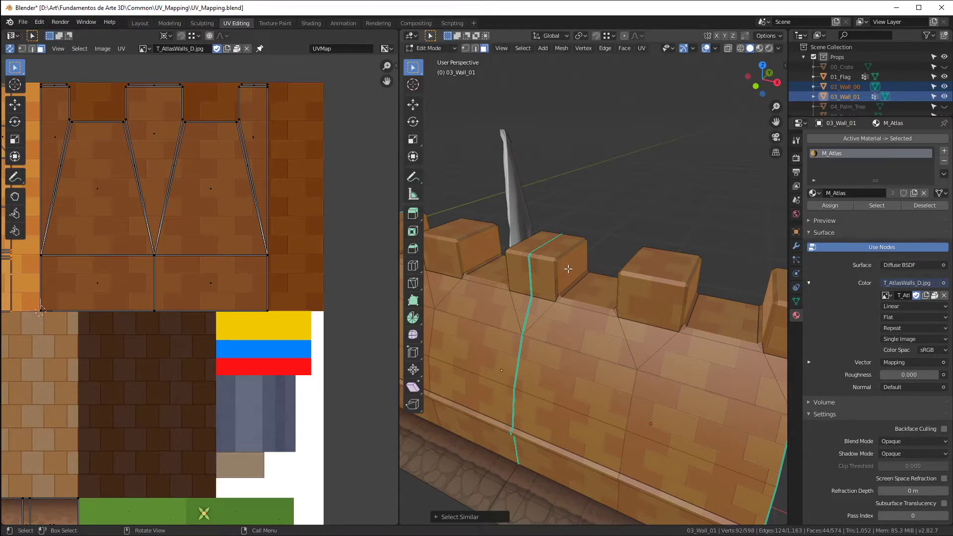
Step: Enable X-ray in a maximized top view and box-deselect the battlements' side faces, keeping only the wall end caps selected
{"action": "key", "text": "alt+z"}
{"action": "key", "text": "ctrl+space"}
{"action": "middle_click_drag", "start_coordinate": [569, 268], "coordinate": [629, 273]}
{"action": "key", "text": "KP_7"}
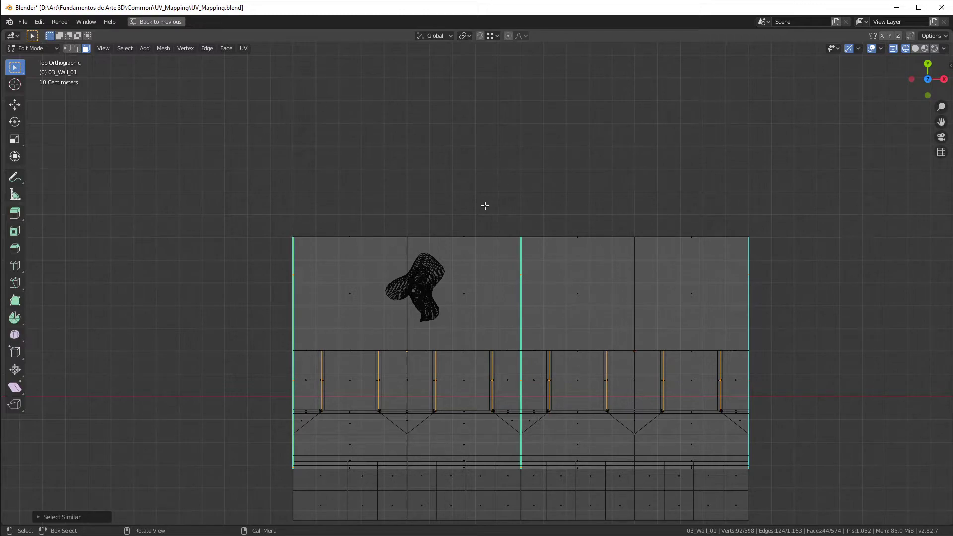
{"action": "key", "text": "b"}
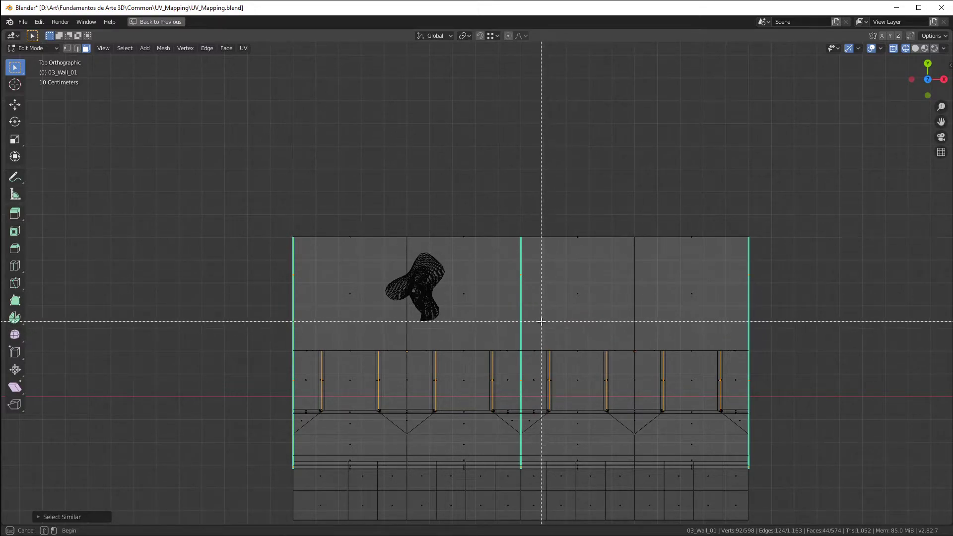
{"action": "middle_click_drag", "start_coordinate": [542, 322], "coordinate": [734, 474]}
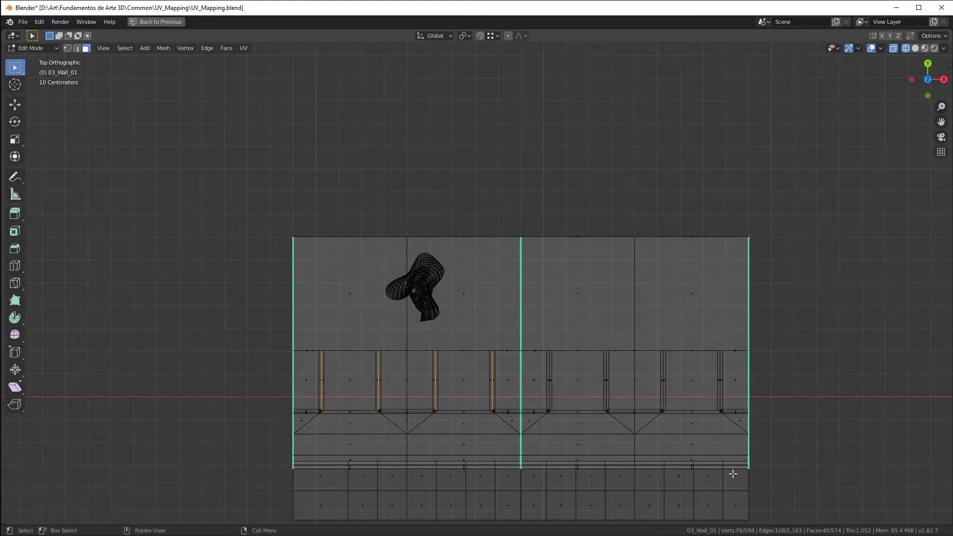
{"action": "key", "text": "b"}
{"action": "middle_click_drag", "start_coordinate": [312, 337], "coordinate": [290, 204]}
Step: Unwrap the selected end caps with Project From View from the right orthographic view
{"action": "key", "text": "KP_3"}
{"action": "scroll", "coordinate": [290, 203], "scroll_direction": "up", "scroll_amount": 5}
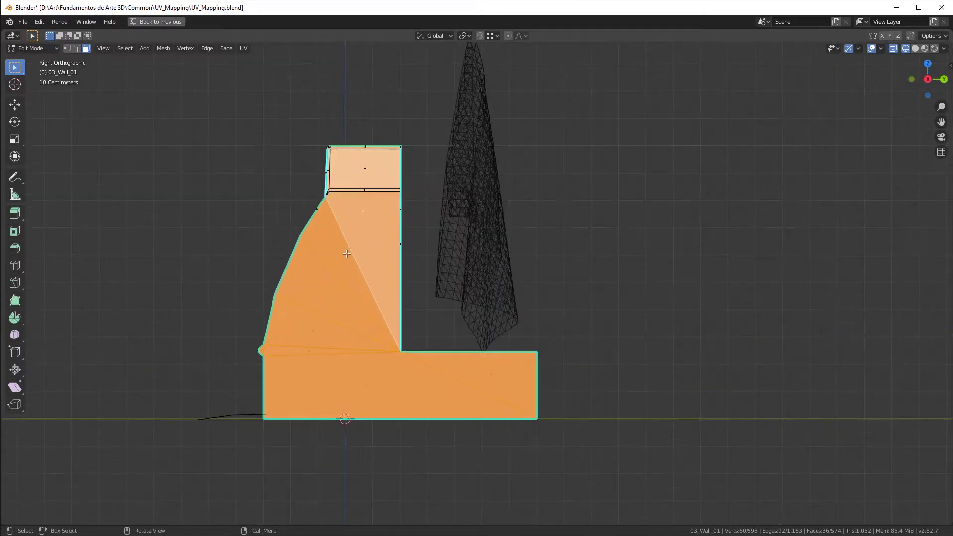
{"action": "key", "text": "u"}
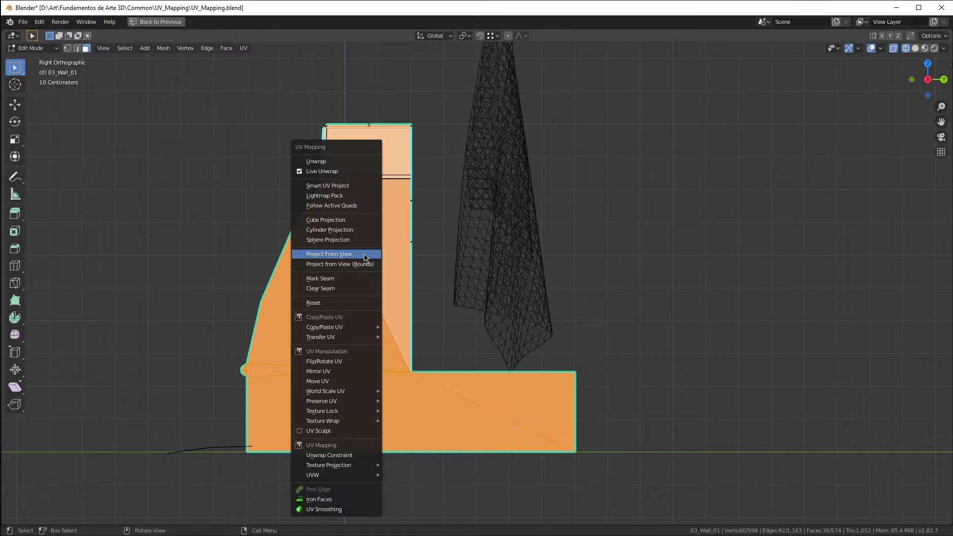
{"action": "left_click", "coordinate": [365, 256]}
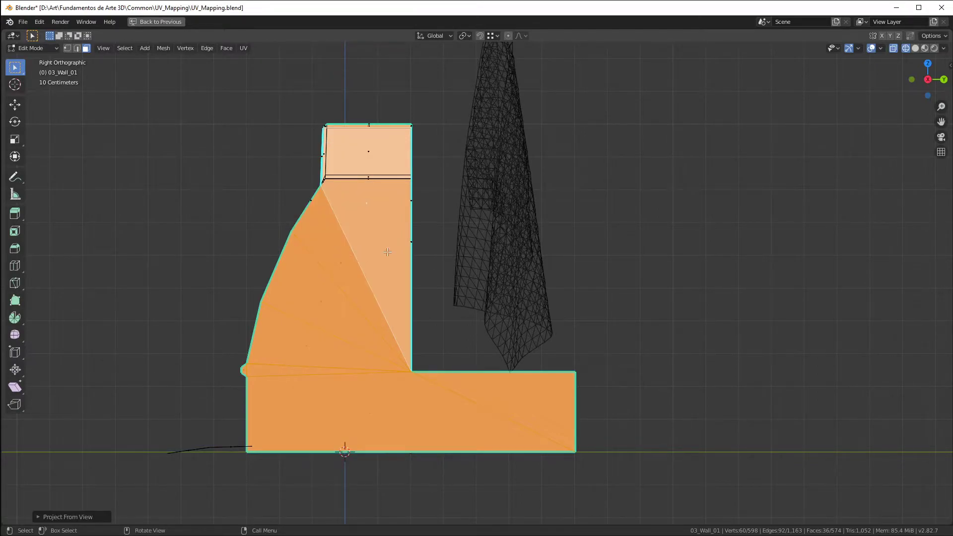
Step: Restore the full layout and move the end-cap UVs onto the dark brick tile, with their lower-left corner on the 2D cursor
{"action": "key", "text": "ctrl+space"}
{"action": "scroll", "coordinate": [125, 333], "scroll_direction": "down", "scroll_amount": 3}
{"action": "scroll", "coordinate": [124, 334], "scroll_direction": "up", "scroll_amount": 2}
{"action": "key", "text": "g"}
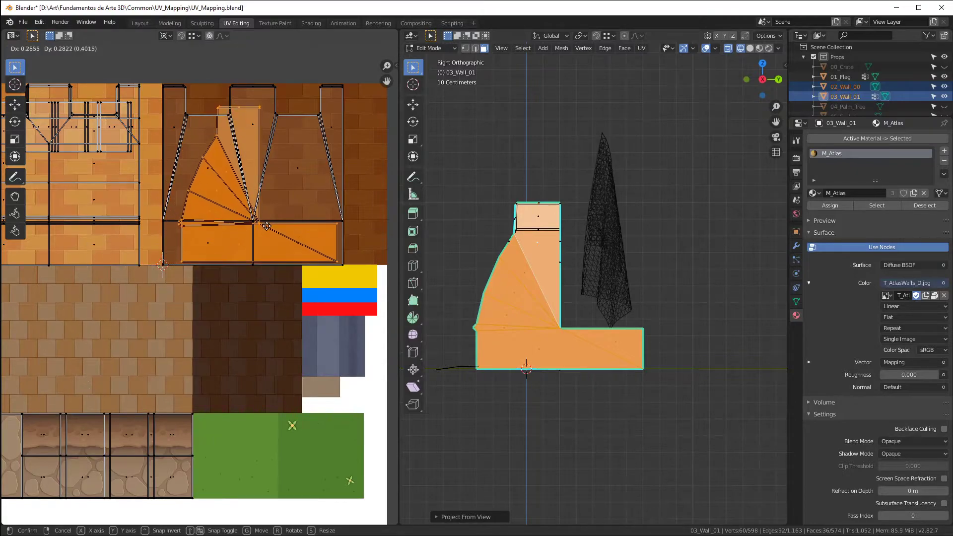
{"action": "left_click", "coordinate": [243, 231]}
{"action": "scroll", "coordinate": [144, 270], "scroll_direction": "up", "scroll_amount": 9}
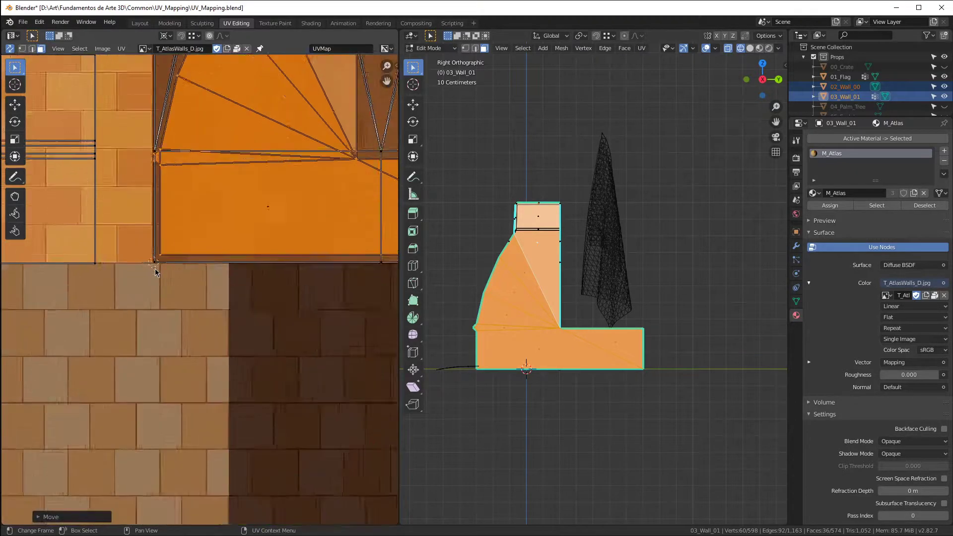
{"action": "key", "text": "g"}
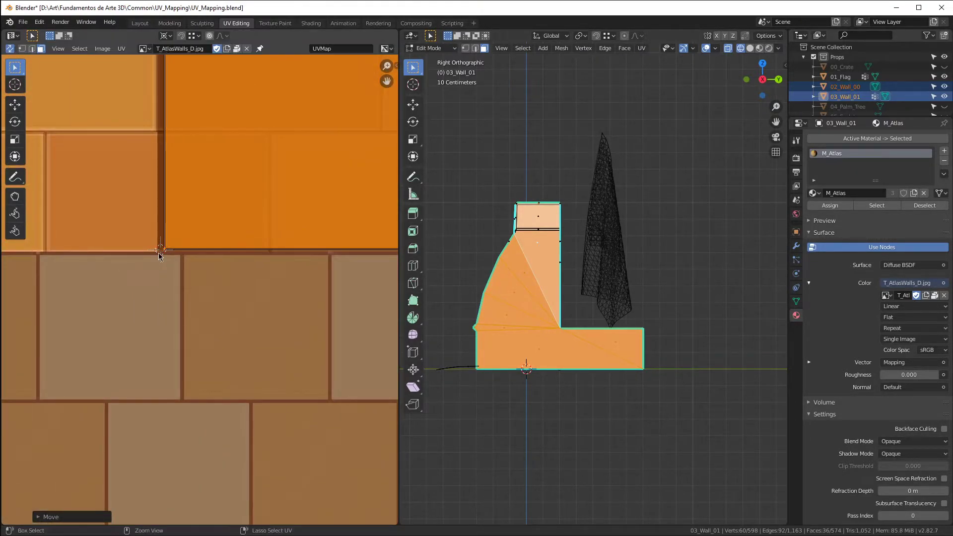
{"action": "left_click", "coordinate": [147, 265]}
{"action": "scroll", "coordinate": [147, 264], "scroll_direction": "down", "scroll_amount": 5}
{"action": "scroll", "coordinate": [189, 257], "scroll_direction": "down", "scroll_amount": 5}
{"action": "scroll", "coordinate": [237, 172], "scroll_direction": "up", "scroll_amount": 4}
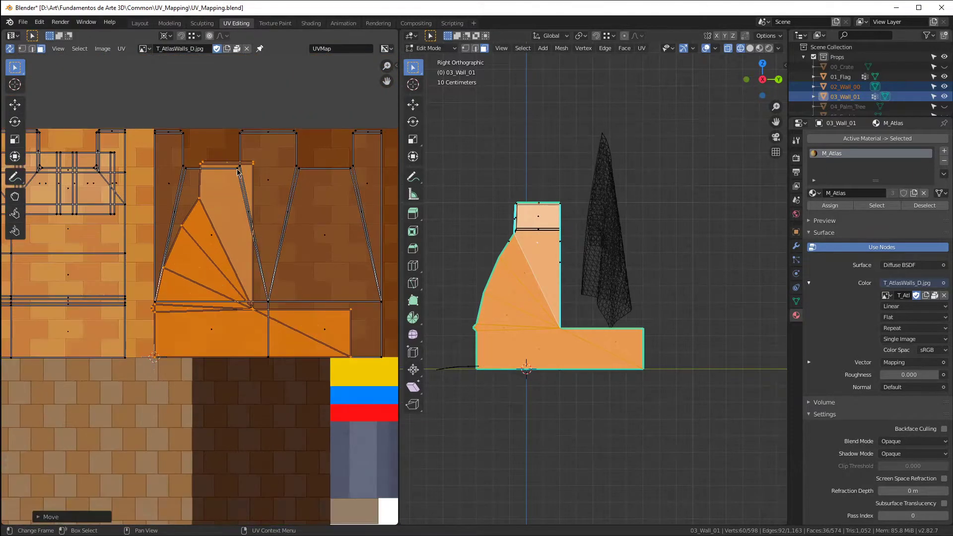
Step: Scale the end-cap UVs to the dark brick tile's height and shift them along X until the molding bump lies inside the tile
{"action": "key", "text": "s"}
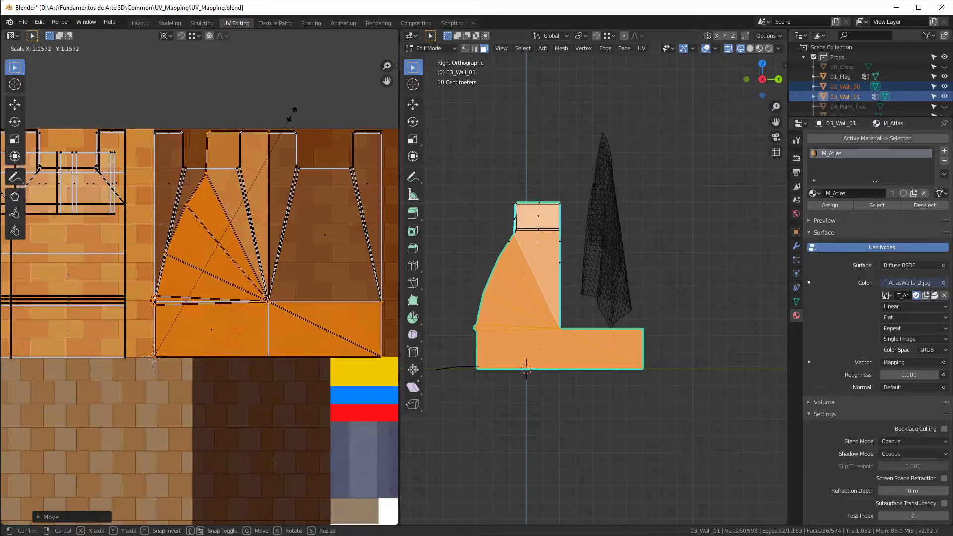
{"action": "left_click", "coordinate": [293, 115]}
{"action": "scroll", "coordinate": [148, 311], "scroll_direction": "up", "scroll_amount": 6}
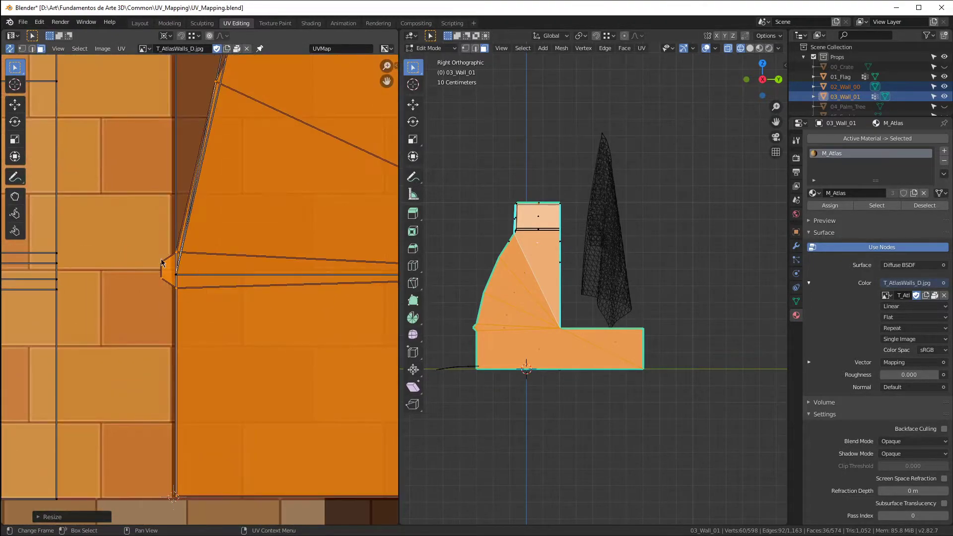
{"action": "key", "text": "g"}
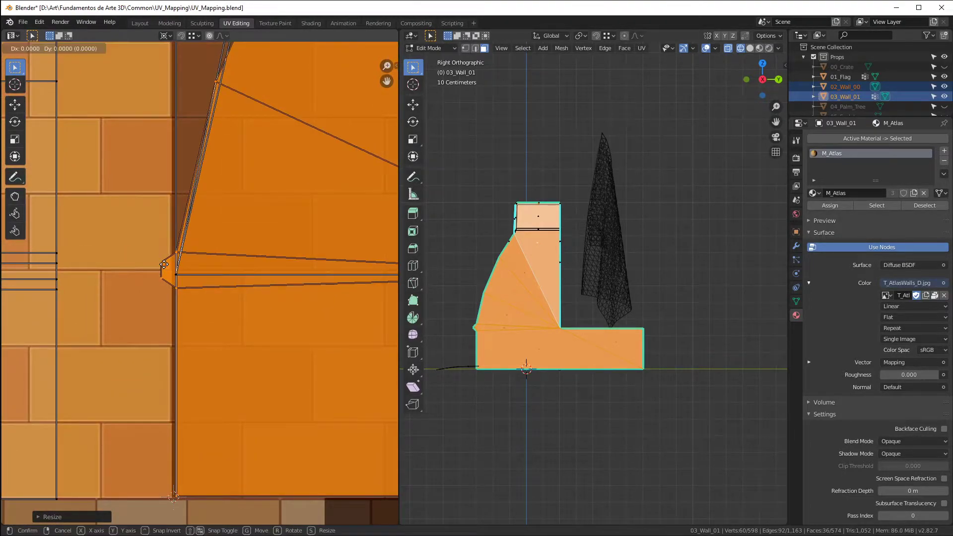
{"action": "key", "text": "x"}
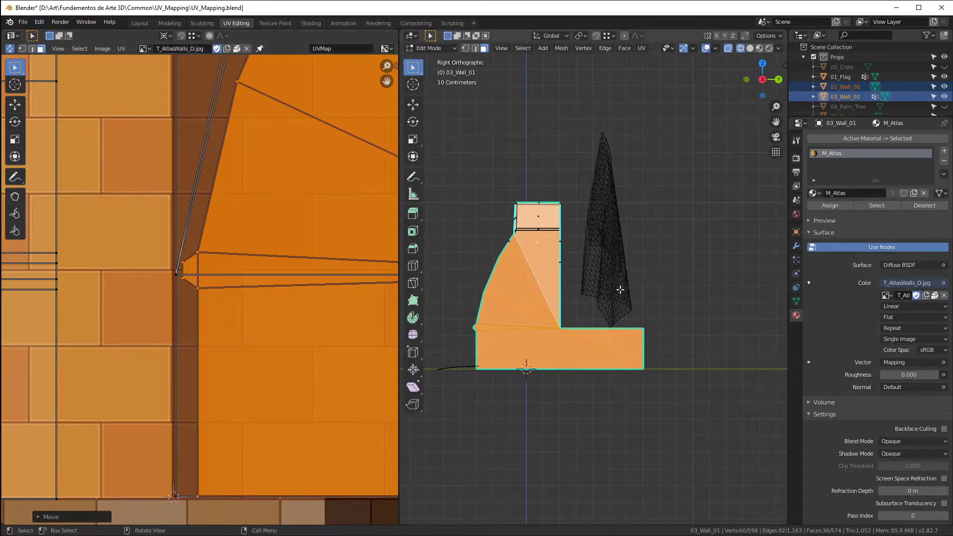
Step: Switch the 3D view to Solid shading and check the bricks on the wall end caps in a maximized view
{"action": "scroll", "coordinate": [218, 274], "scroll_direction": "down", "scroll_amount": 2}
{"action": "middle_click_drag", "start_coordinate": [603, 281], "coordinate": [564, 309]}
{"action": "key", "text": "z"}
{"action": "left_click", "coordinate": [684, 312]}
{"action": "key", "text": "Tab"}
{"action": "middle_click_drag", "start_coordinate": [645, 318], "coordinate": [686, 360]}
{"action": "key", "text": "ctrl+space"}
{"action": "scroll", "coordinate": [537, 305], "scroll_direction": "up", "scroll_amount": 3}
{"action": "middle_click_drag", "start_coordinate": [600, 342], "coordinate": [555, 239]}
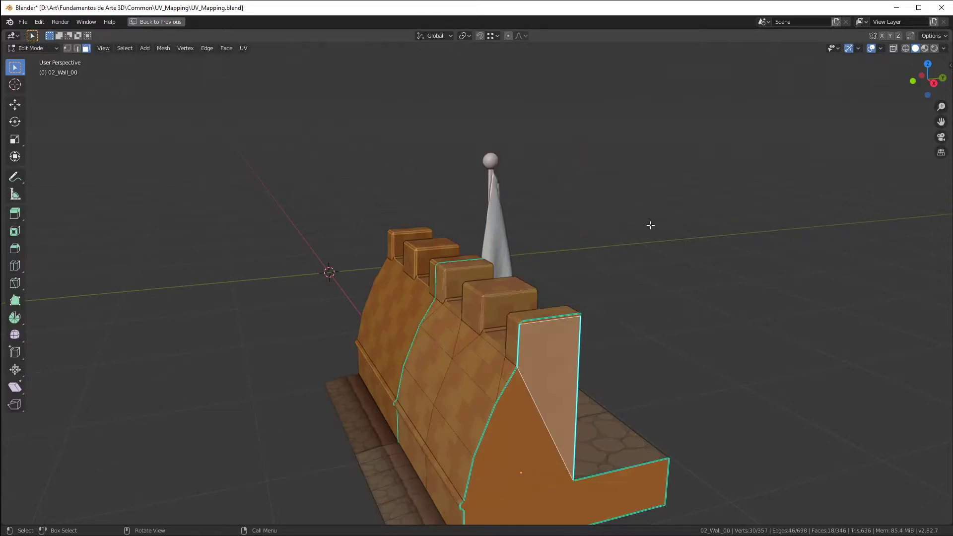
Step: Reveal the hidden tower and flagpole, clearing the tower's selection and checking the textured walls in Object Mode
{"action": "key", "text": "alt+h"}
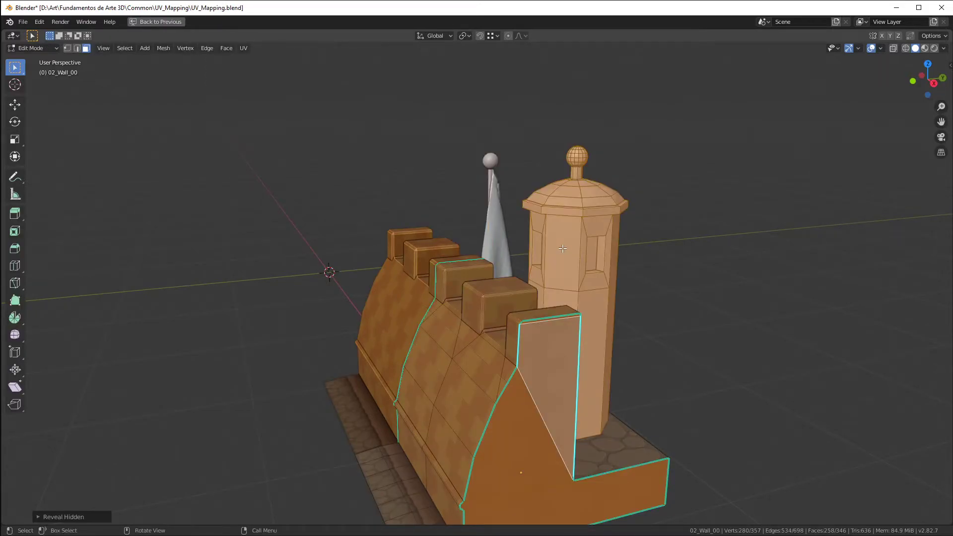
{"action": "key", "text": "alt+a"}
{"action": "middle_click_drag", "start_coordinate": [563, 248], "coordinate": [501, 217]}
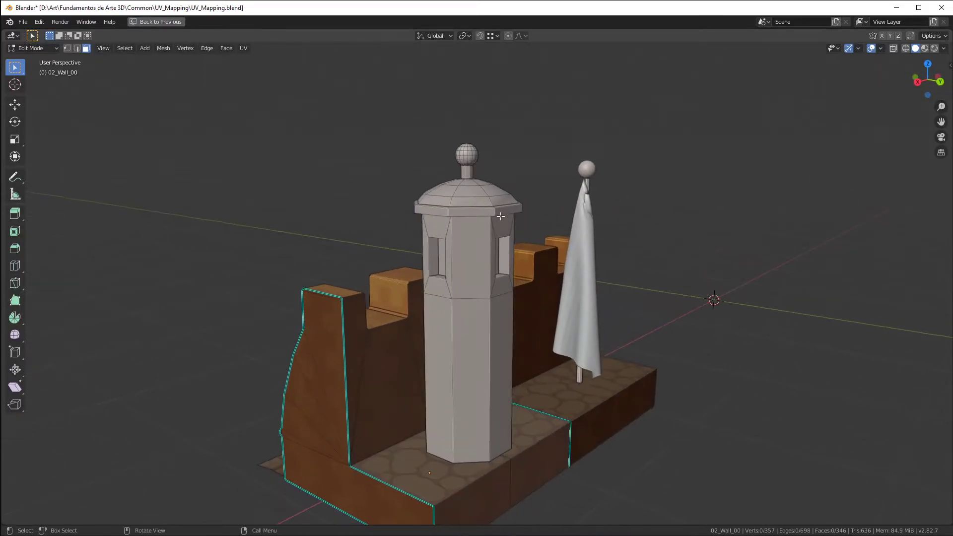
{"action": "key", "text": "Tab"}
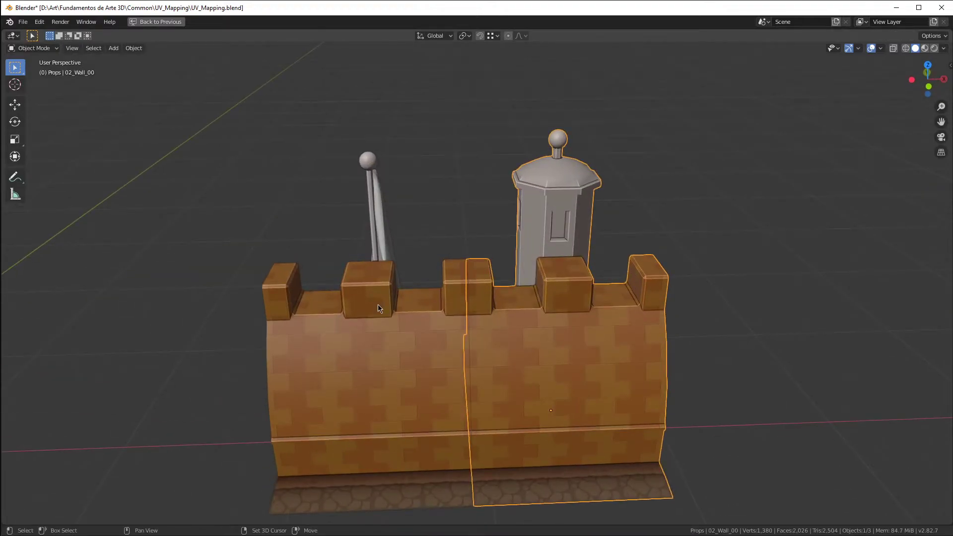
{"action": "key", "text": "Tab"}
{"action": "middle_click_drag", "start_coordinate": [561, 277], "coordinate": [546, 198]}
{"action": "key", "text": "alt+h"}
Step: Try marking a seam along one vertical edge of the flagpole in edge select mode
{"action": "left_click", "coordinate": [523, 195]}
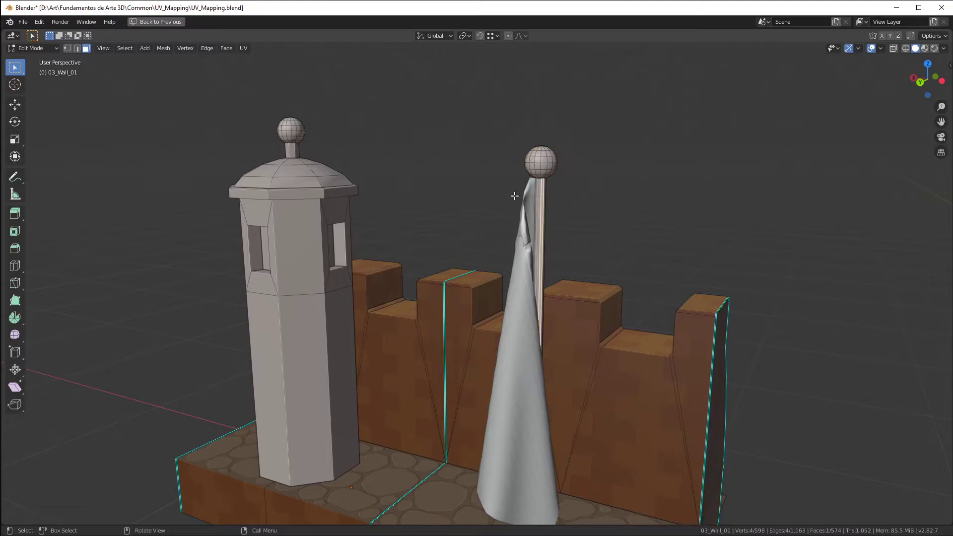
{"action": "key", "text": "KP_Decimal"}
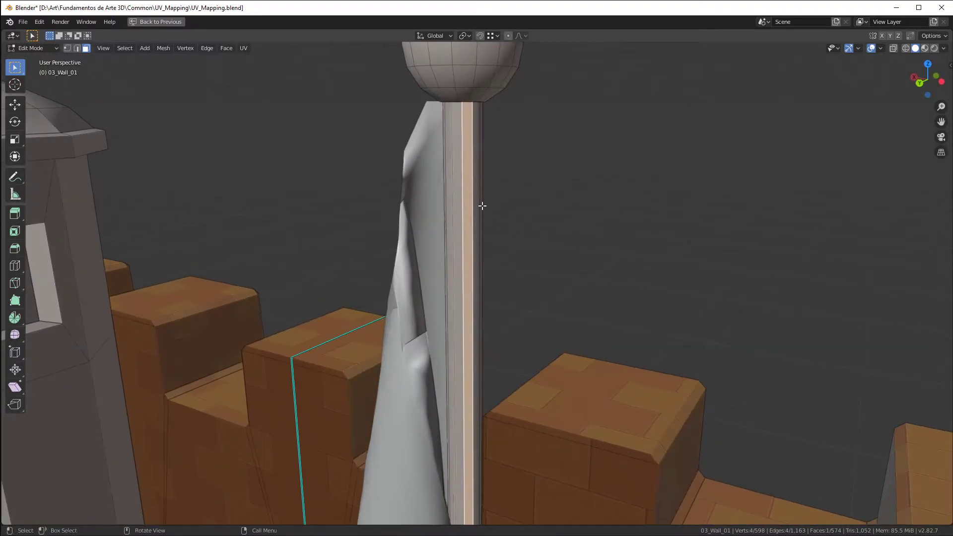
{"action": "key", "text": "2"}
{"action": "left_click", "coordinate": [437, 123]}
{"action": "middle_click_drag", "start_coordinate": [437, 123], "coordinate": [540, 196]}
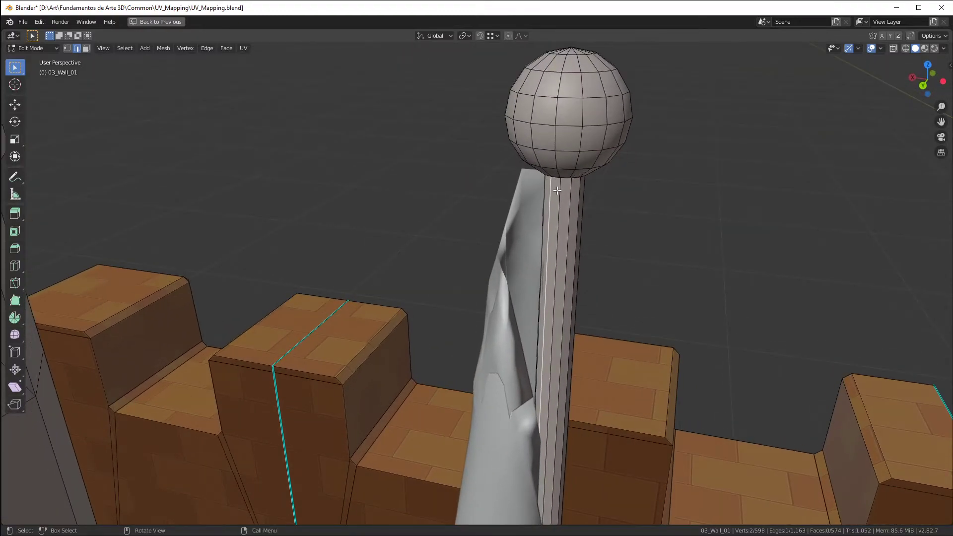
{"action": "scroll", "coordinate": [558, 191], "scroll_direction": "down", "scroll_amount": 5}
{"action": "scroll", "coordinate": [659, 169], "scroll_direction": "up", "scroll_amount": 5}
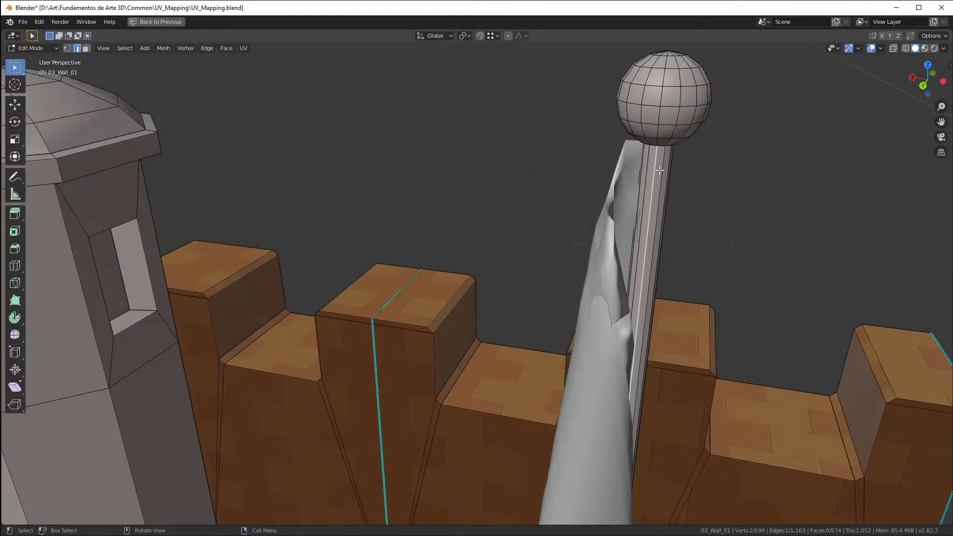
{"action": "key", "text": "ctrl+e"}
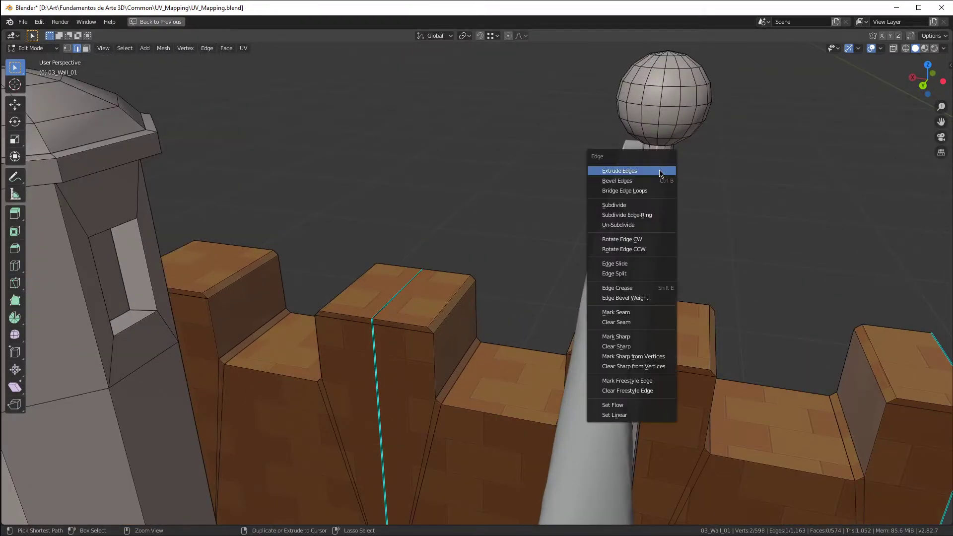
{"action": "left_click", "coordinate": [631, 313]}
Step: Undo the flagpole seam and check the Live Unwrap option among the UV commands
{"action": "scroll", "coordinate": [666, 192], "scroll_direction": "down", "scroll_amount": 4}
{"action": "scroll", "coordinate": [401, 212], "scroll_direction": "up", "scroll_amount": 3}
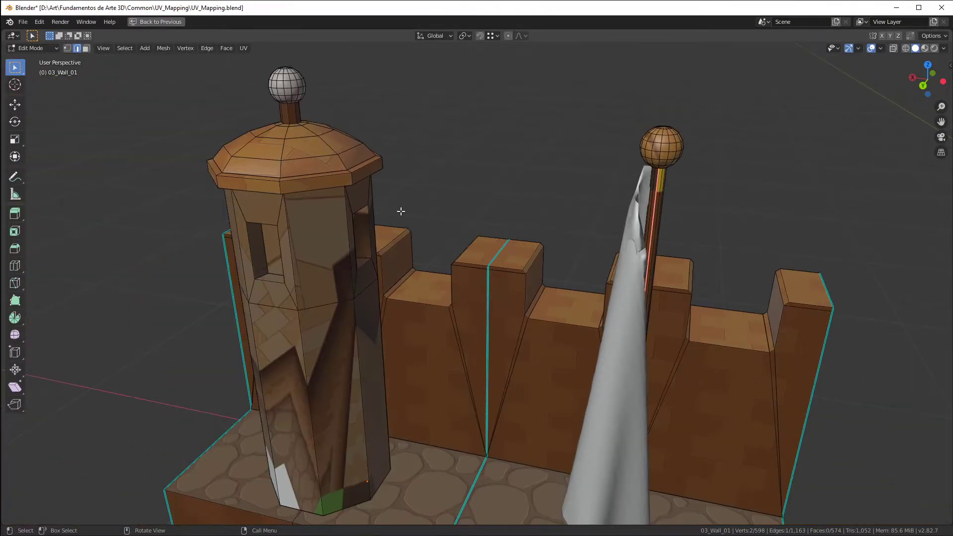
{"action": "middle_click_drag", "start_coordinate": [401, 211], "coordinate": [463, 201]}
{"action": "scroll", "coordinate": [453, 144], "scroll_direction": "down", "scroll_amount": 3}
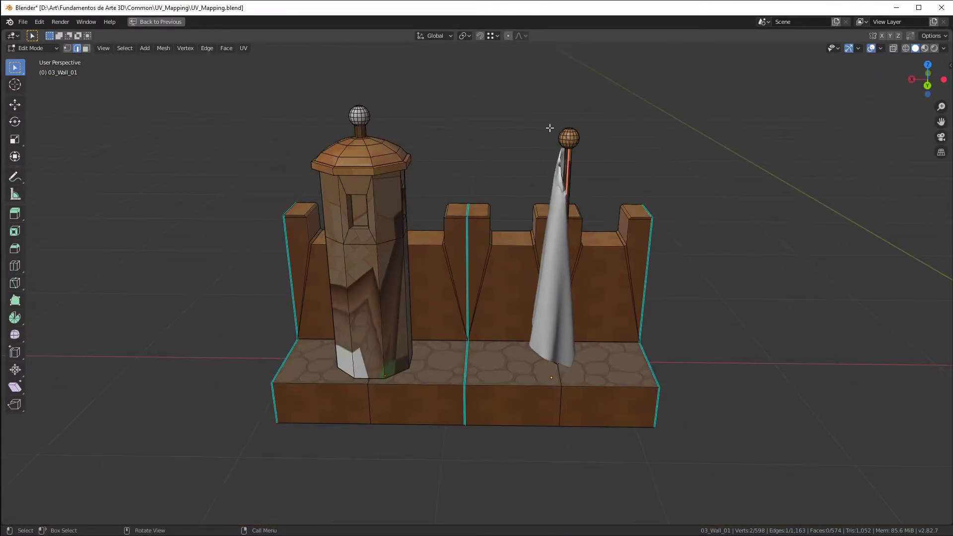
{"action": "middle_click_drag", "start_coordinate": [539, 114], "coordinate": [435, 228]}
{"action": "scroll", "coordinate": [571, 224], "scroll_direction": "up", "scroll_amount": 2}
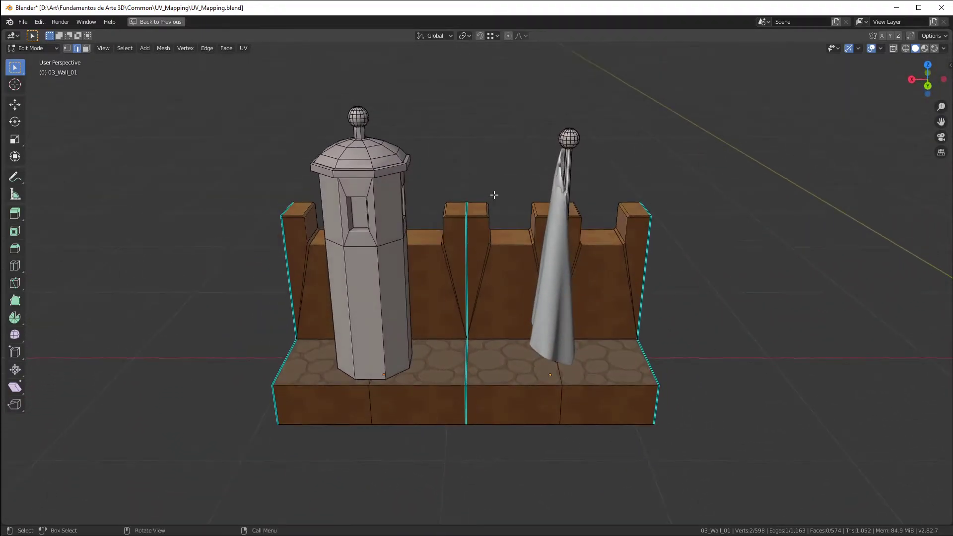
{"action": "left_click", "coordinate": [243, 48]}
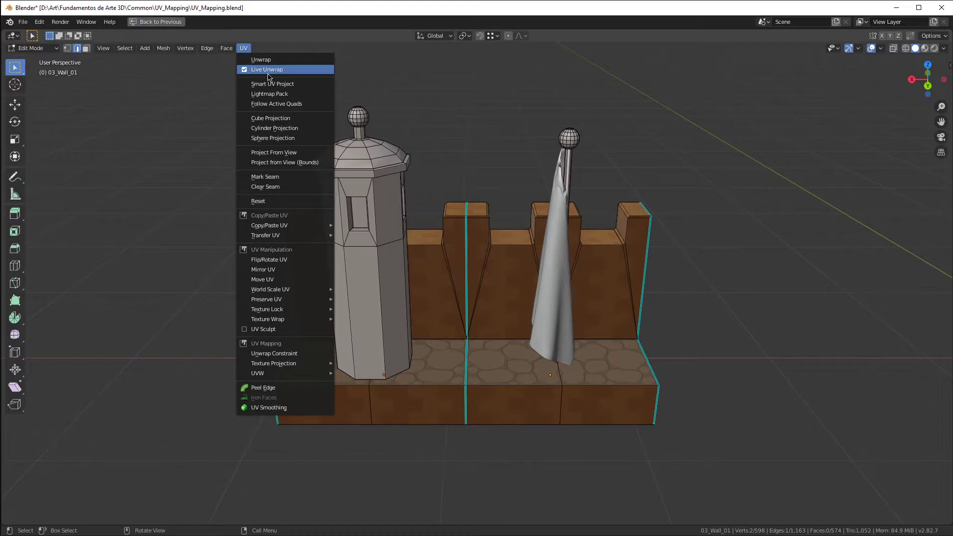
Step: Restore the full layout and examine the placement of the wall UVs across the whole atlas
{"action": "key", "text": "ctrl+space"}
{"action": "scroll", "coordinate": [630, 142], "scroll_direction": "down", "scroll_amount": 3}
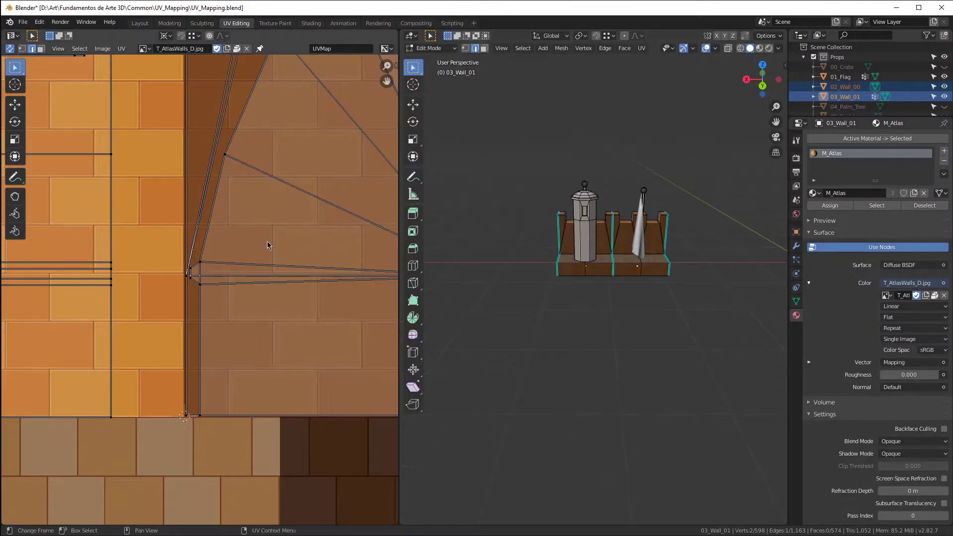
{"action": "scroll", "coordinate": [253, 255], "scroll_direction": "down", "scroll_amount": 7}
{"action": "scroll", "coordinate": [643, 204], "scroll_direction": "up", "scroll_amount": 4}
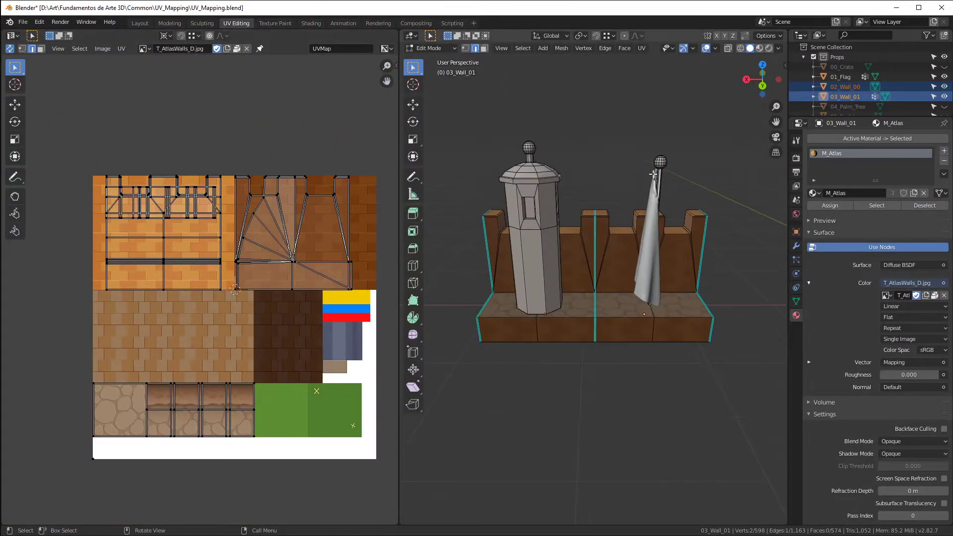
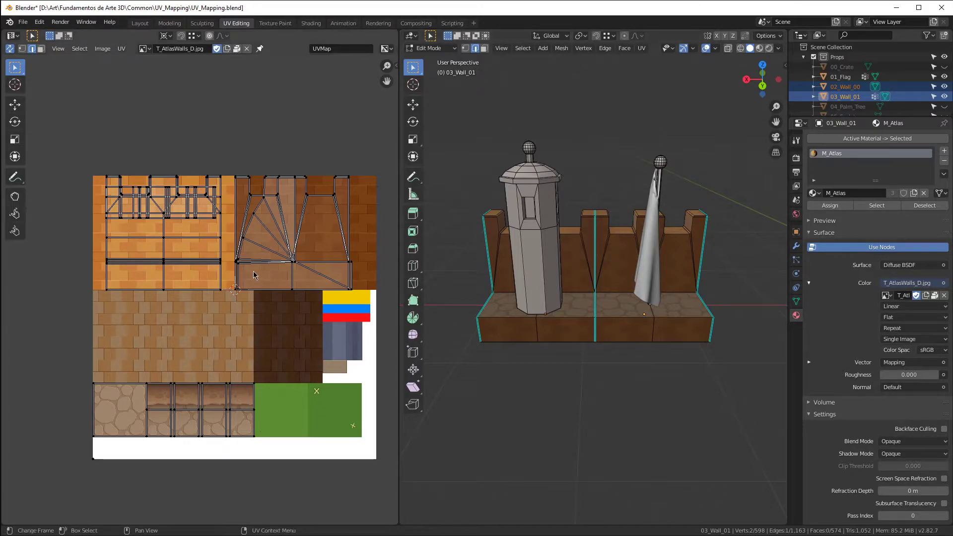
{"action": "scroll", "coordinate": [126, 213], "scroll_direction": "down", "scroll_amount": 1}
{"action": "scroll", "coordinate": [208, 246], "scroll_direction": "up", "scroll_amount": 1}
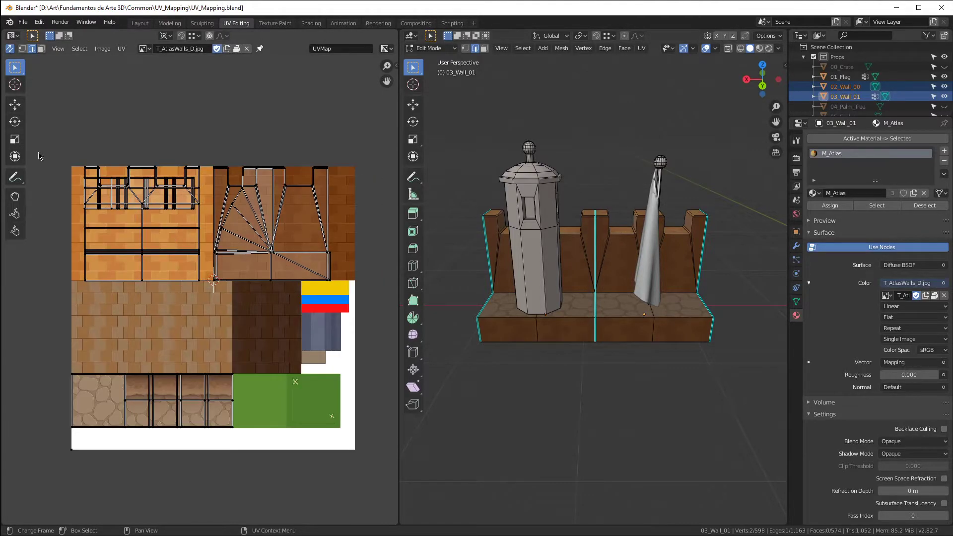
Step: Select all the wall UV faces across the atlas in face mode and pin them
{"action": "left_click_drag", "start_coordinate": [44, 147], "coordinate": [351, 440]}
{"action": "scroll", "coordinate": [59, 465], "scroll_direction": "up", "scroll_amount": 1}
{"action": "scroll", "coordinate": [233, 259], "scroll_direction": "down", "scroll_amount": 2}
{"action": "left_click", "coordinate": [41, 49]}
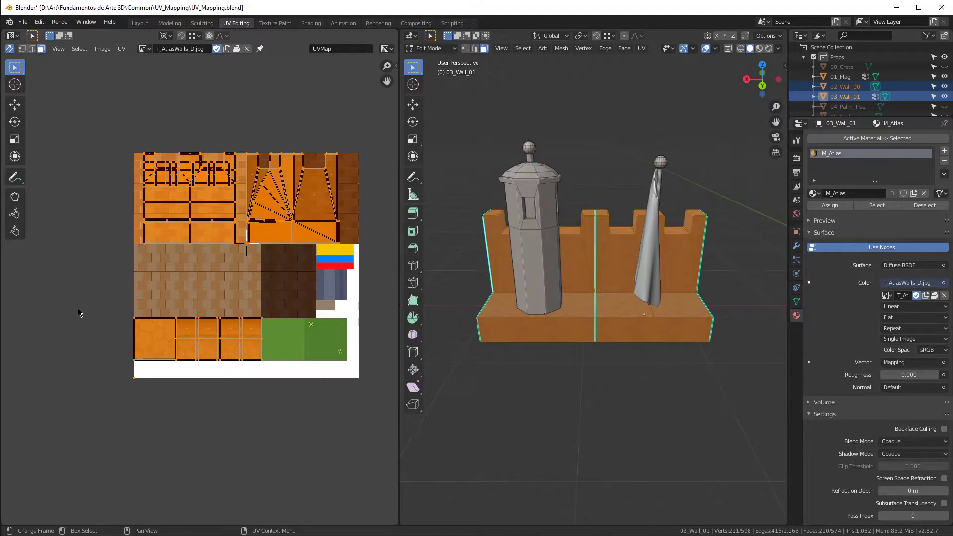
{"action": "key", "text": "alt+a"}
{"action": "left_click_drag", "start_coordinate": [111, 139], "coordinate": [362, 366]}
{"action": "key", "text": "p"}
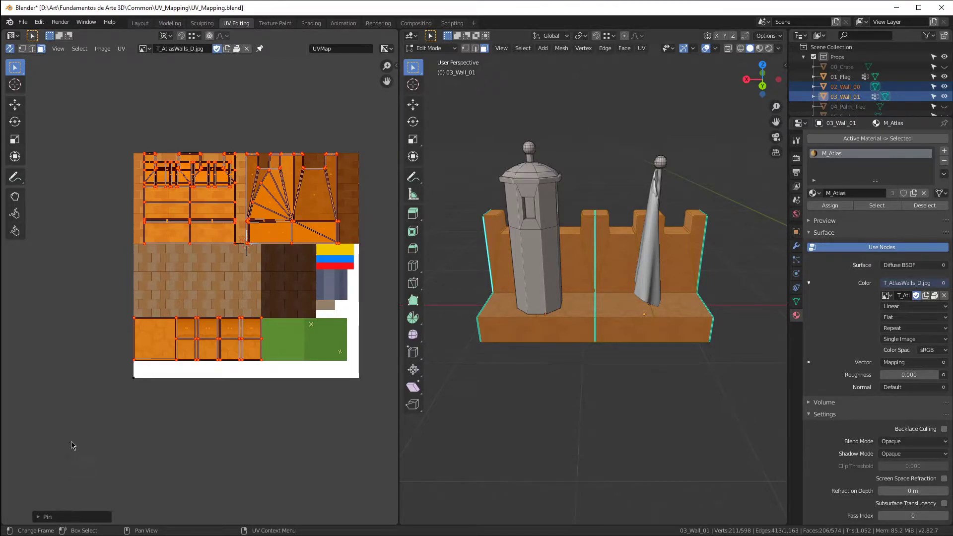
{"action": "scroll", "coordinate": [243, 159], "scroll_direction": "up", "scroll_amount": 5}
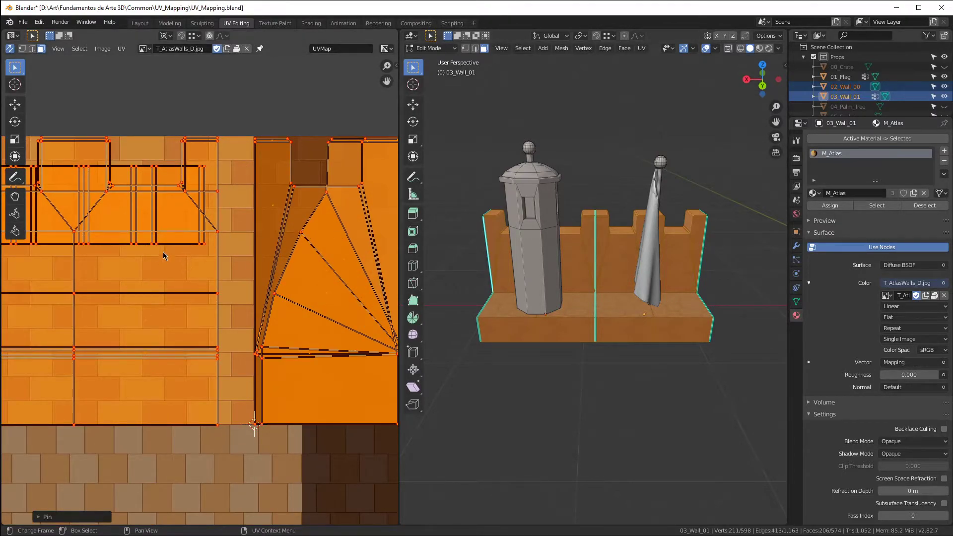
{"action": "scroll", "coordinate": [260, 193], "scroll_direction": "down", "scroll_amount": 3}
Step: Mark a seam along one vertical edge of the flagpole in edge select mode
{"action": "middle_click_drag", "start_coordinate": [621, 198], "coordinate": [692, 148]}
{"action": "key", "text": "2"}
{"action": "left_click", "coordinate": [692, 151]}
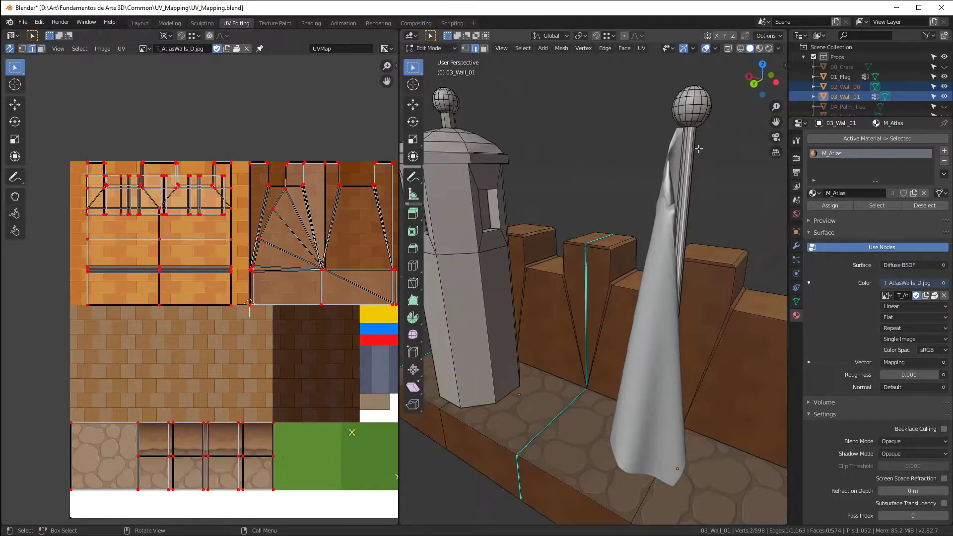
{"action": "scroll", "coordinate": [691, 153], "scroll_direction": "up", "scroll_amount": 5}
{"action": "left_click", "coordinate": [671, 119]}
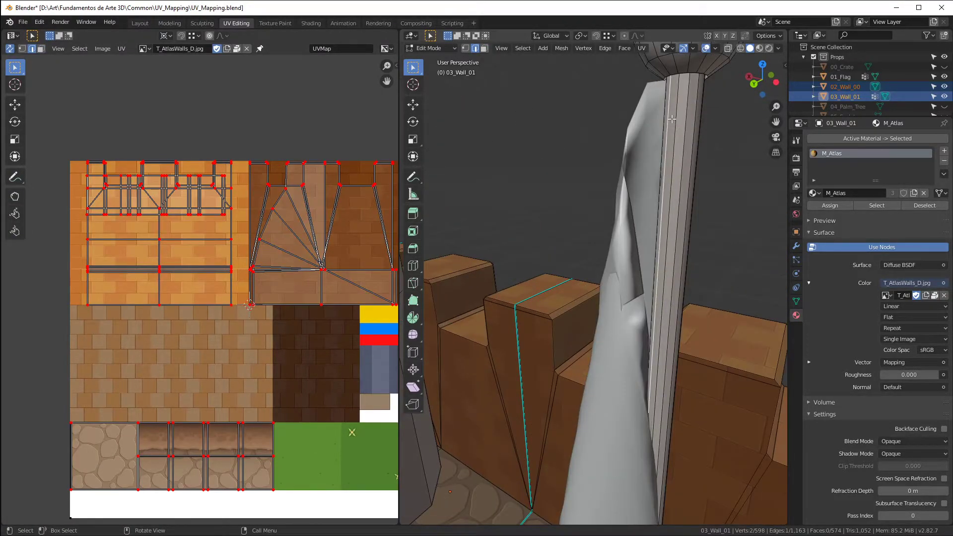
{"action": "left_click", "coordinate": [642, 48]}
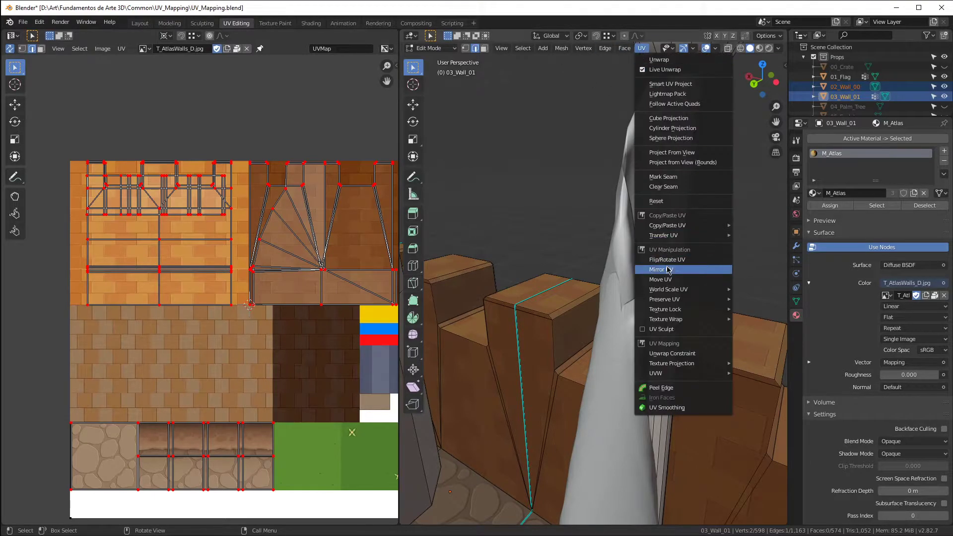
{"action": "left_click", "coordinate": [663, 177]}
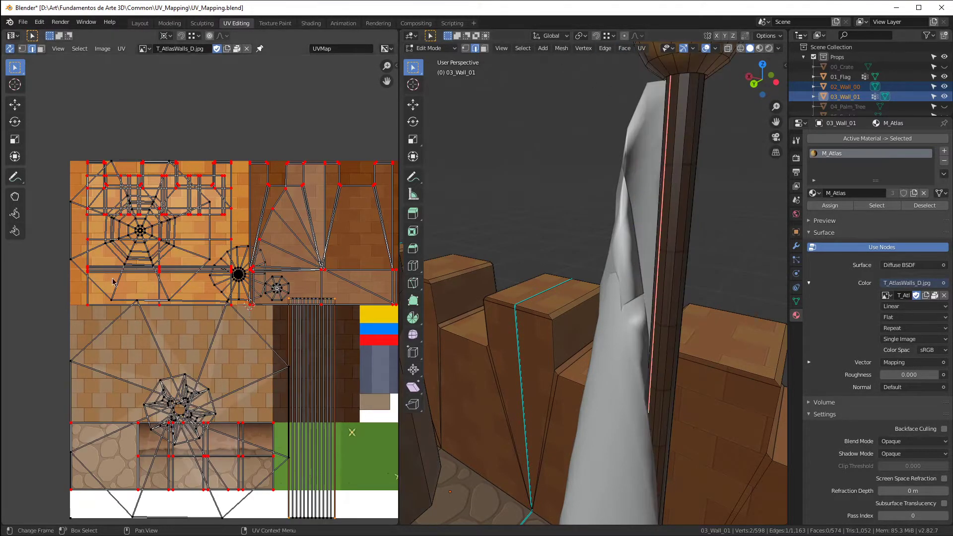
{"action": "scroll", "coordinate": [160, 312], "scroll_direction": "down", "scroll_amount": 3}
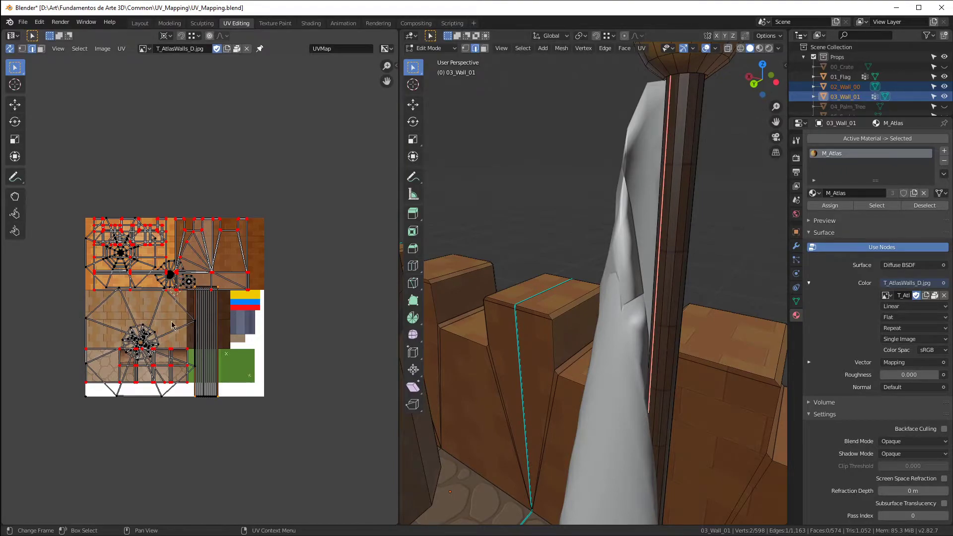
{"action": "scroll", "coordinate": [693, 274], "scroll_direction": "down", "scroll_amount": 2}
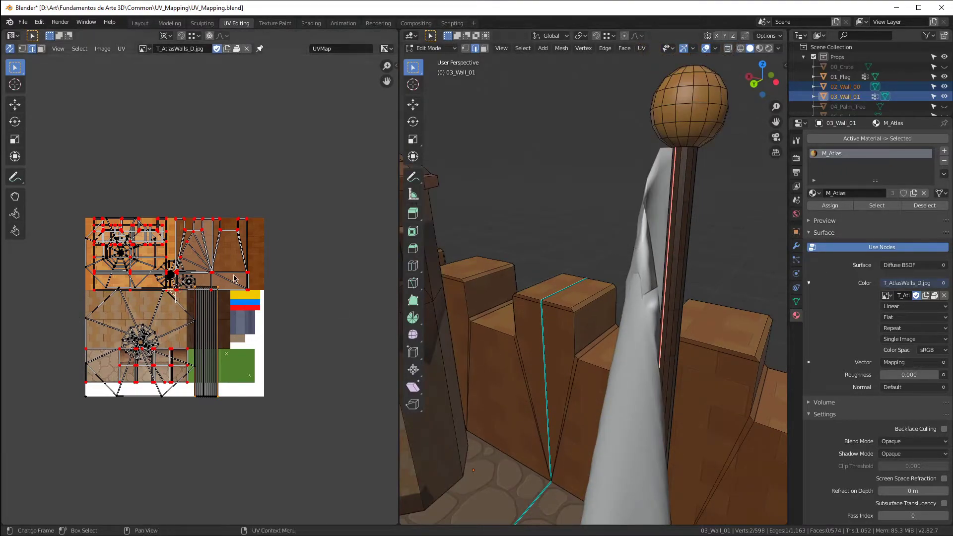
Step: Mark seams around the tower's four window openings and along one vertical corner edge of its body
{"action": "middle_click_drag", "start_coordinate": [620, 243], "coordinate": [528, 241]}
{"action": "scroll", "coordinate": [528, 242], "scroll_direction": "up", "scroll_amount": 1}
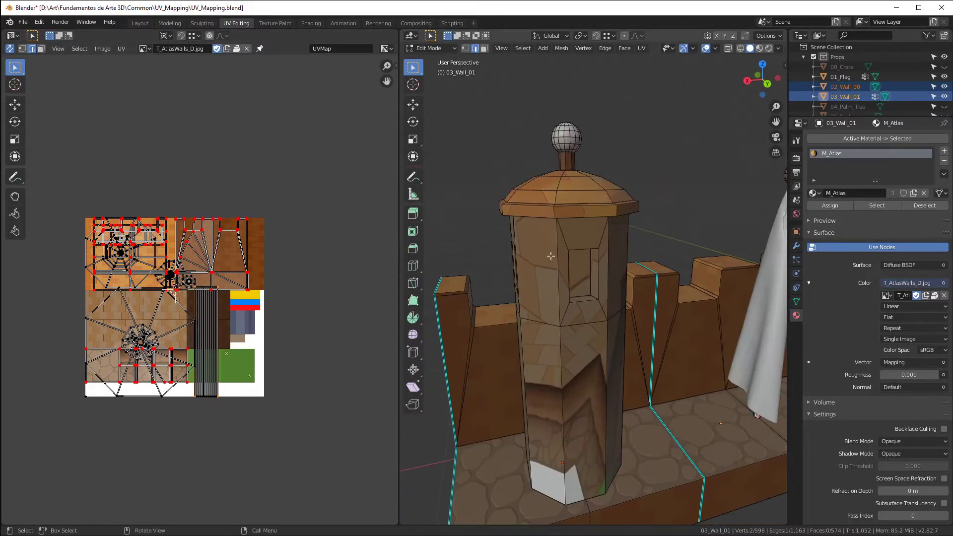
{"action": "scroll", "coordinate": [544, 185], "scroll_direction": "up", "scroll_amount": 1}
{"action": "middle_click_drag", "start_coordinate": [544, 184], "coordinate": [522, 238]}
{"action": "scroll", "coordinate": [507, 228], "scroll_direction": "up", "scroll_amount": 3}
{"action": "left_click", "coordinate": [507, 228], "text": "alt"}
{"action": "left_click", "coordinate": [493, 242], "text": "alt+shift"}
{"action": "scroll", "coordinate": [521, 239], "scroll_direction": "down", "scroll_amount": 2}
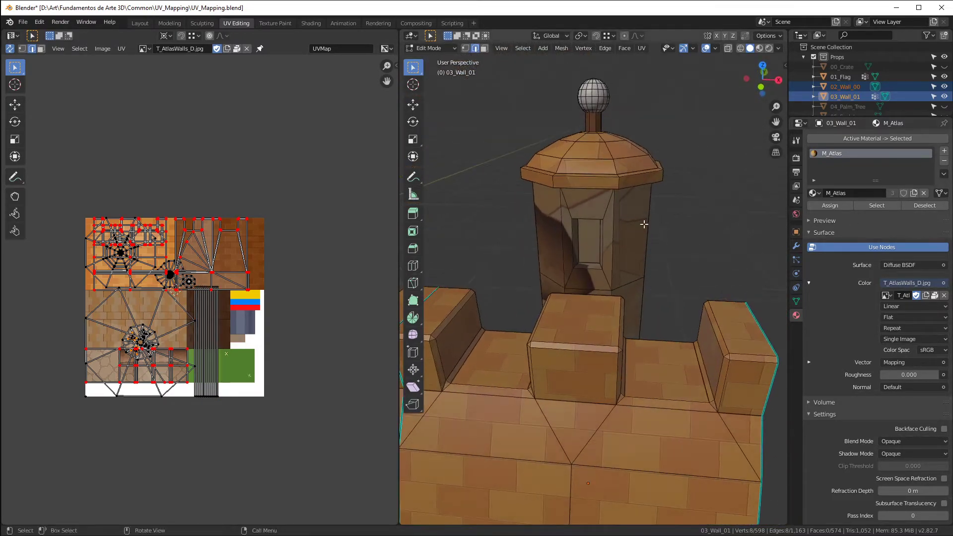
{"action": "scroll", "coordinate": [584, 215], "scroll_direction": "up", "scroll_amount": 2}
{"action": "left_click", "coordinate": [584, 215], "text": "alt+shift"}
{"action": "middle_click_drag", "start_coordinate": [584, 214], "coordinate": [646, 270]}
{"action": "left_click", "coordinate": [631, 267], "text": "alt+shift"}
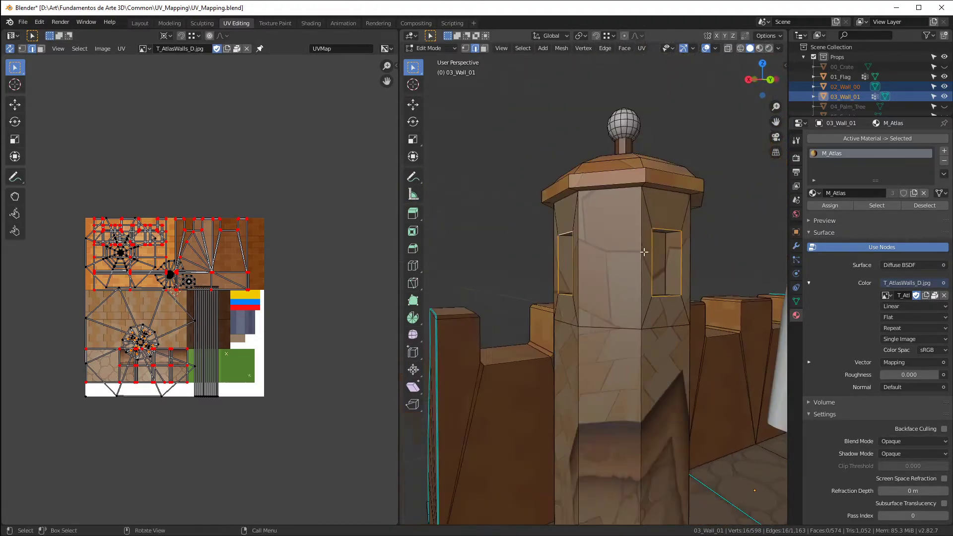
{"action": "left_click", "coordinate": [642, 239], "text": "shift"}
{"action": "left_click", "coordinate": [639, 343], "text": "shift"}
{"action": "middle_click_drag", "start_coordinate": [640, 343], "coordinate": [643, 315]}
{"action": "right_click", "coordinate": [584, 318]}
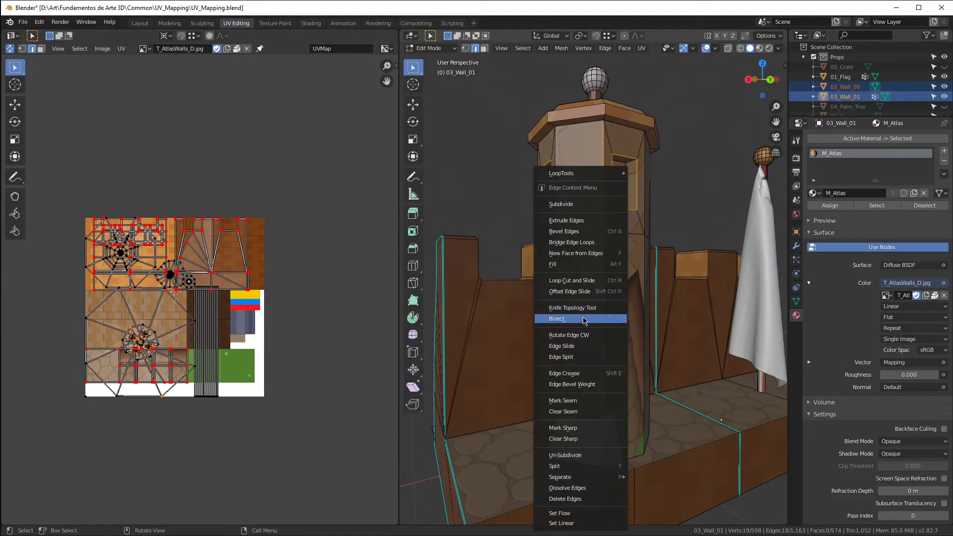
{"action": "left_click", "coordinate": [596, 401]}
{"action": "middle_click_drag", "start_coordinate": [596, 401], "coordinate": [705, 288]}
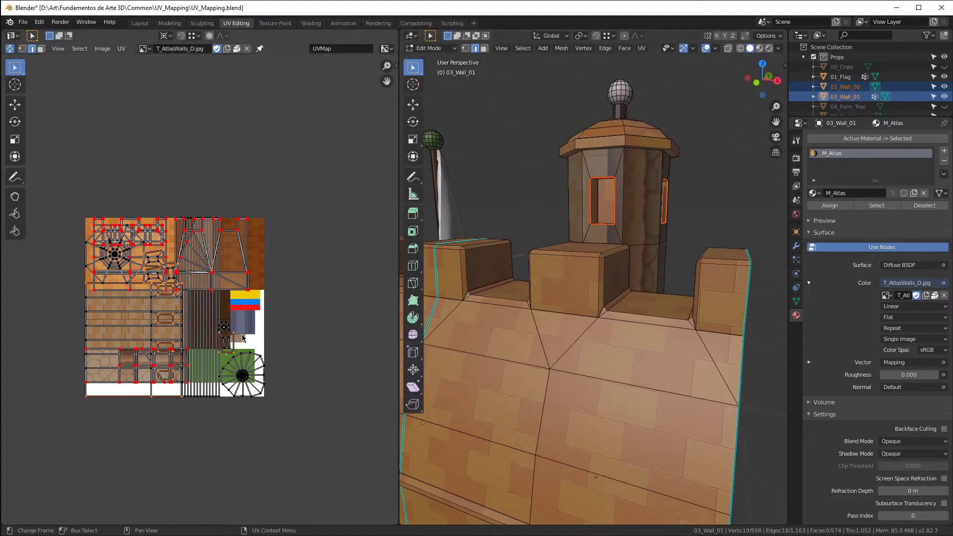
Step: Select the tower body's linked UV islands and move them off the atlas into the empty space beside it
{"action": "key", "text": "l"}
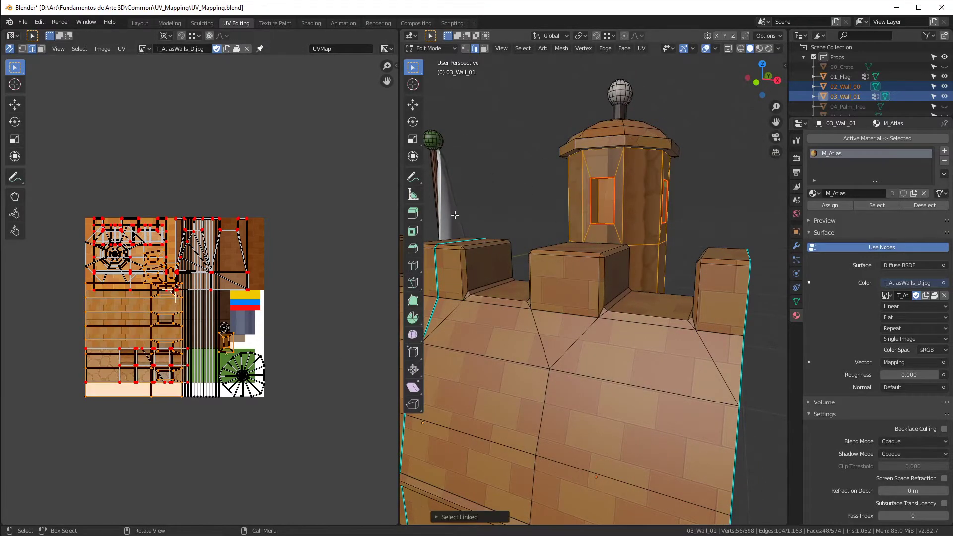
{"action": "scroll", "coordinate": [177, 287], "scroll_direction": "down", "scroll_amount": 2}
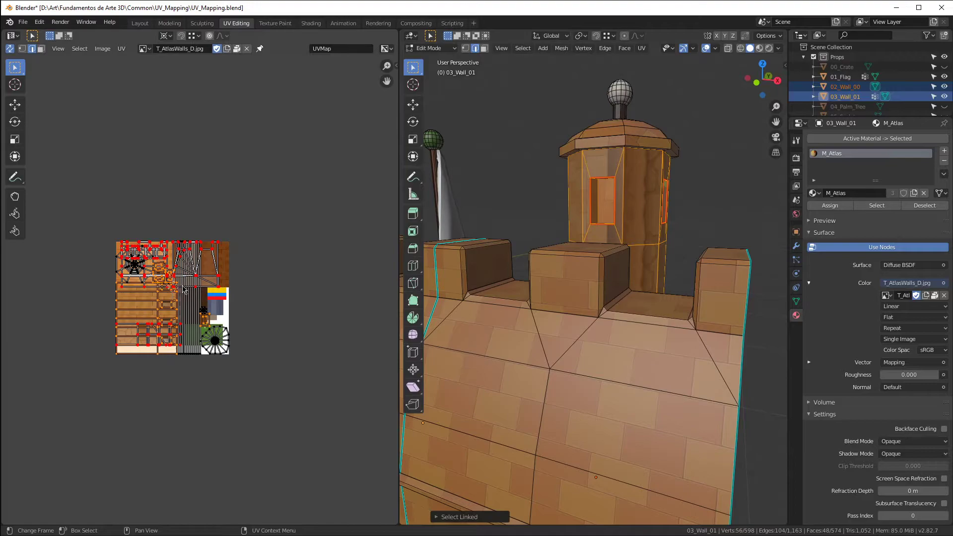
{"action": "key", "text": "g"}
{"action": "left_click", "coordinate": [318, 281]}
{"action": "scroll", "coordinate": [310, 287], "scroll_direction": "up", "scroll_amount": 3}
{"action": "scroll", "coordinate": [310, 287], "scroll_direction": "down", "scroll_amount": 1}
{"action": "scroll", "coordinate": [298, 291], "scroll_direction": "up", "scroll_amount": 1}
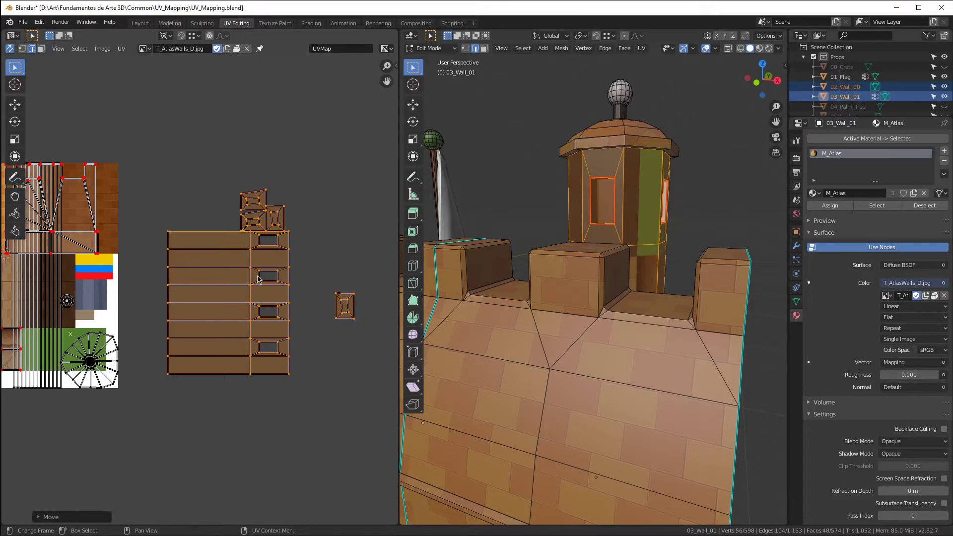
Step: Turn off UV sync selection, maximize the UV editor, and move the stray window recess island up near the other three
{"action": "left_click", "coordinate": [10, 49]}
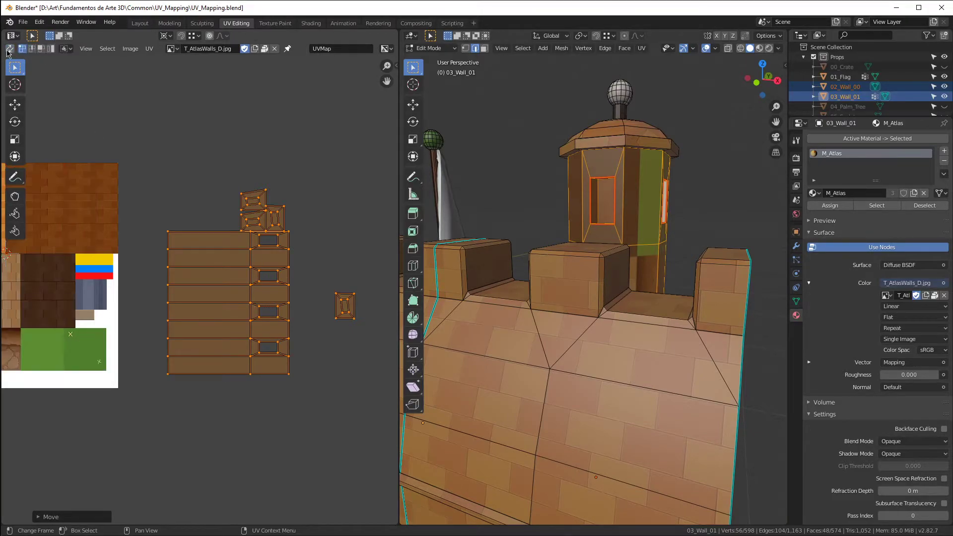
{"action": "key", "text": "ctrl+space"}
{"action": "scroll", "coordinate": [576, 249], "scroll_direction": "up", "scroll_amount": 3}
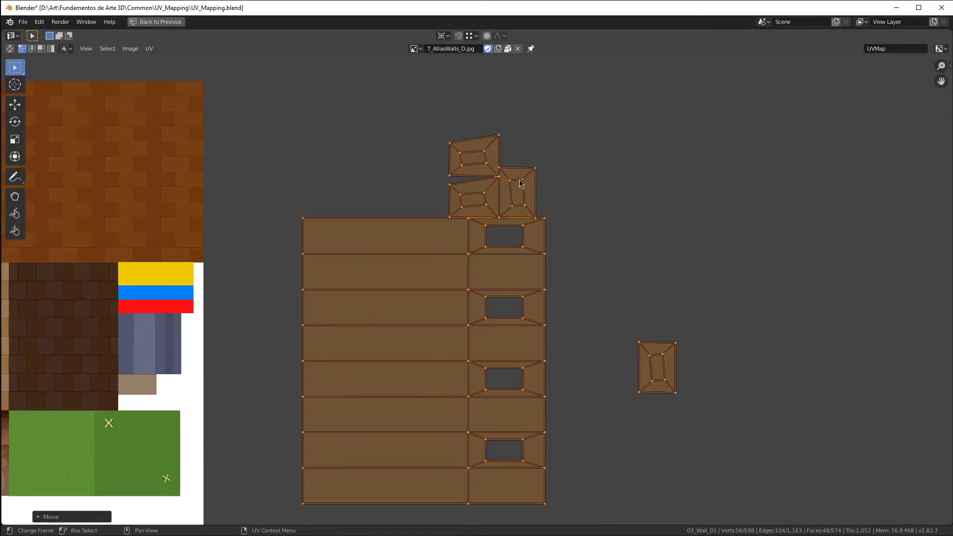
{"action": "key", "text": "alt+a"}
{"action": "left_click_drag", "start_coordinate": [622, 328], "coordinate": [699, 407]}
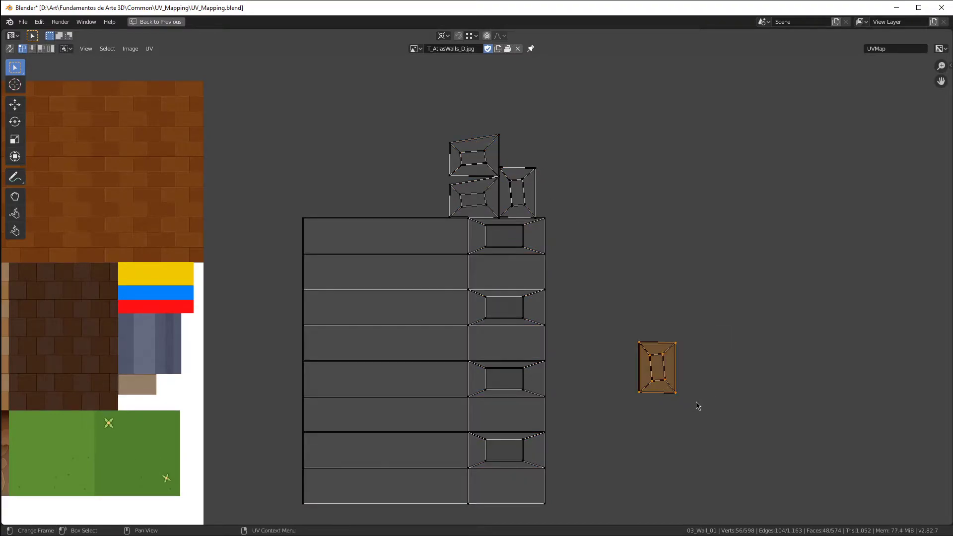
{"action": "key", "text": "g"}
{"action": "left_click", "coordinate": [603, 191]}
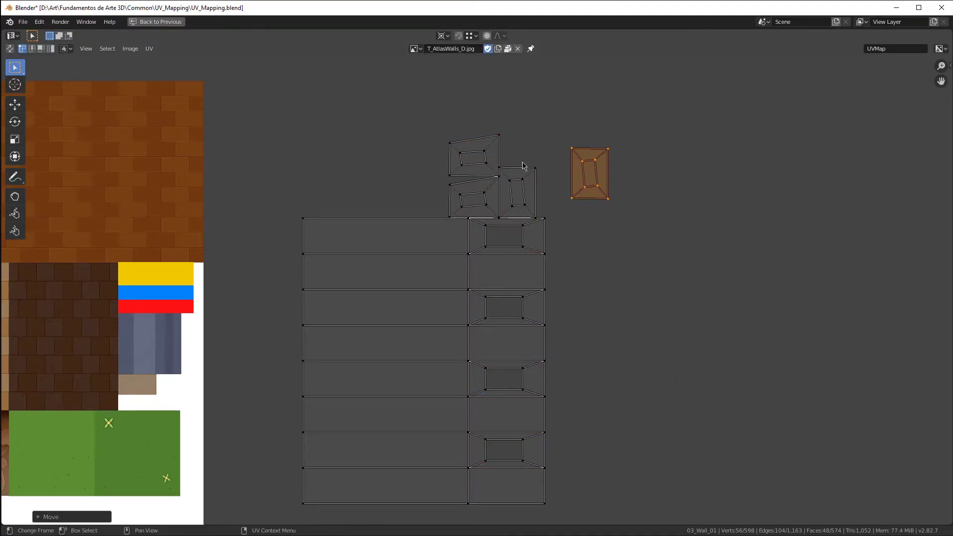
Step: Add the Align X and Align Y commands to the Quick Favorites while the separate window island's upper corners are selected
{"action": "scroll", "coordinate": [524, 166], "scroll_direction": "up", "scroll_amount": 4}
{"action": "key", "text": "alt+a"}
{"action": "left_click_drag", "start_coordinate": [636, 111], "coordinate": [753, 142]}
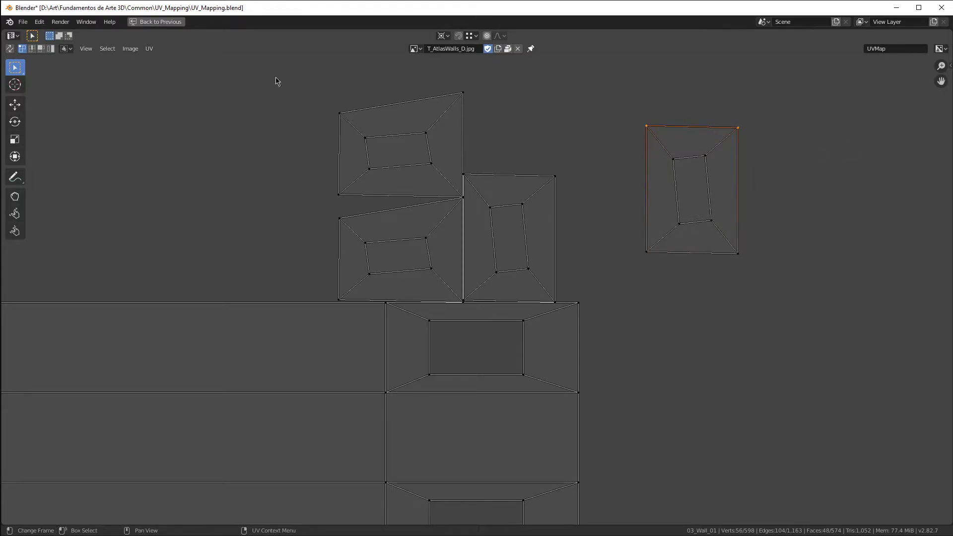
{"action": "left_click", "coordinate": [130, 49]}
{"action": "mouse_move", "coordinate": [148, 49]}
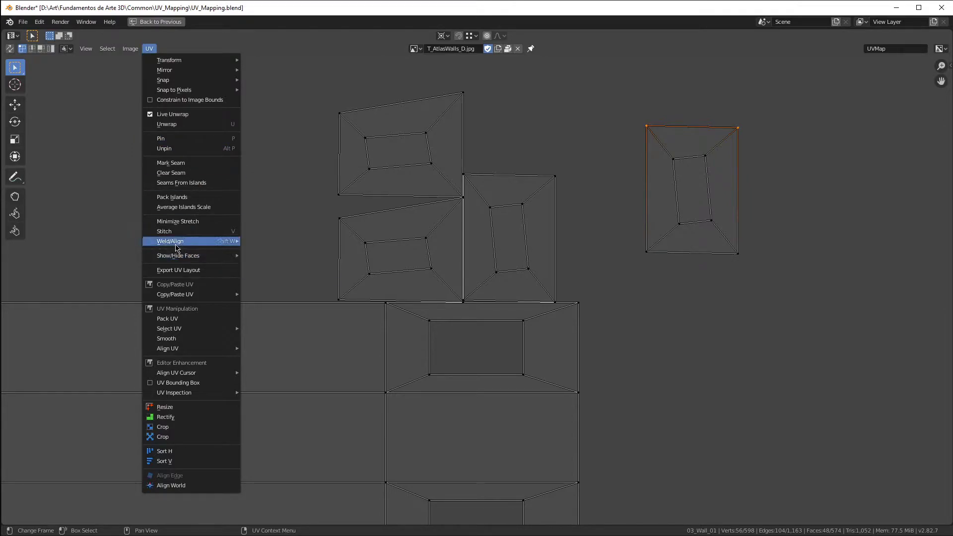
{"action": "mouse_move", "coordinate": [173, 248]}
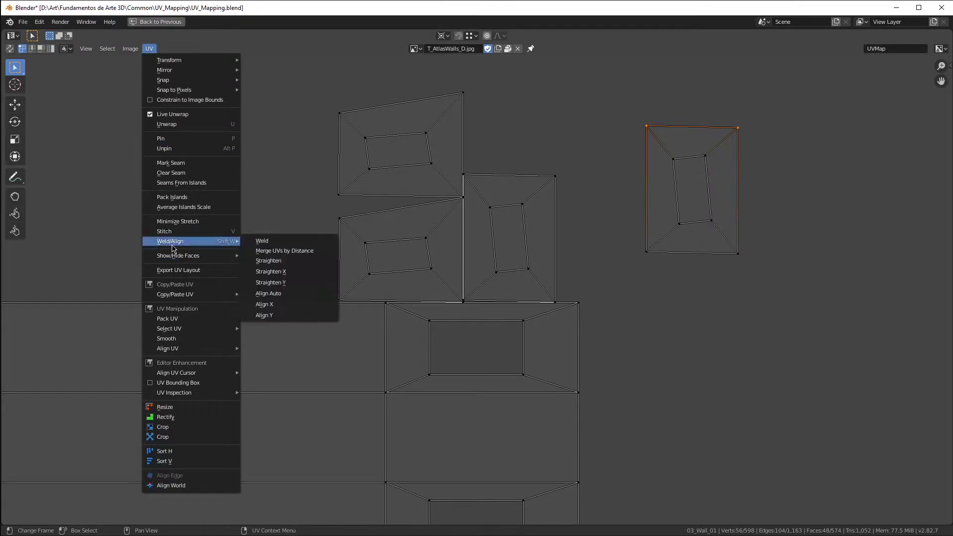
{"action": "right_click", "coordinate": [282, 309]}
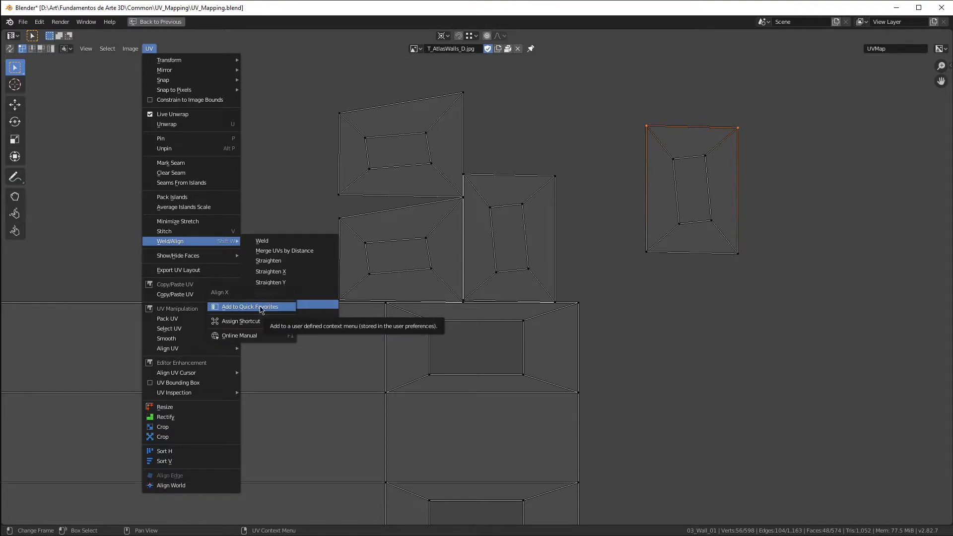
{"action": "key", "text": "Escape"}
{"action": "right_click", "coordinate": [281, 315]}
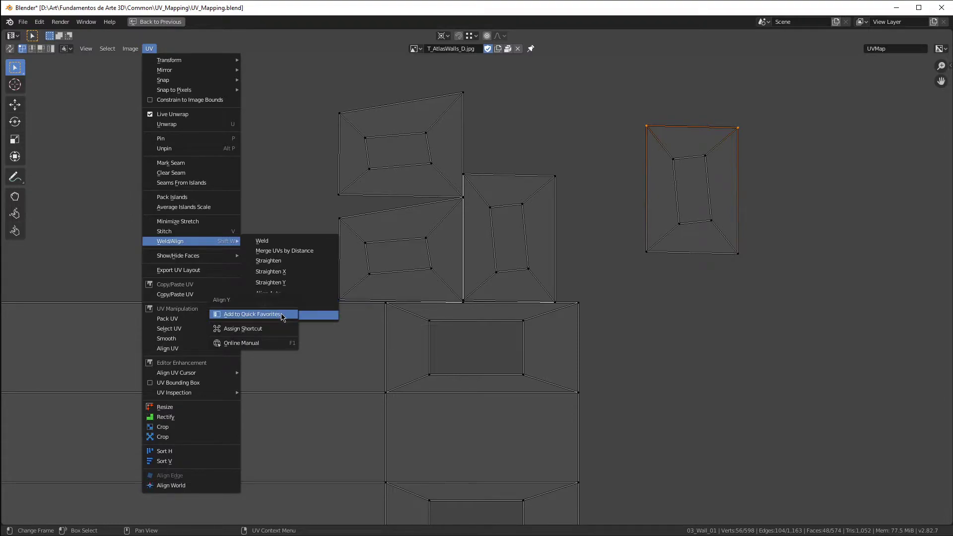
Step: Straighten the horizontal outer and inner edges of the separate window island with Align Y
{"action": "left_click_drag", "start_coordinate": [627, 114], "coordinate": [763, 151]}
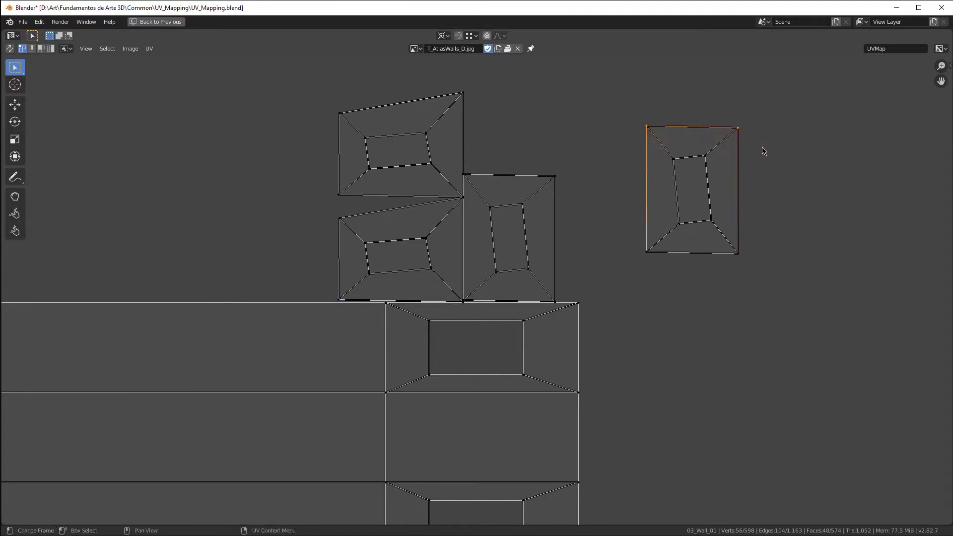
{"action": "key", "text": "q"}
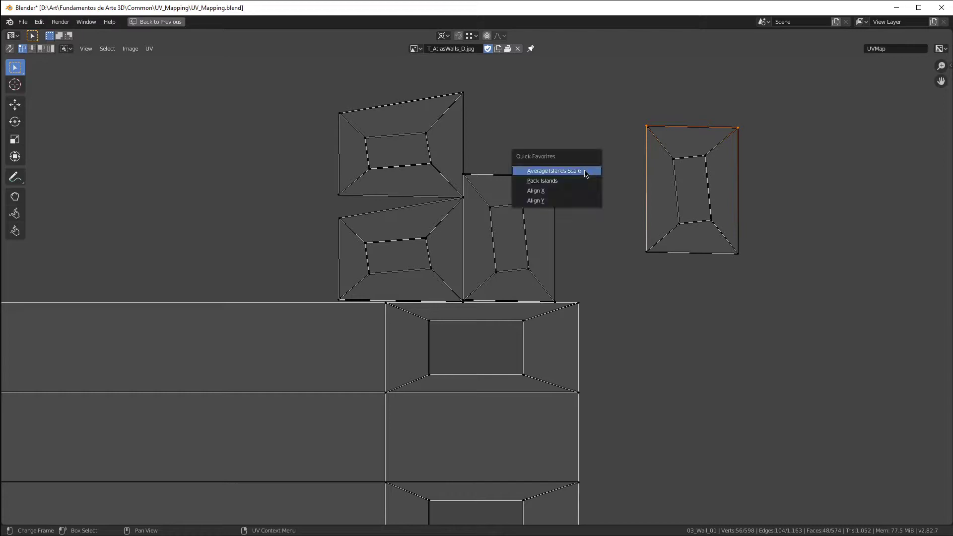
{"action": "left_click", "coordinate": [538, 201]}
{"action": "left_click_drag", "start_coordinate": [667, 148], "coordinate": [727, 177]}
{"action": "left_click_drag", "start_coordinate": [654, 204], "coordinate": [729, 235]}
{"action": "key", "text": "q"}
{"action": "left_click", "coordinate": [714, 235]}
{"action": "left_click_drag", "start_coordinate": [644, 240], "coordinate": [771, 292]}
Step: Straighten the vertical outer and inner edges of the separate window island with Align X
{"action": "left_click_drag", "start_coordinate": [616, 110], "coordinate": [660, 286]}
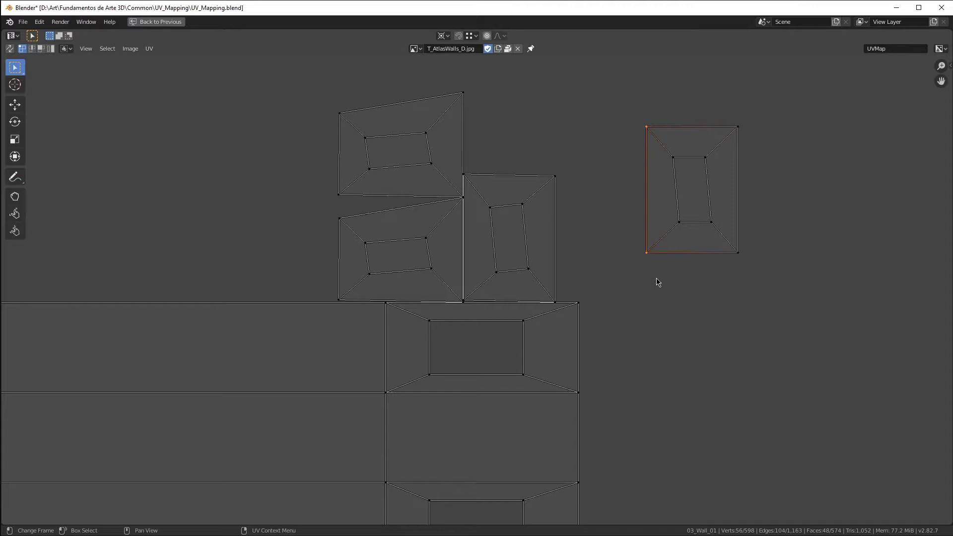
{"action": "key", "text": "q"}
{"action": "left_click", "coordinate": [634, 270]}
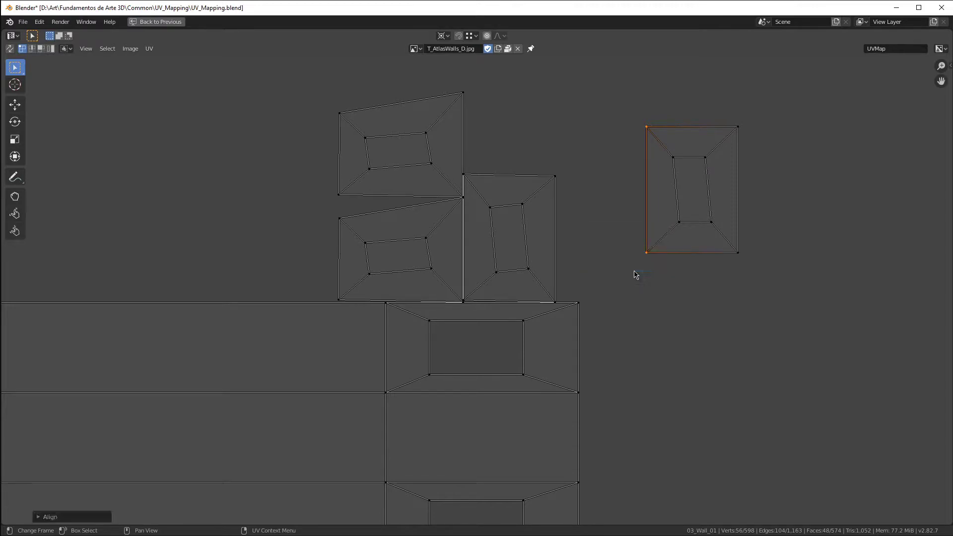
{"action": "left_click_drag", "start_coordinate": [662, 145], "coordinate": [688, 245]}
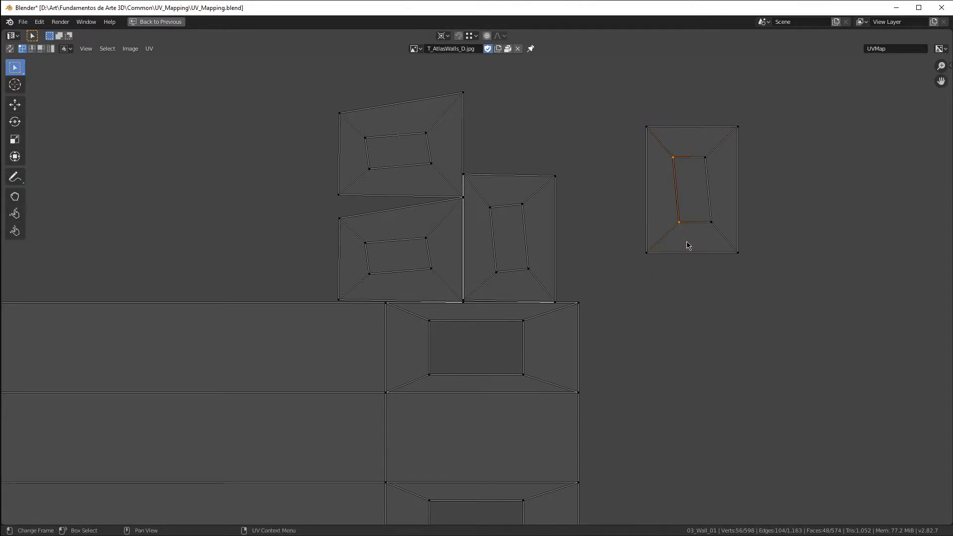
{"action": "key", "text": "shift+r"}
{"action": "left_click_drag", "start_coordinate": [693, 146], "coordinate": [720, 236]}
{"action": "key", "text": "shift+r"}
{"action": "left_click_drag", "start_coordinate": [725, 105], "coordinate": [785, 303]}
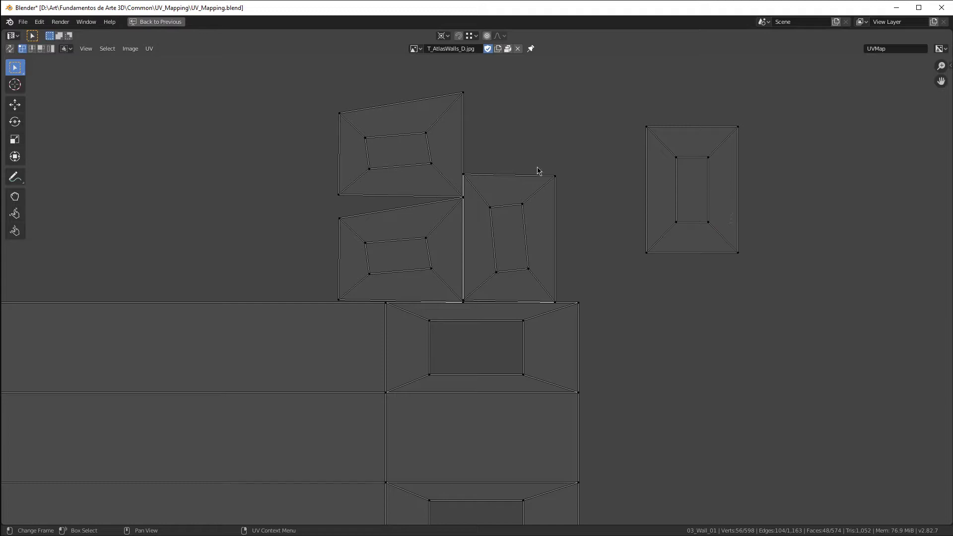
Step: Set the pivot point to Median Point and rotate the uppermost slanted window island 90 degrees to stand upright
{"action": "key", "text": "l"}
{"action": "key", "text": "g"}
{"action": "key", "text": "Escape"}
{"action": "key", "text": "period"}
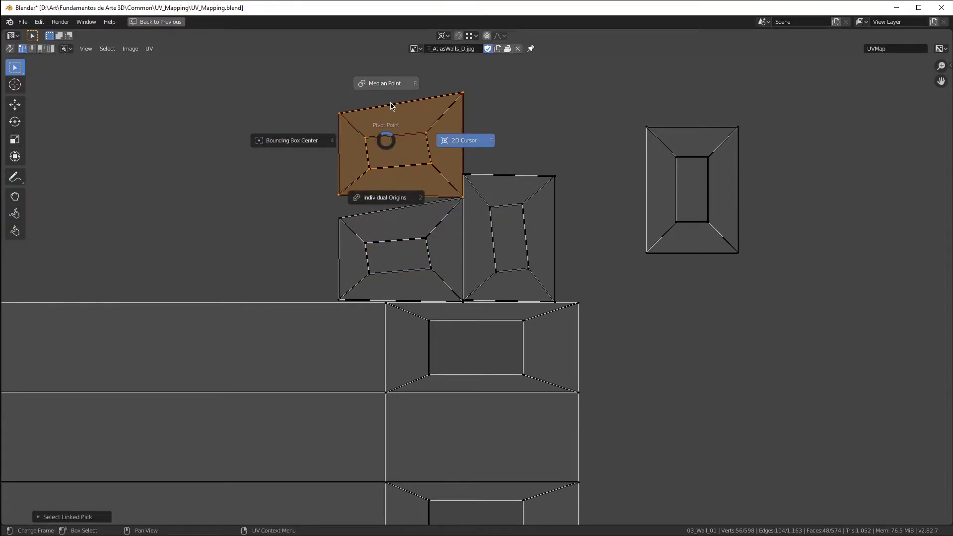
{"action": "left_click", "coordinate": [385, 84]}
{"action": "type", "text": "r"}
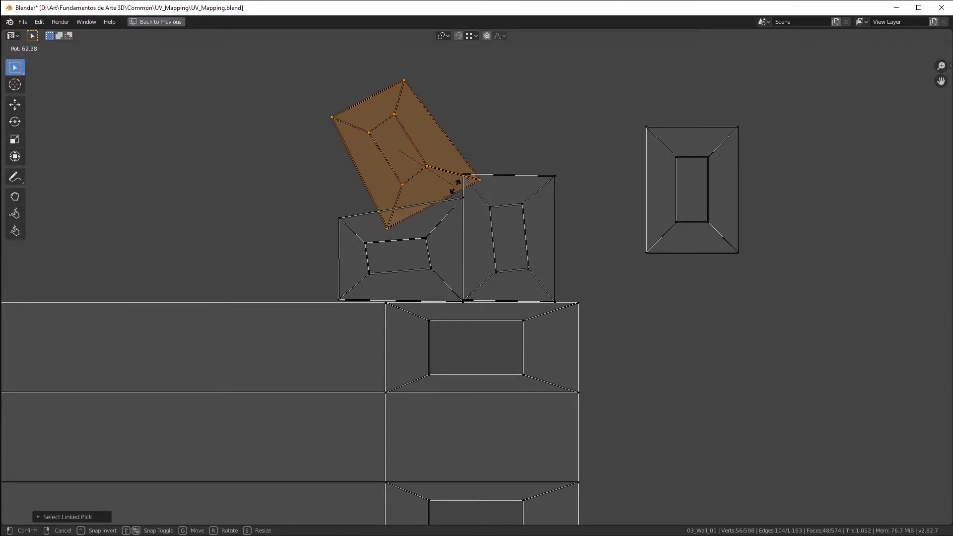
{"action": "type", "text": "0"}
{"action": "key", "text": "Return"}
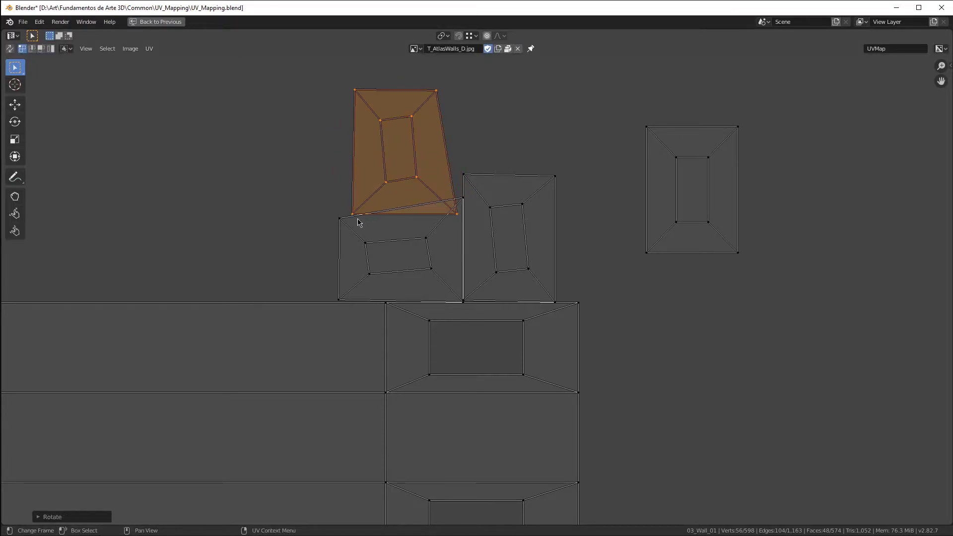
Step: Move the upright slanted window island aside and stack the lower slanted island on it, rotated 90 degrees to stand upright
{"action": "key", "text": "g"}
{"action": "left_click", "coordinate": [225, 211]}
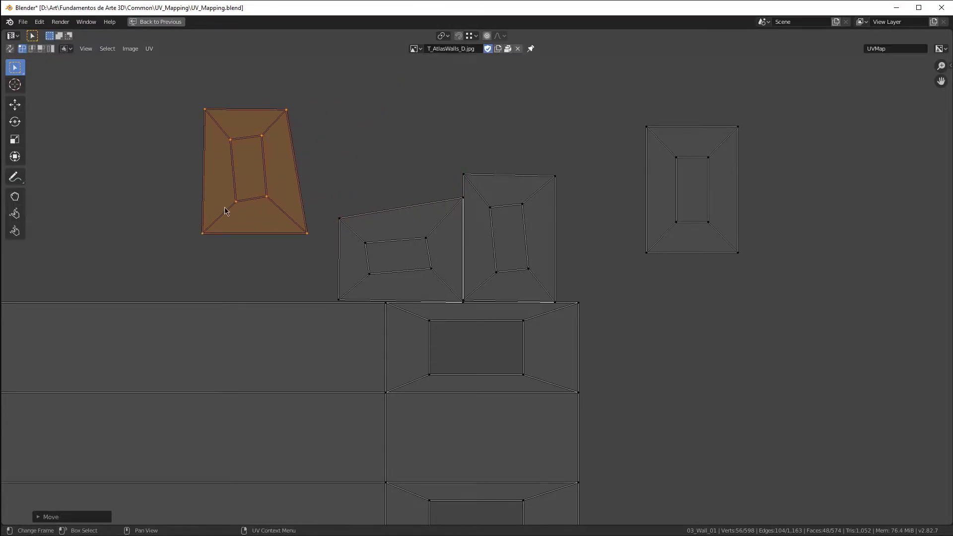
{"action": "left_click", "coordinate": [370, 246]}
{"action": "key", "text": "l"}
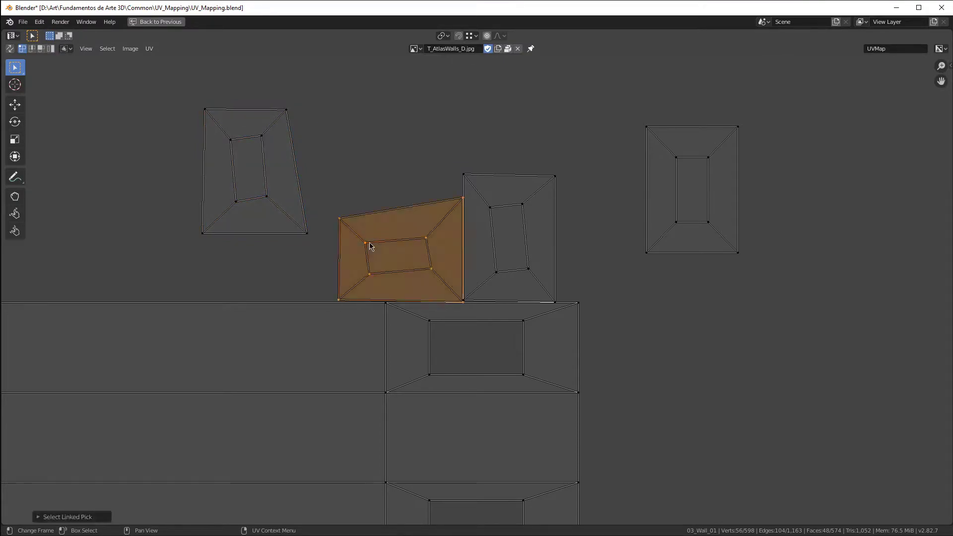
{"action": "key", "text": "r"}
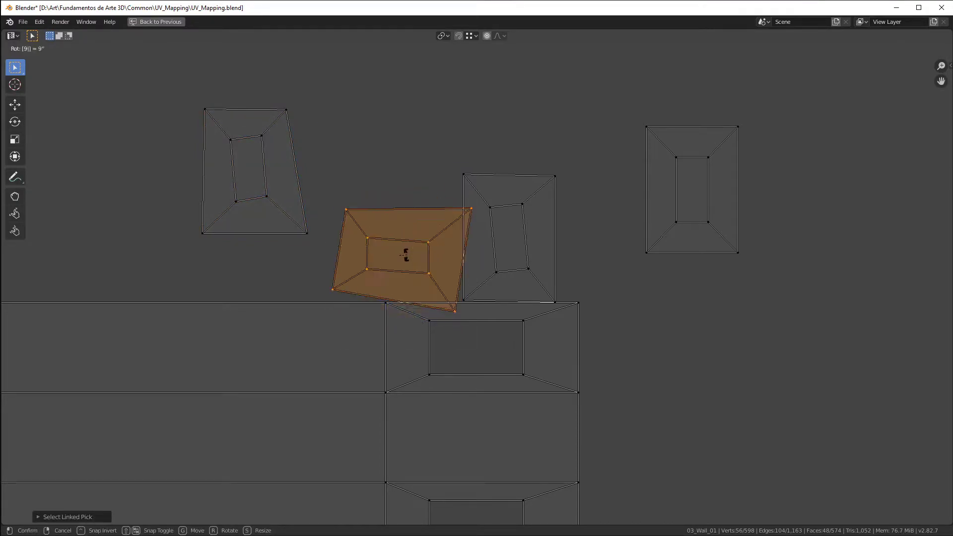
{"action": "left_click", "coordinate": [409, 258]}
{"action": "key", "text": "g"}
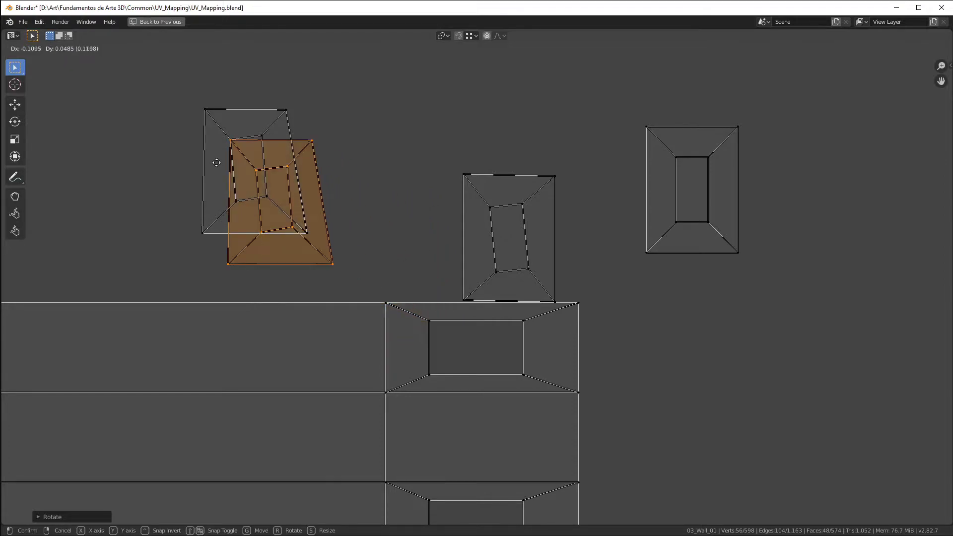
{"action": "left_click", "coordinate": [206, 114], "text": "ctrl"}
Step: Move the two stacked slanted window islands onto the straightened window island, aligning their upper-left corners
{"action": "left_click_drag", "start_coordinate": [190, 102], "coordinate": [328, 263]}
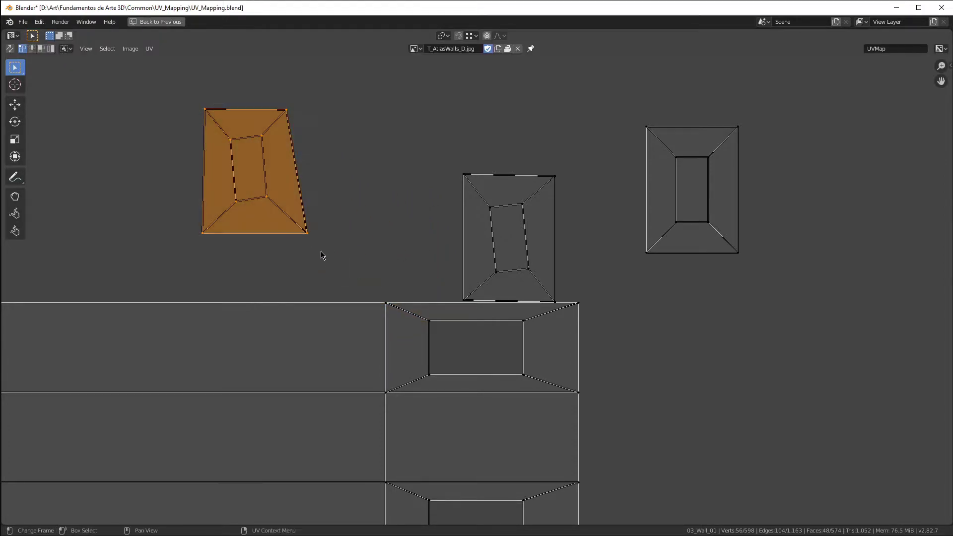
{"action": "key", "text": "g"}
{"action": "left_click", "coordinate": [646, 126], "text": "ctrl"}
{"action": "key", "text": "g"}
{"action": "left_click", "coordinate": [646, 125]}
Step: Try placing the remaining slanted window island over the straightened one, and undo that placement
{"action": "left_click_drag", "start_coordinate": [439, 159], "coordinate": [551, 293]}
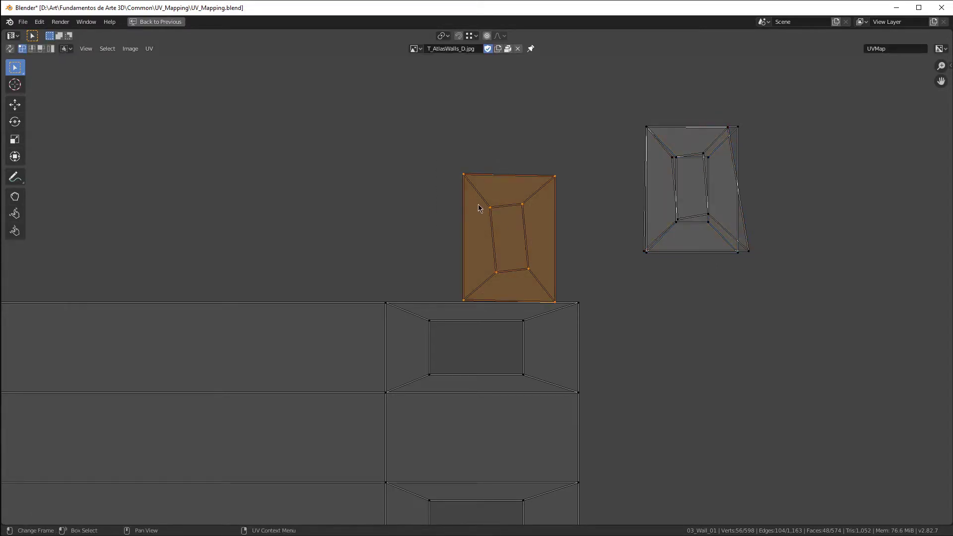
{"action": "key", "text": "g"}
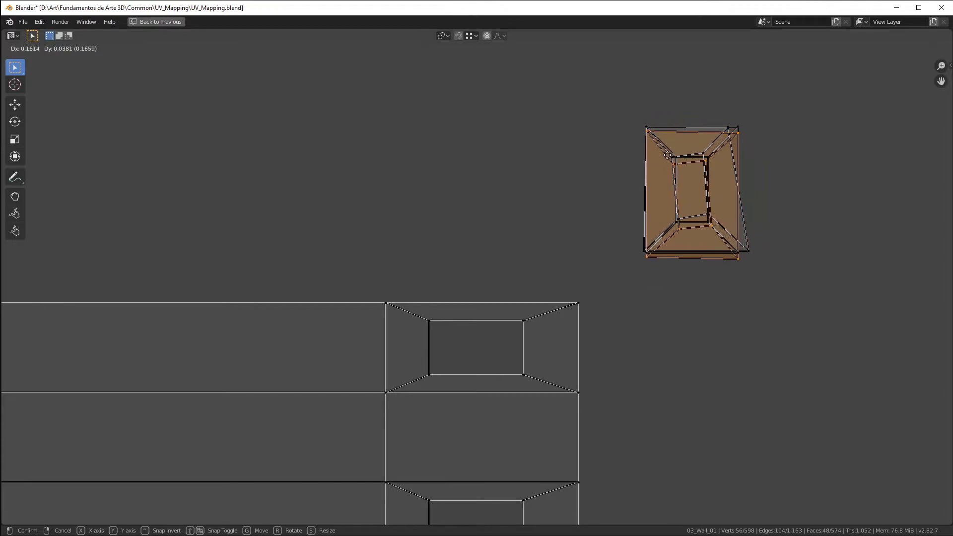
{"action": "left_click", "coordinate": [667, 155]}
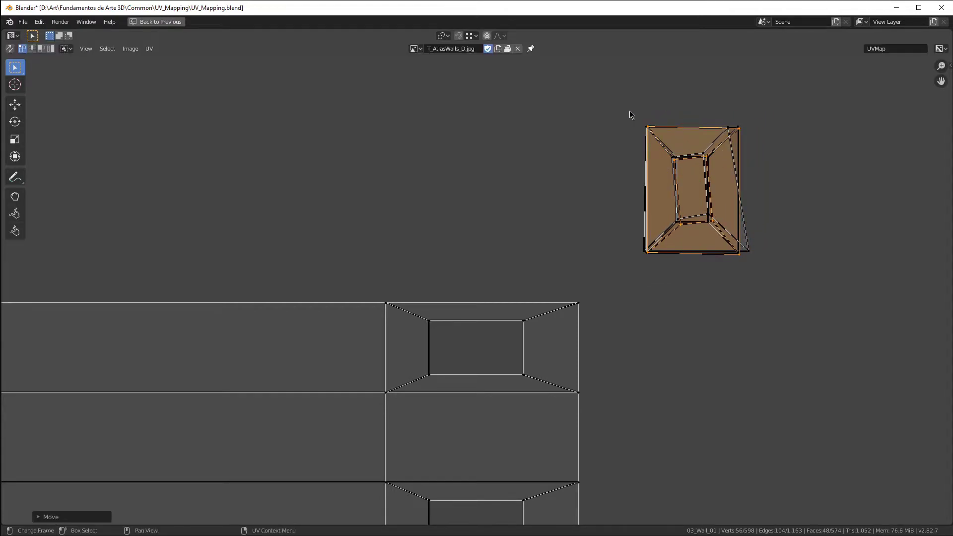
{"action": "left_click_drag", "start_coordinate": [629, 113], "coordinate": [661, 144]}
{"action": "scroll", "coordinate": [676, 128], "scroll_direction": "up", "scroll_amount": 5}
{"action": "scroll", "coordinate": [615, 139], "scroll_direction": "up", "scroll_amount": 4}
{"action": "scroll", "coordinate": [556, 130], "scroll_direction": "down", "scroll_amount": 5}
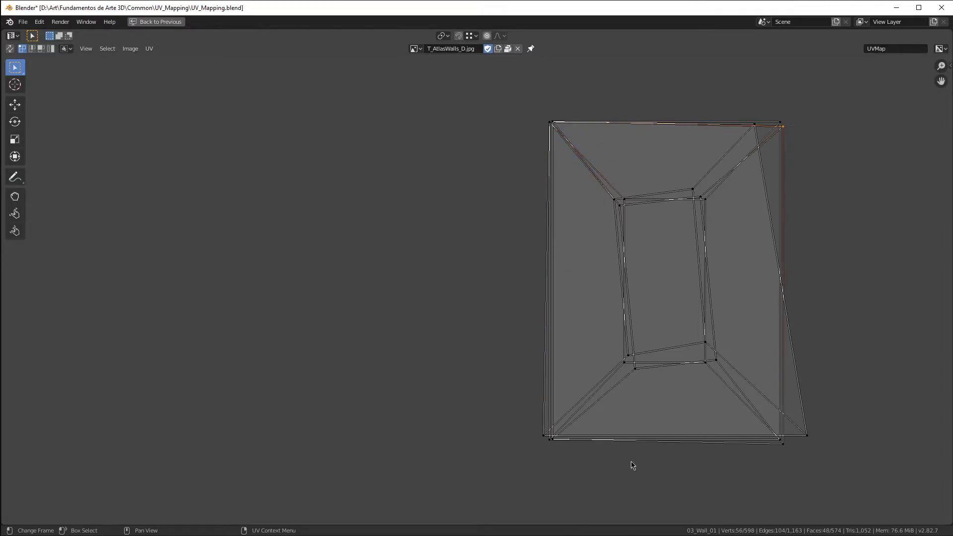
{"action": "scroll", "coordinate": [602, 436], "scroll_direction": "down", "scroll_amount": 2}
{"action": "key", "text": "ctrl+z"}
{"action": "key", "text": "ctrl+z"}
{"action": "key", "text": "ctrl+z"}
{"action": "key", "text": "ctrl+z"}
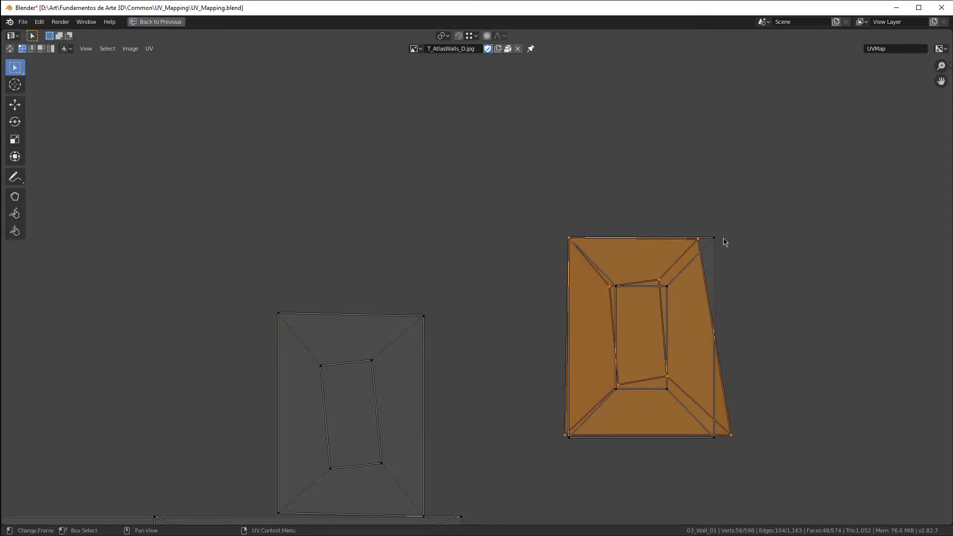
Step: Pin all vertices of the straightened window island and clear the selection
{"action": "left_click", "coordinate": [716, 239]}
{"action": "key", "text": "l"}
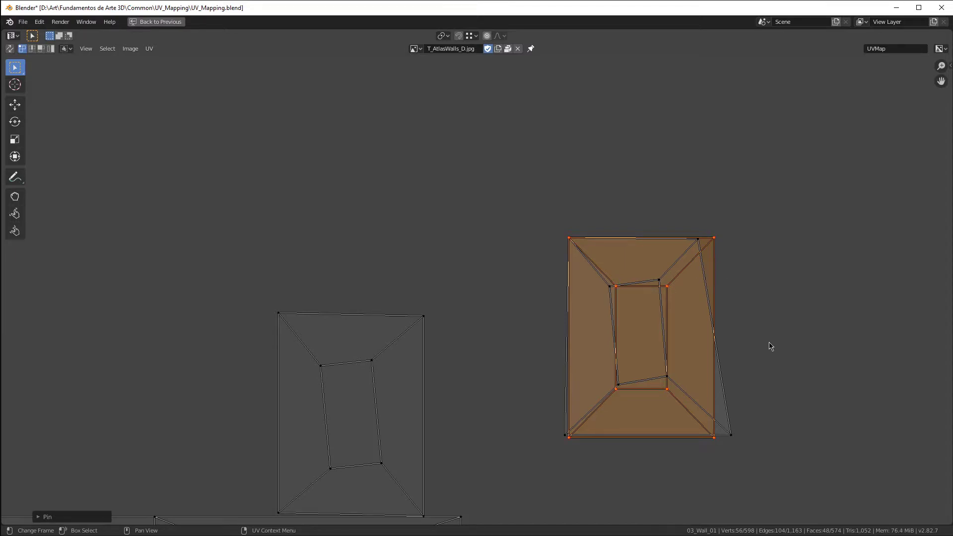
{"action": "left_click", "coordinate": [737, 412]}
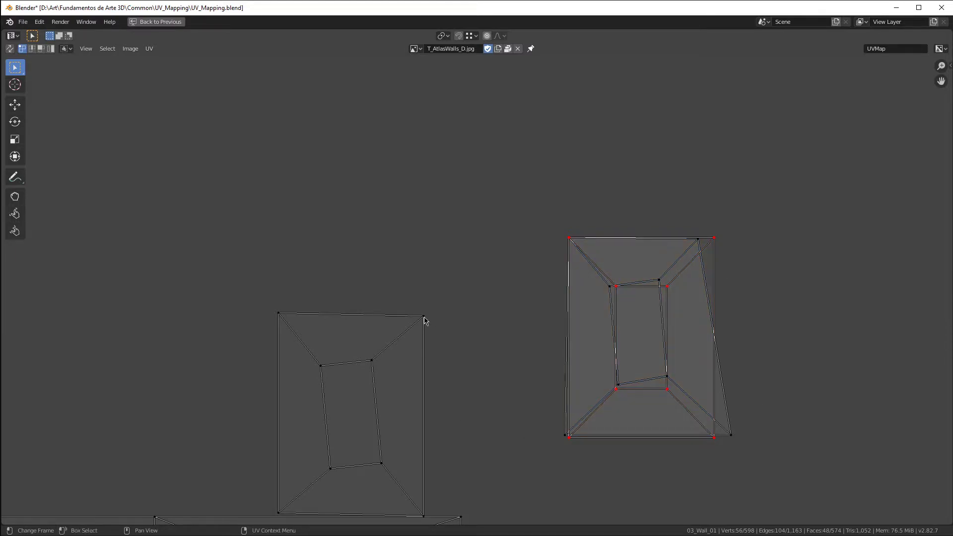
Step: Move the remaining slanted window island onto the pinned island so that their upper-left outer corners coincide
{"action": "key", "text": "l"}
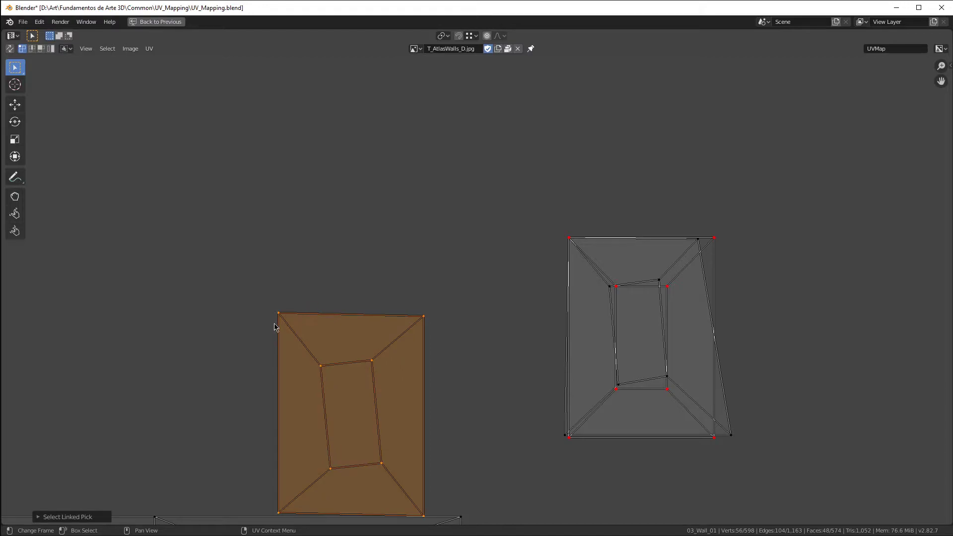
{"action": "key", "text": "g"}
{"action": "left_click", "coordinate": [571, 254]}
{"action": "scroll", "coordinate": [585, 254], "scroll_direction": "up", "scroll_amount": 7}
{"action": "key", "text": "g"}
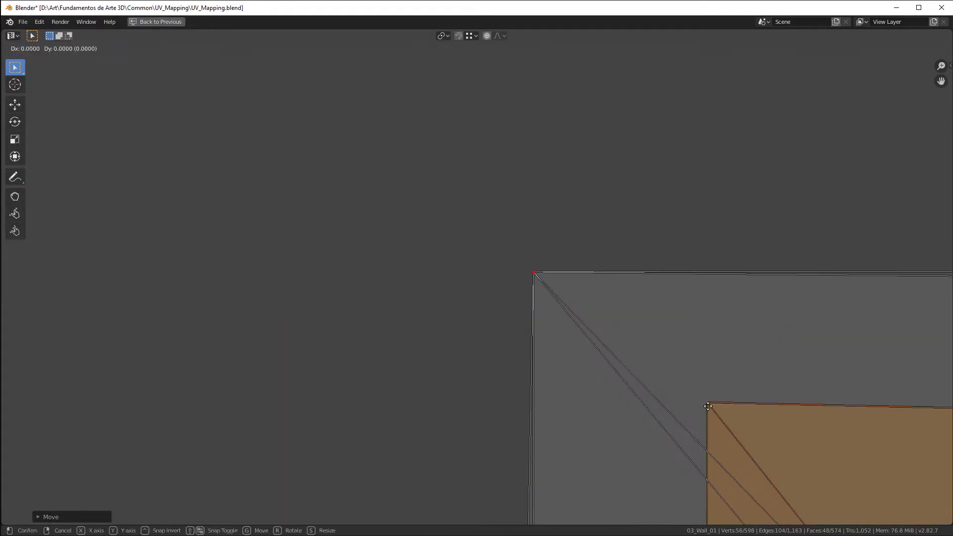
{"action": "left_click", "coordinate": [526, 264]}
{"action": "key", "text": "g"}
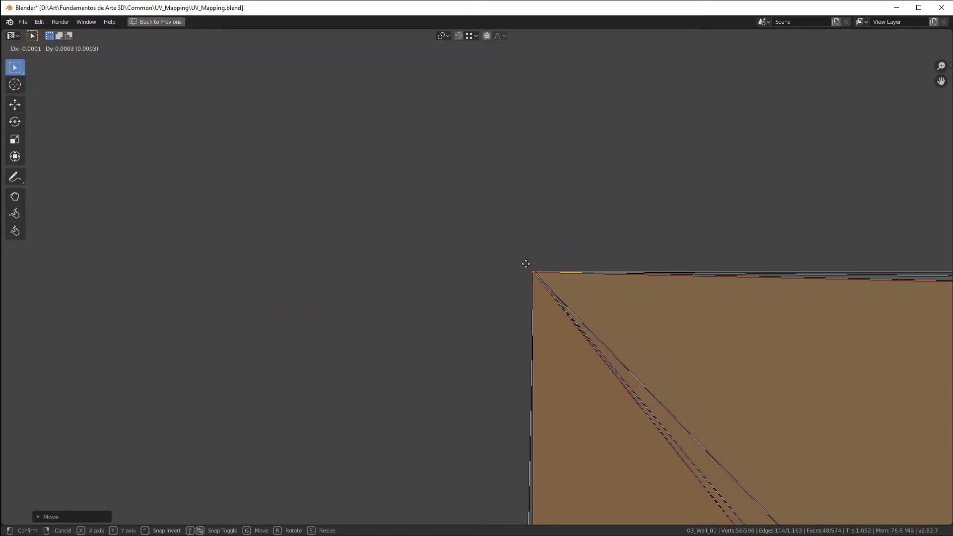
{"action": "left_click", "coordinate": [526, 265]}
{"action": "scroll", "coordinate": [526, 265], "scroll_direction": "down", "scroll_amount": 5}
{"action": "key", "text": "alt+a"}
Step: Snap the 2D cursor to the pinned island's upper-right outer corner
{"action": "left_click_drag", "start_coordinate": [617, 228], "coordinate": [665, 301]}
{"action": "scroll", "coordinate": [680, 259], "scroll_direction": "up", "scroll_amount": 5}
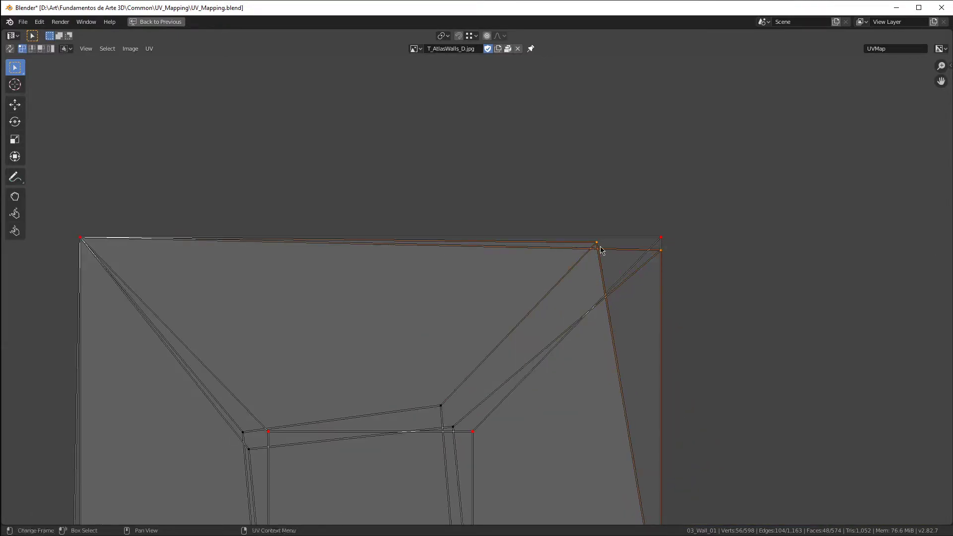
{"action": "mouse_move", "coordinate": [649, 227]}
{"action": "left_mouse_down"}
{"action": "mouse_move", "coordinate": [680, 251]}
{"action": "mouse_move", "coordinate": [661, 237]}
{"action": "left_mouse_up"}
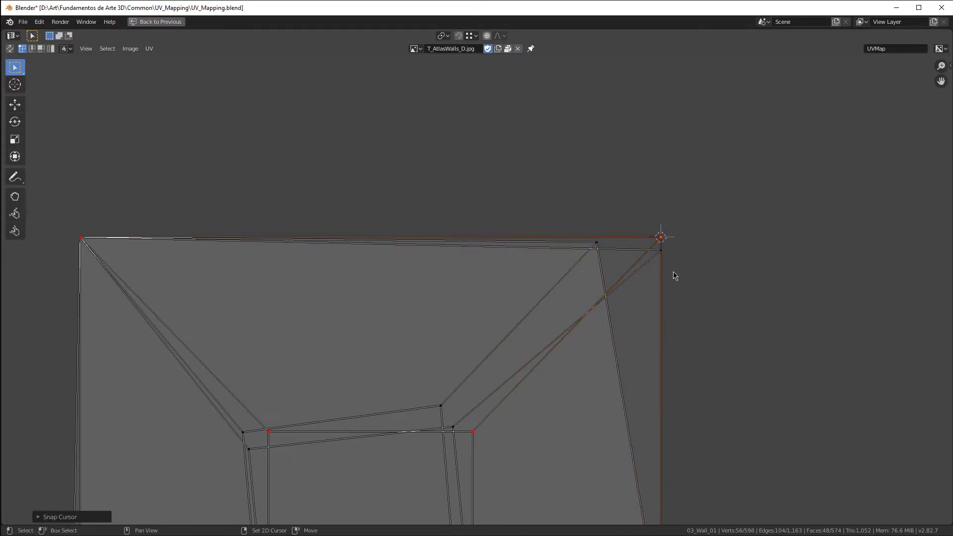
{"action": "key", "text": "shift+s"}
{"action": "left_click", "coordinate": [668, 335]}
Step: Snap the slanted islands' upper-right outer corners to the 2D cursor with Selected to Cursor
{"action": "left_click_drag", "start_coordinate": [559, 232], "coordinate": [703, 280]}
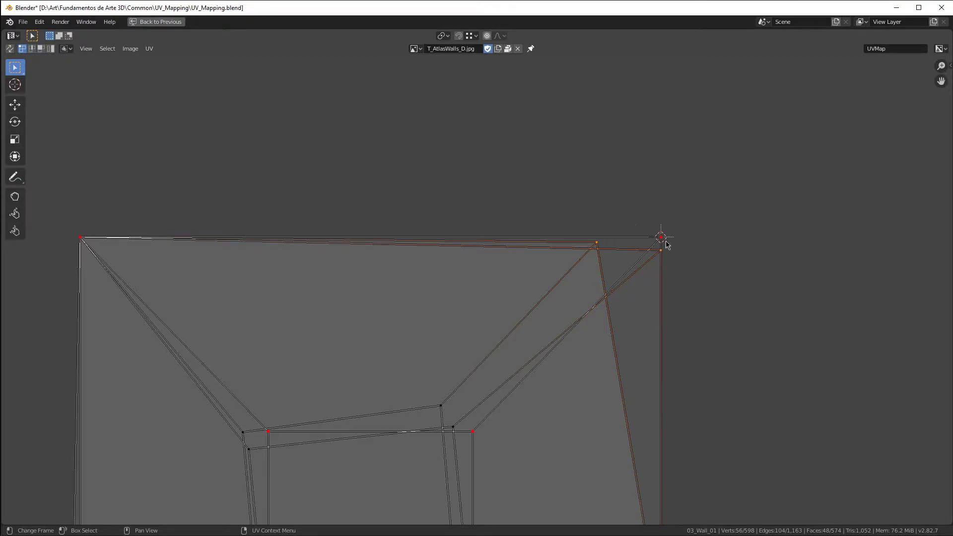
{"action": "key", "text": "shift+s"}
{"action": "key", "text": "shift+s"}
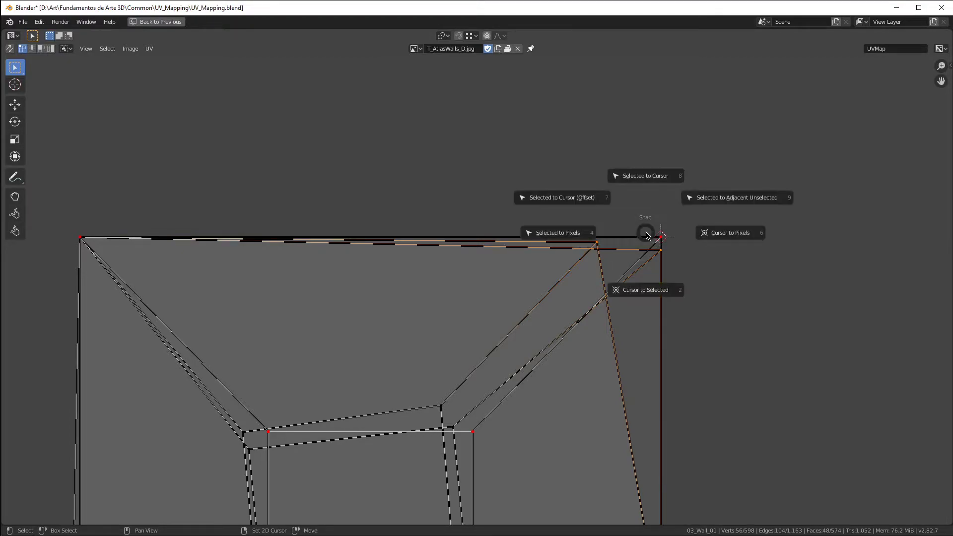
{"action": "left_click", "coordinate": [550, 199]}
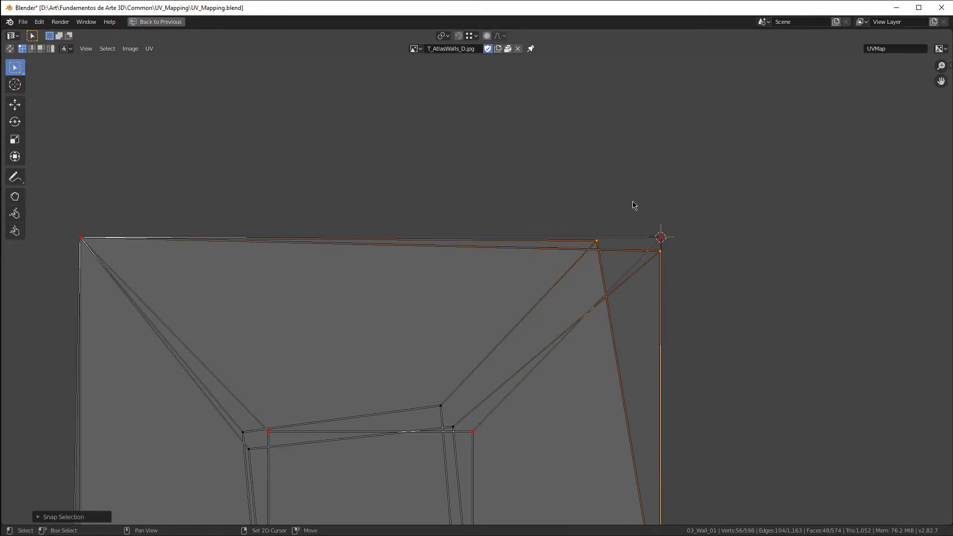
{"action": "key", "text": "shift+s"}
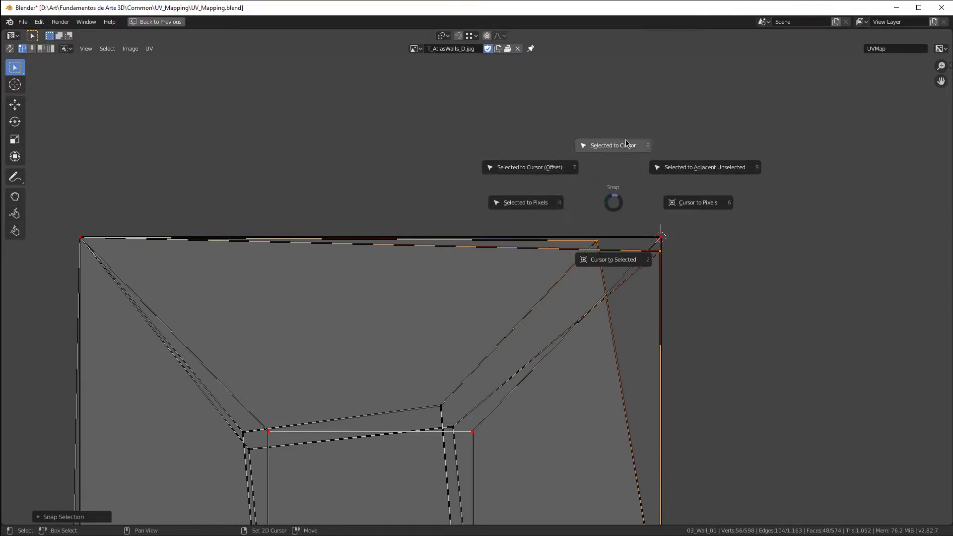
{"action": "left_click", "coordinate": [616, 152]}
{"action": "scroll", "coordinate": [656, 223], "scroll_direction": "down", "scroll_amount": 3}
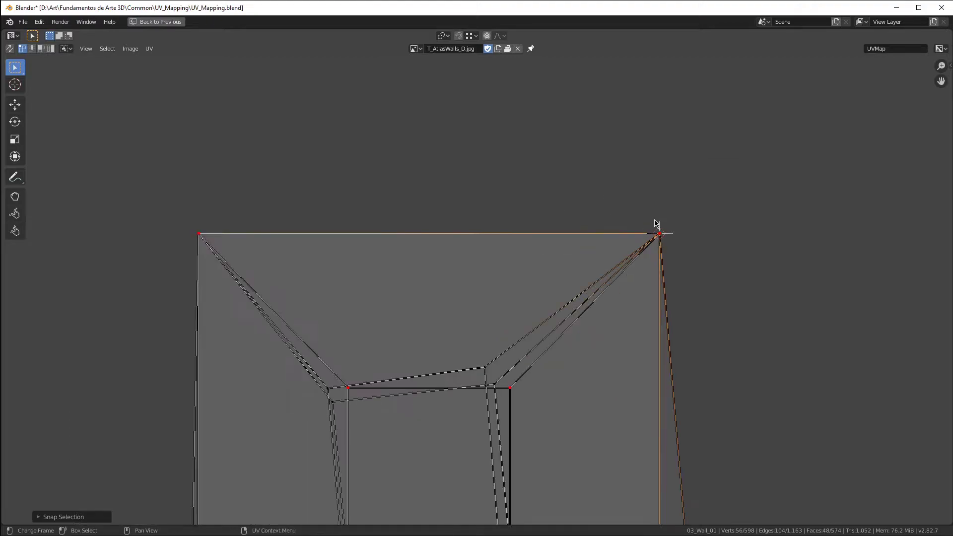
{"action": "scroll", "coordinate": [705, 235], "scroll_direction": "up", "scroll_amount": 2}
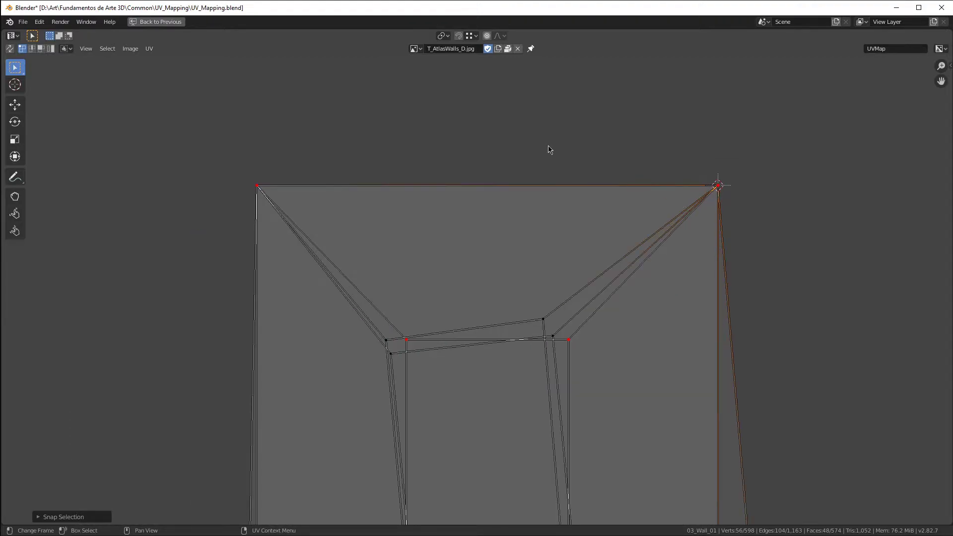
Step: Snap the slanted islands' upper-right inner corners to the matching pinned corner using the 2D cursor
{"action": "left_click_drag", "start_coordinate": [519, 307], "coordinate": [561, 358]}
{"action": "key", "text": "shift+s"}
{"action": "left_click", "coordinate": [569, 400]}
{"action": "left_click_drag", "start_coordinate": [528, 298], "coordinate": [560, 367]}
{"action": "key", "text": "shift+s"}
{"action": "left_click", "coordinate": [559, 297]}
Step: Snap the slanted islands' upper-left inner corners to the matching pinned corner using the 2D cursor
{"action": "left_click_drag", "start_coordinate": [404, 330], "coordinate": [421, 361]}
{"action": "key", "text": "shift+s"}
{"action": "left_click", "coordinate": [425, 429]}
{"action": "left_click_drag", "start_coordinate": [369, 314], "coordinate": [401, 378]}
{"action": "key", "text": "shift+s"}
{"action": "left_click", "coordinate": [411, 318]}
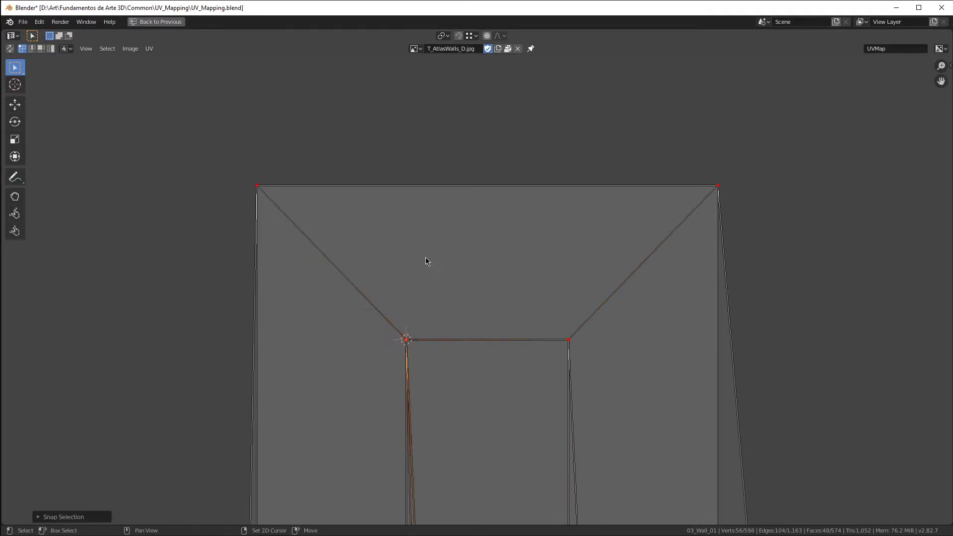
Step: Snap the slanted islands' lower-left outer corners to the matching pinned corner using the 2D cursor
{"action": "scroll", "coordinate": [439, 267], "scroll_direction": "down", "scroll_amount": 3}
{"action": "scroll", "coordinate": [445, 386], "scroll_direction": "up", "scroll_amount": 2}
{"action": "middle_click_drag", "start_coordinate": [445, 387], "coordinate": [470, 274]}
{"action": "left_click_drag", "start_coordinate": [381, 428], "coordinate": [385, 400]}
{"action": "key", "text": "shift+s"}
{"action": "left_click", "coordinate": [424, 431]}
{"action": "key", "text": "shift+s"}
{"action": "left_click", "coordinate": [397, 343]}
Step: Snap the slanted islands' lower-left inner corners to the matching pinned corner using the 2D cursor
{"action": "left_click_drag", "start_coordinate": [496, 264], "coordinate": [508, 295]}
{"action": "key", "text": "shift+s"}
{"action": "left_click", "coordinate": [505, 350]}
{"action": "left_click_drag", "start_coordinate": [509, 253], "coordinate": [527, 279]}
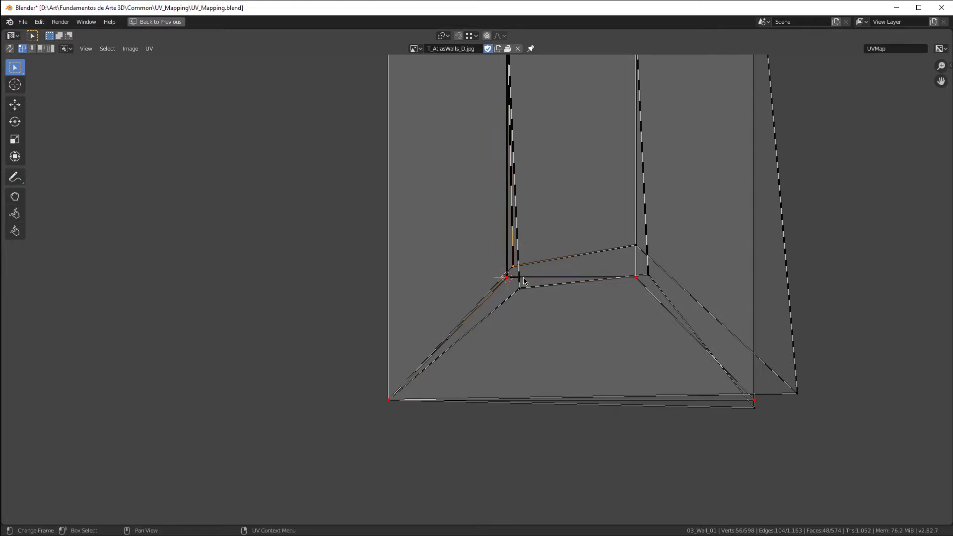
{"action": "left_click_drag", "start_coordinate": [519, 317], "coordinate": [536, 272], "text": "shift"}
{"action": "key", "text": "shift+s"}
{"action": "left_click", "coordinate": [628, 207]}
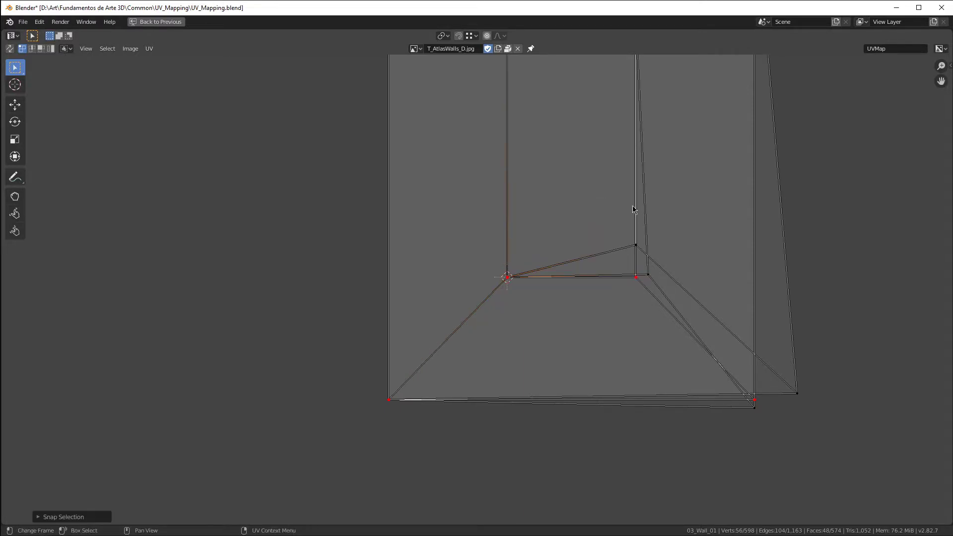
Step: Snap the slanted islands' lower-right inner corners to the matching pinned corner using the 2D cursor
{"action": "left_click_drag", "start_coordinate": [616, 258], "coordinate": [637, 296]}
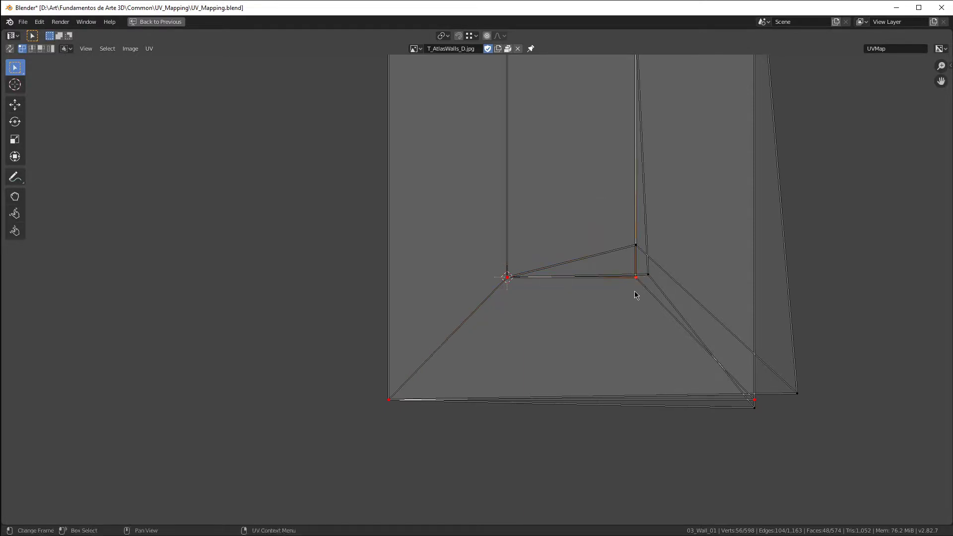
{"action": "key", "text": "shift+s"}
{"action": "left_click", "coordinate": [637, 366]}
{"action": "left_click_drag", "start_coordinate": [623, 219], "coordinate": [644, 256]}
{"action": "key", "text": "shift+s"}
{"action": "left_click", "coordinate": [680, 202]}
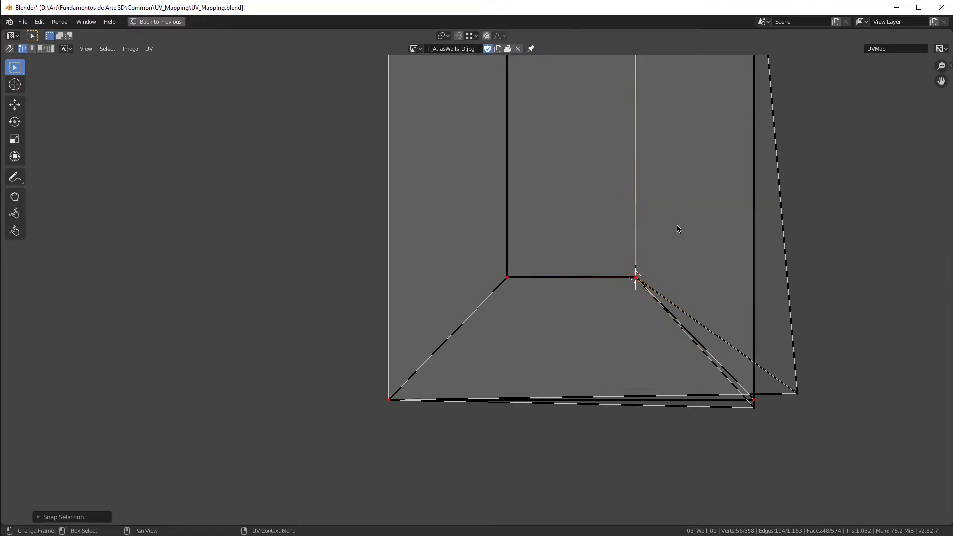
Step: Snap the slanted islands' lower-right outer corners to the matching pinned corner using the 2D cursor
{"action": "left_click_drag", "start_coordinate": [748, 389], "coordinate": [767, 426]}
{"action": "key", "text": "shift+s"}
{"action": "left_click", "coordinate": [751, 478]}
{"action": "left_click_drag", "start_coordinate": [797, 358], "coordinate": [824, 435], "text": "shift"}
{"action": "key", "text": "shift+s"}
{"action": "left_click", "coordinate": [828, 323]}
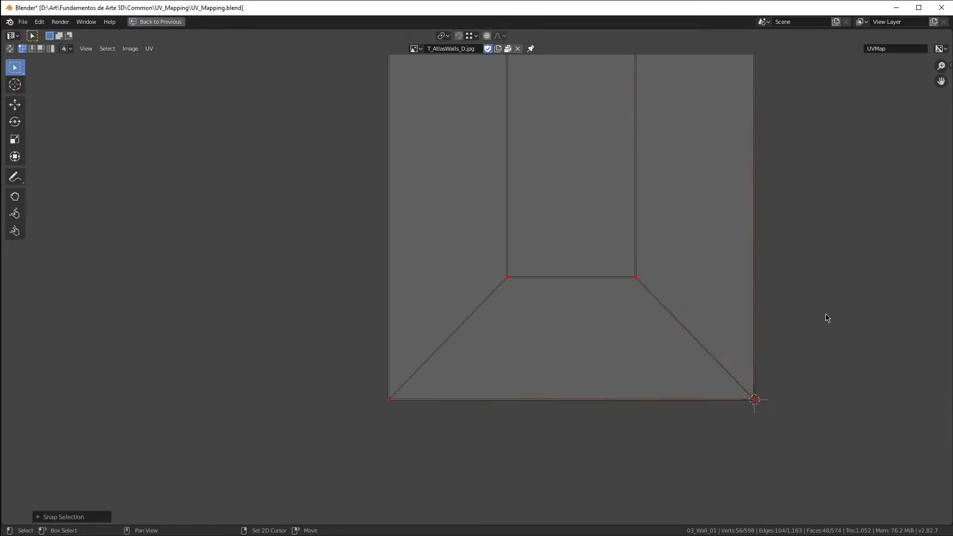
Step: Select all the stacked window islands and clear their pins with the Pin operation's Clear option
{"action": "scroll", "coordinate": [814, 298], "scroll_direction": "down", "scroll_amount": 6}
{"action": "left_click_drag", "start_coordinate": [653, 209], "coordinate": [767, 345]}
{"action": "left_click_drag", "start_coordinate": [620, 179], "coordinate": [785, 397]}
{"action": "key", "text": "p"}
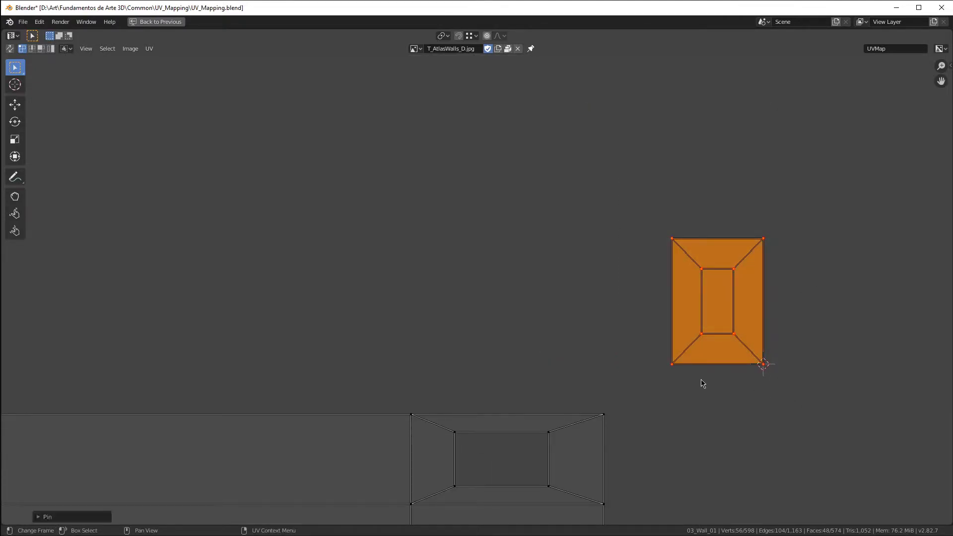
{"action": "left_click", "coordinate": [48, 518]}
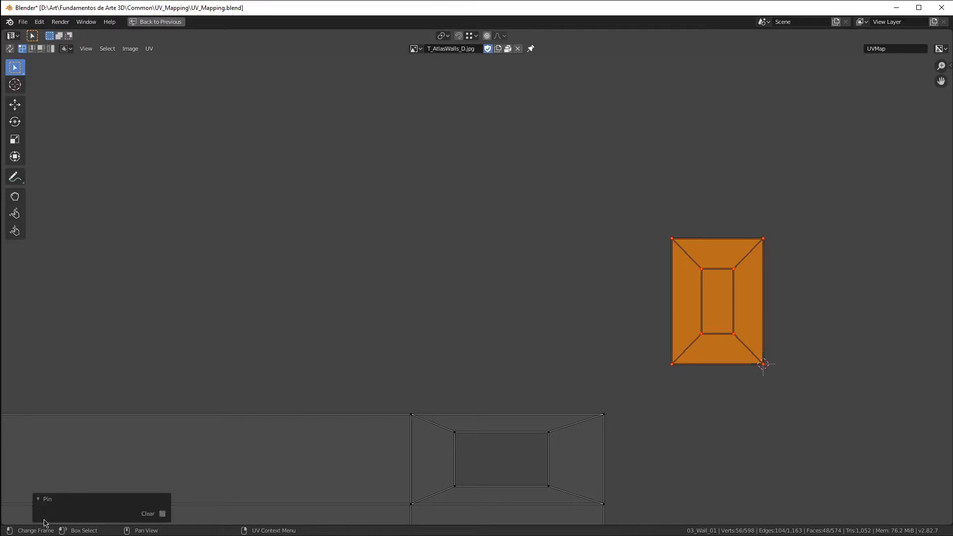
{"action": "scroll", "coordinate": [508, 303], "scroll_direction": "down", "scroll_amount": 4}
{"action": "scroll", "coordinate": [600, 298], "scroll_direction": "up", "scroll_amount": 2}
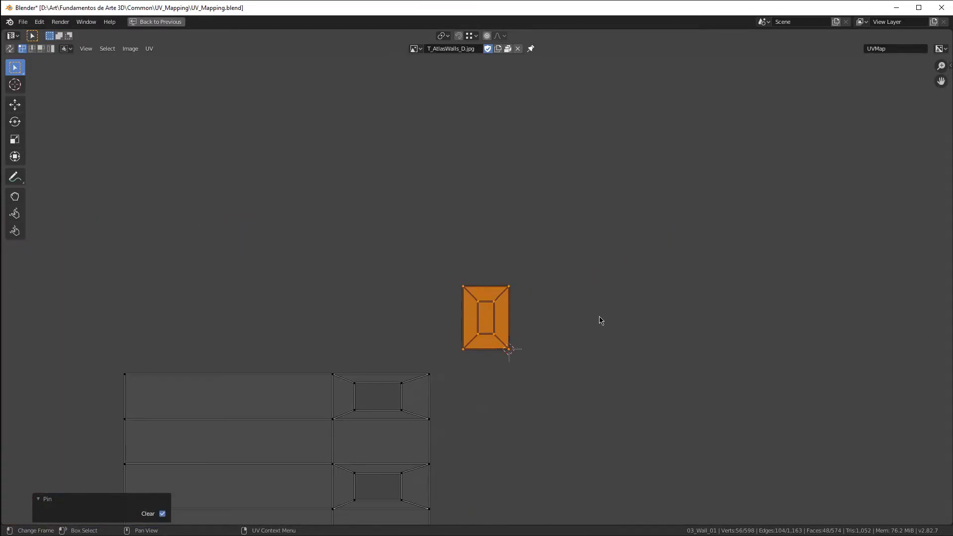
Step: Turn on UV sync selection in face mode and restore the UV editor from full screen to the split layout
{"action": "scroll", "coordinate": [612, 283], "scroll_direction": "down", "scroll_amount": 2}
{"action": "left_click", "coordinate": [9, 49]}
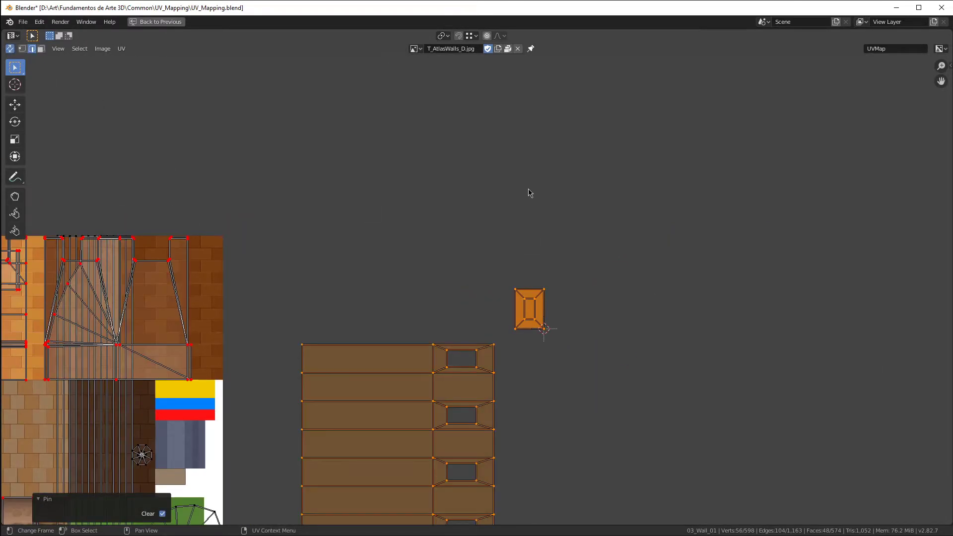
{"action": "scroll", "coordinate": [321, 117], "scroll_direction": "down", "scroll_amount": 3}
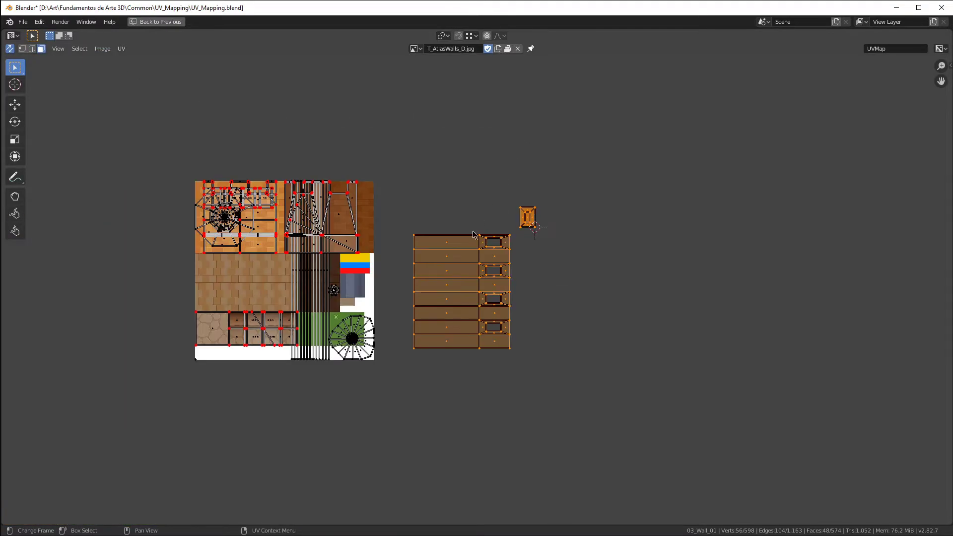
{"action": "key", "text": "ctrl+space"}
{"action": "scroll", "coordinate": [228, 263], "scroll_direction": "down", "scroll_amount": 2}
{"action": "middle_click_drag", "start_coordinate": [281, 247], "coordinate": [322, 221]}
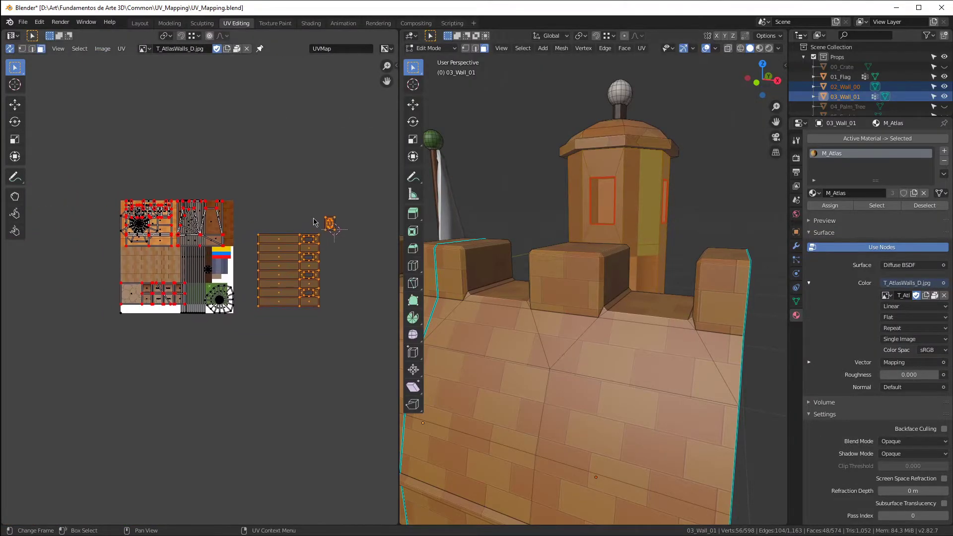
Step: Select the tower's wall-strip UV islands without the window islands and rotate them by 90° and a further 180°
{"action": "left_click", "coordinate": [325, 220]}
{"action": "left_click_drag", "start_coordinate": [243, 232], "coordinate": [331, 358]}
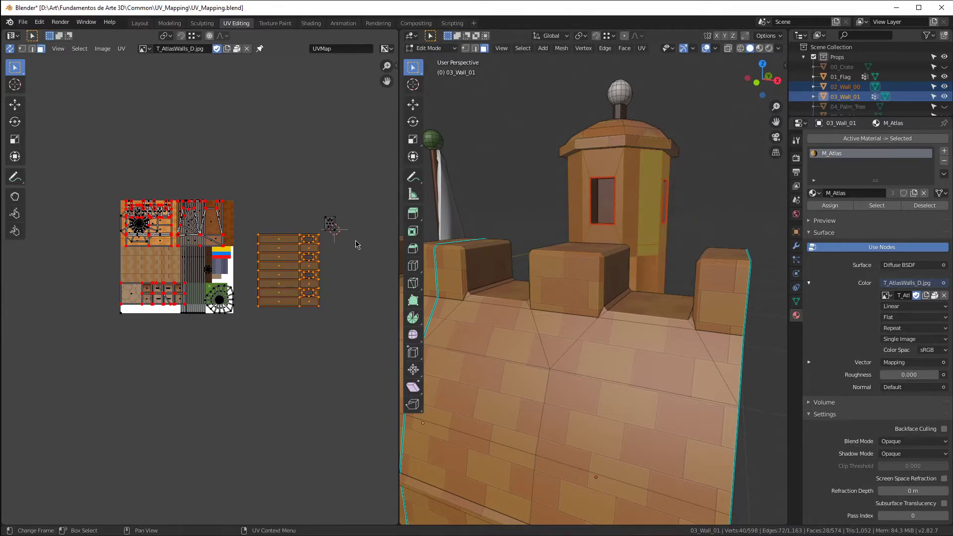
{"action": "key", "text": "r"}
{"action": "left_click", "coordinate": [283, 190]}
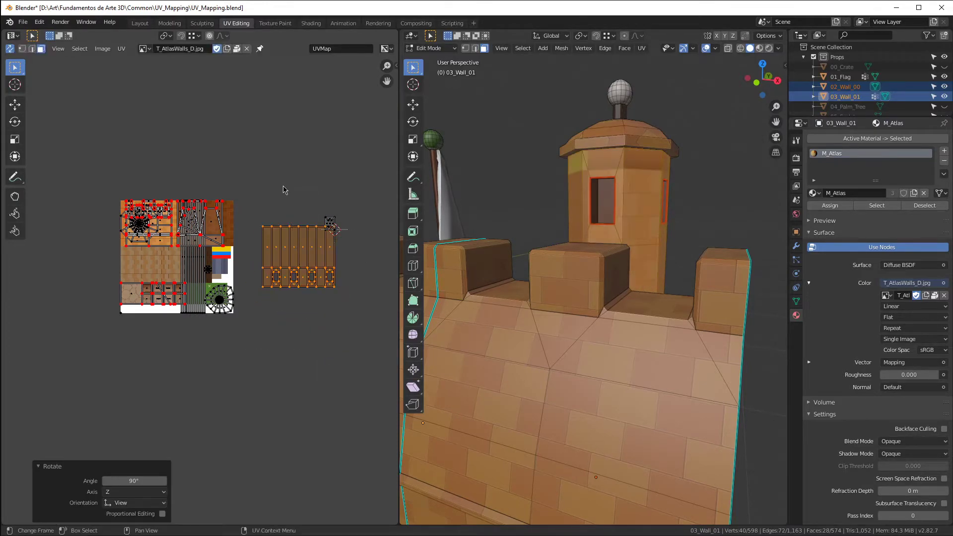
{"action": "type", "text": "r180"}
{"action": "key", "text": "Return"}
Step: Move the wall-strip islands onto the atlas's light brown brick area, aligning their lower-left corner with that area's corner
{"action": "scroll", "coordinate": [217, 274], "scroll_direction": "up", "scroll_amount": 4}
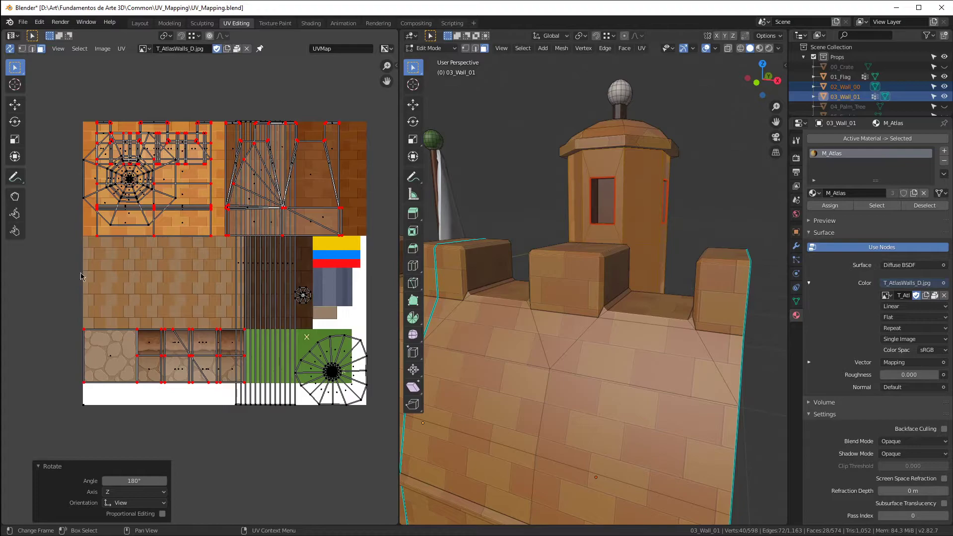
{"action": "scroll", "coordinate": [130, 270], "scroll_direction": "down", "scroll_amount": 3}
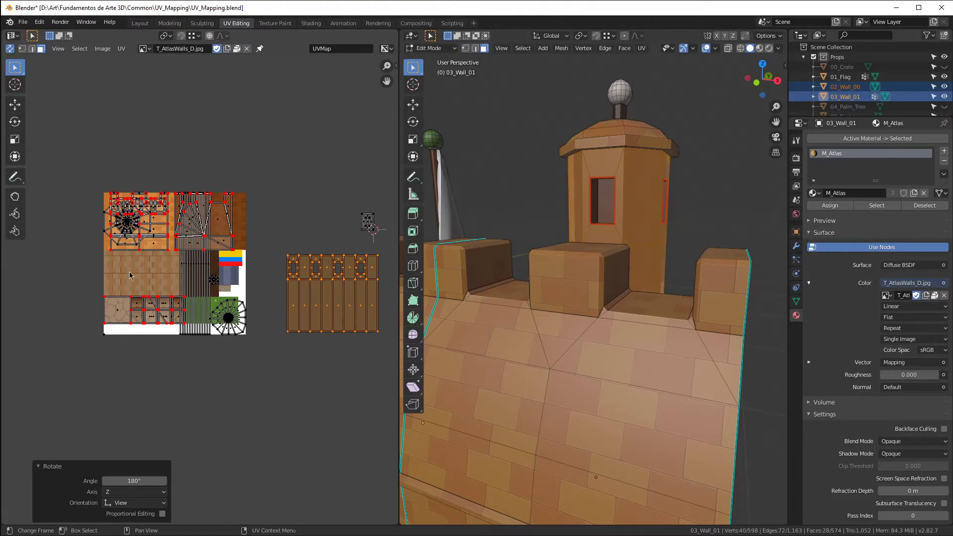
{"action": "left_click_drag", "start_coordinate": [370, 316], "coordinate": [191, 277]}
{"action": "scroll", "coordinate": [100, 323], "scroll_direction": "up", "scroll_amount": 5}
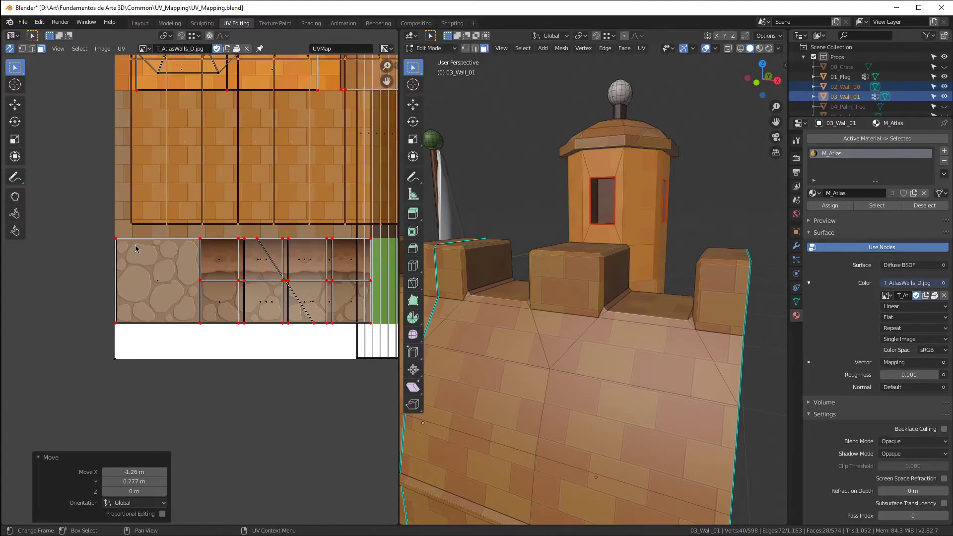
{"action": "scroll", "coordinate": [137, 251], "scroll_direction": "up", "scroll_amount": 6}
{"action": "left_click_drag", "start_coordinate": [138, 223], "coordinate": [81, 289]}
{"action": "scroll", "coordinate": [88, 274], "scroll_direction": "up", "scroll_amount": 3}
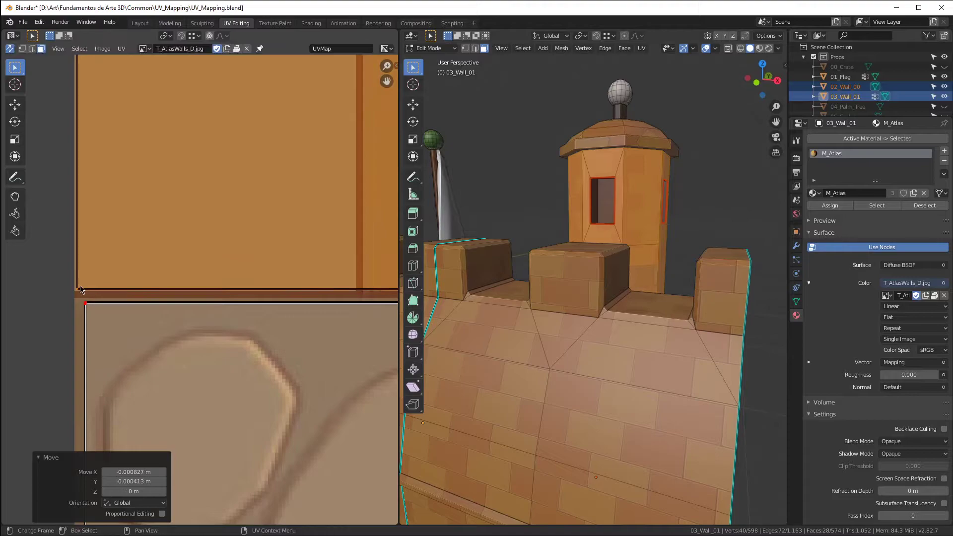
Step: Set the UV pivot to the 2D cursor at the brick area's lower-left corner and scale the wall-strip islands by about 0.604
{"action": "scroll", "coordinate": [77, 292], "scroll_direction": "down", "scroll_amount": 8}
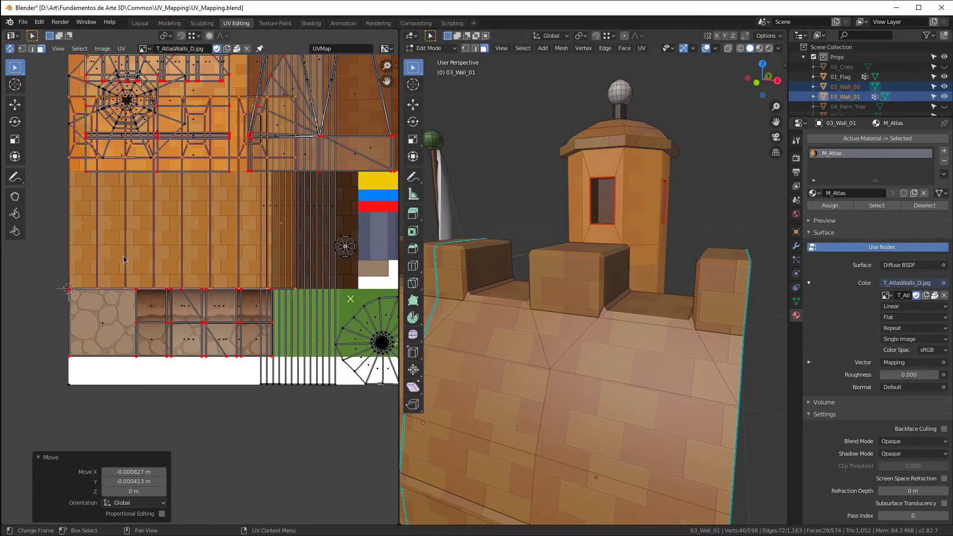
{"action": "key", "text": "period"}
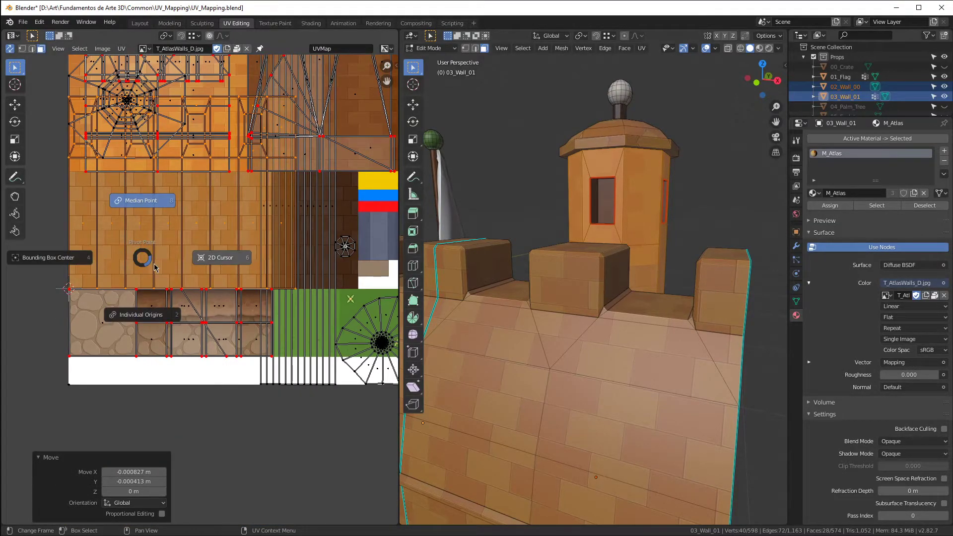
{"action": "left_click", "coordinate": [221, 259]}
{"action": "key", "text": "s"}
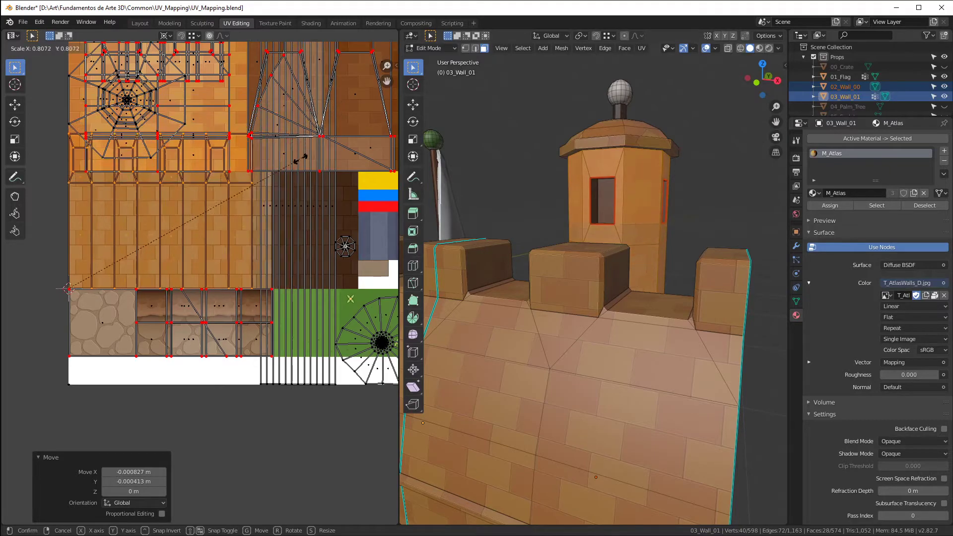
{"action": "left_click", "coordinate": [249, 201]}
{"action": "middle_click_drag", "start_coordinate": [496, 159], "coordinate": [571, 307]}
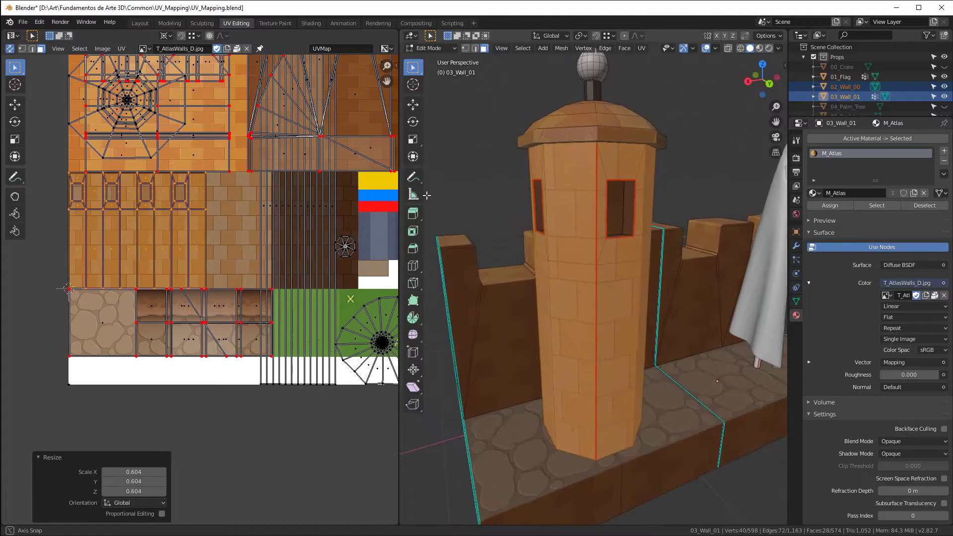
{"action": "scroll", "coordinate": [581, 318], "scroll_direction": "up", "scroll_amount": 5}
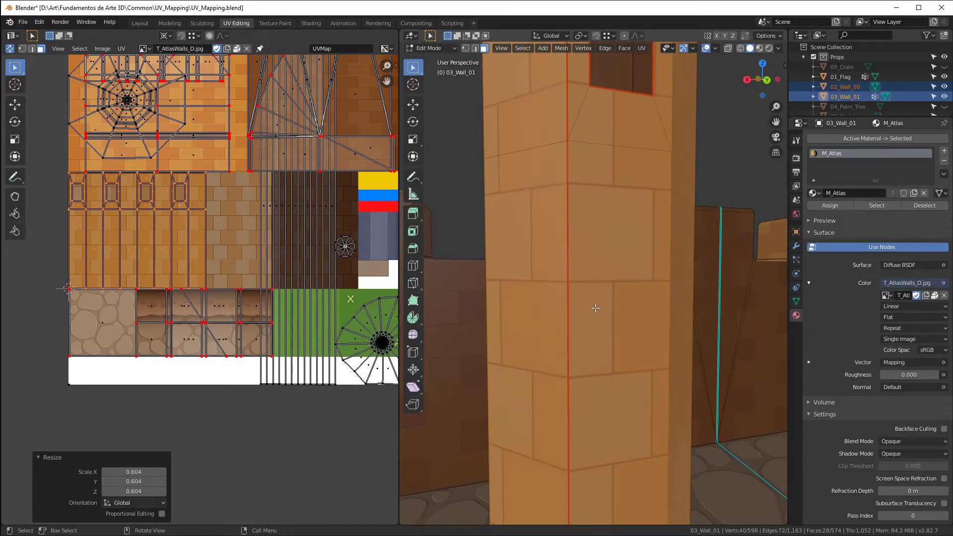
Step: Shift the wall-strip islands about 0.03 along X and inspect the textured tower in Object Mode
{"action": "scroll", "coordinate": [596, 308], "scroll_direction": "down", "scroll_amount": 4}
{"action": "key", "text": "g"}
{"action": "key", "text": "x"}
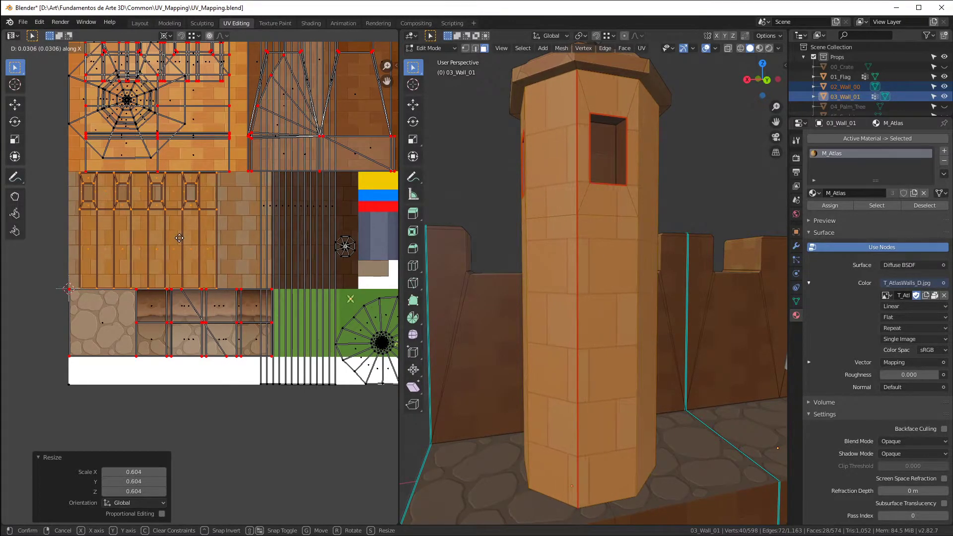
{"action": "left_click", "coordinate": [180, 237]}
{"action": "key", "text": "Tab"}
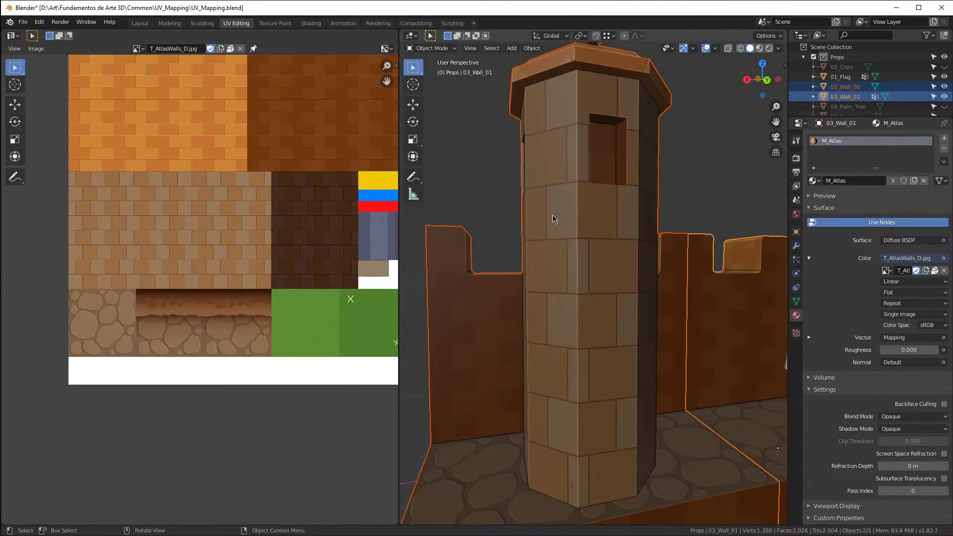
{"action": "scroll", "coordinate": [595, 179], "scroll_direction": "down", "scroll_amount": 4}
{"action": "middle_click_drag", "start_coordinate": [590, 201], "coordinate": [623, 296]}
{"action": "scroll", "coordinate": [622, 296], "scroll_direction": "up", "scroll_amount": 3}
Step: Back in Edit Mode, move the stacked window islands onto the upper-right corner of the atlas's dark brown brick area
{"action": "key", "text": "Tab"}
{"action": "scroll", "coordinate": [298, 194], "scroll_direction": "down", "scroll_amount": 6}
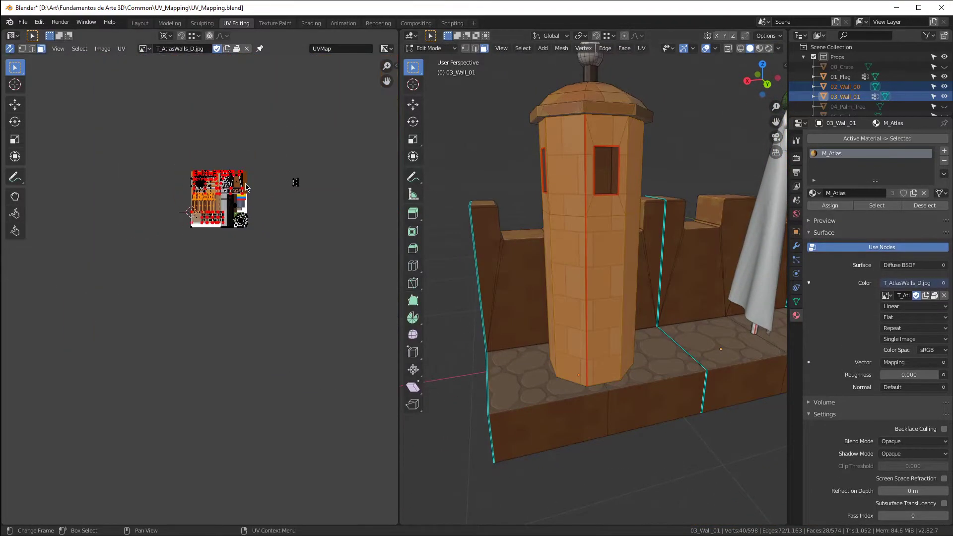
{"action": "scroll", "coordinate": [306, 197], "scroll_direction": "up", "scroll_amount": 3}
{"action": "left_click", "coordinate": [320, 217]}
{"action": "scroll", "coordinate": [341, 212], "scroll_direction": "up", "scroll_amount": 4}
{"action": "scroll", "coordinate": [347, 218], "scroll_direction": "down", "scroll_amount": 3}
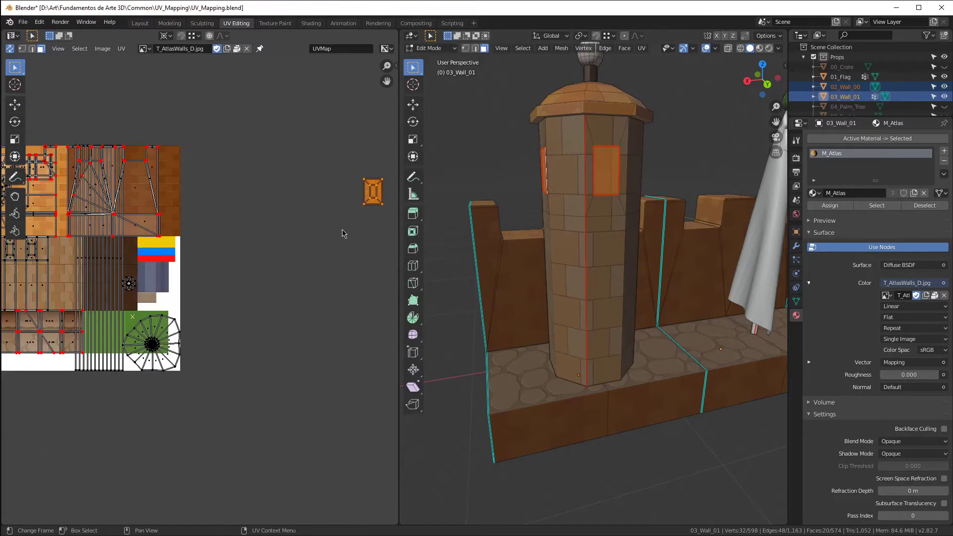
{"action": "key", "text": "g"}
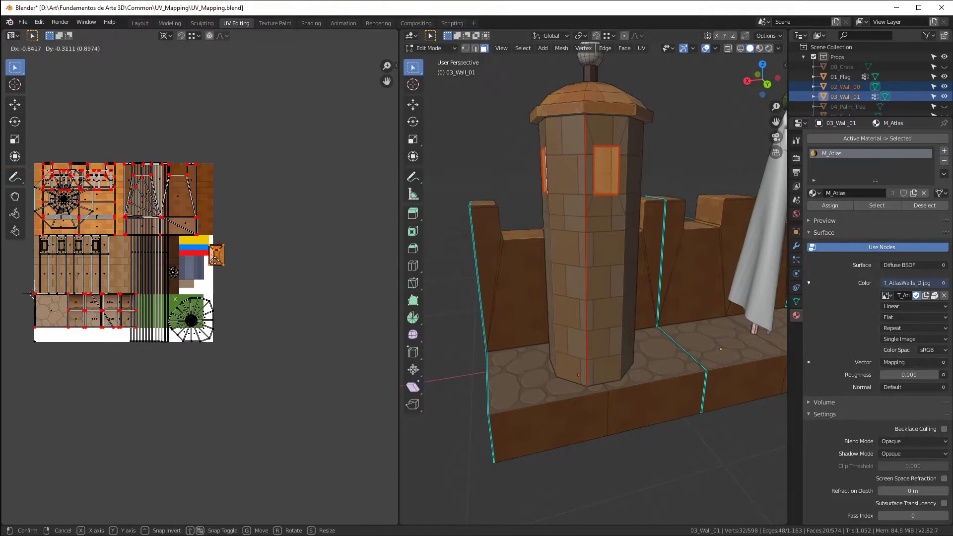
{"action": "left_click", "coordinate": [170, 255]}
{"action": "scroll", "coordinate": [171, 254], "scroll_direction": "up", "scroll_amount": 7}
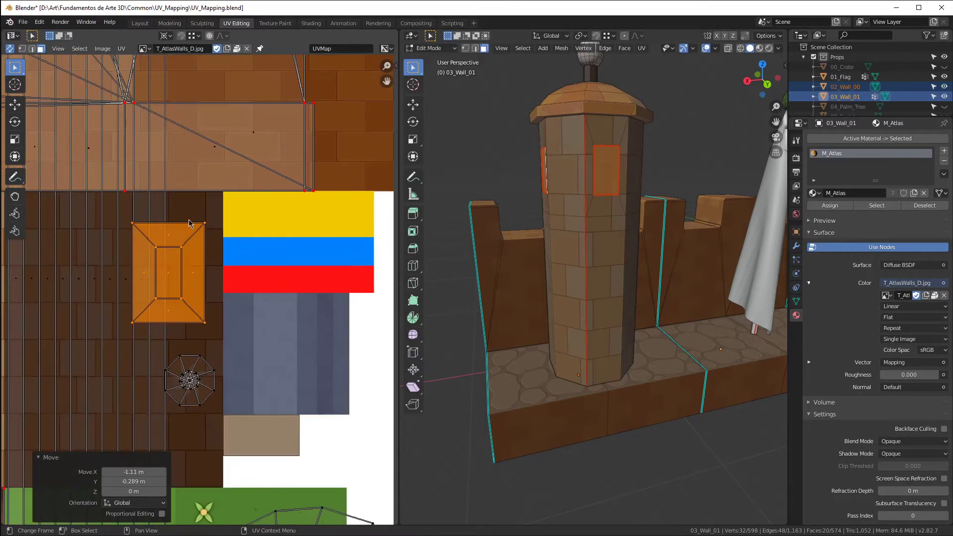
{"action": "key", "text": "g"}
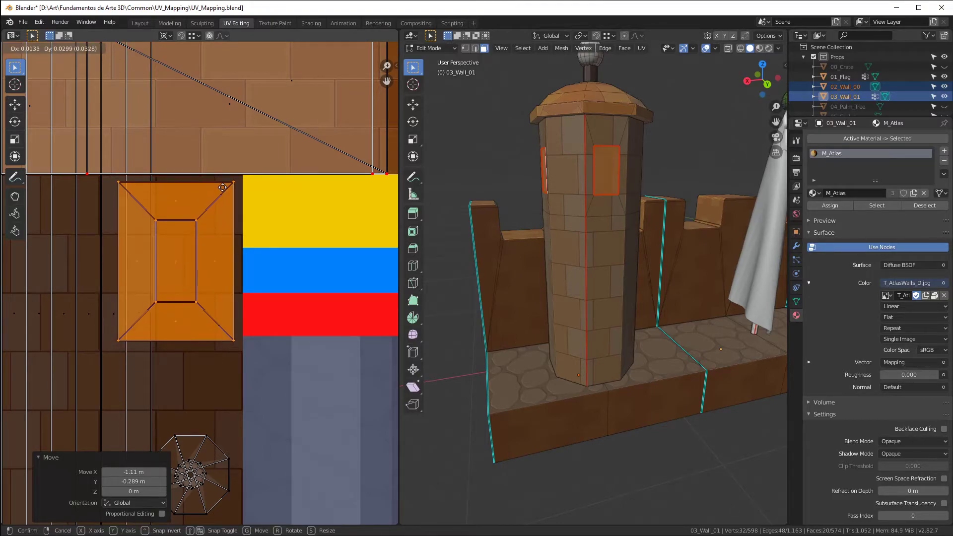
{"action": "left_click", "coordinate": [223, 186]}
Step: Examine the textured tower and its windows in Object Mode, then return to Edit Mode
{"action": "key", "text": "Tab"}
{"action": "middle_click_drag", "start_coordinate": [561, 162], "coordinate": [485, 219]}
{"action": "scroll", "coordinate": [710, 171], "scroll_direction": "down", "scroll_amount": 5}
{"action": "scroll", "coordinate": [624, 185], "scroll_direction": "up", "scroll_amount": 5}
{"action": "scroll", "coordinate": [635, 192], "scroll_direction": "down", "scroll_amount": 5}
{"action": "scroll", "coordinate": [635, 193], "scroll_direction": "up", "scroll_amount": 6}
{"action": "scroll", "coordinate": [596, 204], "scroll_direction": "down", "scroll_amount": 4}
{"action": "key", "text": "Tab"}
Step: Select the tower's whole linked roof and move its UV islands outside the atlas, beside its left edge
{"action": "scroll", "coordinate": [595, 203], "scroll_direction": "up", "scroll_amount": 4}
{"action": "left_click", "coordinate": [678, 207]}
{"action": "key", "text": "ctrl+l"}
{"action": "scroll", "coordinate": [180, 184], "scroll_direction": "down", "scroll_amount": 8}
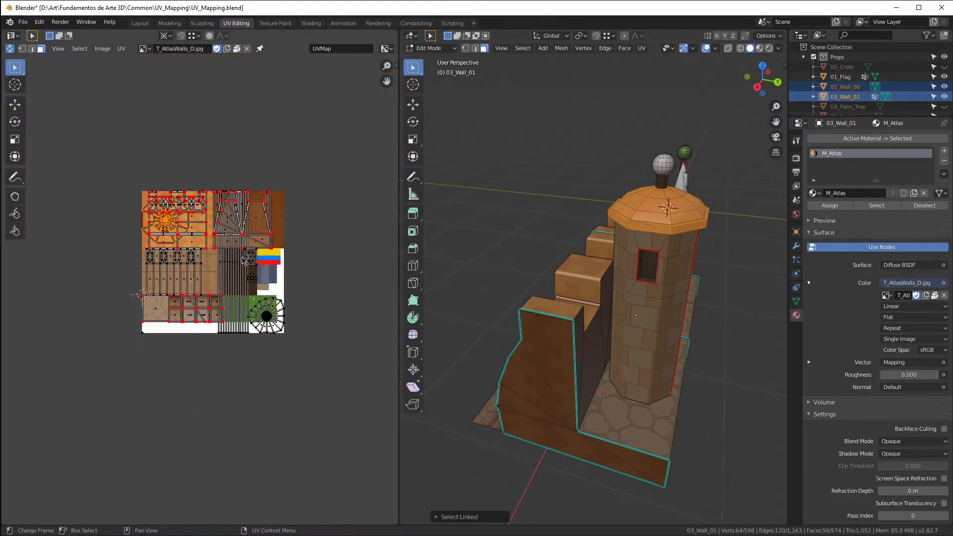
{"action": "scroll", "coordinate": [180, 185], "scroll_direction": "up", "scroll_amount": 2}
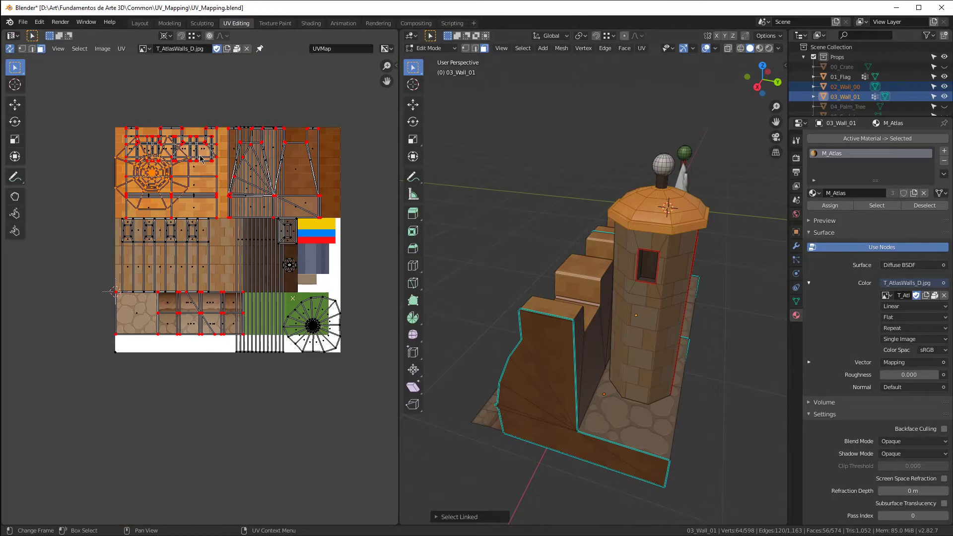
{"action": "key", "text": "g"}
{"action": "left_click", "coordinate": [86, 278]}
{"action": "scroll", "coordinate": [313, 258], "scroll_direction": "up", "scroll_amount": 1}
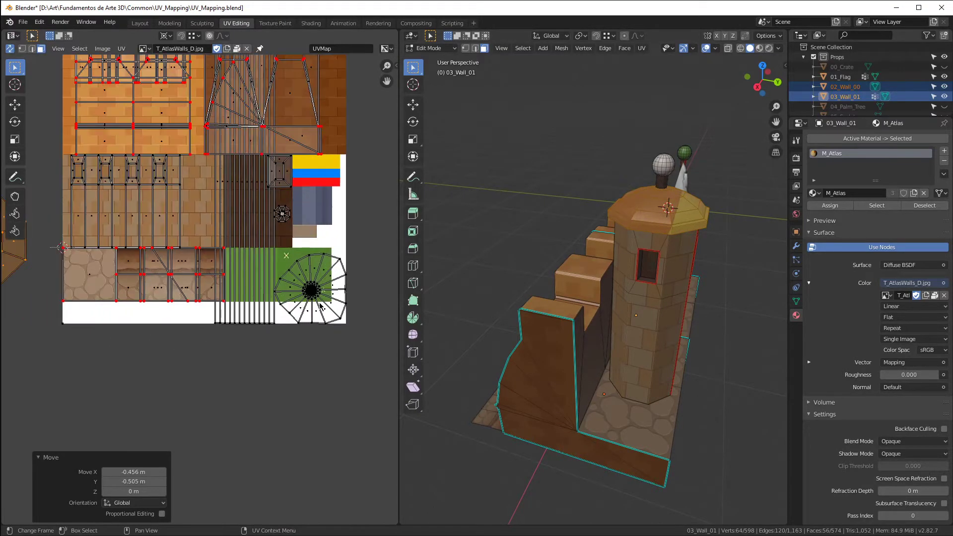
Step: Examine the tower roof and the atlas regions for a suitable place for the roof's UV islands
{"action": "scroll", "coordinate": [364, 252], "scroll_direction": "down", "scroll_amount": 3}
{"action": "scroll", "coordinate": [179, 253], "scroll_direction": "up", "scroll_amount": 5}
{"action": "scroll", "coordinate": [668, 211], "scroll_direction": "up", "scroll_amount": 3}
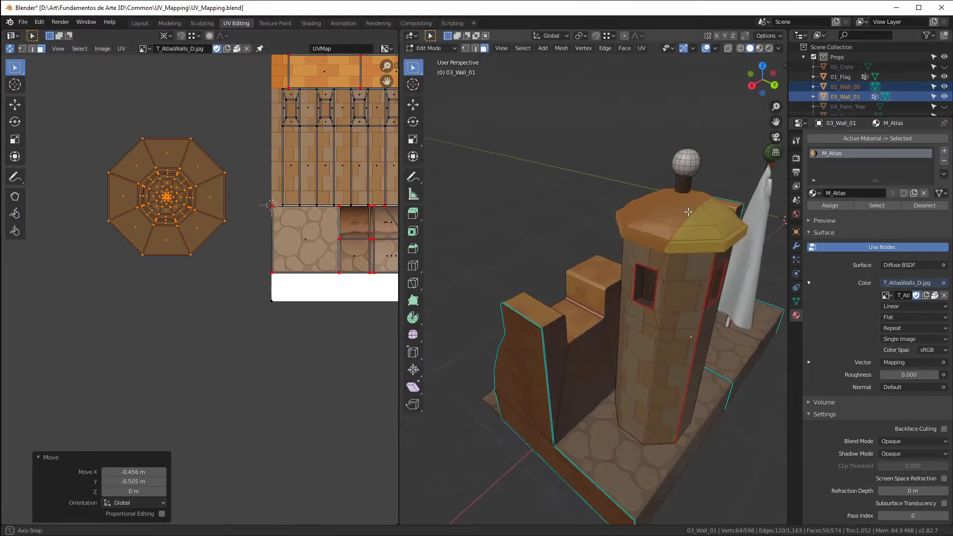
{"action": "middle_click_drag", "start_coordinate": [645, 213], "coordinate": [668, 211]}
{"action": "scroll", "coordinate": [710, 222], "scroll_direction": "up", "scroll_amount": 2}
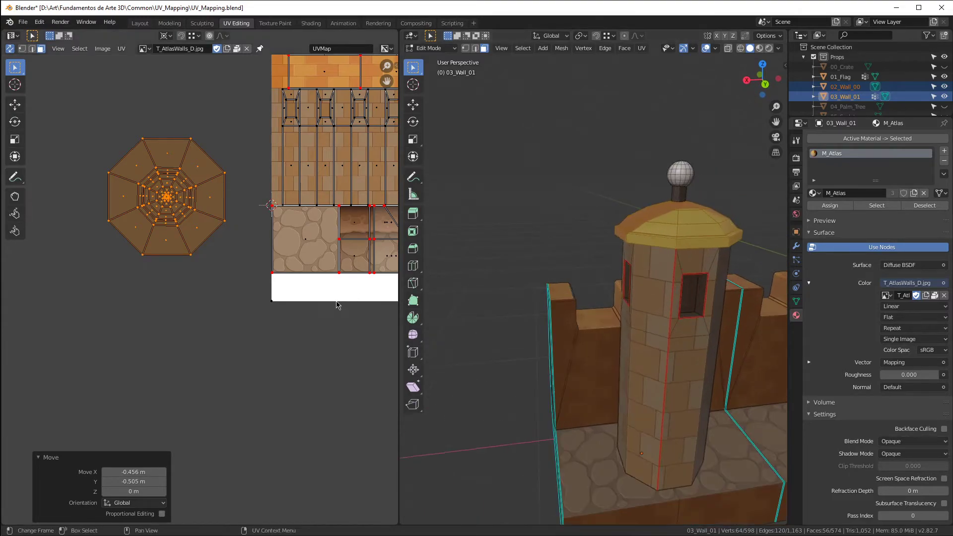
{"action": "scroll", "coordinate": [345, 298], "scroll_direction": "down", "scroll_amount": 3}
{"action": "scroll", "coordinate": [250, 232], "scroll_direction": "up", "scroll_amount": 5}
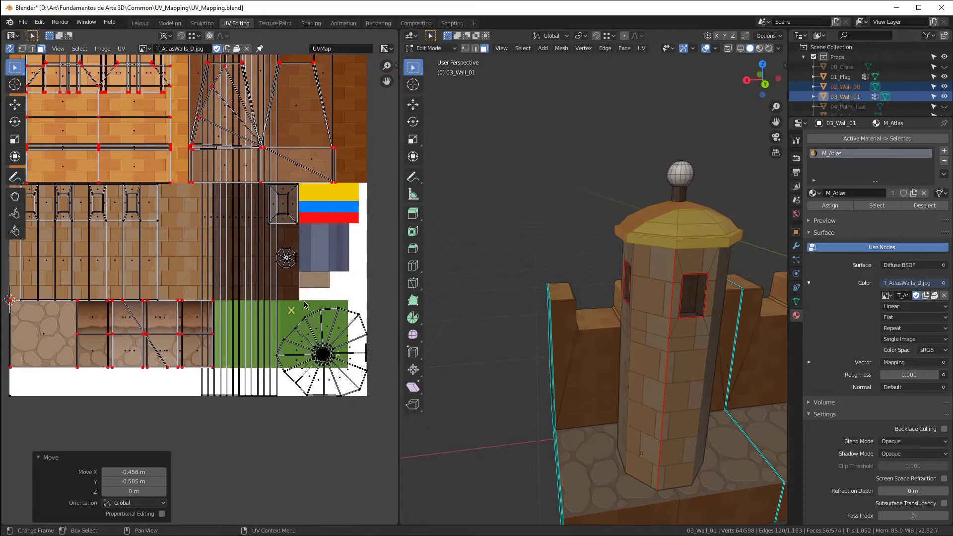
{"action": "scroll", "coordinate": [303, 289], "scroll_direction": "down", "scroll_amount": 2}
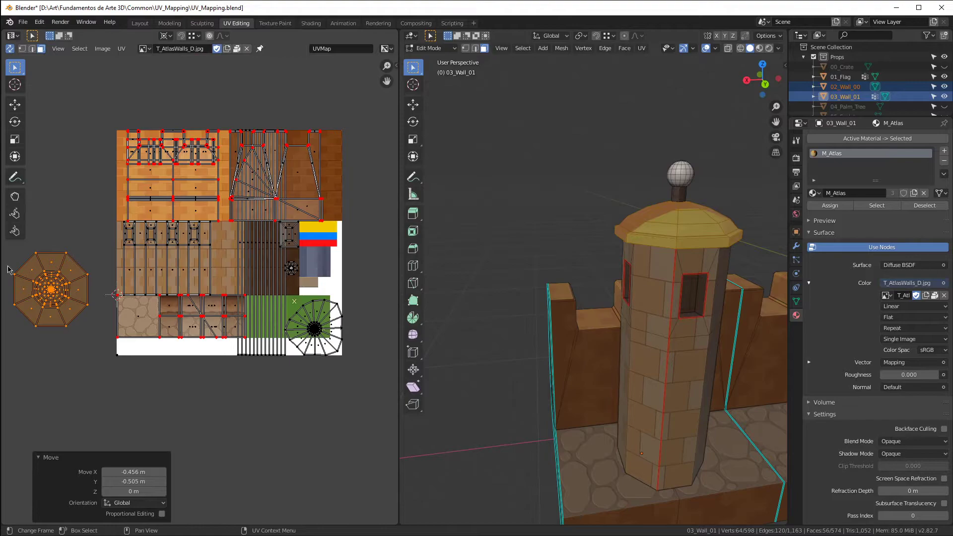
{"action": "scroll", "coordinate": [279, 230], "scroll_direction": "up", "scroll_amount": 3}
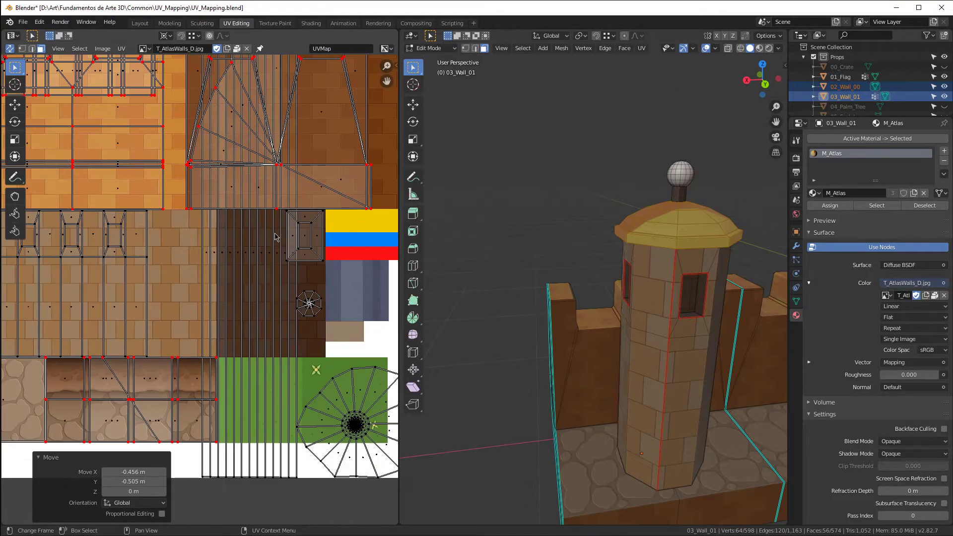
{"action": "scroll", "coordinate": [271, 237], "scroll_direction": "down", "scroll_amount": 3}
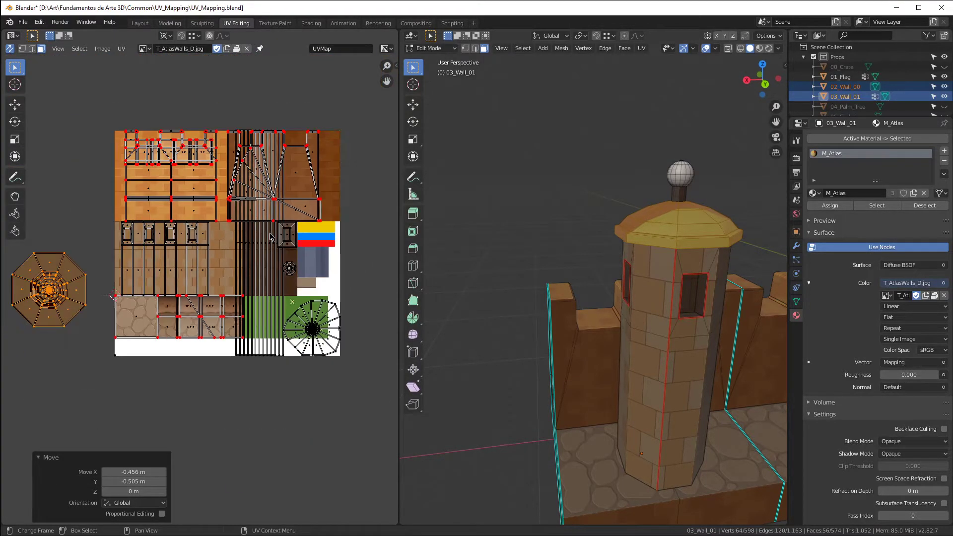
{"action": "scroll", "coordinate": [271, 237], "scroll_direction": "up", "scroll_amount": 2}
{"action": "scroll", "coordinate": [271, 237], "scroll_direction": "down", "scroll_amount": 1}
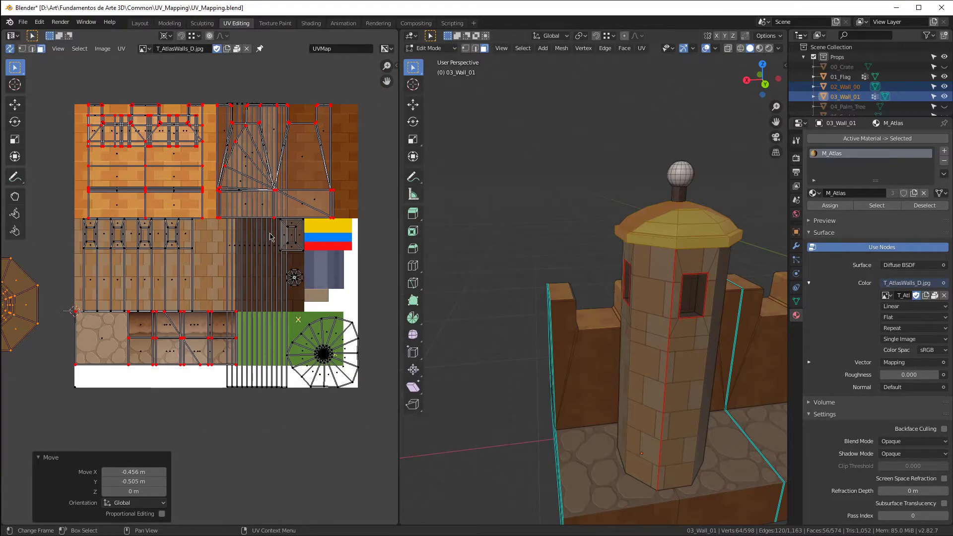
{"action": "scroll", "coordinate": [159, 264], "scroll_direction": "down", "scroll_amount": 1}
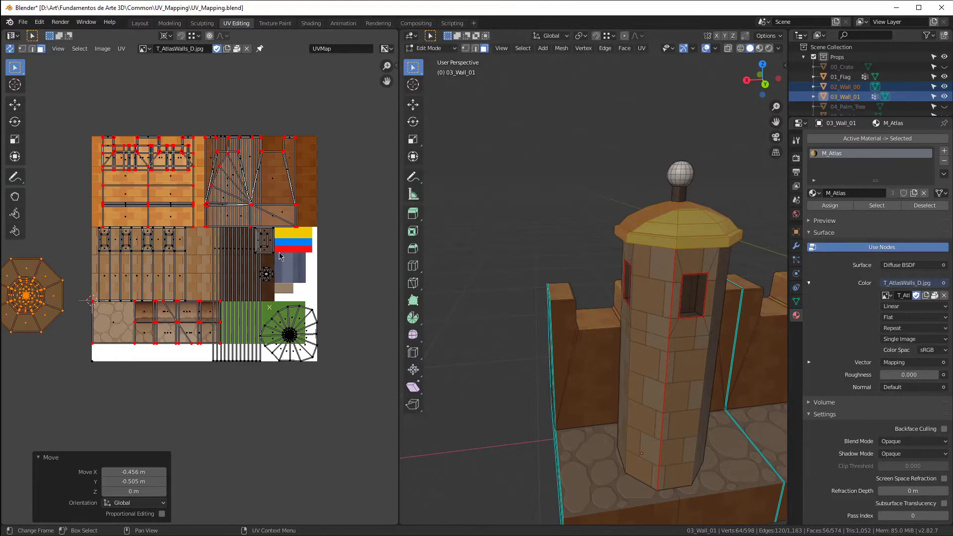
Step: Select the roof's rim face loop, grow the selection once, and move its UV islands about 1.52 along X, outside the atlas's right edge
{"action": "scroll", "coordinate": [735, 224], "scroll_direction": "up", "scroll_amount": 2}
{"action": "left_click", "coordinate": [609, 260], "text": "alt"}
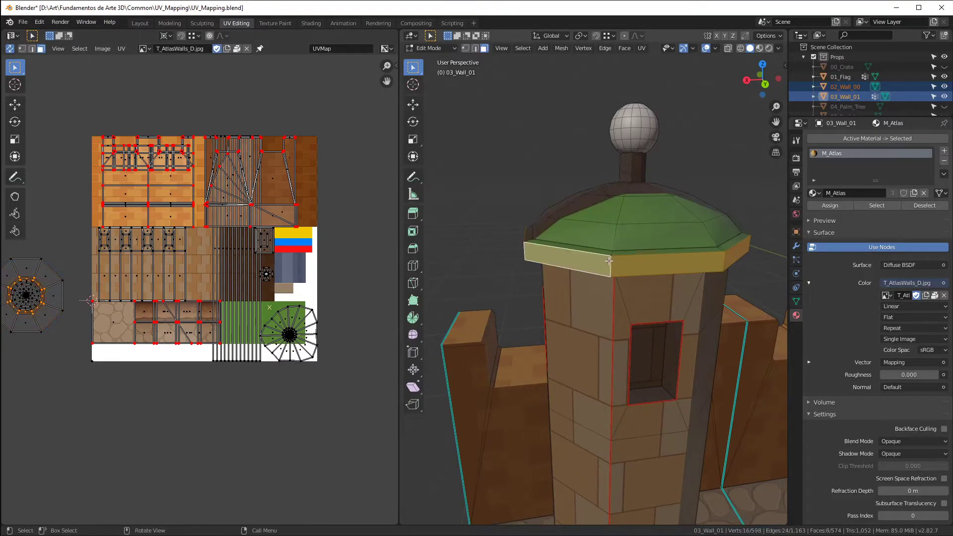
{"action": "key", "text": "ctrl+KP_Add"}
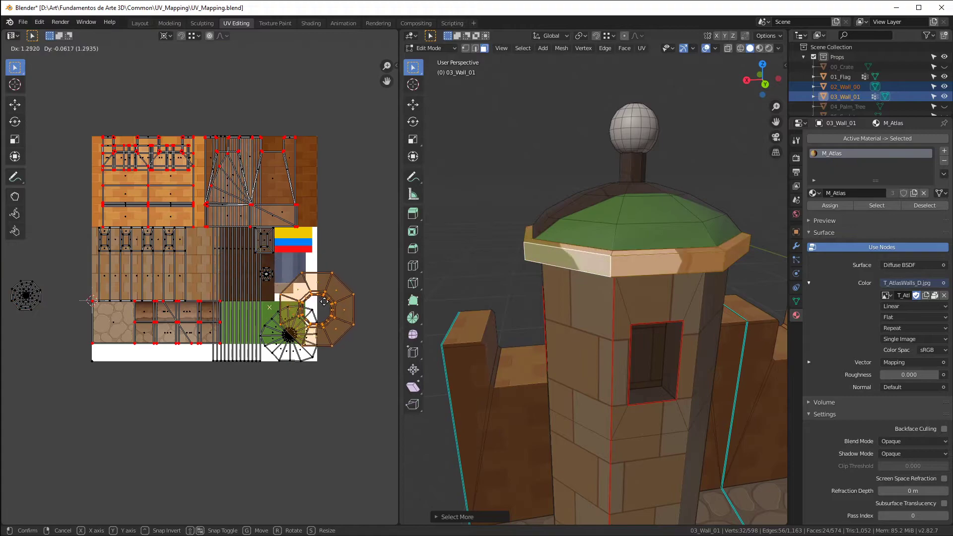
{"action": "left_click", "coordinate": [388, 270]}
{"action": "scroll", "coordinate": [296, 269], "scroll_direction": "up", "scroll_amount": 5}
{"action": "scroll", "coordinate": [299, 271], "scroll_direction": "down", "scroll_amount": 3}
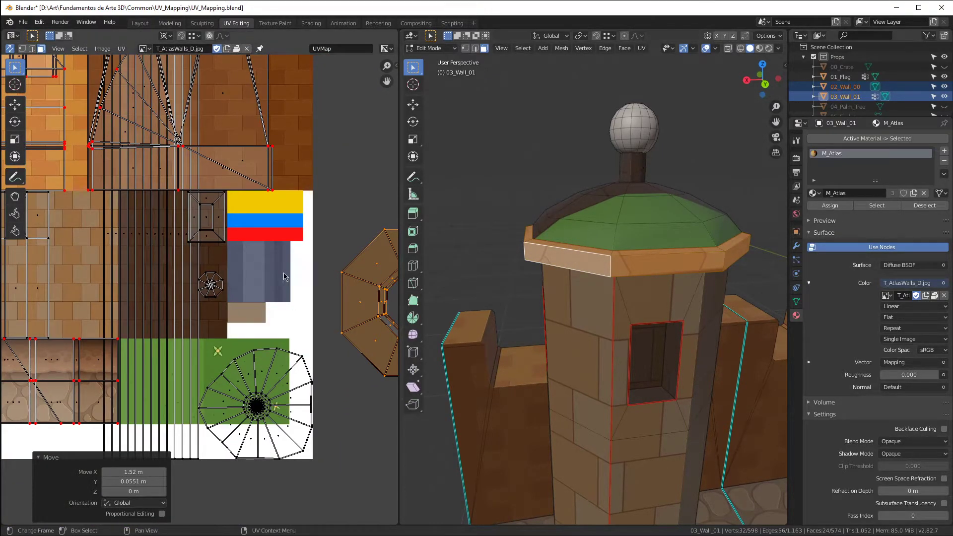
Step: Place the 2D cursor on the atlas's blue-grey area and scale the roof rim's UV islands to 0 there
{"action": "scroll", "coordinate": [278, 276], "scroll_direction": "up", "scroll_amount": 6}
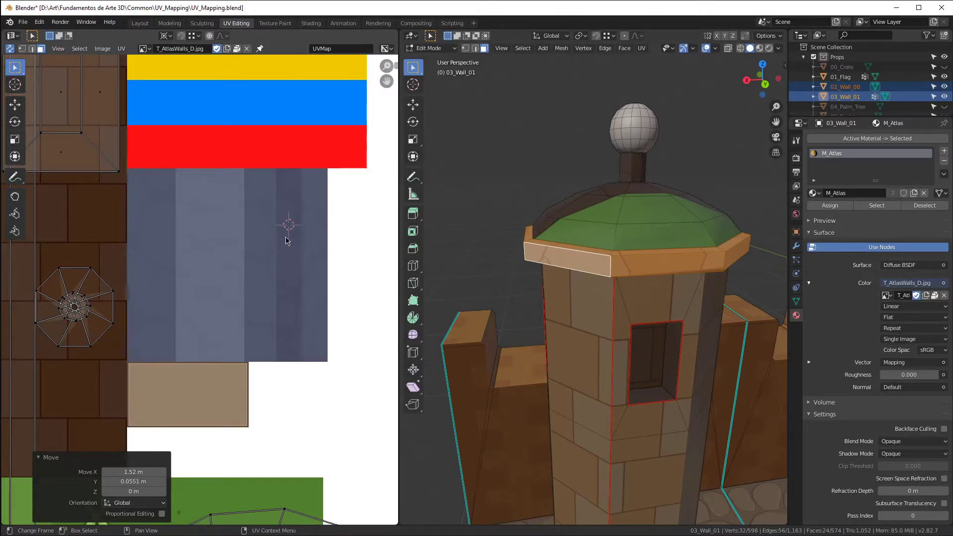
{"action": "scroll", "coordinate": [266, 252], "scroll_direction": "down", "scroll_amount": 5}
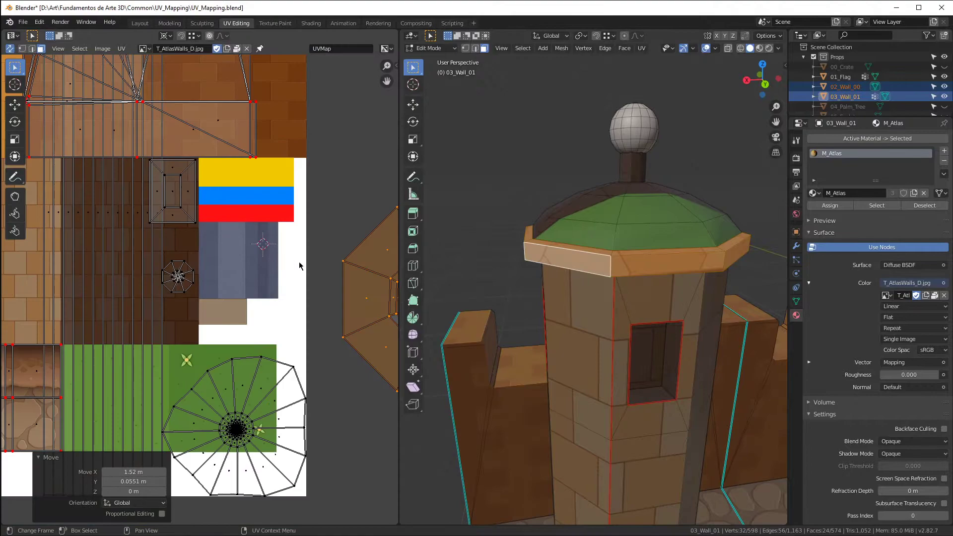
{"action": "key", "text": "s"}
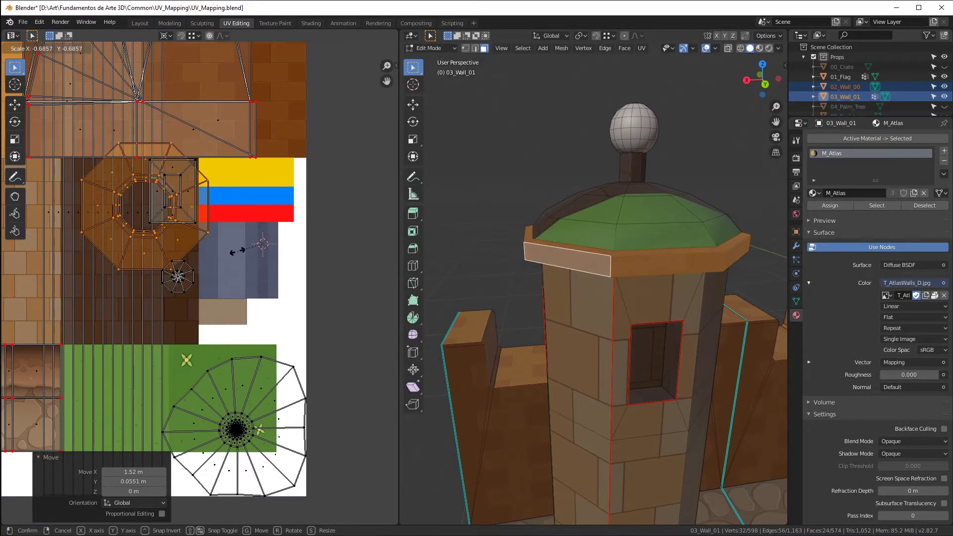
{"action": "key", "text": "0"}
{"action": "key", "text": "Return"}
Step: Select the roof's remaining UV islands outside the atlas and scale them to 0 onto the 2D cursor in the blue-grey area
{"action": "scroll", "coordinate": [300, 238], "scroll_direction": "down", "scroll_amount": 5}
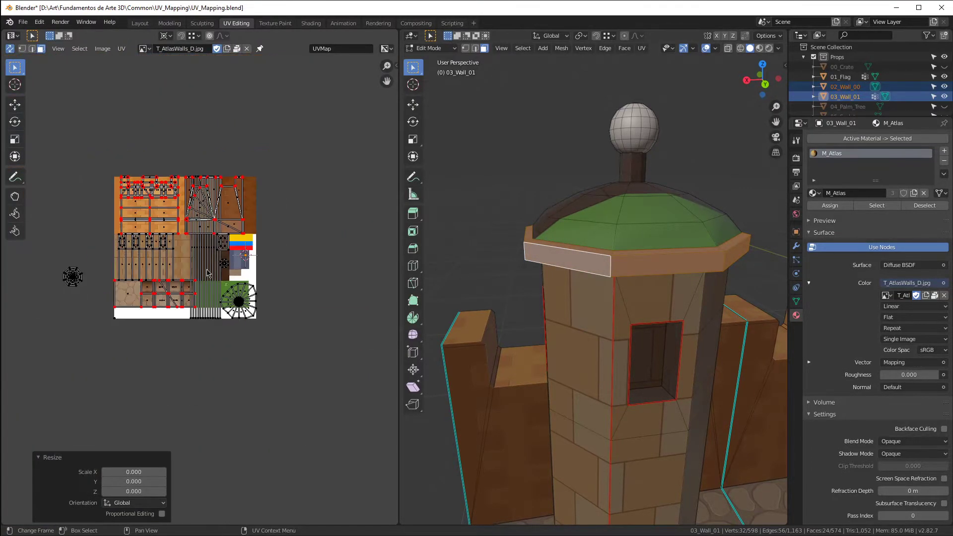
{"action": "scroll", "coordinate": [80, 270], "scroll_direction": "up", "scroll_amount": 3}
{"action": "left_click_drag", "start_coordinate": [36, 258], "coordinate": [91, 349]}
{"action": "scroll", "coordinate": [204, 281], "scroll_direction": "up", "scroll_amount": 5}
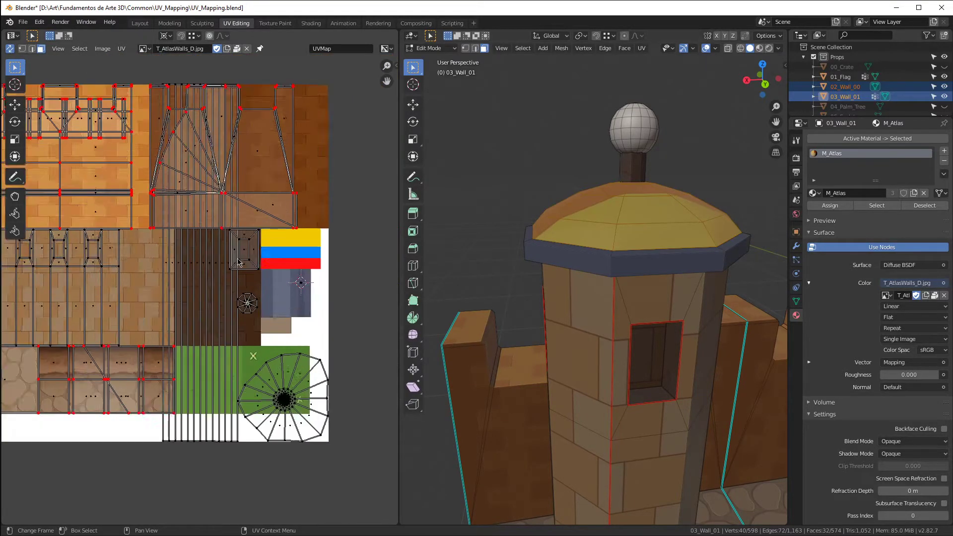
{"action": "scroll", "coordinate": [204, 281], "scroll_direction": "up", "scroll_amount": 2}
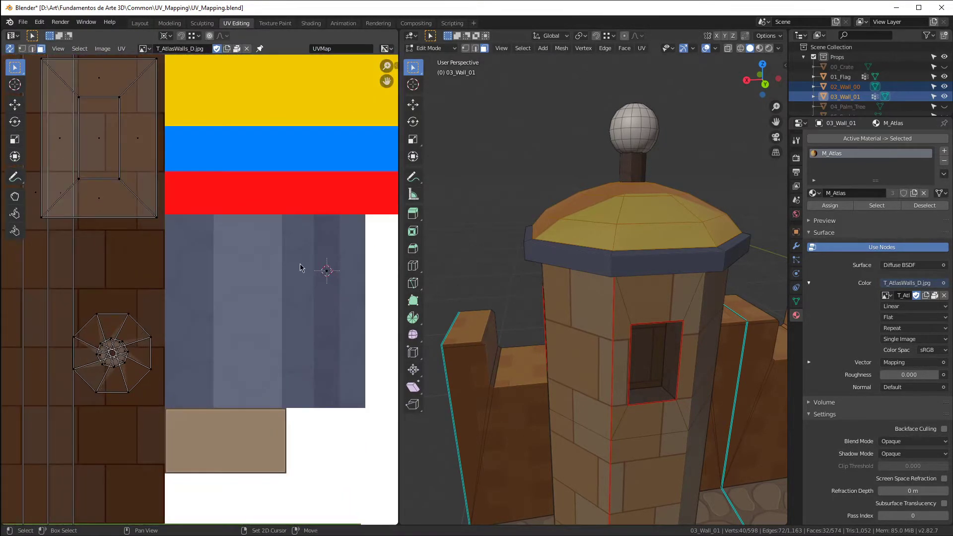
{"action": "scroll", "coordinate": [309, 281], "scroll_direction": "down", "scroll_amount": 9}
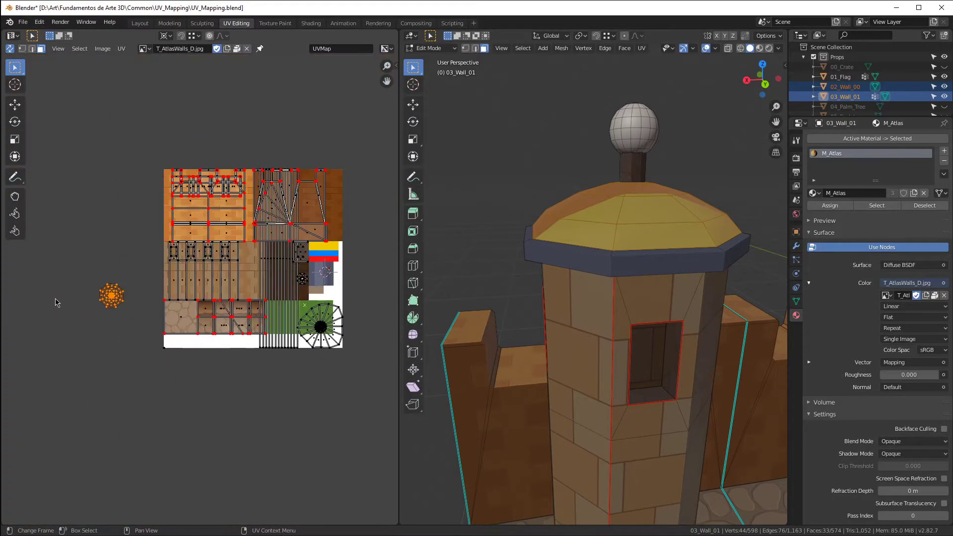
{"action": "left_click_drag", "start_coordinate": [83, 275], "coordinate": [141, 326]}
{"action": "key", "text": "s"}
{"action": "left_click", "coordinate": [178, 310]}
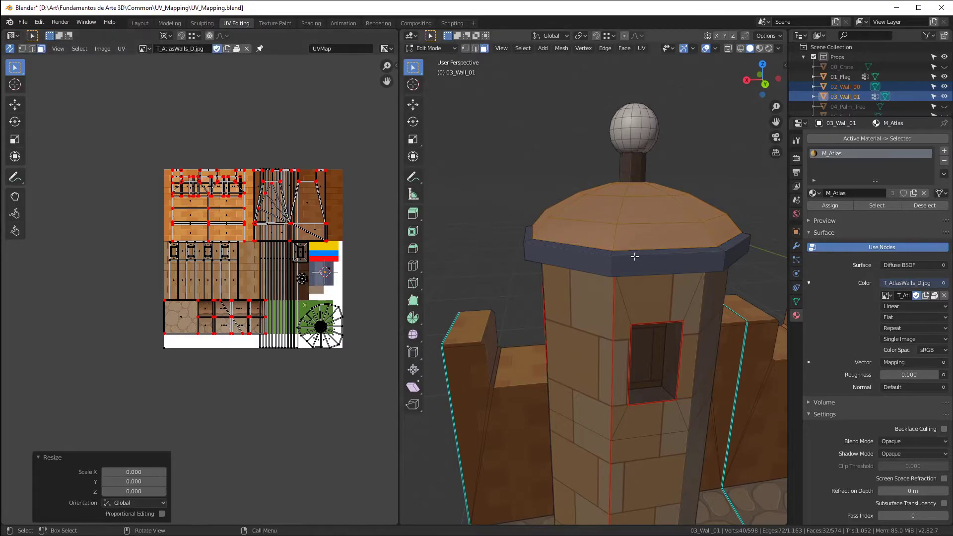
Step: Examine the textured tower roof in Object Mode, then return to Edit Mode and look over the atlas and the tower
{"action": "key", "text": "Tab"}
{"action": "middle_click_drag", "start_coordinate": [588, 253], "coordinate": [696, 279]}
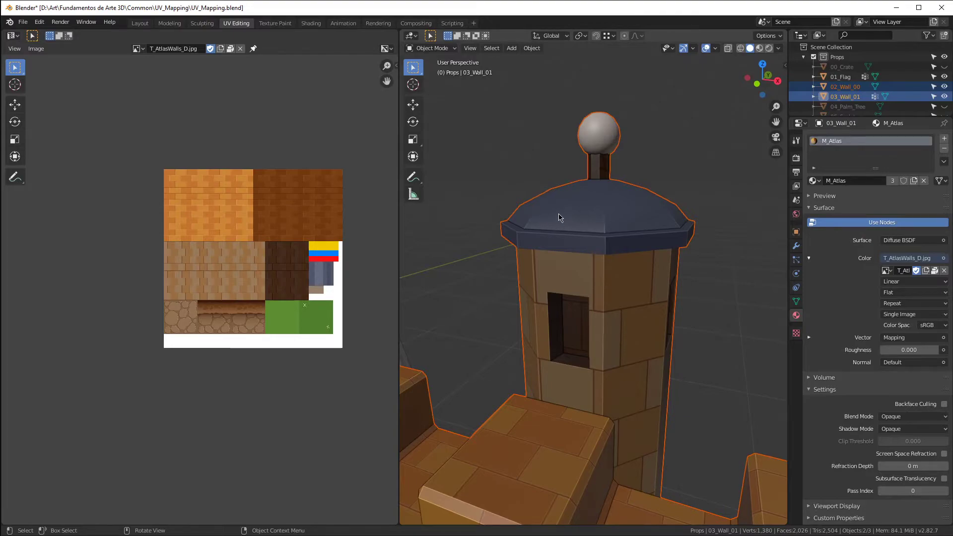
{"action": "middle_click_drag", "start_coordinate": [663, 220], "coordinate": [451, 234]}
{"action": "scroll", "coordinate": [597, 228], "scroll_direction": "down", "scroll_amount": 10}
{"action": "scroll", "coordinate": [604, 231], "scroll_direction": "up", "scroll_amount": 6}
{"action": "scroll", "coordinate": [518, 247], "scroll_direction": "down", "scroll_amount": 2}
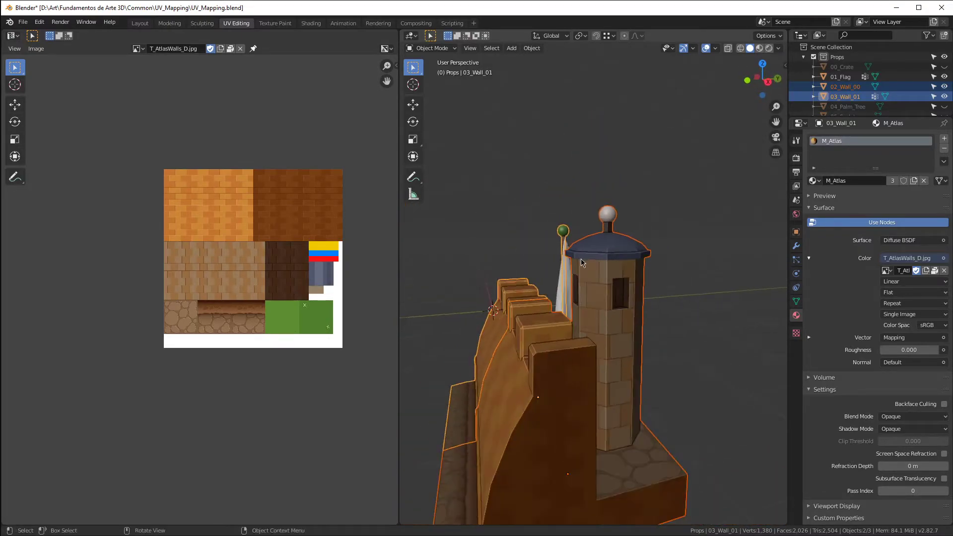
{"action": "key", "text": "Tab"}
{"action": "scroll", "coordinate": [266, 294], "scroll_direction": "up", "scroll_amount": 5}
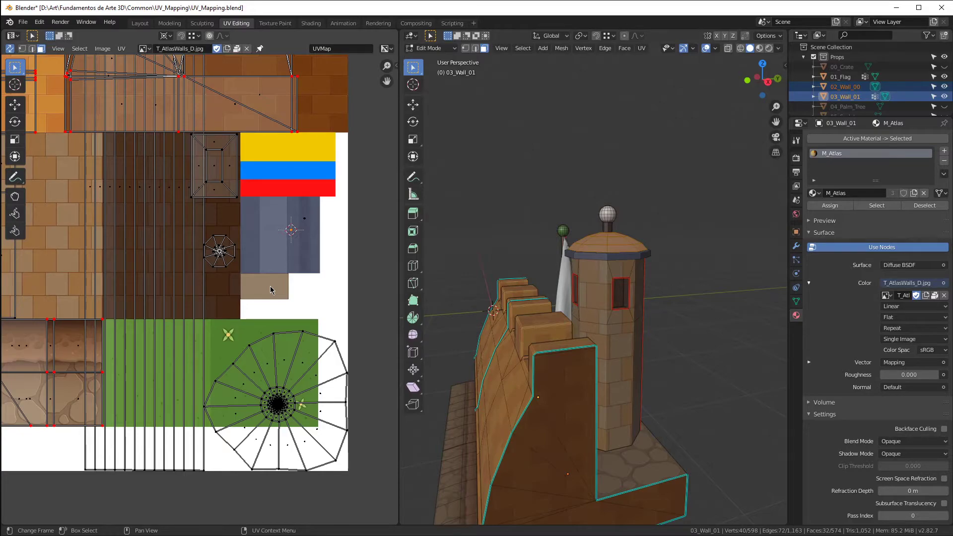
{"action": "scroll", "coordinate": [314, 290], "scroll_direction": "down", "scroll_amount": 3}
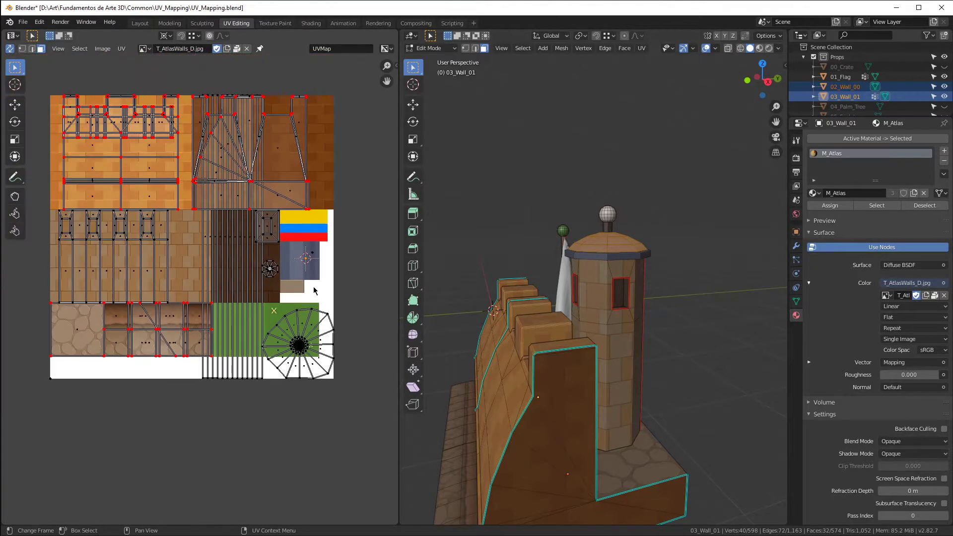
{"action": "middle_click_drag", "start_coordinate": [663, 243], "coordinate": [660, 288]}
{"action": "scroll", "coordinate": [659, 288], "scroll_direction": "up", "scroll_amount": 3}
Step: Clear the selection, select the whole linked flagpole, and move its UV islands about 0.731 along X, outside the atlas
{"action": "key", "text": "alt+a"}
{"action": "scroll", "coordinate": [532, 220], "scroll_direction": "down", "scroll_amount": 1}
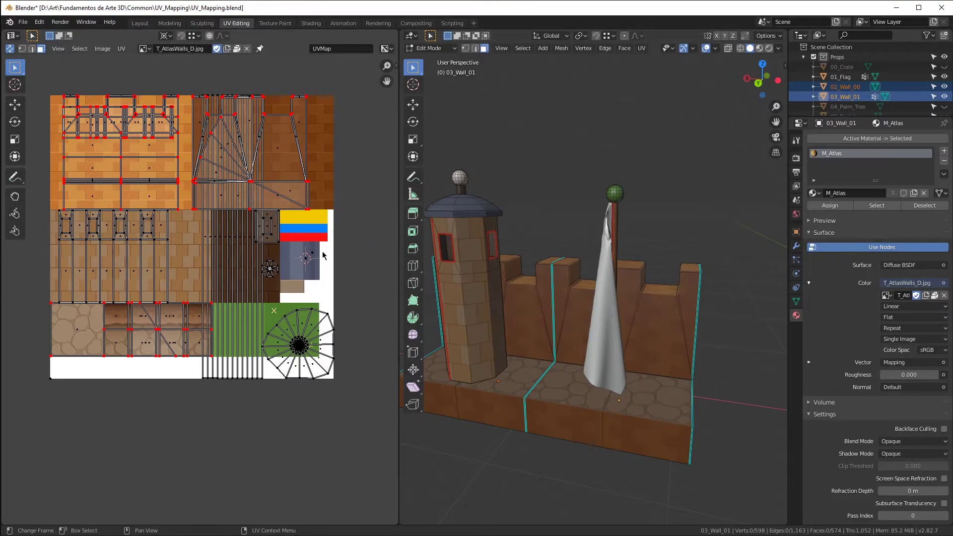
{"action": "scroll", "coordinate": [303, 257], "scroll_direction": "up", "scroll_amount": 6}
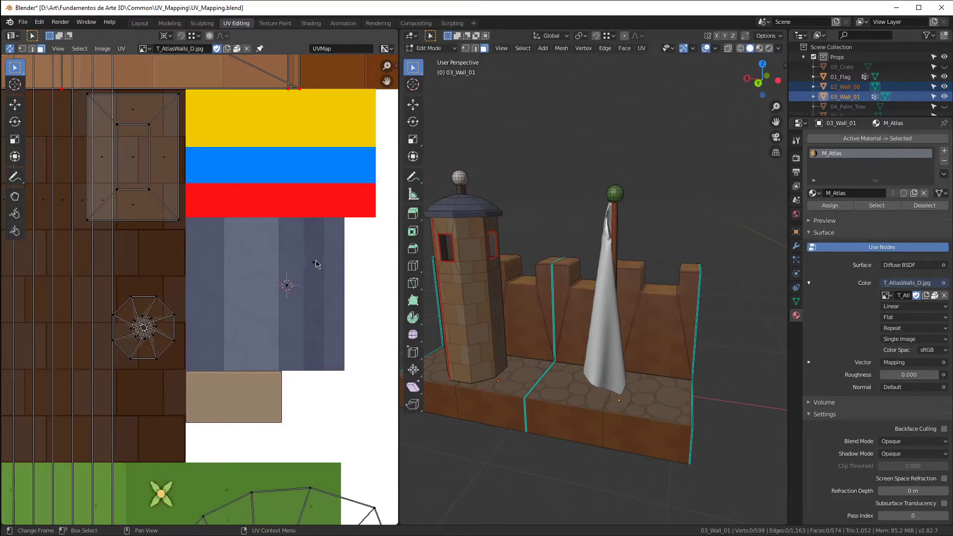
{"action": "middle_click_drag", "start_coordinate": [491, 203], "coordinate": [525, 270]}
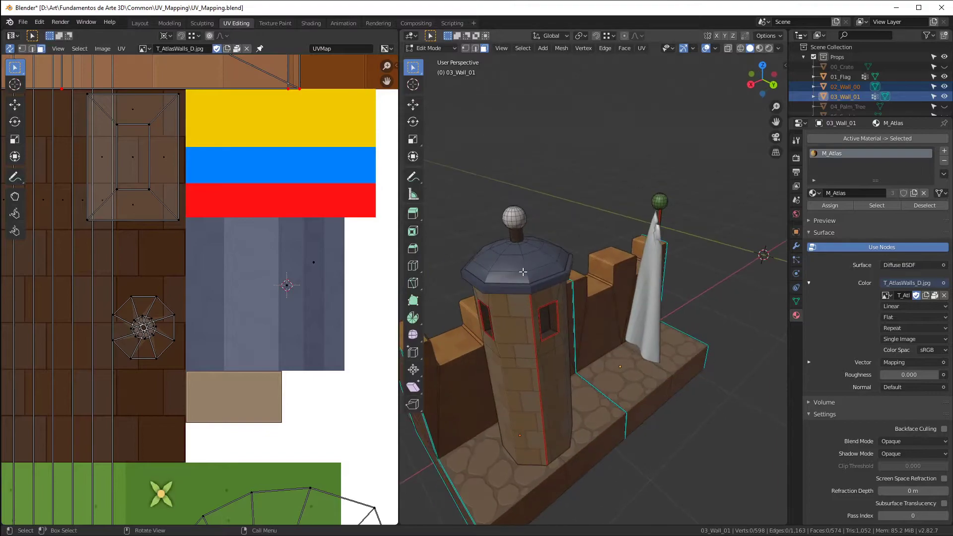
{"action": "scroll", "coordinate": [525, 270], "scroll_direction": "up", "scroll_amount": 5}
{"action": "scroll", "coordinate": [611, 242], "scroll_direction": "down", "scroll_amount": 3}
{"action": "middle_click_drag", "start_coordinate": [588, 246], "coordinate": [545, 235]}
{"action": "middle_click_drag", "start_coordinate": [679, 229], "coordinate": [608, 218]}
{"action": "scroll", "coordinate": [600, 215], "scroll_direction": "up", "scroll_amount": 2}
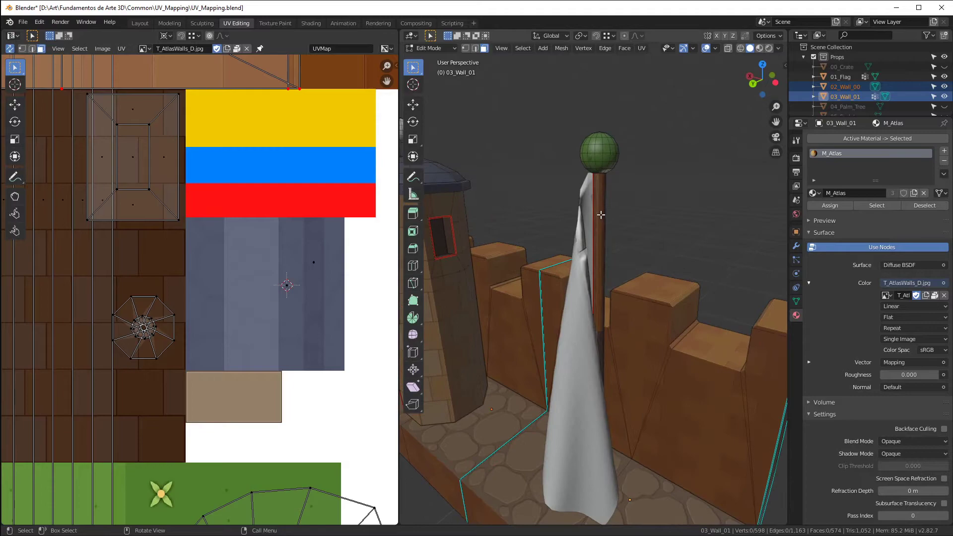
{"action": "key", "text": "l"}
{"action": "scroll", "coordinate": [609, 218], "scroll_direction": "down", "scroll_amount": 5}
{"action": "scroll", "coordinate": [248, 265], "scroll_direction": "down", "scroll_amount": 8}
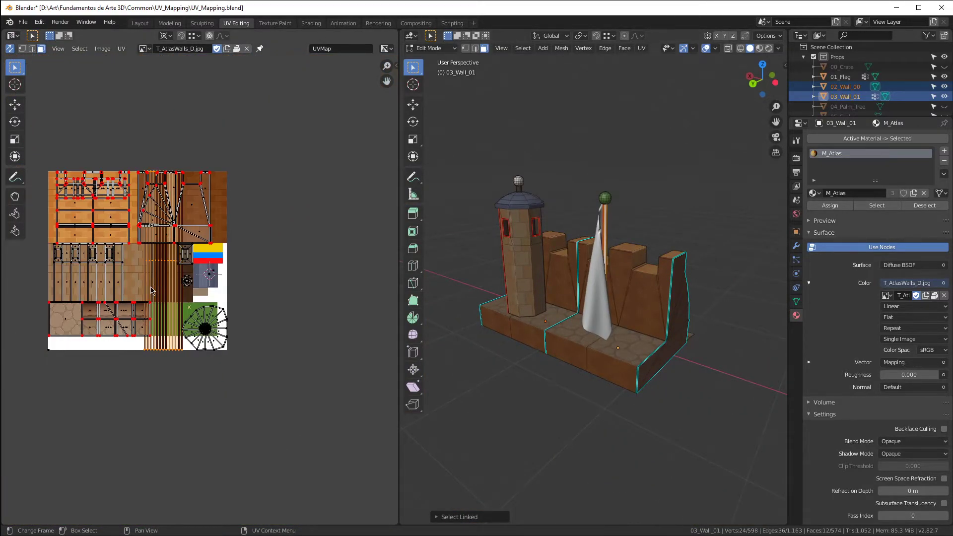
{"action": "key", "text": "g"}
{"action": "left_click", "coordinate": [281, 293]}
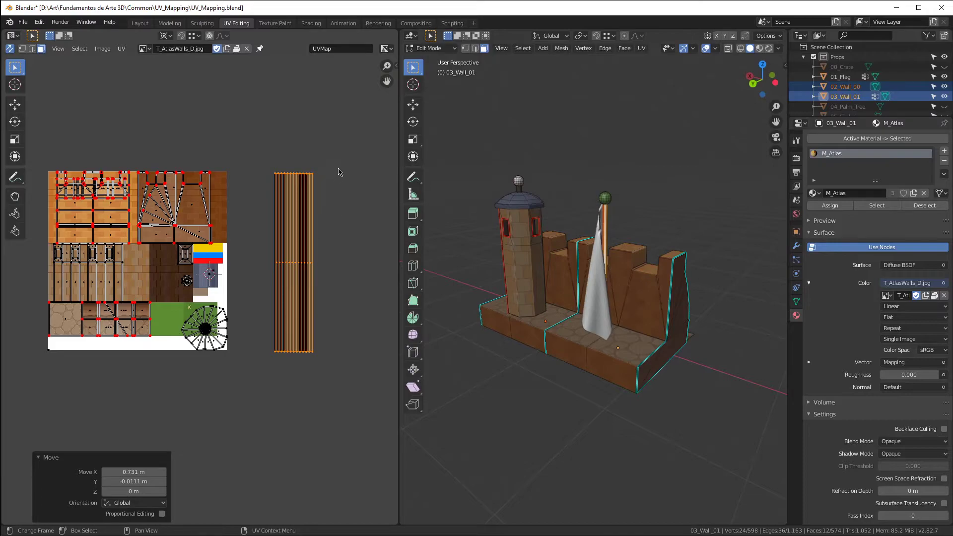
Step: Shrink the flagpole's UV islands toward the 2D cursor, scaling by about 0.196 and again by about 0.62
{"action": "key", "text": "s"}
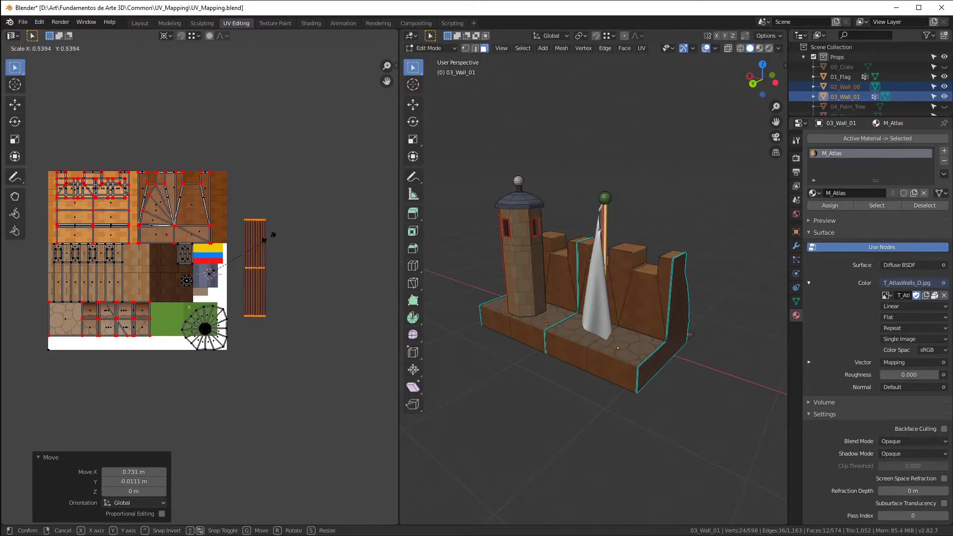
{"action": "left_click", "coordinate": [226, 259]}
{"action": "scroll", "coordinate": [199, 274], "scroll_direction": "up", "scroll_amount": 6}
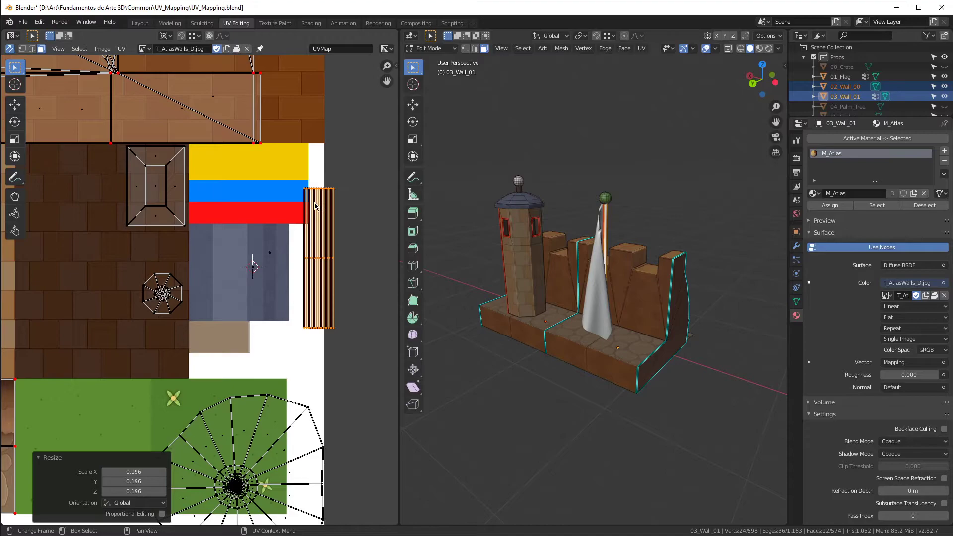
{"action": "key", "text": "s"}
{"action": "left_click", "coordinate": [295, 227]}
Step: Move the flagpole's UV islands so their upper-left corner sits in the upper-left corner of the blue-grey area
{"action": "key", "text": "g"}
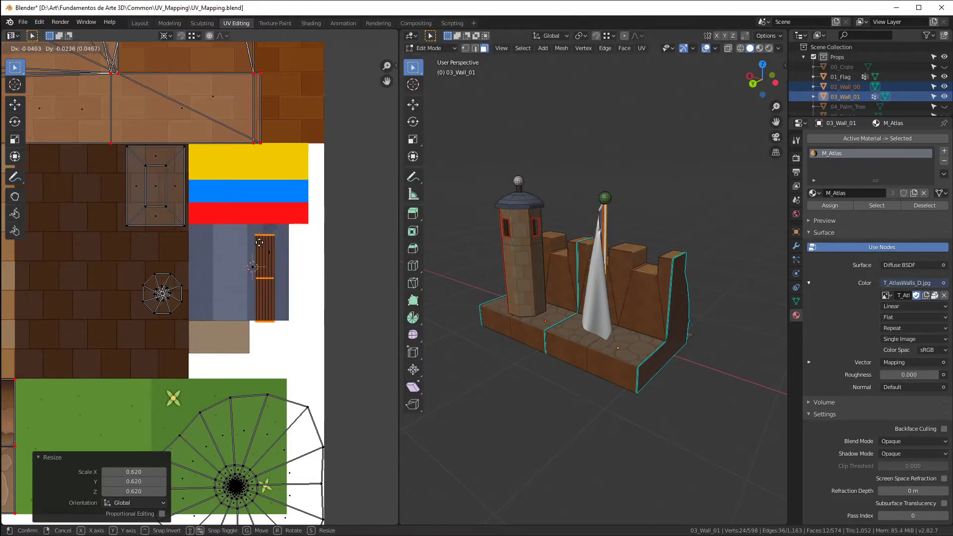
{"action": "left_click", "coordinate": [218, 238]}
{"action": "scroll", "coordinate": [190, 231], "scroll_direction": "up", "scroll_amount": 5}
{"action": "key", "text": "g"}
{"action": "left_click", "coordinate": [206, 224]}
{"action": "scroll", "coordinate": [196, 220], "scroll_direction": "up", "scroll_amount": 6}
{"action": "key", "text": "g"}
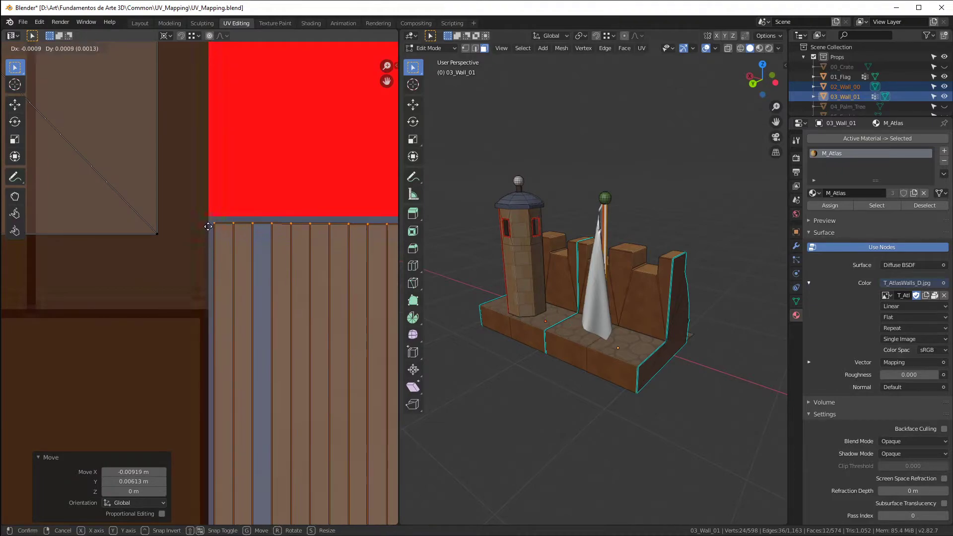
{"action": "left_click", "coordinate": [208, 227]}
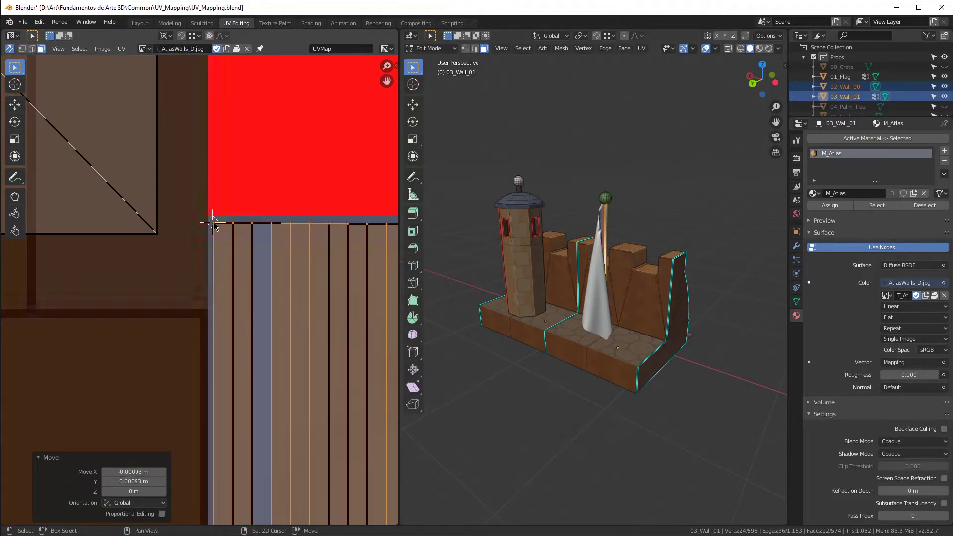
Step: With the 2D cursor at the islands' upper-left corner, scale the flagpole's UVs by about 1.104 and stretch them along X across the blue-grey area
{"action": "scroll", "coordinate": [212, 229], "scroll_direction": "down", "scroll_amount": 4}
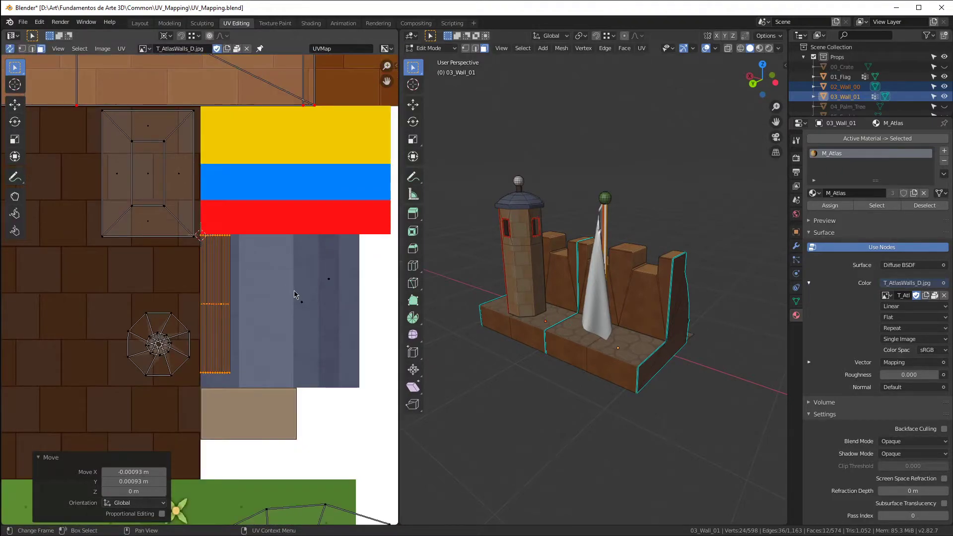
{"action": "key", "text": "s"}
{"action": "left_click", "coordinate": [313, 299]}
{"action": "key", "text": "s"}
{"action": "key", "text": "x"}
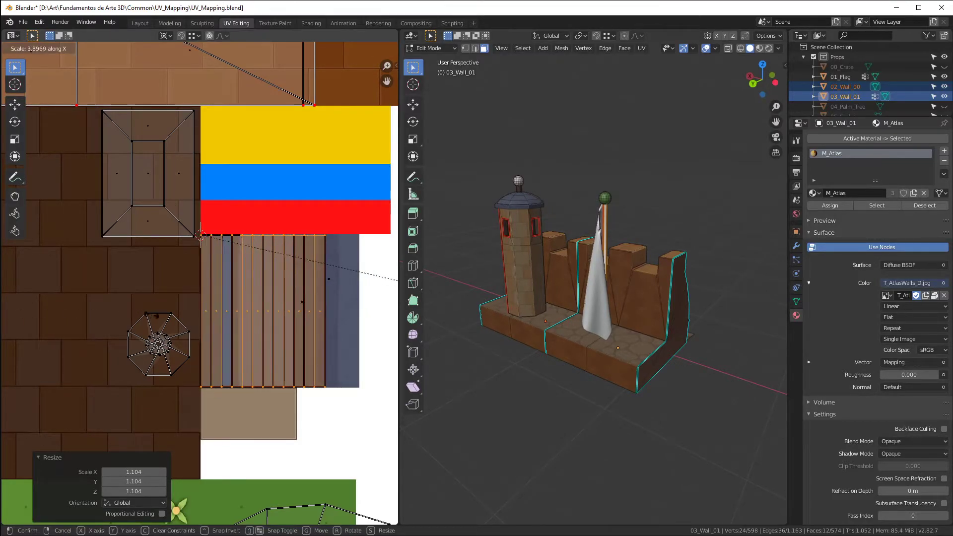
{"action": "left_click", "coordinate": [243, 324]}
Step: Examine the textured flagpole in Object Mode, then return to Edit Mode, clear the selection and inspect the walls and tower from several sides
{"action": "key", "text": "Tab"}
{"action": "mouse_move", "coordinate": [566, 219]}
{"action": "middle_mouse_down"}
{"action": "mouse_move", "coordinate": [574, 206]}
{"action": "mouse_move", "coordinate": [613, 213]}
{"action": "mouse_move", "coordinate": [595, 208]}
{"action": "mouse_move", "coordinate": [629, 204]}
{"action": "mouse_move", "coordinate": [584, 221]}
{"action": "middle_mouse_up"}
{"action": "scroll", "coordinate": [573, 207], "scroll_direction": "up", "scroll_amount": 5}
{"action": "key", "text": "Tab"}
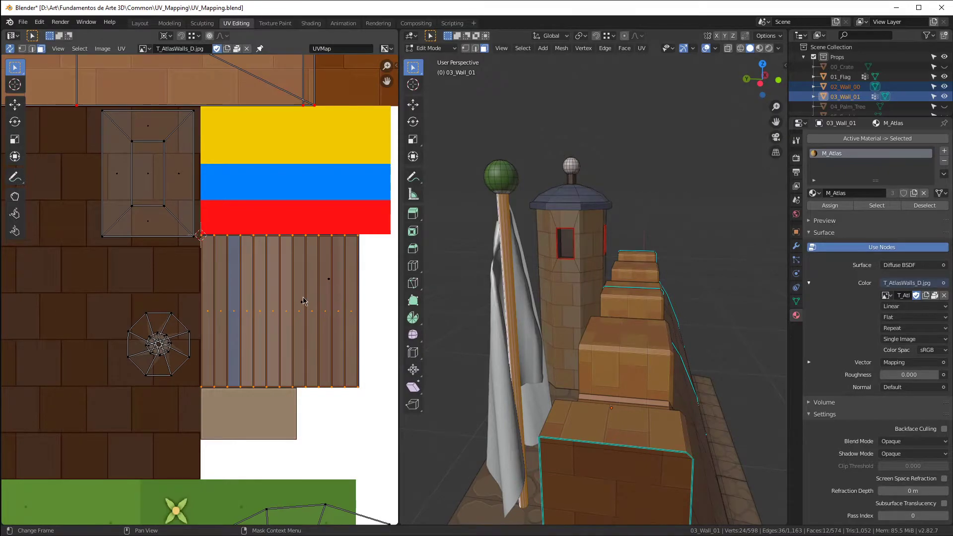
{"action": "key", "text": "alt+a"}
{"action": "middle_click_drag", "start_coordinate": [546, 270], "coordinate": [658, 299]}
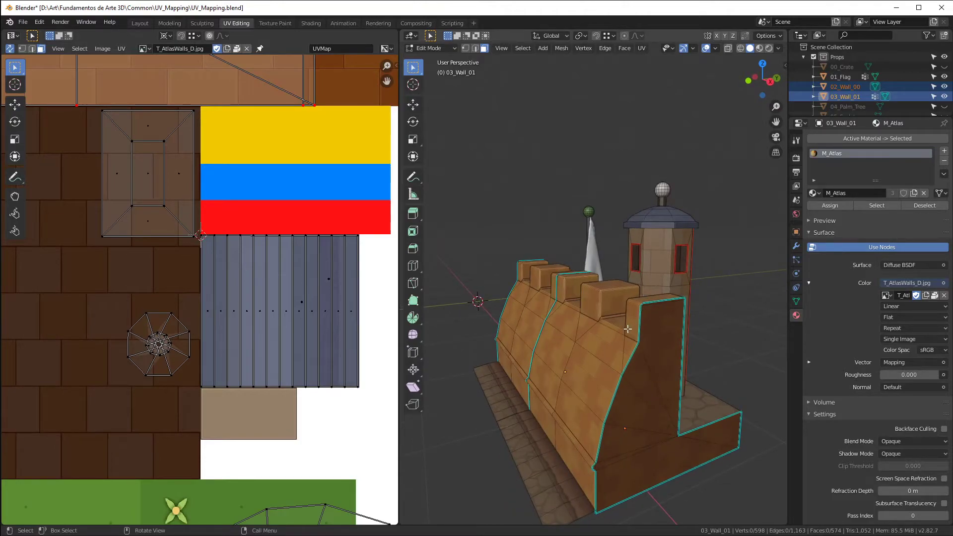
{"action": "middle_click_drag", "start_coordinate": [624, 330], "coordinate": [479, 340]}
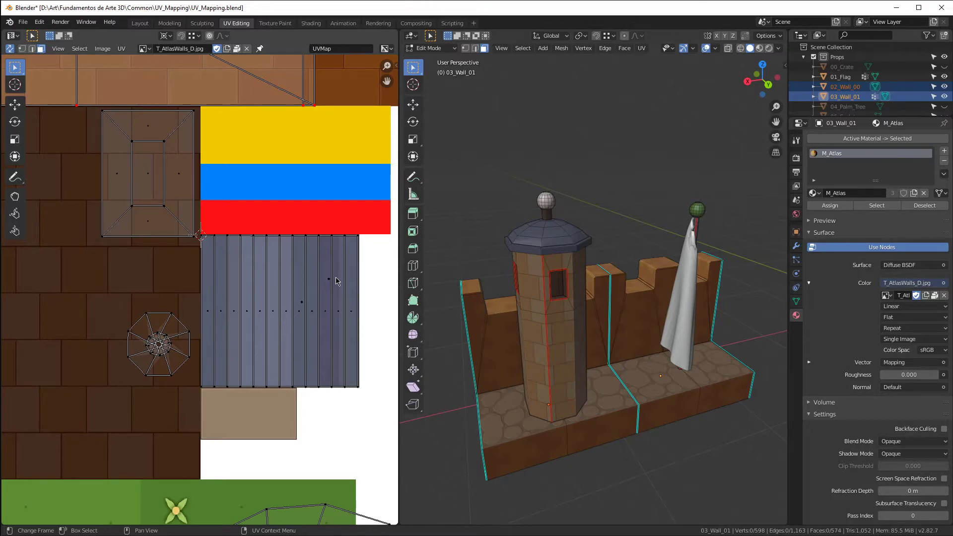
{"action": "mouse_move", "coordinate": [570, 288]}
{"action": "middle_mouse_down"}
{"action": "mouse_move", "coordinate": [675, 301]}
{"action": "mouse_move", "coordinate": [577, 296]}
{"action": "middle_mouse_up"}
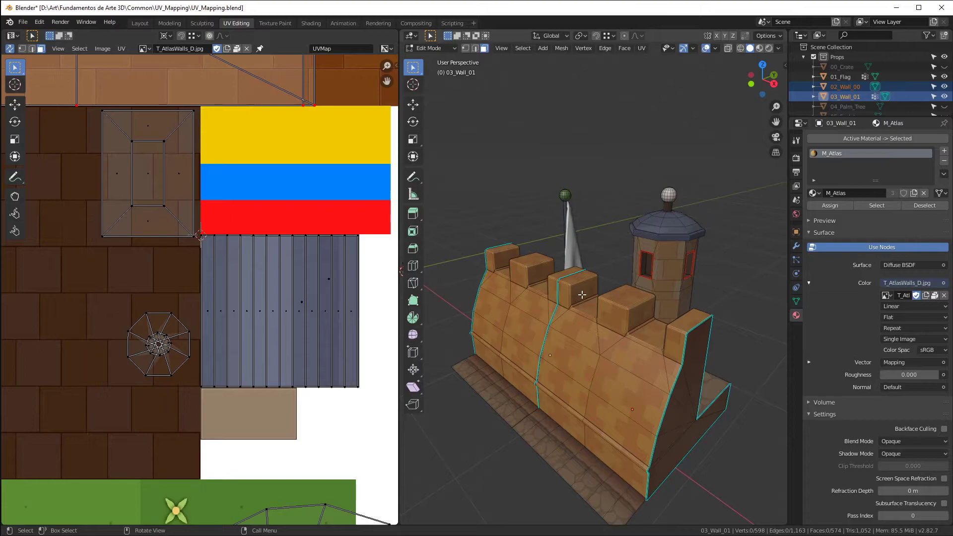
Step: Select the linked spheres atop the flagpole and tower, and move their UV islands about 0.581 along X and 1.23 along Y, outside the atlas
{"action": "middle_click_drag", "start_coordinate": [577, 296], "coordinate": [502, 198]}
{"action": "scroll", "coordinate": [505, 197], "scroll_direction": "up", "scroll_amount": 3}
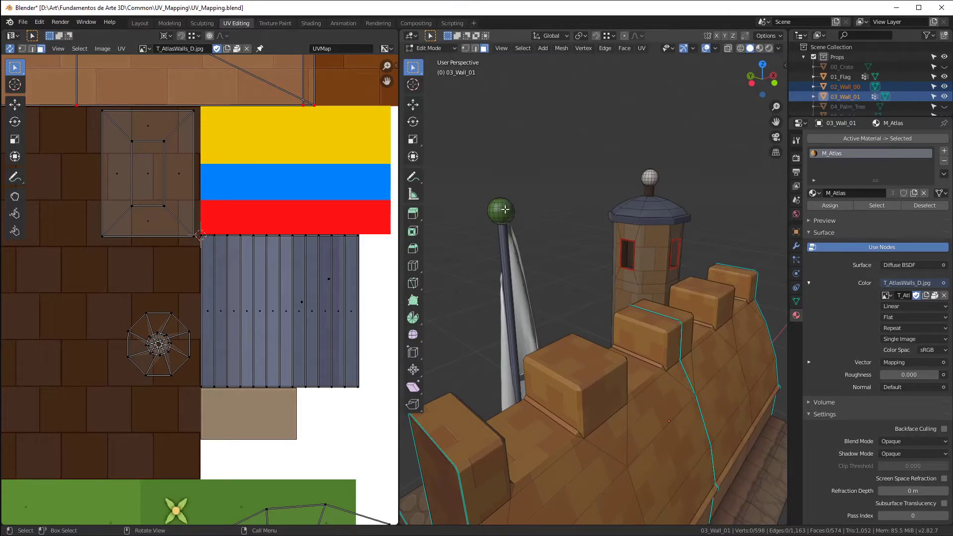
{"action": "key", "text": "l"}
{"action": "key", "text": "l"}
{"action": "scroll", "coordinate": [216, 325], "scroll_direction": "down", "scroll_amount": 9}
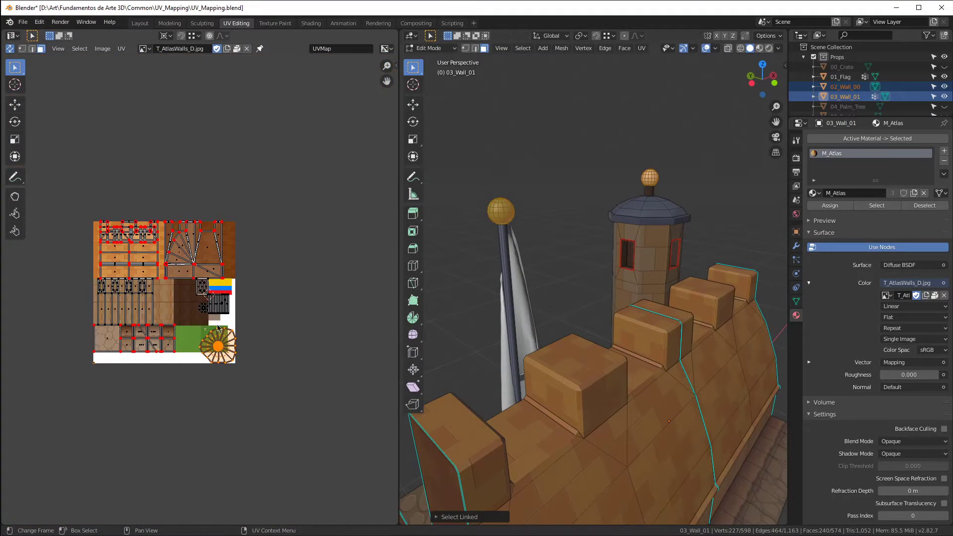
{"action": "key", "text": "g"}
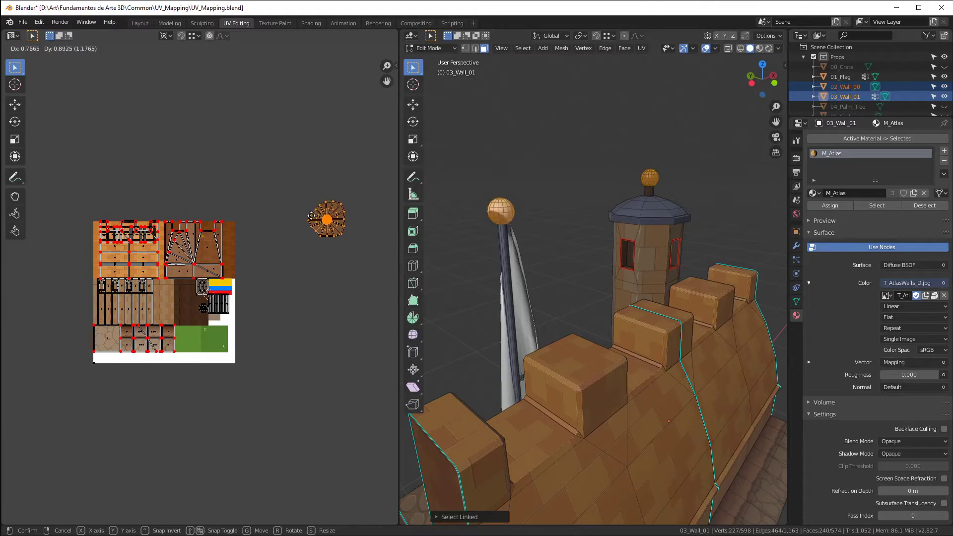
{"action": "left_click", "coordinate": [284, 165]}
{"action": "scroll", "coordinate": [201, 171], "scroll_direction": "up", "scroll_amount": 3}
{"action": "scroll", "coordinate": [151, 209], "scroll_direction": "down", "scroll_amount": 4}
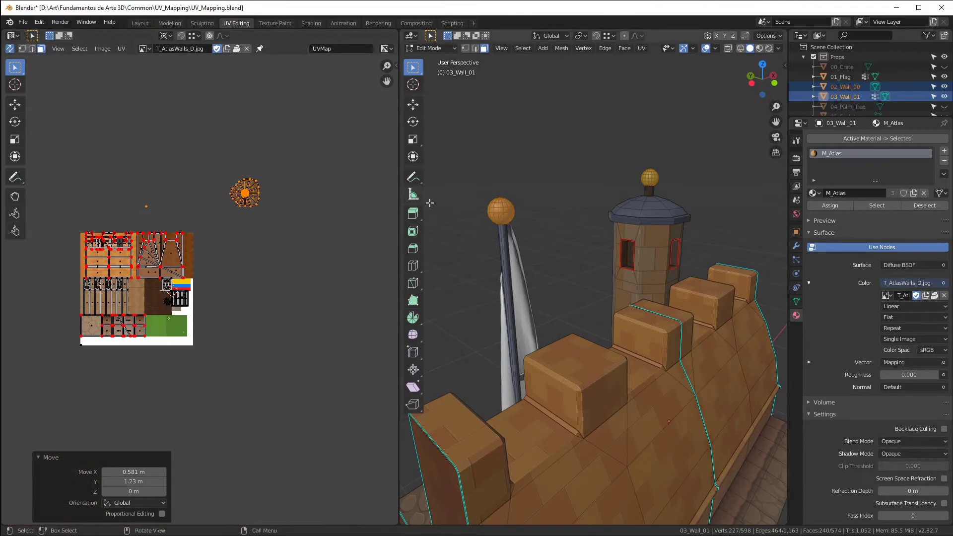
Step: Unwrap the two selected spheres with Sphere Projection and move their UVs about 0.578 along X and 1.12 along Y, outside the atlas
{"action": "middle_click_drag", "start_coordinate": [514, 192], "coordinate": [592, 202]}
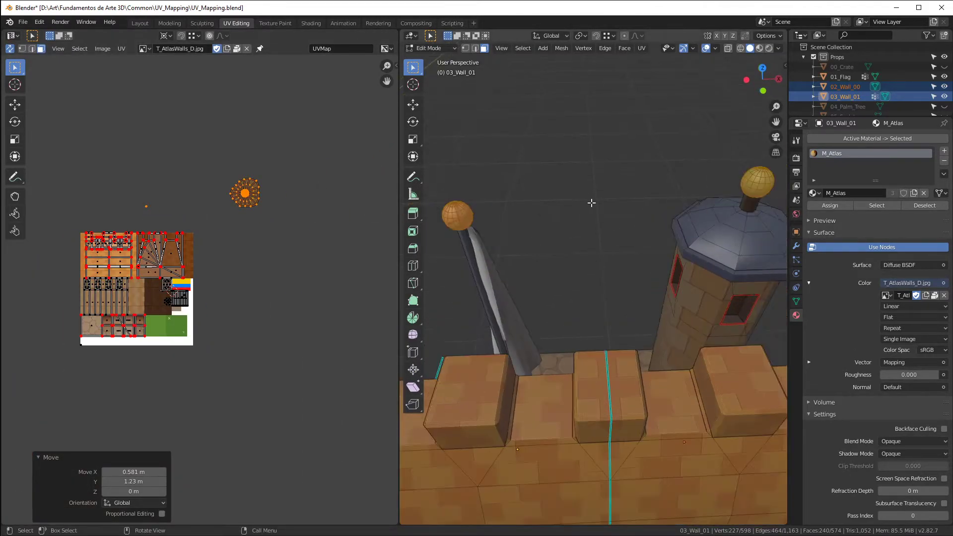
{"action": "key", "text": "u"}
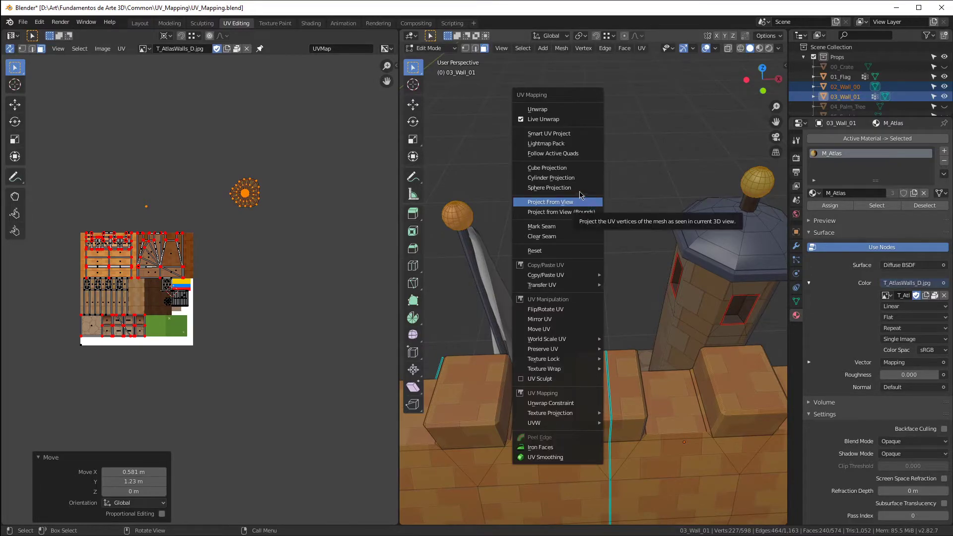
{"action": "left_click", "coordinate": [540, 187]}
{"action": "left_click_drag", "start_coordinate": [161, 295], "coordinate": [225, 170]}
{"action": "scroll", "coordinate": [225, 171], "scroll_direction": "up", "scroll_amount": 3}
{"action": "scroll", "coordinate": [176, 209], "scroll_direction": "down", "scroll_amount": 2}
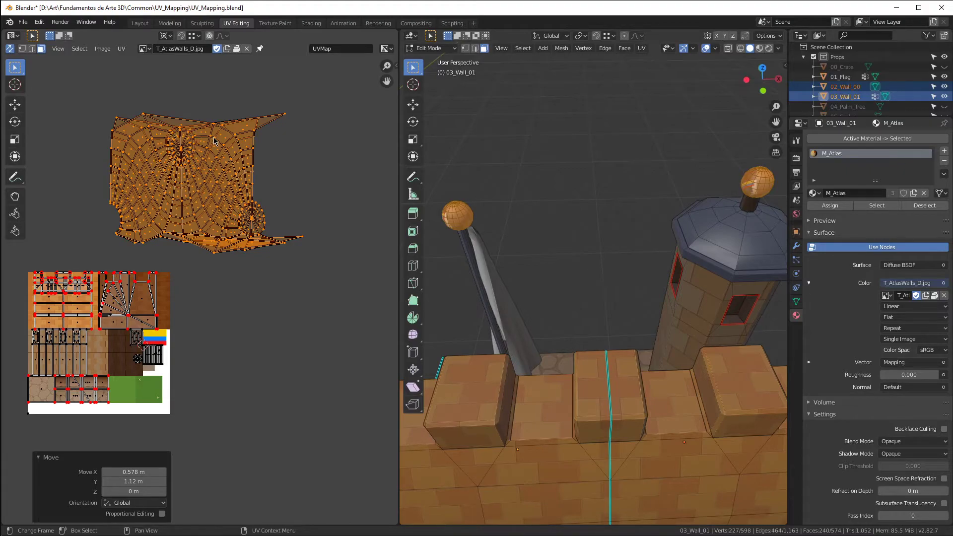
{"action": "middle_click_drag", "start_coordinate": [484, 224], "coordinate": [707, 228]}
{"action": "scroll", "coordinate": [720, 230], "scroll_direction": "up", "scroll_amount": 3}
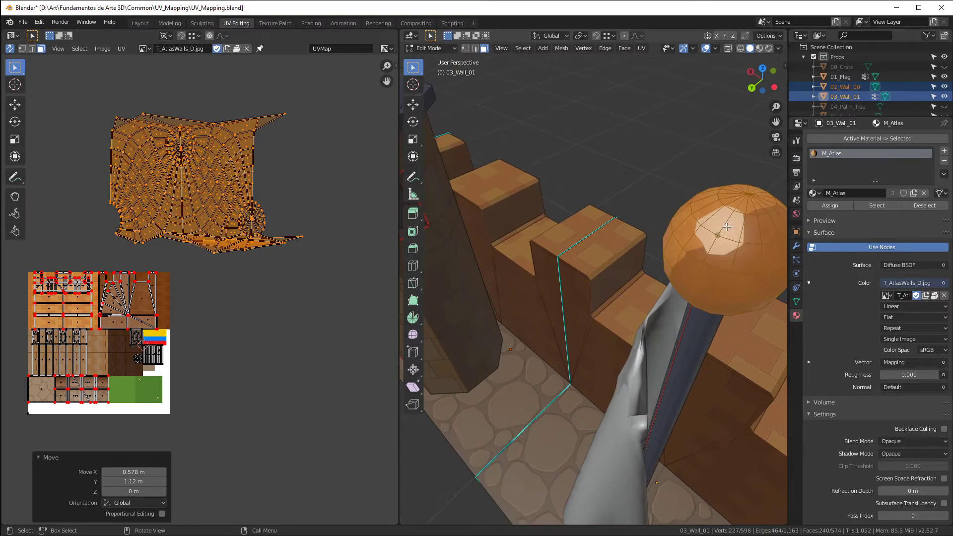
Step: Isolate the selection of the small round UV island lying over the atlas's dark-brown brick area
{"action": "scroll", "coordinate": [239, 264], "scroll_direction": "down", "scroll_amount": 2}
{"action": "left_click", "coordinate": [96, 268]}
{"action": "left_click_drag", "start_coordinate": [96, 269], "coordinate": [226, 389]}
{"action": "scroll", "coordinate": [159, 327], "scroll_direction": "up", "scroll_amount": 2}
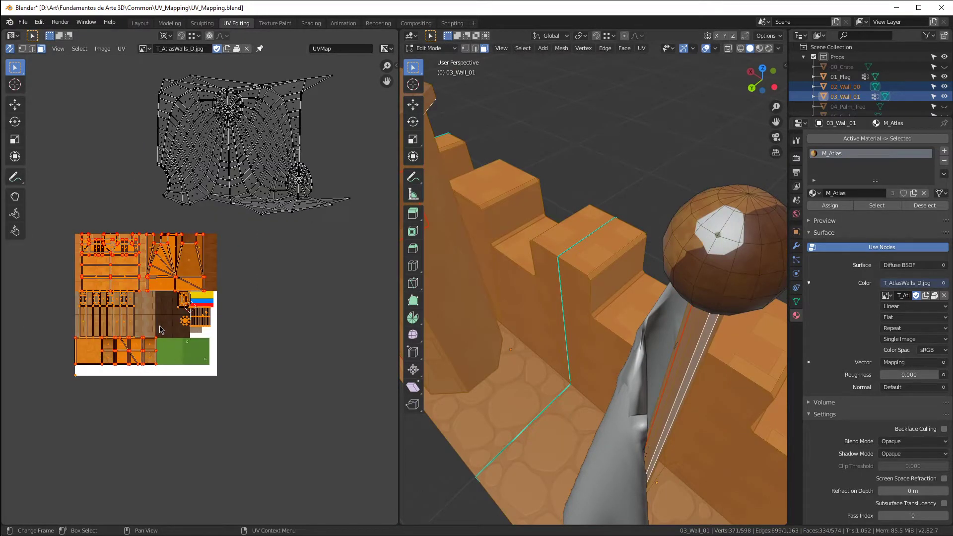
{"action": "scroll", "coordinate": [159, 330], "scroll_direction": "up", "scroll_amount": 5}
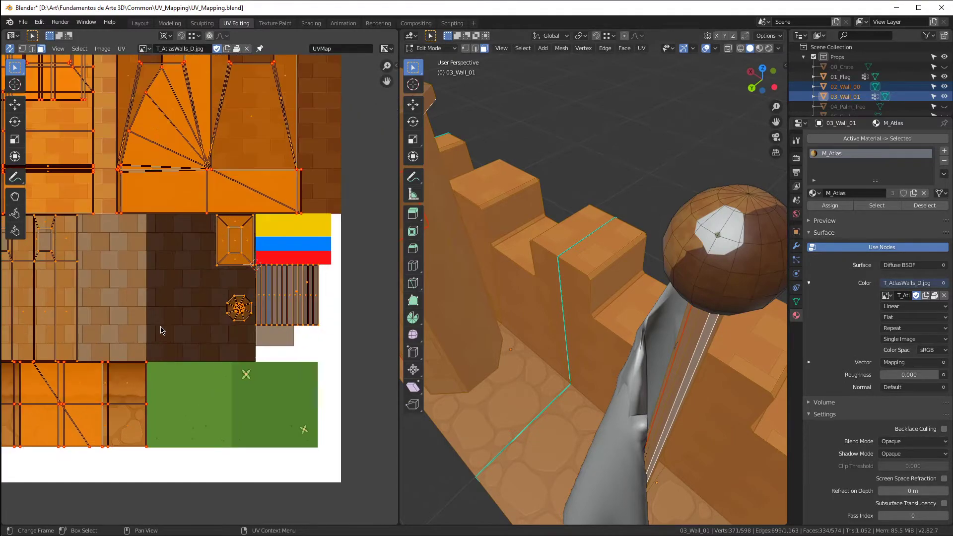
{"action": "left_click", "coordinate": [209, 319]}
{"action": "left_click_drag", "start_coordinate": [218, 289], "coordinate": [250, 339]}
{"action": "scroll", "coordinate": [242, 325], "scroll_direction": "down", "scroll_amount": 1}
{"action": "scroll", "coordinate": [585, 282], "scroll_direction": "down", "scroll_amount": 4}
Step: Frame the short post beneath the tower's sphere and select one of its vertical edges
{"action": "middle_click_drag", "start_coordinate": [586, 282], "coordinate": [527, 226]}
{"action": "key", "text": "KP_Decimal"}
{"action": "left_click", "coordinate": [528, 226]}
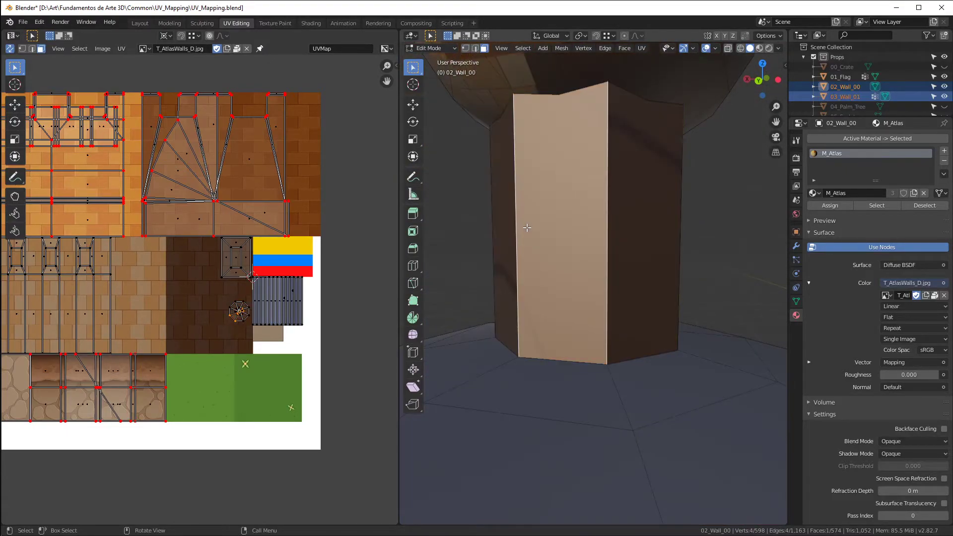
{"action": "key", "text": "2"}
{"action": "left_click", "coordinate": [527, 228]}
{"action": "scroll", "coordinate": [239, 320], "scroll_direction": "down", "scroll_amount": 3}
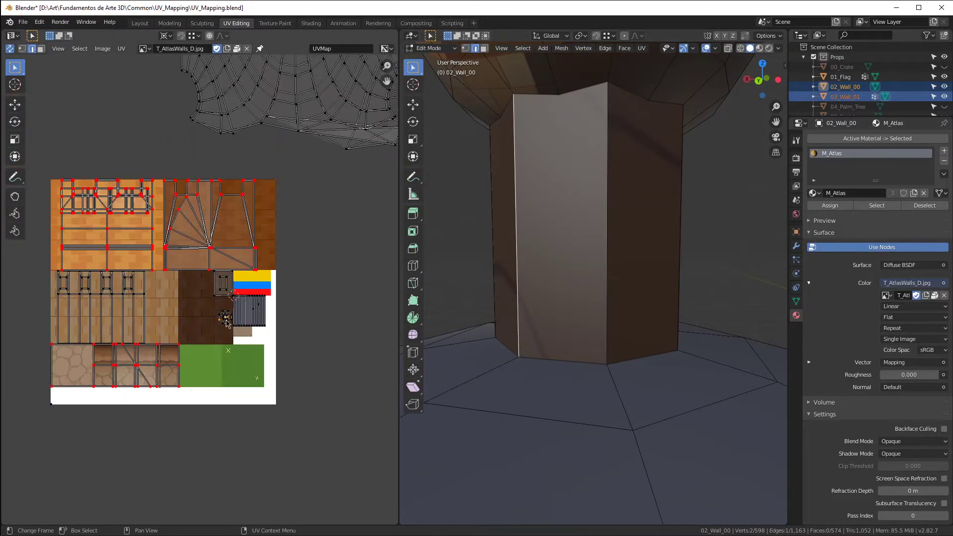
Step: Pin the UVs of the tower wall, windows, flagpole and stone-floor islands, leaving out the small round island, and clear the selection
{"action": "key", "text": "3"}
{"action": "scroll", "coordinate": [233, 322], "scroll_direction": "up", "scroll_amount": 3}
{"action": "left_click_drag", "start_coordinate": [310, 350], "coordinate": [237, 274]}
{"action": "left_click_drag", "start_coordinate": [241, 232], "coordinate": [200, 292]}
{"action": "scroll", "coordinate": [200, 292], "scroll_direction": "down", "scroll_amount": 3}
{"action": "left_click_drag", "start_coordinate": [84, 247], "coordinate": [193, 365]}
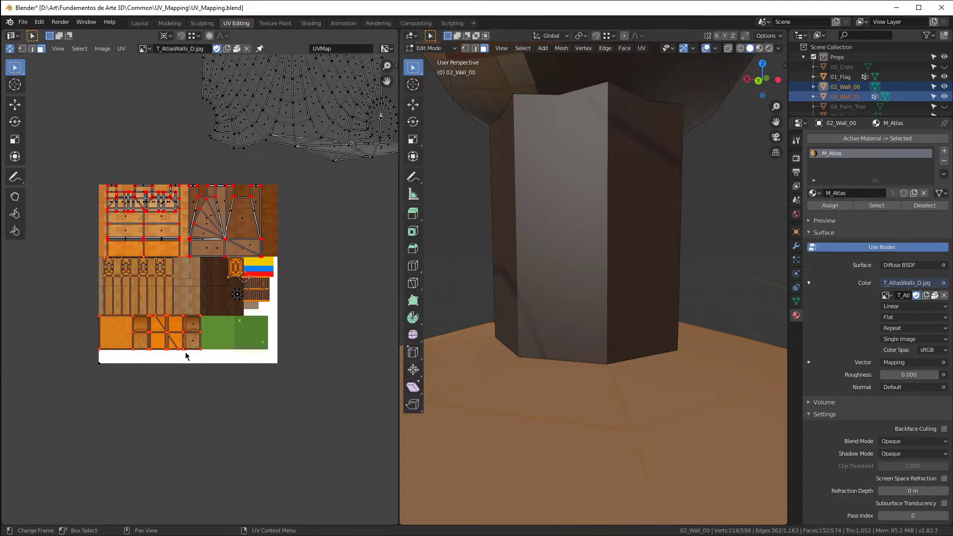
{"action": "key", "text": "p"}
{"action": "key", "text": "alt+a"}
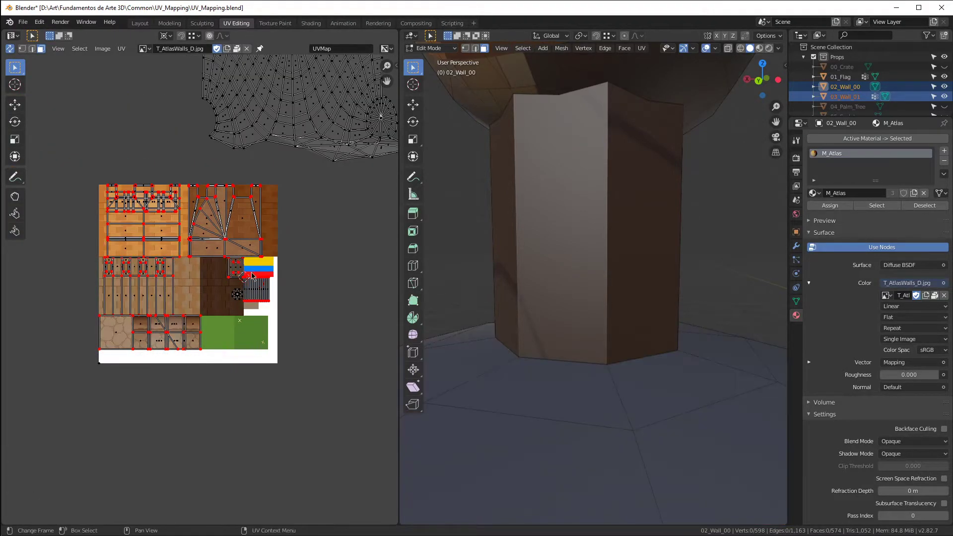
Step: Mark one vertical edge of the post beneath the tower's sphere as a seam
{"action": "scroll", "coordinate": [231, 290], "scroll_direction": "up", "scroll_amount": 3}
{"action": "left_click", "coordinate": [523, 186]}
{"action": "key", "text": "2"}
{"action": "left_click", "coordinate": [523, 187]}
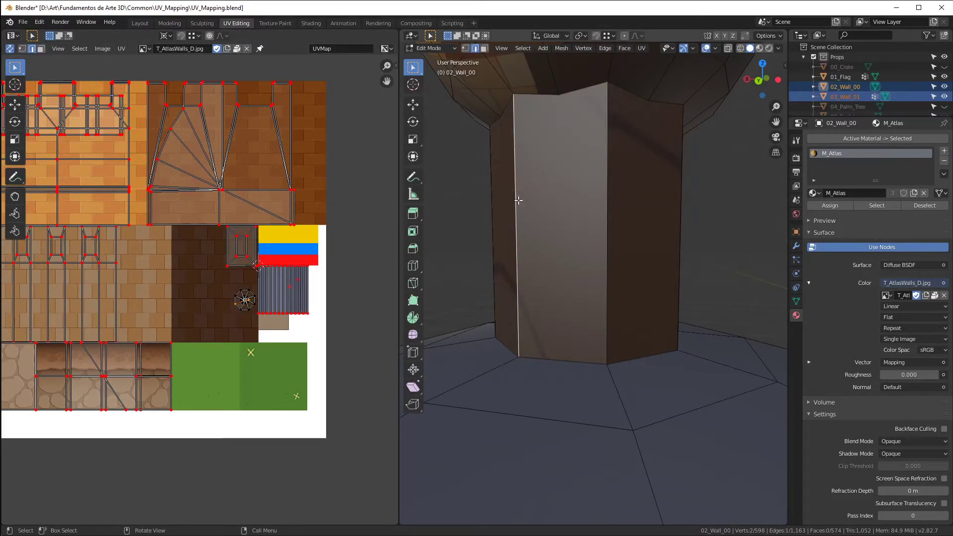
{"action": "right_click", "coordinate": [518, 200]}
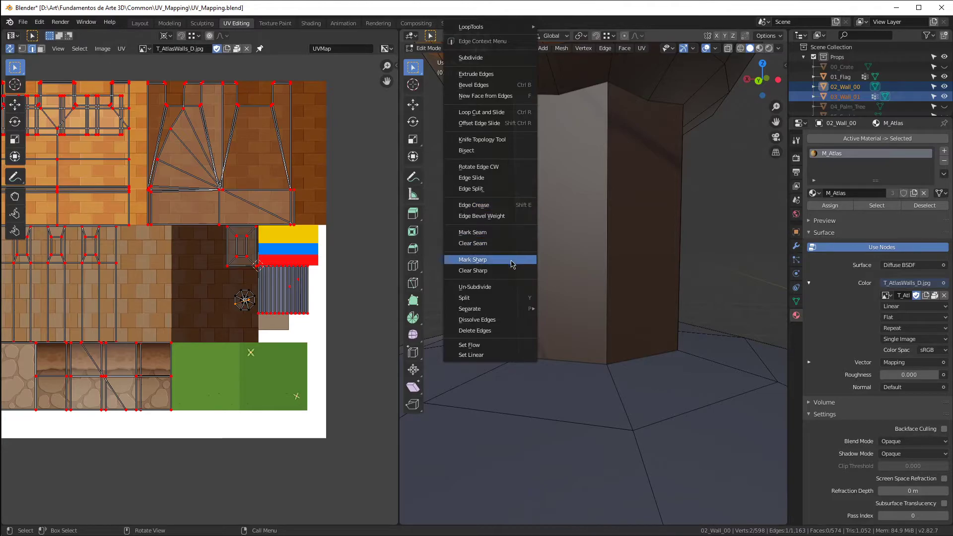
{"action": "left_click", "coordinate": [511, 232]}
Step: Select the linked post faces and move their UV strip about -0.0683 along X and 0.326 along Y onto the blue-grey area
{"action": "scroll", "coordinate": [198, 259], "scroll_direction": "down", "scroll_amount": 2}
{"action": "middle_click_drag", "start_coordinate": [553, 224], "coordinate": [406, 294]}
{"action": "scroll", "coordinate": [261, 302], "scroll_direction": "down", "scroll_amount": 5}
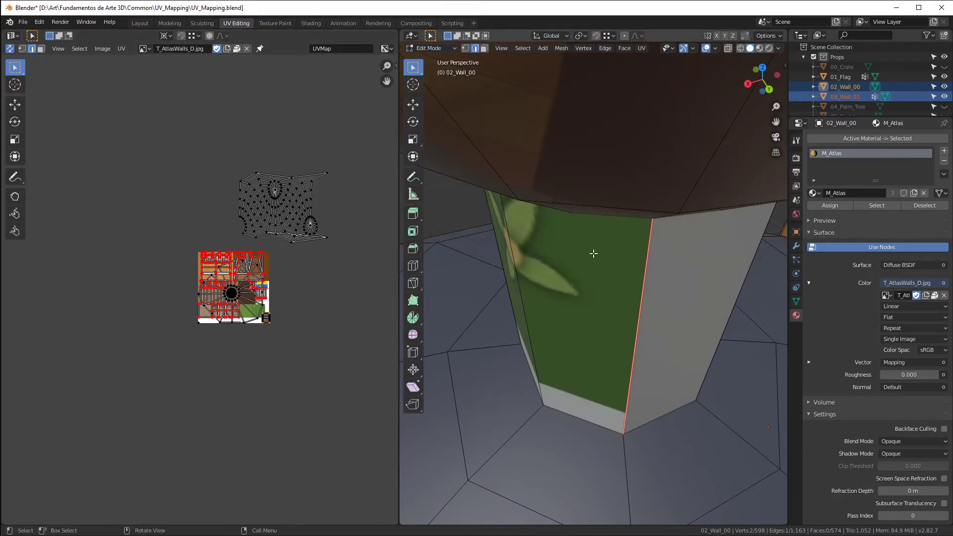
{"action": "key", "text": "l"}
{"action": "scroll", "coordinate": [270, 320], "scroll_direction": "up", "scroll_amount": 10}
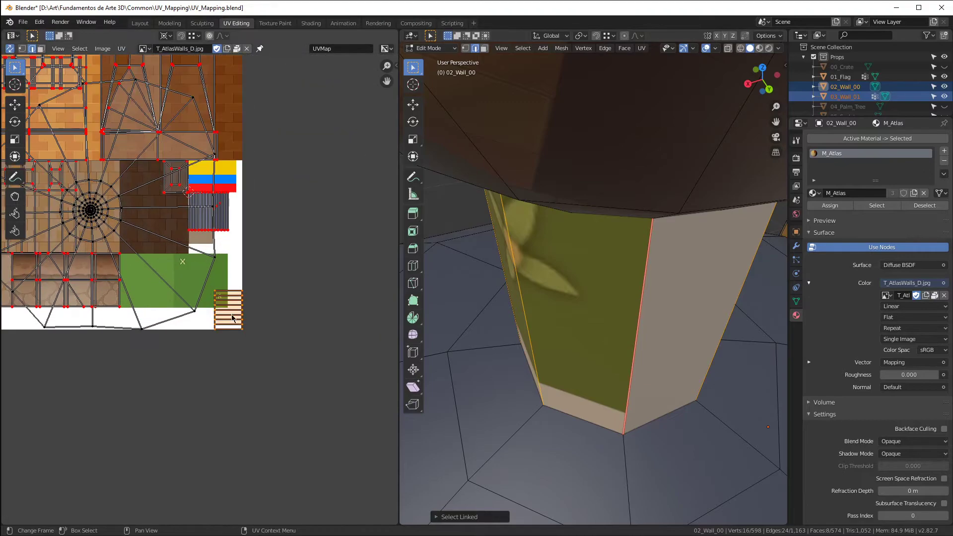
{"action": "left_click_drag", "start_coordinate": [220, 284], "coordinate": [182, 98]}
{"action": "scroll", "coordinate": [182, 95], "scroll_direction": "up", "scroll_amount": 3}
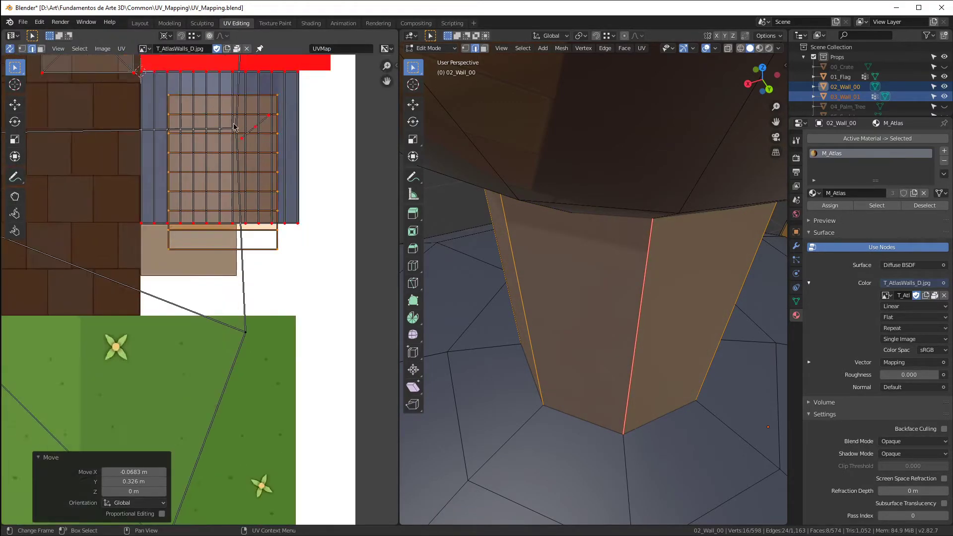
Step: Change the UV pivot to Median Point and rotate the post's UVs by 90°
{"action": "key", "text": "r"}
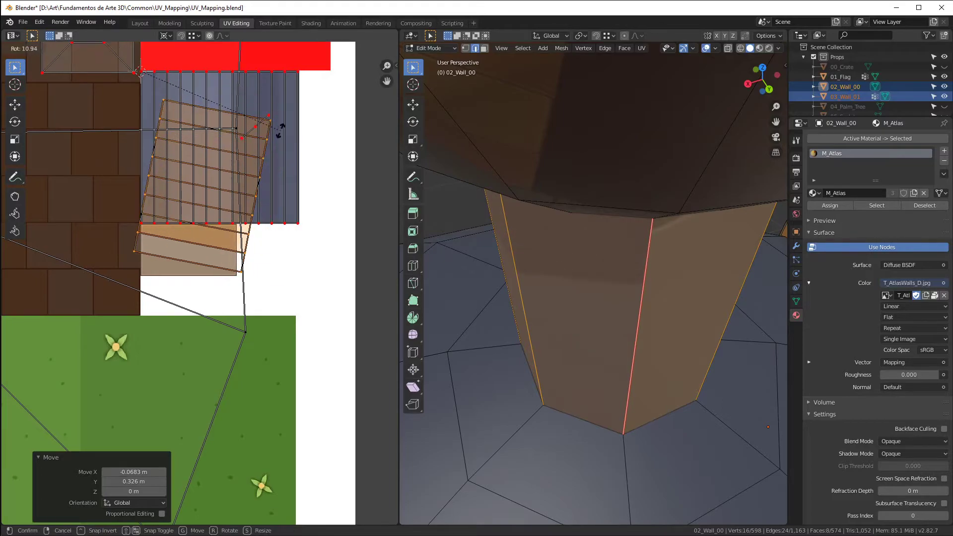
{"action": "key", "text": "Escape"}
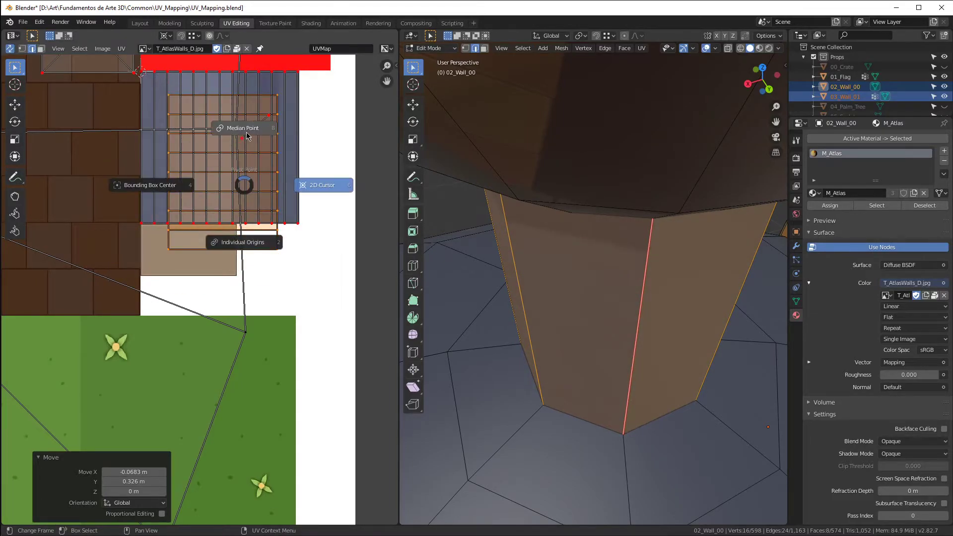
{"action": "type", "text": "r"}
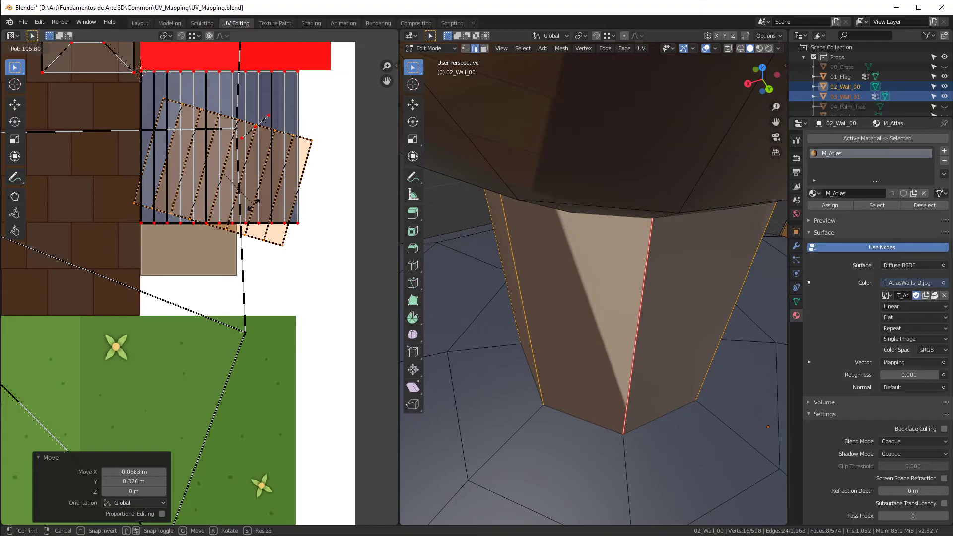
{"action": "type", "text": "90"}
{"action": "key", "text": "Return"}
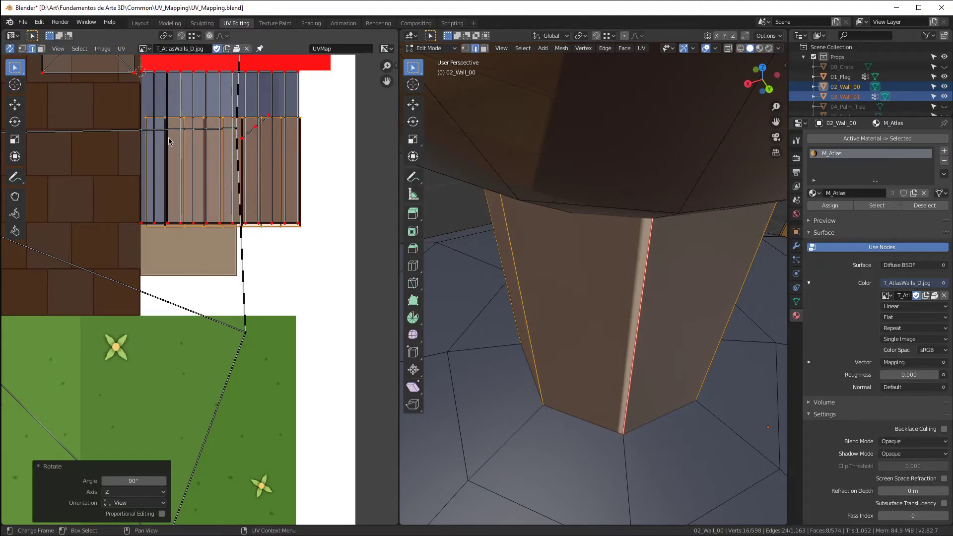
Step: Align the post's UVs with the blue-grey area's upper edge by moving them about -0.004 along X and 0.0406 along Y, and clear the selection
{"action": "key", "text": "g"}
{"action": "left_click", "coordinate": [254, 130]}
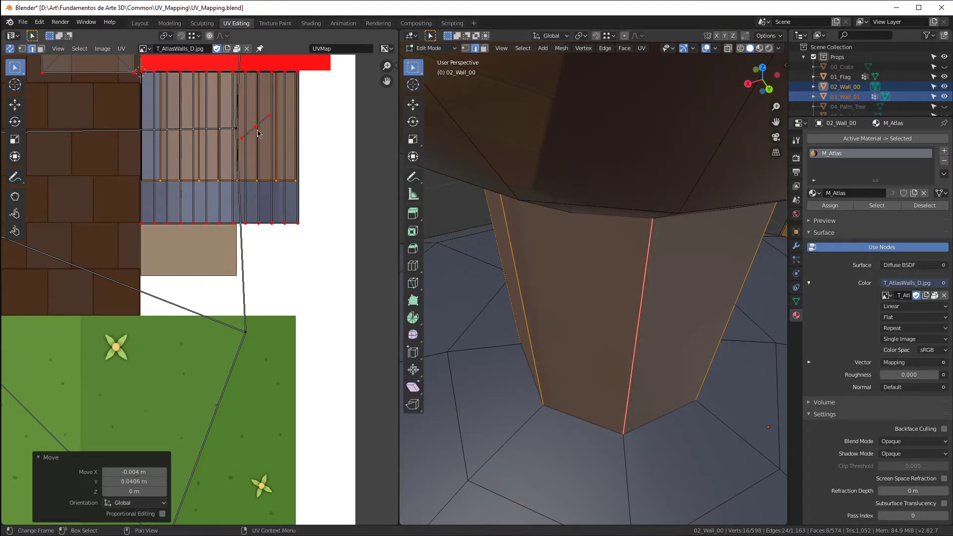
{"action": "scroll", "coordinate": [645, 238], "scroll_direction": "down", "scroll_amount": 5}
{"action": "middle_click_drag", "start_coordinate": [625, 238], "coordinate": [649, 240]}
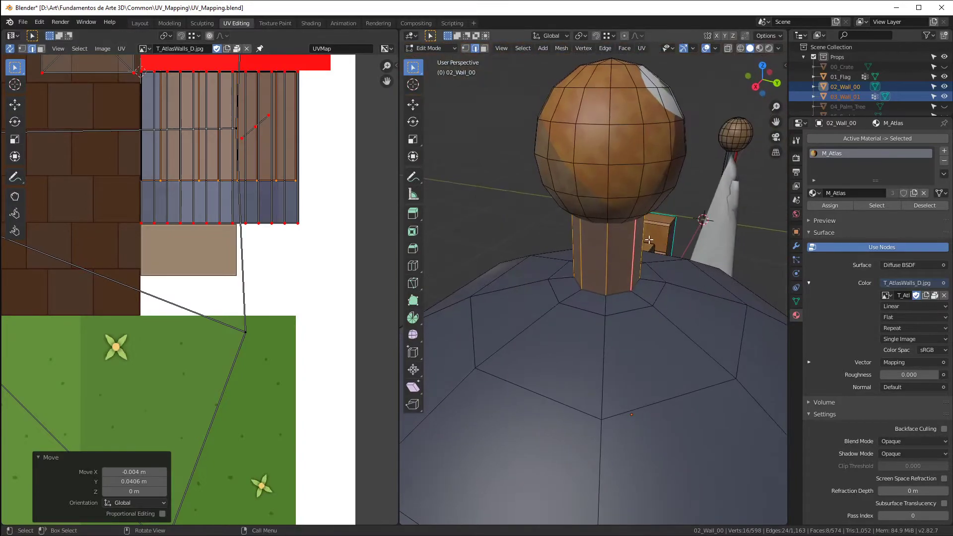
{"action": "key", "text": "alt+a"}
Step: Select a vertical edge loop on the tower's sphere and add another on the flagpole's sphere
{"action": "scroll", "coordinate": [629, 185], "scroll_direction": "down", "scroll_amount": 4}
{"action": "scroll", "coordinate": [629, 185], "scroll_direction": "up", "scroll_amount": 2}
{"action": "middle_click_drag", "start_coordinate": [629, 185], "coordinate": [775, 263]}
{"action": "left_click", "coordinate": [611, 166], "text": "alt"}
{"action": "scroll", "coordinate": [643, 228], "scroll_direction": "down", "scroll_amount": 3}
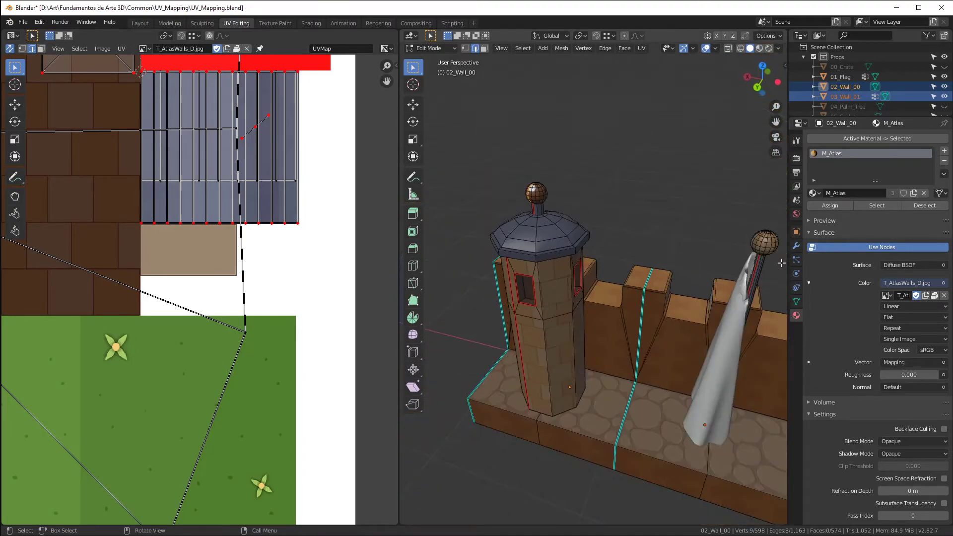
{"action": "scroll", "coordinate": [717, 228], "scroll_direction": "down", "scroll_amount": 4}
{"action": "middle_click_drag", "start_coordinate": [717, 228], "coordinate": [669, 225], "text": "shift"}
{"action": "scroll", "coordinate": [669, 226], "scroll_direction": "up", "scroll_amount": 6}
{"action": "scroll", "coordinate": [593, 323], "scroll_direction": "up", "scroll_amount": 5}
{"action": "middle_click_drag", "start_coordinate": [593, 324], "coordinate": [604, 322]}
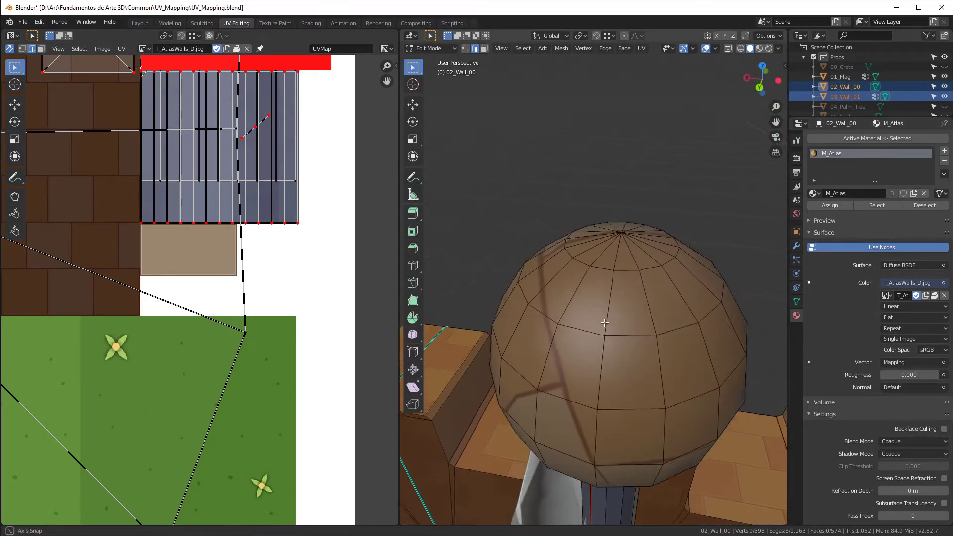
{"action": "scroll", "coordinate": [604, 323], "scroll_direction": "down", "scroll_amount": 5}
{"action": "left_click", "coordinate": [604, 318], "text": "alt+shift"}
{"action": "scroll", "coordinate": [626, 292], "scroll_direction": "up", "scroll_amount": 7}
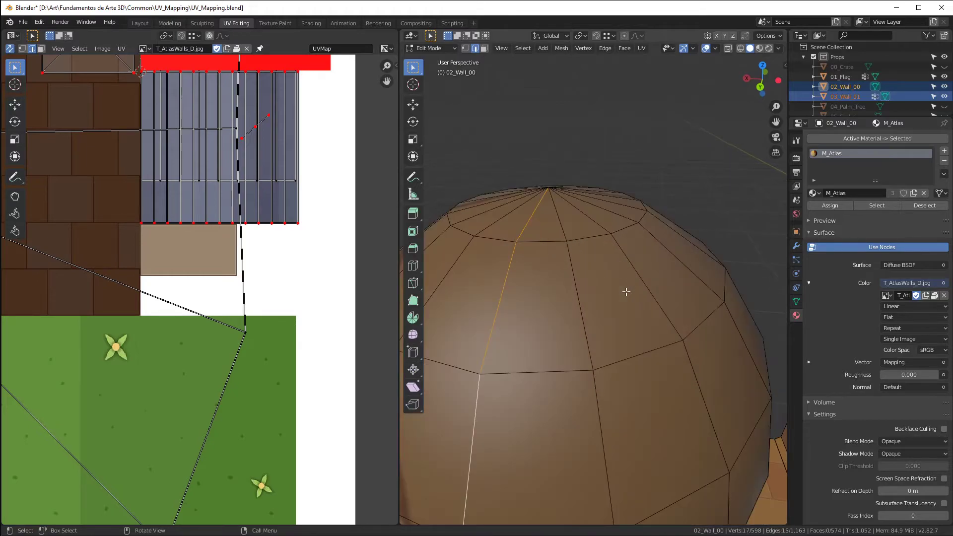
{"action": "scroll", "coordinate": [627, 292], "scroll_direction": "down", "scroll_amount": 3}
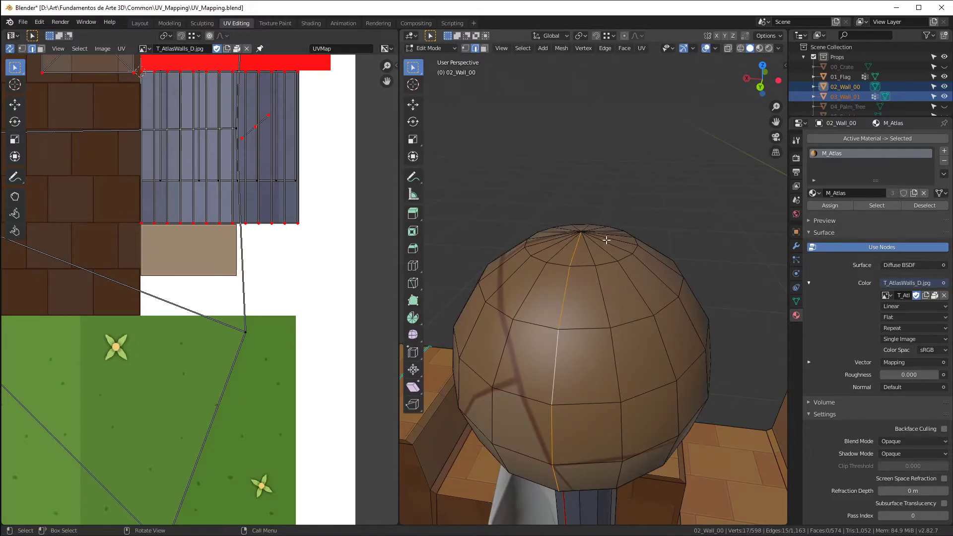
{"action": "scroll", "coordinate": [604, 243], "scroll_direction": "down", "scroll_amount": 4}
{"action": "mouse_move", "coordinate": [604, 243]}
{"action": "middle_mouse_down"}
{"action": "mouse_move", "coordinate": [605, 268]}
{"action": "mouse_move", "coordinate": [612, 232]}
{"action": "middle_mouse_up"}
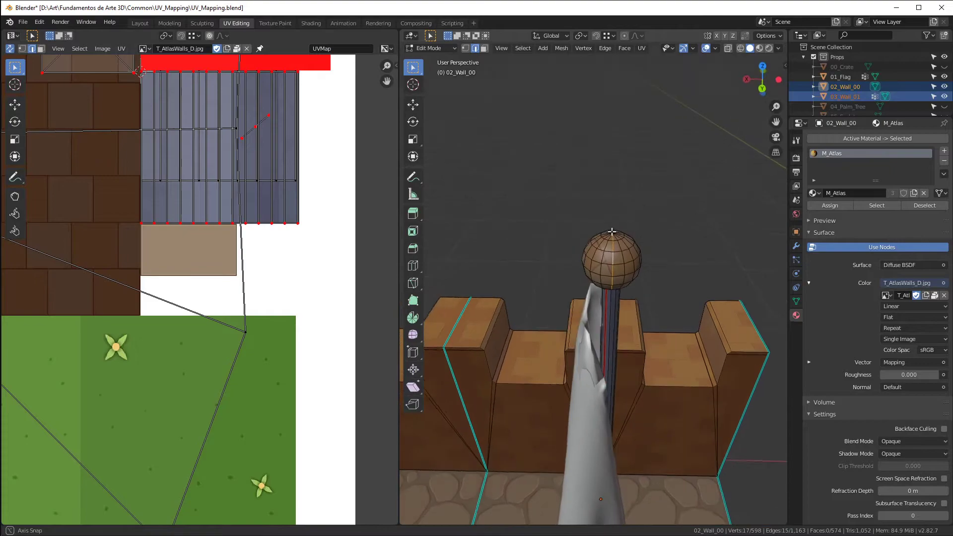
Step: Maximize the 3D viewport, select both linked spheres and hide all unselected geometry
{"action": "key", "text": "ctrl+space"}
{"action": "scroll", "coordinate": [615, 221], "scroll_direction": "up", "scroll_amount": 5}
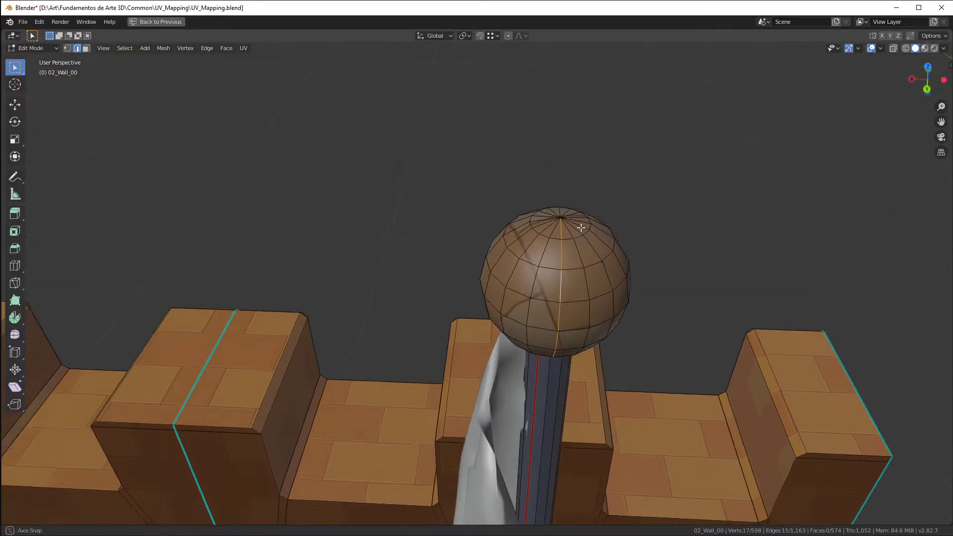
{"action": "scroll", "coordinate": [581, 227], "scroll_direction": "down", "scroll_amount": 5}
{"action": "key", "text": "l"}
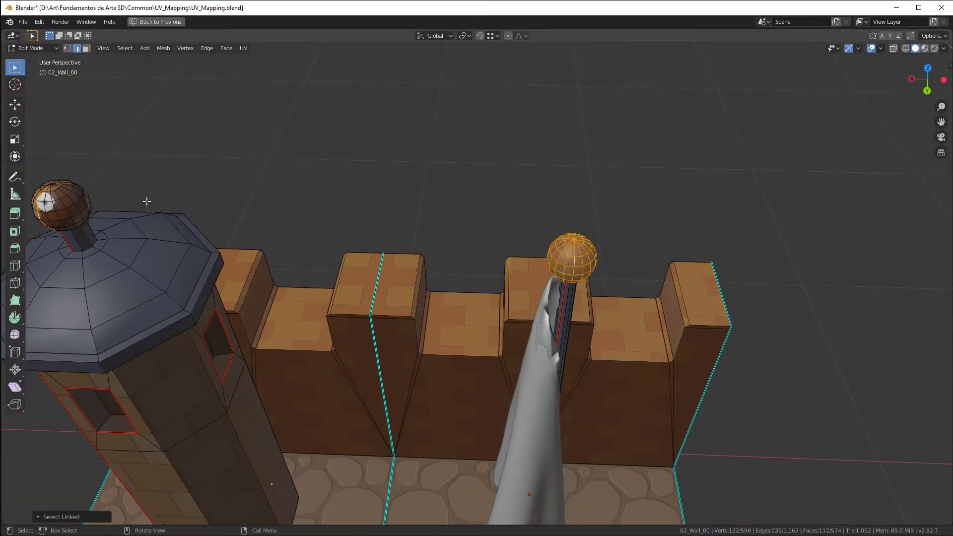
{"action": "key", "text": "l"}
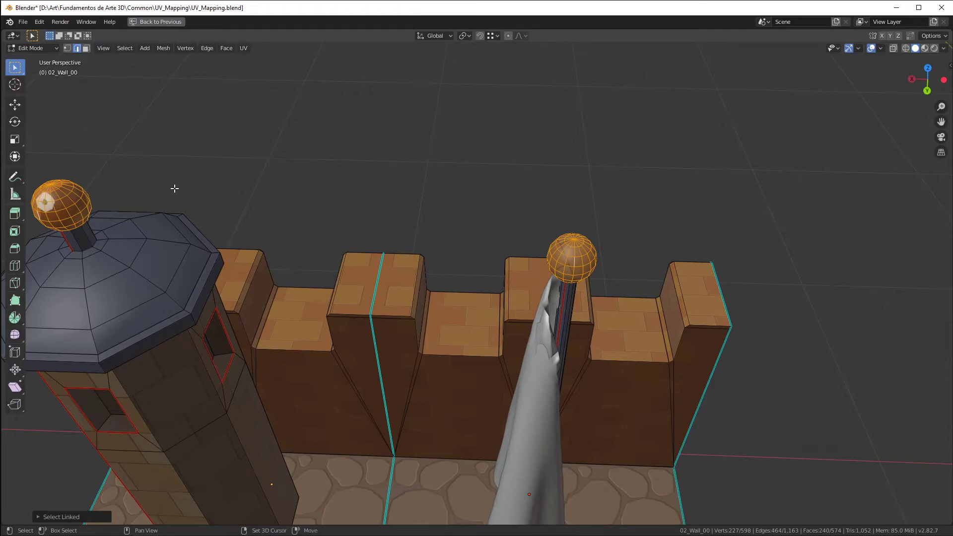
{"action": "key", "text": "shift+h"}
Step: Delete the top pole vertices of both spheres and the bottom pole vertex of the tower's sphere
{"action": "middle_click_drag", "start_coordinate": [196, 187], "coordinate": [341, 218]}
{"action": "scroll", "coordinate": [342, 219], "scroll_direction": "up", "scroll_amount": 5}
{"action": "key", "text": "1"}
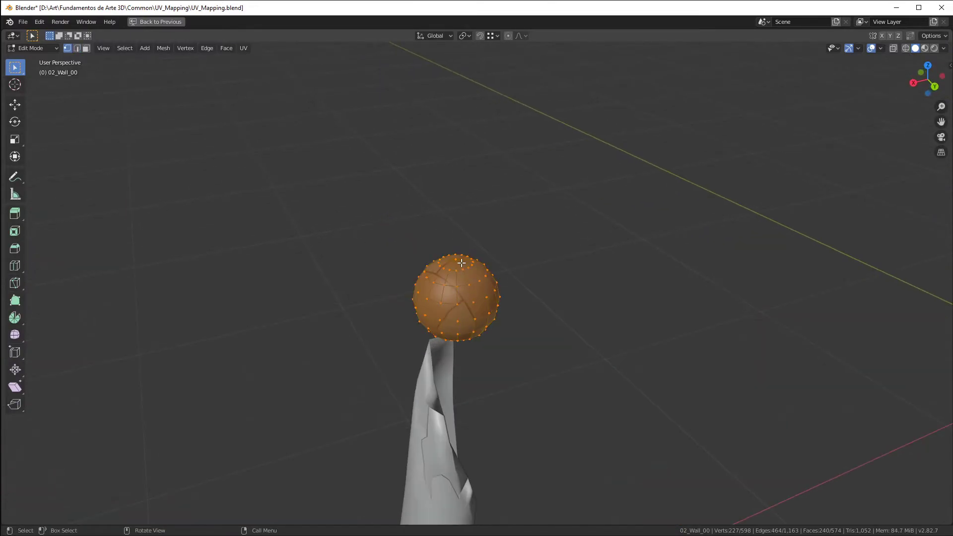
{"action": "left_click", "coordinate": [458, 258]}
{"action": "scroll", "coordinate": [464, 247], "scroll_direction": "down", "scroll_amount": 6}
{"action": "scroll", "coordinate": [108, 301], "scroll_direction": "up", "scroll_amount": 9}
{"action": "scroll", "coordinate": [216, 294], "scroll_direction": "down", "scroll_amount": 3}
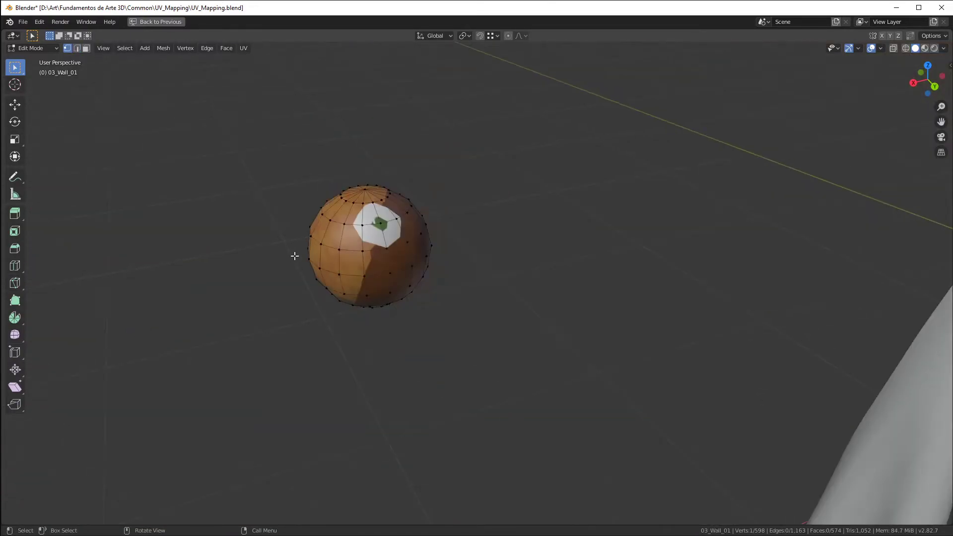
{"action": "left_click", "coordinate": [366, 193], "text": "shift"}
{"action": "middle_click_drag", "start_coordinate": [366, 193], "coordinate": [355, 93]}
{"action": "key", "text": "KP_Decimal"}
{"action": "scroll", "coordinate": [270, 300], "scroll_direction": "up", "scroll_amount": 6}
{"action": "middle_click_drag", "start_coordinate": [372, 288], "coordinate": [385, 159]}
{"action": "middle_click_drag", "start_coordinate": [483, 170], "coordinate": [612, 237]}
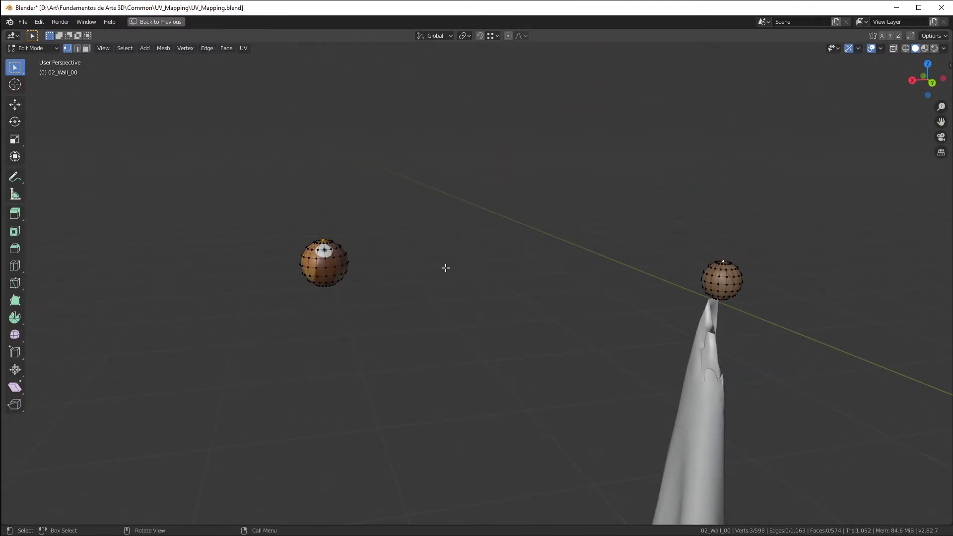
{"action": "right_click", "coordinate": [444, 269]}
{"action": "key", "text": "Escape"}
Step: Select a vertical edge loop on each of the two spheres and mark both loops as seams
{"action": "key", "text": "2"}
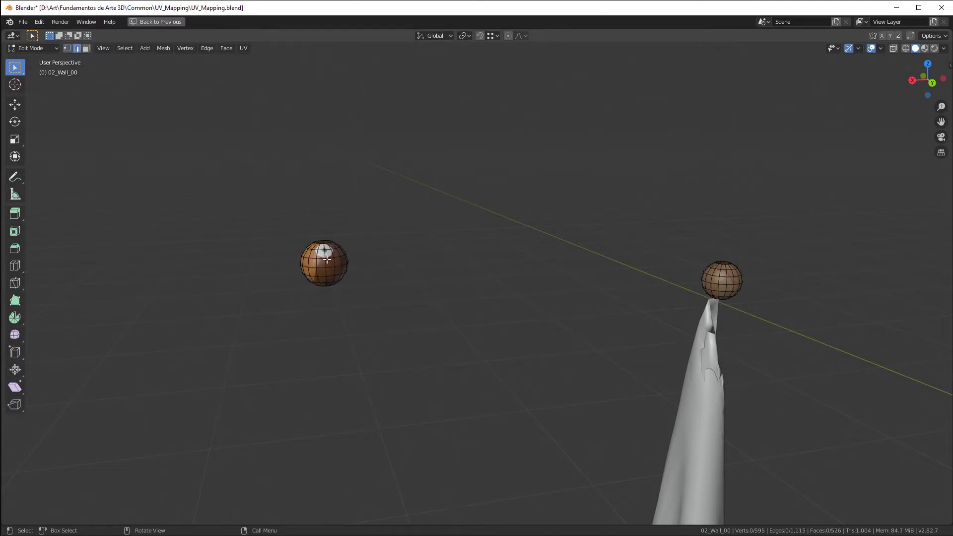
{"action": "scroll", "coordinate": [765, 268], "scroll_direction": "up", "scroll_amount": 3}
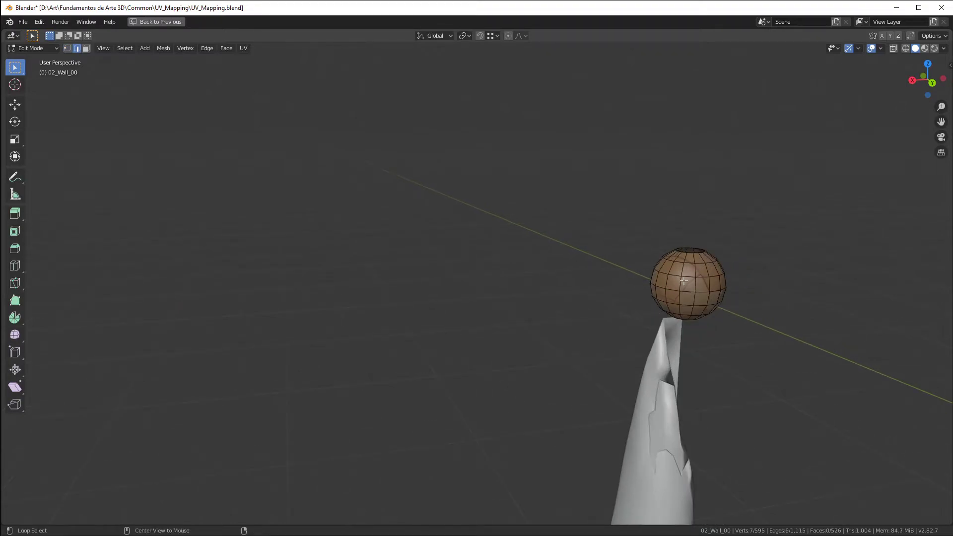
{"action": "left_click", "coordinate": [698, 282], "text": "alt+shift"}
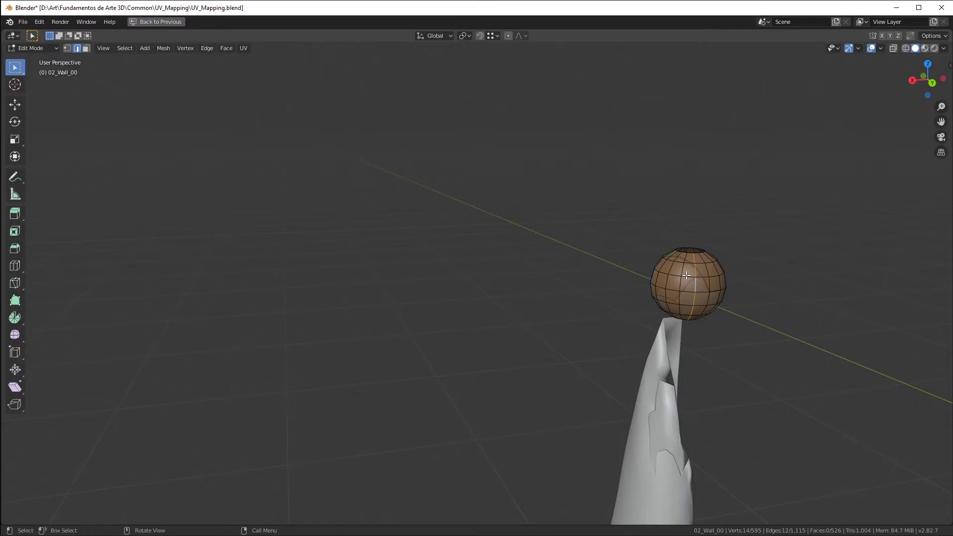
{"action": "right_click", "coordinate": [686, 275]}
{"action": "left_click", "coordinate": [660, 280]}
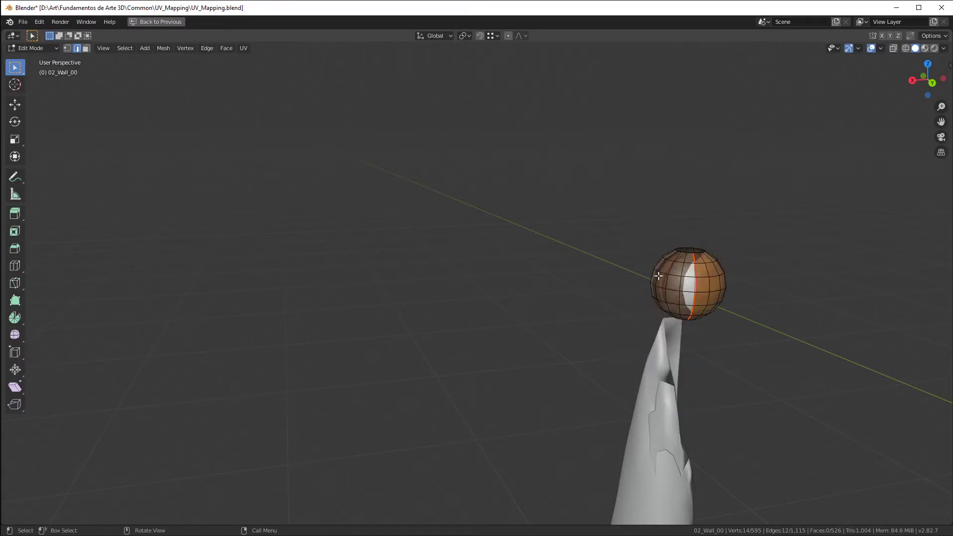
Step: Restore the multi-editor layout and select all geometry of both spheres to show their unwrapped UVs
{"action": "key", "text": "ctrl+space"}
{"action": "key", "text": "a"}
{"action": "scroll", "coordinate": [164, 228], "scroll_direction": "down", "scroll_amount": 7}
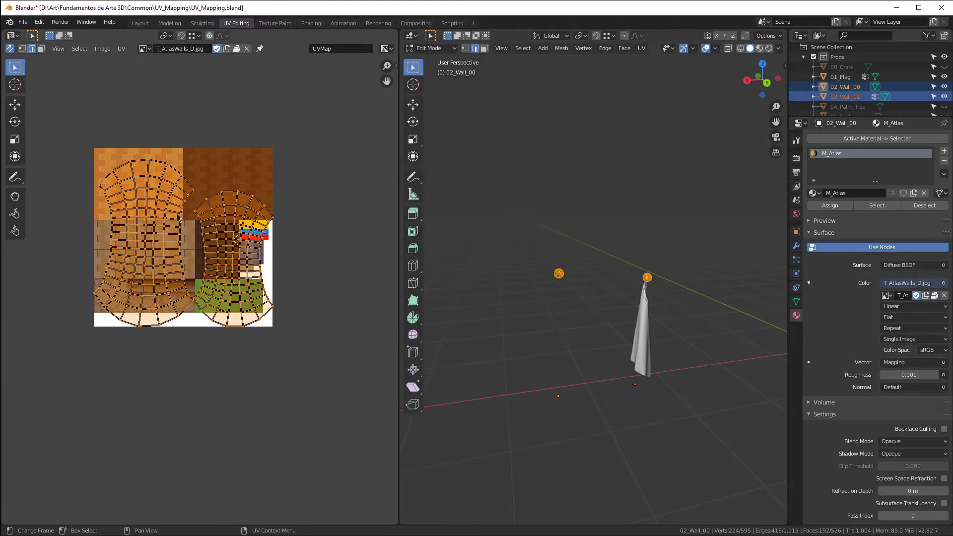
{"action": "scroll", "coordinate": [529, 261], "scroll_direction": "up", "scroll_amount": 6}
{"action": "scroll", "coordinate": [682, 294], "scroll_direction": "up", "scroll_amount": 8}
{"action": "scroll", "coordinate": [596, 298], "scroll_direction": "down", "scroll_amount": 4}
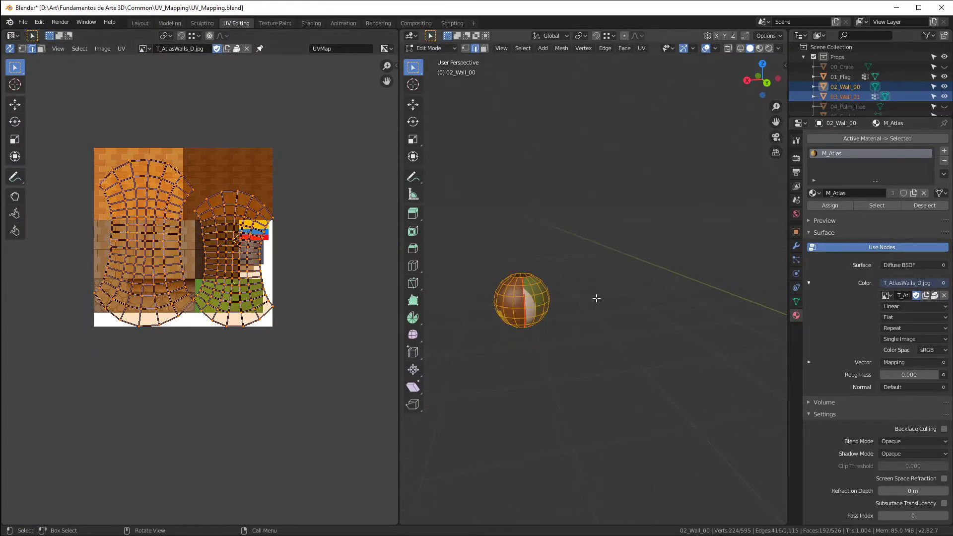
Step: Select a single quad beside the seam on the tower's sphere and turn off UV sync selection to isolate its UVs
{"action": "key", "text": "3"}
{"action": "scroll", "coordinate": [521, 295], "scroll_direction": "up", "scroll_amount": 4}
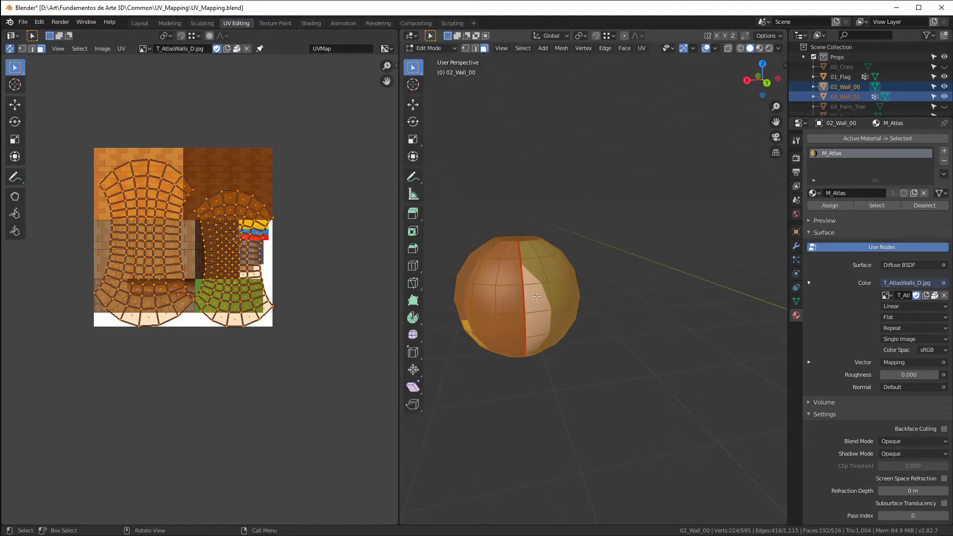
{"action": "left_click", "coordinate": [537, 297]}
{"action": "middle_click_drag", "start_coordinate": [537, 297], "coordinate": [517, 296]}
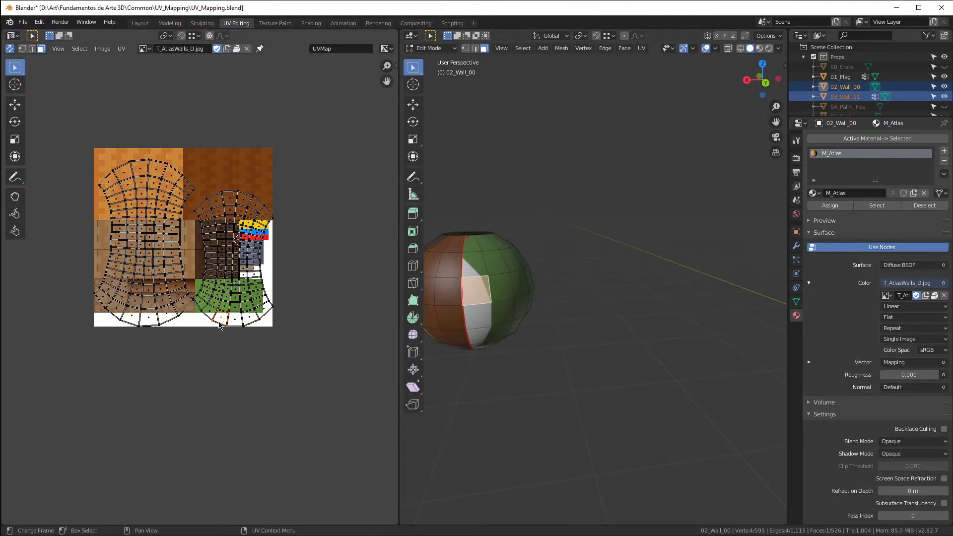
{"action": "scroll", "coordinate": [221, 325], "scroll_direction": "up", "scroll_amount": 5}
{"action": "scroll", "coordinate": [230, 306], "scroll_direction": "up", "scroll_amount": 2}
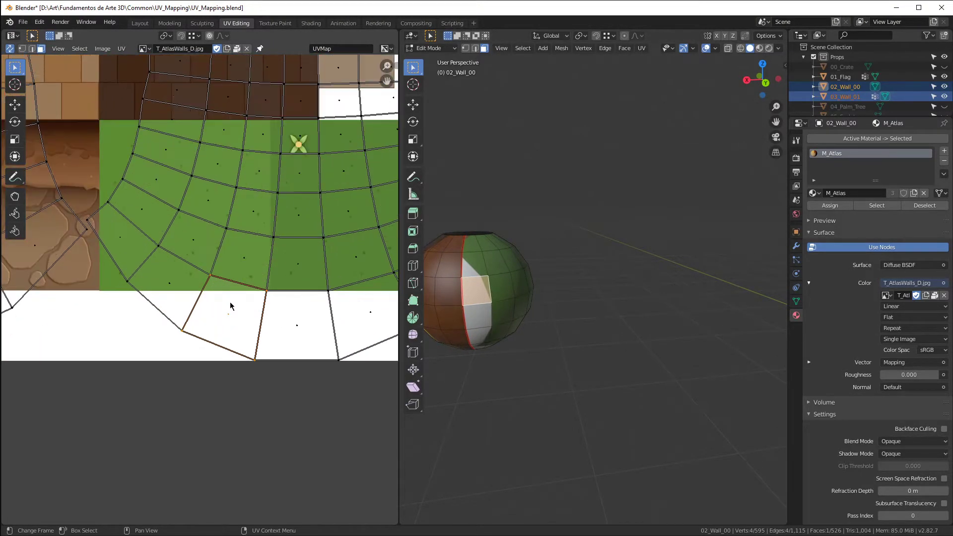
{"action": "left_click", "coordinate": [10, 49]}
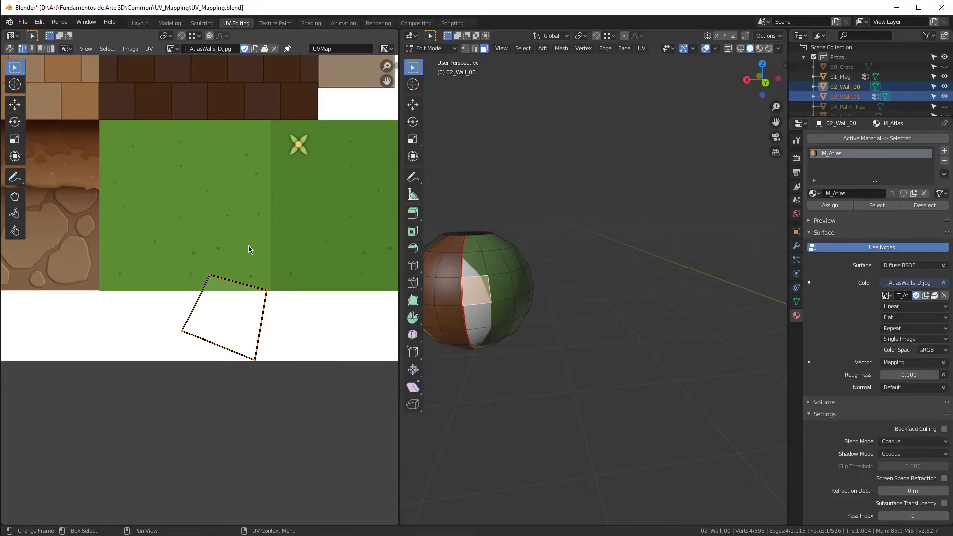
Step: Rotate the quad's UVs roughly upright and flatten its upper and lower edges along Y
{"action": "key", "text": "r"}
{"action": "left_click", "coordinate": [224, 251]}
{"action": "left_click_drag", "start_coordinate": [177, 271], "coordinate": [312, 338]}
{"action": "key", "text": "shift+w"}
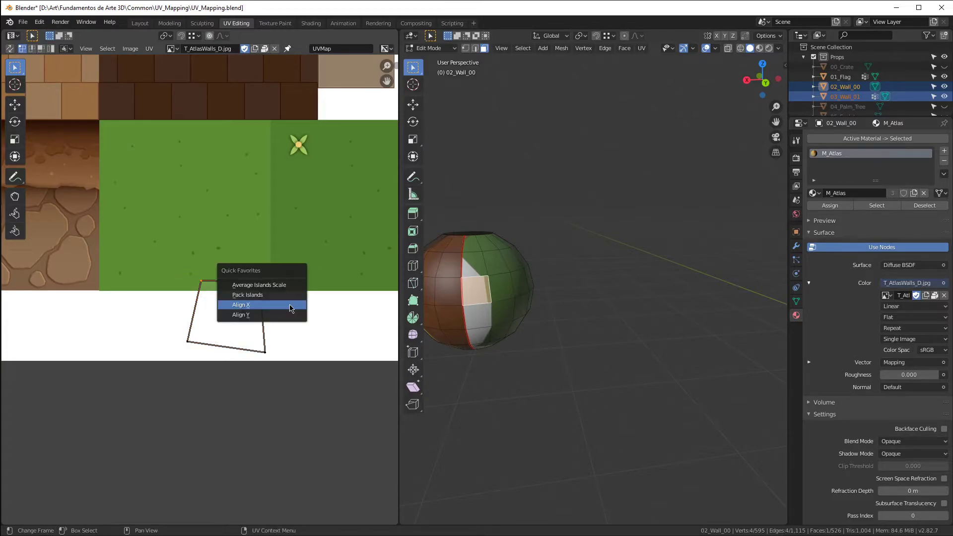
{"action": "left_click", "coordinate": [240, 315]}
{"action": "left_click_drag", "start_coordinate": [171, 330], "coordinate": [298, 353]}
{"action": "key", "text": "s"}
{"action": "key", "text": "y"}
{"action": "key", "text": "0"}
{"action": "key", "text": "Return"}
Step: Straighten the left and right edges of the quad's UVs by aligning each pair of vertices along X
{"action": "left_click_drag", "start_coordinate": [192, 262], "coordinate": [220, 366]}
{"action": "key", "text": "q"}
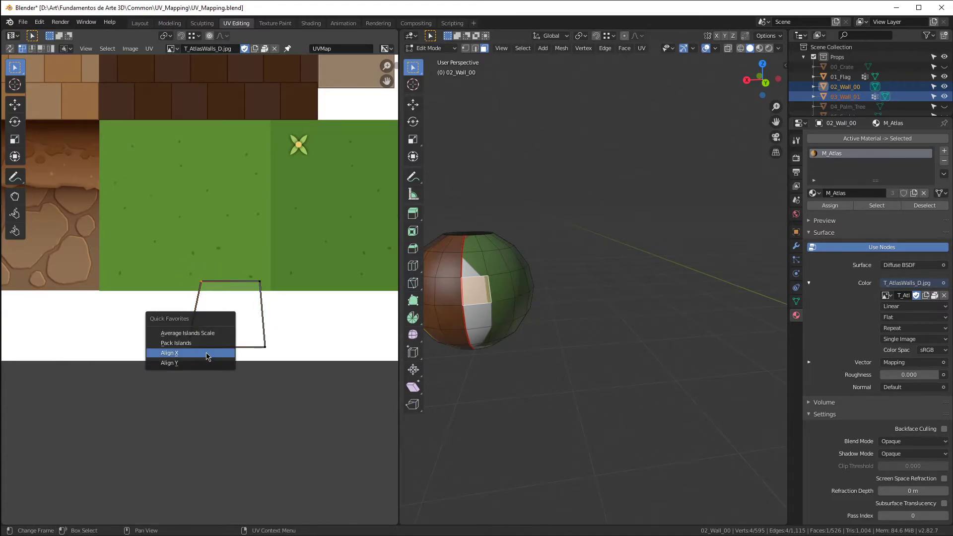
{"action": "left_click", "coordinate": [207, 353]}
{"action": "left_click_drag", "start_coordinate": [238, 271], "coordinate": [308, 370]}
{"action": "key", "text": "ctrl+e"}
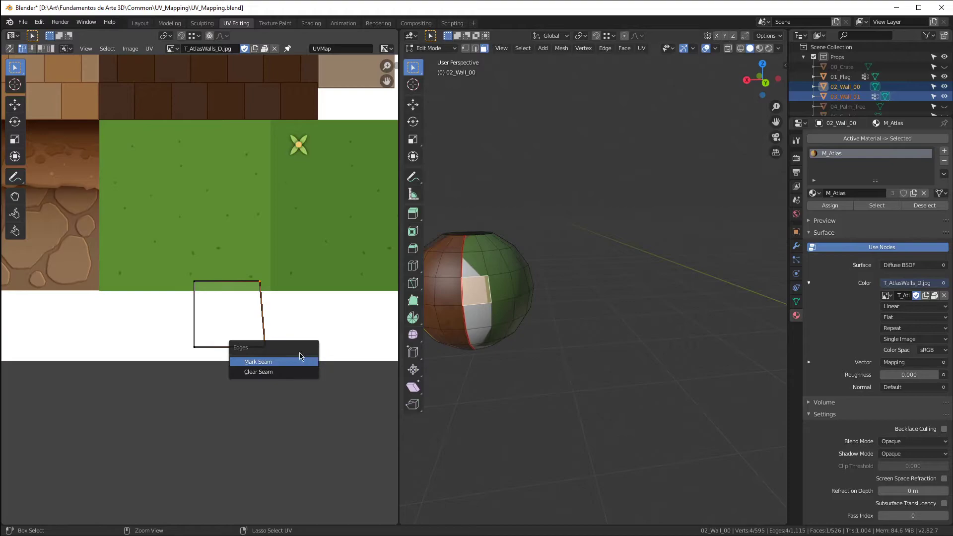
{"action": "key", "text": "Escape"}
{"action": "key", "text": "s"}
{"action": "key", "text": "x"}
{"action": "key", "text": "0"}
{"action": "key", "text": "Return"}
Step: Turn UV sync selection back on and select the tower sphere's whole linked mesh with the straightened quad kept active
{"action": "scroll", "coordinate": [236, 306], "scroll_direction": "down", "scroll_amount": 1}
{"action": "scroll", "coordinate": [235, 306], "scroll_direction": "down", "scroll_amount": 1}
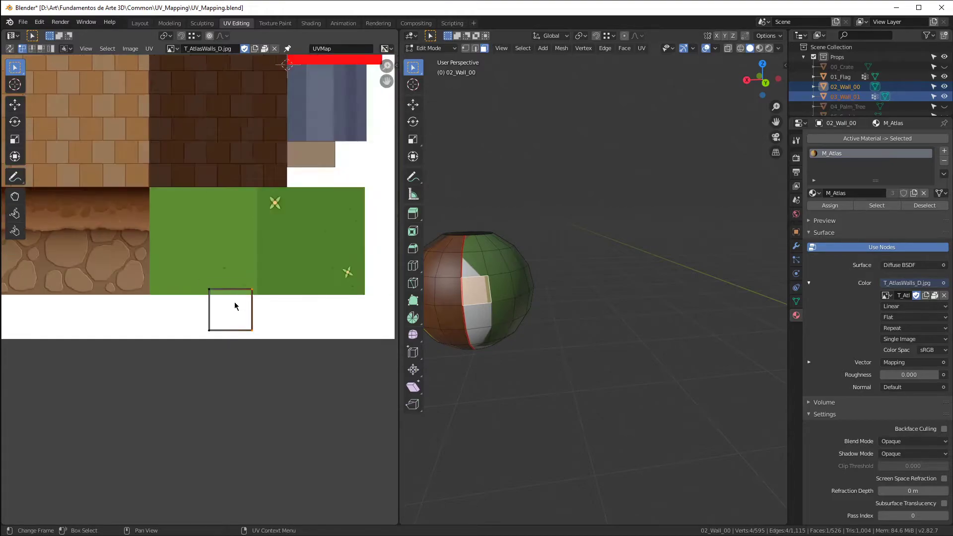
{"action": "left_click_drag", "start_coordinate": [192, 274], "coordinate": [267, 363]}
{"action": "key", "text": "ctrl+z"}
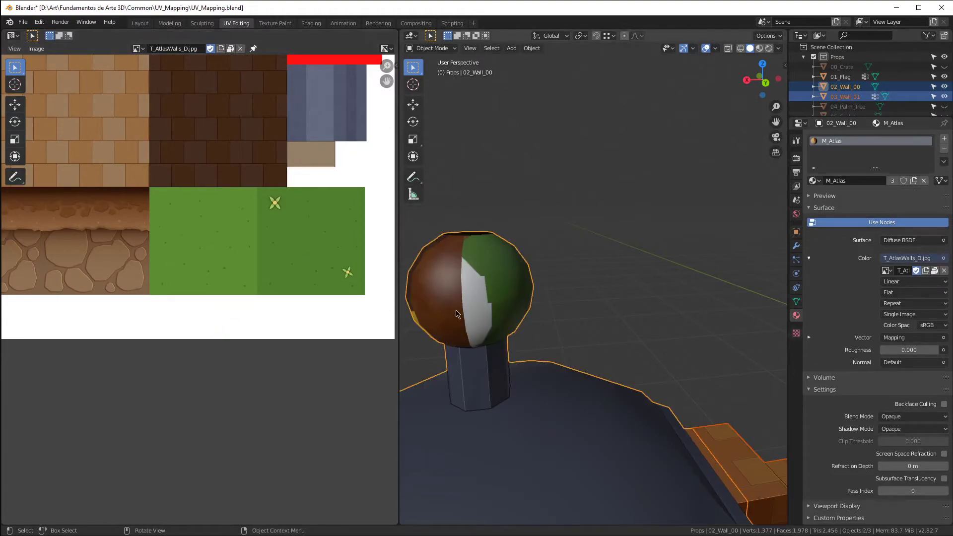
{"action": "key", "text": "ctrl+shift+z"}
{"action": "left_click", "coordinate": [9, 49]}
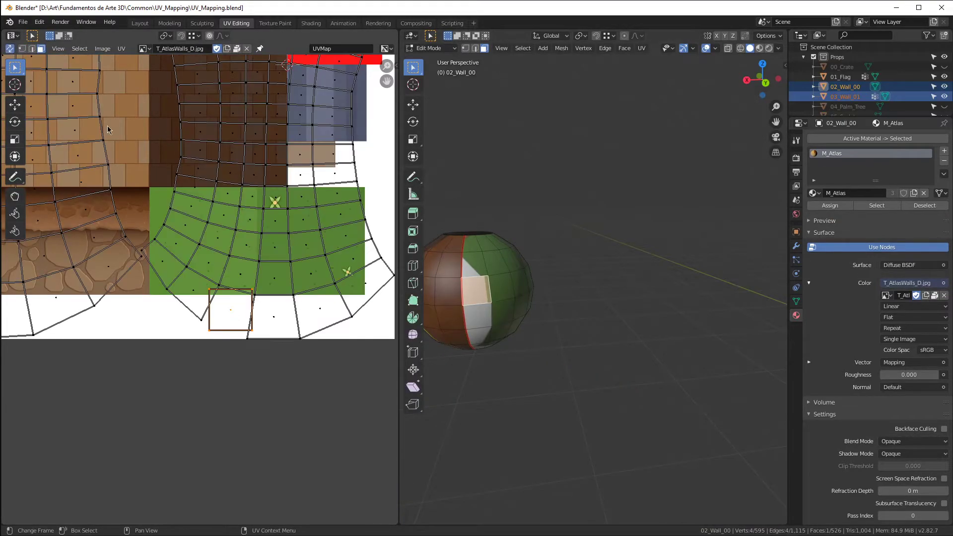
{"action": "key", "text": "l"}
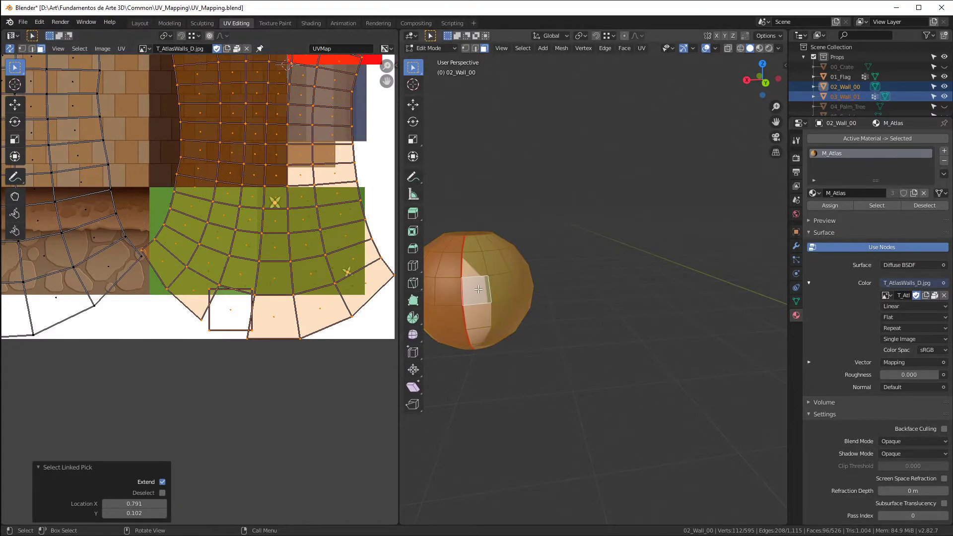
Step: Unwrap the tower's sphere with Follow Active Quads using the Length Average edge length mode
{"action": "key", "text": "u"}
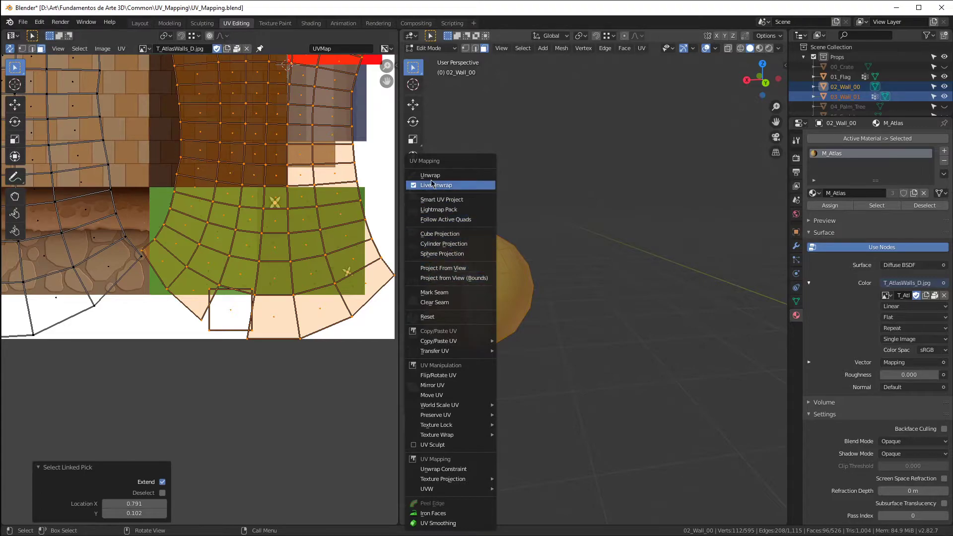
{"action": "left_click", "coordinate": [453, 220]}
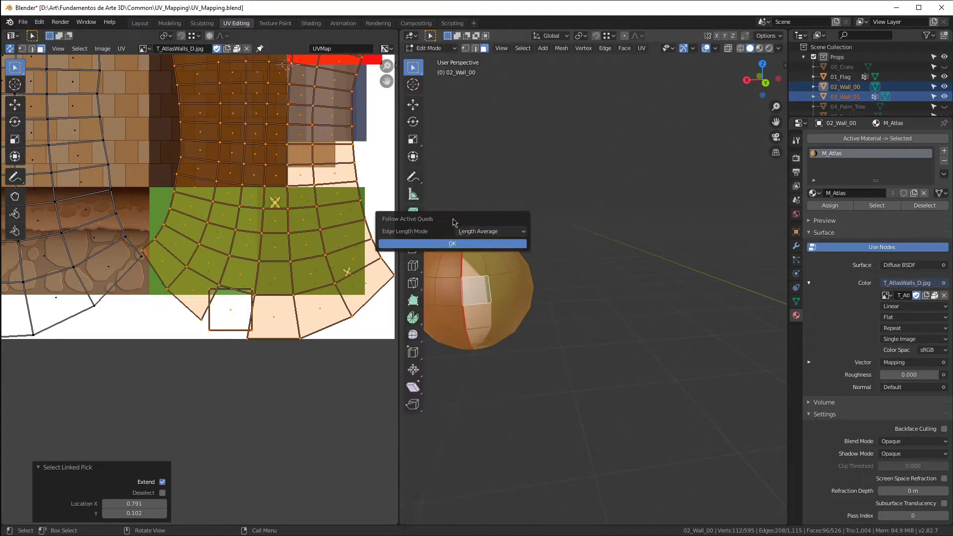
{"action": "left_click", "coordinate": [467, 247]}
{"action": "scroll", "coordinate": [223, 314], "scroll_direction": "down", "scroll_amount": 6}
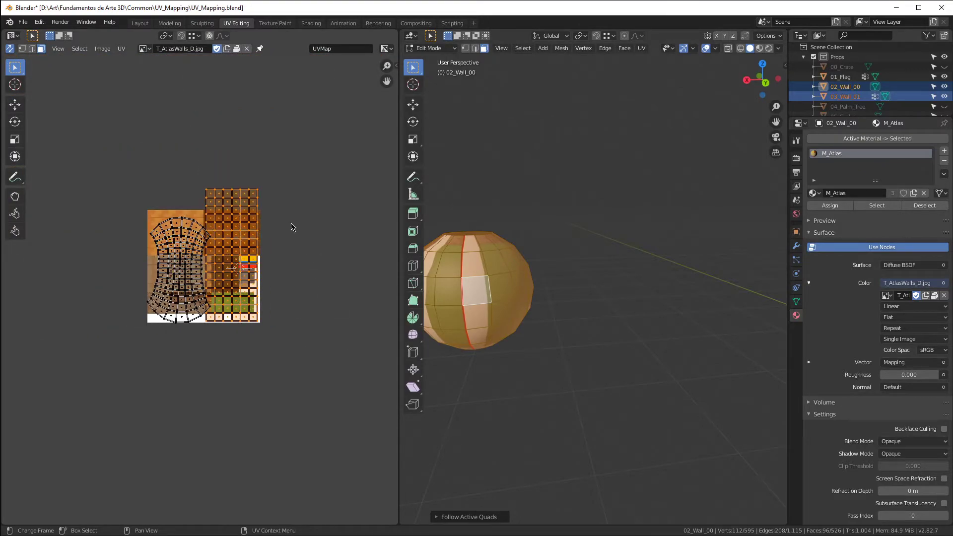
Step: Move the sphere's UV grid above the atlas by 0.0573 m along X and 1.1 m along Y, and rotate it 90°
{"action": "key", "text": "g"}
{"action": "left_click", "coordinate": [305, 113]}
{"action": "type", "text": "r"}
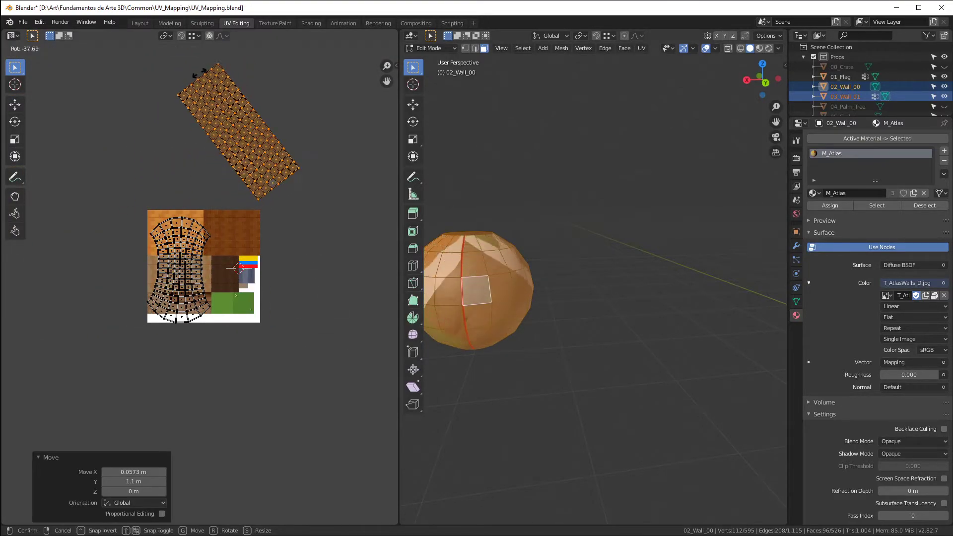
{"action": "type", "text": "90"}
{"action": "key", "text": "Return"}
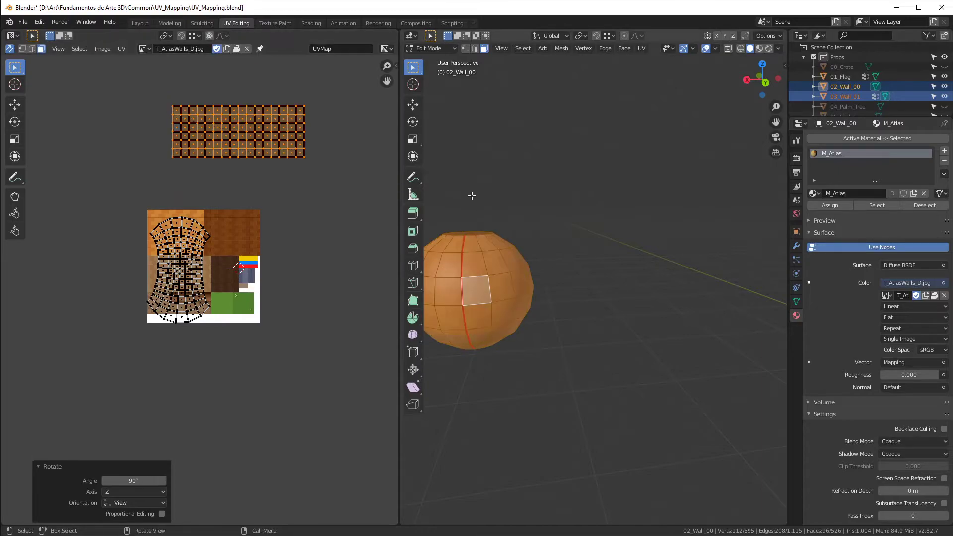
Step: Select the edge loop around the opening at the top of the tower's sphere
{"action": "key", "text": "KP_Decimal"}
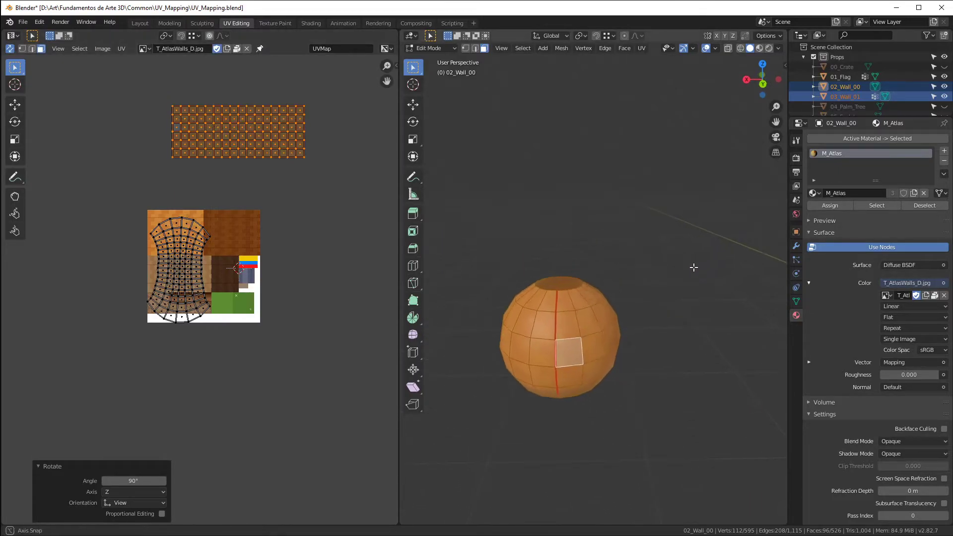
{"action": "scroll", "coordinate": [570, 306], "scroll_direction": "up", "scroll_amount": 4}
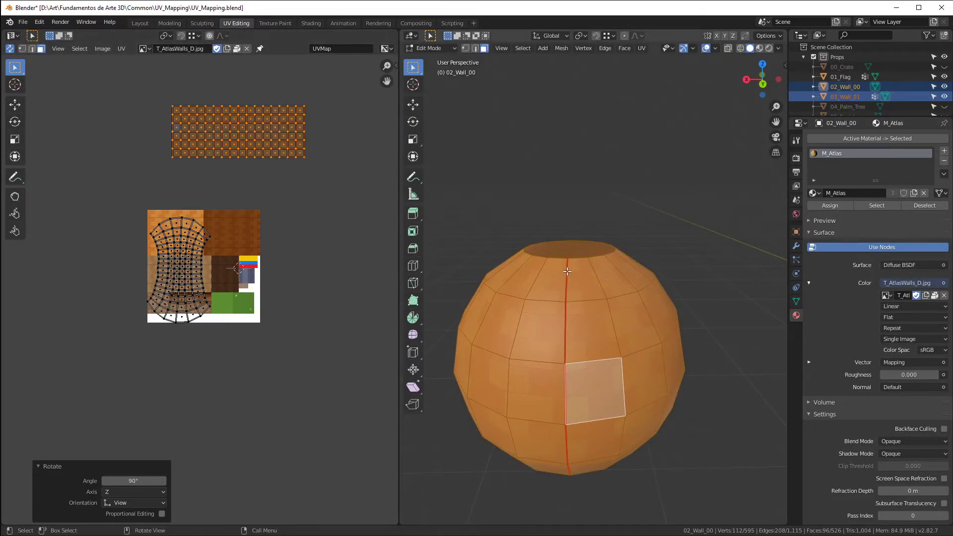
{"action": "key", "text": "2"}
{"action": "key", "text": "a"}
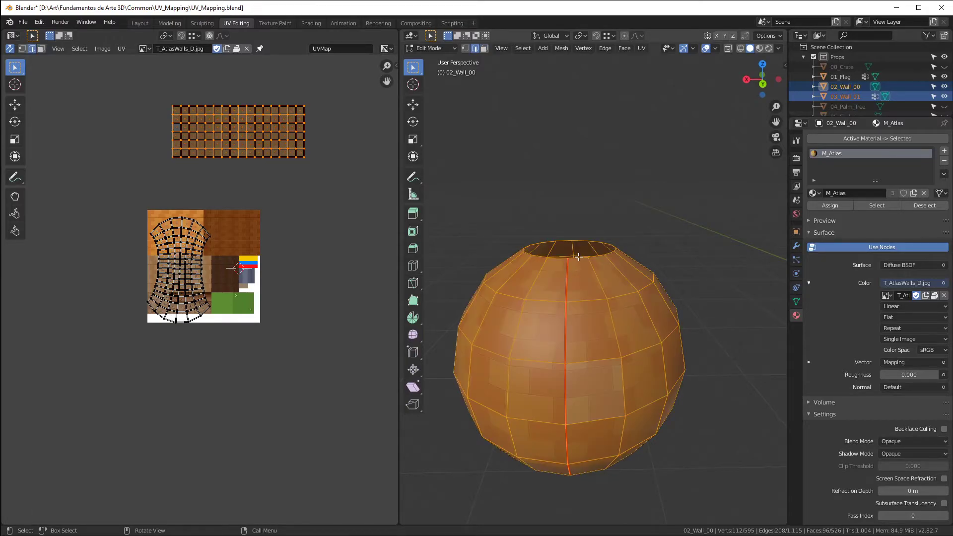
{"action": "left_click", "coordinate": [579, 256]}
{"action": "middle_click_drag", "start_coordinate": [606, 252], "coordinate": [601, 347]}
{"action": "scroll", "coordinate": [597, 407], "scroll_direction": "up", "scroll_amount": 2}
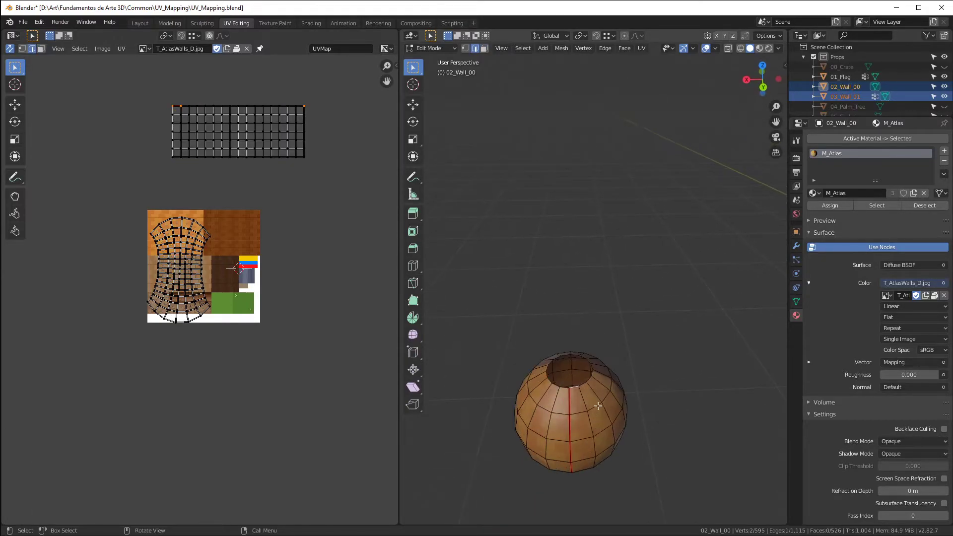
{"action": "left_click", "coordinate": [585, 383], "text": "alt"}
{"action": "scroll", "coordinate": [581, 383], "scroll_direction": "up", "scroll_amount": 3}
{"action": "scroll", "coordinate": [586, 375], "scroll_direction": "down", "scroll_amount": 2}
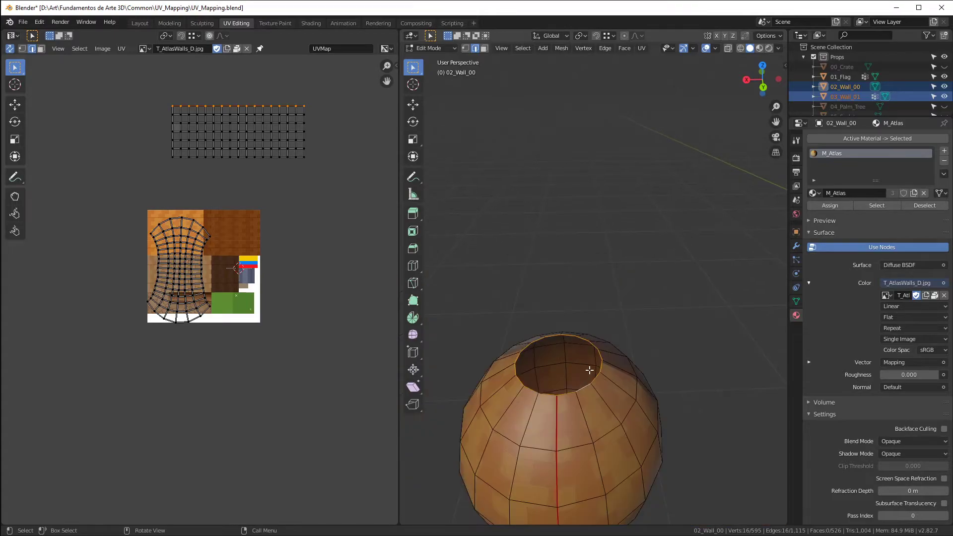
Step: Extrude the opening's edge loop, scale it inward and merge its vertices at the center to close the sphere's top
{"action": "scroll", "coordinate": [579, 349], "scroll_direction": "down", "scroll_amount": 5}
{"action": "key", "text": "e"}
{"action": "key", "text": "z"}
{"action": "key", "text": "x"}
{"action": "key", "text": "s"}
{"action": "left_click", "coordinate": [578, 354]}
{"action": "scroll", "coordinate": [574, 354], "scroll_direction": "up", "scroll_amount": 5}
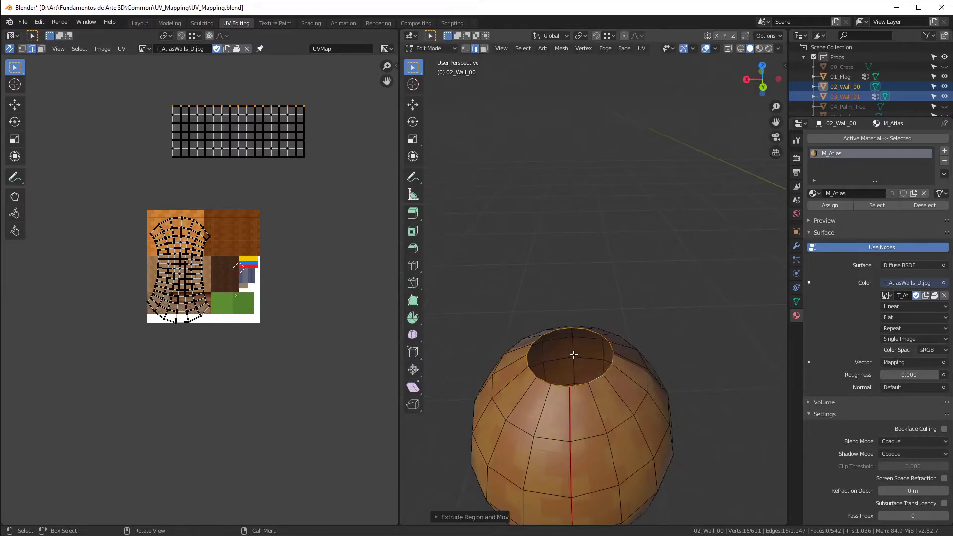
{"action": "key", "text": "s"}
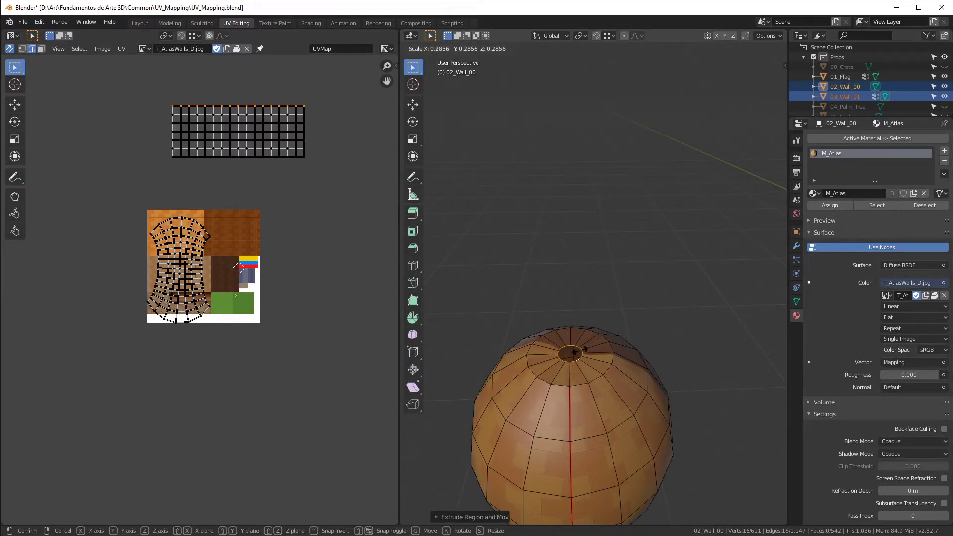
{"action": "left_click", "coordinate": [580, 351]}
{"action": "key", "text": "m"}
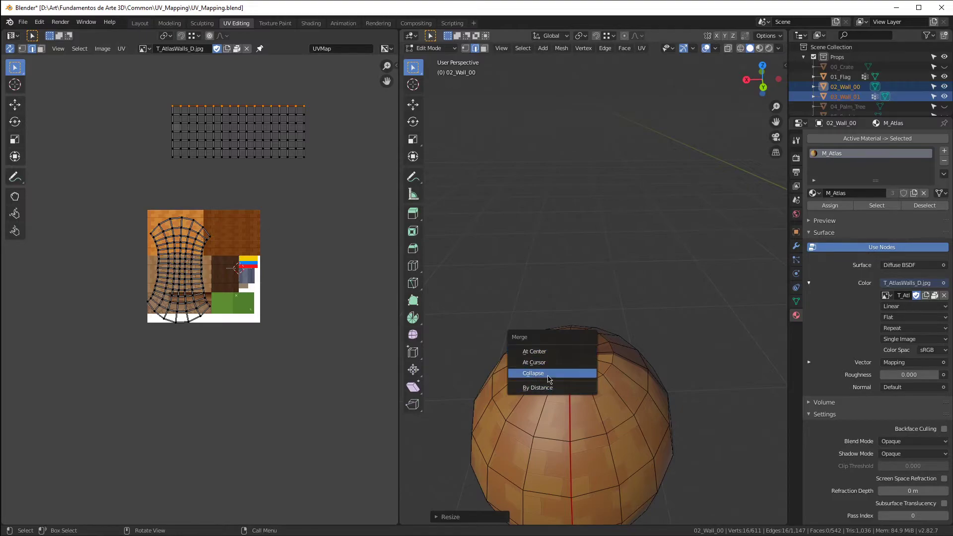
{"action": "left_click", "coordinate": [553, 352]}
Step: Raise the merged pole vertex at the top of the tower's sphere about 0.0048 m along Z to round its cap
{"action": "key", "text": "1"}
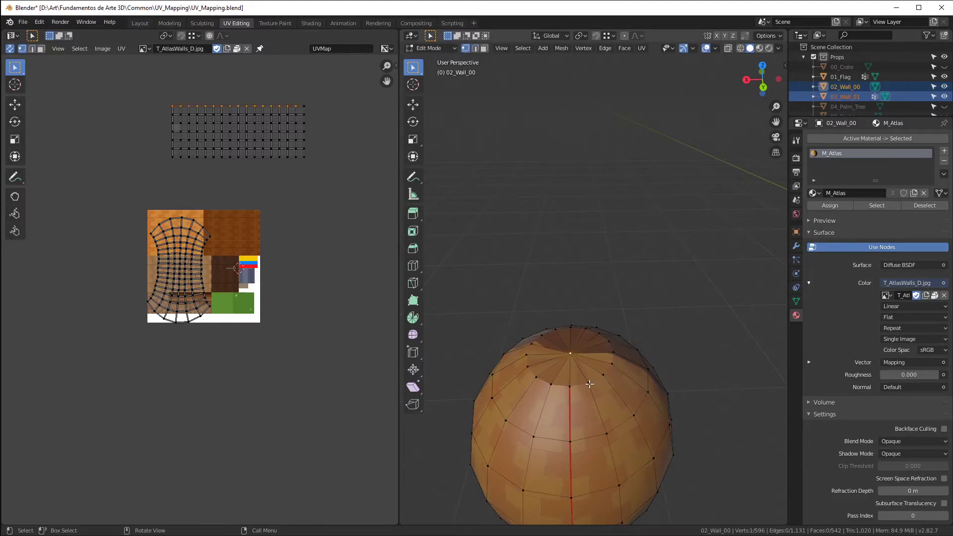
{"action": "key", "text": "KP_1"}
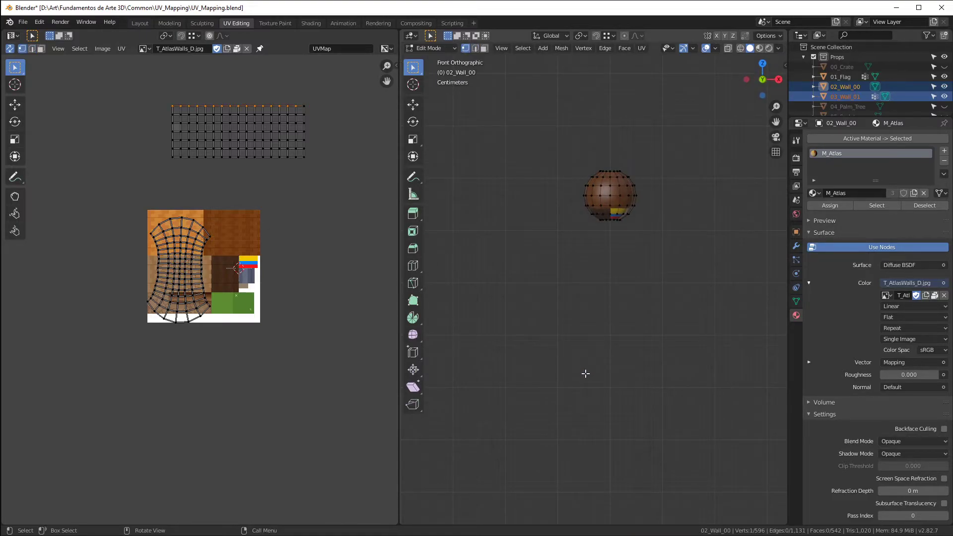
{"action": "scroll", "coordinate": [586, 373], "scroll_direction": "down", "scroll_amount": 3}
{"action": "key", "text": "ctrl+KP_Add"}
{"action": "key", "text": "ctrl+KP_Add"}
{"action": "key", "text": "ctrl+KP_Add"}
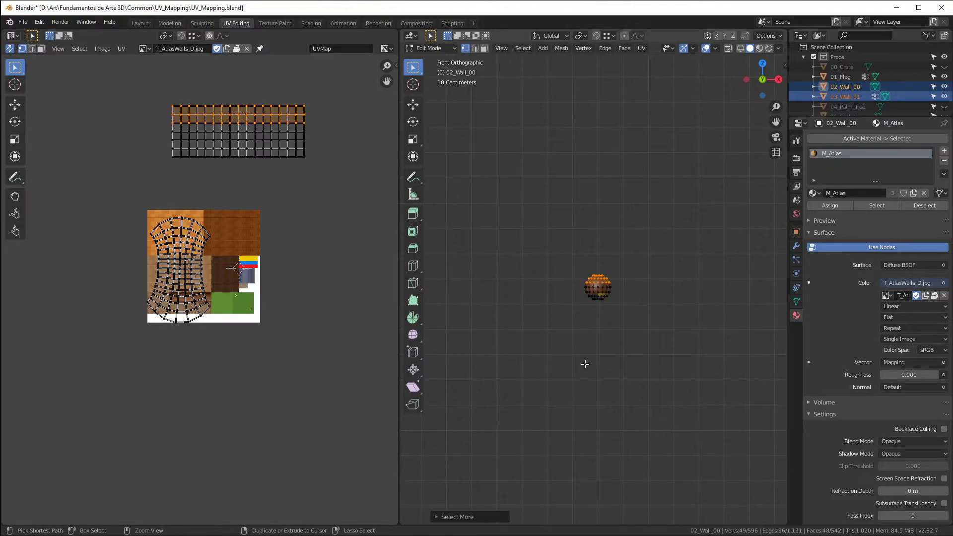
{"action": "key", "text": "KP_Decimal"}
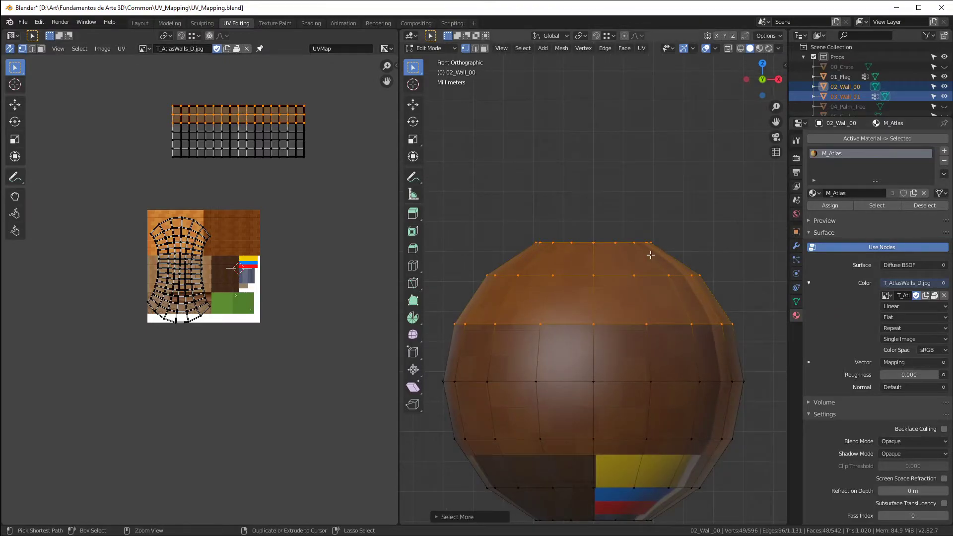
{"action": "key", "text": "ctrl+KP_Subtract"}
{"action": "key", "text": "ctrl+KP_Subtract"}
{"action": "key", "text": "ctrl+KP_Subtract"}
{"action": "key", "text": "g"}
{"action": "key", "text": "z"}
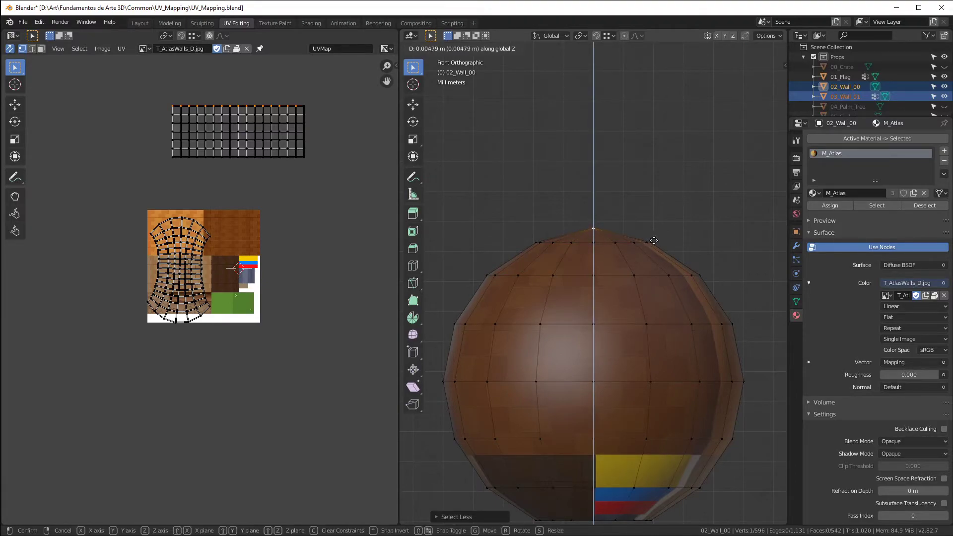
{"action": "left_click", "coordinate": [654, 241]}
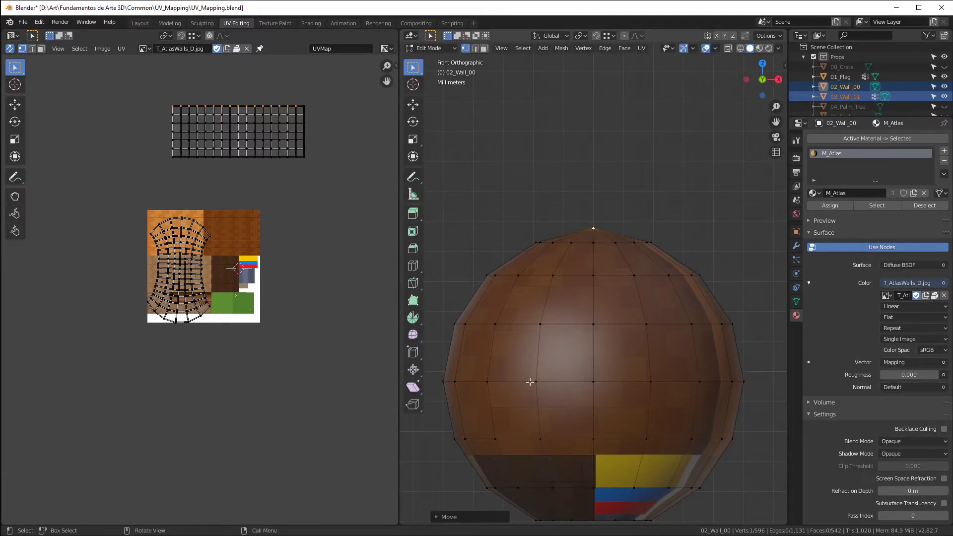
Step: Move the cap's top row of UV vertices up 0.0722 m along Y above the tower sphere's UV grid
{"action": "scroll", "coordinate": [235, 99], "scroll_direction": "up", "scroll_amount": 5}
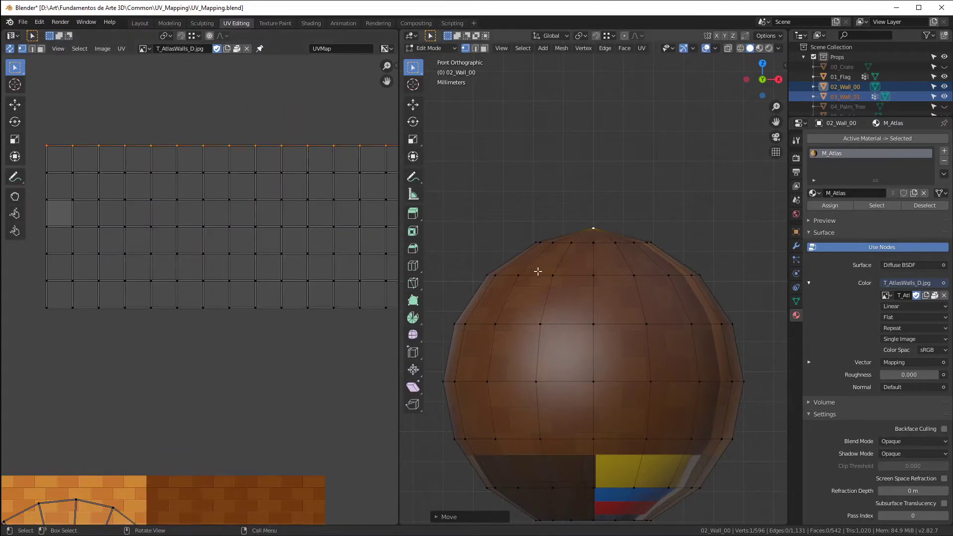
{"action": "key", "text": "ctrl+l"}
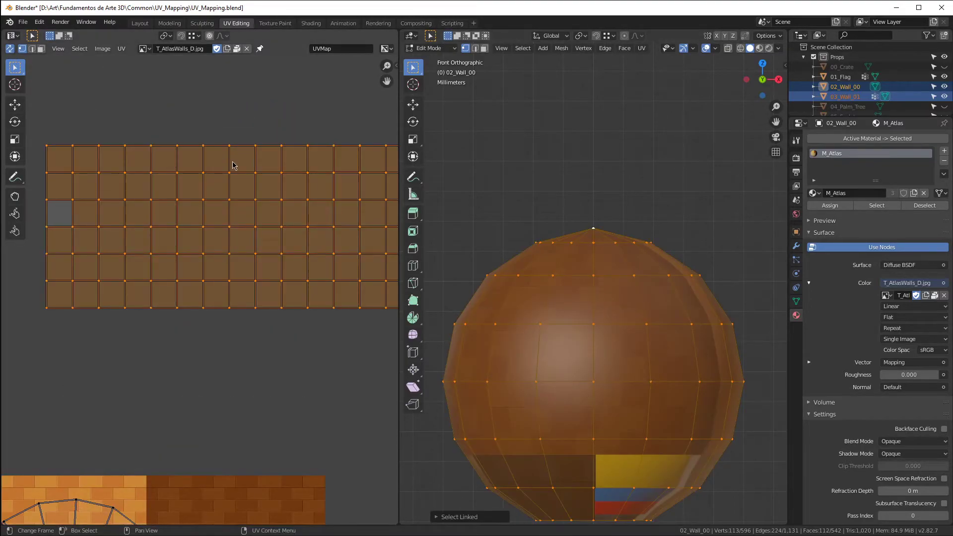
{"action": "left_click", "coordinate": [201, 143]}
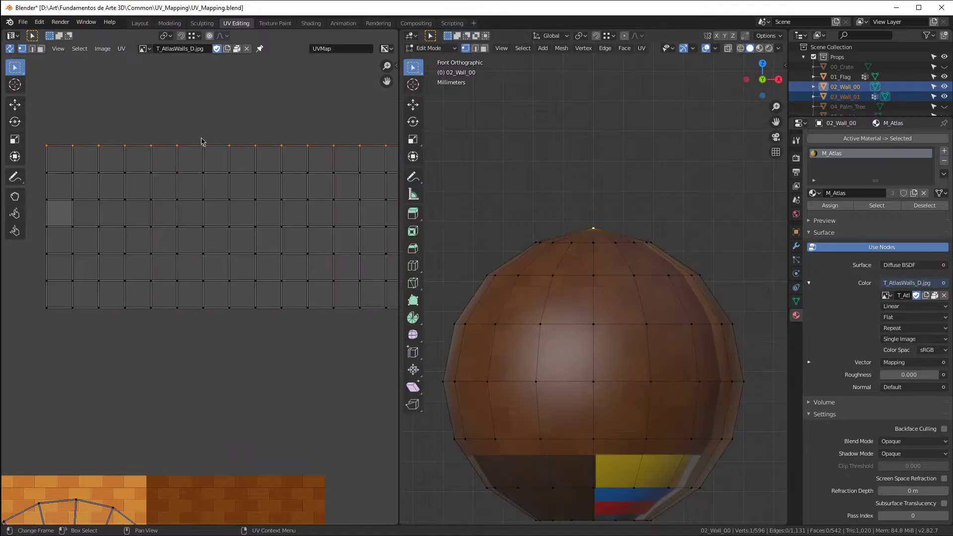
{"action": "key", "text": "g"}
{"action": "key", "text": "y"}
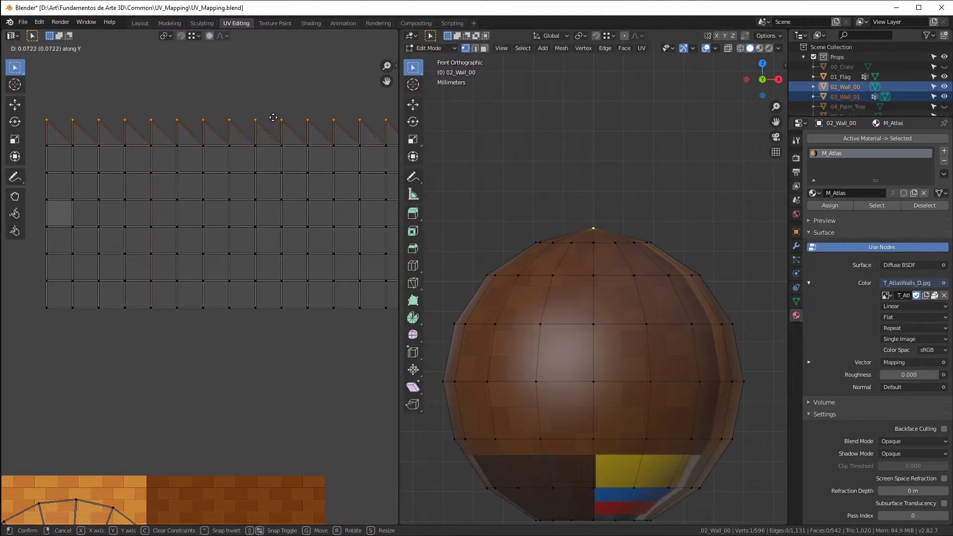
{"action": "left_click", "coordinate": [274, 119]}
Step: Select the edge loop around the opening at the top of the 03_Wall_01 sphere
{"action": "scroll", "coordinate": [199, 134], "scroll_direction": "down", "scroll_amount": 2}
{"action": "middle_click_drag", "start_coordinate": [402, 140], "coordinate": [585, 283]}
{"action": "middle_click_drag", "start_coordinate": [584, 242], "coordinate": [621, 371]}
{"action": "scroll", "coordinate": [608, 380], "scroll_direction": "down", "scroll_amount": 4}
{"action": "middle_click_drag", "start_coordinate": [559, 379], "coordinate": [586, 318]}
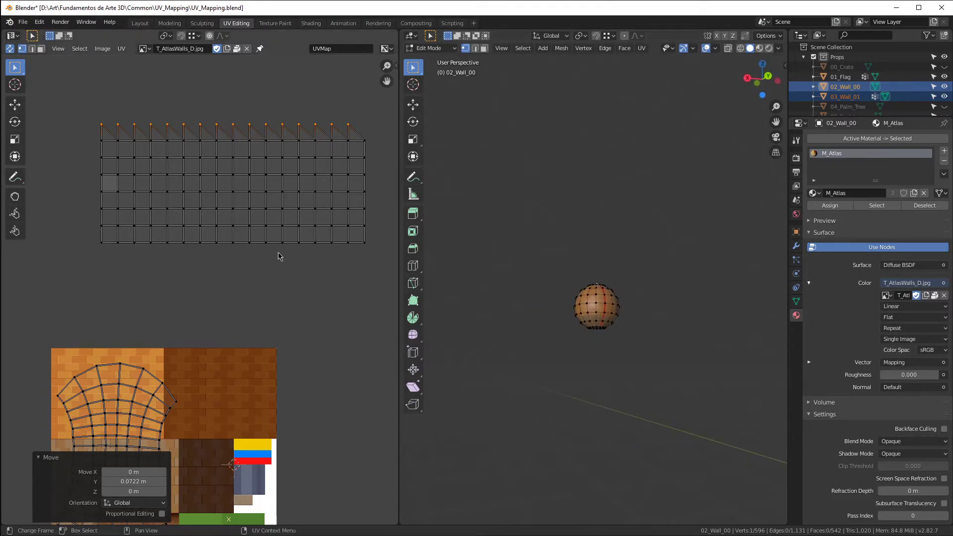
{"action": "scroll", "coordinate": [278, 327], "scroll_direction": "down", "scroll_amount": 8}
{"action": "scroll", "coordinate": [513, 304], "scroll_direction": "down", "scroll_amount": 5}
{"action": "scroll", "coordinate": [689, 318], "scroll_direction": "up", "scroll_amount": 8}
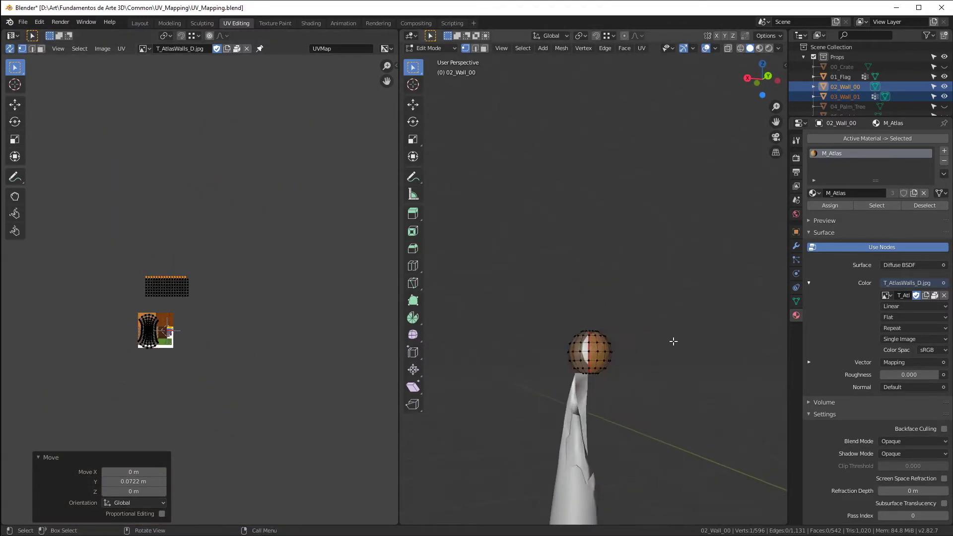
{"action": "left_click", "coordinate": [590, 340]}
{"action": "middle_click_drag", "start_coordinate": [590, 341], "coordinate": [614, 193]}
{"action": "left_click", "coordinate": [612, 192], "text": "alt"}
{"action": "scroll", "coordinate": [613, 192], "scroll_direction": "up", "scroll_amount": 6}
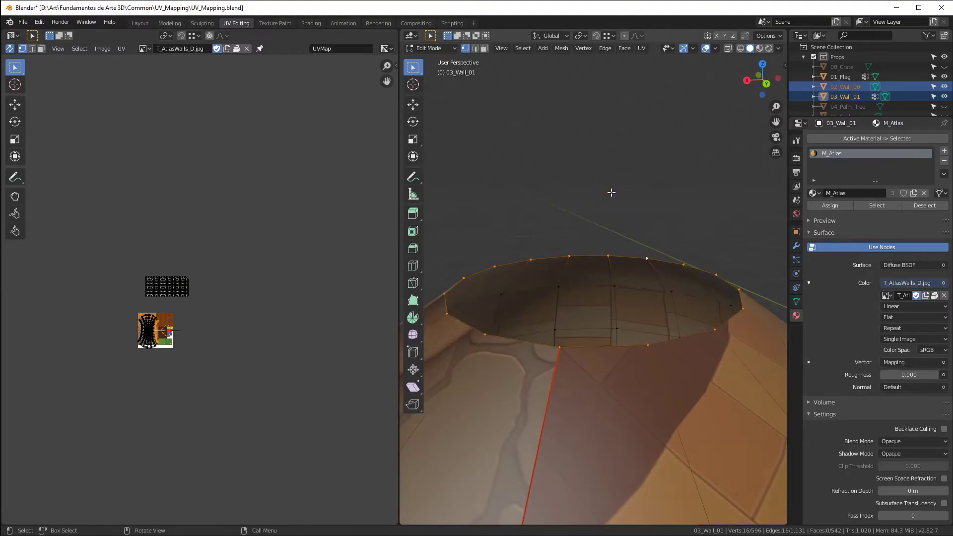
{"action": "scroll", "coordinate": [587, 273], "scroll_direction": "down", "scroll_amount": 4}
Step: Select a middle face beside the seam of the 03_Wall_01 sphere, disable UV sync selection and rotate the face's UVs by -14.2°
{"action": "key", "text": "3"}
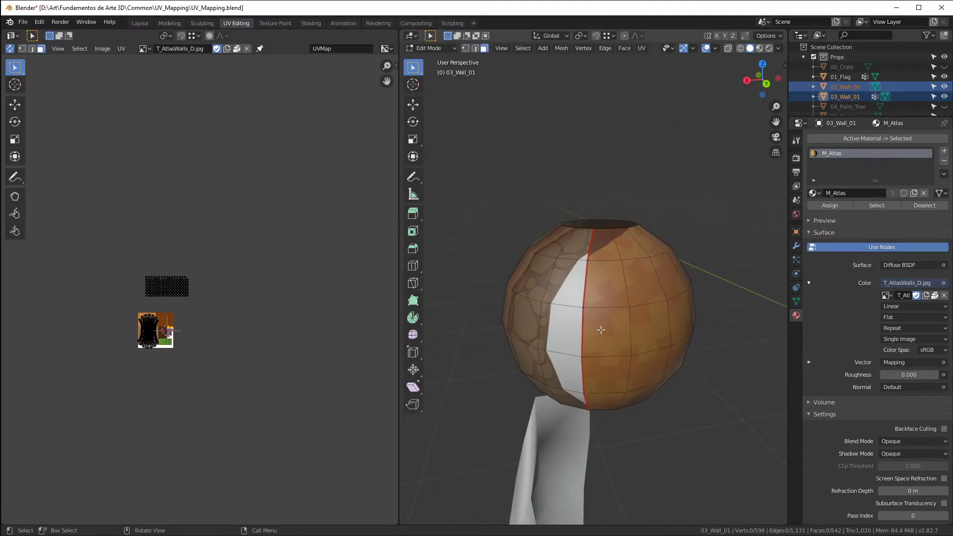
{"action": "left_click", "coordinate": [604, 330]}
{"action": "left_click", "coordinate": [10, 48]}
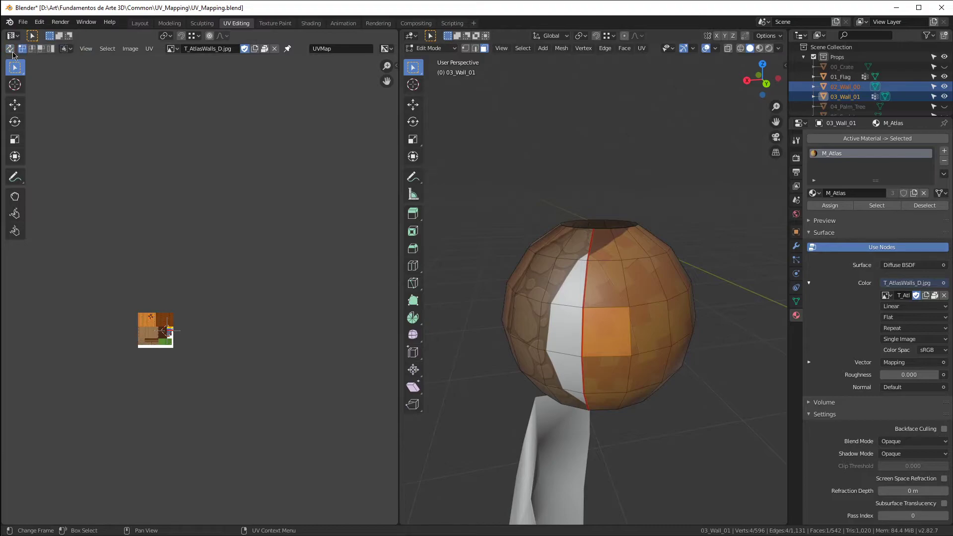
{"action": "scroll", "coordinate": [106, 329], "scroll_direction": "up", "scroll_amount": 8}
{"action": "scroll", "coordinate": [327, 341], "scroll_direction": "down", "scroll_amount": 3}
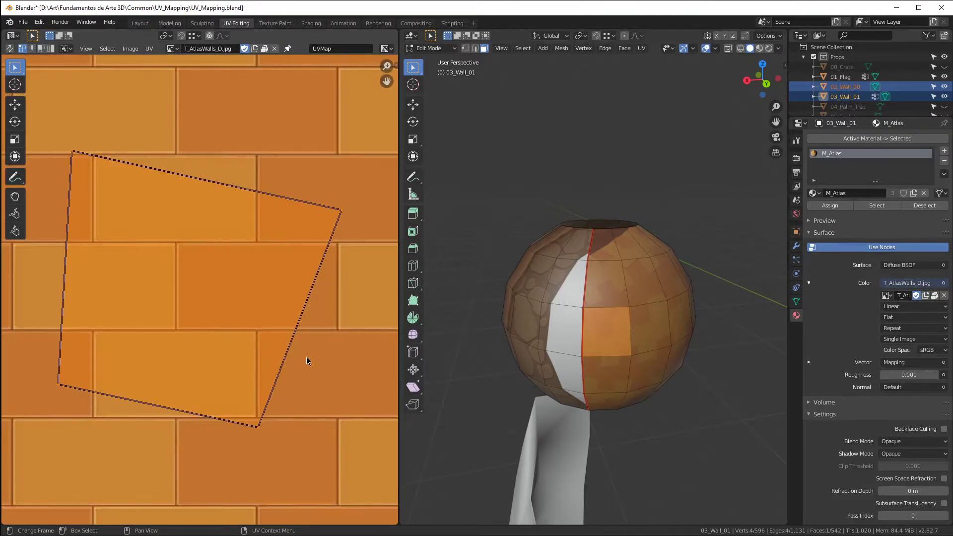
{"action": "key", "text": "r"}
{"action": "left_click", "coordinate": [287, 238]}
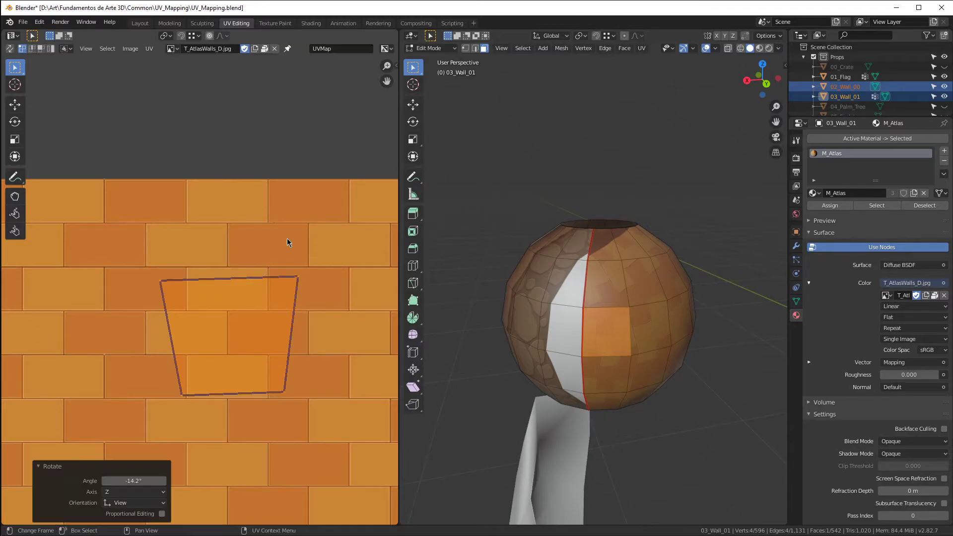
Step: Straighten the face's UVs into a rectangle, aligning the horizontal edges with Align Y and the vertical edges with Align X
{"action": "left_click", "coordinate": [135, 266]}
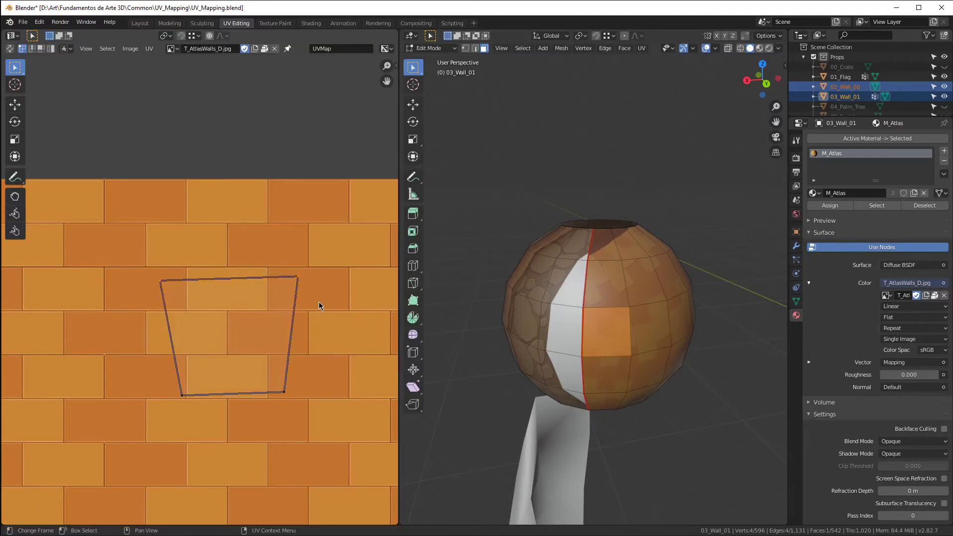
{"action": "key", "text": "q"}
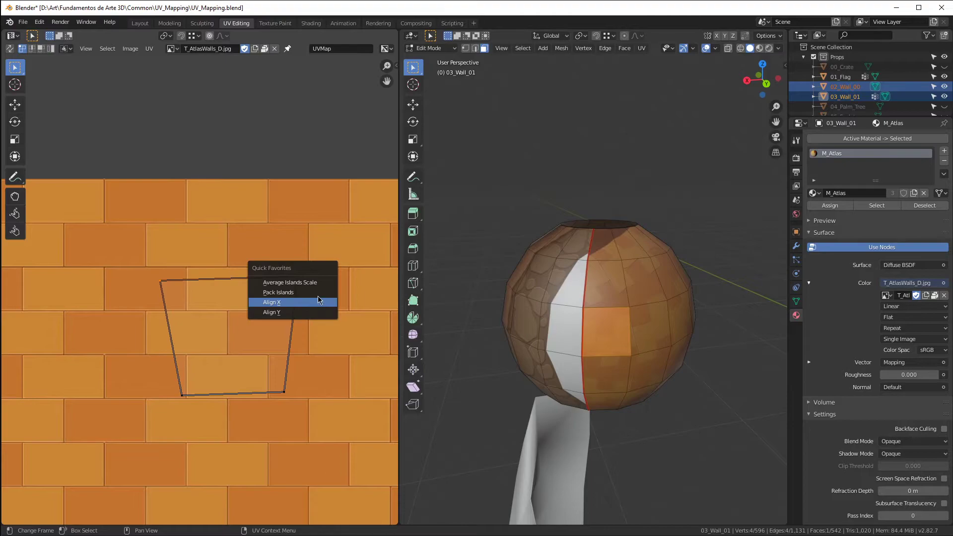
{"action": "left_click", "coordinate": [272, 312]}
{"action": "left_click_drag", "start_coordinate": [324, 415], "coordinate": [321, 407]}
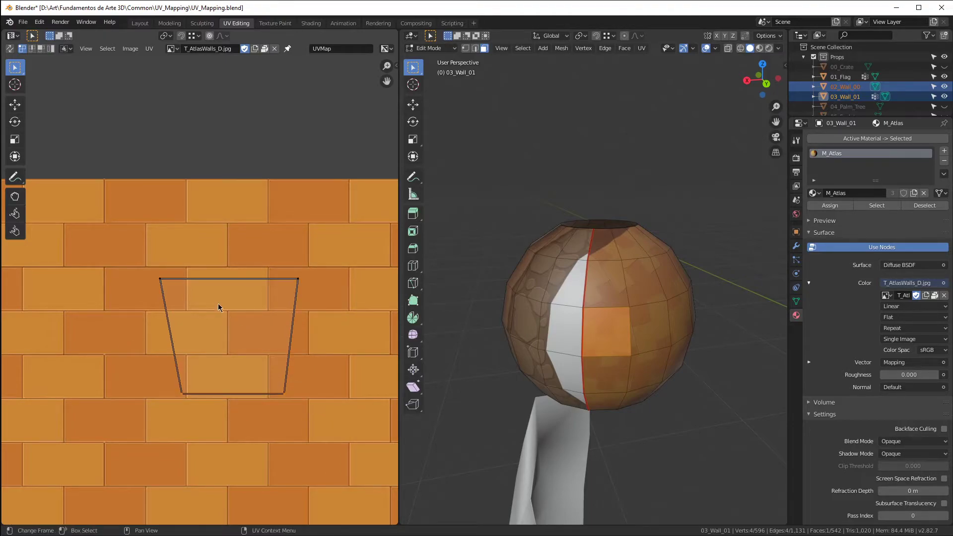
{"action": "key", "text": "q"}
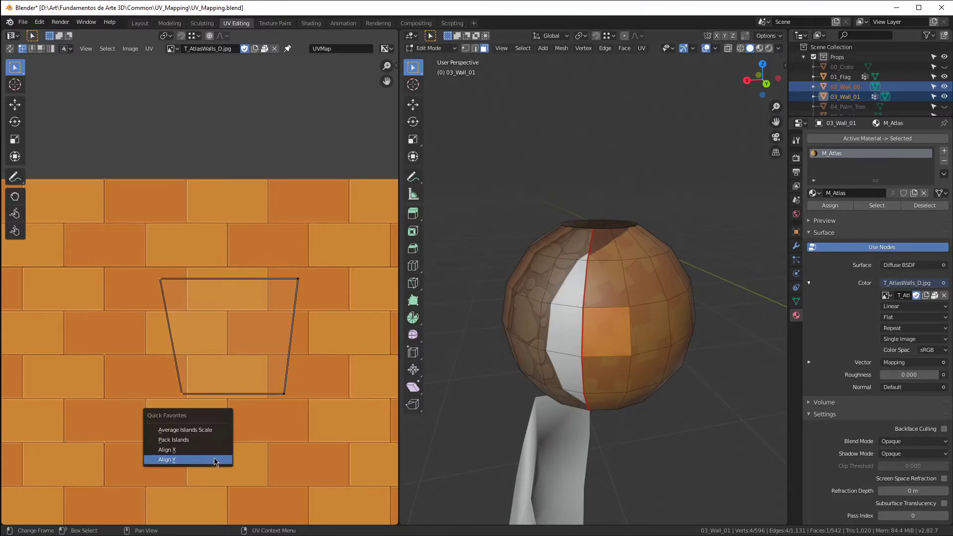
{"action": "left_click", "coordinate": [201, 450]}
{"action": "left_click_drag", "start_coordinate": [287, 244], "coordinate": [276, 461]}
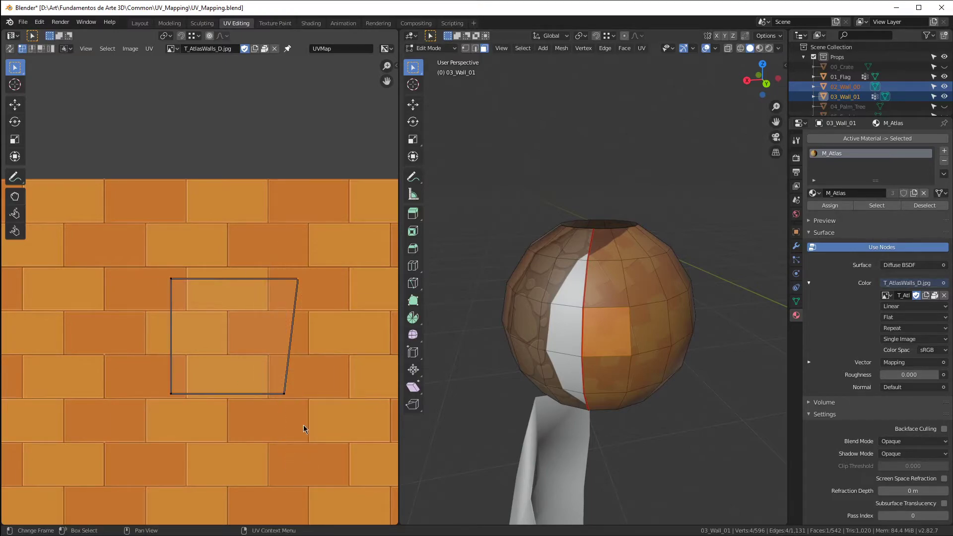
{"action": "key", "text": "q"}
{"action": "left_click", "coordinate": [335, 446]}
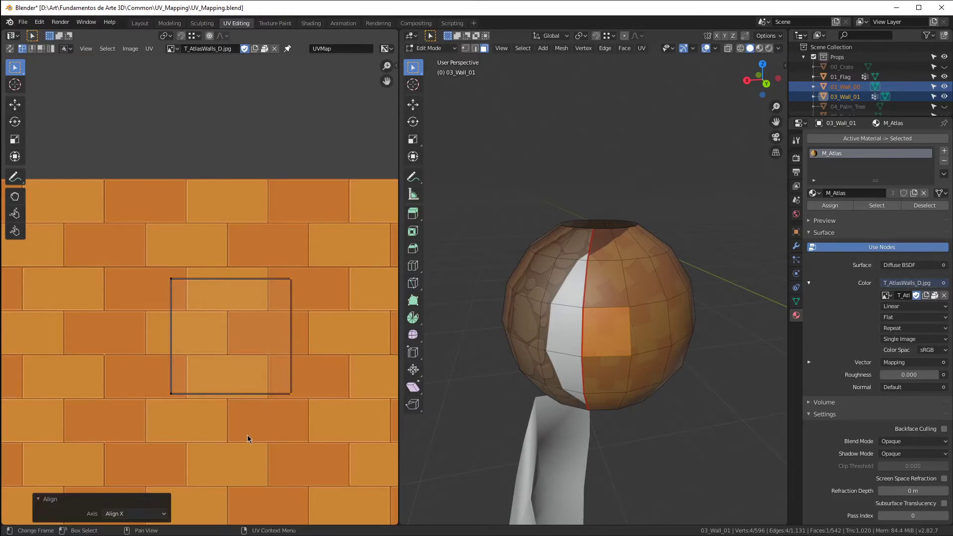
Step: Turn UV sync selection back on and select all linked faces of the sphere, keeping the straightened face active
{"action": "scroll", "coordinate": [207, 280], "scroll_direction": "down", "scroll_amount": 1}
{"action": "left_click", "coordinate": [9, 48]}
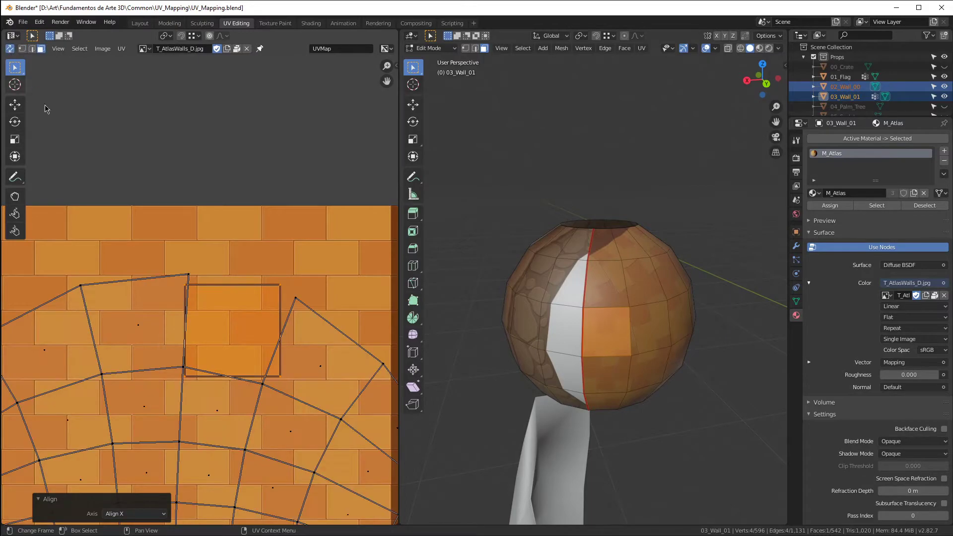
{"action": "key", "text": "ctrl+l"}
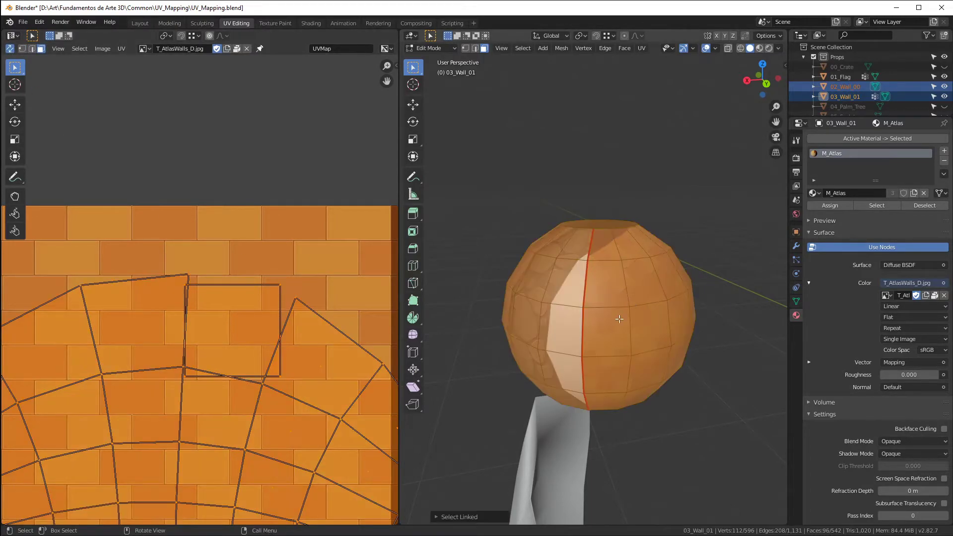
{"action": "left_click", "coordinate": [605, 331]}
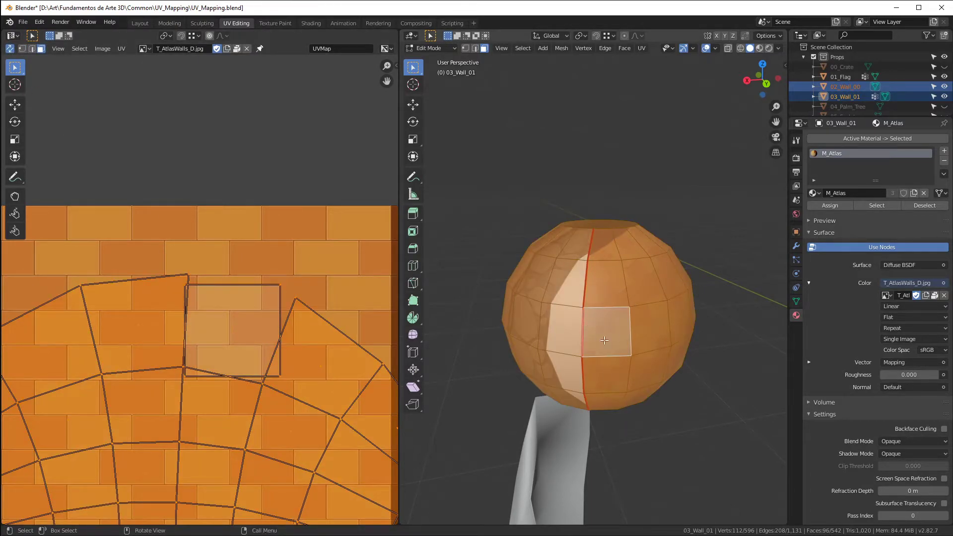
{"action": "left_click", "coordinate": [610, 324]}
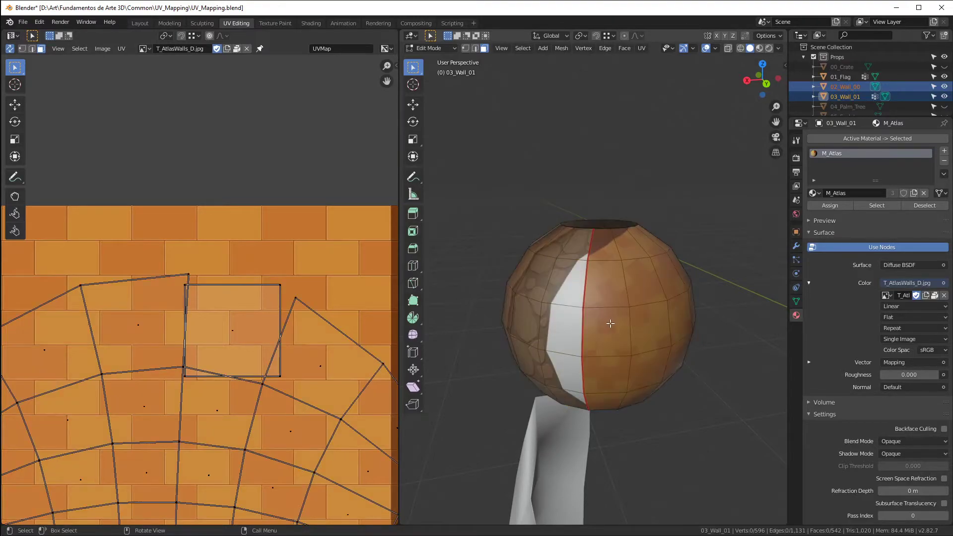
{"action": "key", "text": "ctrl+l"}
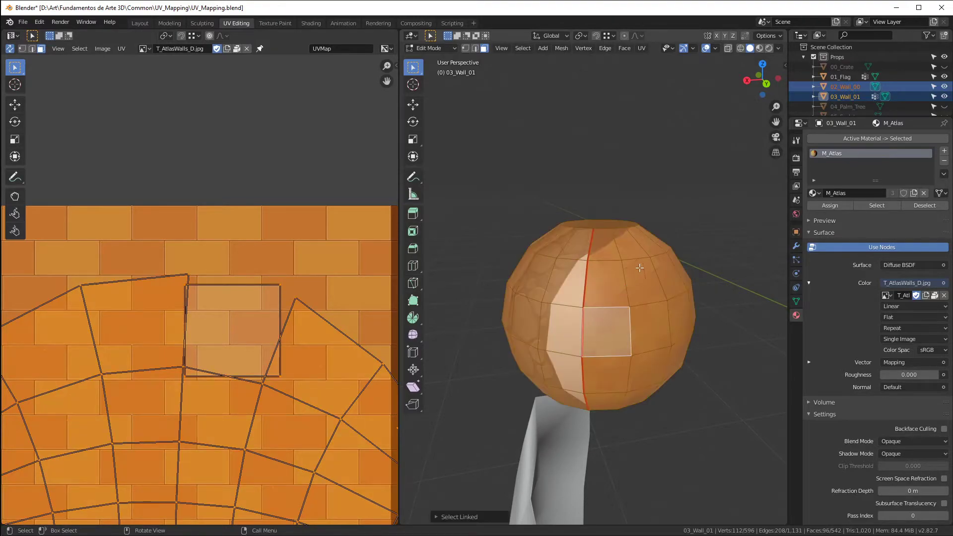
{"action": "scroll", "coordinate": [616, 307], "scroll_direction": "down", "scroll_amount": 5}
{"action": "scroll", "coordinate": [621, 318], "scroll_direction": "up", "scroll_amount": 5}
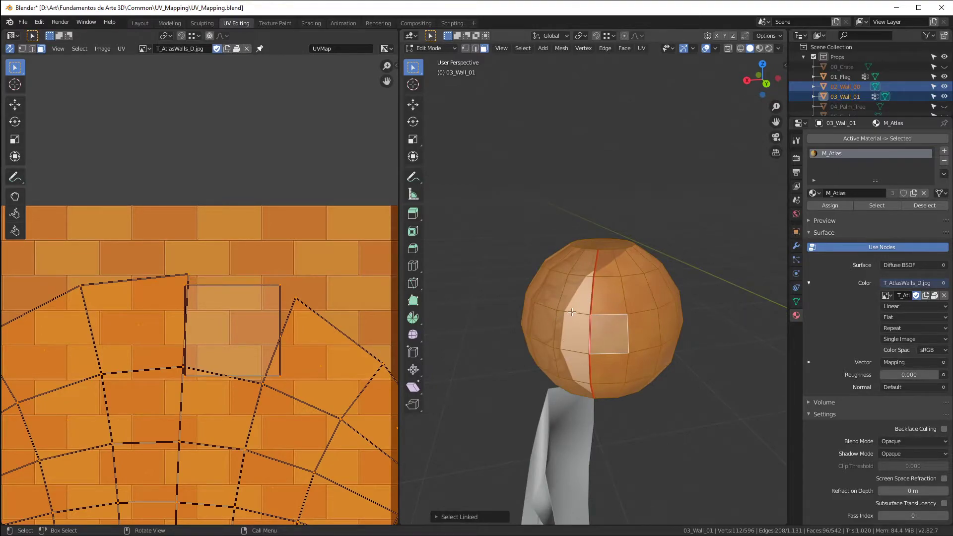
Step: Unwrap the 03_Wall_01 sphere with Follow Active Quads using the Length Average edge length mode
{"action": "key", "text": "u"}
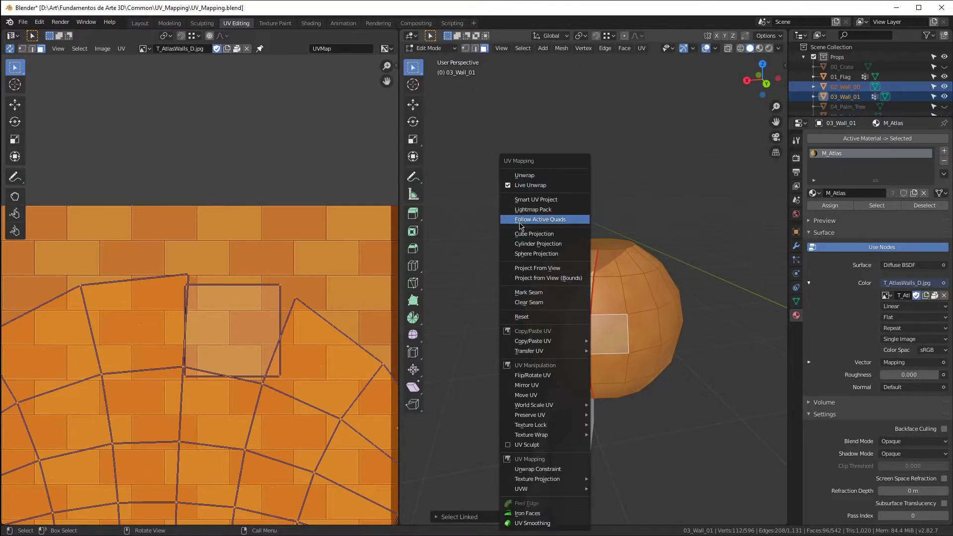
{"action": "left_click", "coordinate": [546, 220]}
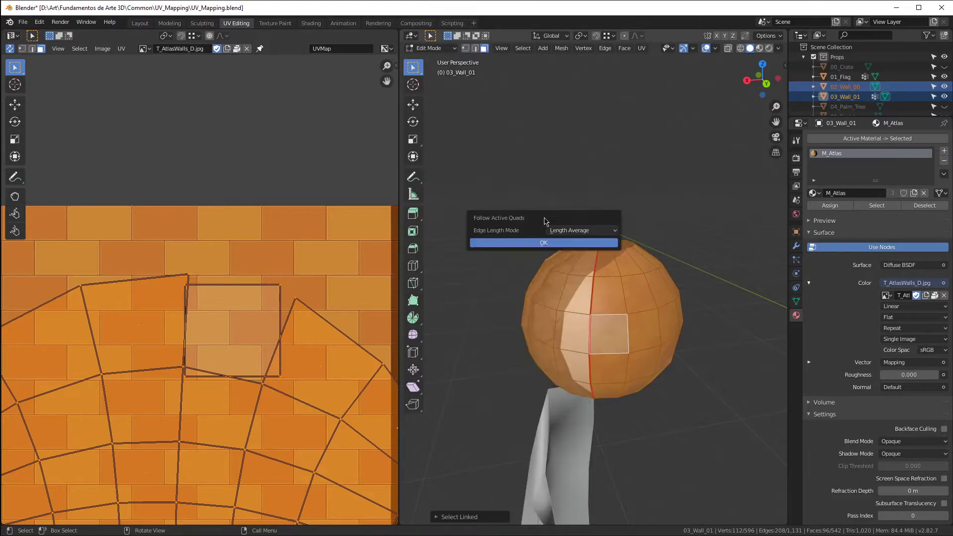
{"action": "left_click", "coordinate": [544, 243]}
Step: Move the sphere's UV grid off the atlas by -0.97 m along X and 1.15 m along Y, and rotate it 90° clockwise
{"action": "scroll", "coordinate": [176, 284], "scroll_direction": "down", "scroll_amount": 5}
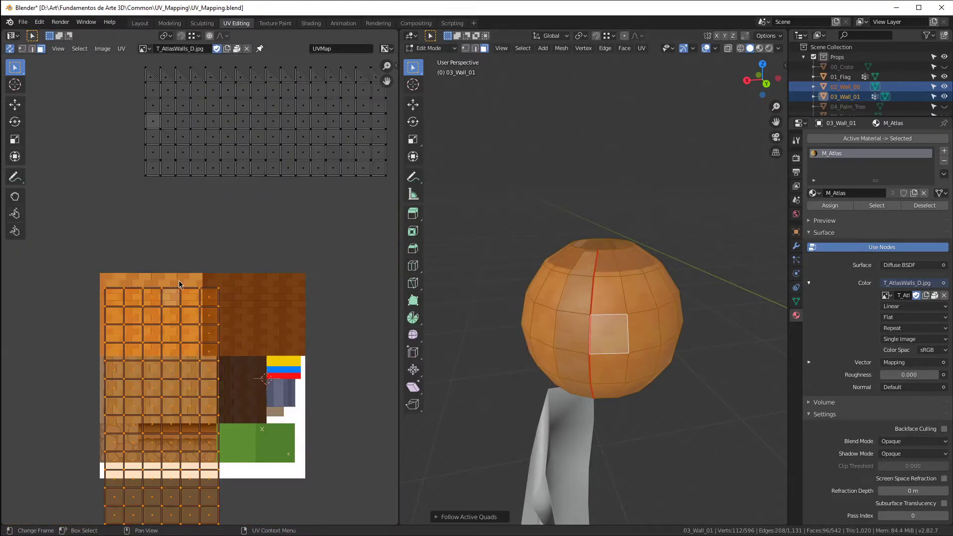
{"action": "scroll", "coordinate": [177, 370], "scroll_direction": "down", "scroll_amount": 3}
{"action": "key", "text": "g"}
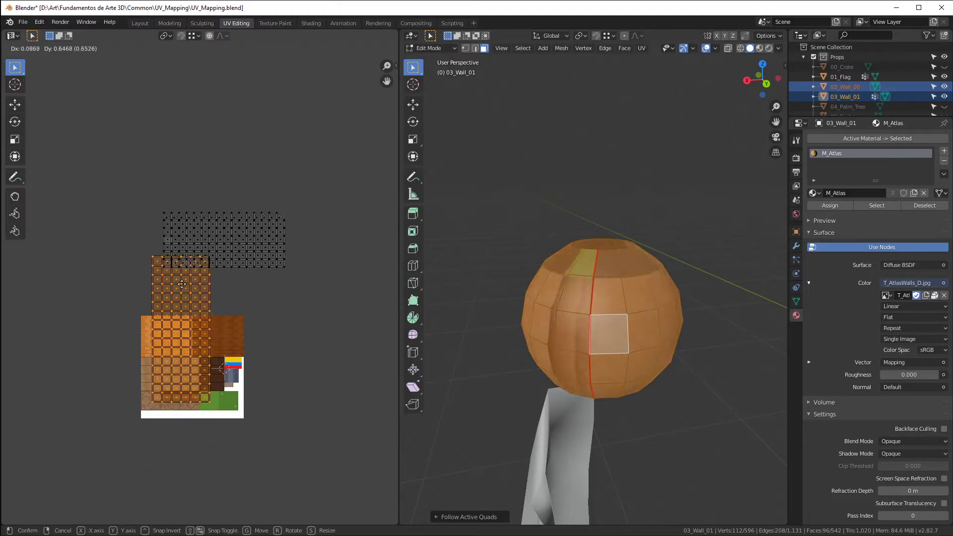
{"action": "left_click", "coordinate": [77, 254]}
{"action": "key", "text": "r"}
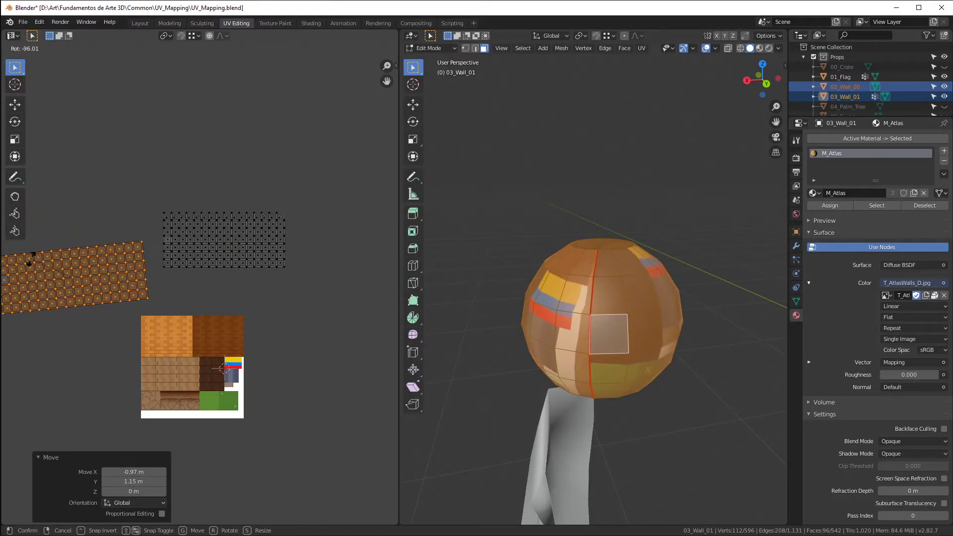
{"action": "left_click", "coordinate": [31, 263]}
Step: Select the edge loop bordering the top opening of the 03_Wall_01 sphere
{"action": "key", "text": "2"}
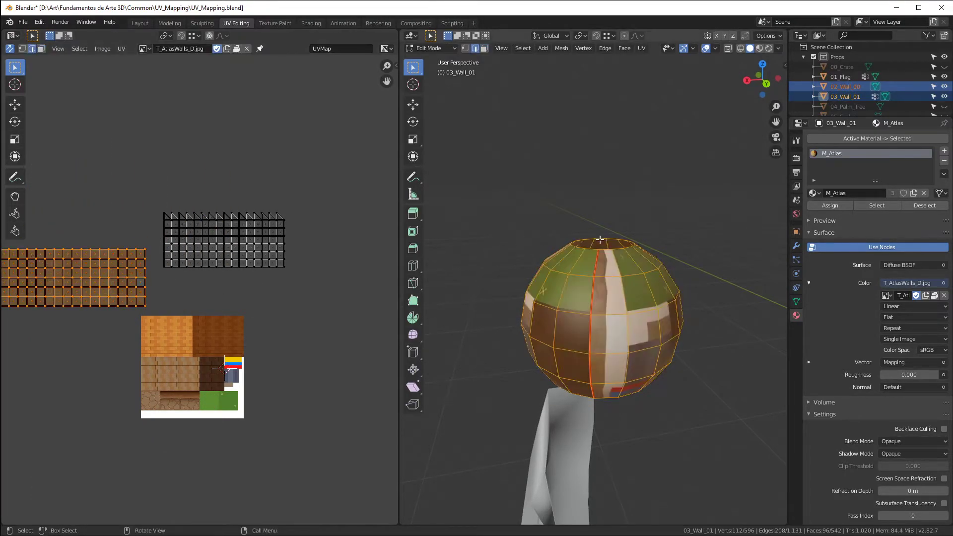
{"action": "left_click", "coordinate": [627, 283], "text": "alt"}
{"action": "middle_click_drag", "start_coordinate": [626, 283], "coordinate": [625, 267]}
{"action": "left_click", "coordinate": [623, 254], "text": "alt"}
{"action": "scroll", "coordinate": [623, 249], "scroll_direction": "up", "scroll_amount": 3}
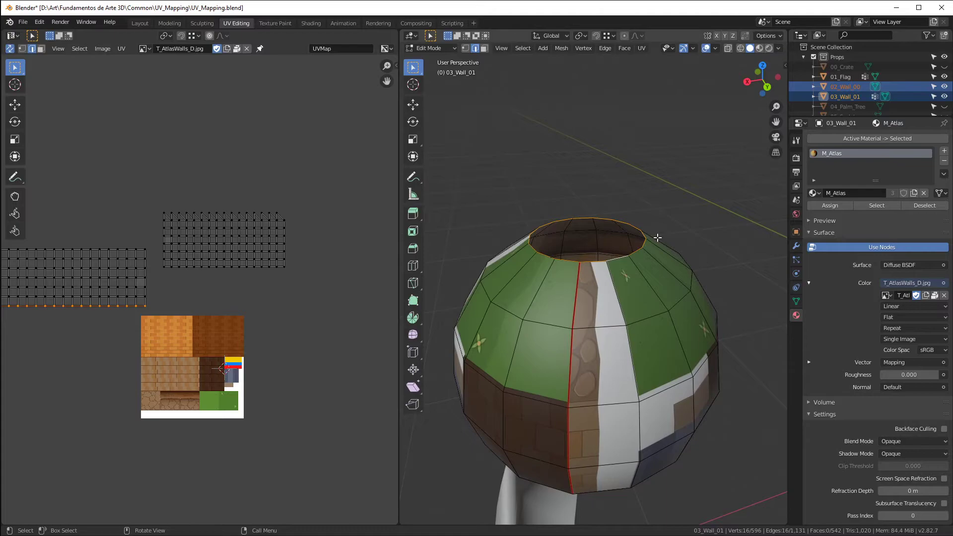
Step: Extrude the opening's edge loop and scale it to 0 so the new vertices meet at the center
{"action": "key", "text": "e"}
{"action": "key", "text": "s"}
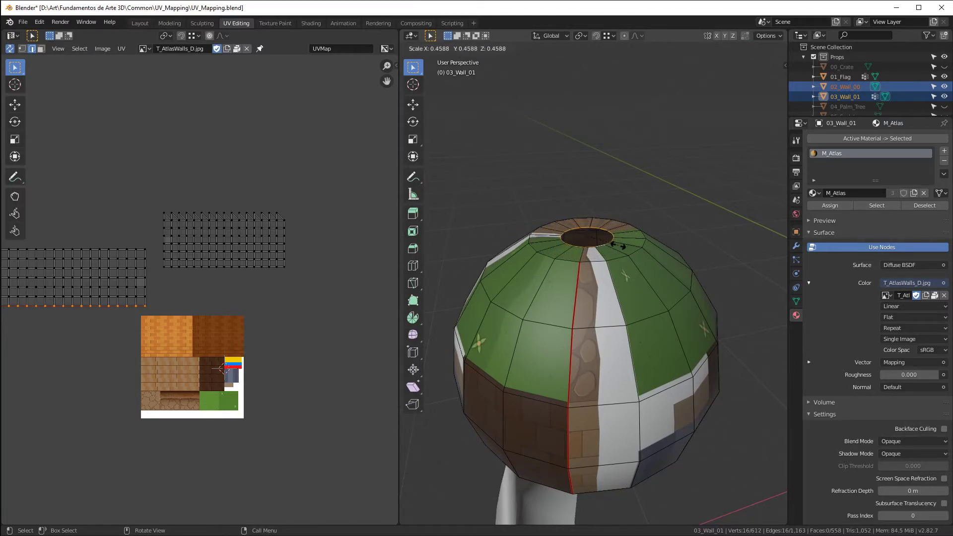
{"action": "key", "text": "0"}
{"action": "key", "text": "Return"}
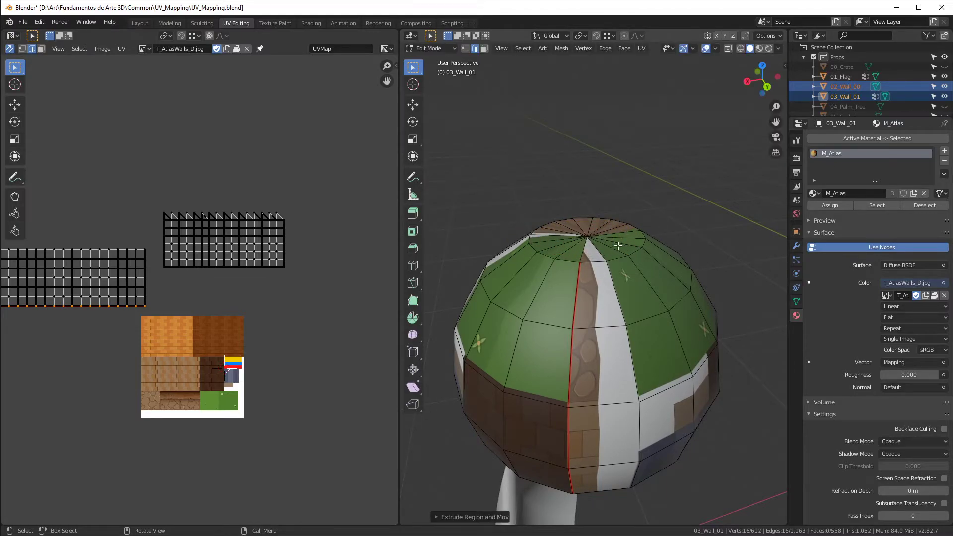
Step: Raise the collapsed vertices at the top of the 03_Wall_01 sphere along Z to round its cap
{"action": "key", "text": "1"}
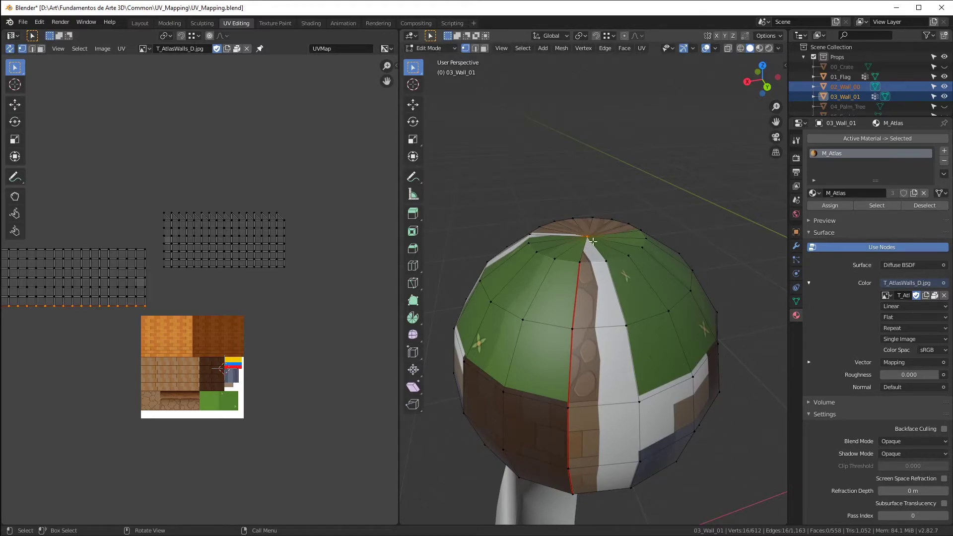
{"action": "key", "text": "g"}
{"action": "key", "text": "z"}
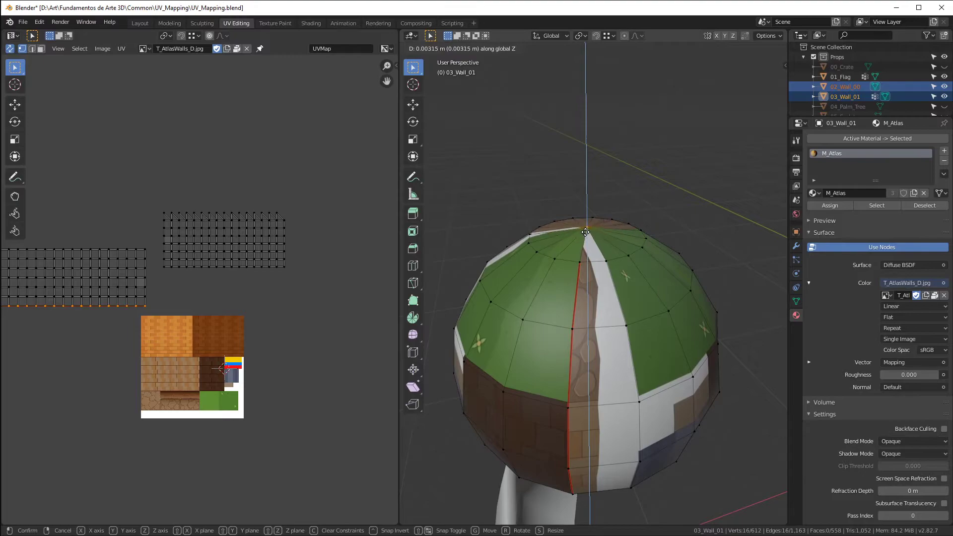
Step: Move the sphere's top vertices slightly along Z and shift their bottom UV row down about 0.09 along Y
{"action": "left_click", "coordinate": [584, 230]}
{"action": "middle_click_drag", "start_coordinate": [584, 229], "coordinate": [562, 205]}
{"action": "scroll", "coordinate": [169, 357], "scroll_direction": "down", "scroll_amount": 3}
{"action": "scroll", "coordinate": [217, 362], "scroll_direction": "up", "scroll_amount": 7}
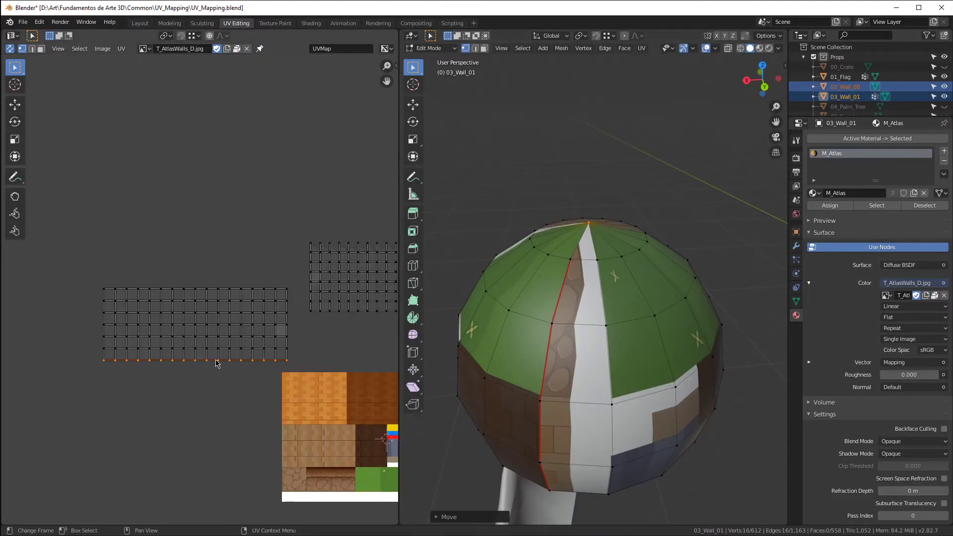
{"action": "key", "text": "g"}
{"action": "key", "text": "y"}
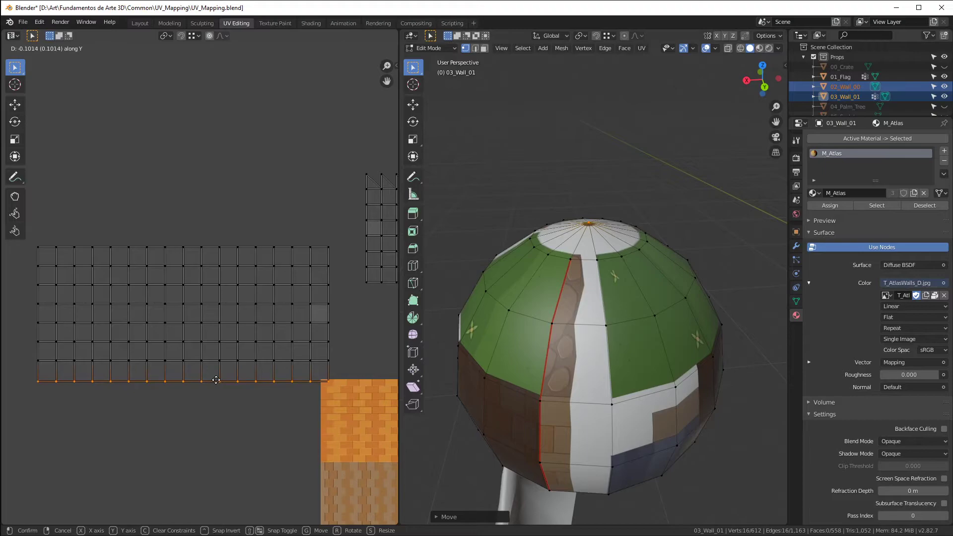
{"action": "left_click", "coordinate": [239, 389]}
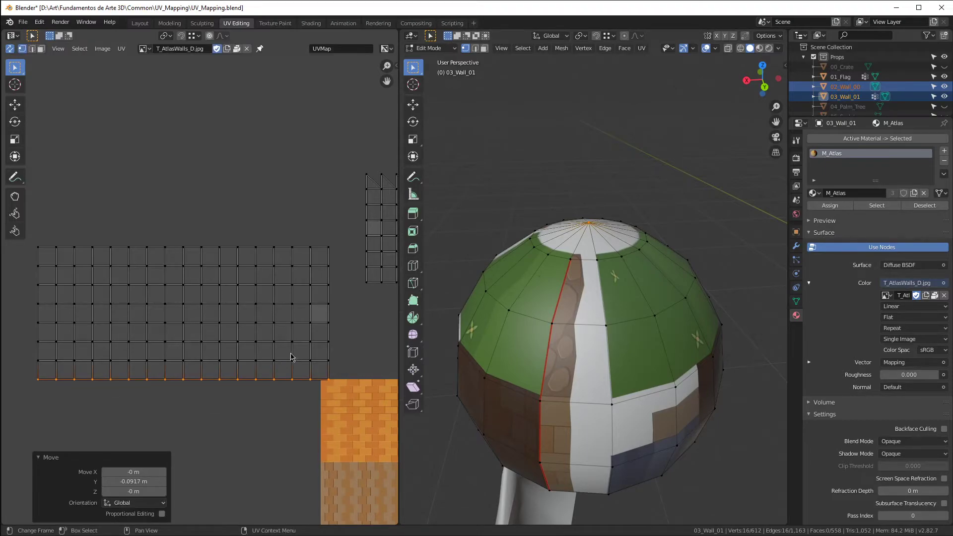
Step: Merge the selected vertices at the top of the sphere at their center
{"action": "middle_click_drag", "start_coordinate": [598, 222], "coordinate": [600, 230]}
{"action": "key", "text": "m"}
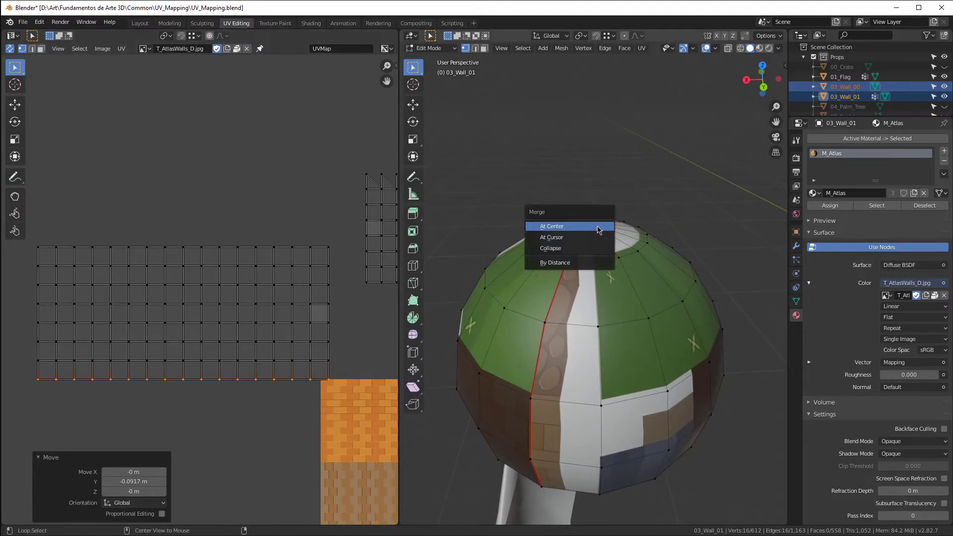
{"action": "left_click", "coordinate": [561, 226]}
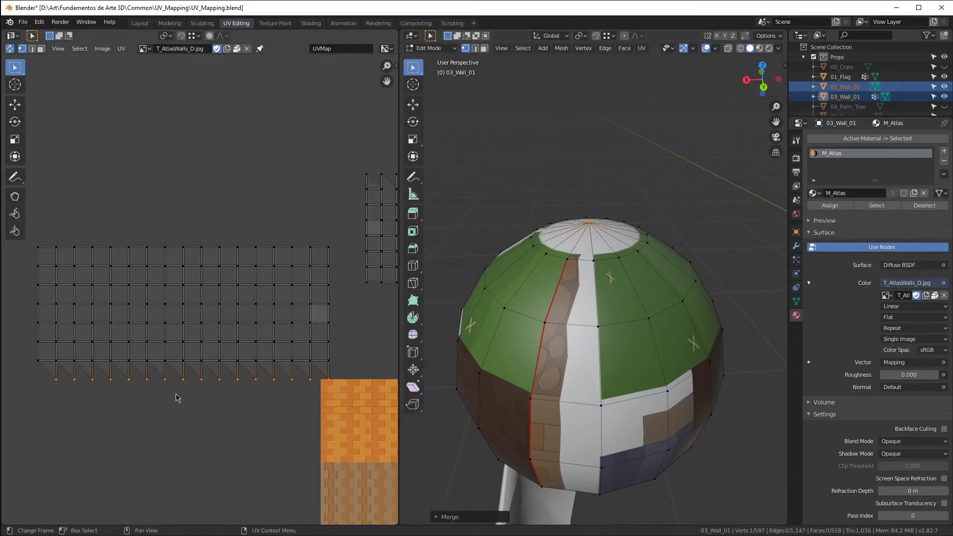
{"action": "middle_click_drag", "start_coordinate": [575, 250], "coordinate": [576, 262]}
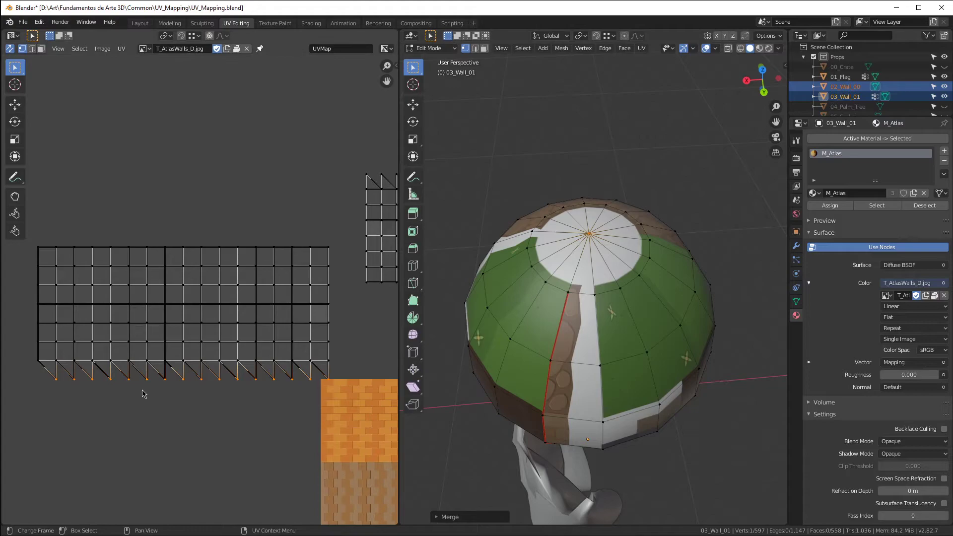
Step: Select the larger sphere UV island in face mode and rotate it 180 degrees
{"action": "scroll", "coordinate": [189, 367], "scroll_direction": "down", "scroll_amount": 2}
{"action": "key", "text": "l"}
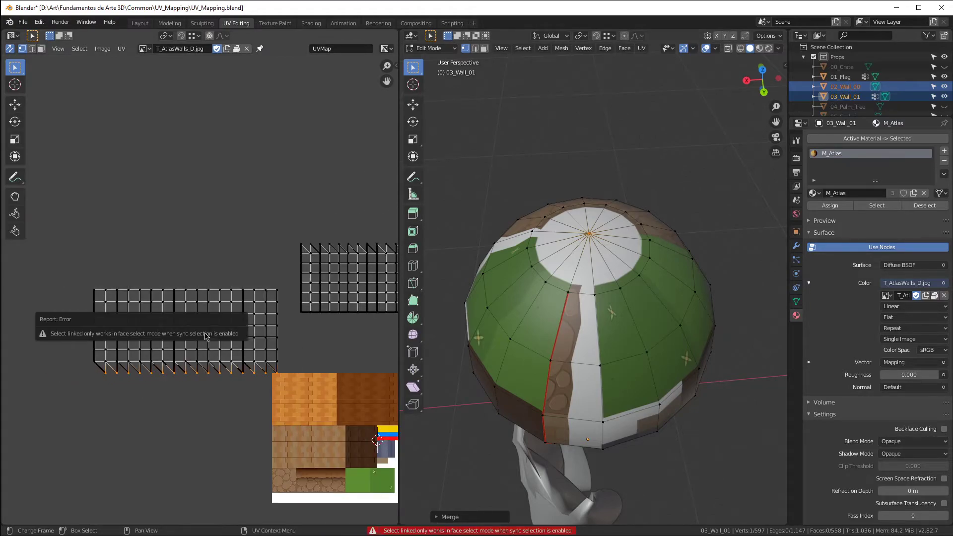
{"action": "left_click", "coordinate": [41, 48]}
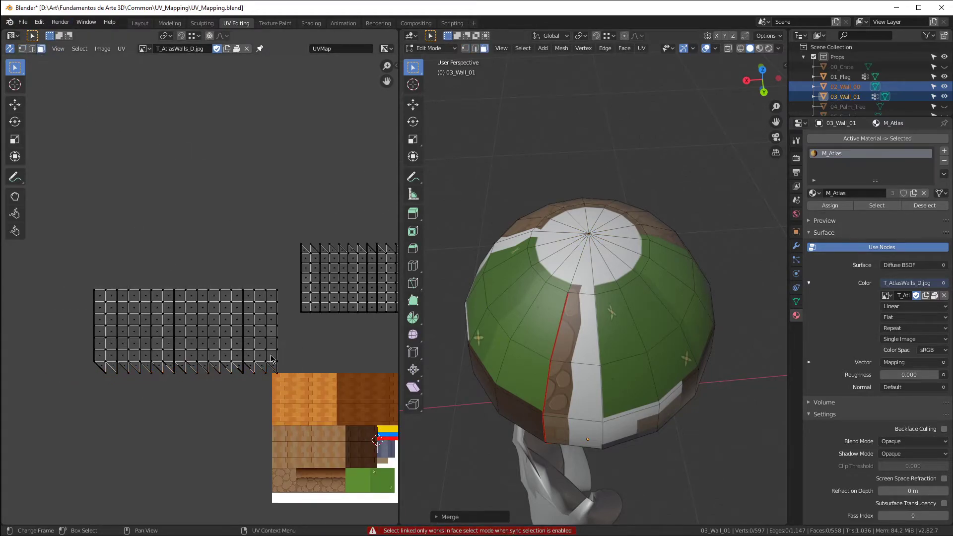
{"action": "key", "text": "l"}
{"action": "type", "text": "r"}
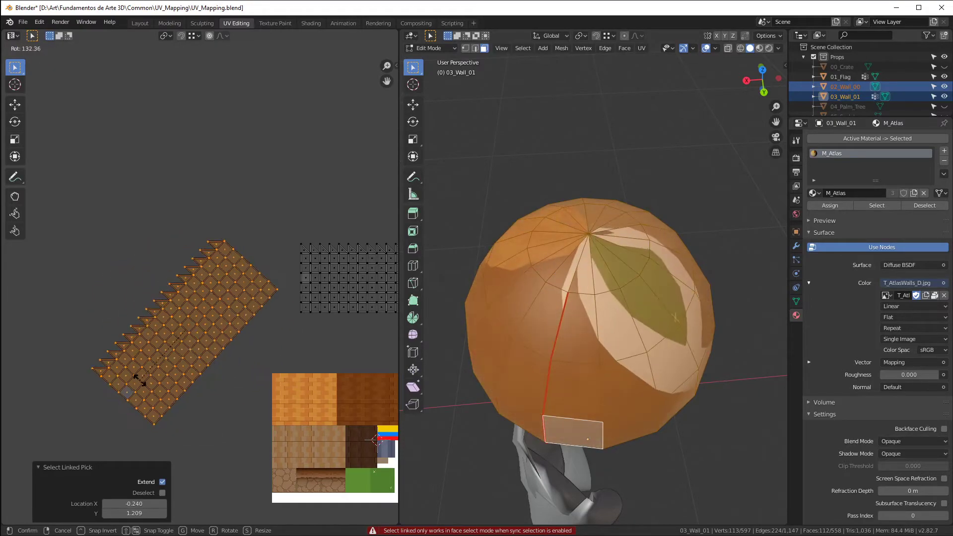
{"action": "type", "text": "180"}
{"action": "key", "text": "Return"}
Step: Isolate the smaller sphere island with sync selection off and snap the 2D cursor to its lower-left corner vertex
{"action": "scroll", "coordinate": [124, 353], "scroll_direction": "down", "scroll_amount": 2}
{"action": "scroll", "coordinate": [213, 347], "scroll_direction": "up", "scroll_amount": 2}
{"action": "key", "text": "1"}
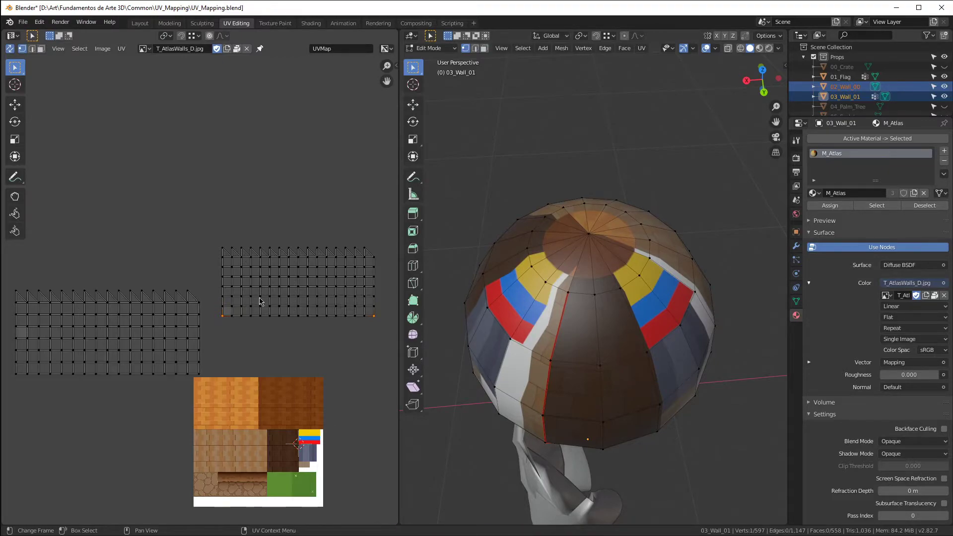
{"action": "key", "text": "3"}
{"action": "key", "text": "l"}
{"action": "left_click", "coordinate": [10, 49]}
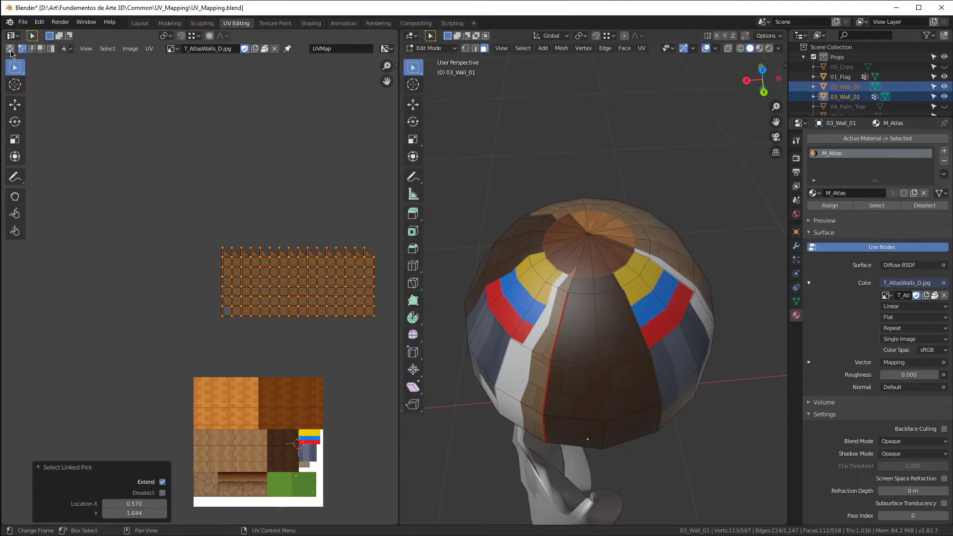
{"action": "left_click", "coordinate": [222, 316]}
{"action": "key", "text": "shift+s"}
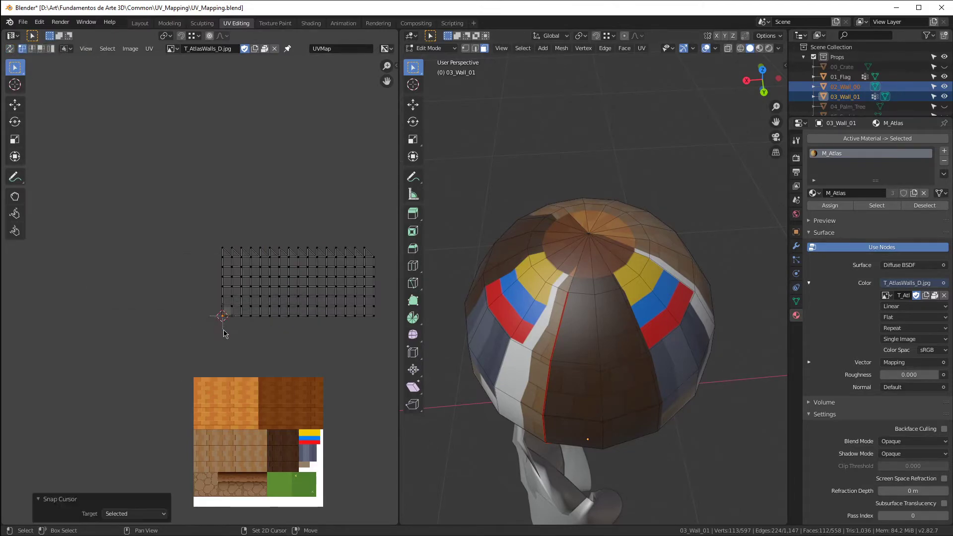
{"action": "key", "text": "ctrl+z"}
{"action": "key", "text": "ctrl+shift+z"}
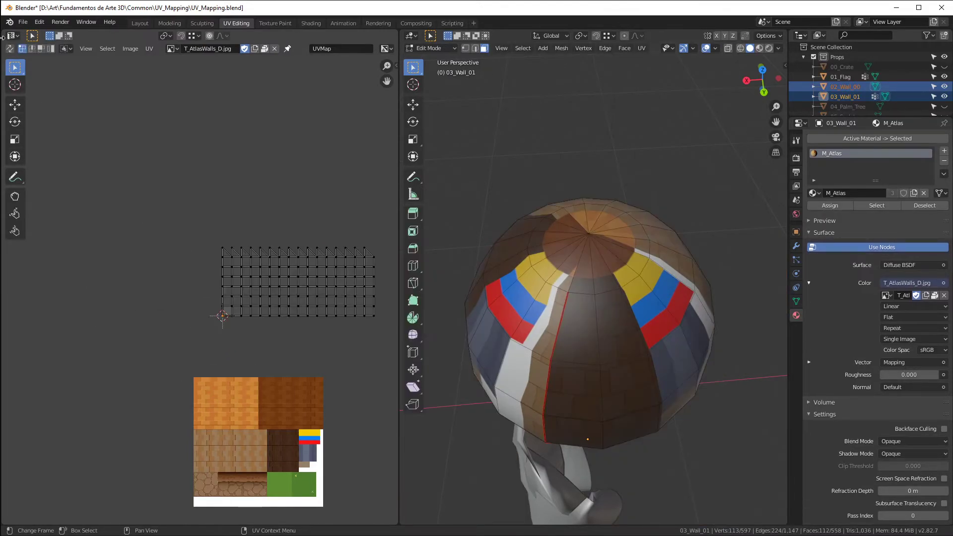
Step: With sync selection back on, move the larger UV island so its lower-left corner sits on the 2D cursor
{"action": "left_click", "coordinate": [10, 49]}
{"action": "left_click", "coordinate": [137, 350]}
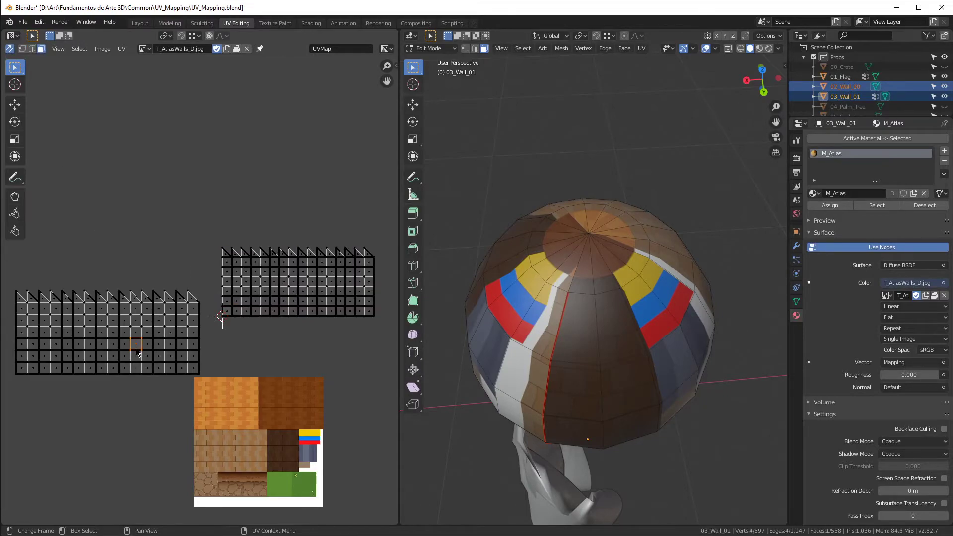
{"action": "key", "text": "l"}
{"action": "key", "text": "g"}
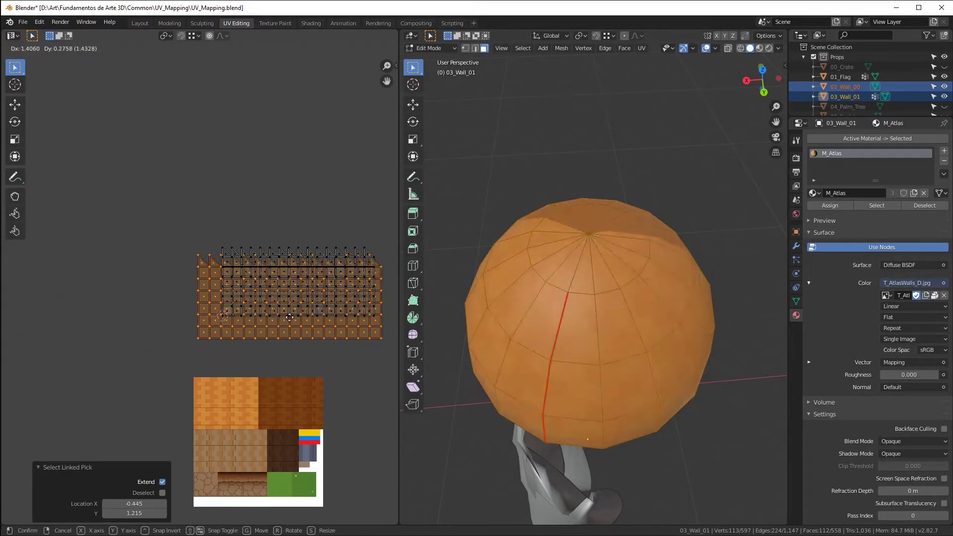
{"action": "left_click", "coordinate": [286, 305]}
{"action": "scroll", "coordinate": [212, 332], "scroll_direction": "up", "scroll_amount": 3}
{"action": "scroll", "coordinate": [218, 330], "scroll_direction": "up", "scroll_amount": 5}
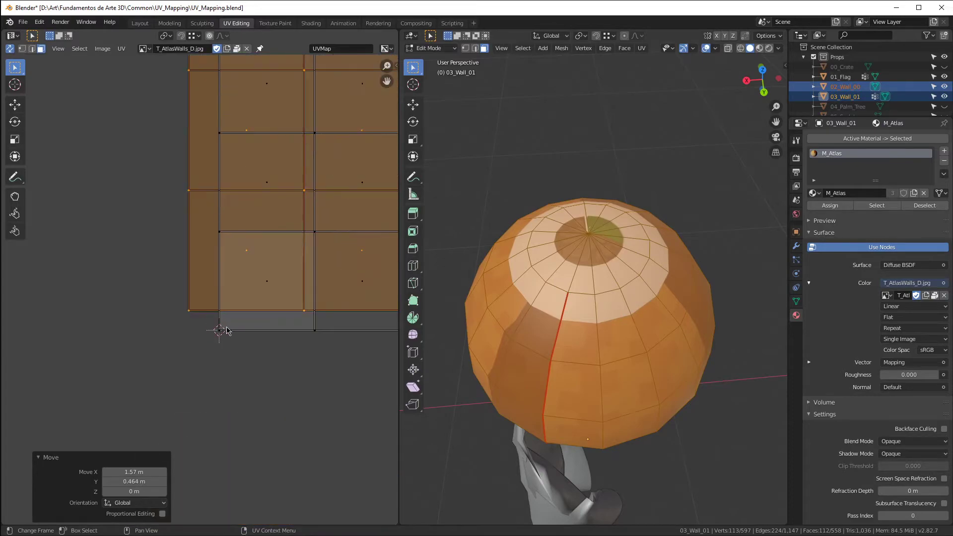
{"action": "scroll", "coordinate": [220, 328], "scroll_direction": "down", "scroll_amount": 8}
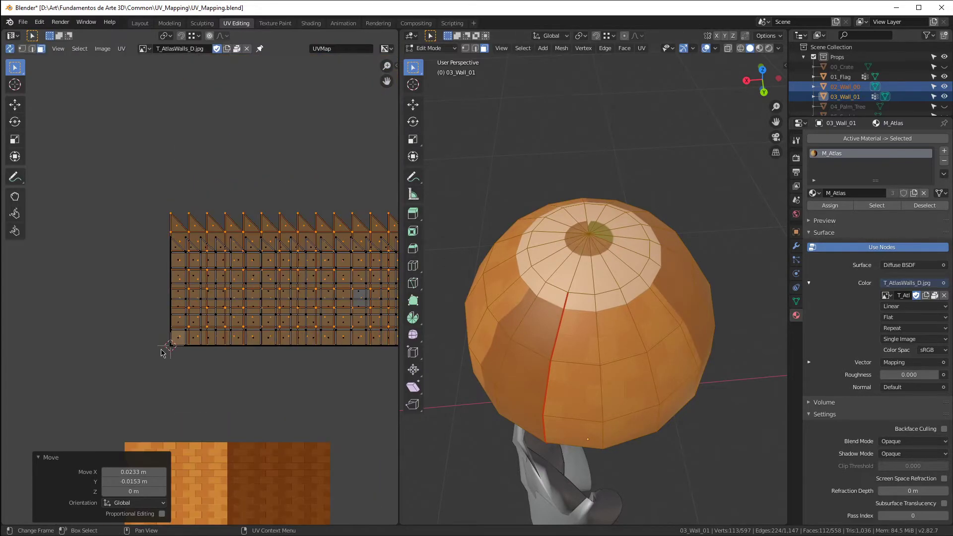
Step: Set the pivot to the 2D cursor and scale the larger island to about 0.83 so it overlaps the smaller one
{"action": "key", "text": "ctrl+space"}
{"action": "scroll", "coordinate": [402, 336], "scroll_direction": "down", "scroll_amount": 2}
{"action": "scroll", "coordinate": [618, 316], "scroll_direction": "up", "scroll_amount": 3}
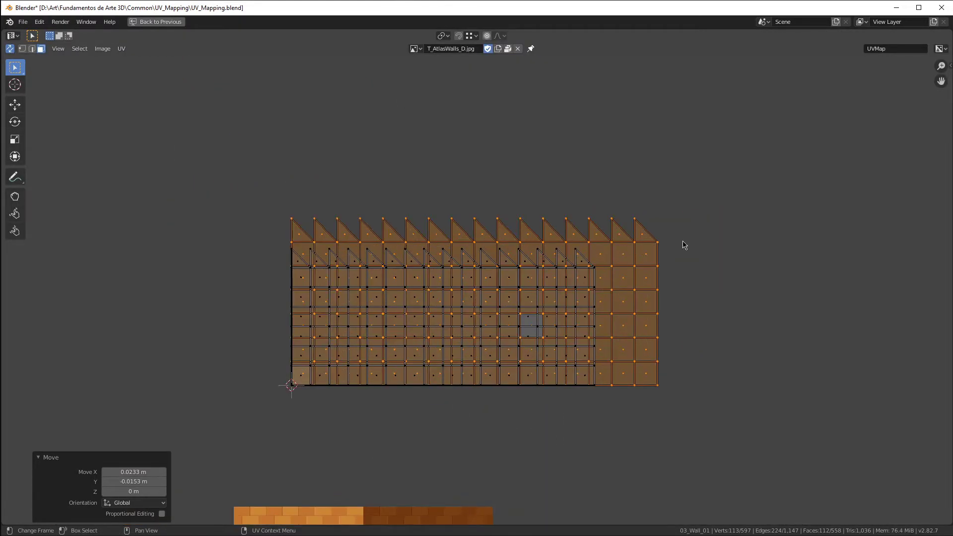
{"action": "key", "text": "s"}
{"action": "key", "text": "Escape"}
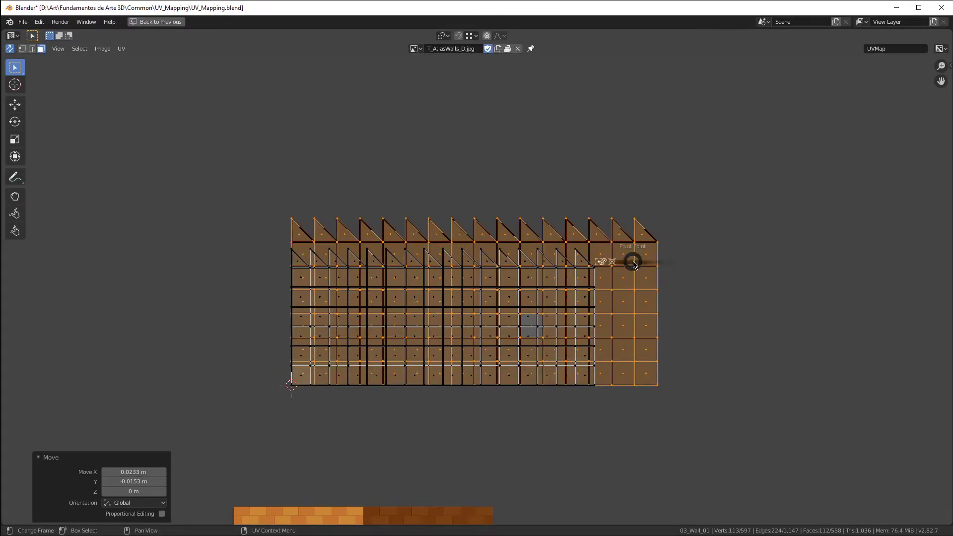
{"action": "key", "text": "period"}
{"action": "left_click", "coordinate": [711, 261]}
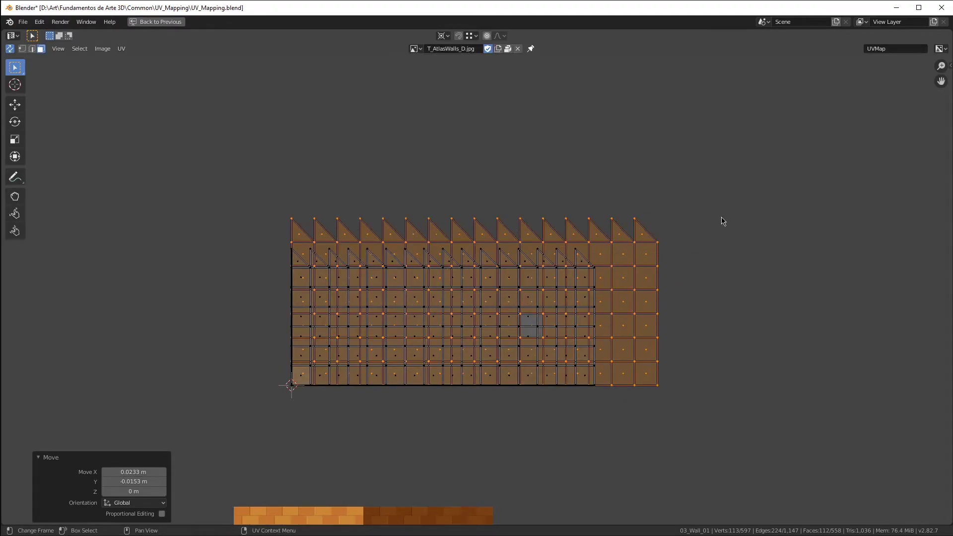
{"action": "key", "text": "s"}
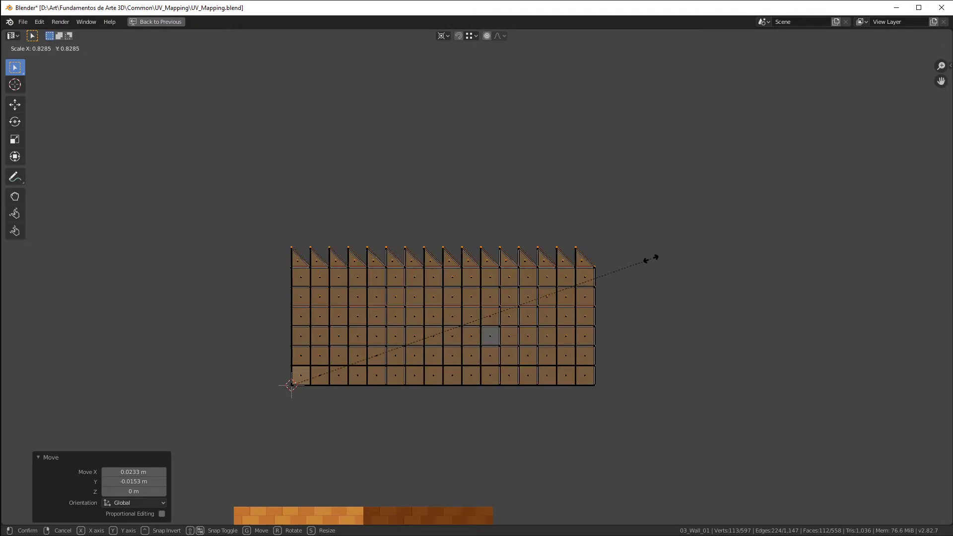
{"action": "left_click", "coordinate": [644, 267]}
Step: Select both overlapping UV islands and move them beside the atlas texture, about 0.86 in X and -1.24 in Y
{"action": "left_click_drag", "start_coordinate": [245, 217], "coordinate": [744, 449]}
{"action": "scroll", "coordinate": [469, 261], "scroll_direction": "down", "scroll_amount": 7}
{"action": "scroll", "coordinate": [468, 297], "scroll_direction": "up", "scroll_amount": 6}
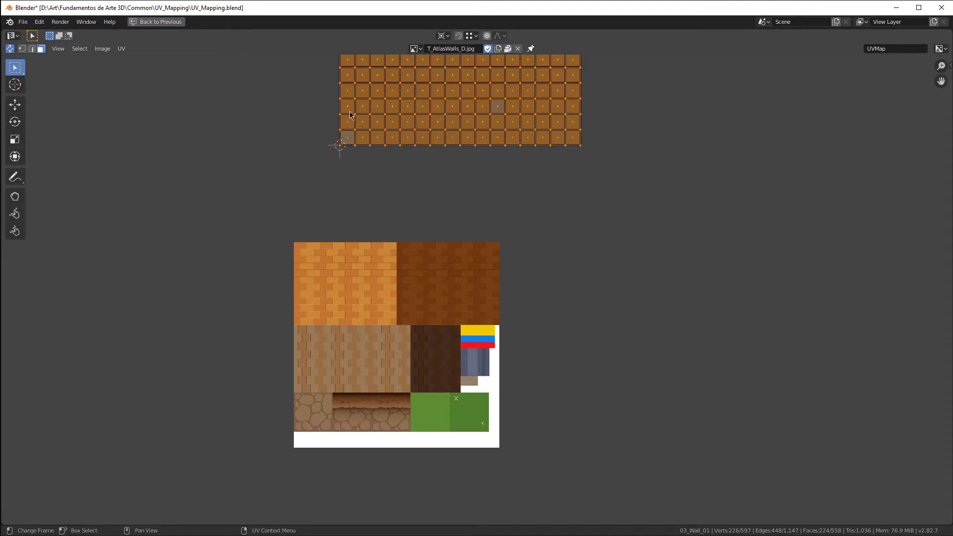
{"action": "key", "text": "g"}
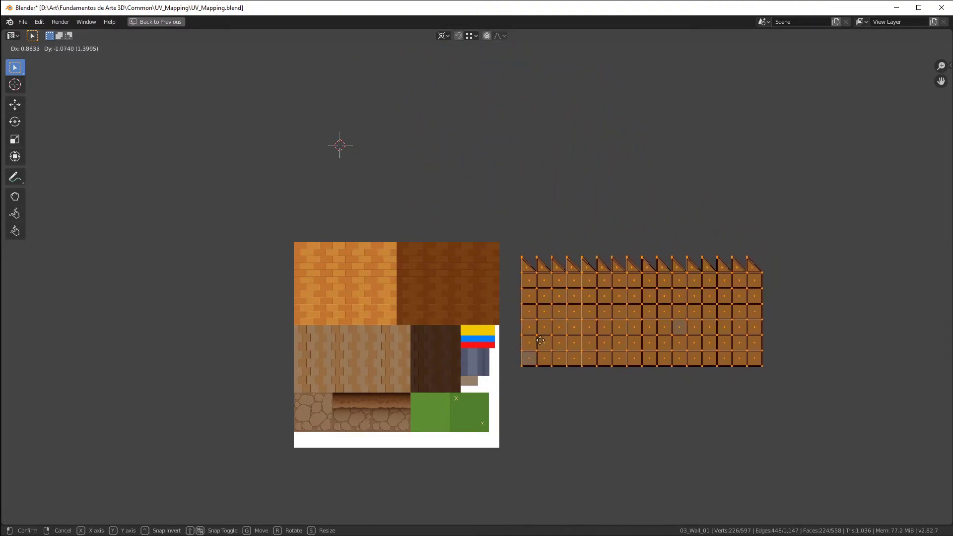
{"action": "left_click", "coordinate": [534, 371]}
{"action": "scroll", "coordinate": [460, 379], "scroll_direction": "up", "scroll_amount": 6}
{"action": "scroll", "coordinate": [565, 329], "scroll_direction": "down", "scroll_amount": 2}
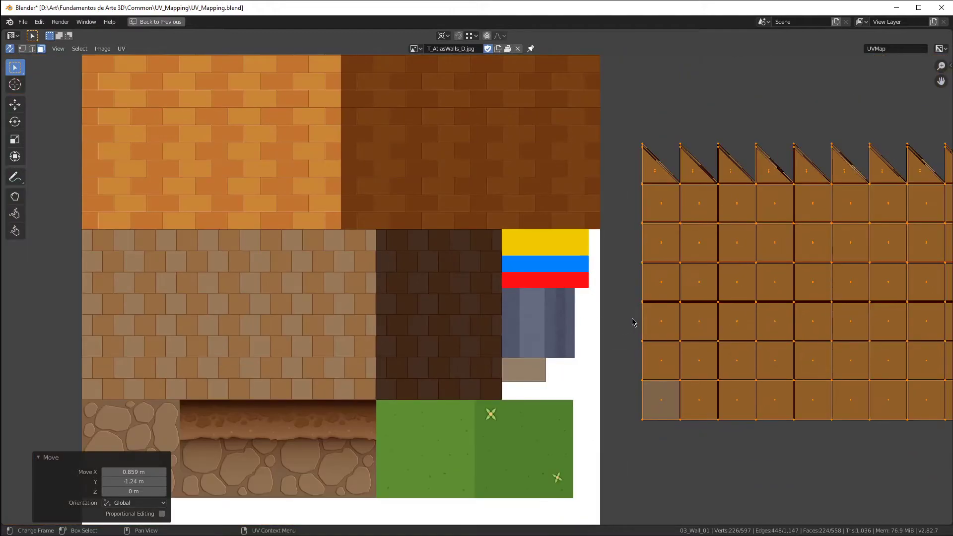
Step: Align the islands' lower-left corner with the lower-left corner of the blue-gray swatch in the atlas
{"action": "key", "text": "g"}
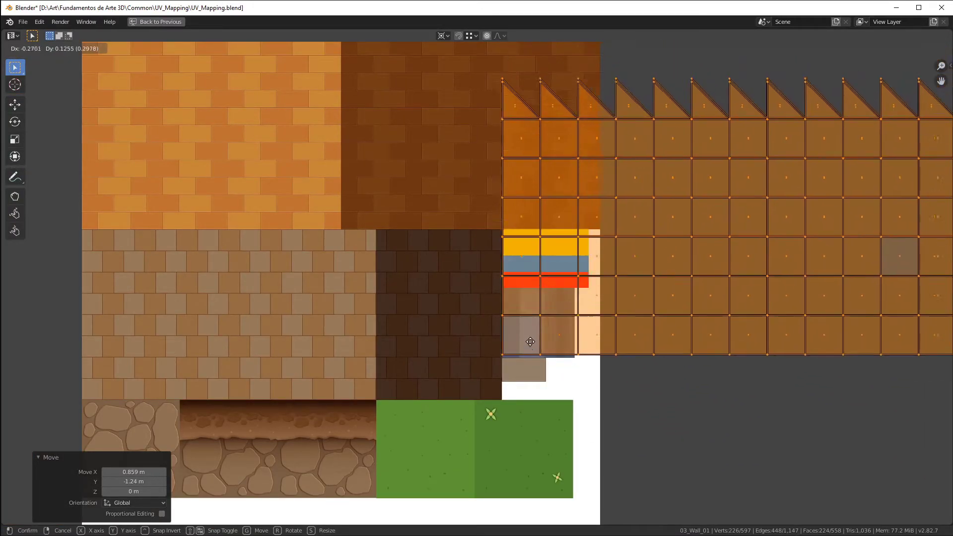
{"action": "left_click", "coordinate": [537, 336]}
{"action": "scroll", "coordinate": [499, 365], "scroll_direction": "up", "scroll_amount": 6}
{"action": "key", "text": "g"}
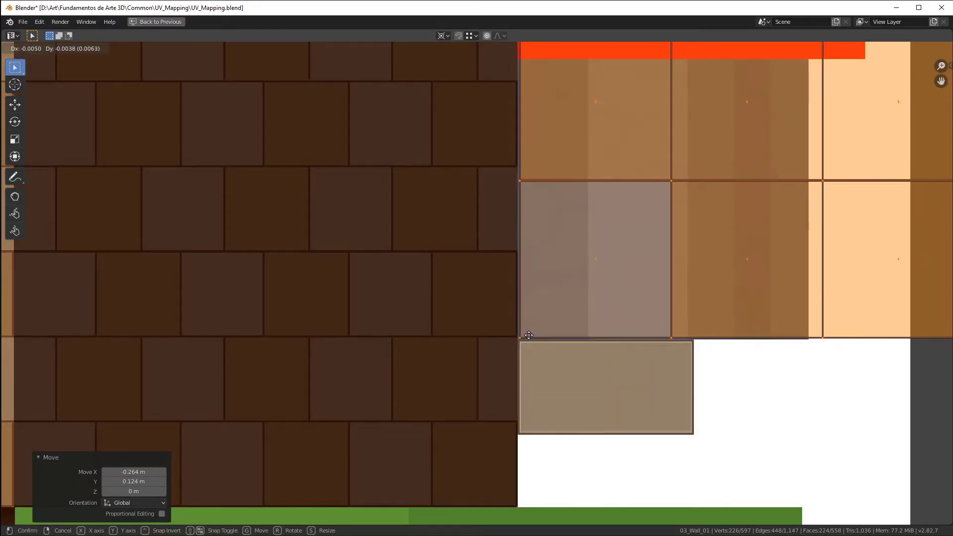
{"action": "left_click", "coordinate": [527, 336]}
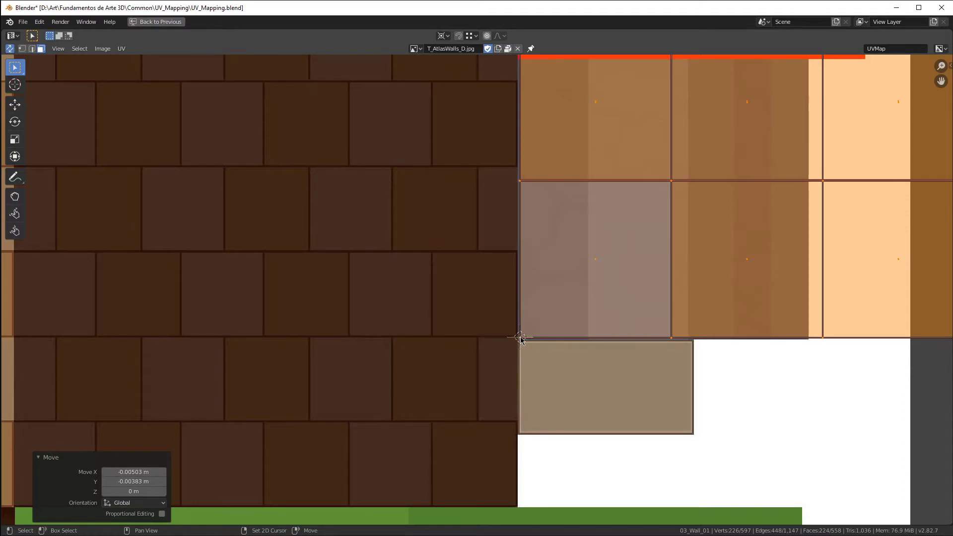
Step: Scale both islands to about 0.119 around the 2D cursor at their lower-left corner, matching the blue-gray swatch's width
{"action": "scroll", "coordinate": [522, 338], "scroll_direction": "down", "scroll_amount": 8}
{"action": "key", "text": "s"}
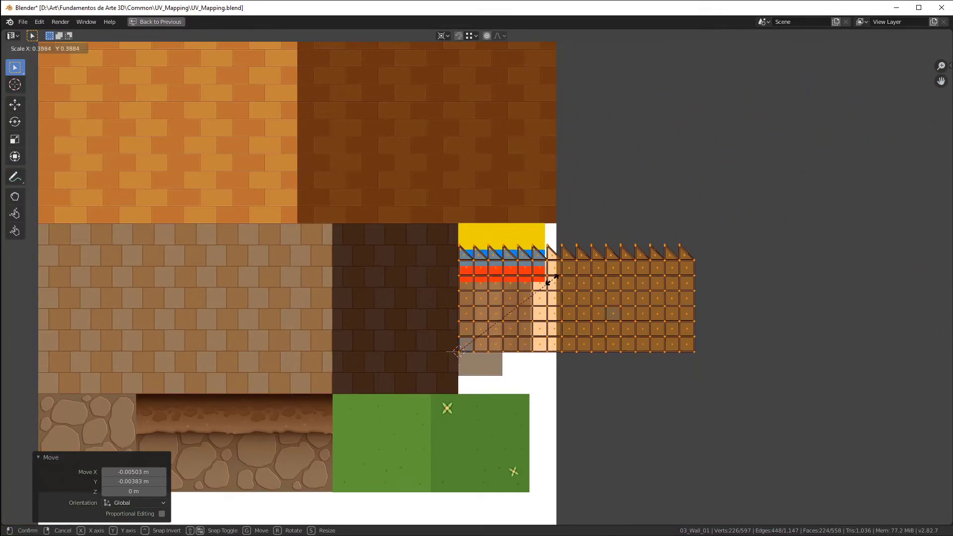
{"action": "left_click", "coordinate": [472, 317]}
{"action": "scroll", "coordinate": [512, 328], "scroll_direction": "up", "scroll_amount": 6}
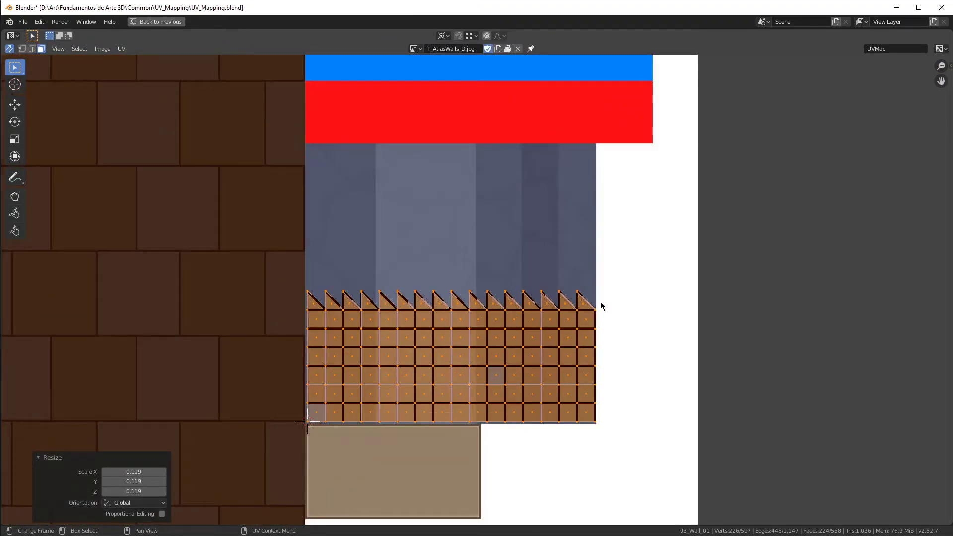
Step: Stretch the islands along Y by about 2.087 to fill the blue-gray swatch's height, and restore the split layout
{"action": "scroll", "coordinate": [628, 305], "scroll_direction": "down", "scroll_amount": 3}
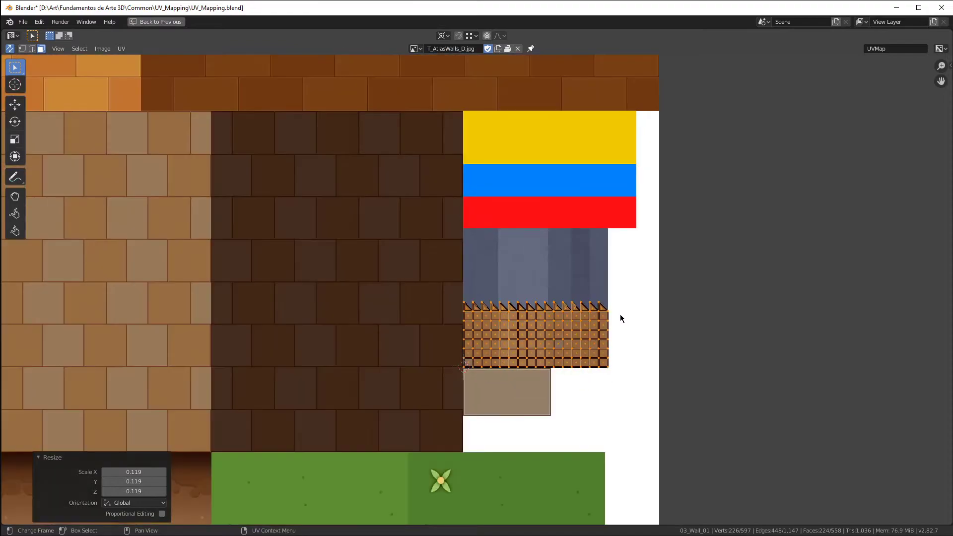
{"action": "key", "text": "s"}
{"action": "key", "text": "y"}
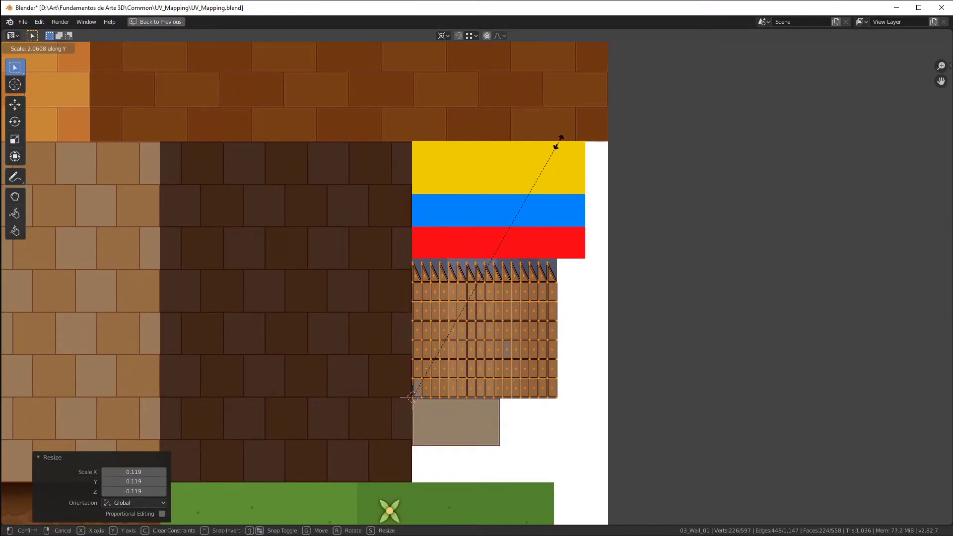
{"action": "left_click", "coordinate": [559, 138]}
{"action": "scroll", "coordinate": [534, 288], "scroll_direction": "down", "scroll_amount": 1}
{"action": "scroll", "coordinate": [534, 288], "scroll_direction": "down", "scroll_amount": 4}
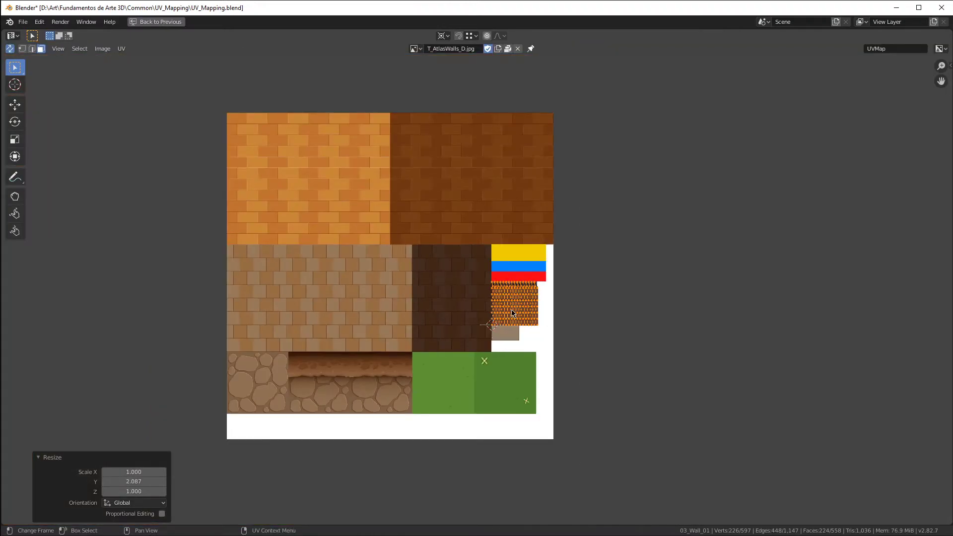
{"action": "key", "text": "ctrl+space"}
Step: Reveal the hidden wall geometry, clear the selection and return to Object Mode
{"action": "scroll", "coordinate": [608, 326], "scroll_direction": "down", "scroll_amount": 8}
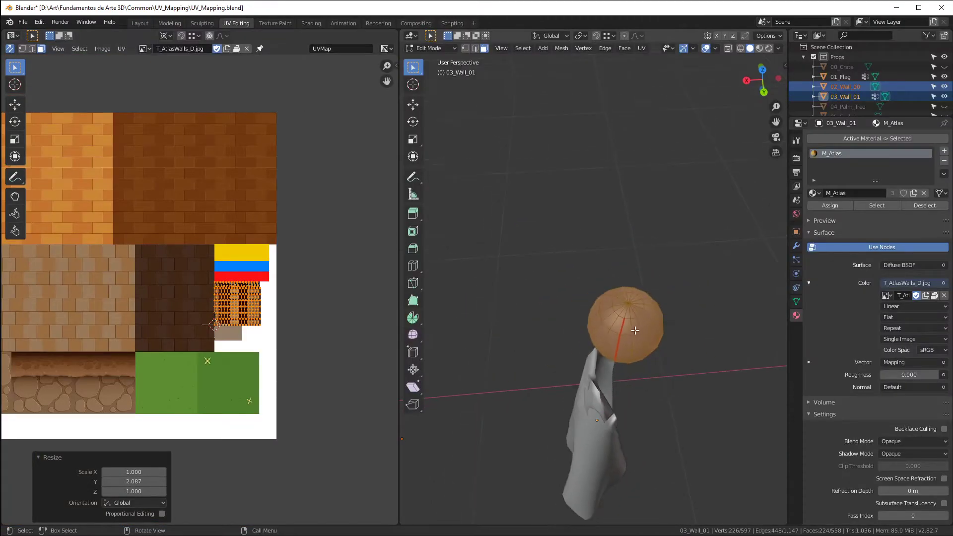
{"action": "key", "text": "alt+h"}
{"action": "key", "text": "alt+a"}
{"action": "middle_click_drag", "start_coordinate": [607, 327], "coordinate": [693, 347]}
{"action": "key", "text": "Tab"}
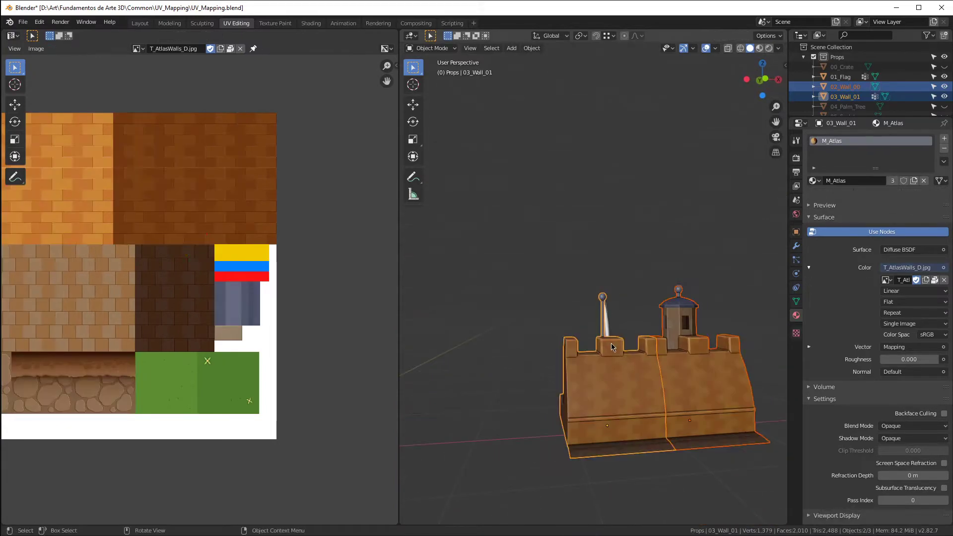
Step: Select the flag cloth object beside the pole on the wall
{"action": "scroll", "coordinate": [645, 343], "scroll_direction": "up", "scroll_amount": 5}
{"action": "middle_click_drag", "start_coordinate": [630, 340], "coordinate": [521, 298]}
{"action": "left_click", "coordinate": [510, 282]}
{"action": "scroll", "coordinate": [526, 270], "scroll_direction": "down", "scroll_amount": 4}
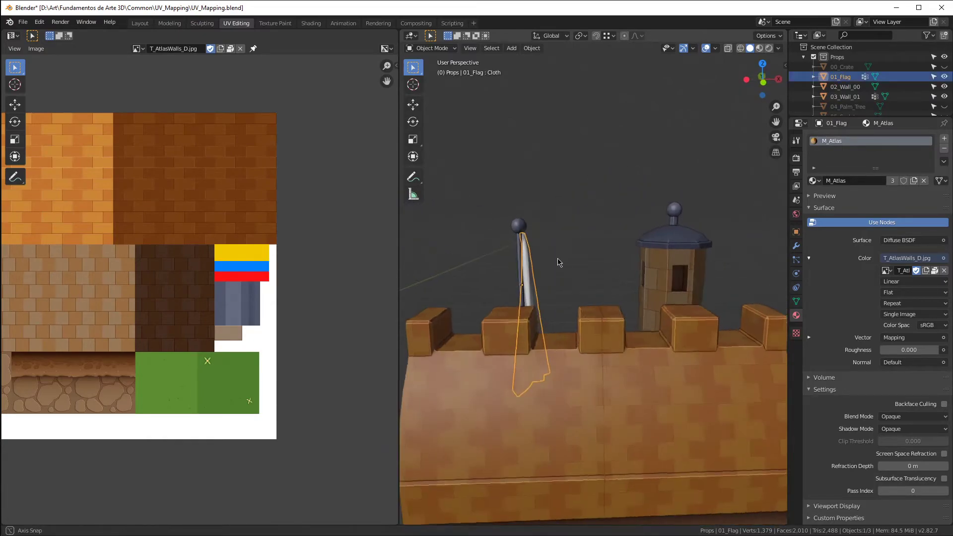
Step: Examine the draped flag cloth and its mesh on the wall from several angles, in both Object and Edit Mode
{"action": "middle_click_drag", "start_coordinate": [558, 261], "coordinate": [535, 260]}
{"action": "scroll", "coordinate": [539, 278], "scroll_direction": "down", "scroll_amount": 2}
{"action": "mouse_move", "coordinate": [543, 297]}
{"action": "middle_mouse_down"}
{"action": "mouse_move", "coordinate": [564, 298]}
{"action": "mouse_move", "coordinate": [551, 288]}
{"action": "middle_mouse_up"}
{"action": "key", "text": "ctrl+space"}
{"action": "middle_click_drag", "start_coordinate": [470, 285], "coordinate": [325, 360]}
{"action": "key", "text": "Tab"}
{"action": "scroll", "coordinate": [332, 344], "scroll_direction": "up", "scroll_amount": 4}
{"action": "scroll", "coordinate": [375, 442], "scroll_direction": "up", "scroll_amount": 5}
{"action": "middle_click_drag", "start_coordinate": [375, 442], "coordinate": [465, 203]}
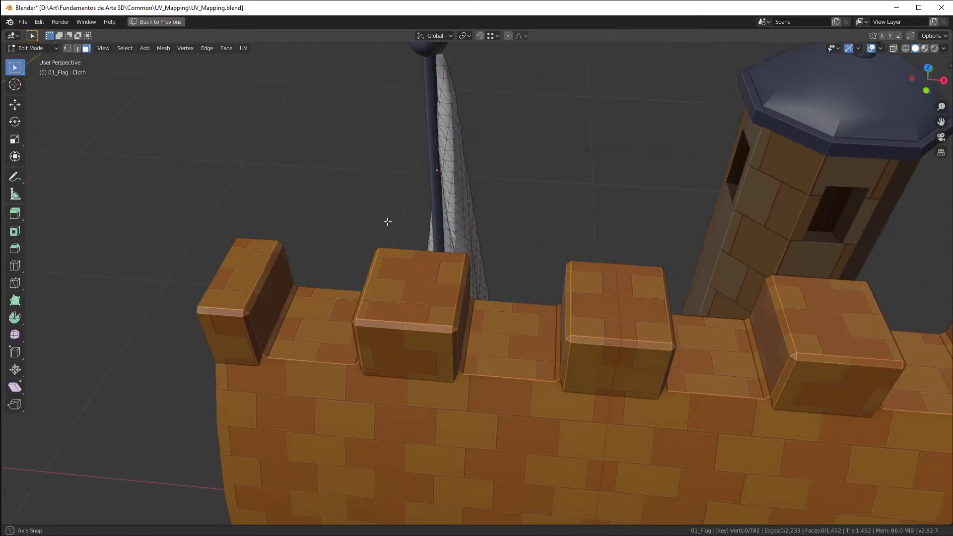
{"action": "key", "text": "Tab"}
{"action": "scroll", "coordinate": [430, 203], "scroll_direction": "down", "scroll_amount": 5}
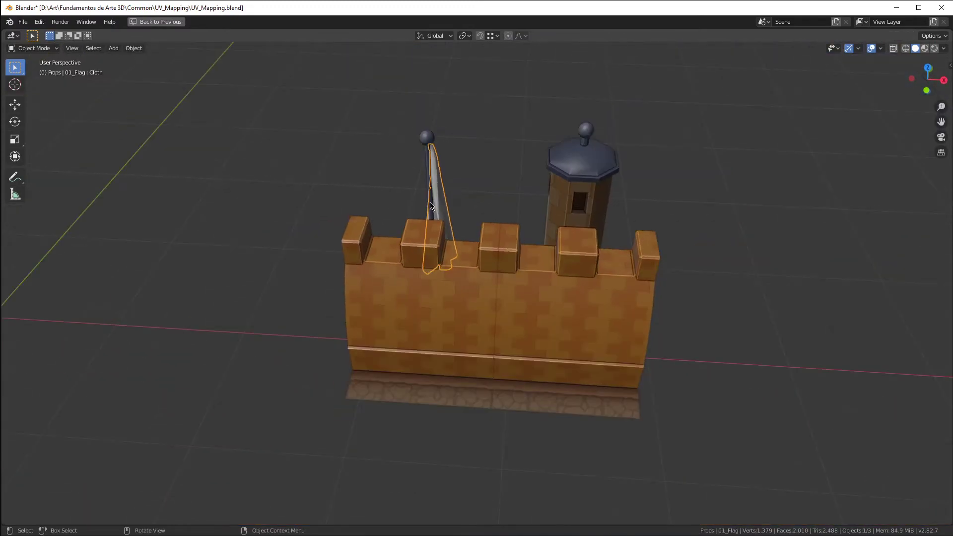
{"action": "key", "text": "ctrl+space"}
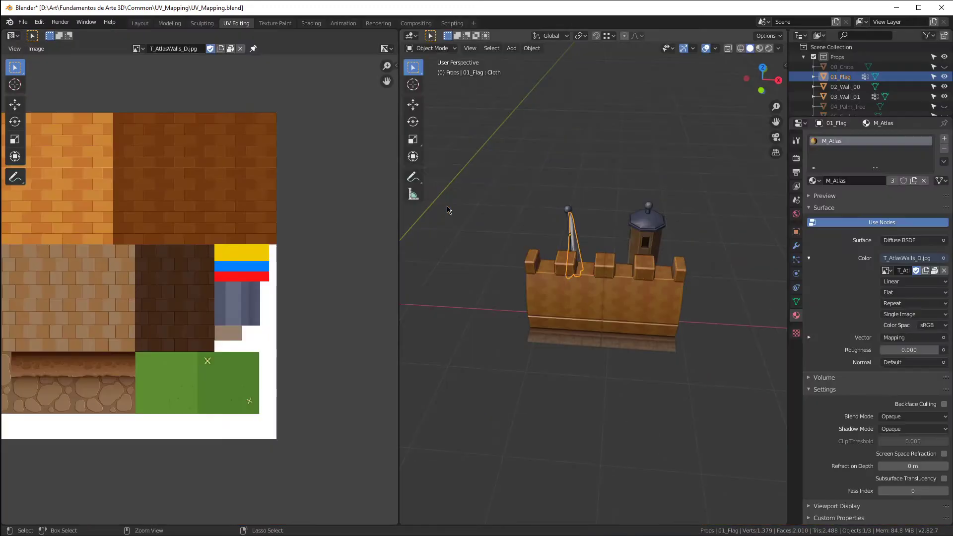
Step: Compare the flag's flat and draped shapes by switching the Cloth shape key between 0 and 1, ending at 1
{"action": "left_click", "coordinate": [798, 302]}
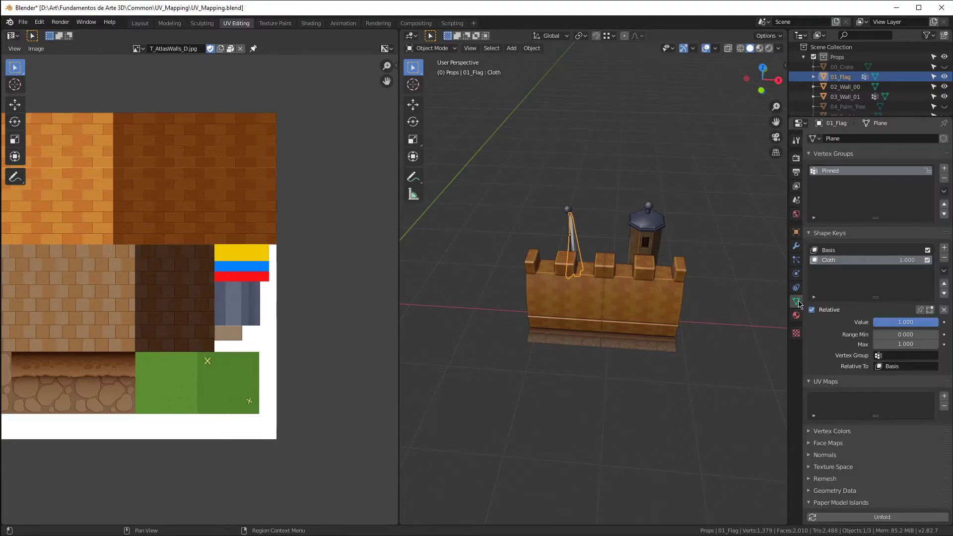
{"action": "left_click_drag", "start_coordinate": [915, 328], "coordinate": [876, 325]}
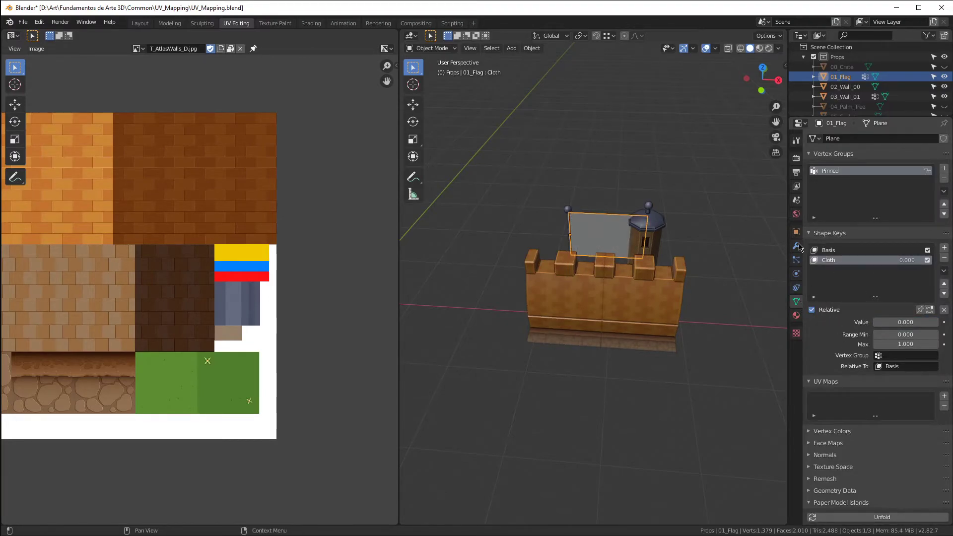
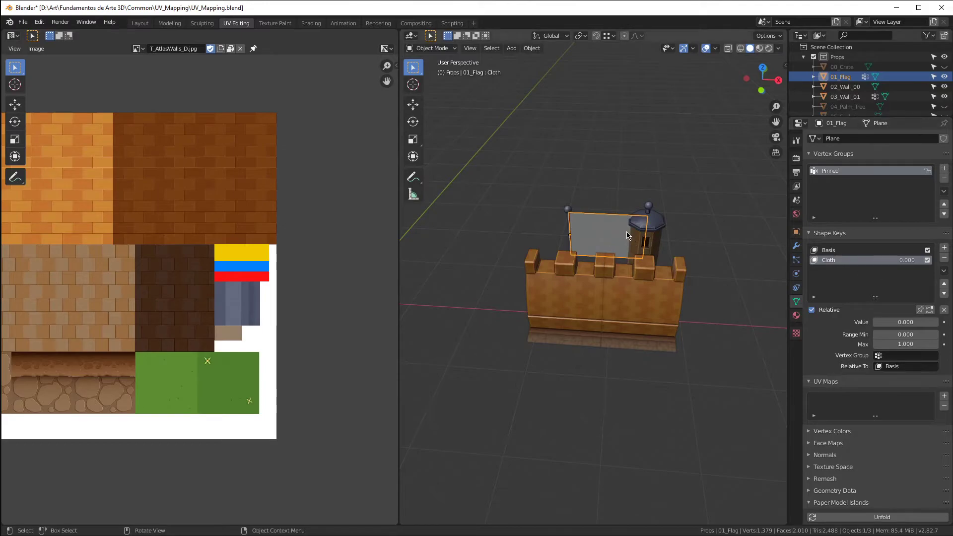
{"action": "scroll", "coordinate": [621, 228], "scroll_direction": "up", "scroll_amount": 3}
{"action": "mouse_move", "coordinate": [617, 224]}
{"action": "middle_mouse_down"}
{"action": "mouse_move", "coordinate": [633, 224]}
{"action": "mouse_move", "coordinate": [610, 239]}
{"action": "middle_mouse_up"}
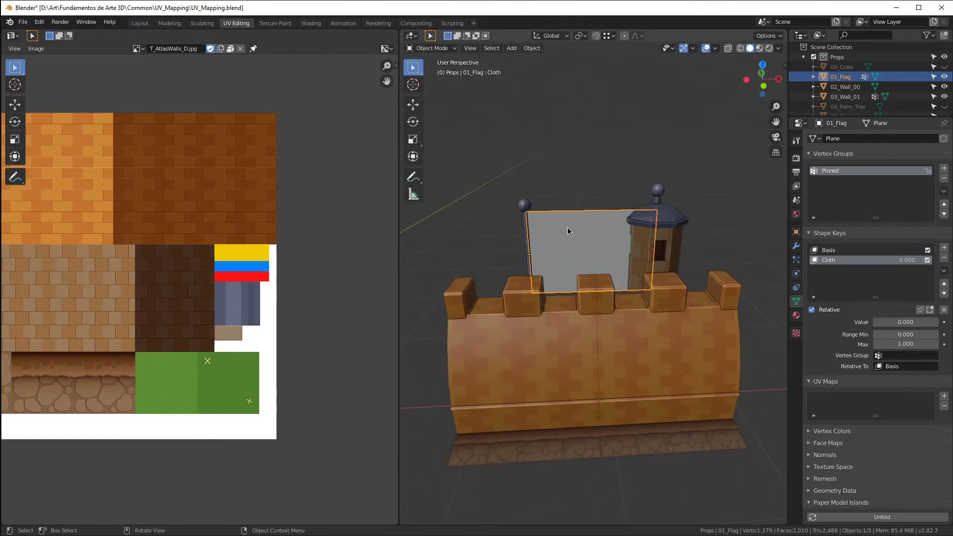
{"action": "left_click_drag", "start_coordinate": [905, 322], "coordinate": [938, 322]}
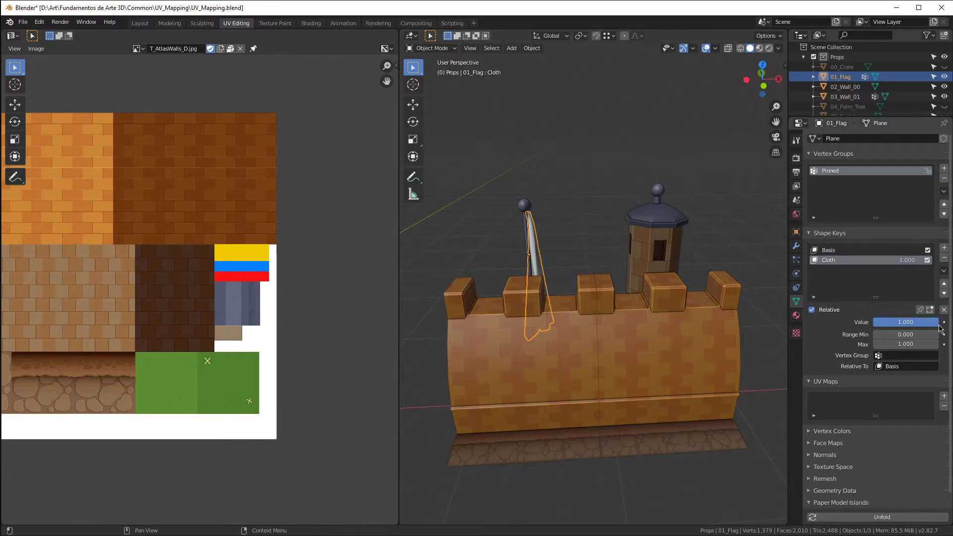
{"action": "left_click_drag", "start_coordinate": [936, 323], "coordinate": [874, 323]}
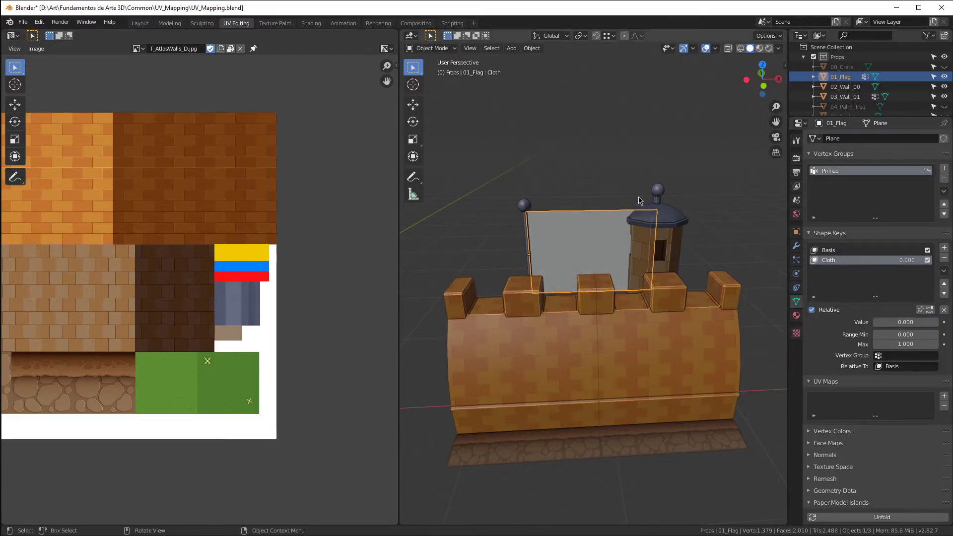
{"action": "middle_click_drag", "start_coordinate": [588, 245], "coordinate": [525, 234]}
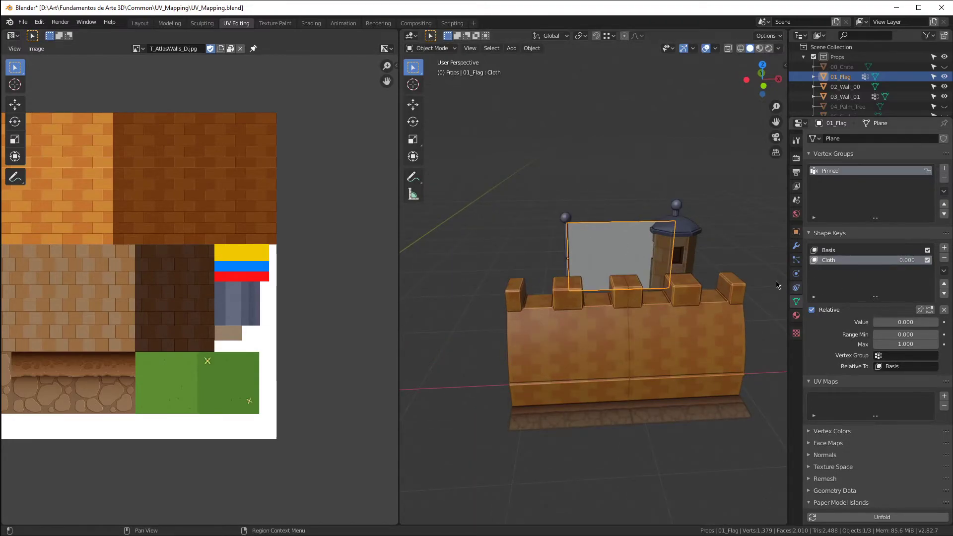
{"action": "left_click_drag", "start_coordinate": [889, 322], "coordinate": [939, 323]}
Step: Unwrap all faces of the draped flag cloth in Edit Mode and inspect the UV layout beside the mesh
{"action": "key", "text": "Tab"}
{"action": "key", "text": "a"}
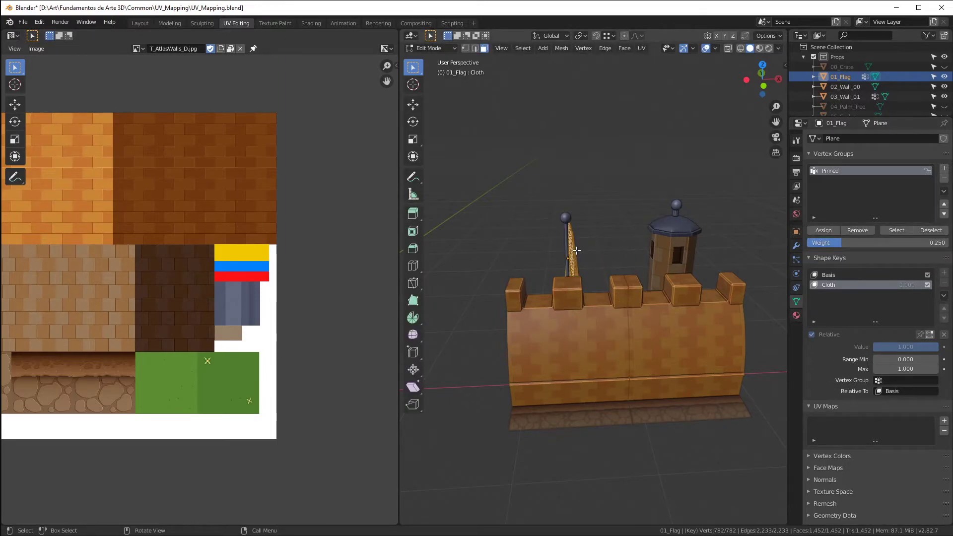
{"action": "key", "text": "u"}
{"action": "key", "text": "u"}
{"action": "key", "text": "Home"}
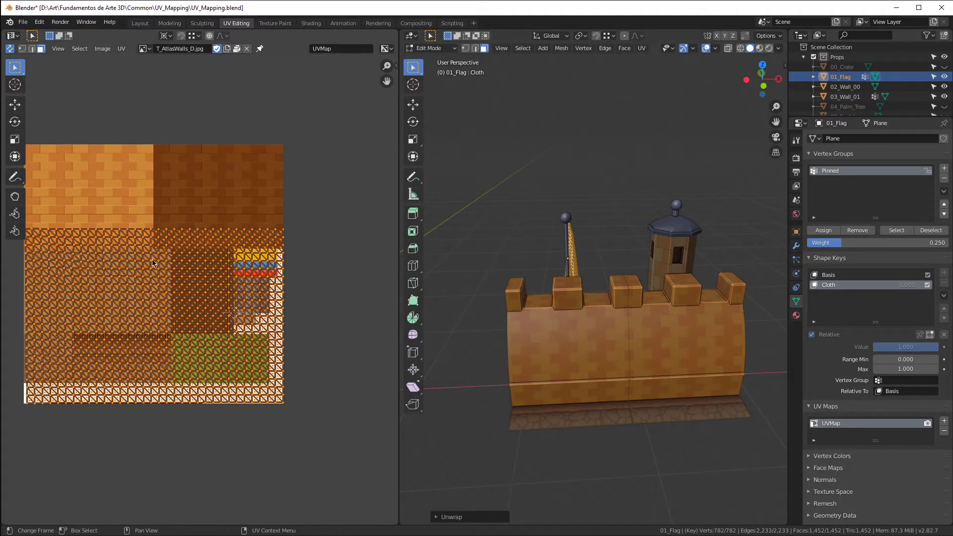
{"action": "middle_click_drag", "start_coordinate": [143, 271], "coordinate": [110, 310]}
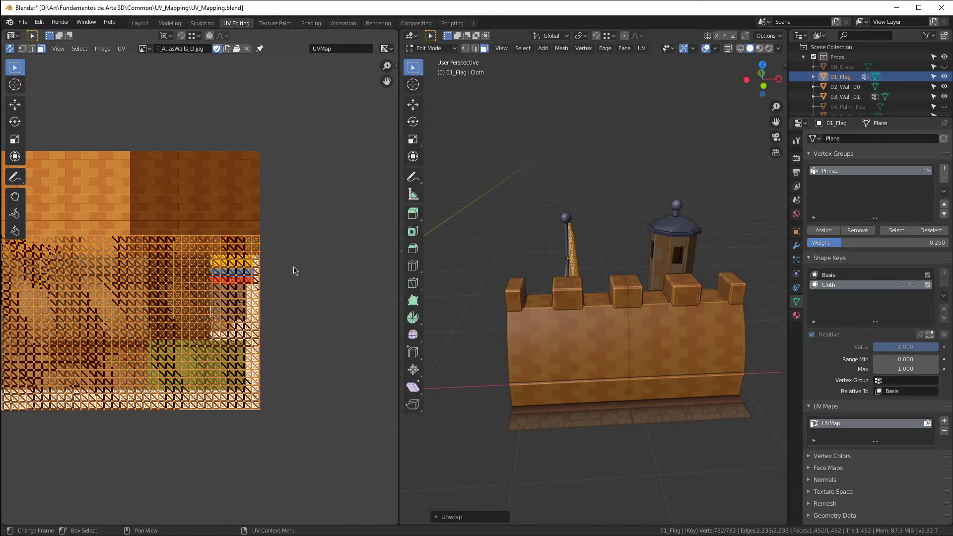
{"action": "scroll", "coordinate": [293, 271], "scroll_direction": "down", "scroll_amount": 1}
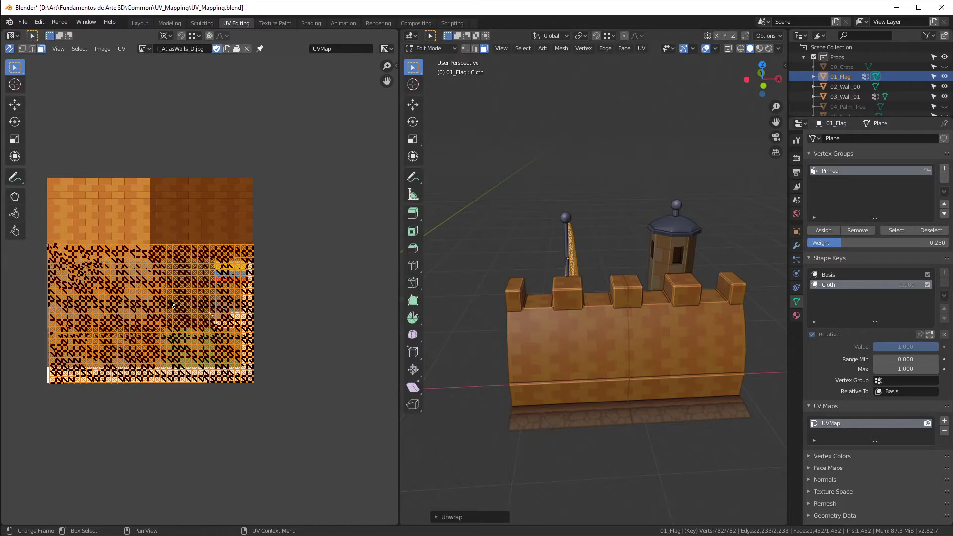
{"action": "scroll", "coordinate": [586, 269], "scroll_direction": "up", "scroll_amount": 4}
{"action": "middle_click_drag", "start_coordinate": [576, 255], "coordinate": [735, 243]}
{"action": "middle_click_drag", "start_coordinate": [682, 353], "coordinate": [571, 332]}
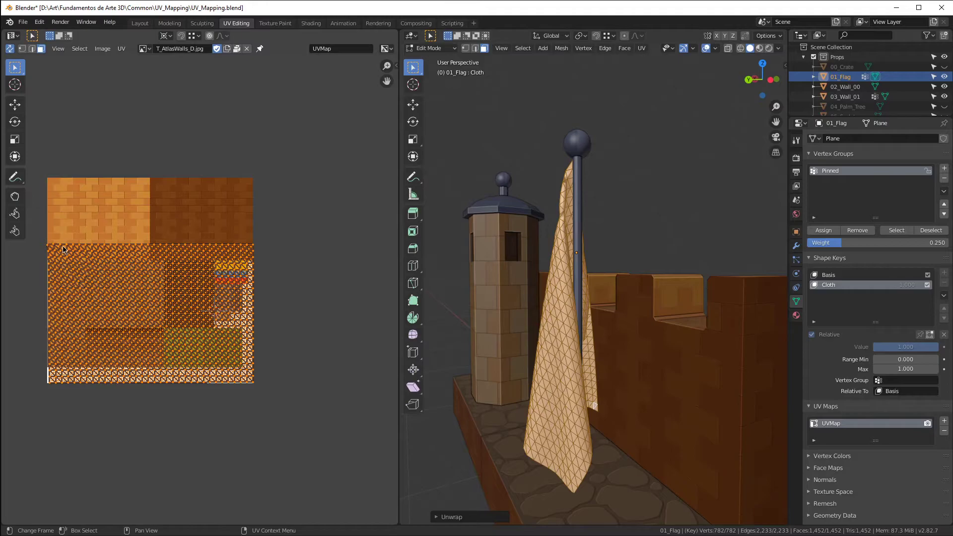
Step: Move the flag's UV island by about 0.825 in X and -0.0845 in Y, over the atlas's yellow, blue and red stripes
{"action": "key", "text": "g"}
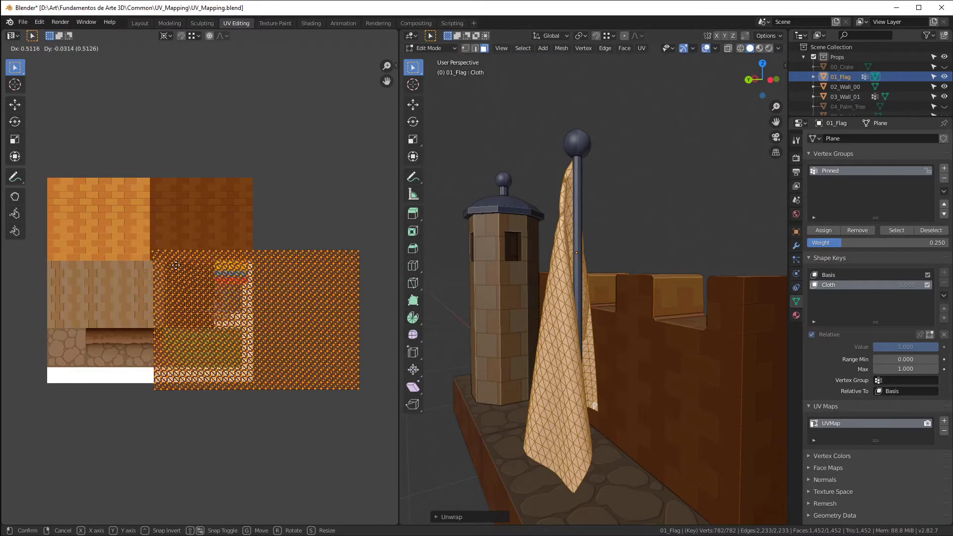
{"action": "left_click", "coordinate": [222, 275]}
{"action": "scroll", "coordinate": [209, 259], "scroll_direction": "up", "scroll_amount": 6}
{"action": "scroll", "coordinate": [235, 273], "scroll_direction": "up", "scroll_amount": 2}
{"action": "scroll", "coordinate": [235, 273], "scroll_direction": "down", "scroll_amount": 4}
{"action": "scroll", "coordinate": [298, 278], "scroll_direction": "up", "scroll_amount": 2}
{"action": "key", "text": "ctrl+space"}
{"action": "scroll", "coordinate": [580, 309], "scroll_direction": "down", "scroll_amount": 4}
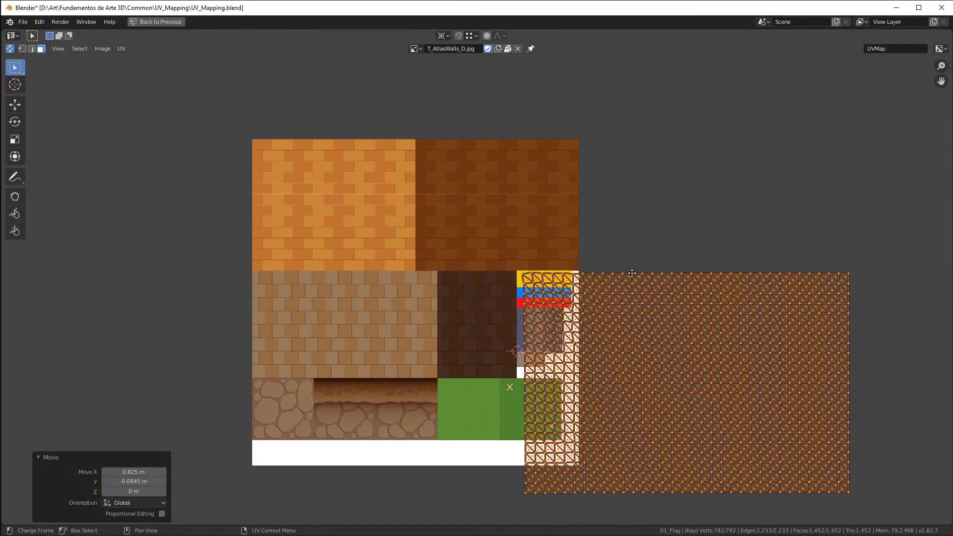
{"action": "scroll", "coordinate": [536, 244], "scroll_direction": "up", "scroll_amount": 5}
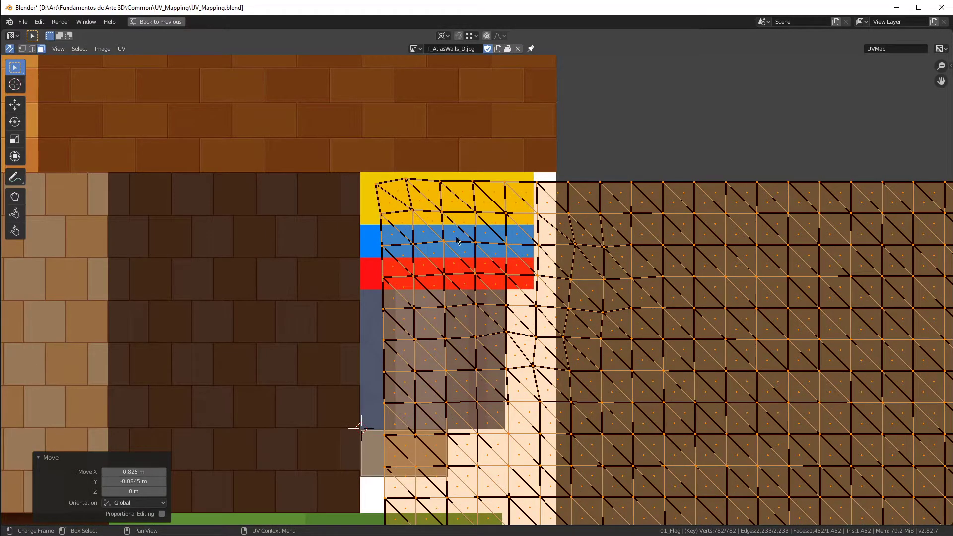
{"action": "scroll", "coordinate": [450, 192], "scroll_direction": "down", "scroll_amount": 4}
{"action": "scroll", "coordinate": [515, 272], "scroll_direction": "up", "scroll_amount": 2}
{"action": "scroll", "coordinate": [415, 240], "scroll_direction": "down", "scroll_amount": 1}
{"action": "scroll", "coordinate": [445, 310], "scroll_direction": "up", "scroll_amount": 1}
{"action": "middle_click_drag", "start_coordinate": [445, 310], "coordinate": [417, 226]}
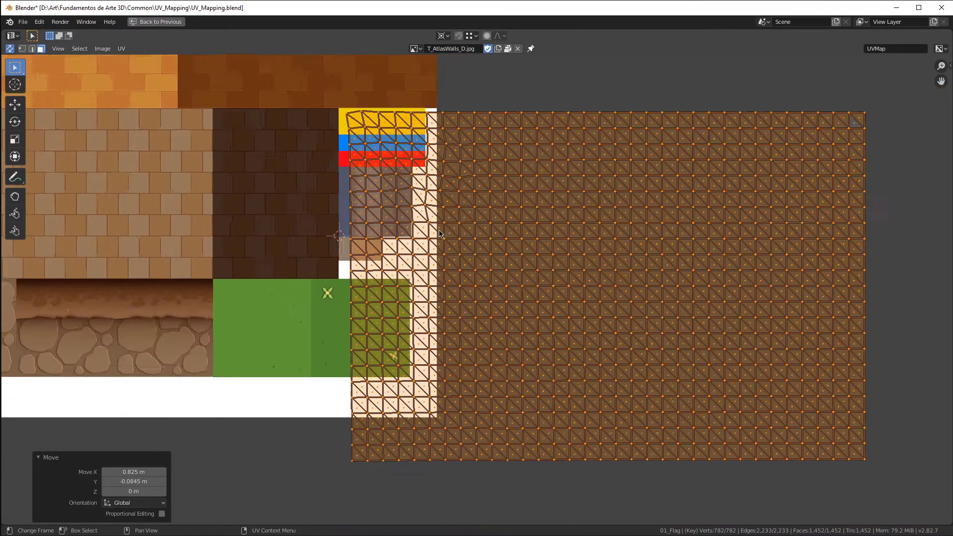
{"action": "key", "text": "ctrl+space"}
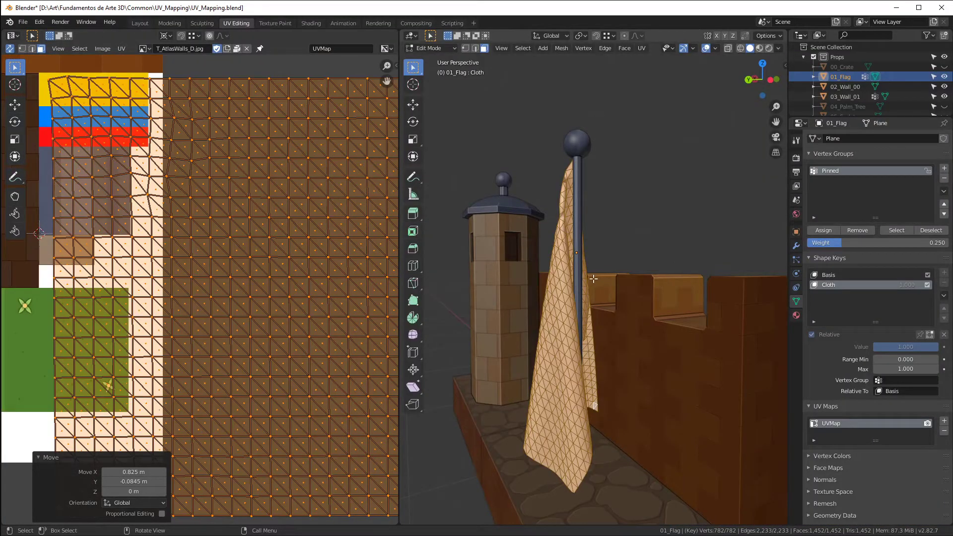
Step: Set the Cloth shape key value to 0 and enable Shape Key Edit Mode so the flag is flat while editing
{"action": "key", "text": "Tab"}
{"action": "left_click_drag", "start_coordinate": [913, 322], "coordinate": [875, 323]}
{"action": "key", "text": "Tab"}
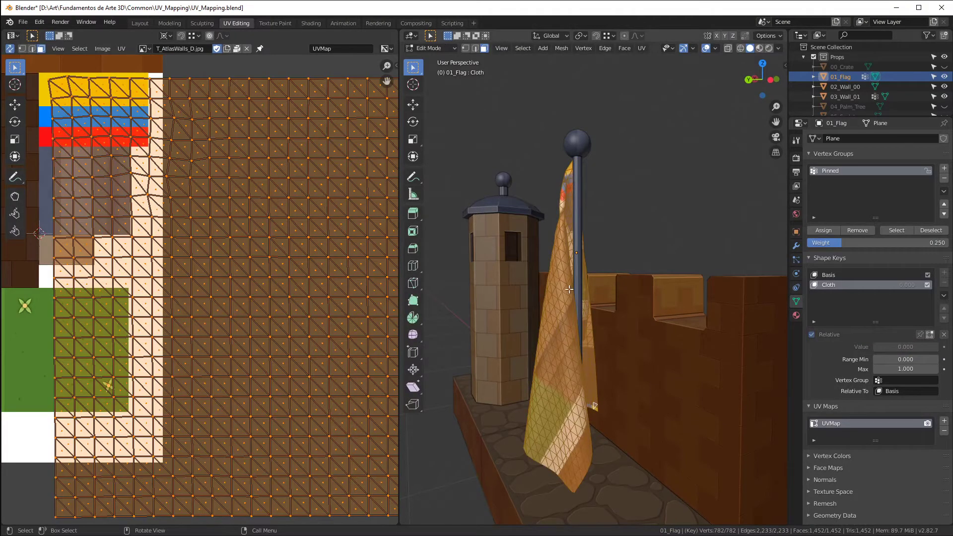
{"action": "left_click", "coordinate": [929, 334]}
{"action": "left_click", "coordinate": [906, 347]}
{"action": "type", "text": "13"}
{"action": "key", "text": "Escape"}
Step: Switch to the front orthographic view and apply Project From View to all of the flag's faces
{"action": "middle_click_drag", "start_coordinate": [709, 294], "coordinate": [614, 280], "text": "alt"}
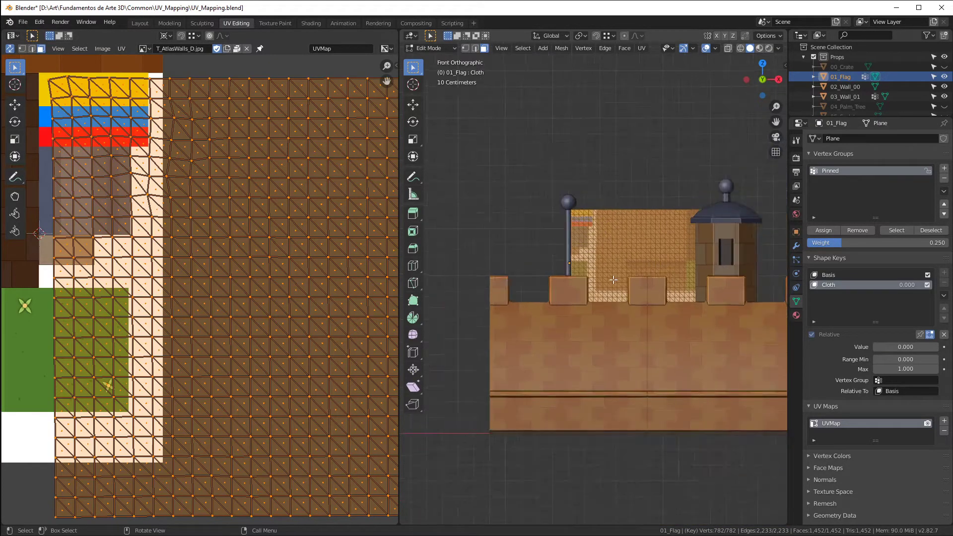
{"action": "scroll", "coordinate": [614, 280], "scroll_direction": "up", "scroll_amount": 2}
{"action": "key", "text": "u"}
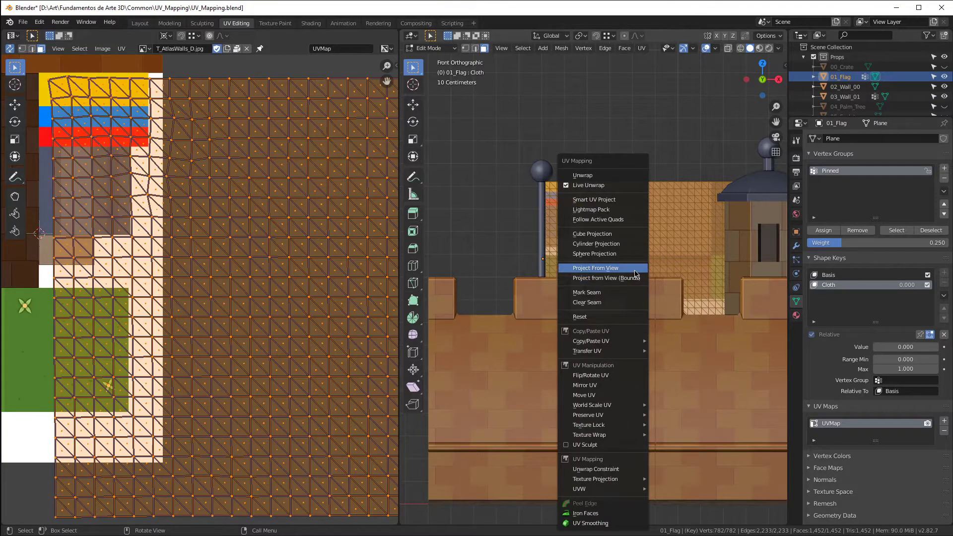
{"action": "left_click", "coordinate": [635, 273]}
{"action": "scroll", "coordinate": [90, 323], "scroll_direction": "down", "scroll_amount": 7}
{"action": "scroll", "coordinate": [151, 313], "scroll_direction": "up", "scroll_amount": 3}
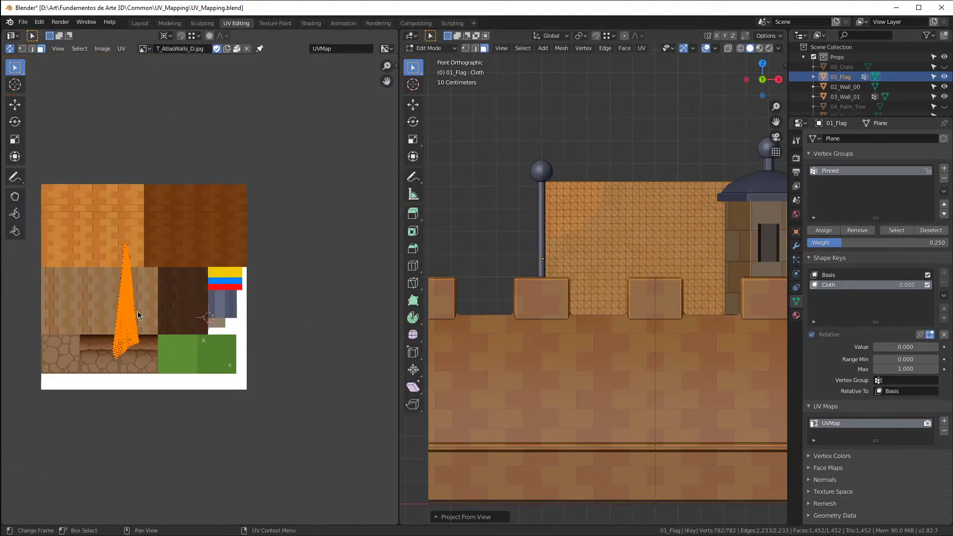
{"action": "scroll", "coordinate": [93, 322], "scroll_direction": "up", "scroll_amount": 4}
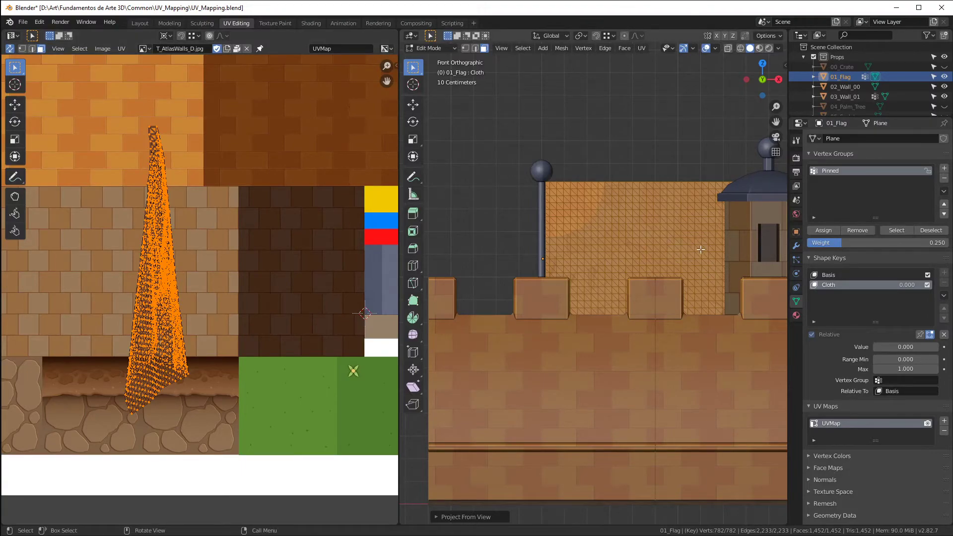
Step: Mute the Cloth shape key, then leave and re-enter Edit Mode on the flag
{"action": "scroll", "coordinate": [699, 247], "scroll_direction": "down", "scroll_amount": 2}
{"action": "left_click", "coordinate": [927, 285]}
{"action": "scroll", "coordinate": [528, 296], "scroll_direction": "down", "scroll_amount": 1}
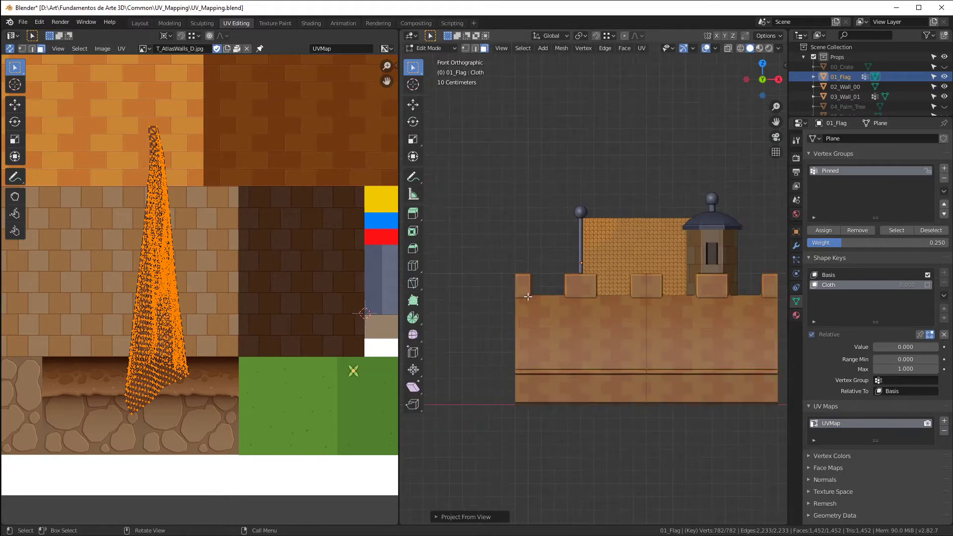
{"action": "key", "text": "Tab"}
{"action": "key", "text": "Tab"}
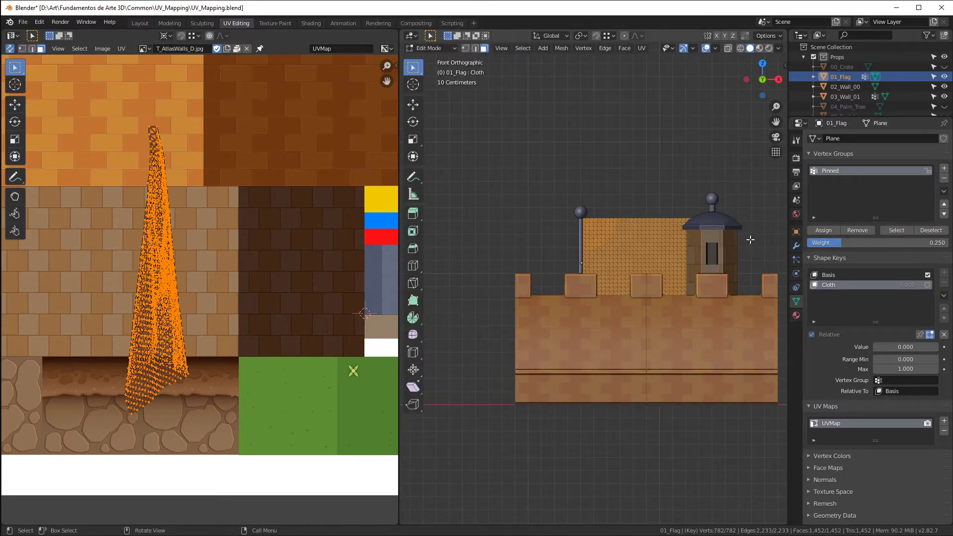
{"action": "scroll", "coordinate": [747, 240], "scroll_direction": "up", "scroll_amount": 3}
{"action": "scroll", "coordinate": [648, 250], "scroll_direction": "down", "scroll_amount": 2}
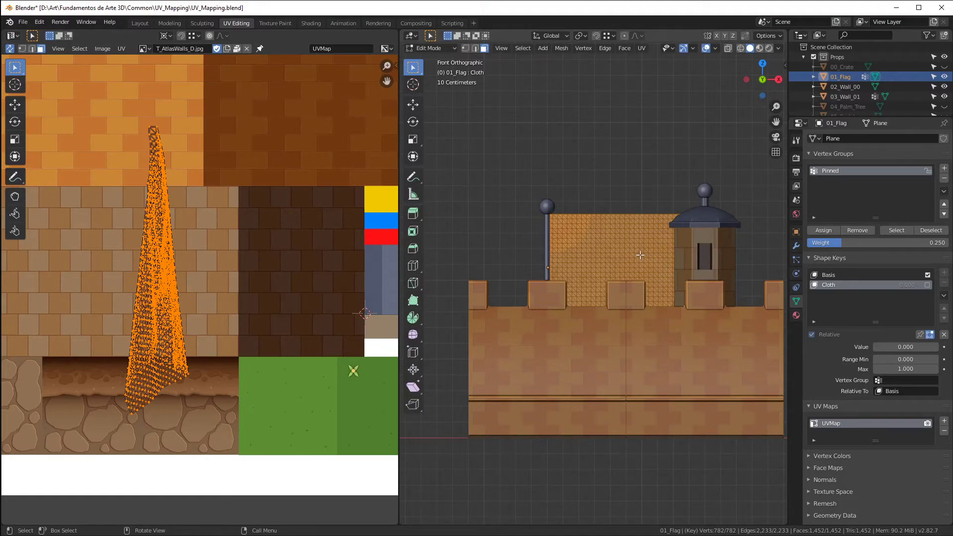
Step: Unwrap the flag's faces again, then replace that layout with Project From View in the front view
{"action": "key", "text": "u"}
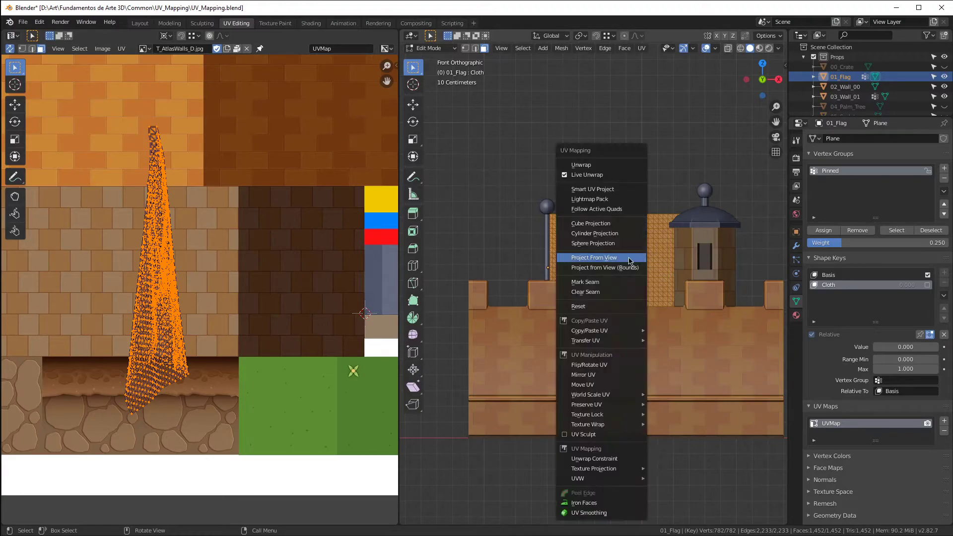
{"action": "left_click", "coordinate": [561, 167]}
{"action": "key", "text": "u"}
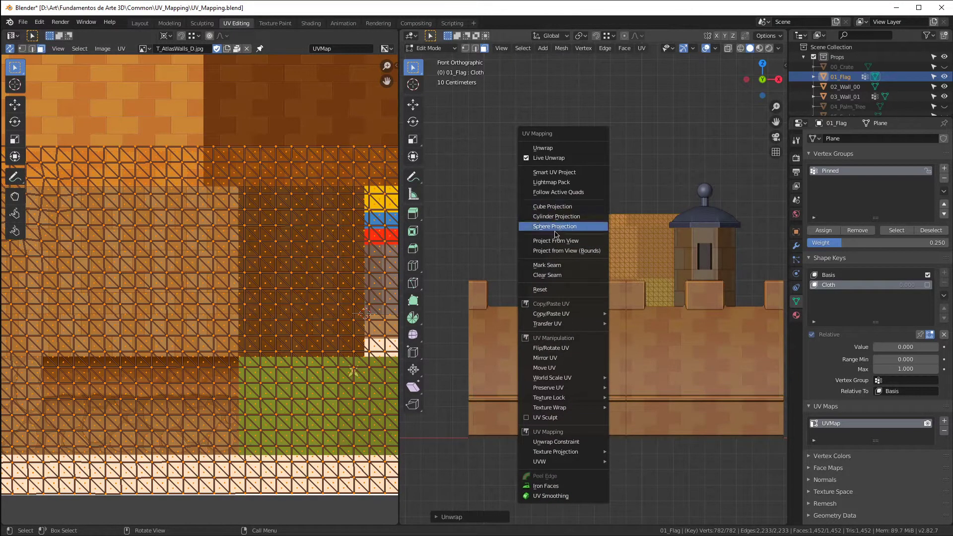
{"action": "left_click", "coordinate": [566, 241]}
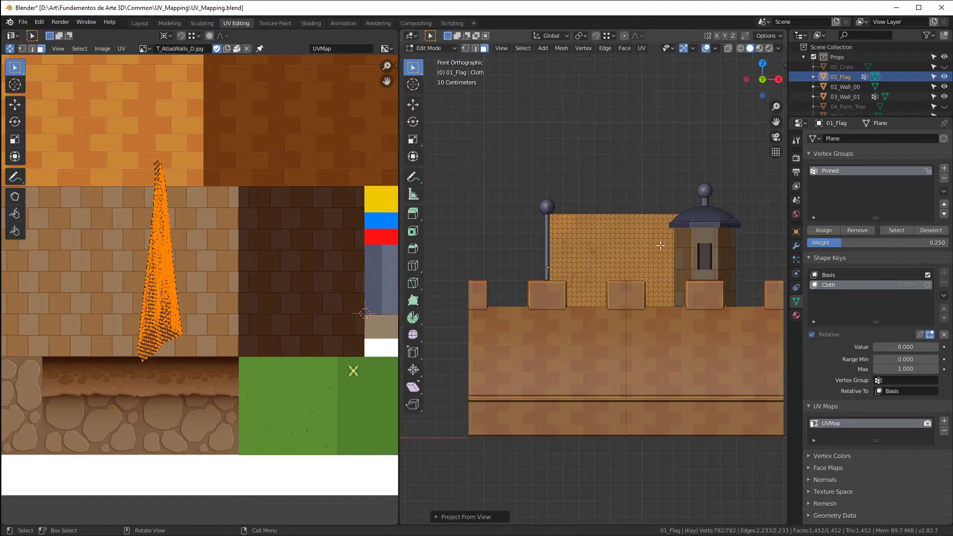
{"action": "scroll", "coordinate": [658, 268], "scroll_direction": "down", "scroll_amount": 3}
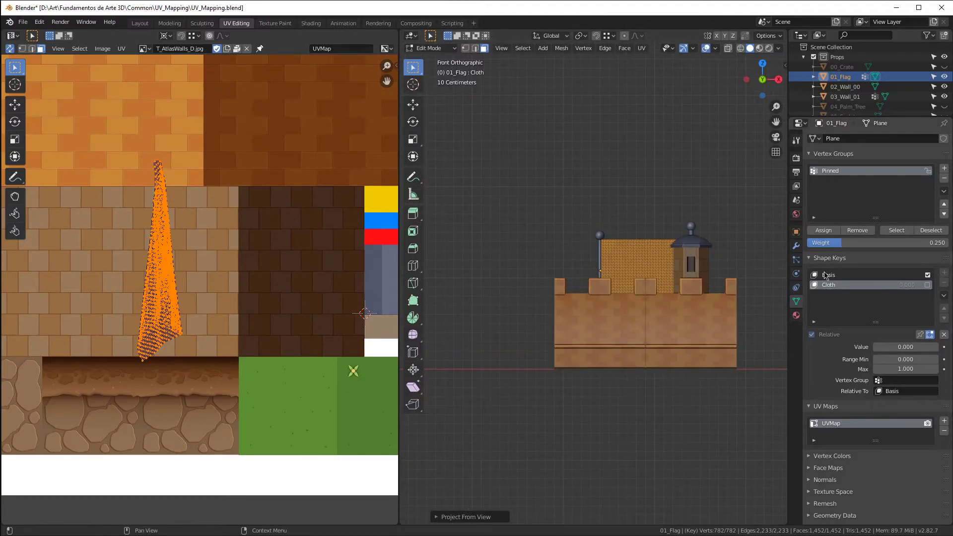
Step: Return to Object Mode and duplicate the flag, placing the copy clear of the wall on its flagpole side
{"action": "key", "text": "Tab"}
{"action": "scroll", "coordinate": [656, 272], "scroll_direction": "down", "scroll_amount": 2}
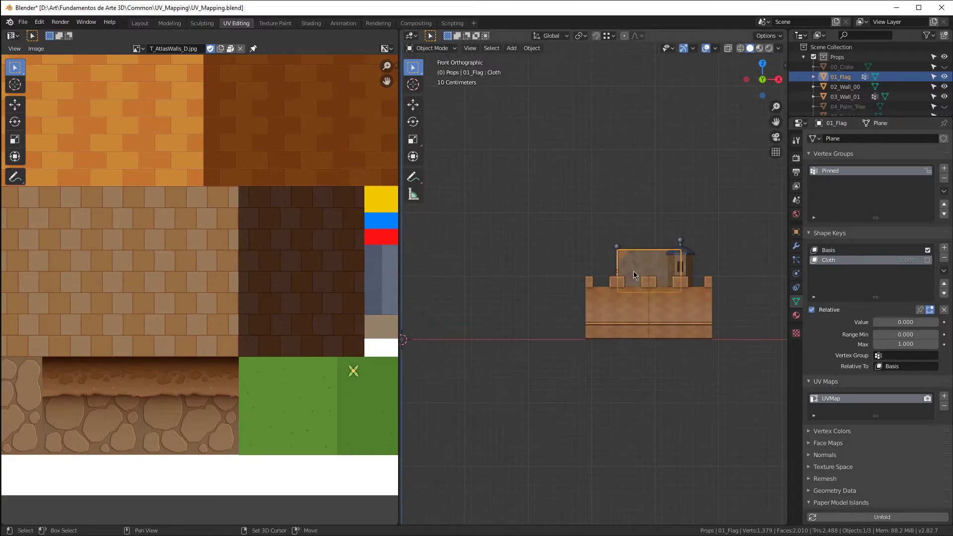
{"action": "key", "text": "shift+d"}
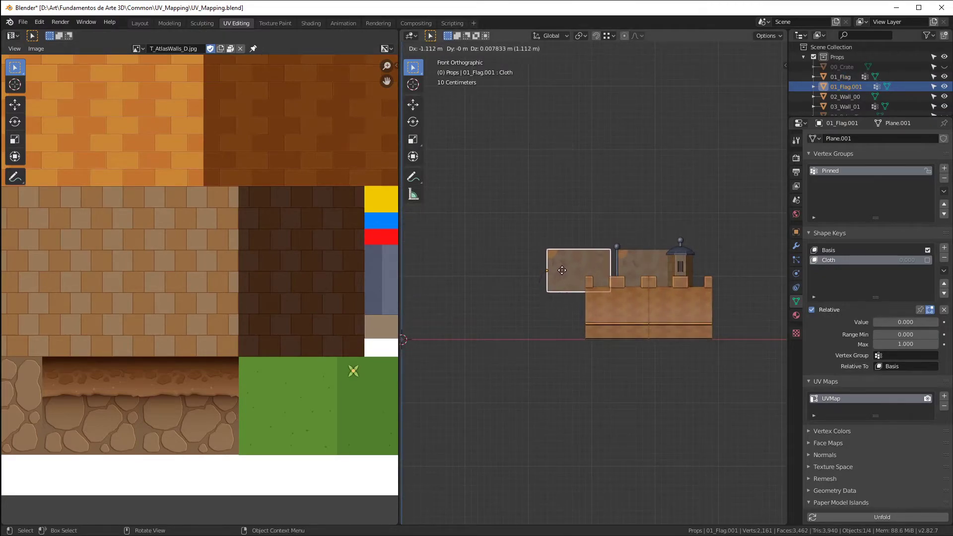
{"action": "left_click", "coordinate": [503, 272]}
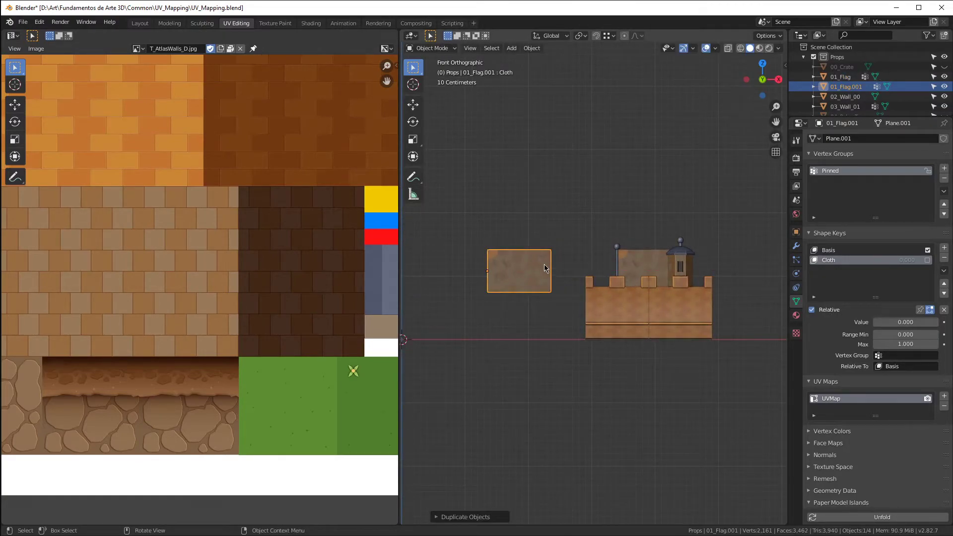
Step: Delete both shape keys from the duplicated flag and apply Project From View to all its faces in the front view
{"action": "left_click", "coordinate": [944, 258]}
{"action": "left_click", "coordinate": [945, 258]}
{"action": "key", "text": "Tab"}
{"action": "scroll", "coordinate": [526, 263], "scroll_direction": "up", "scroll_amount": 3}
{"action": "scroll", "coordinate": [507, 266], "scroll_direction": "up", "scroll_amount": 4}
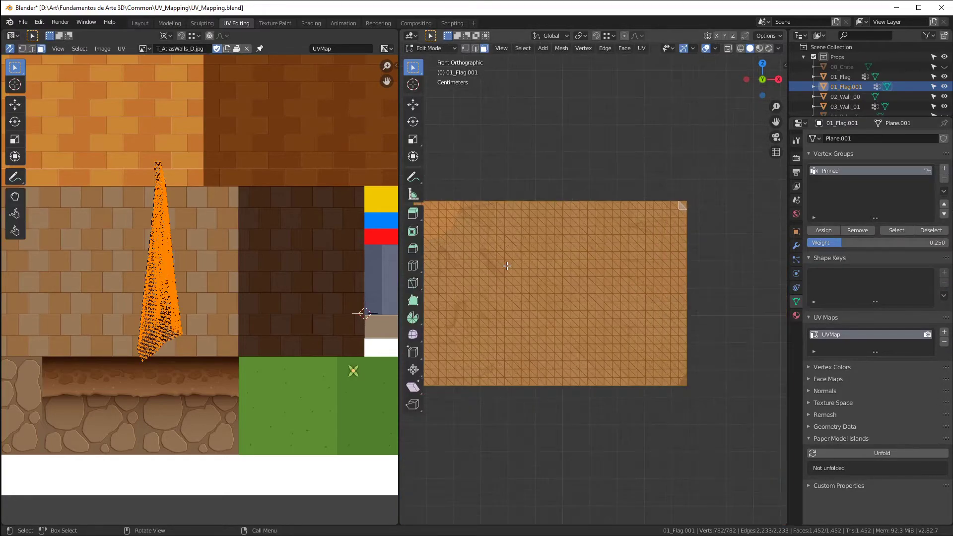
{"action": "key", "text": "u"}
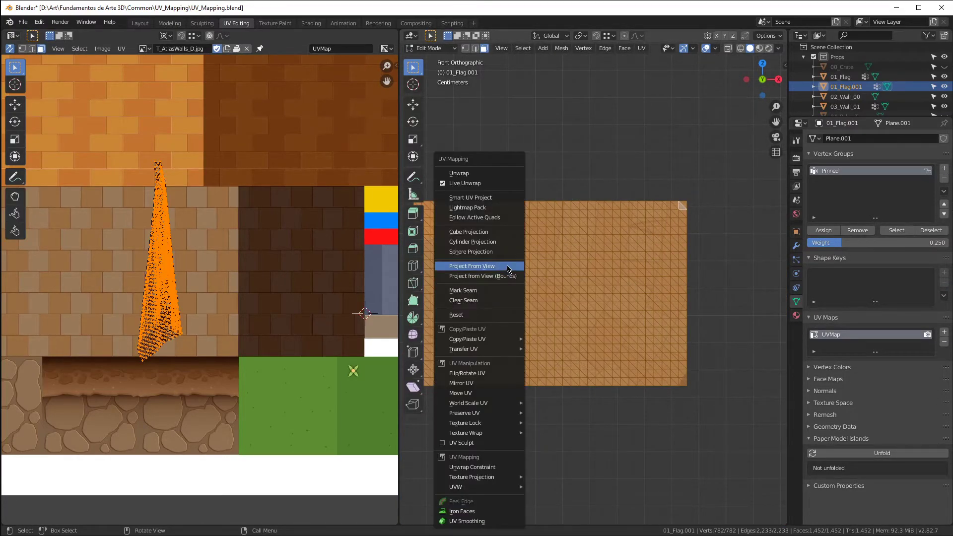
{"action": "left_click", "coordinate": [498, 271]}
Step: In the maximized UV editor, move the flag's UV island so its upper-left corner meets the atlas's yellow-blue-red stripe block
{"action": "scroll", "coordinate": [690, 239], "scroll_direction": "down", "scroll_amount": 3}
{"action": "scroll", "coordinate": [124, 208], "scroll_direction": "down", "scroll_amount": 3}
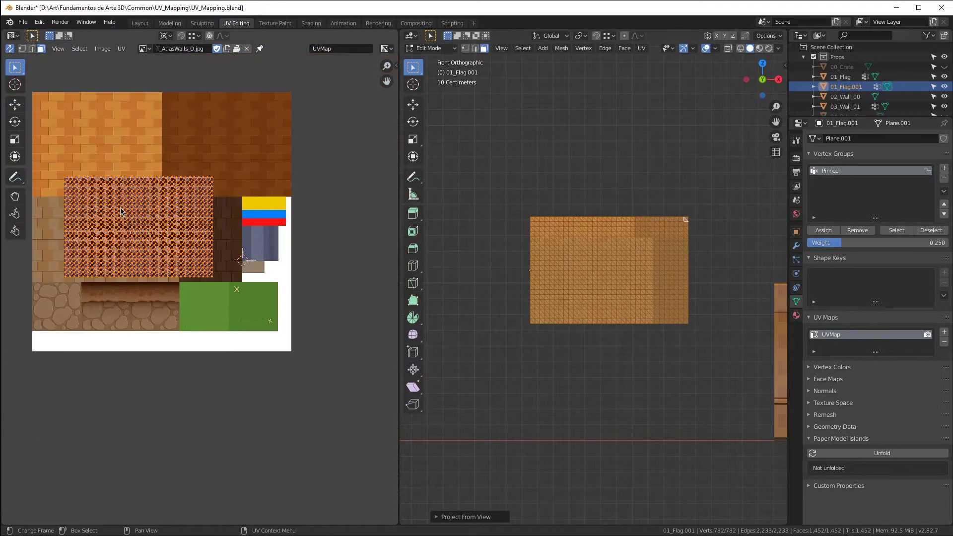
{"action": "key", "text": "ctrl+space"}
{"action": "scroll", "coordinate": [496, 198], "scroll_direction": "up", "scroll_amount": 5}
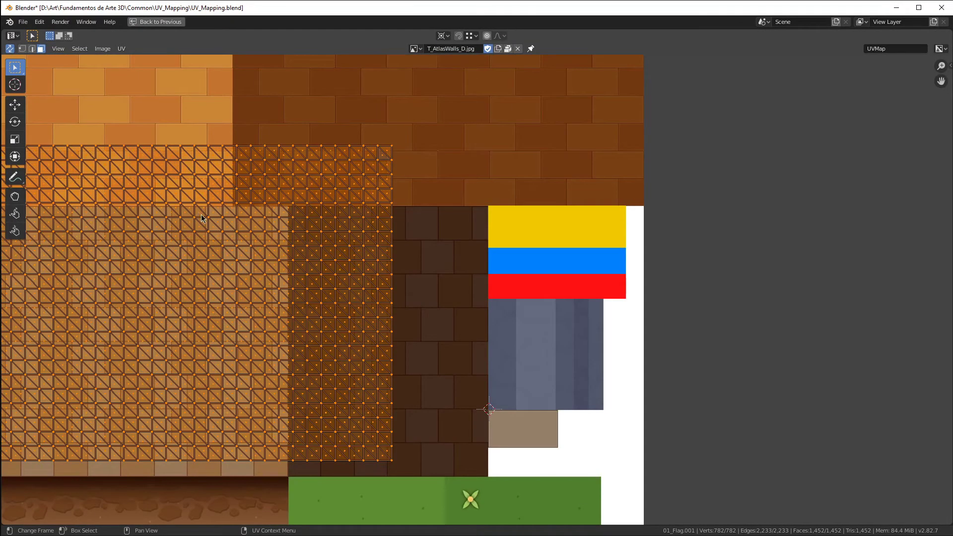
{"action": "key", "text": "g"}
{"action": "left_click", "coordinate": [763, 279]}
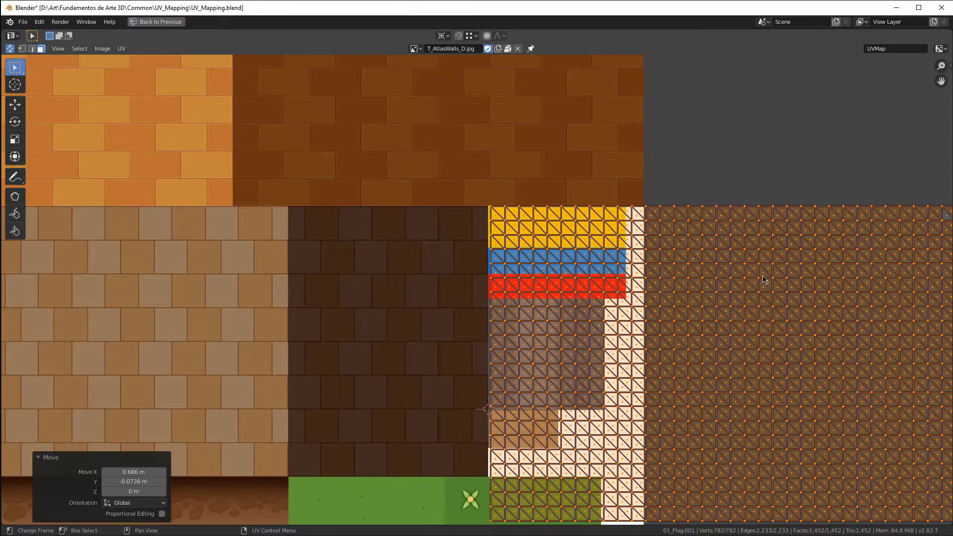
{"action": "scroll", "coordinate": [556, 250], "scroll_direction": "down", "scroll_amount": 4}
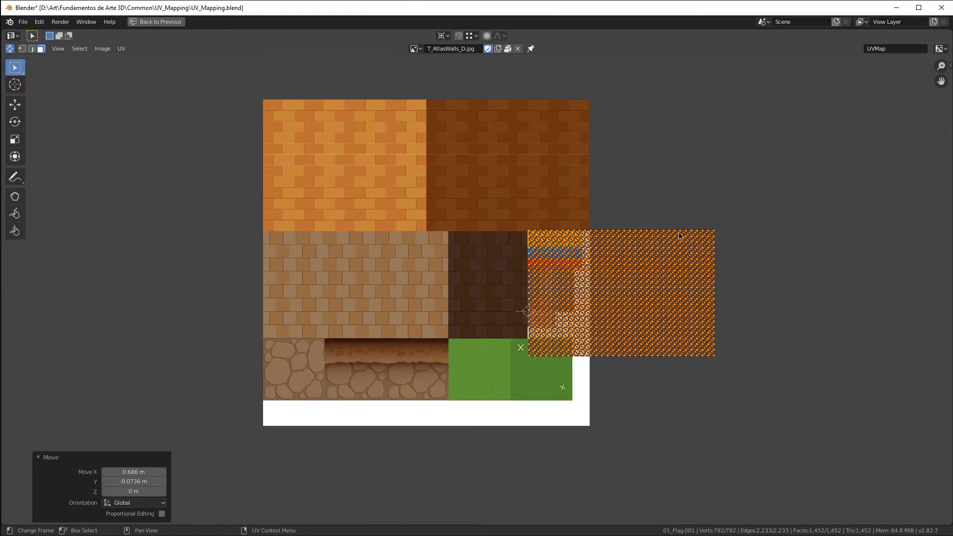
{"action": "scroll", "coordinate": [529, 226], "scroll_direction": "up", "scroll_amount": 12}
{"action": "key", "text": "g"}
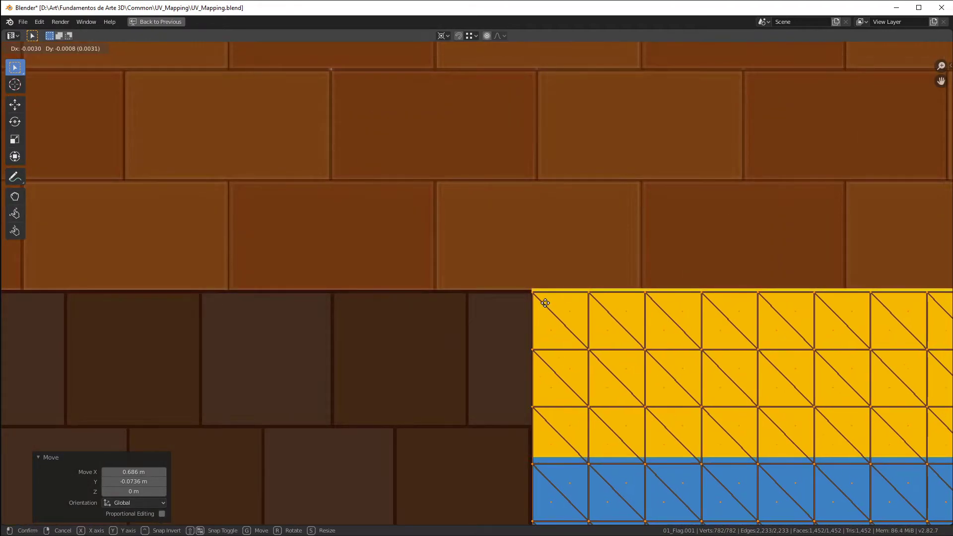
{"action": "left_click", "coordinate": [546, 299]}
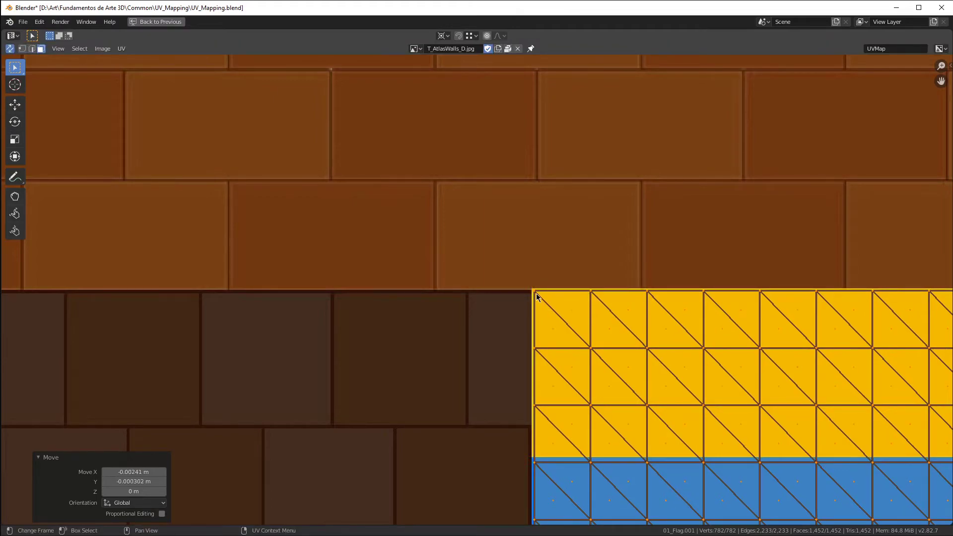
{"action": "scroll", "coordinate": [535, 293], "scroll_direction": "down", "scroll_amount": 10}
{"action": "scroll", "coordinate": [695, 406], "scroll_direction": "up", "scroll_amount": 2}
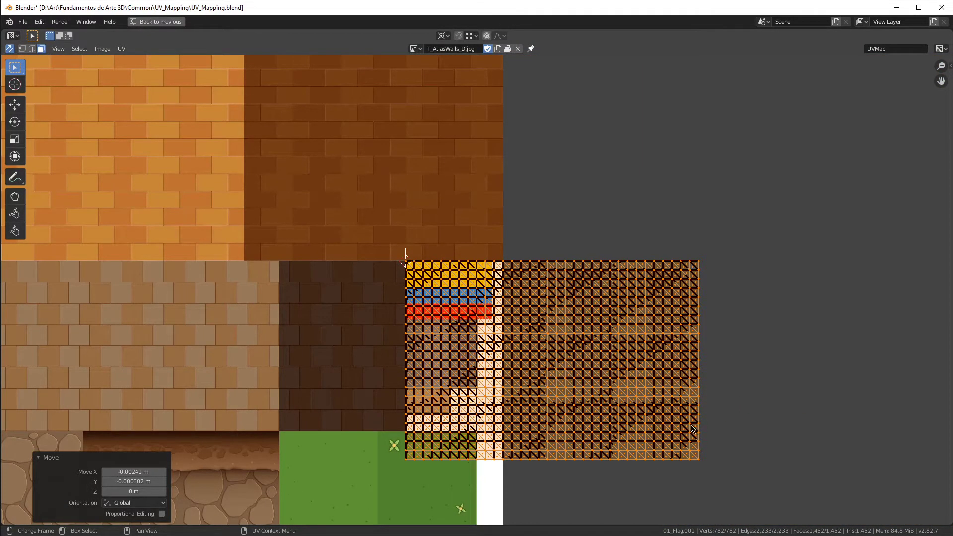
Step: Scale the flag's UV island by 0.288 and then 1.018 from that corner to fill the stripe block, and return to Object Mode
{"action": "key", "text": "s"}
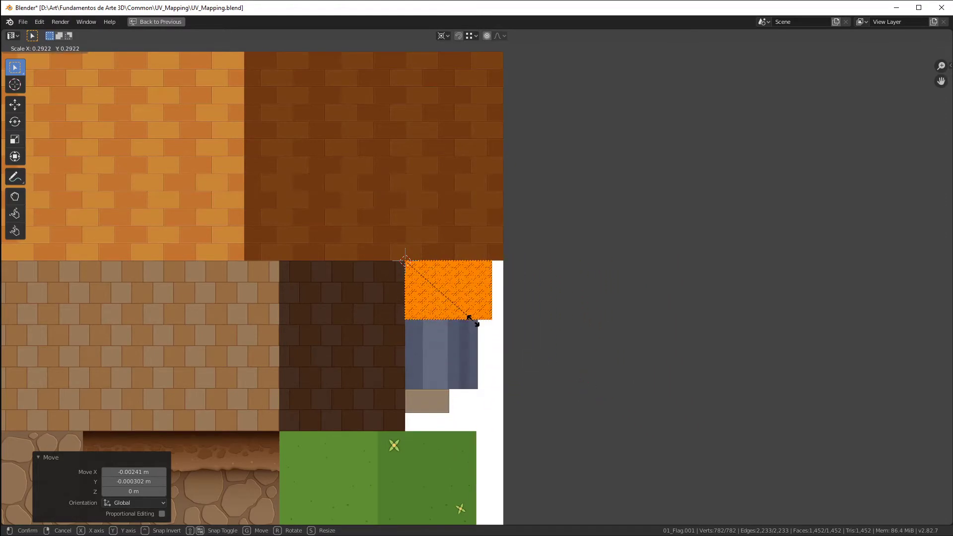
{"action": "left_click", "coordinate": [472, 319]}
{"action": "scroll", "coordinate": [507, 323], "scroll_direction": "up", "scroll_amount": 10}
{"action": "key", "text": "s"}
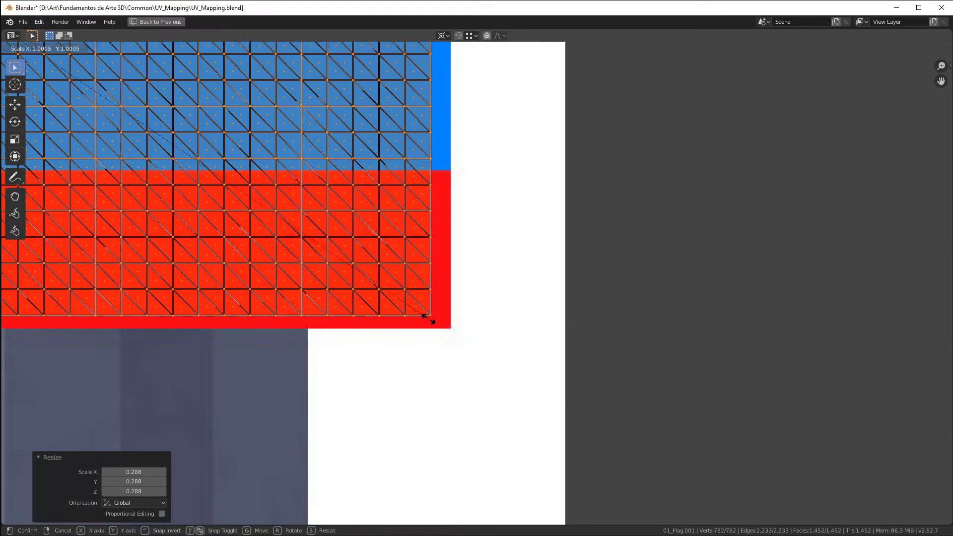
{"action": "left_click", "coordinate": [443, 329]}
{"action": "scroll", "coordinate": [493, 336], "scroll_direction": "down", "scroll_amount": 5}
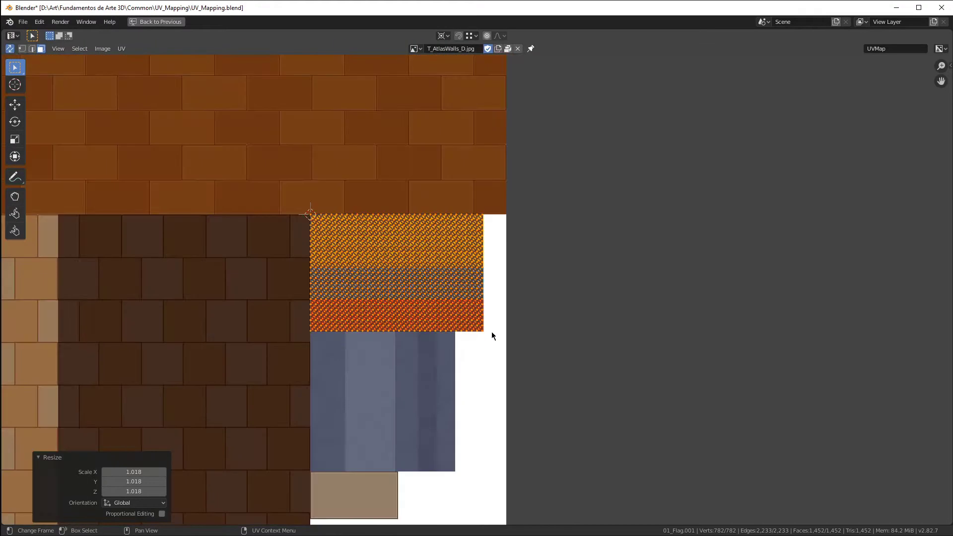
{"action": "key", "text": "Tab"}
{"action": "key", "text": "ctrl+space"}
Step: Examine the striped texture on the flag copy beside the wall, from the front and in perspective
{"action": "scroll", "coordinate": [673, 282], "scroll_direction": "down", "scroll_amount": 5}
{"action": "scroll", "coordinate": [673, 282], "scroll_direction": "up", "scroll_amount": 2}
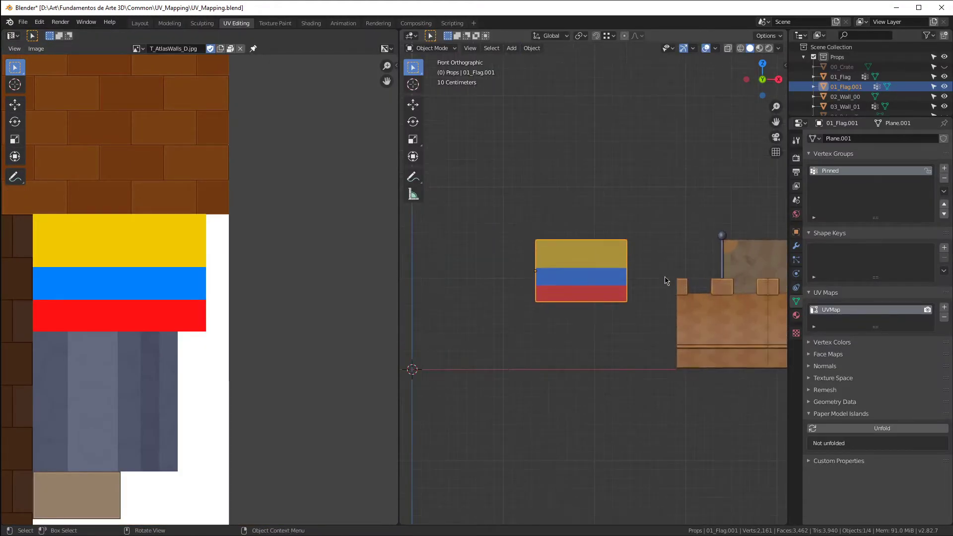
{"action": "scroll", "coordinate": [565, 255], "scroll_direction": "up", "scroll_amount": 1}
{"action": "scroll", "coordinate": [565, 255], "scroll_direction": "down", "scroll_amount": 4}
{"action": "scroll", "coordinate": [647, 277], "scroll_direction": "up", "scroll_amount": 4}
{"action": "scroll", "coordinate": [647, 277], "scroll_direction": "down", "scroll_amount": 2}
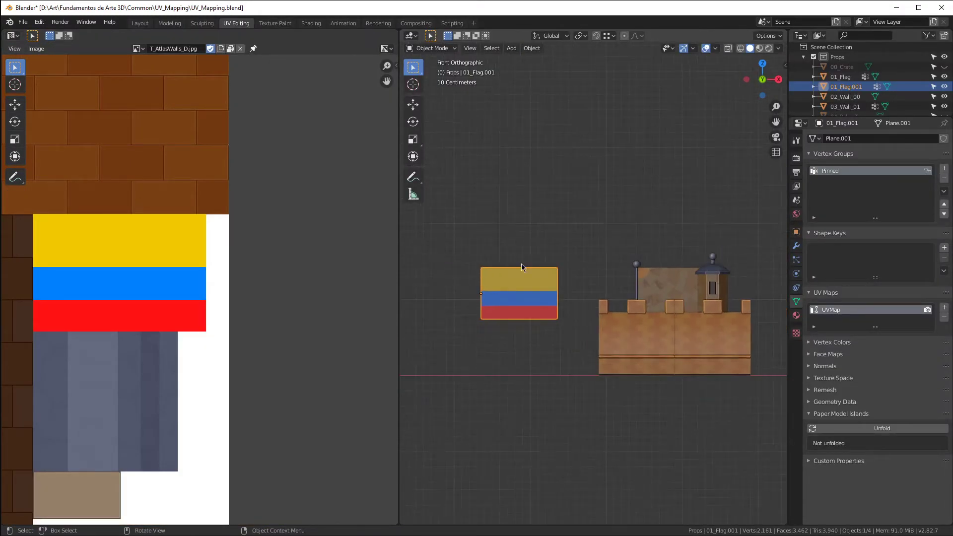
{"action": "scroll", "coordinate": [523, 279], "scroll_direction": "up", "scroll_amount": 4}
{"action": "middle_click_drag", "start_coordinate": [552, 263], "coordinate": [556, 303]}
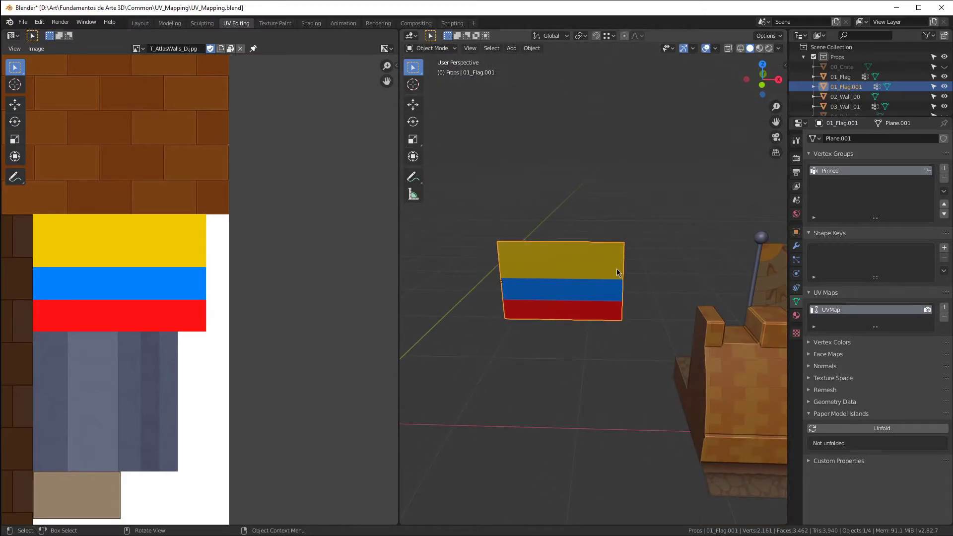
{"action": "scroll", "coordinate": [705, 289], "scroll_direction": "down", "scroll_amount": 3}
{"action": "scroll", "coordinate": [591, 288], "scroll_direction": "up", "scroll_amount": 3}
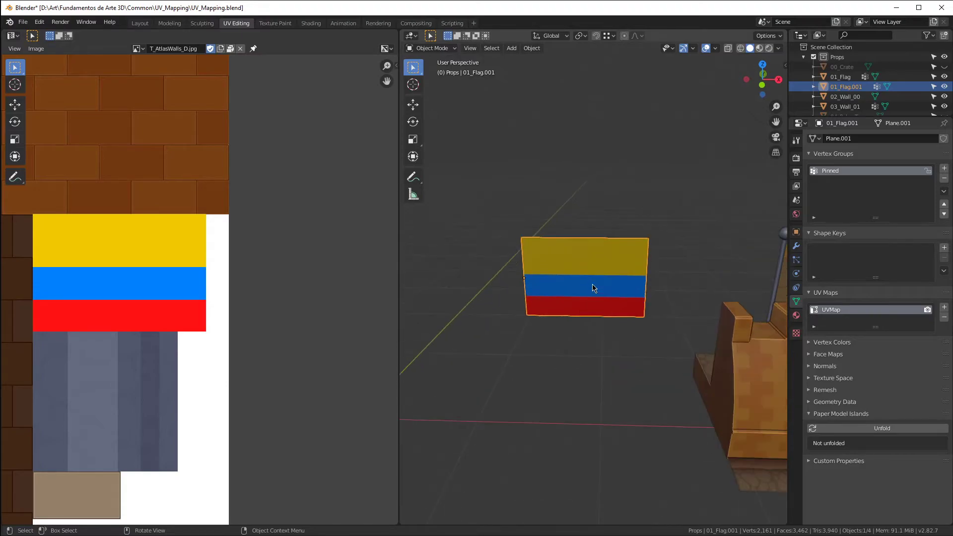
Step: Bend the flag copy by moving the vertices of its free half about 0.22 m, mostly downward, with Proportional Editing
{"action": "key", "text": "Tab"}
{"action": "scroll", "coordinate": [588, 258], "scroll_direction": "up", "scroll_amount": 3}
{"action": "middle_click_drag", "start_coordinate": [591, 263], "coordinate": [571, 275]}
{"action": "key", "text": "alt+a"}
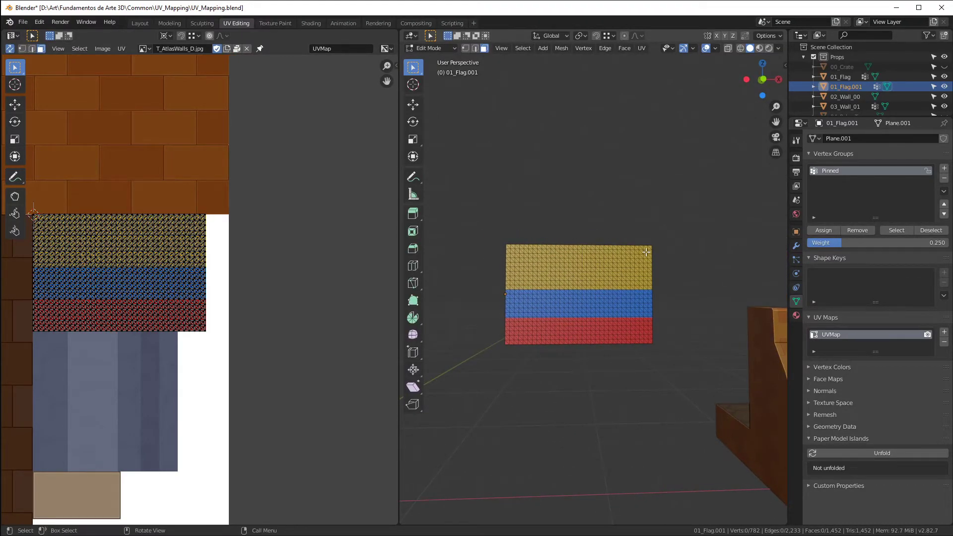
{"action": "key", "text": "1"}
{"action": "key", "text": "c"}
{"action": "scroll", "coordinate": [639, 262], "scroll_direction": "down", "scroll_amount": 4}
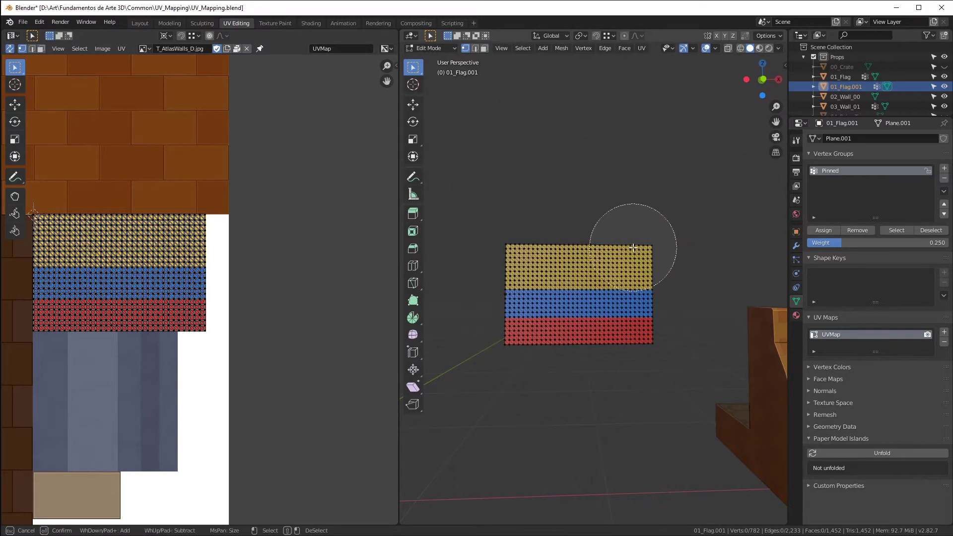
{"action": "left_click_drag", "start_coordinate": [632, 252], "coordinate": [624, 368]}
{"action": "key", "text": "Escape"}
{"action": "key", "text": "o"}
{"action": "key", "text": "g"}
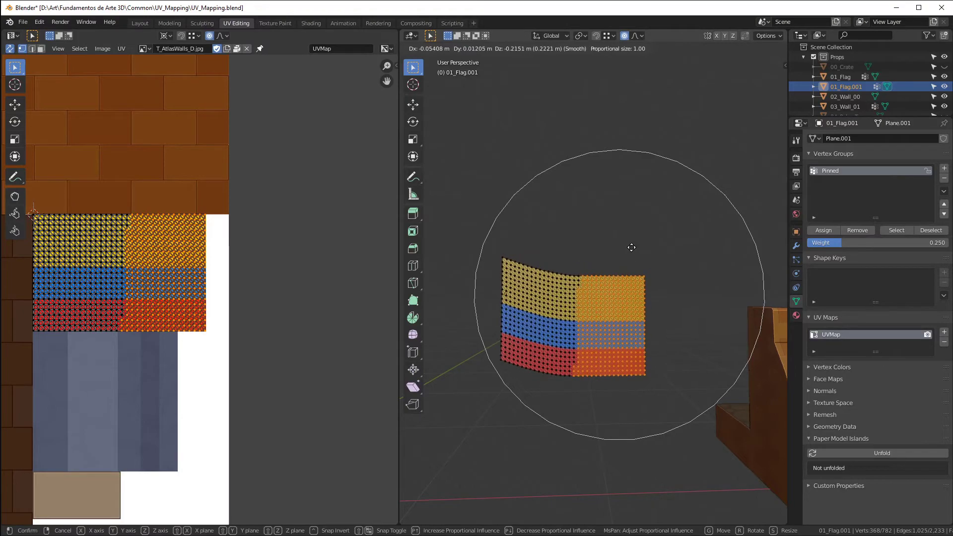
{"action": "left_click", "coordinate": [631, 247]}
{"action": "key", "text": "Tab"}
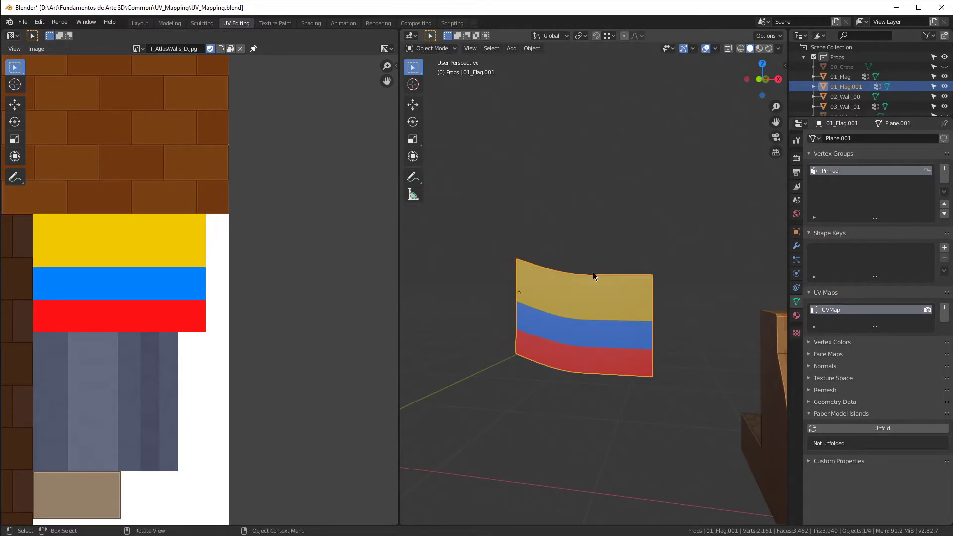
Step: Enable the original flag's Cloth shape key and set its value to 1.000
{"action": "scroll", "coordinate": [699, 283], "scroll_direction": "down", "scroll_amount": 3}
{"action": "scroll", "coordinate": [690, 277], "scroll_direction": "up", "scroll_amount": 3}
{"action": "left_click", "coordinate": [723, 270]}
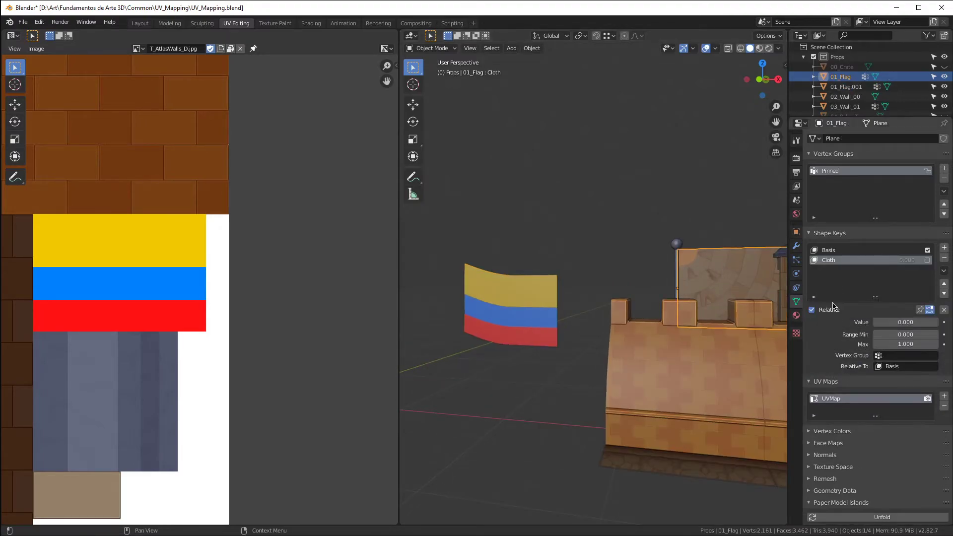
{"action": "left_click_drag", "start_coordinate": [936, 322], "coordinate": [873, 322]}
{"action": "left_click", "coordinate": [927, 260]}
{"action": "scroll", "coordinate": [724, 271], "scroll_direction": "down", "scroll_amount": 2}
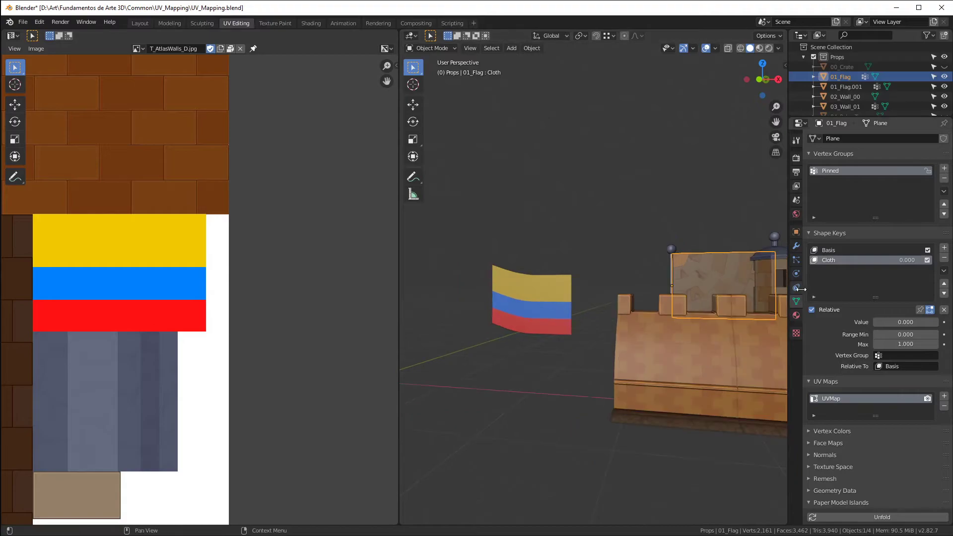
{"action": "scroll", "coordinate": [724, 271], "scroll_direction": "down", "scroll_amount": 1}
{"action": "scroll", "coordinate": [724, 270], "scroll_direction": "up", "scroll_amount": 4}
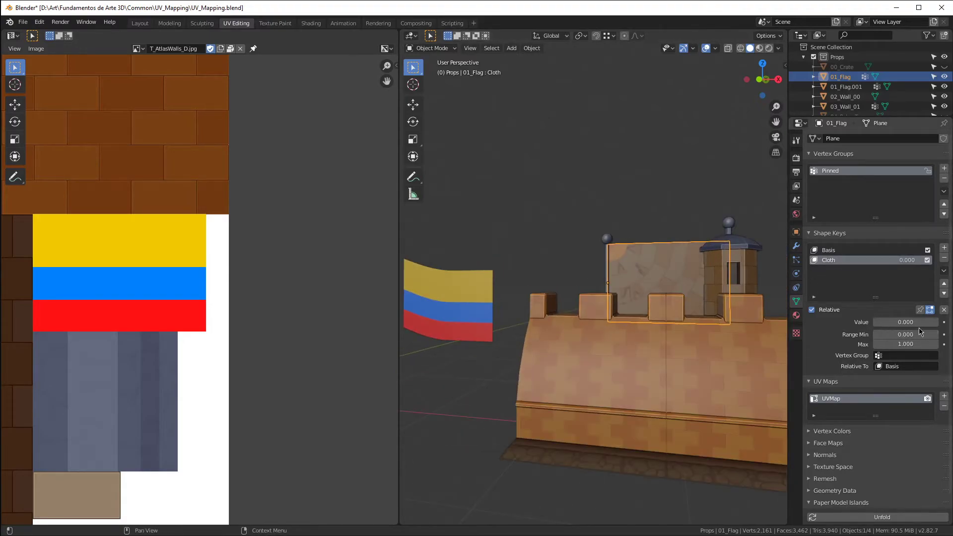
{"action": "left_click_drag", "start_coordinate": [889, 322], "coordinate": [939, 322]}
{"action": "middle_click_drag", "start_coordinate": [695, 318], "coordinate": [605, 287]}
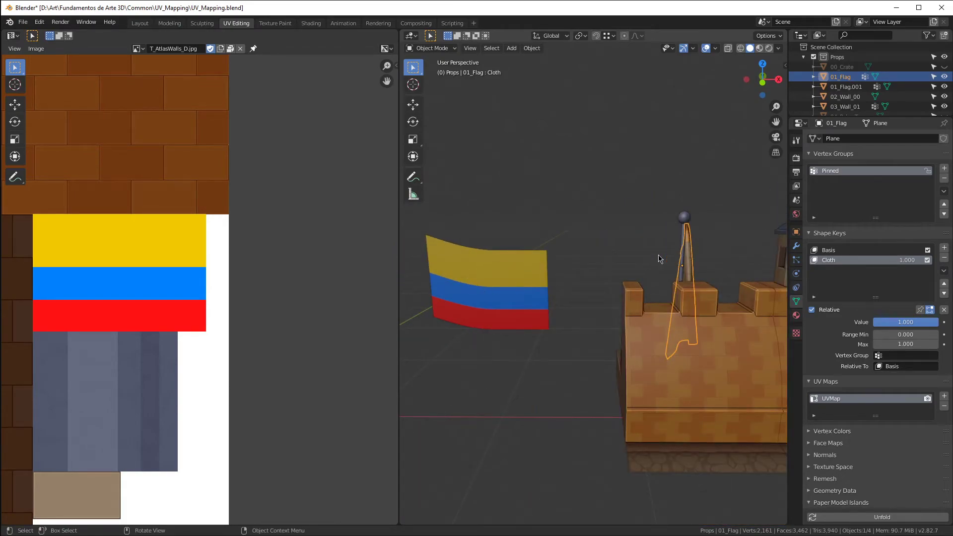
Step: Undo the original flag's Cloth shape key changes and the flag copy's bend
{"action": "left_click", "coordinate": [539, 275]}
{"action": "key", "text": "ctrl+z"}
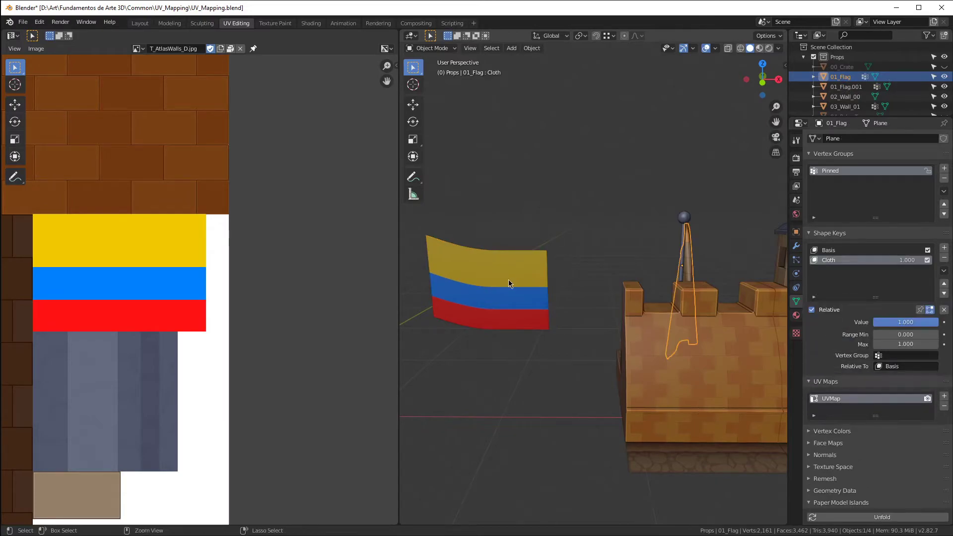
{"action": "key", "text": "ctrl+z"}
{"action": "key", "text": "ctrl+z"}
{"action": "key", "text": "ctrl+z"}
Step: Move the flag copy about 2.03 m along the global X axis onto the flagpole
{"action": "middle_click_drag", "start_coordinate": [414, 275], "coordinate": [456, 263]}
{"action": "key", "text": "g"}
{"action": "key", "text": "x"}
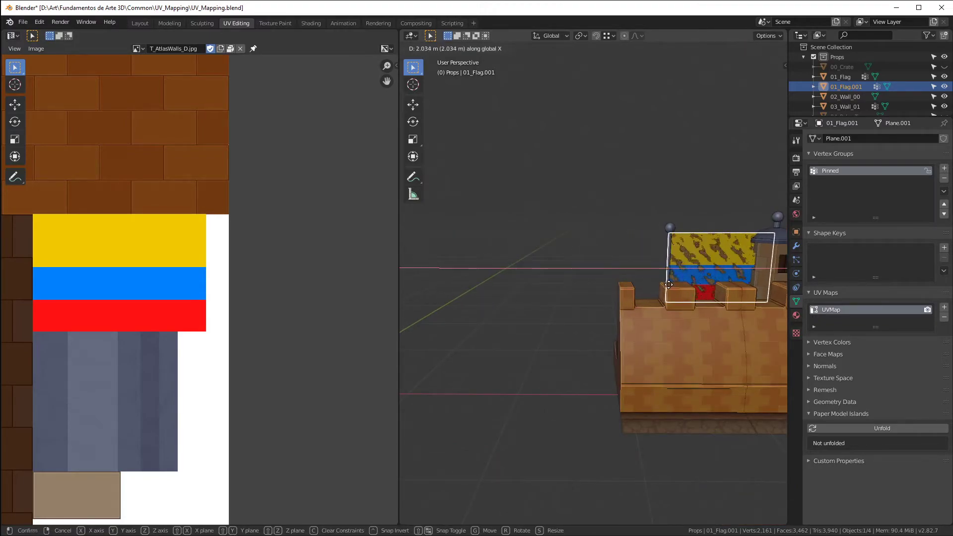
{"action": "left_click", "coordinate": [668, 285]}
{"action": "key", "text": "g"}
{"action": "key", "text": "Escape"}
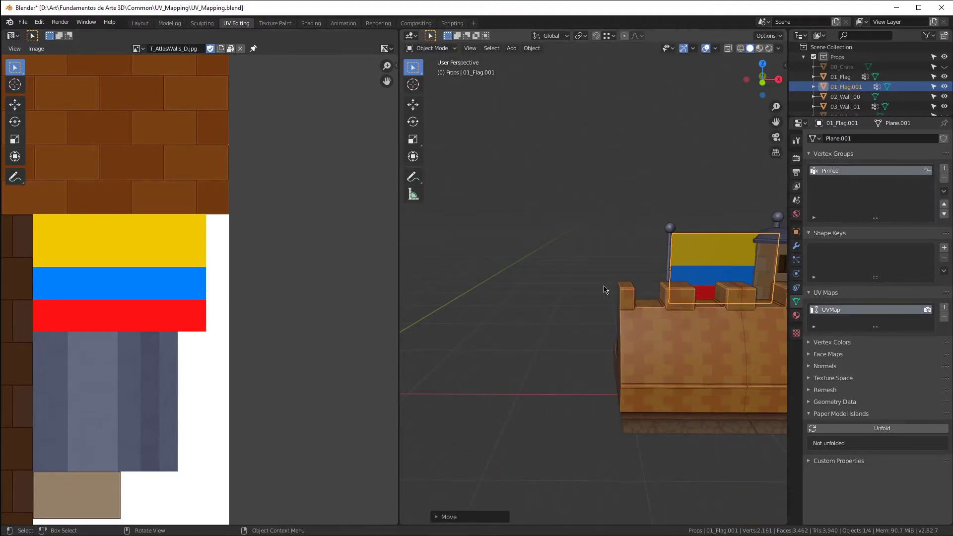
{"action": "scroll", "coordinate": [652, 293], "scroll_direction": "down", "scroll_amount": 5}
{"action": "scroll", "coordinate": [603, 243], "scroll_direction": "up", "scroll_amount": 3}
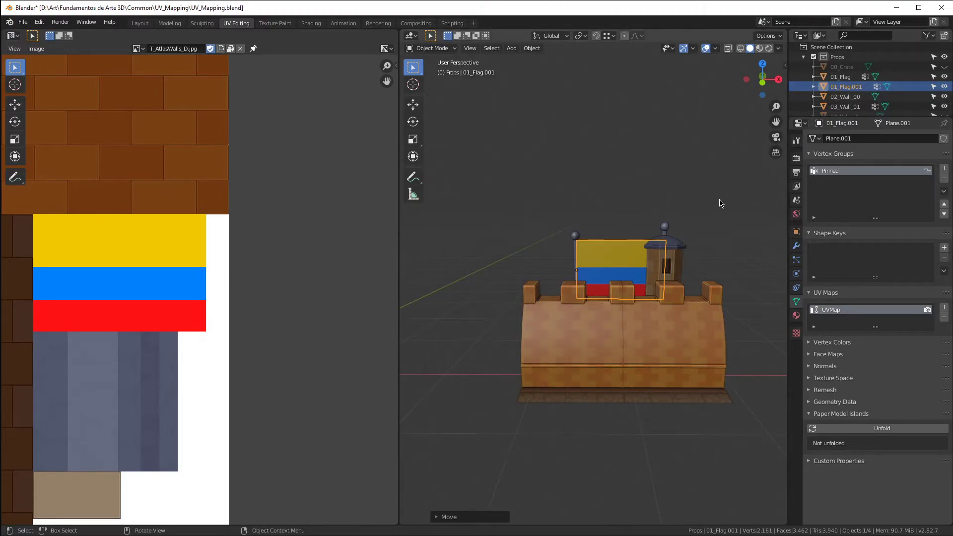
Step: Bring the whole atlas into view and hide 01_Flag.001, 01_Flag, 02_Wall_00 and 03_Wall_01
{"action": "scroll", "coordinate": [266, 252], "scroll_direction": "down", "scroll_amount": 6}
{"action": "scroll", "coordinate": [184, 284], "scroll_direction": "up", "scroll_amount": 2}
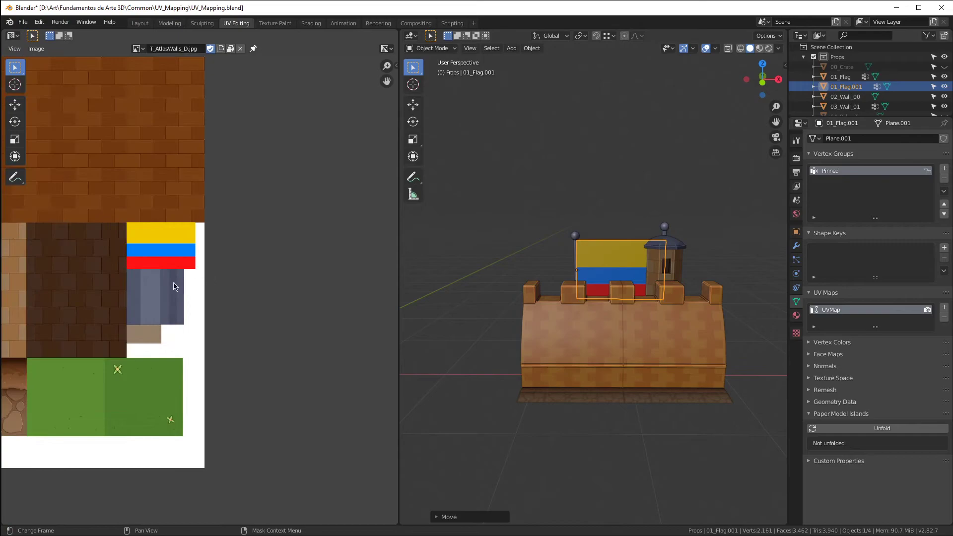
{"action": "scroll", "coordinate": [184, 284], "scroll_direction": "down", "scroll_amount": 3}
{"action": "middle_click_drag", "start_coordinate": [138, 293], "coordinate": [196, 307]}
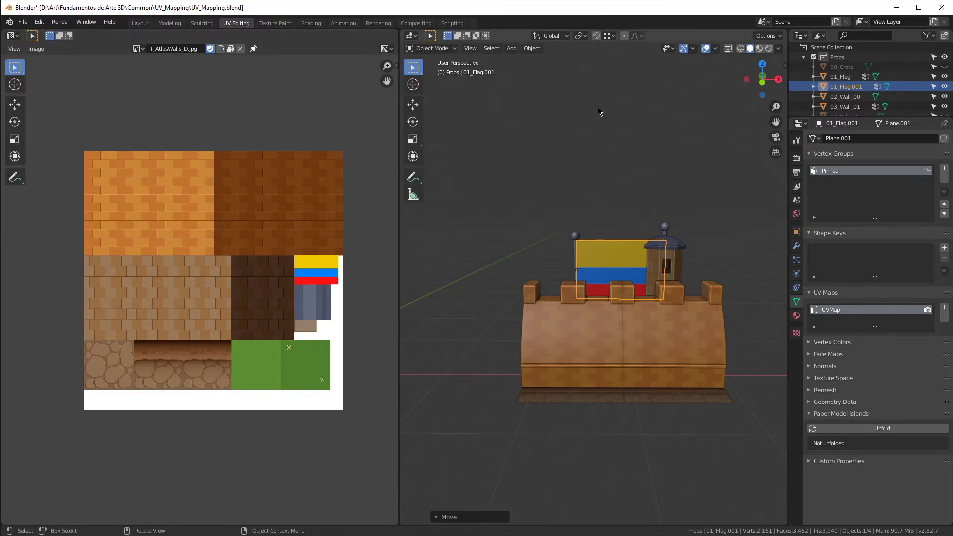
{"action": "left_click", "coordinate": [945, 87]}
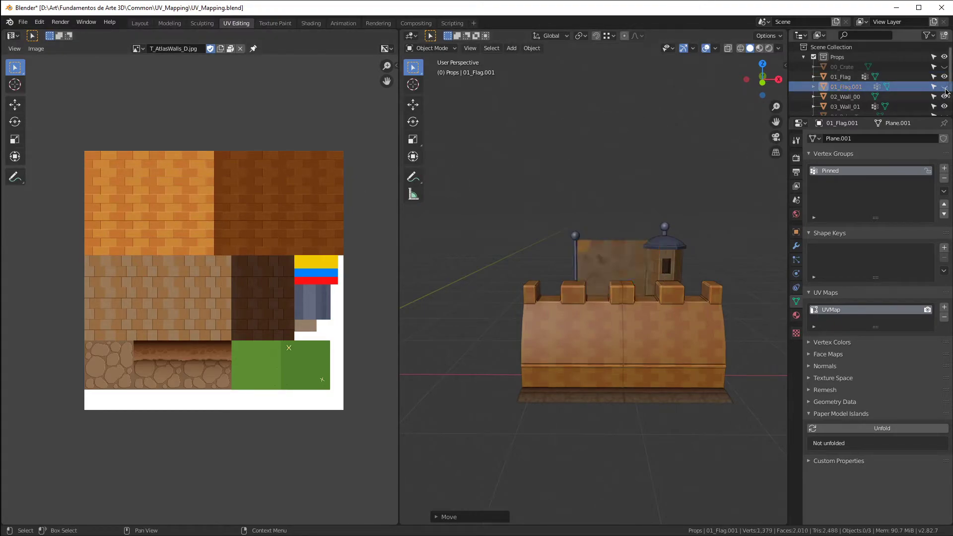
{"action": "left_click", "coordinate": [945, 77]}
{"action": "left_click", "coordinate": [945, 97]}
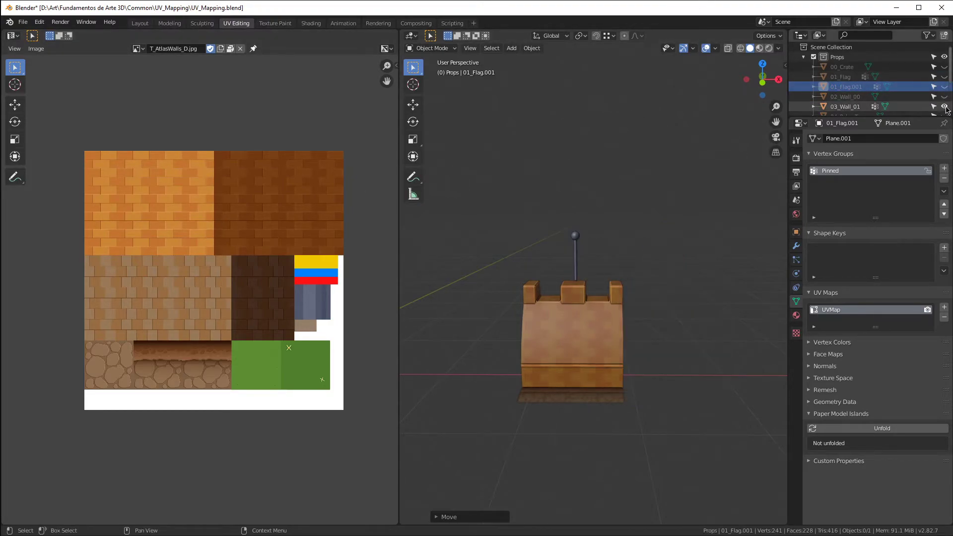
{"action": "left_click", "coordinate": [945, 106]}
Step: Switch to Discord to check the class chat, and return to Blender
{"action": "key", "text": "alt+Tab"}
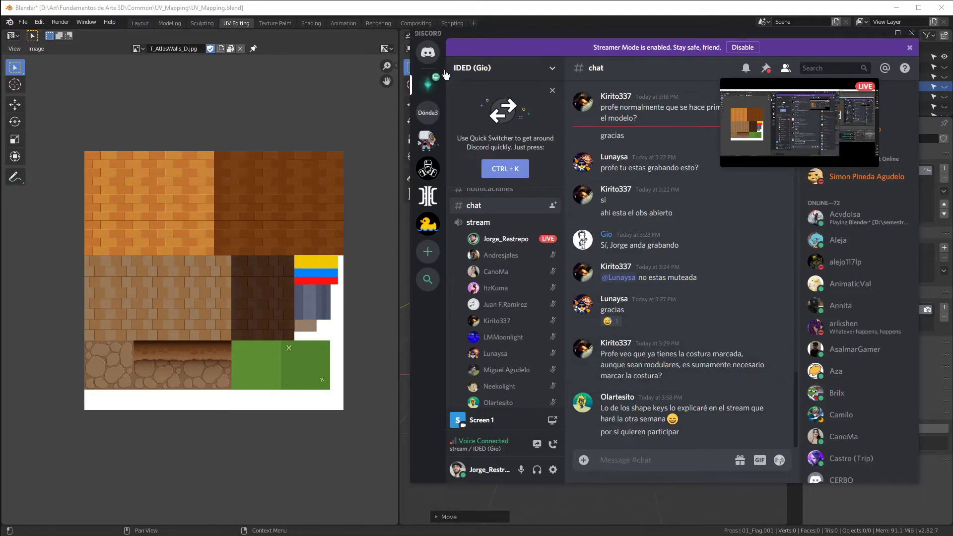
{"action": "left_click", "coordinate": [398, 9]}
Step: Show 01_Flag, 02_Wall_00 and 03_Wall_01 again, leaving the flag copy hidden
{"action": "scroll", "coordinate": [333, 251], "scroll_direction": "down", "scroll_amount": 3}
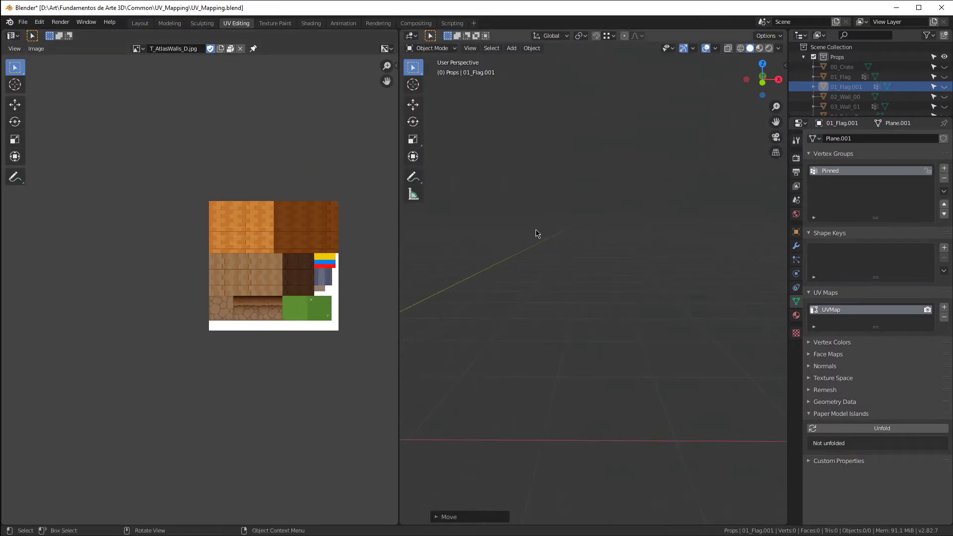
{"action": "left_click", "coordinate": [944, 77]}
{"action": "left_click", "coordinate": [945, 97]}
{"action": "left_click", "coordinate": [945, 106]}
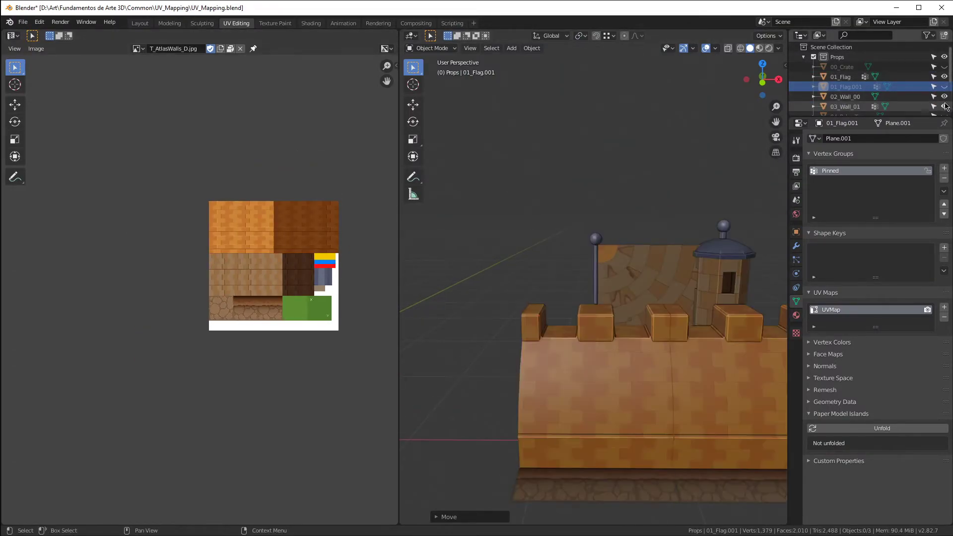
Step: Hide 01_Flag and open 03_Wall_01 in Edit Mode
{"action": "left_click", "coordinate": [944, 76]}
{"action": "scroll", "coordinate": [633, 329], "scroll_direction": "down", "scroll_amount": 3}
{"action": "left_click", "coordinate": [549, 343]}
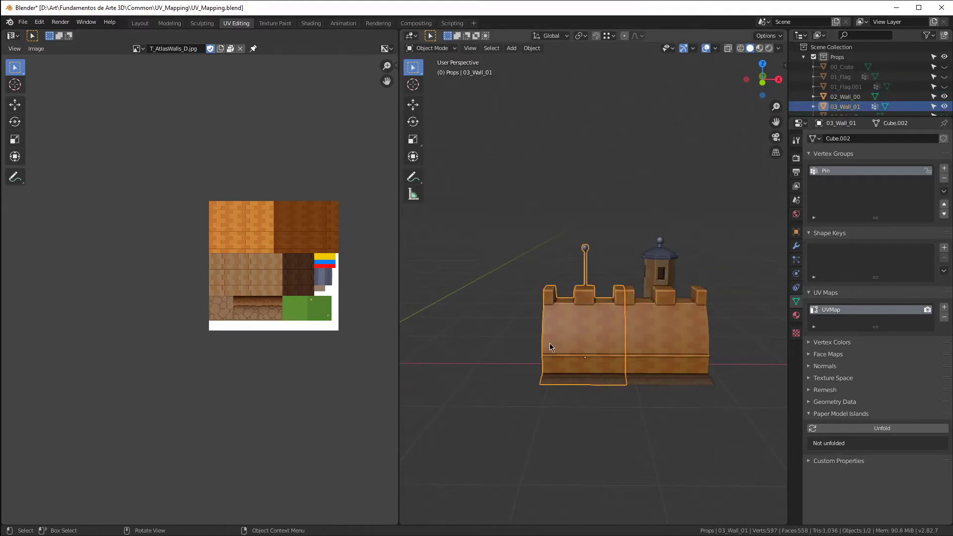
{"action": "key", "text": "Tab"}
{"action": "scroll", "coordinate": [588, 339], "scroll_direction": "up", "scroll_amount": 6}
{"action": "middle_click_drag", "start_coordinate": [588, 340], "coordinate": [648, 341]}
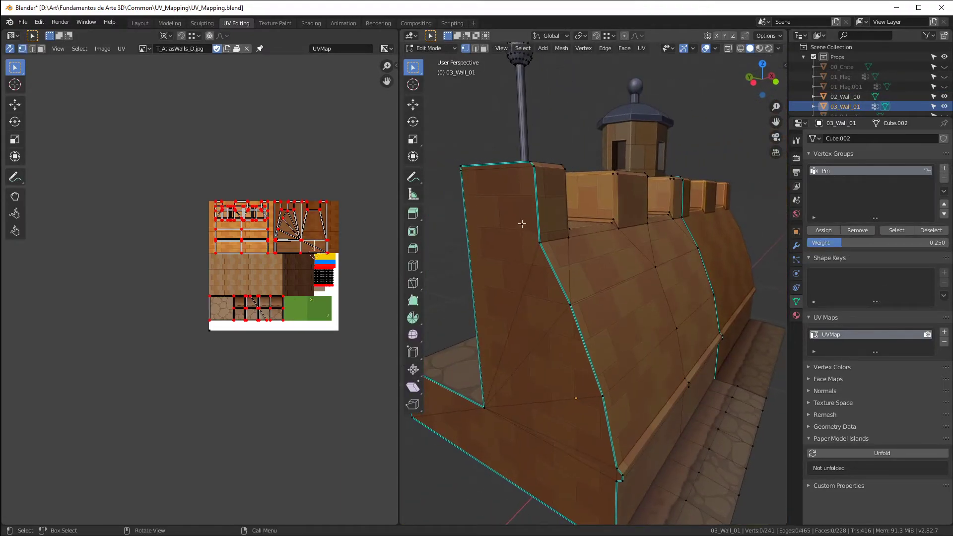
Step: Pick out single front faces of 03_Wall_01 in face select mode and examine the wall's brick mapping from several angles
{"action": "middle_click_drag", "start_coordinate": [554, 304], "coordinate": [571, 293]}
{"action": "key", "text": "3"}
{"action": "left_click", "coordinate": [559, 292]}
{"action": "left_click", "coordinate": [599, 303]}
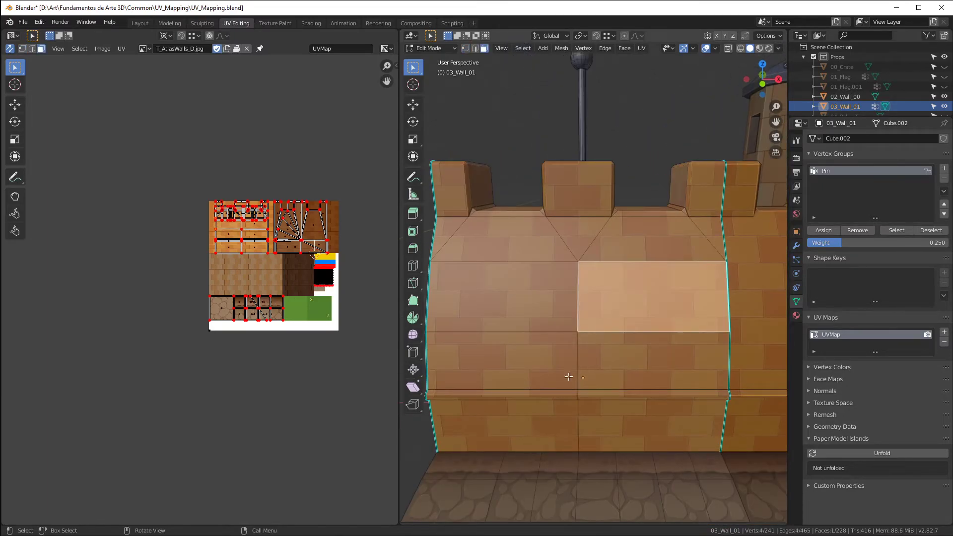
{"action": "left_click", "coordinate": [523, 311]}
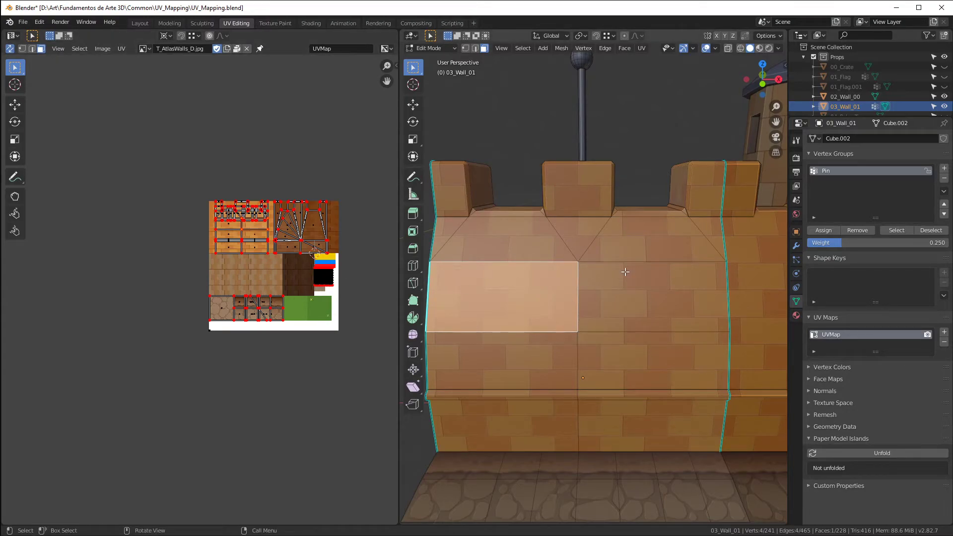
{"action": "scroll", "coordinate": [907, 106], "scroll_direction": "down", "scroll_amount": 4}
{"action": "scroll", "coordinate": [908, 106], "scroll_direction": "up", "scroll_amount": 4}
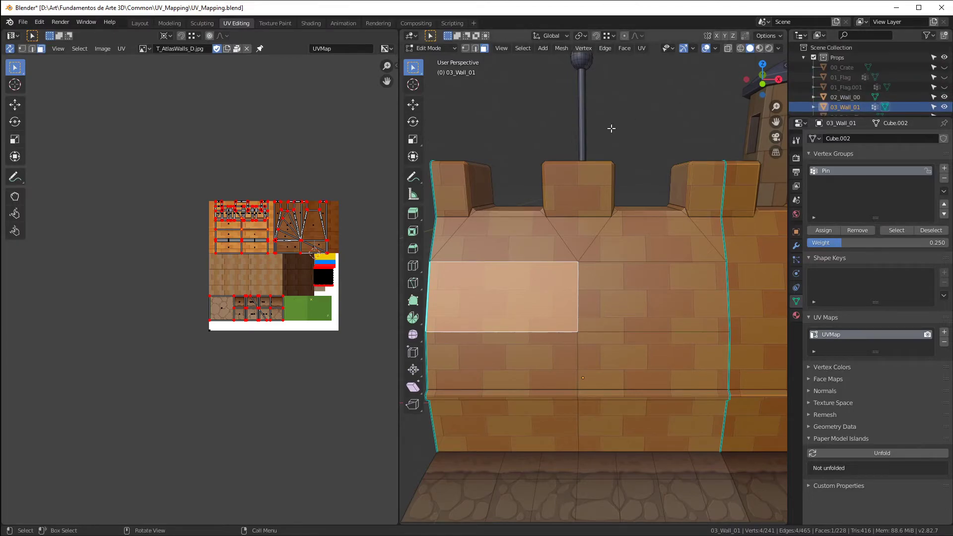
{"action": "scroll", "coordinate": [607, 186], "scroll_direction": "down", "scroll_amount": 3}
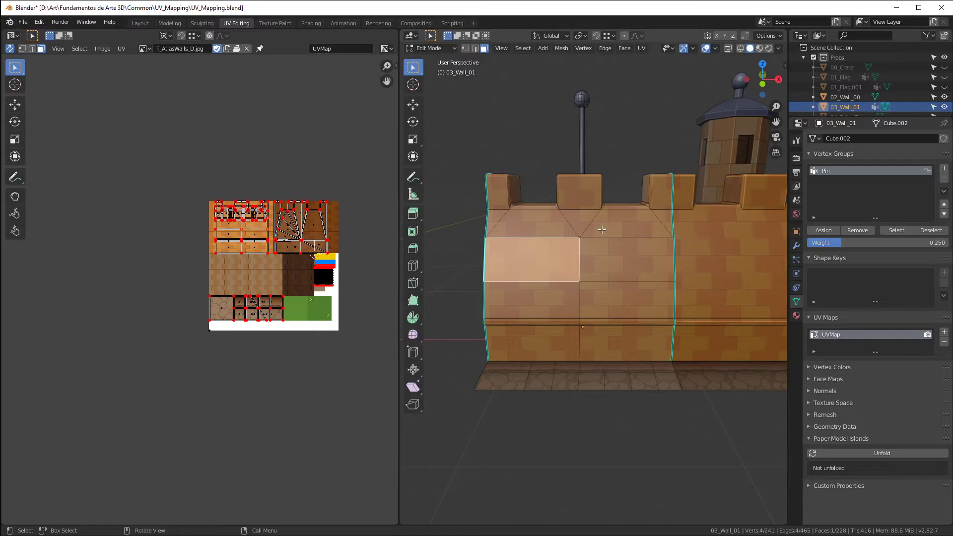
{"action": "middle_click_drag", "start_coordinate": [558, 216], "coordinate": [444, 208]}
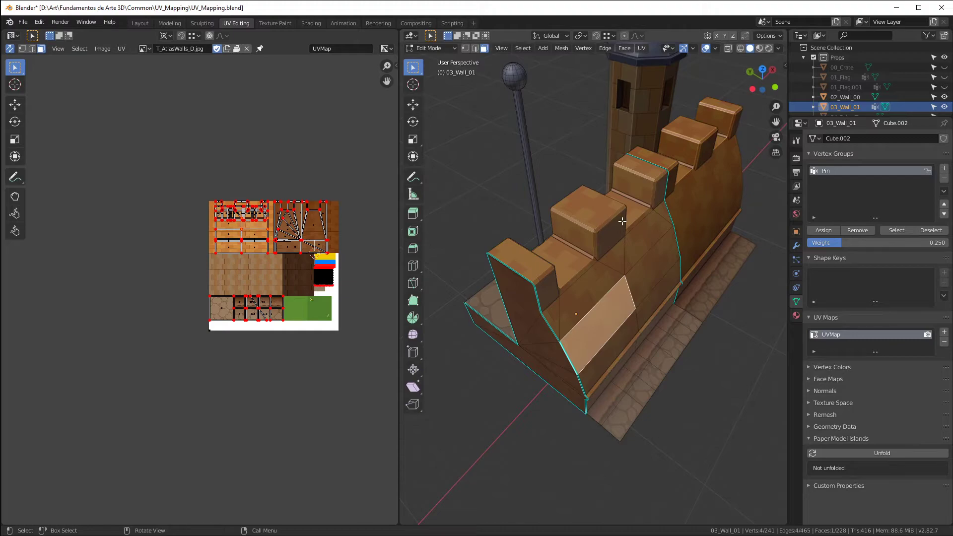
{"action": "middle_click_drag", "start_coordinate": [647, 266], "coordinate": [561, 248]}
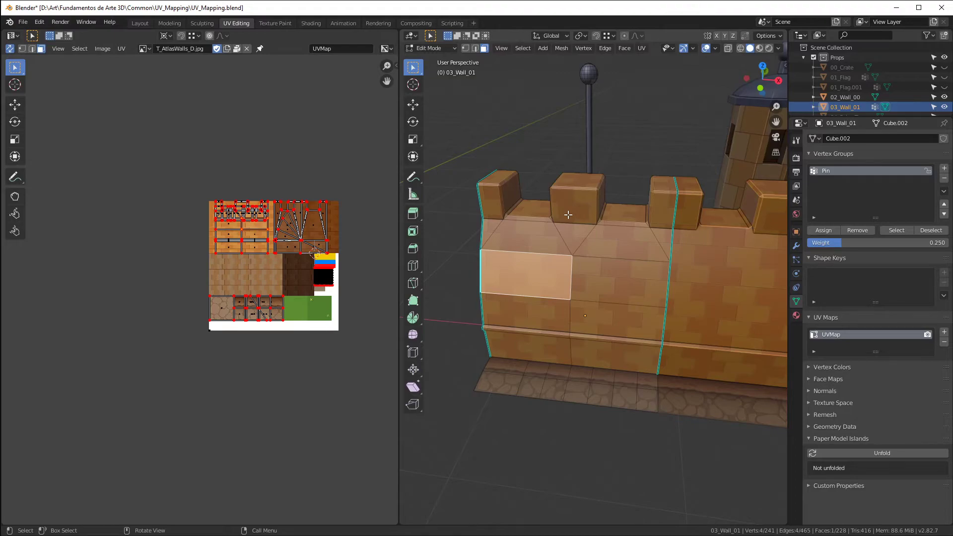
{"action": "middle_click_drag", "start_coordinate": [525, 210], "coordinate": [562, 212]}
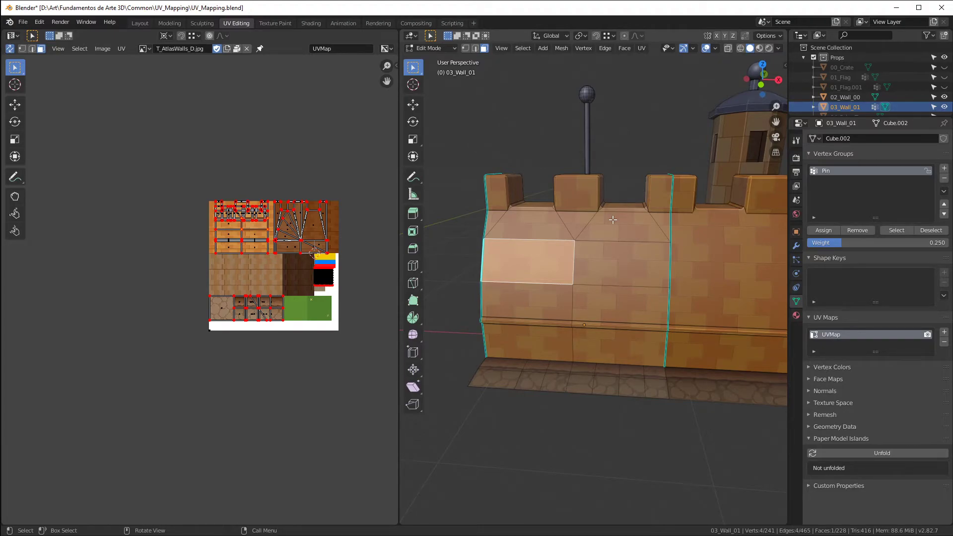
Step: Return 03_Wall_01 to Object Mode, check the class chat in Discord, and come back to Blender
{"action": "key", "text": "Tab"}
{"action": "middle_click_drag", "start_coordinate": [521, 202], "coordinate": [646, 193]}
{"action": "key", "text": "alt+Tab"}
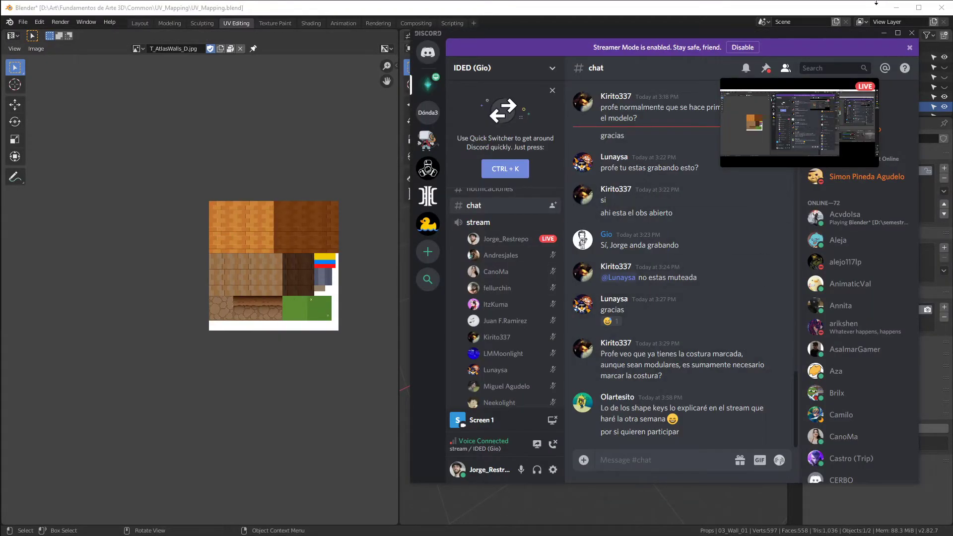
{"action": "left_click", "coordinate": [849, 8]}
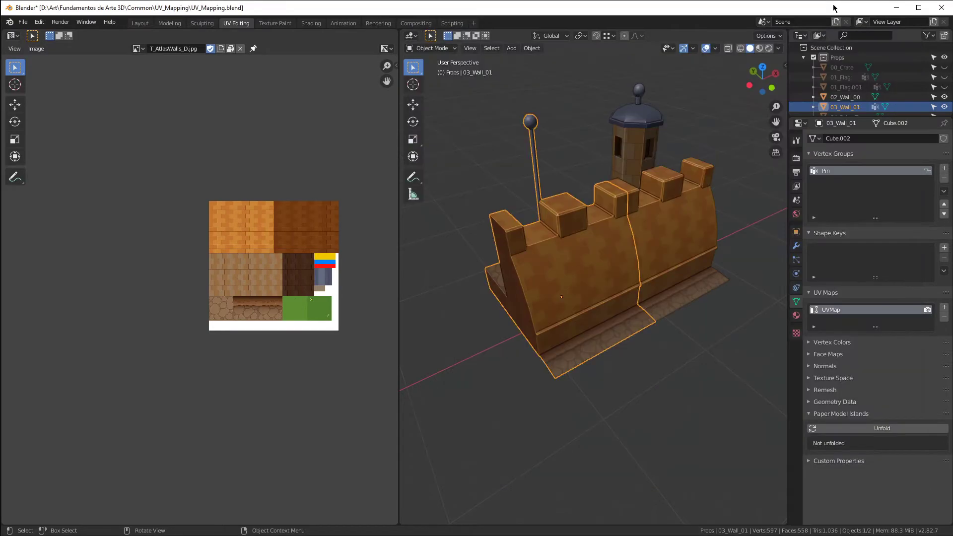
Step: Hide 02_Wall_00 and 03_Wall_01, and unlink the T_AtlasWalls_D image from the image editor
{"action": "left_click", "coordinate": [945, 98]}
{"action": "left_click", "coordinate": [945, 106]}
{"action": "middle_click_drag", "start_coordinate": [586, 278], "coordinate": [735, 168], "text": "shift"}
{"action": "scroll", "coordinate": [857, 101], "scroll_direction": "down", "scroll_amount": 3}
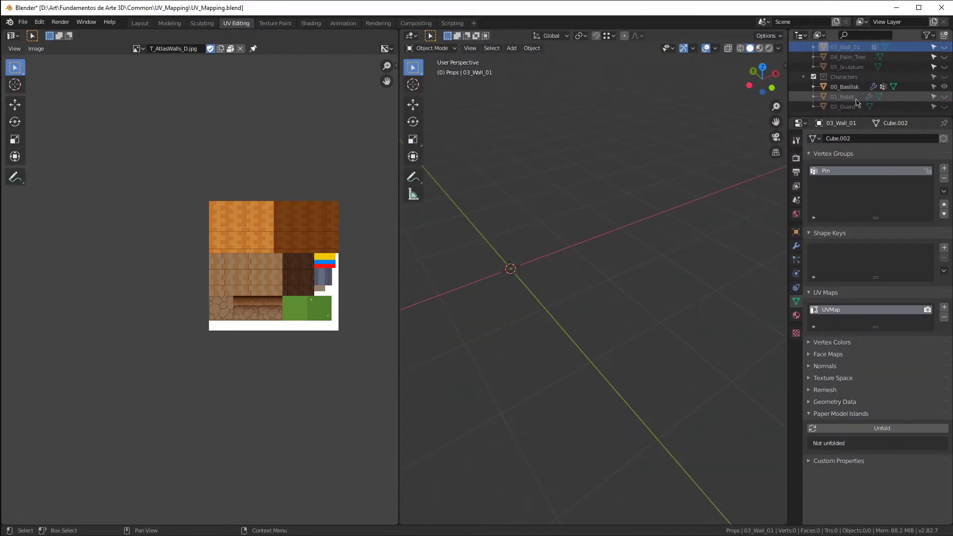
{"action": "left_click", "coordinate": [240, 48]}
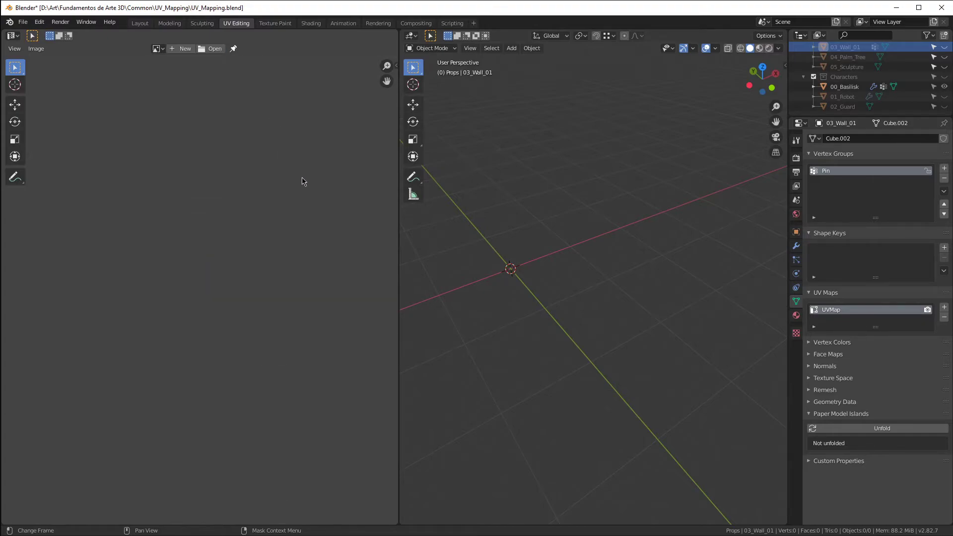
{"action": "scroll", "coordinate": [334, 209], "scroll_direction": "up", "scroll_amount": 10}
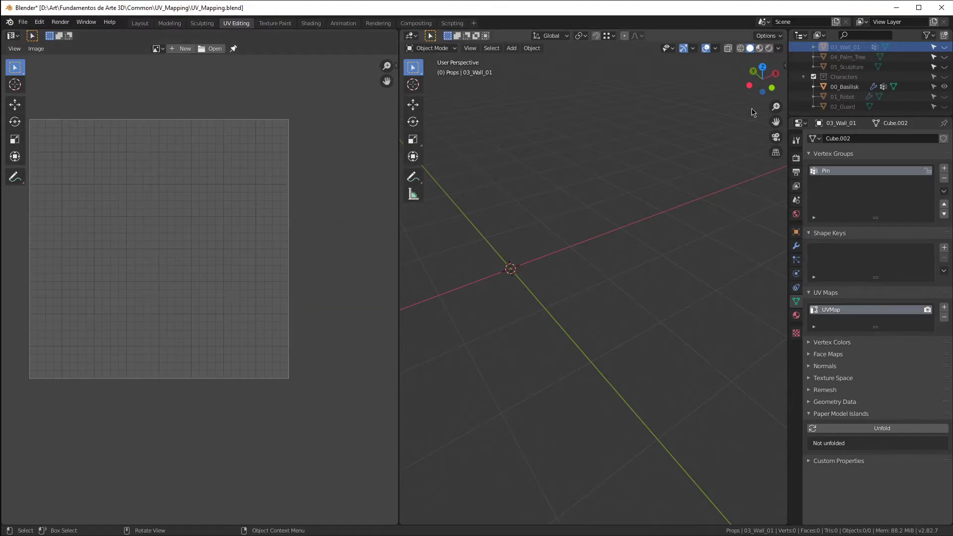
Step: Show and select 04_Palm_Tree, and look at its existing UV layout in Edit Mode
{"action": "left_click", "coordinate": [944, 56]}
{"action": "middle_click_drag", "start_coordinate": [685, 212], "coordinate": [711, 169]}
{"action": "scroll", "coordinate": [711, 169], "scroll_direction": "up", "scroll_amount": 4}
{"action": "left_click", "coordinate": [694, 135]}
{"action": "scroll", "coordinate": [675, 131], "scroll_direction": "down", "scroll_amount": 7}
{"action": "middle_click_drag", "start_coordinate": [668, 112], "coordinate": [598, 169], "text": "shift"}
{"action": "scroll", "coordinate": [598, 169], "scroll_direction": "up", "scroll_amount": 3}
{"action": "scroll", "coordinate": [598, 169], "scroll_direction": "up", "scroll_amount": 4}
{"action": "key", "text": "Tab"}
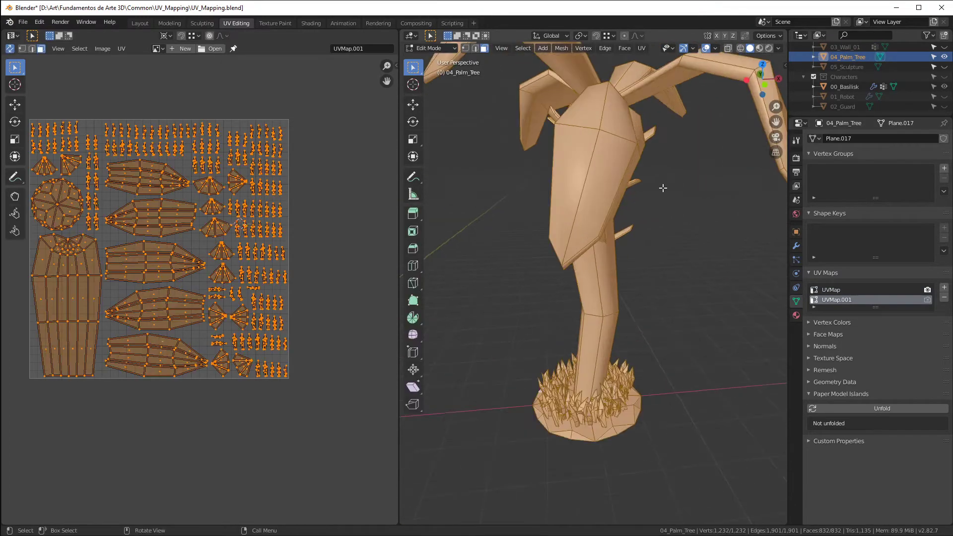
{"action": "scroll", "coordinate": [628, 180], "scroll_direction": "up", "scroll_amount": 2}
{"action": "key", "text": "Tab"}
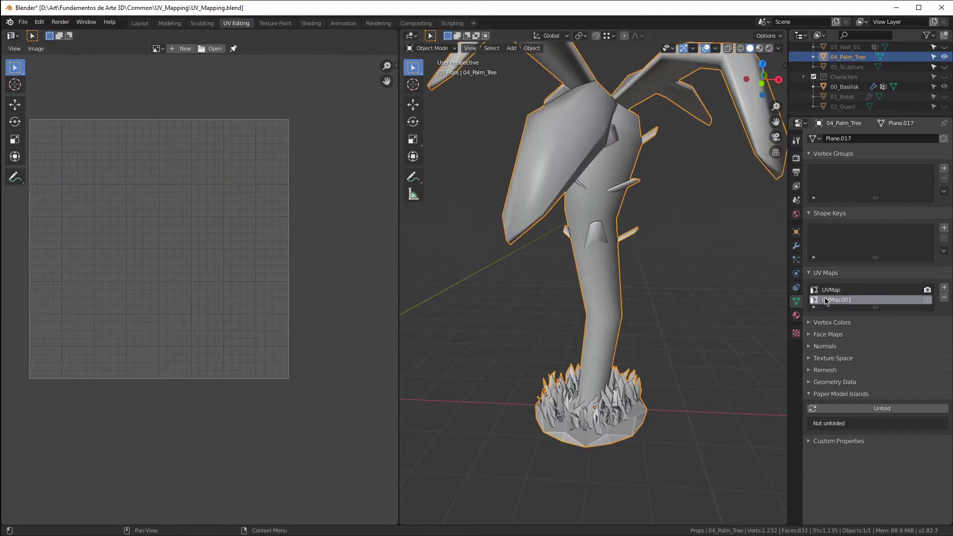
Step: Delete both UV maps of 04_Palm_Tree, UVMap and UVMap.001, and reopen the mesh in Edit Mode
{"action": "left_click", "coordinate": [943, 300]}
{"action": "left_click", "coordinate": [943, 300]}
{"action": "key", "text": "Tab"}
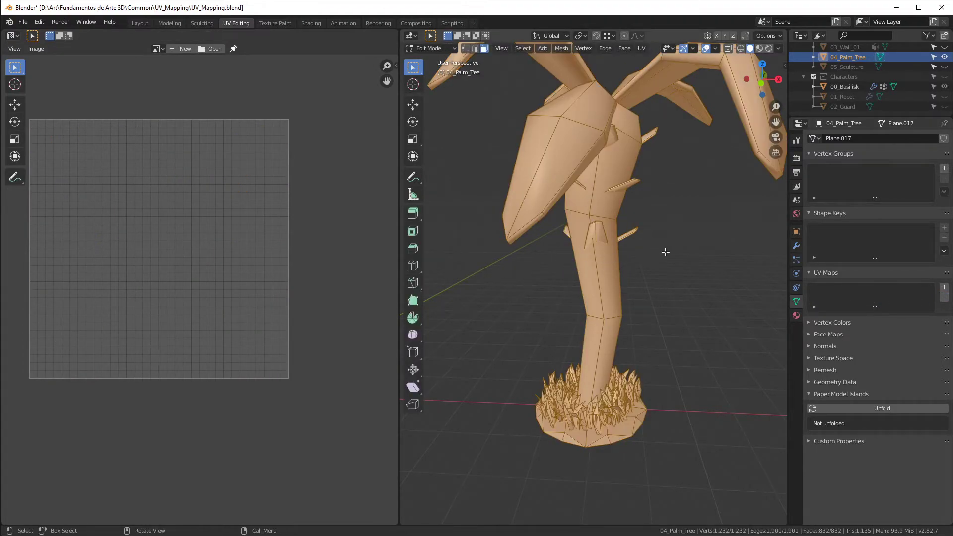
Step: Maximize the 3D viewport and select the vertical edge loop running along the palm trunk
{"action": "scroll", "coordinate": [681, 224], "scroll_direction": "down", "scroll_amount": 3}
{"action": "middle_click_drag", "start_coordinate": [649, 256], "coordinate": [621, 263]}
{"action": "key", "text": "ctrl+space"}
{"action": "scroll", "coordinate": [576, 273], "scroll_direction": "down", "scroll_amount": 3}
{"action": "middle_click_drag", "start_coordinate": [536, 264], "coordinate": [443, 277]}
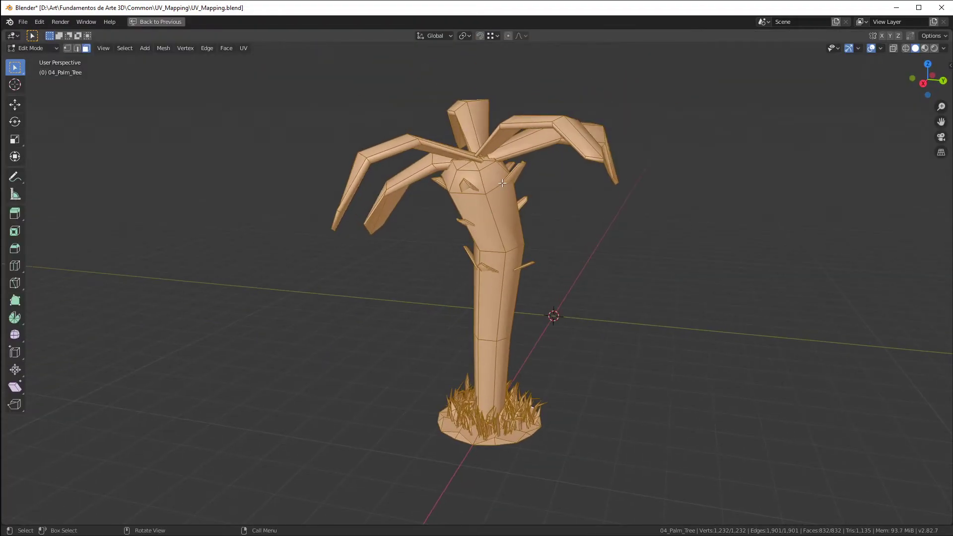
{"action": "key", "text": "2"}
{"action": "left_click", "coordinate": [484, 171]}
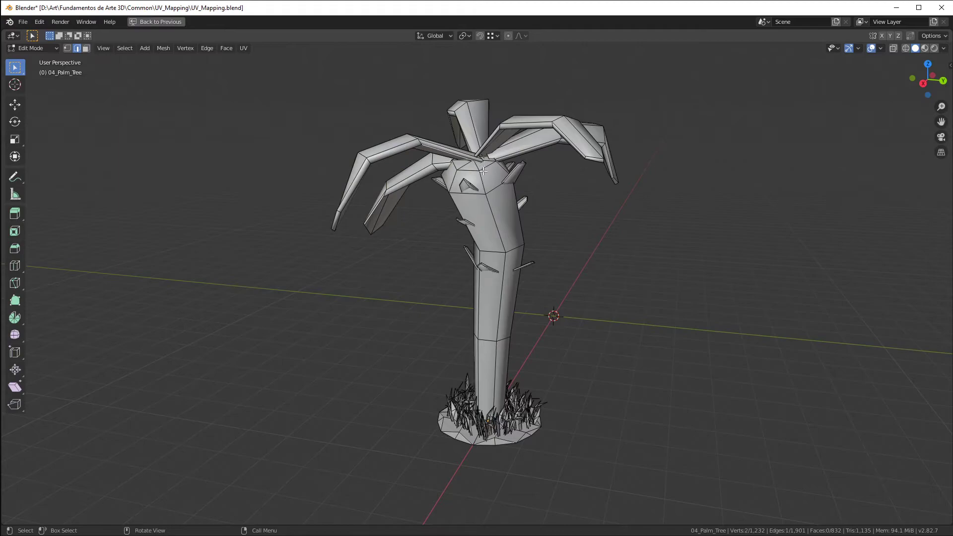
{"action": "left_click", "coordinate": [480, 173], "text": "alt"}
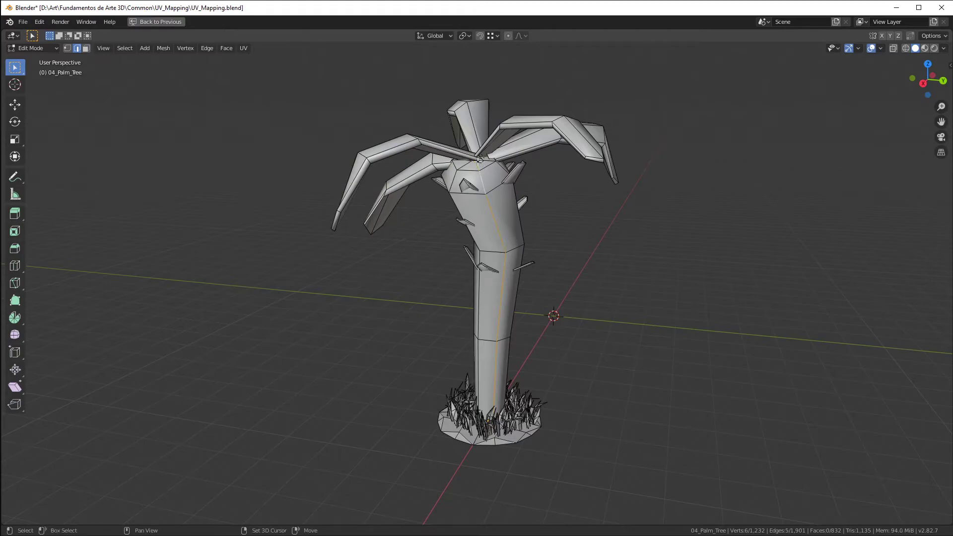
Step: Add the edge loop around the trunk's crown to the selection, mark the selected edges as seams, and restore the split layout
{"action": "scroll", "coordinate": [479, 168], "scroll_direction": "up", "scroll_amount": 4}
{"action": "left_click", "coordinate": [459, 148], "text": "shift"}
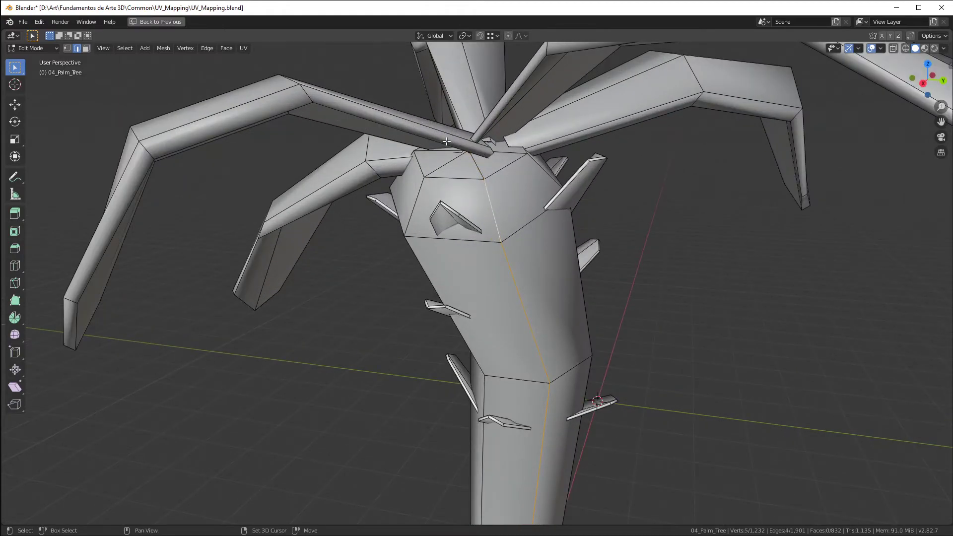
{"action": "left_click", "coordinate": [465, 178], "text": "alt+shift"}
{"action": "scroll", "coordinate": [465, 178], "scroll_direction": "down", "scroll_amount": 5}
{"action": "middle_click_drag", "start_coordinate": [465, 178], "coordinate": [431, 195]}
{"action": "scroll", "coordinate": [431, 195], "scroll_direction": "up", "scroll_amount": 4}
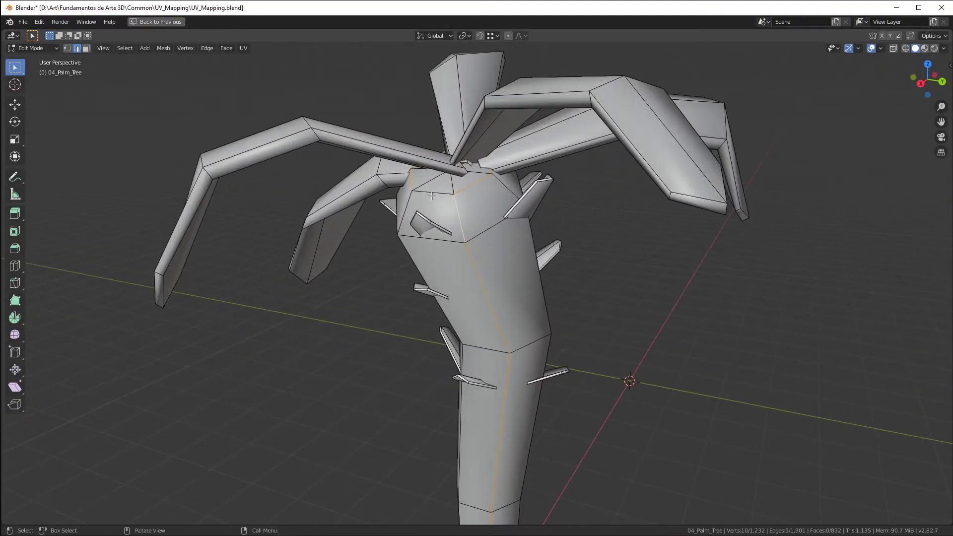
{"action": "right_click", "coordinate": [446, 202]}
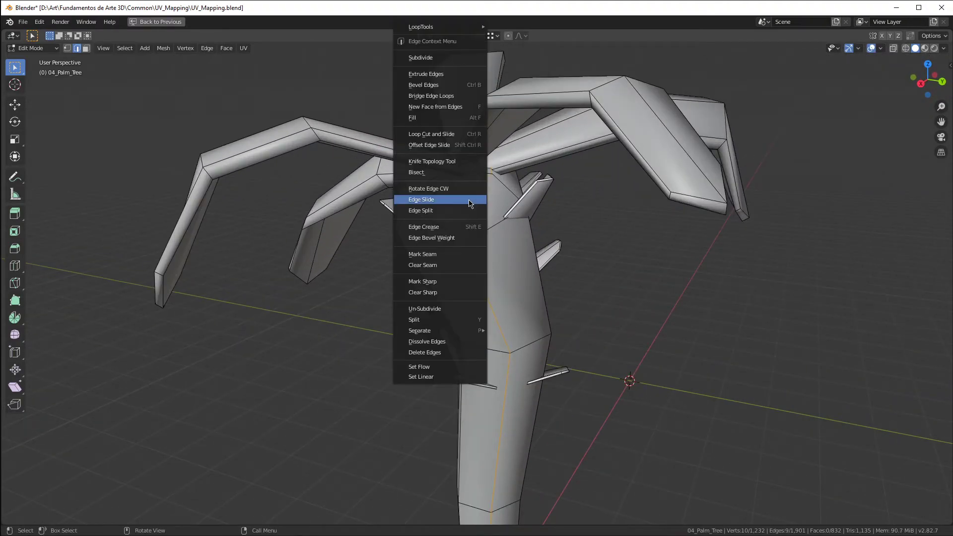
{"action": "left_click", "coordinate": [434, 256]}
{"action": "key", "text": "ctrl+space"}
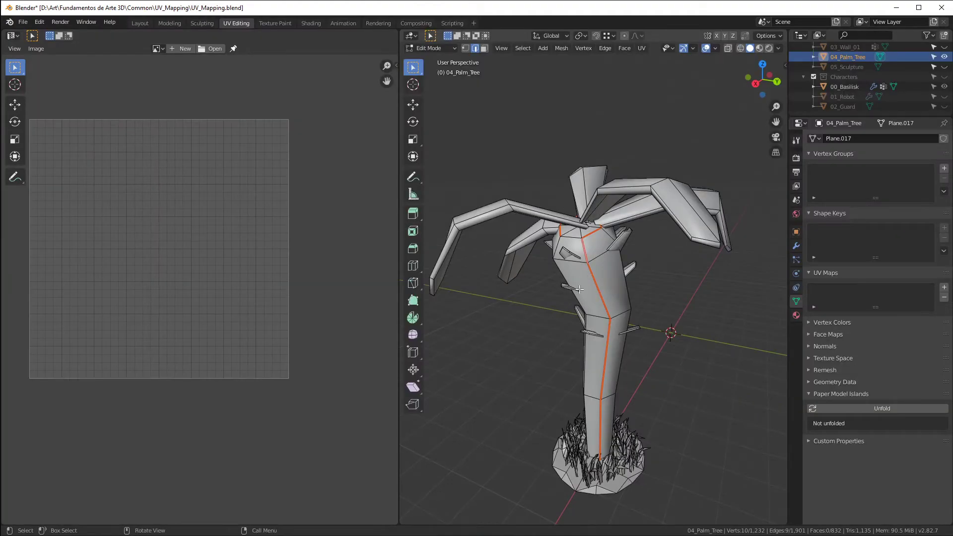
{"action": "key", "text": "a"}
{"action": "left_click", "coordinate": [641, 48]}
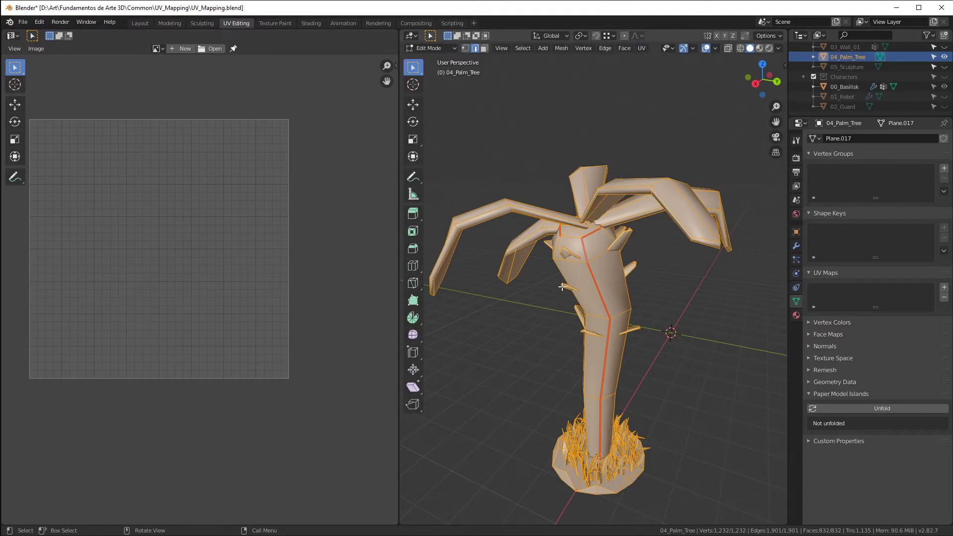
{"action": "middle_click_drag", "start_coordinate": [564, 287], "coordinate": [549, 266]}
{"action": "key", "text": "u"}
{"action": "key", "text": "Escape"}
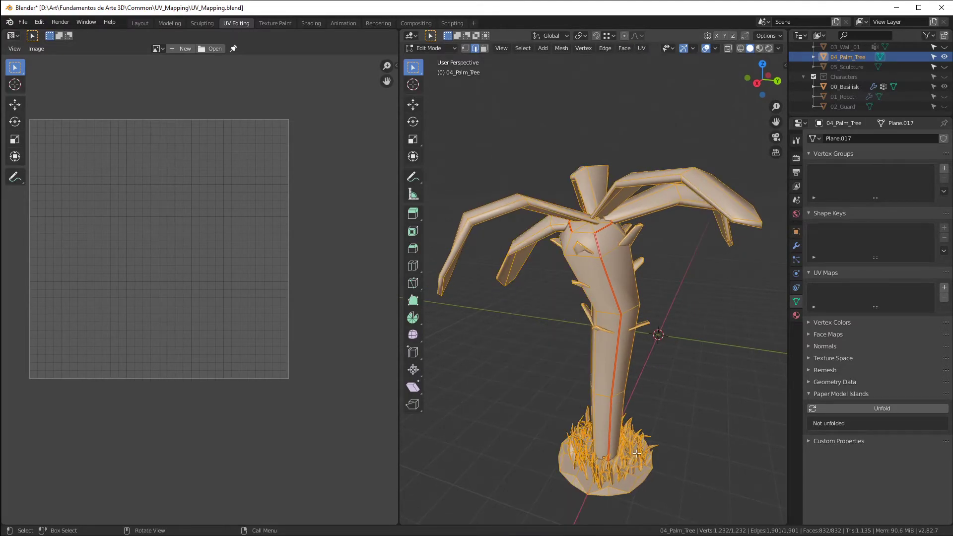
{"action": "key", "text": "alt+a"}
Step: Select one linked grass blade at the palm's base and unwrap it
{"action": "scroll", "coordinate": [637, 454], "scroll_direction": "up", "scroll_amount": 4}
{"action": "key", "text": "l"}
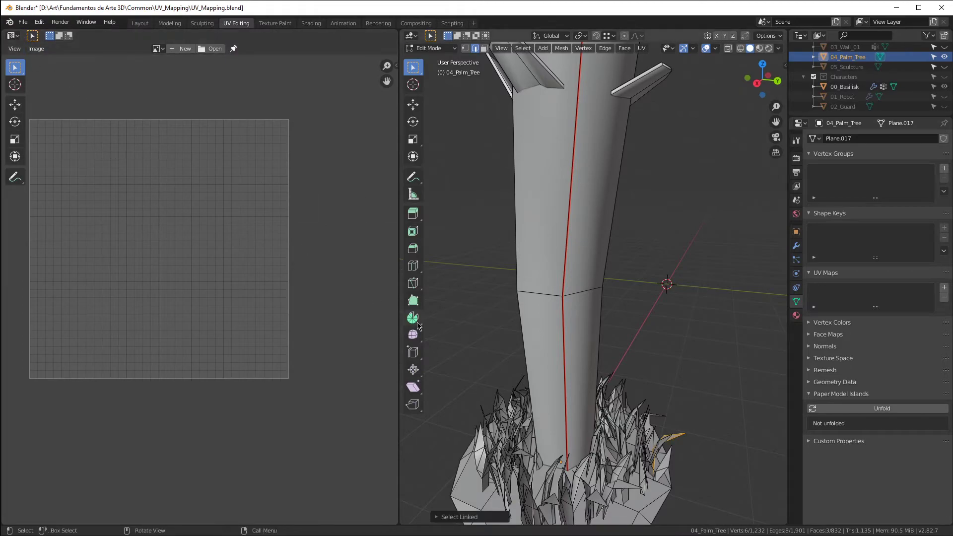
{"action": "scroll", "coordinate": [174, 226], "scroll_direction": "down", "scroll_amount": 2}
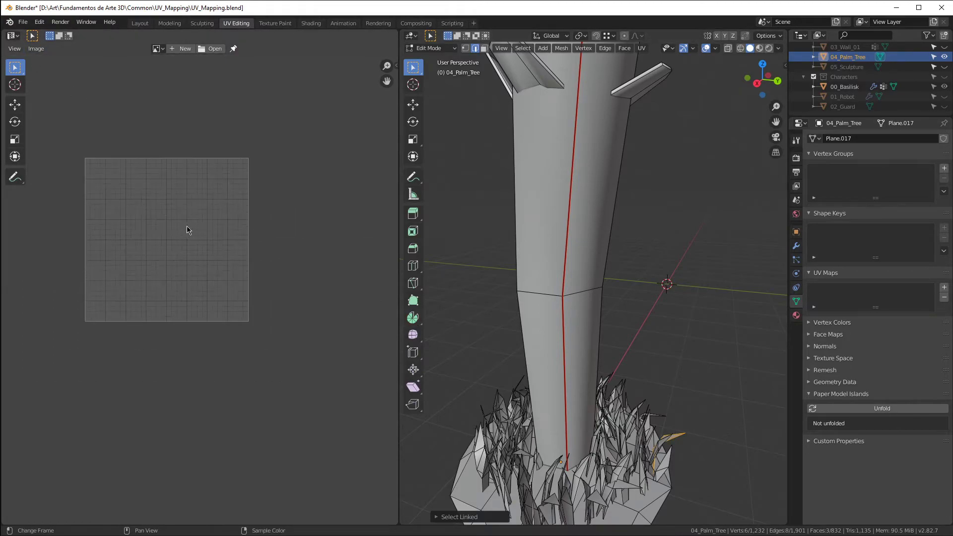
{"action": "key", "text": "u"}
{"action": "left_click", "coordinate": [692, 463]}
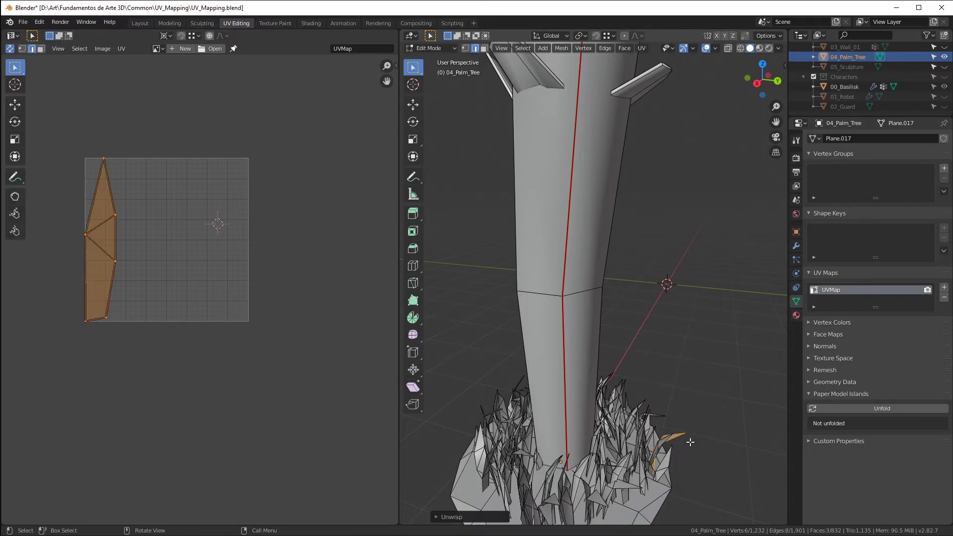
Step: Select the trunk's vertical edge loop plus the unmarked front edge of the crown, and mark them as seams
{"action": "left_click", "coordinate": [566, 249], "text": "alt"}
{"action": "scroll", "coordinate": [567, 239], "scroll_direction": "down", "scroll_amount": 3}
{"action": "scroll", "coordinate": [547, 114], "scroll_direction": "up", "scroll_amount": 4}
{"action": "middle_click_drag", "start_coordinate": [547, 115], "coordinate": [568, 143]}
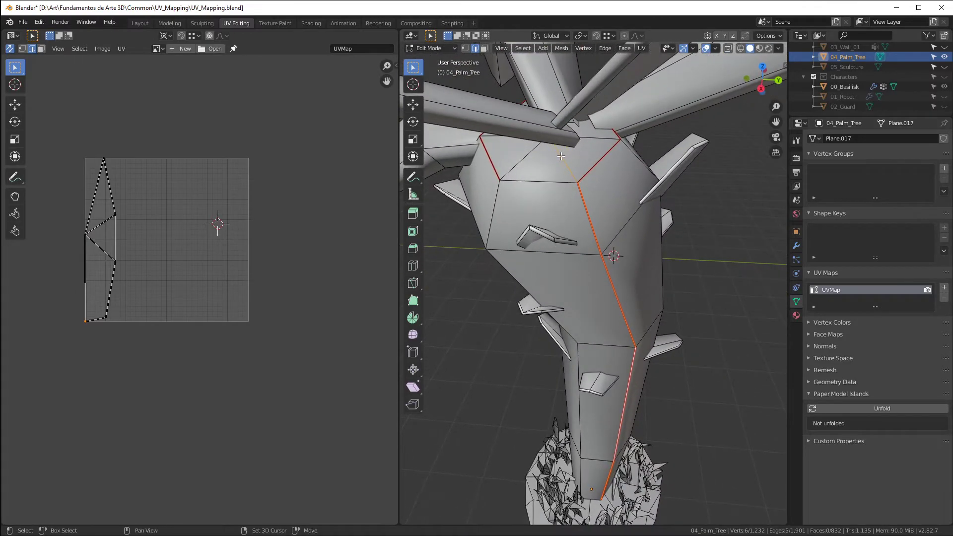
{"action": "left_click", "coordinate": [531, 179], "text": "shift"}
{"action": "key", "text": "ctrl+e"}
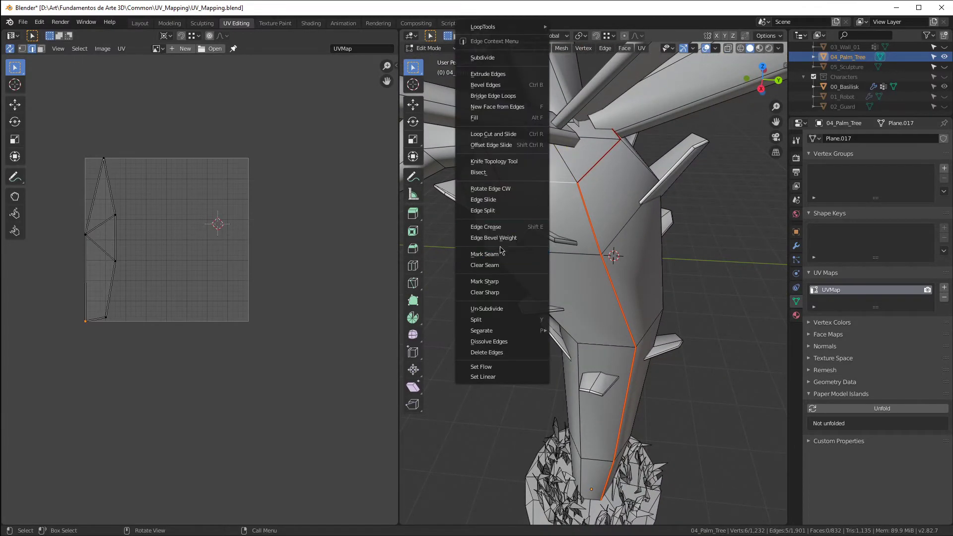
{"action": "left_click", "coordinate": [517, 251]}
{"action": "scroll", "coordinate": [114, 262], "scroll_direction": "up", "scroll_amount": 4}
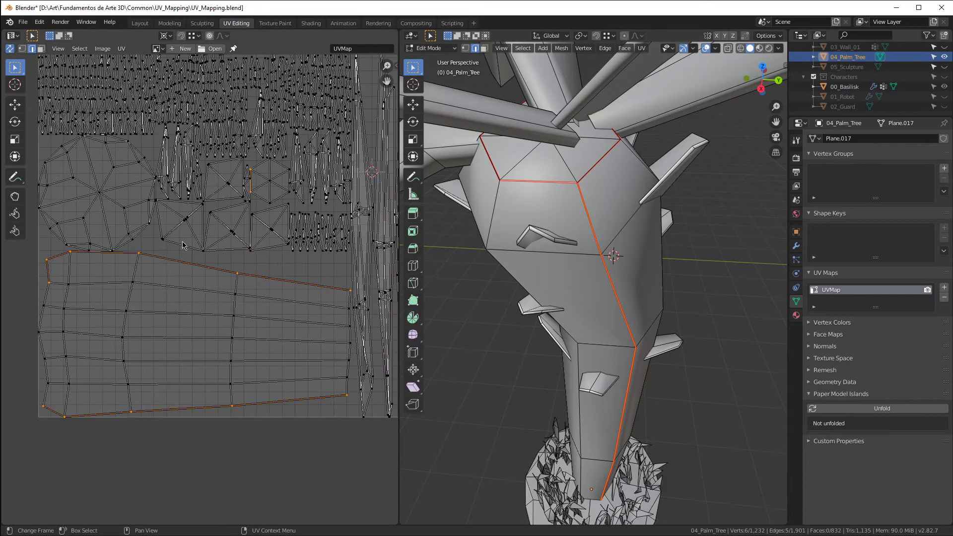
{"action": "scroll", "coordinate": [166, 311], "scroll_direction": "down", "scroll_amount": 3}
Step: Select all linked faces of the palm trunk in face select mode
{"action": "middle_click_drag", "start_coordinate": [601, 235], "coordinate": [589, 231]}
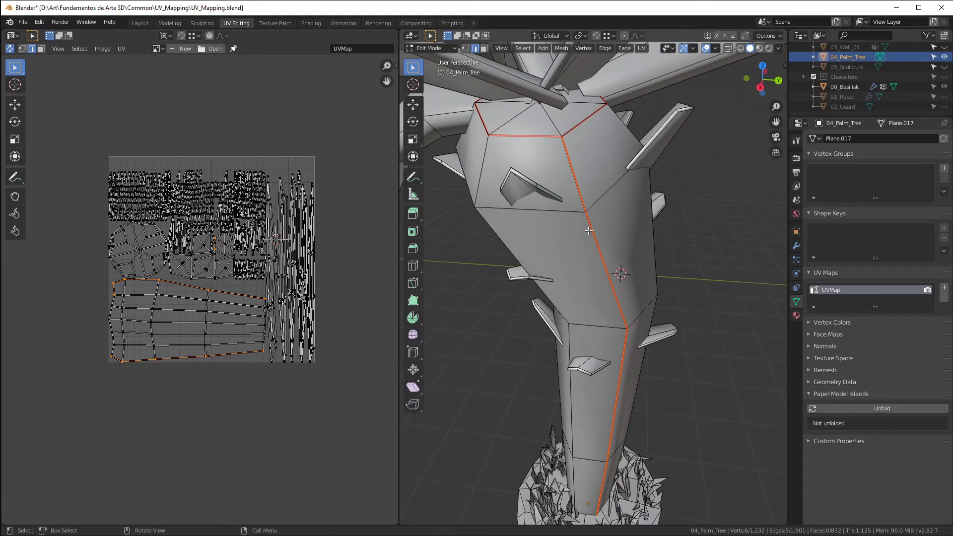
{"action": "key", "text": "3"}
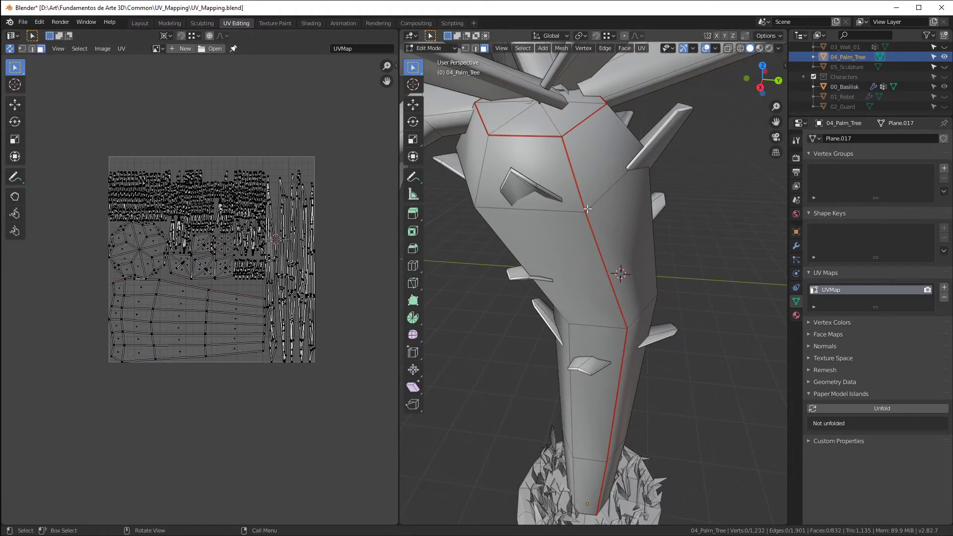
{"action": "key", "text": "l"}
{"action": "scroll", "coordinate": [587, 209], "scroll_direction": "down", "scroll_amount": 4}
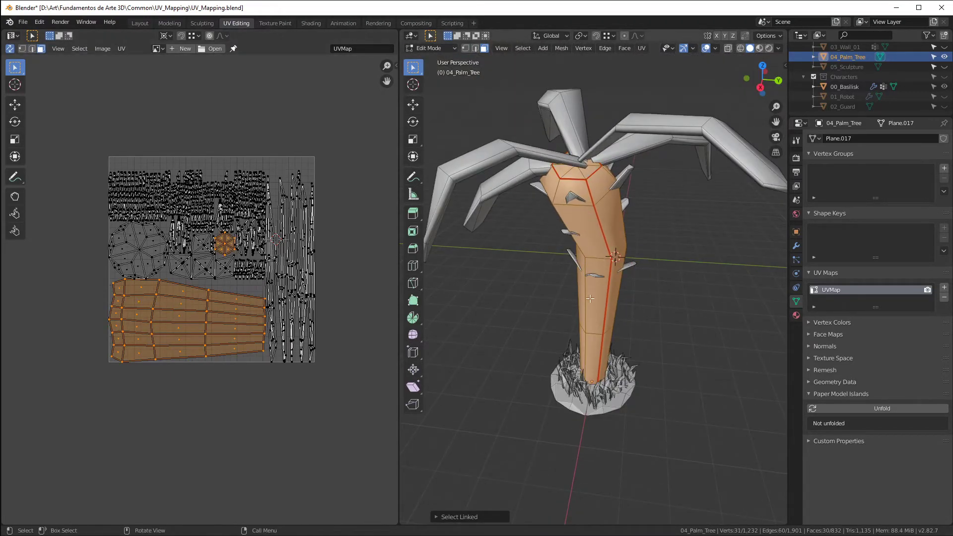
Step: Clear the trunk selection and turn off UV selection sync
{"action": "scroll", "coordinate": [580, 162], "scroll_direction": "up", "scroll_amount": 4}
{"action": "scroll", "coordinate": [579, 161], "scroll_direction": "down", "scroll_amount": 5}
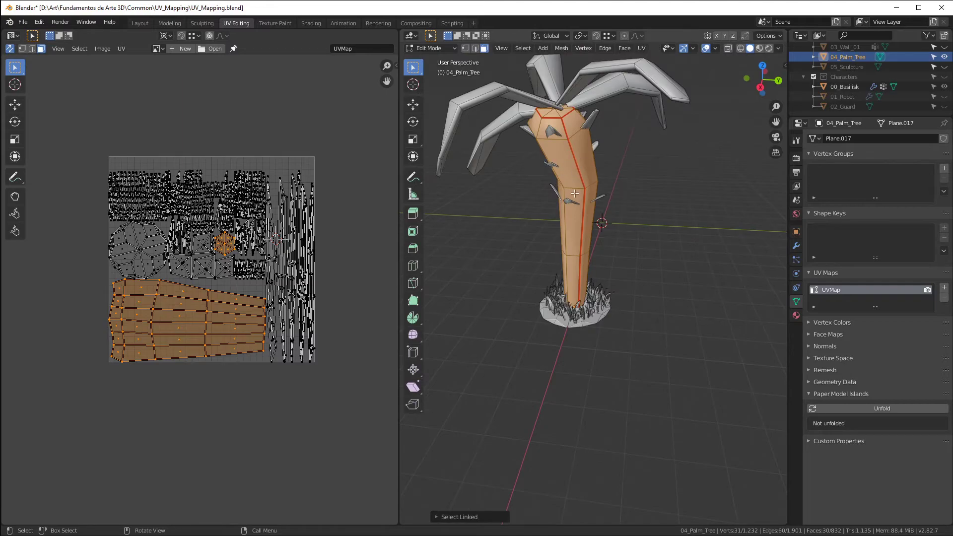
{"action": "key", "text": "alt+a"}
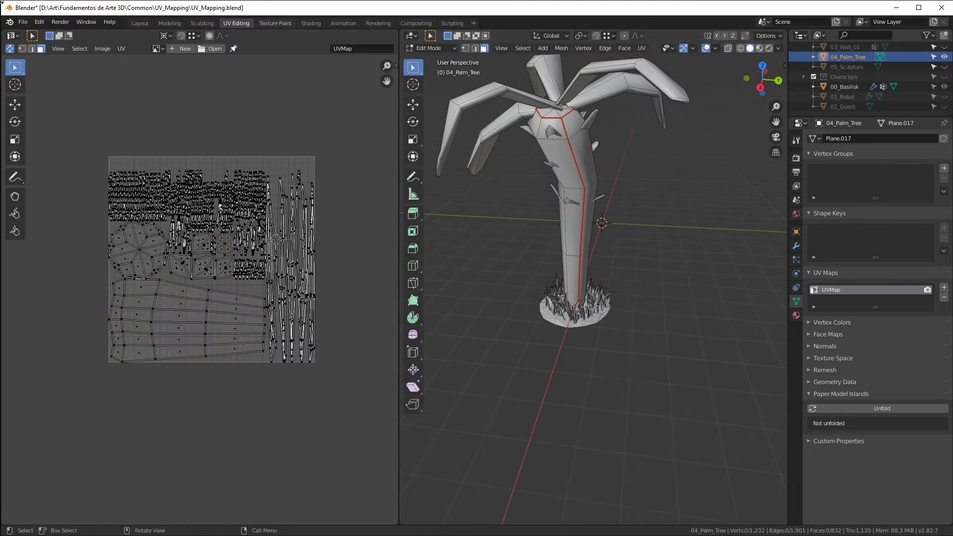
{"action": "left_click", "coordinate": [10, 48]}
Step: Maximize the 3D viewport and select an edge loop on one of the palm's fronds in edge select mode
{"action": "middle_click_drag", "start_coordinate": [526, 218], "coordinate": [595, 191]}
{"action": "scroll", "coordinate": [596, 211], "scroll_direction": "up", "scroll_amount": 4}
{"action": "key", "text": "ctrl+space"}
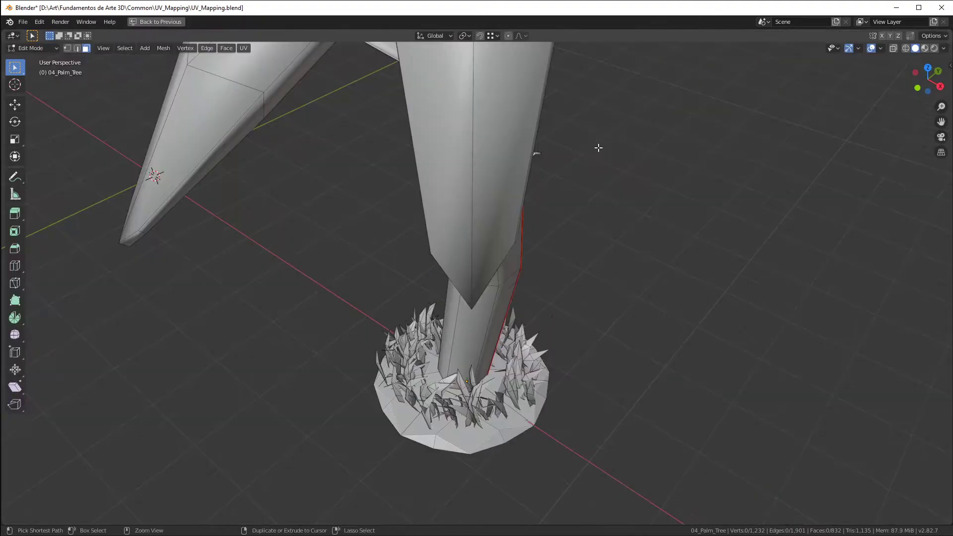
{"action": "scroll", "coordinate": [599, 147], "scroll_direction": "down", "scroll_amount": 5}
{"action": "middle_click_drag", "start_coordinate": [505, 159], "coordinate": [352, 167]}
{"action": "left_click", "coordinate": [493, 158], "text": "alt"}
{"action": "scroll", "coordinate": [442, 126], "scroll_direction": "up", "scroll_amount": 2}
{"action": "key", "text": "2"}
{"action": "left_click", "coordinate": [443, 137], "text": "alt"}
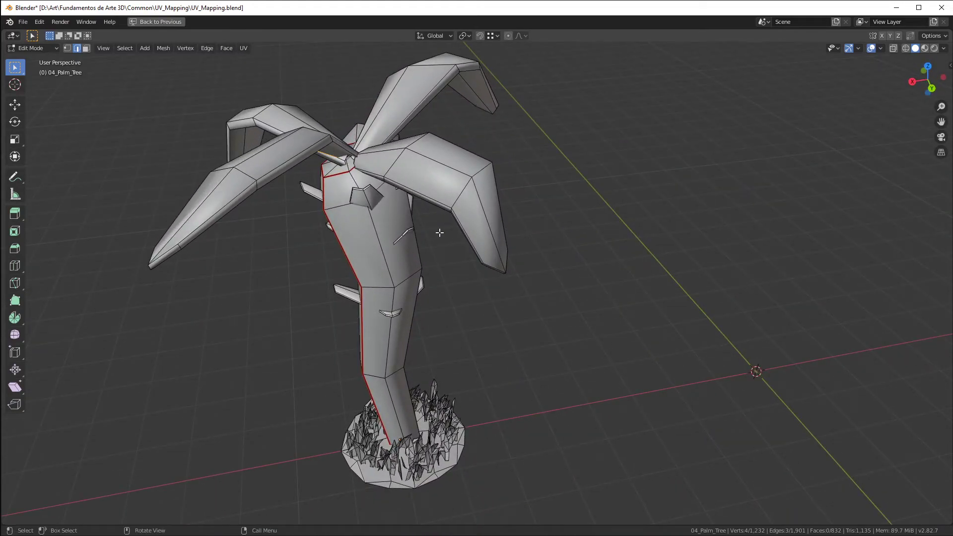
{"action": "scroll", "coordinate": [430, 338], "scroll_direction": "up", "scroll_amount": 5}
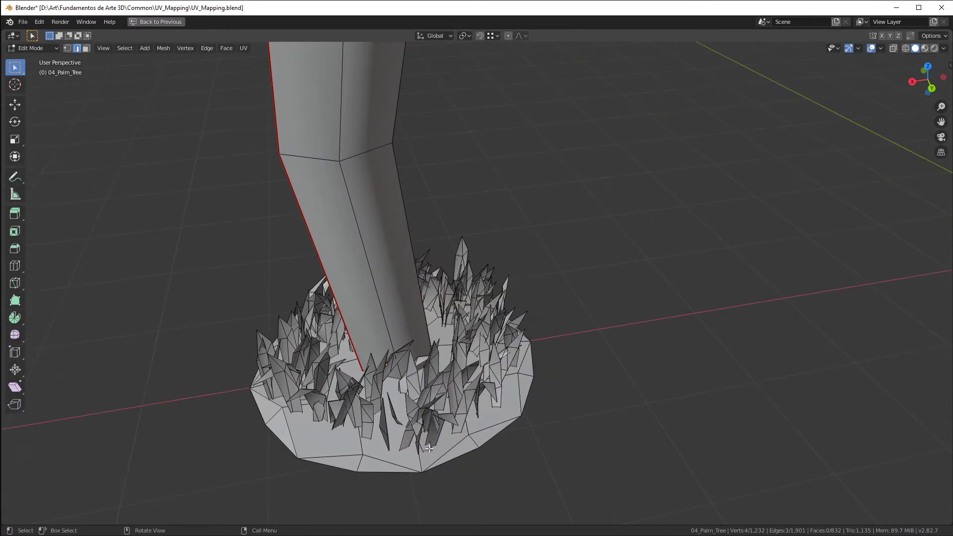
{"action": "key", "text": "l"}
{"action": "middle_click_drag", "start_coordinate": [448, 412], "coordinate": [472, 285]}
{"action": "scroll", "coordinate": [405, 425], "scroll_direction": "up", "scroll_amount": 4}
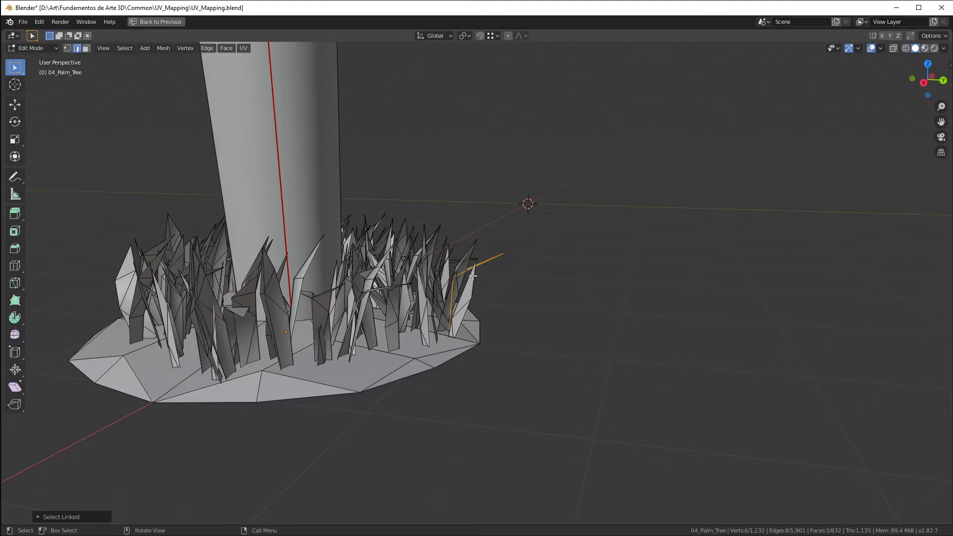
{"action": "scroll", "coordinate": [448, 302], "scroll_direction": "up", "scroll_amount": 1}
{"action": "key", "text": "alt+a"}
Step: Select the linked geometry of the palm trunk and the ground disc and hide it
{"action": "key", "text": "l"}
{"action": "key", "text": "l"}
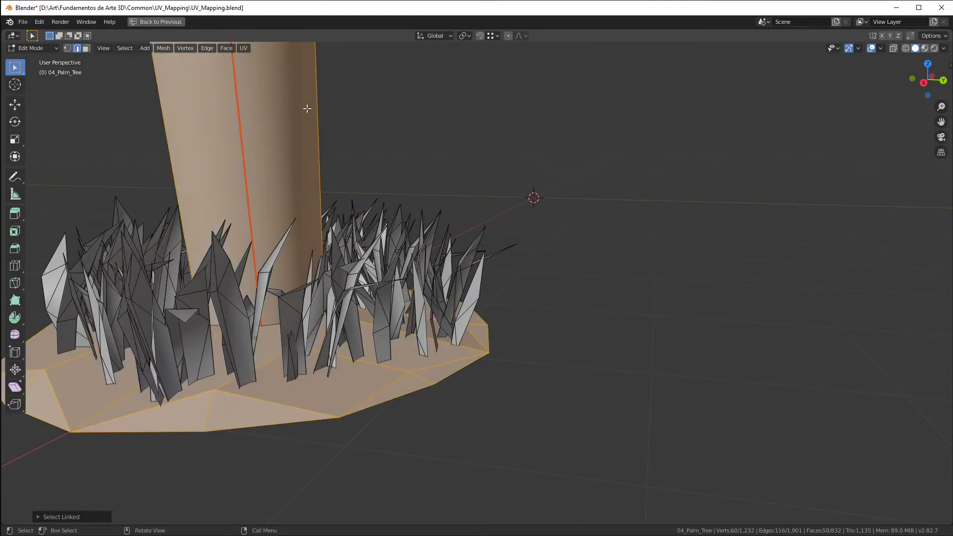
{"action": "key", "text": "h"}
Step: Select all grass blades from the front in wireframe, unwrap them, and return to the split layout with solid shading
{"action": "key", "text": "KP_1"}
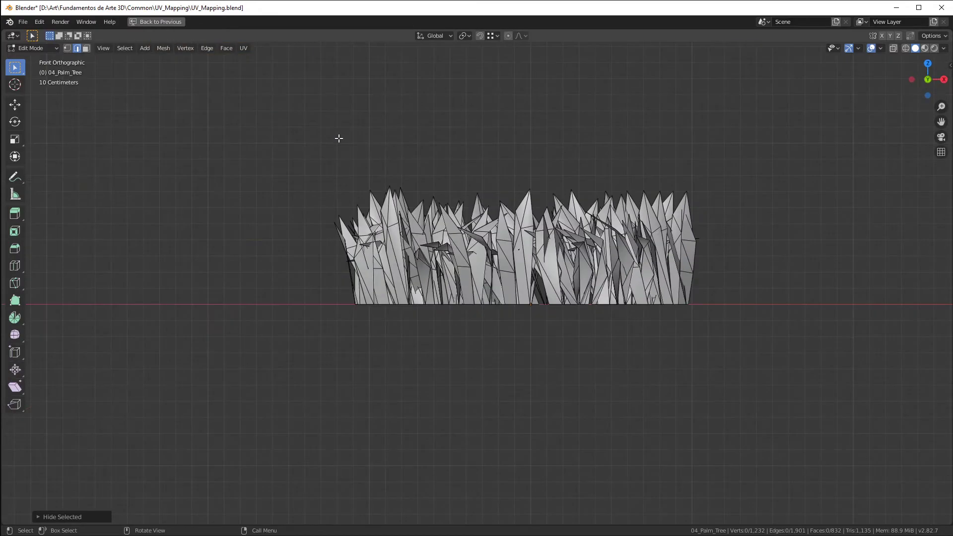
{"action": "key", "text": "z"}
{"action": "left_click_drag", "start_coordinate": [296, 154], "coordinate": [775, 375]}
{"action": "key", "text": "u"}
{"action": "key", "text": "u"}
{"action": "key", "text": "ctrl+space"}
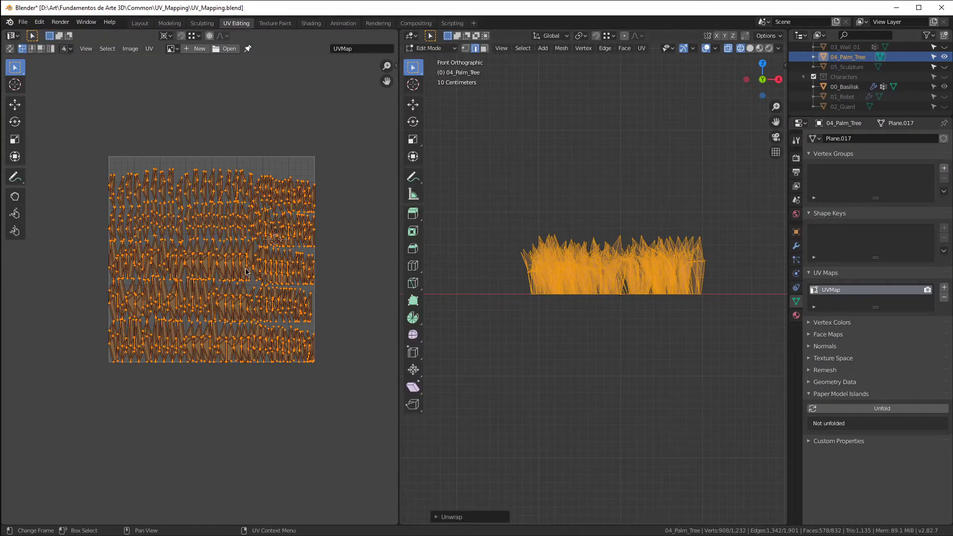
{"action": "mouse_move", "coordinate": [641, 273]}
{"action": "middle_mouse_down"}
{"action": "mouse_move", "coordinate": [722, 314]}
{"action": "mouse_move", "coordinate": [549, 320]}
{"action": "mouse_move", "coordinate": [649, 308]}
{"action": "middle_mouse_up"}
{"action": "key", "text": "z"}
{"action": "left_click", "coordinate": [777, 319]}
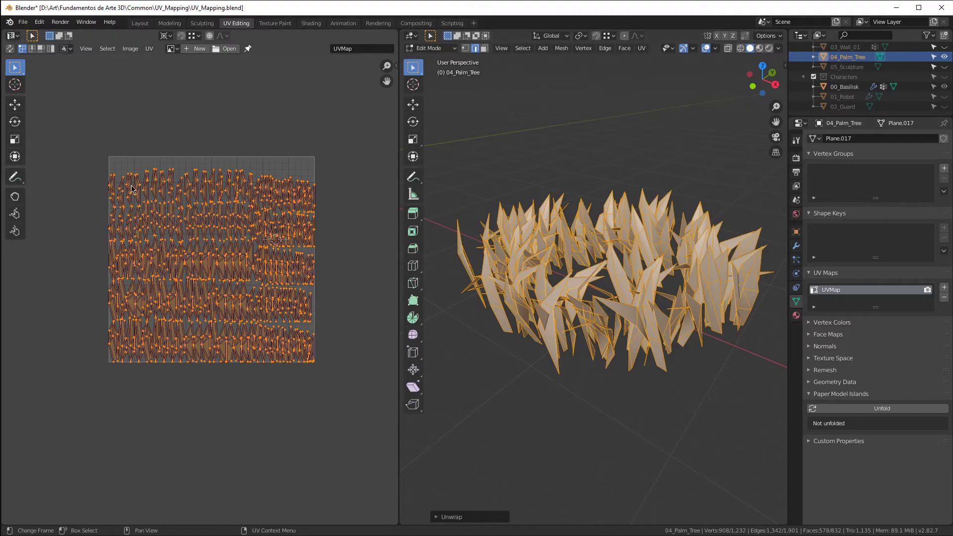
Step: Examine the shapes of the unwrapped grass blades from several sides
{"action": "middle_click_drag", "start_coordinate": [602, 333], "coordinate": [652, 308]}
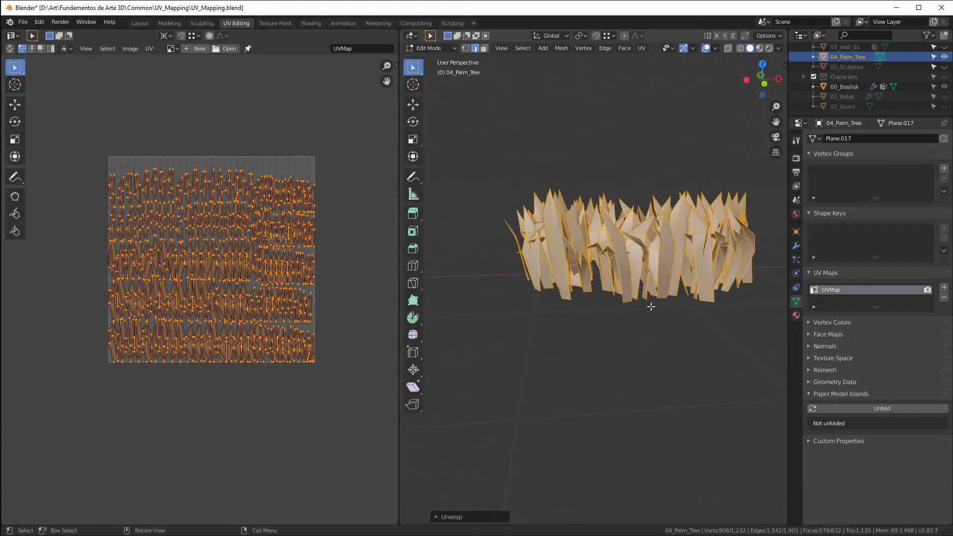
{"action": "scroll", "coordinate": [621, 275], "scroll_direction": "up", "scroll_amount": 2}
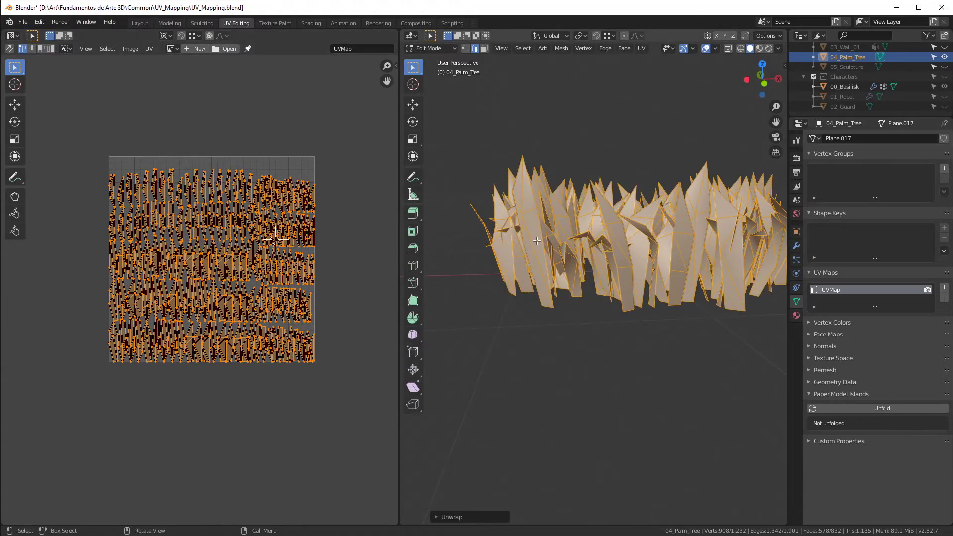
{"action": "middle_click_drag", "start_coordinate": [708, 228], "coordinate": [690, 229]}
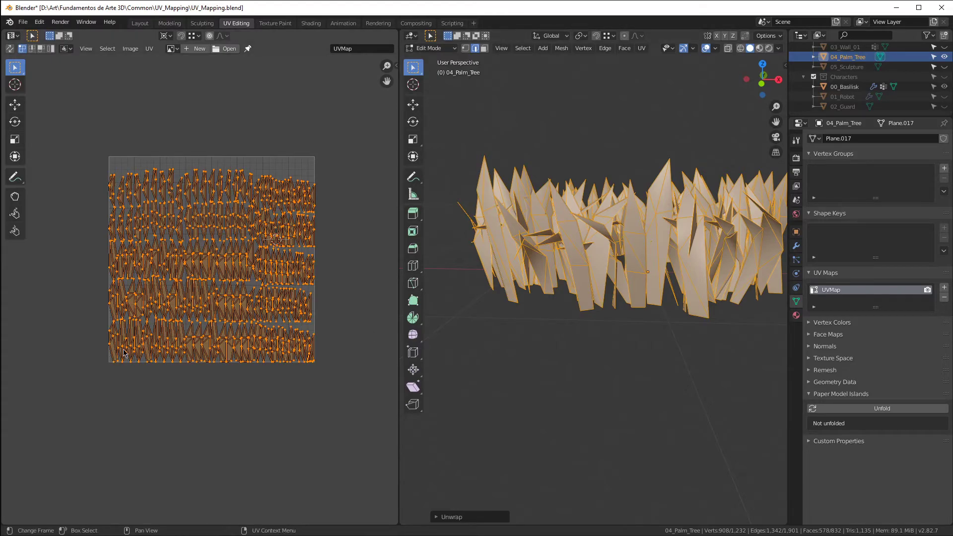
{"action": "middle_click_drag", "start_coordinate": [491, 258], "coordinate": [540, 270]}
{"action": "middle_click_drag", "start_coordinate": [632, 274], "coordinate": [691, 260]}
{"action": "scroll", "coordinate": [691, 259], "scroll_direction": "down", "scroll_amount": 4}
{"action": "scroll", "coordinate": [691, 259], "scroll_direction": "up", "scroll_amount": 4}
Step: Clear the selection and select three separate linked grass blades from different parts of the ring
{"action": "key", "text": "alt+a"}
{"action": "scroll", "coordinate": [635, 259], "scroll_direction": "down", "scroll_amount": 3}
{"action": "scroll", "coordinate": [636, 258], "scroll_direction": "up", "scroll_amount": 2}
{"action": "scroll", "coordinate": [634, 258], "scroll_direction": "down", "scroll_amount": 3}
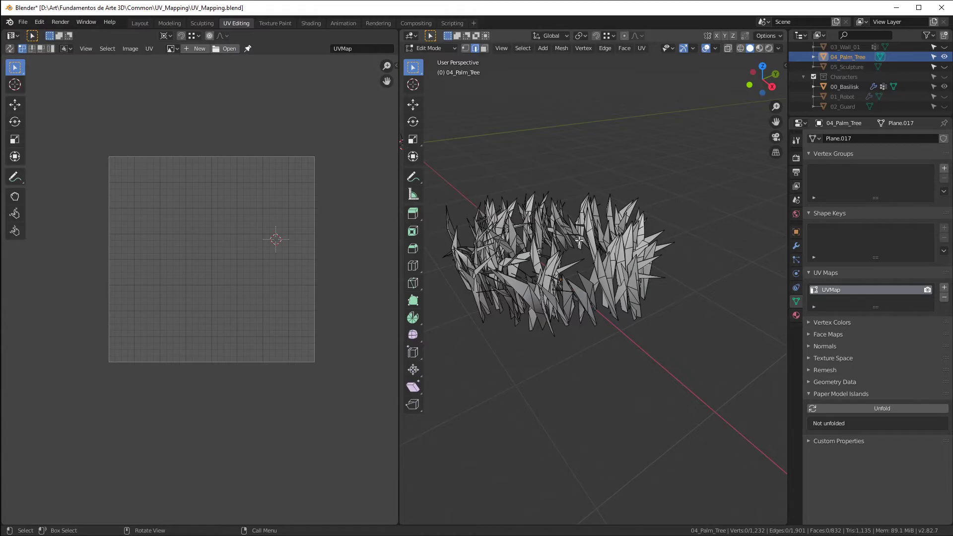
{"action": "key", "text": "l"}
{"action": "middle_click_drag", "start_coordinate": [594, 281], "coordinate": [560, 279]}
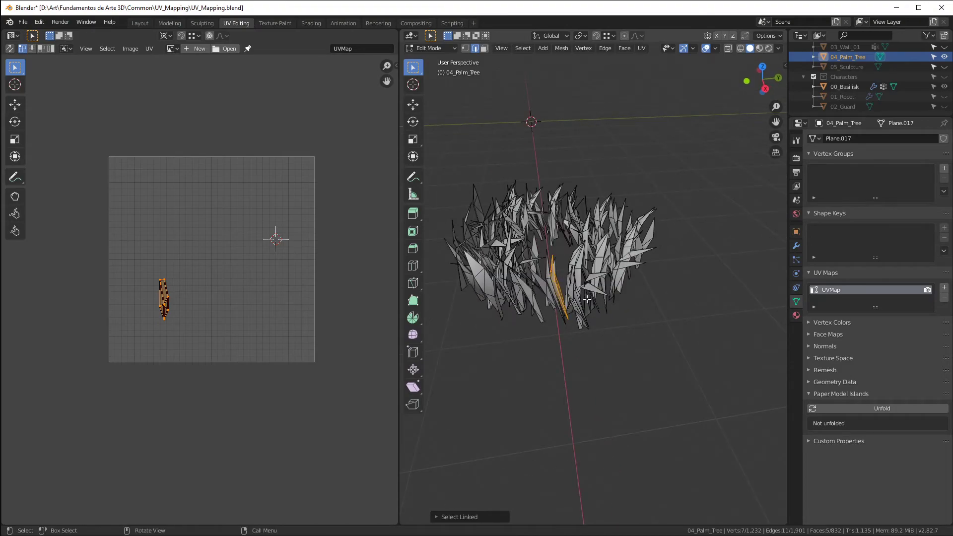
{"action": "middle_click_drag", "start_coordinate": [595, 300], "coordinate": [559, 198]}
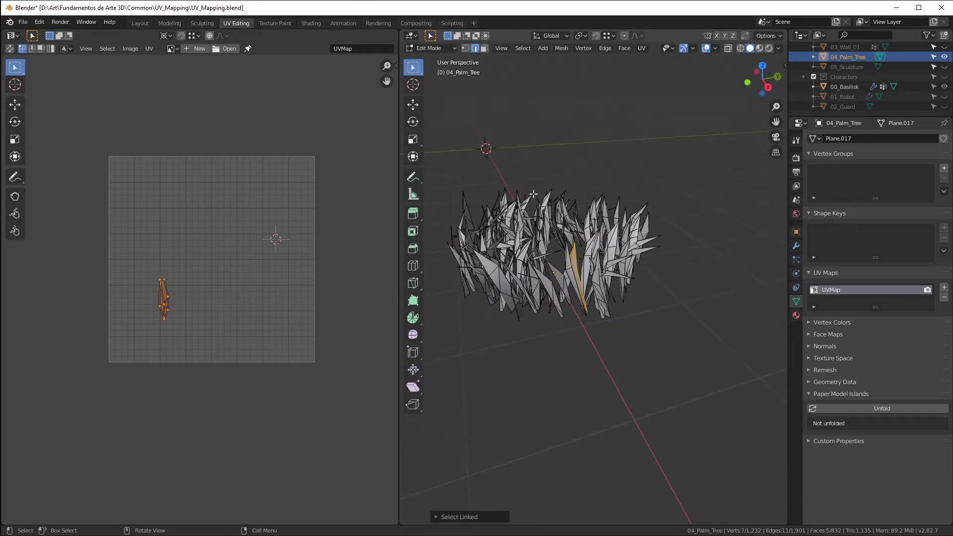
{"action": "scroll", "coordinate": [531, 224], "scroll_direction": "up", "scroll_amount": 3}
{"action": "middle_click_drag", "start_coordinate": [554, 240], "coordinate": [576, 251]}
{"action": "middle_click_drag", "start_coordinate": [577, 330], "coordinate": [644, 339]}
{"action": "key", "text": "l"}
{"action": "middle_click_drag", "start_coordinate": [641, 264], "coordinate": [606, 260]}
{"action": "key", "text": "l"}
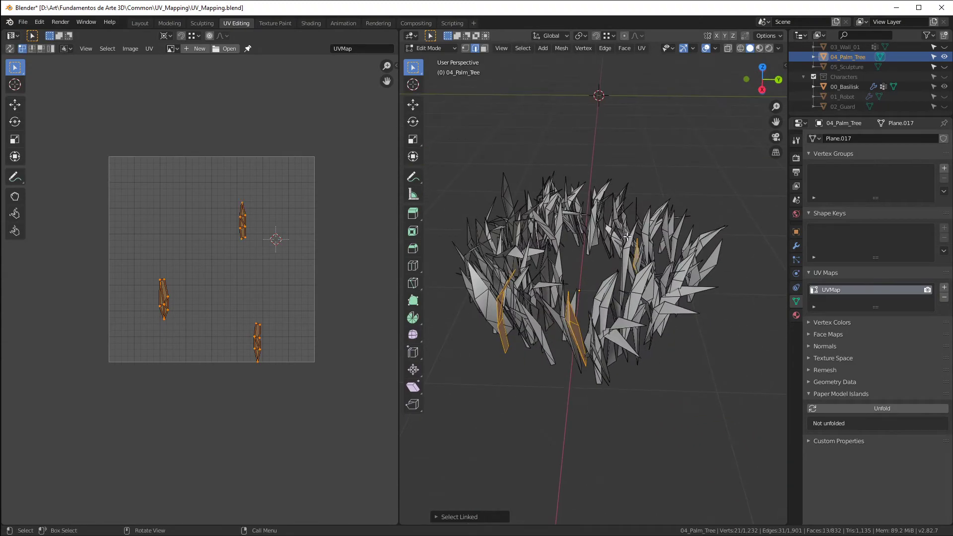
Step: Move the three selected blades' UV islands out of the UV square, about 0.921 in X and 0.258 in Y
{"action": "scroll", "coordinate": [218, 291], "scroll_direction": "down", "scroll_amount": 1}
{"action": "key", "text": "g"}
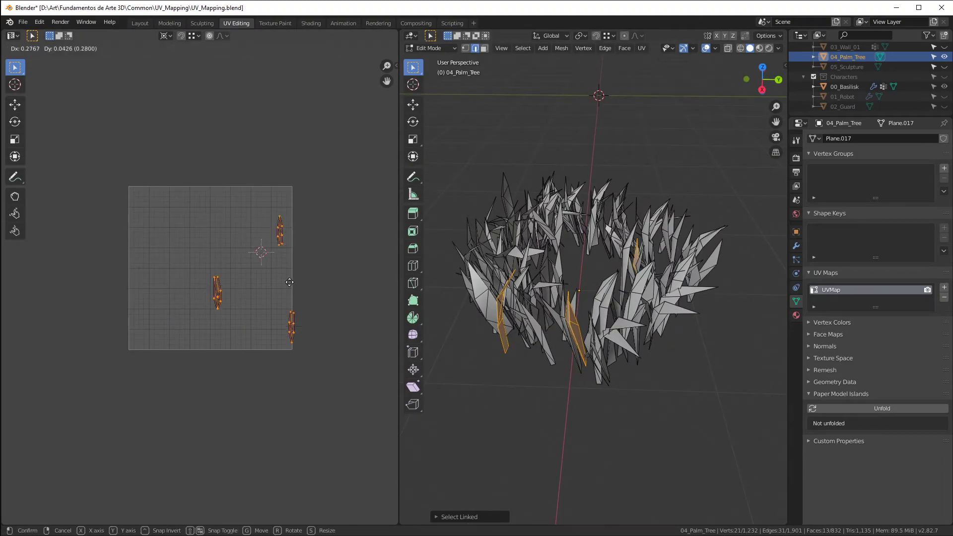
{"action": "left_click", "coordinate": [351, 253]}
{"action": "middle_click_drag", "start_coordinate": [322, 251], "coordinate": [235, 271]}
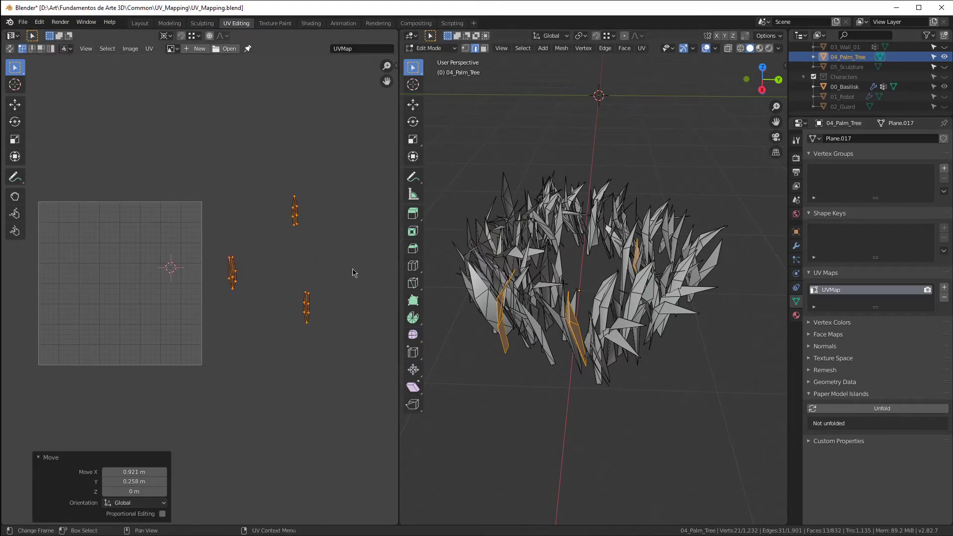
{"action": "scroll", "coordinate": [234, 278], "scroll_direction": "up", "scroll_amount": 2}
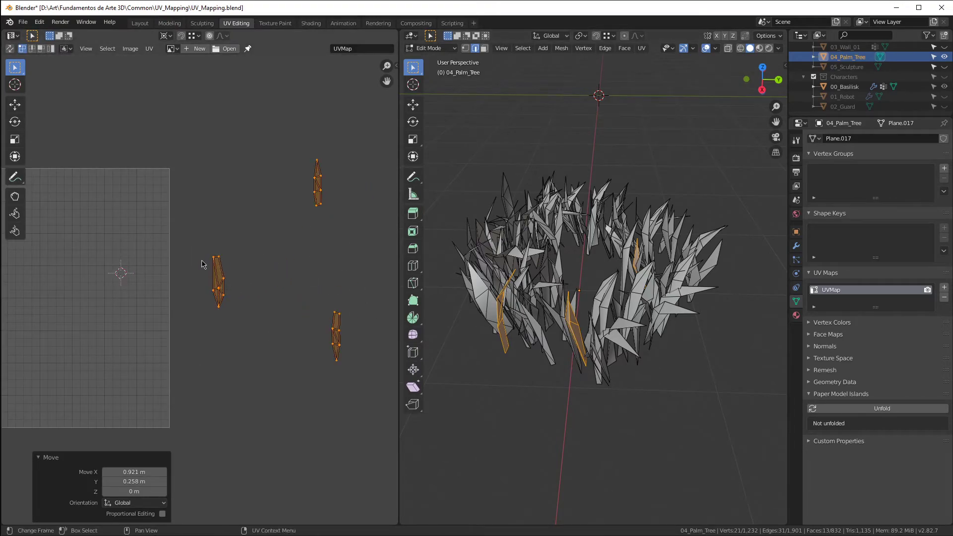
Step: Set the UV editor's pivot point to Median Point and select all three grass blade islands
{"action": "key", "text": "alt+a"}
{"action": "left_click_drag", "start_coordinate": [194, 249], "coordinate": [295, 357]}
{"action": "key", "text": "r"}
{"action": "key", "text": "Escape"}
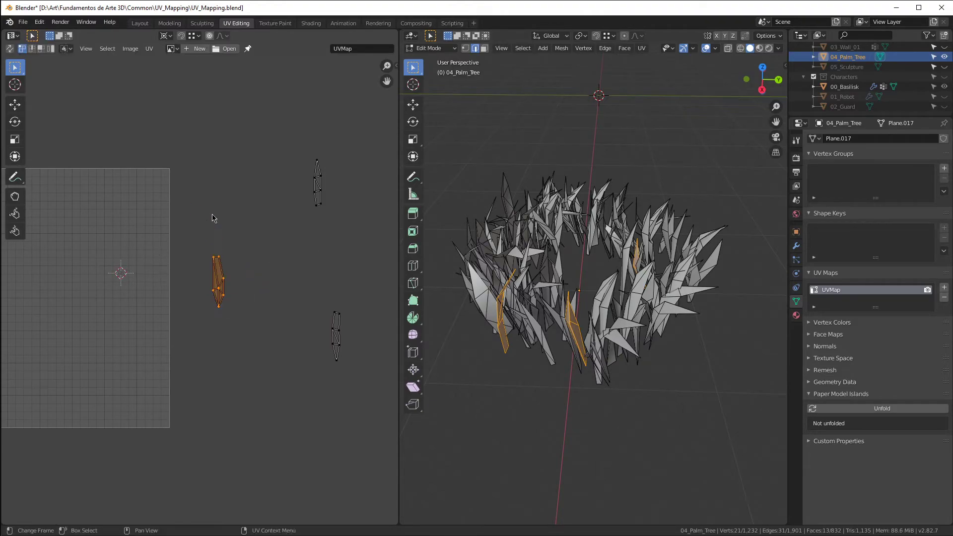
{"action": "key", "text": "period"}
{"action": "left_click", "coordinate": [235, 188]}
{"action": "left_click_drag", "start_coordinate": [259, 128], "coordinate": [392, 410]}
{"action": "left_click_drag", "start_coordinate": [189, 245], "coordinate": [251, 342], "text": "shift"}
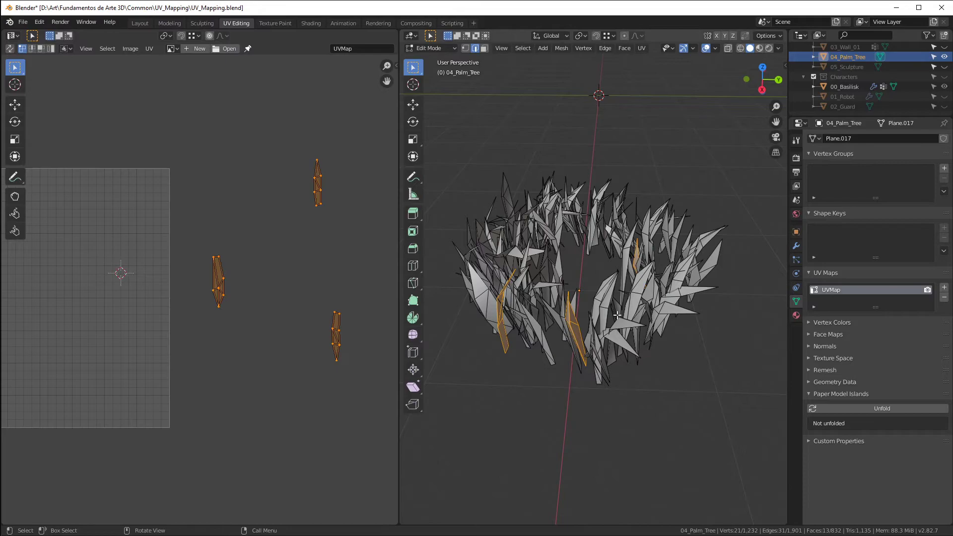
Step: Invert the mesh selection and delete its vertices, keeping only the three chosen grass blades of the visible geometry
{"action": "key", "text": "ctrl+i"}
{"action": "key", "text": "x"}
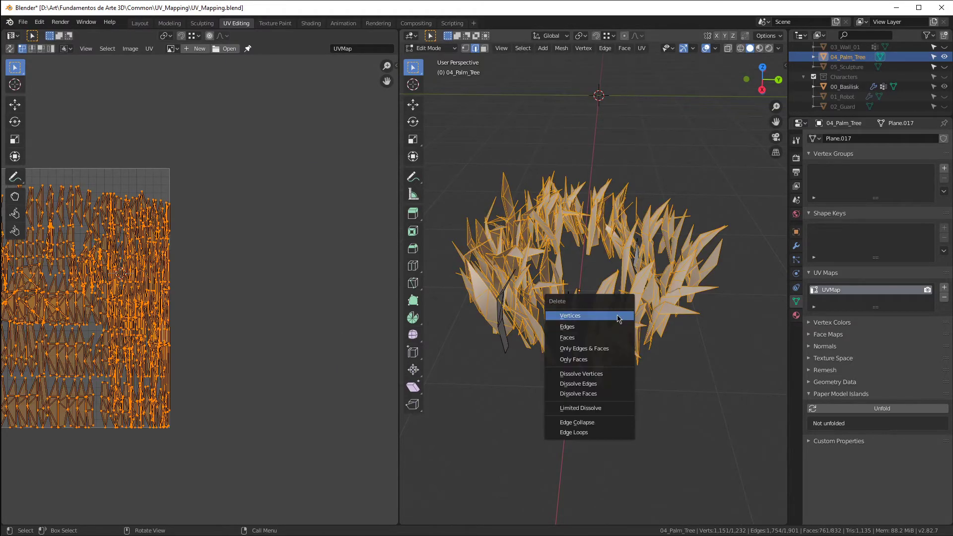
{"action": "left_click", "coordinate": [614, 317]}
Step: Select the three remaining blades and move their UV islands side by side into a row in UV face select mode
{"action": "left_click_drag", "start_coordinate": [468, 247], "coordinate": [608, 397]}
{"action": "left_click_drag", "start_coordinate": [478, 198], "coordinate": [720, 444]}
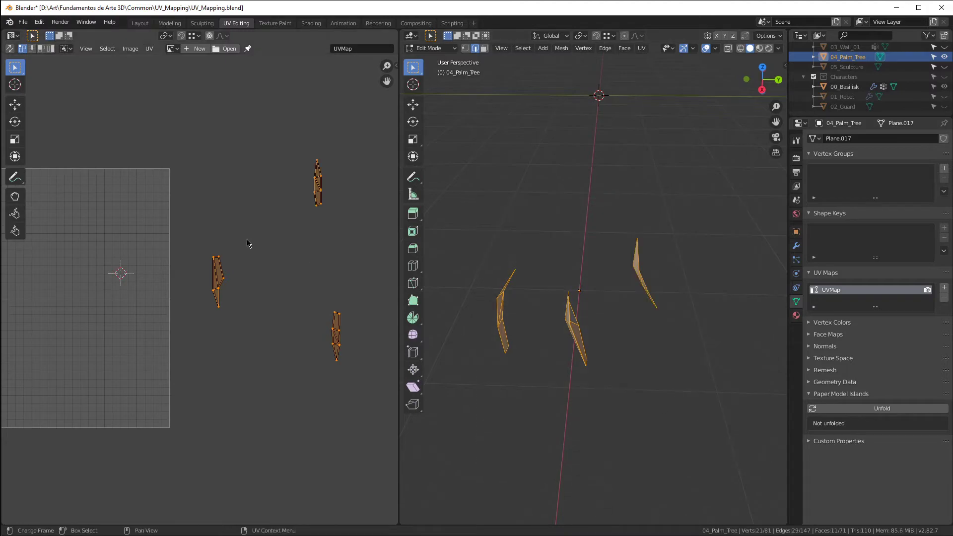
{"action": "scroll", "coordinate": [247, 264], "scroll_direction": "up", "scroll_amount": 1}
{"action": "scroll", "coordinate": [214, 258], "scroll_direction": "down", "scroll_amount": 2}
{"action": "key", "text": "alt+a"}
{"action": "key", "text": "3"}
{"action": "left_click_drag", "start_coordinate": [187, 239], "coordinate": [235, 330]}
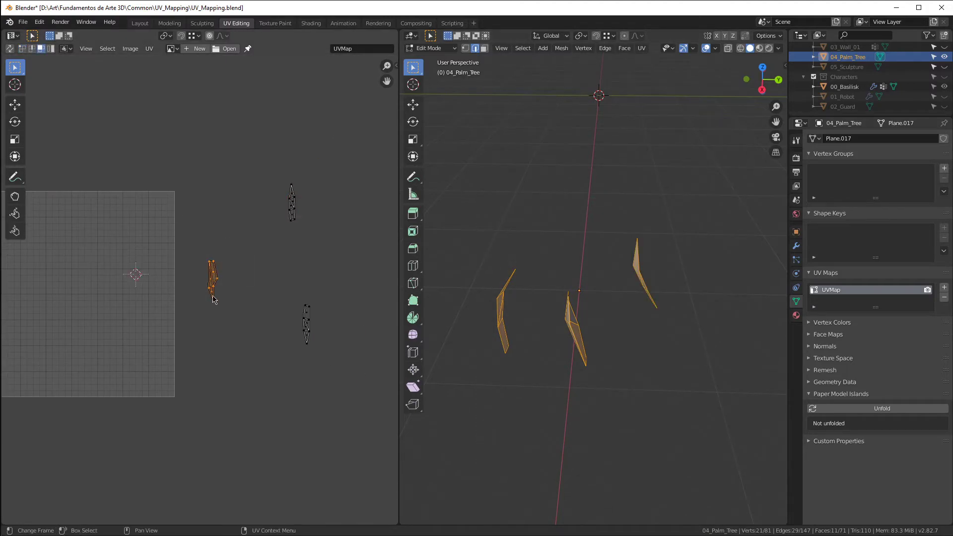
{"action": "key", "text": "g"}
{"action": "left_click", "coordinate": [279, 221]}
{"action": "left_click_drag", "start_coordinate": [293, 291], "coordinate": [341, 390]}
{"action": "key", "text": "g"}
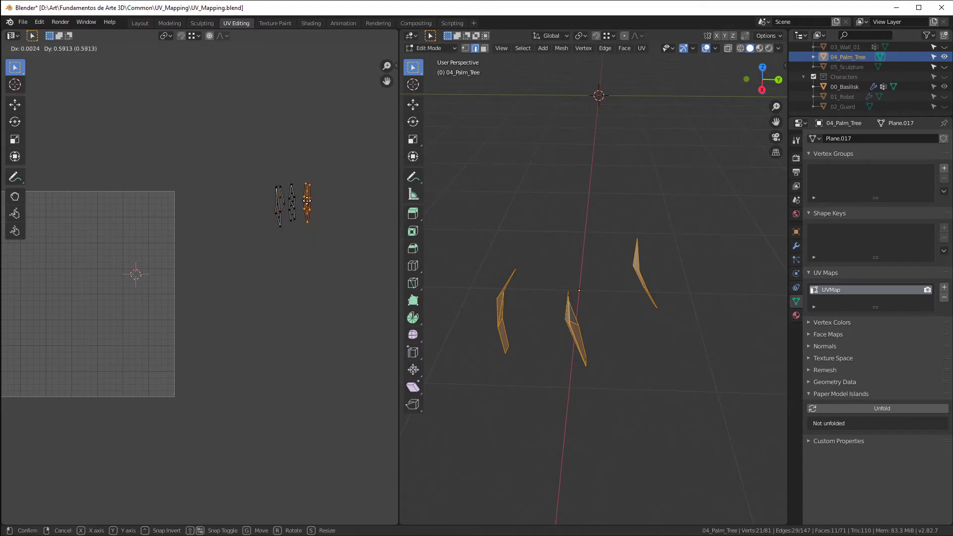
{"action": "left_click", "coordinate": [303, 205]}
Step: Select all three aligned grass blade islands in the UV editor
{"action": "middle_click_drag", "start_coordinate": [610, 303], "coordinate": [626, 312]}
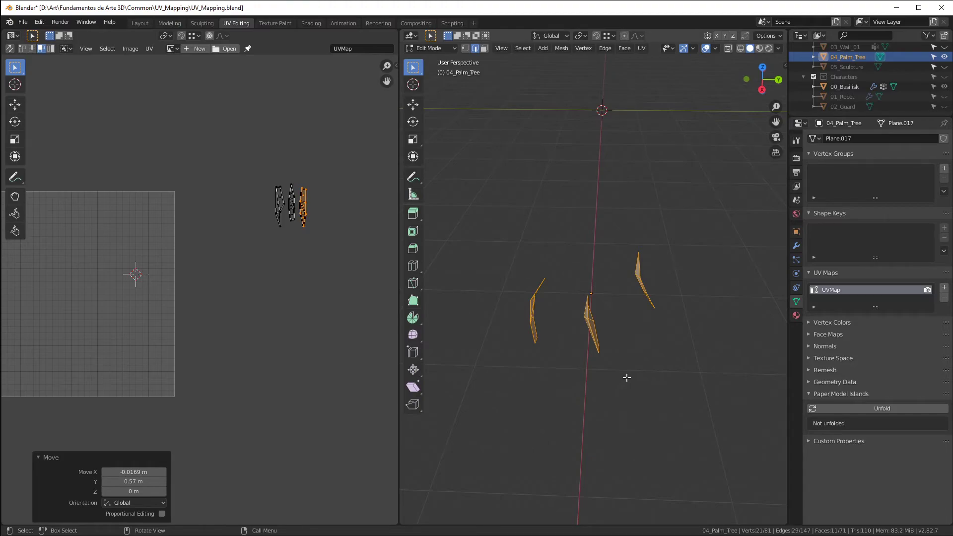
{"action": "scroll", "coordinate": [343, 209], "scroll_direction": "up", "scroll_amount": 4}
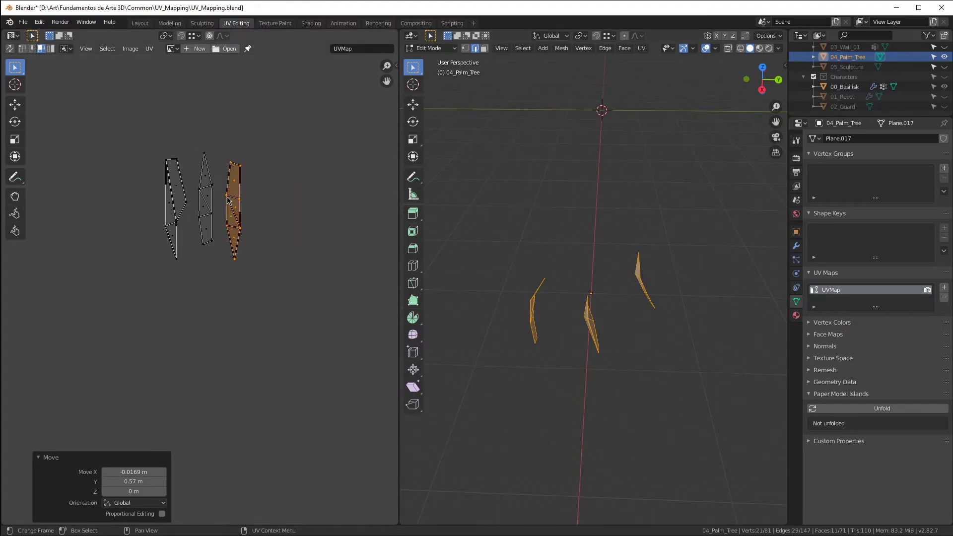
{"action": "scroll", "coordinate": [166, 185], "scroll_direction": "up", "scroll_amount": 4}
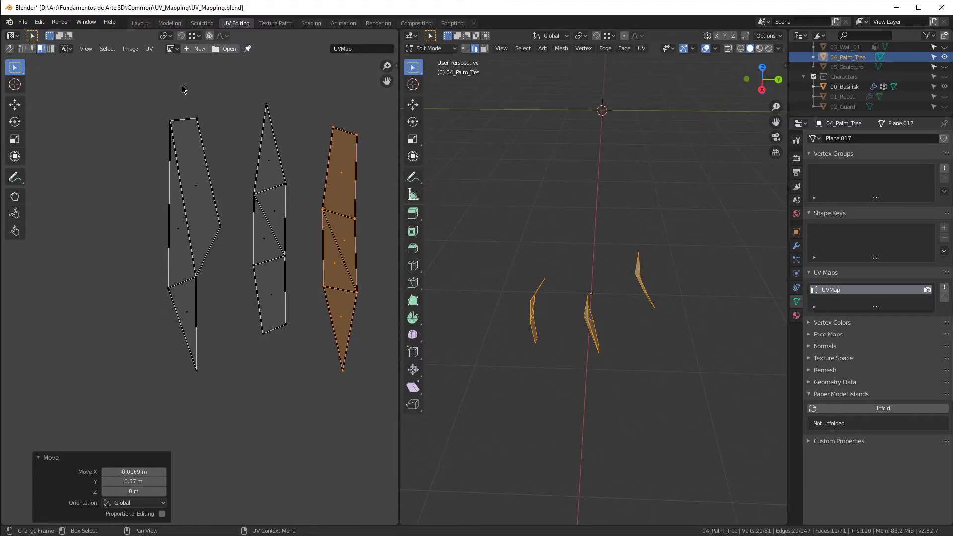
{"action": "scroll", "coordinate": [179, 259], "scroll_direction": "down", "scroll_amount": 8}
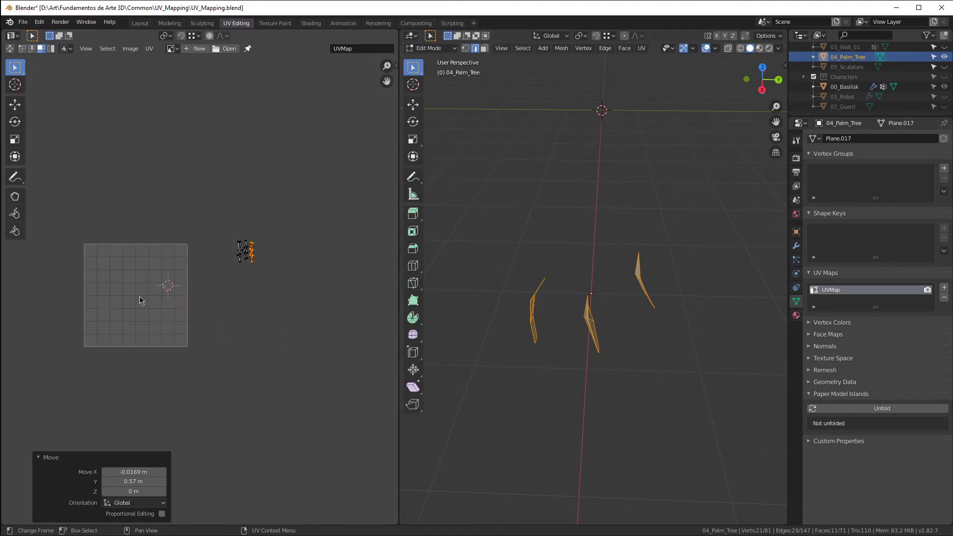
{"action": "scroll", "coordinate": [240, 245], "scroll_direction": "up", "scroll_amount": 5}
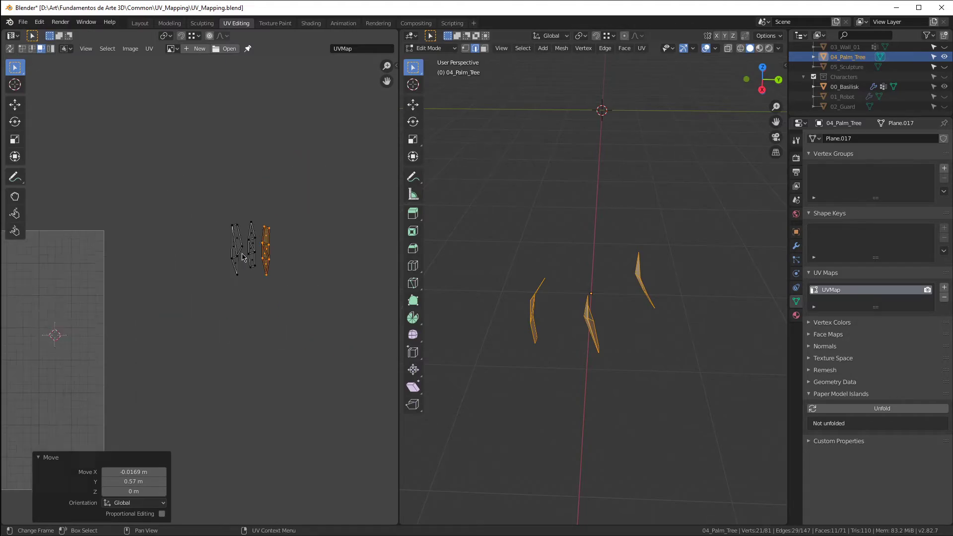
{"action": "left_click_drag", "start_coordinate": [203, 197], "coordinate": [318, 330]}
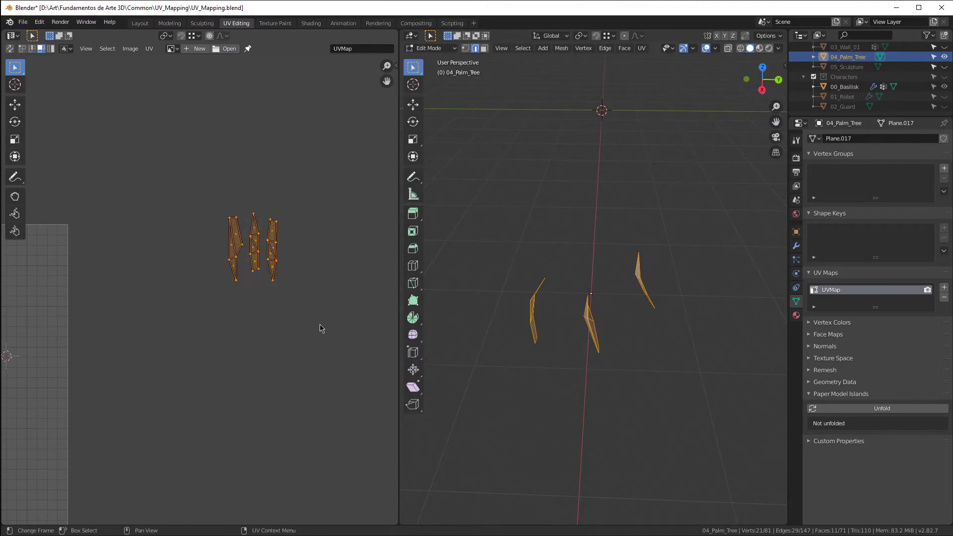
Step: Reveal the hidden palm trunk and ground disc and turn UV selection sync back on
{"action": "key", "text": "alt+h"}
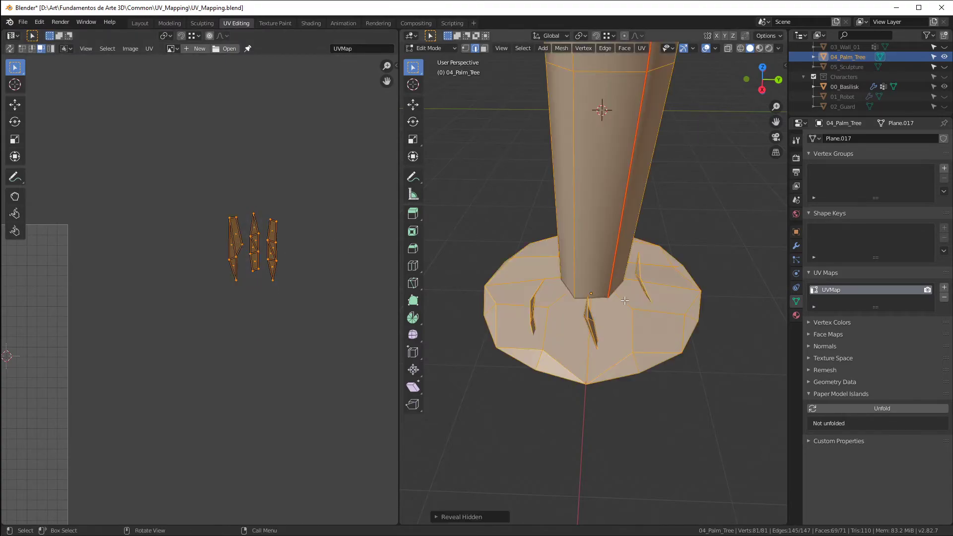
{"action": "left_click_drag", "start_coordinate": [196, 203], "coordinate": [277, 298]}
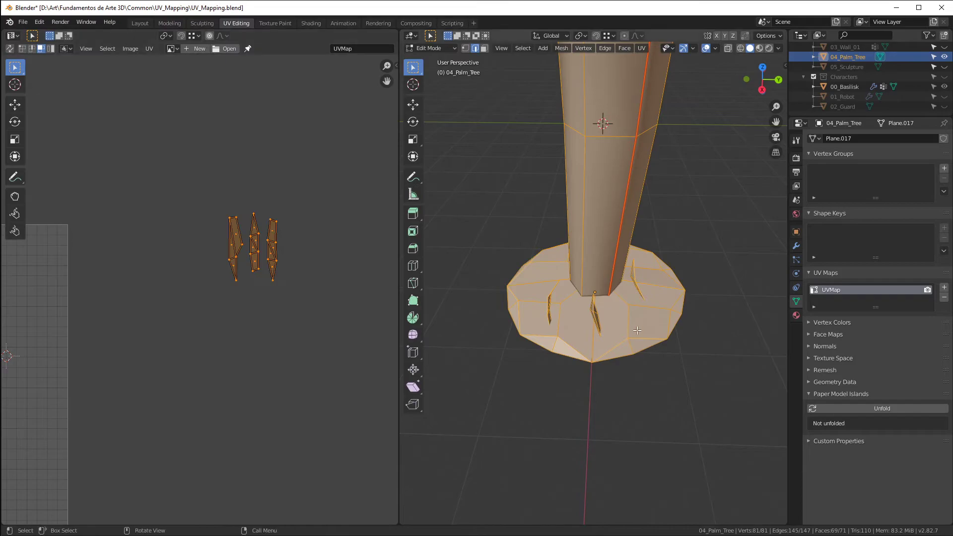
{"action": "left_click", "coordinate": [10, 48]}
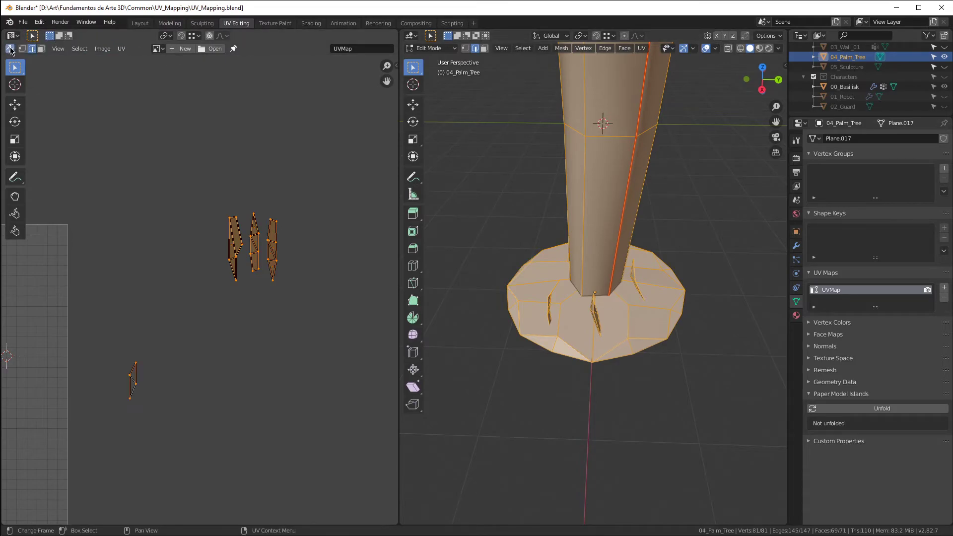
Step: Select every face of the three grass blades in face mode and separate the selection into its own object
{"action": "left_click", "coordinate": [41, 48]}
{"action": "left_click_drag", "start_coordinate": [177, 190], "coordinate": [311, 340]}
{"action": "middle_click_drag", "start_coordinate": [684, 326], "coordinate": [691, 261]}
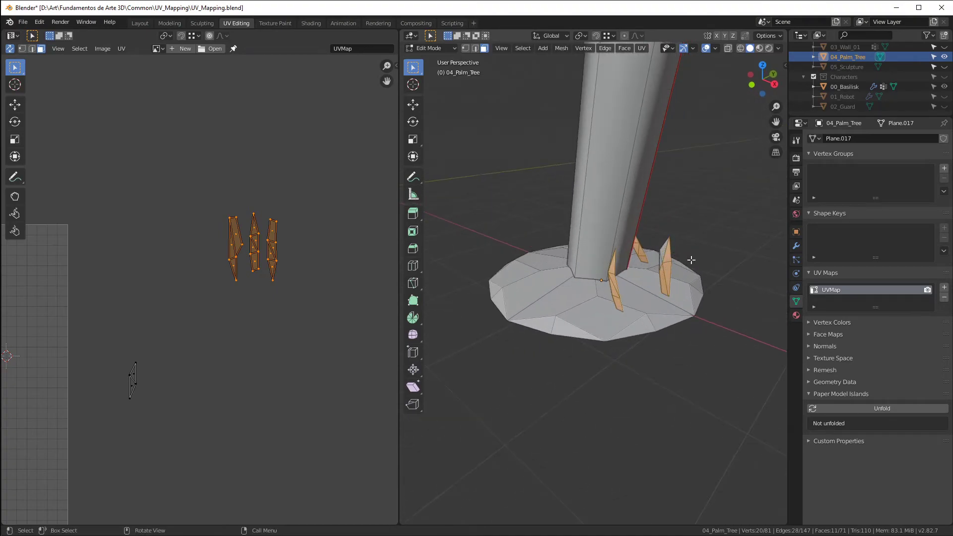
{"action": "middle_click_drag", "start_coordinate": [527, 196], "coordinate": [657, 237]}
{"action": "key", "text": "l"}
{"action": "key", "text": "p"}
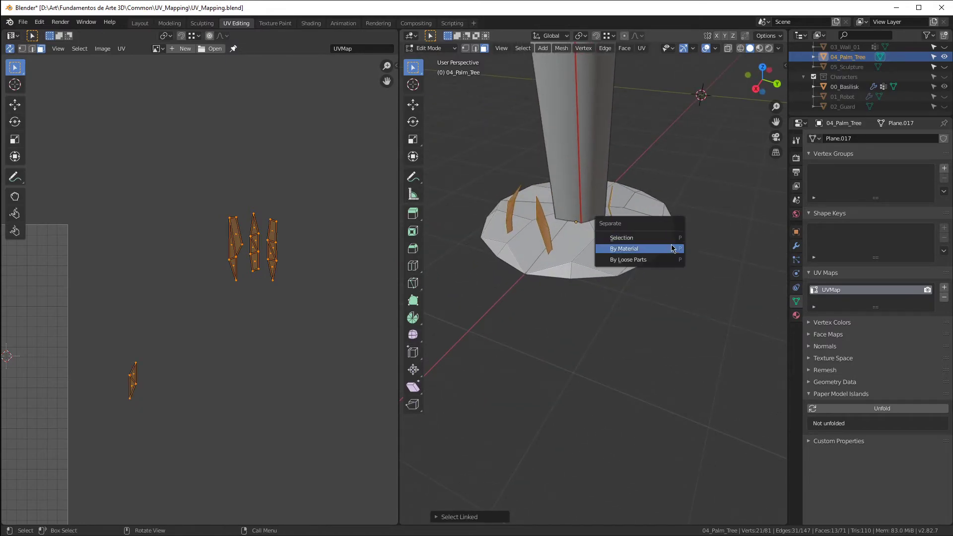
{"action": "left_click", "coordinate": [671, 237]}
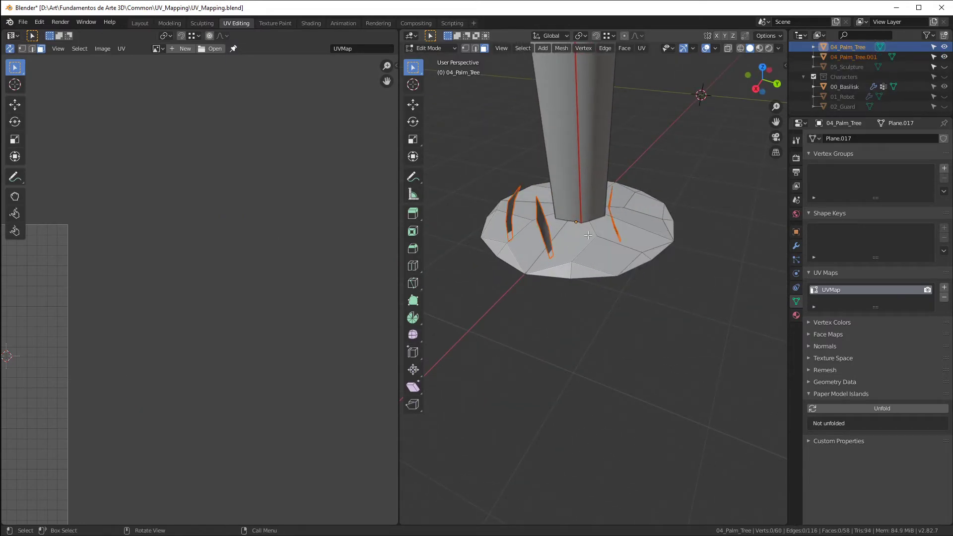
Step: Rename the separated blade object as Grass
{"action": "double_click", "coordinate": [867, 57]}
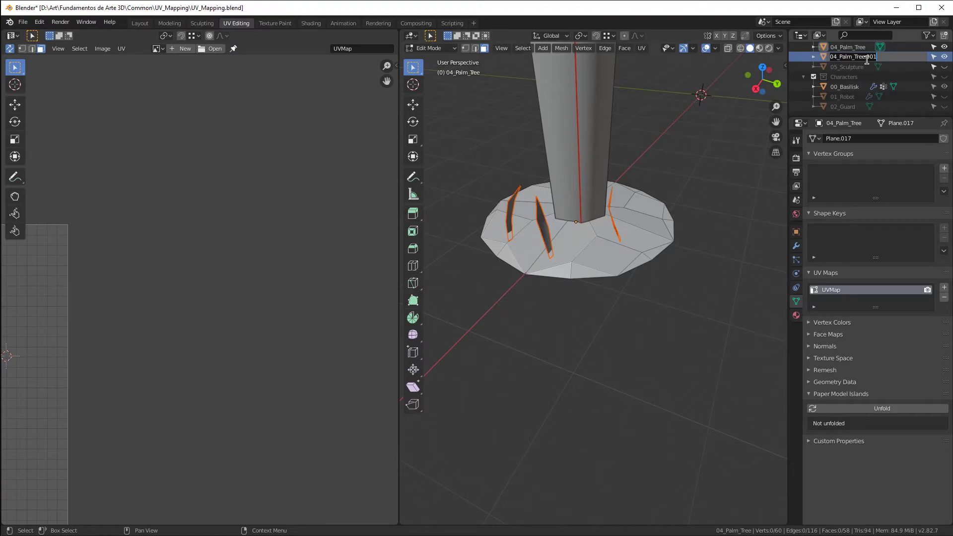
{"action": "type", "text": "gRASS"}
{"action": "key", "text": "BackSpace"}
{"action": "key", "text": "BackSpace"}
{"action": "key", "text": "BackSpace"}
{"action": "key", "text": "BackSpace"}
{"action": "key", "text": "BackSpace"}
{"action": "type", "text": "Grass"}
{"action": "key", "text": "Return"}
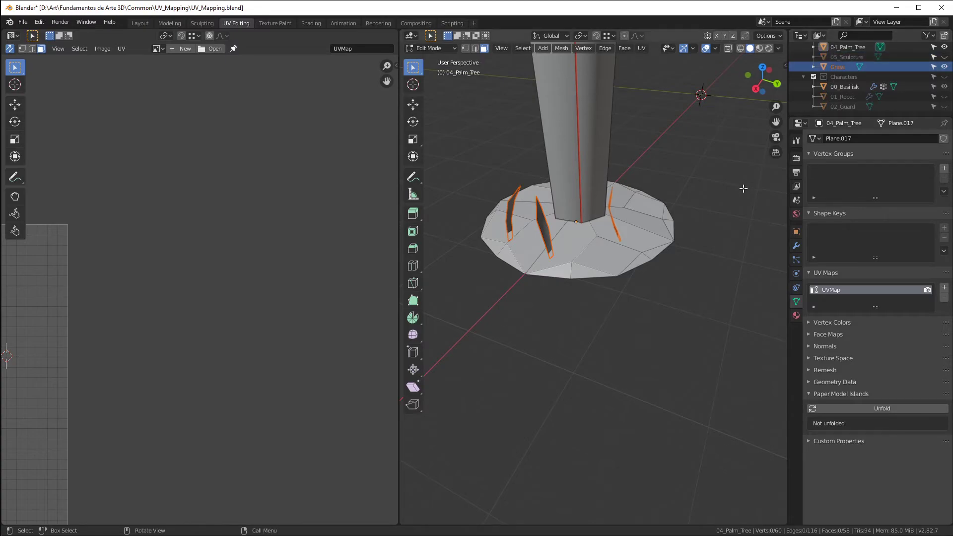
Step: Check the palm trunk and ground disc for leftover hidden geometry with the Grass object temporarily hidden
{"action": "middle_click_drag", "start_coordinate": [556, 211], "coordinate": [626, 196]}
{"action": "left_click", "coordinate": [944, 67]}
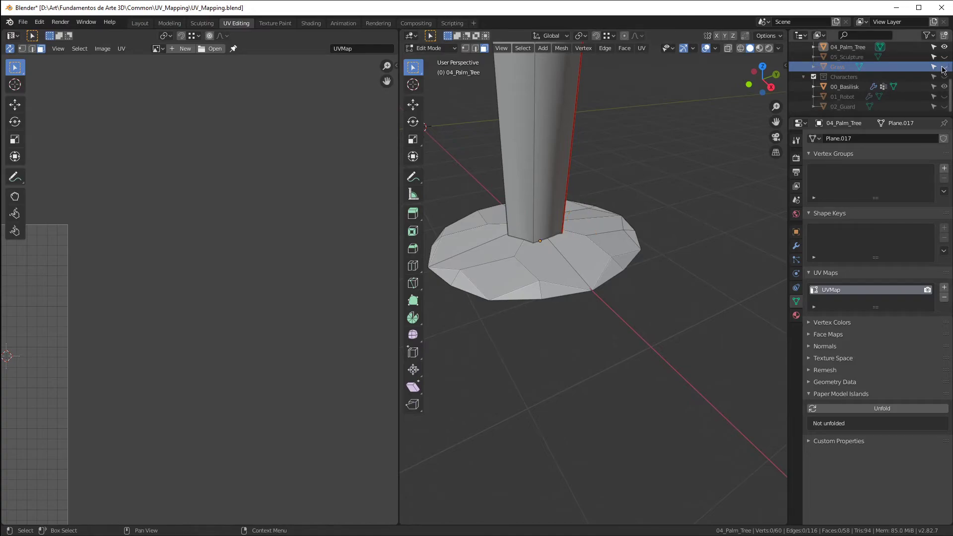
{"action": "scroll", "coordinate": [543, 330], "scroll_direction": "down", "scroll_amount": 6}
{"action": "left_click", "coordinate": [546, 233]}
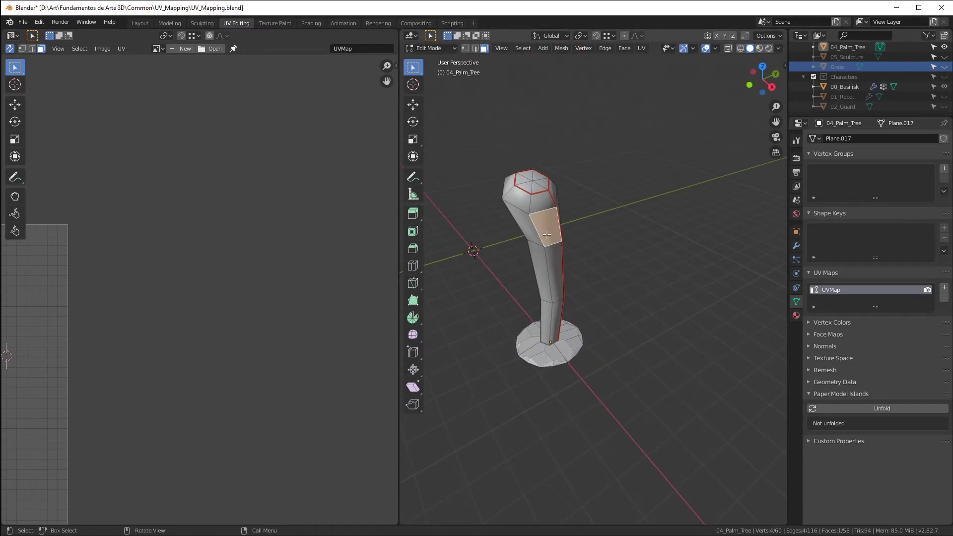
{"action": "key", "text": "alt+h"}
{"action": "middle_click_drag", "start_coordinate": [551, 257], "coordinate": [586, 233]}
{"action": "key", "text": "Tab"}
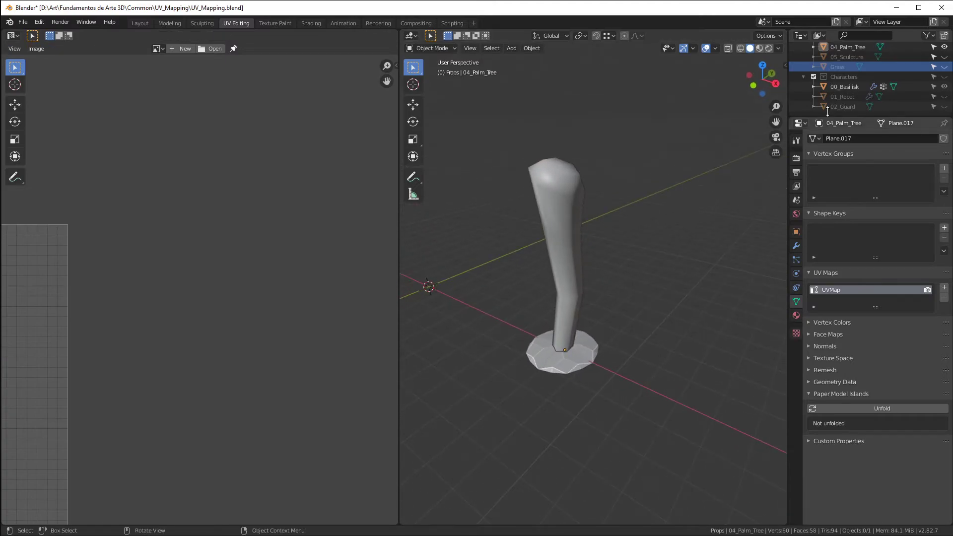
{"action": "left_click", "coordinate": [943, 67]}
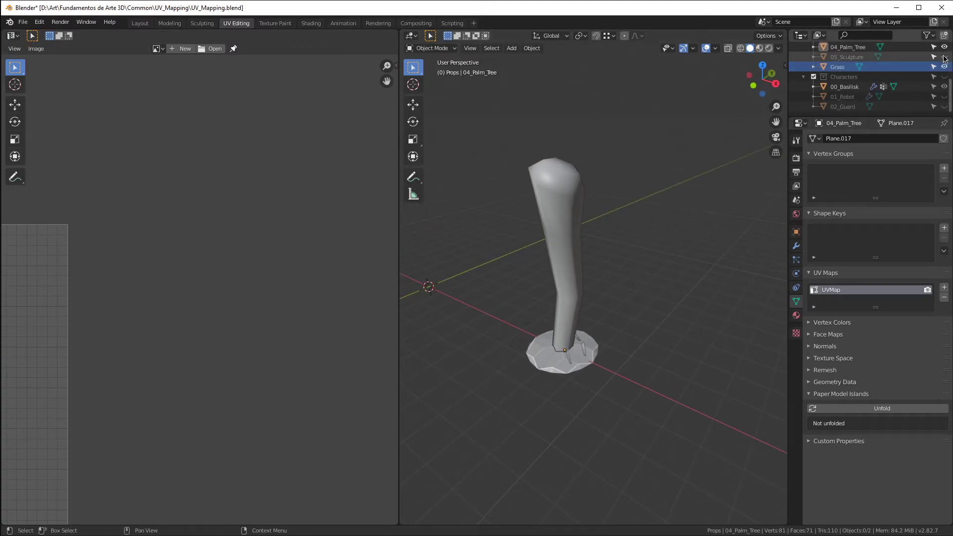
Step: Compare the separated Grass and palm tree objects by selecting each one and opening its mesh in Edit Mode
{"action": "key", "text": "Tab"}
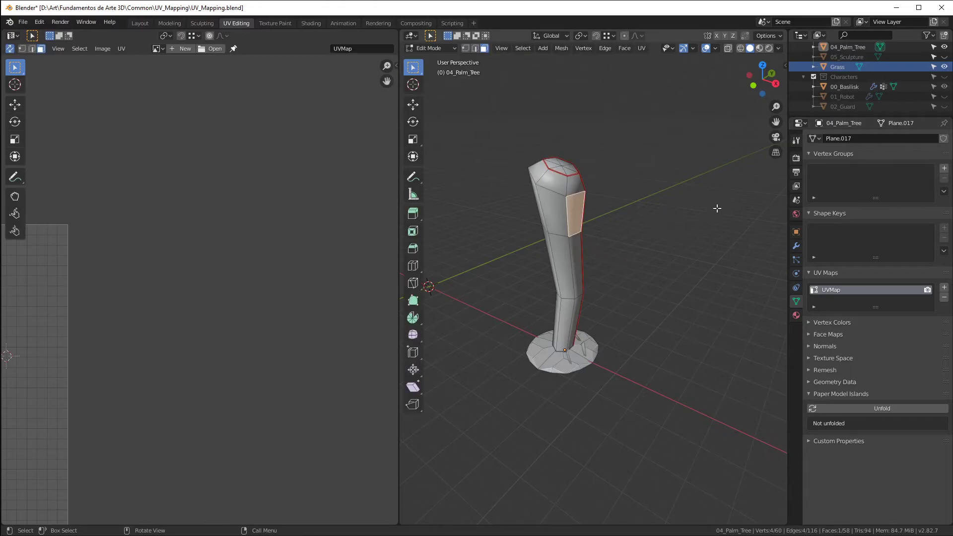
{"action": "scroll", "coordinate": [580, 361], "scroll_direction": "up", "scroll_amount": 3}
{"action": "key", "text": "Tab"}
{"action": "left_click", "coordinate": [578, 347]}
{"action": "scroll", "coordinate": [553, 358], "scroll_direction": "down", "scroll_amount": 4}
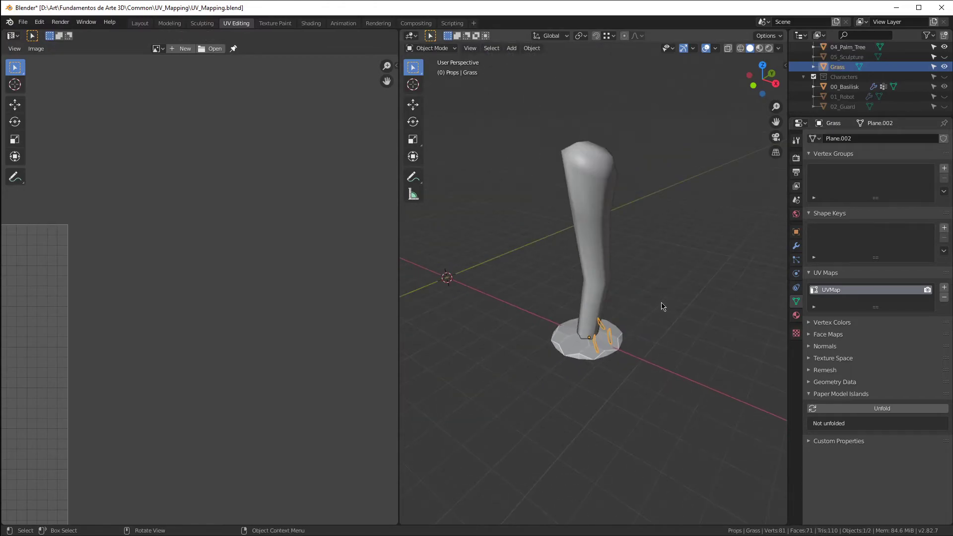
{"action": "middle_click_drag", "start_coordinate": [704, 215], "coordinate": [581, 288]}
{"action": "scroll", "coordinate": [578, 278], "scroll_direction": "down", "scroll_amount": 2}
{"action": "scroll", "coordinate": [573, 268], "scroll_direction": "up", "scroll_amount": 4}
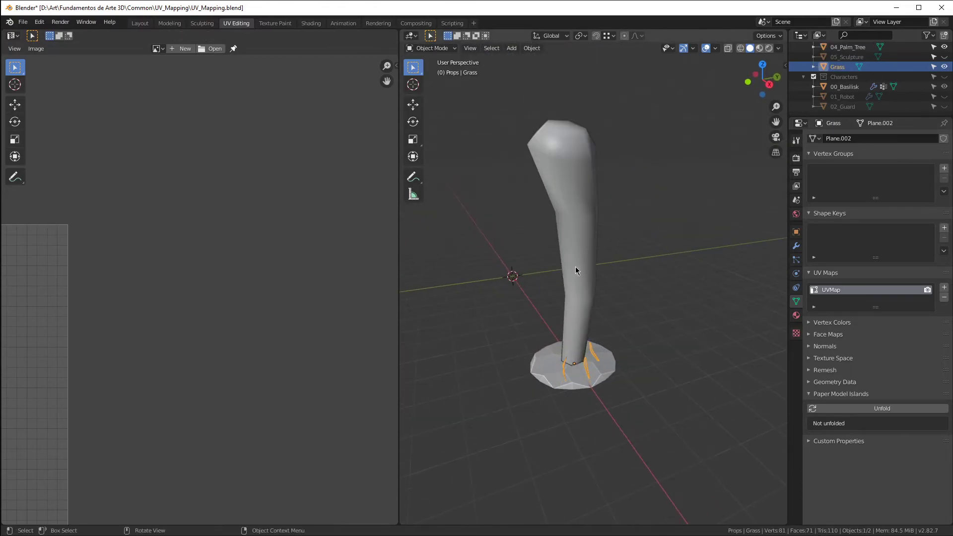
{"action": "key", "text": "Tab"}
{"action": "key", "text": "Tab"}
{"action": "left_click", "coordinate": [586, 189]}
{"action": "key", "text": "Tab"}
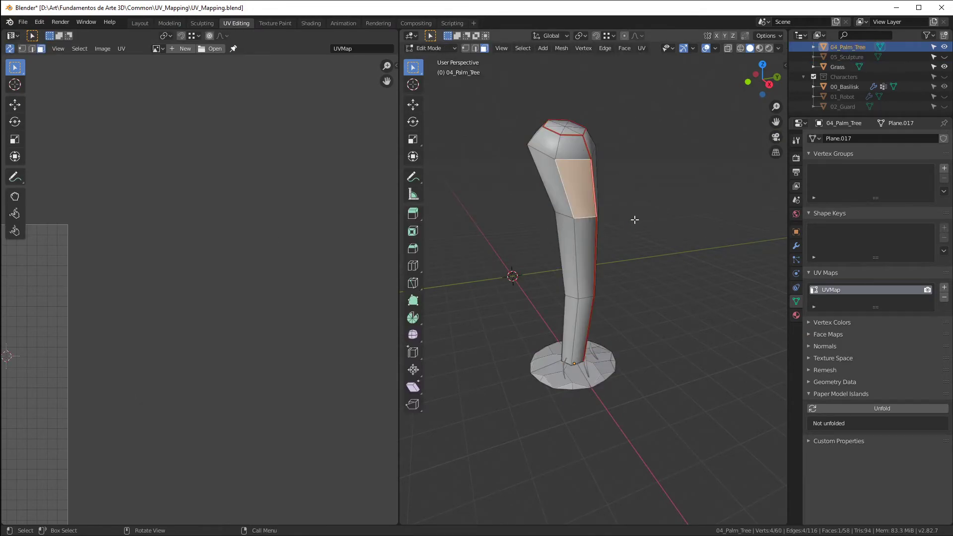
Step: Examine the grass blades and ground disc around the trunk's base, and return to Object Mode
{"action": "scroll", "coordinate": [634, 217], "scroll_direction": "up", "scroll_amount": 2}
{"action": "middle_click_drag", "start_coordinate": [634, 217], "coordinate": [557, 201]}
{"action": "scroll", "coordinate": [645, 302], "scroll_direction": "down", "scroll_amount": 2}
{"action": "scroll", "coordinate": [519, 264], "scroll_direction": "up", "scroll_amount": 4}
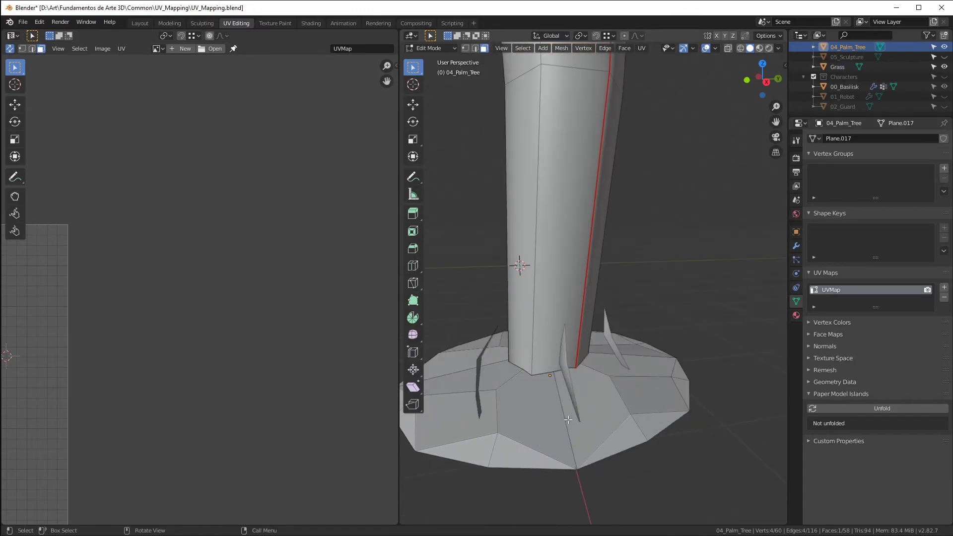
{"action": "scroll", "coordinate": [520, 263], "scroll_direction": "down", "scroll_amount": 2}
{"action": "middle_click_drag", "start_coordinate": [520, 264], "coordinate": [593, 416]}
{"action": "scroll", "coordinate": [592, 416], "scroll_direction": "down", "scroll_amount": 3}
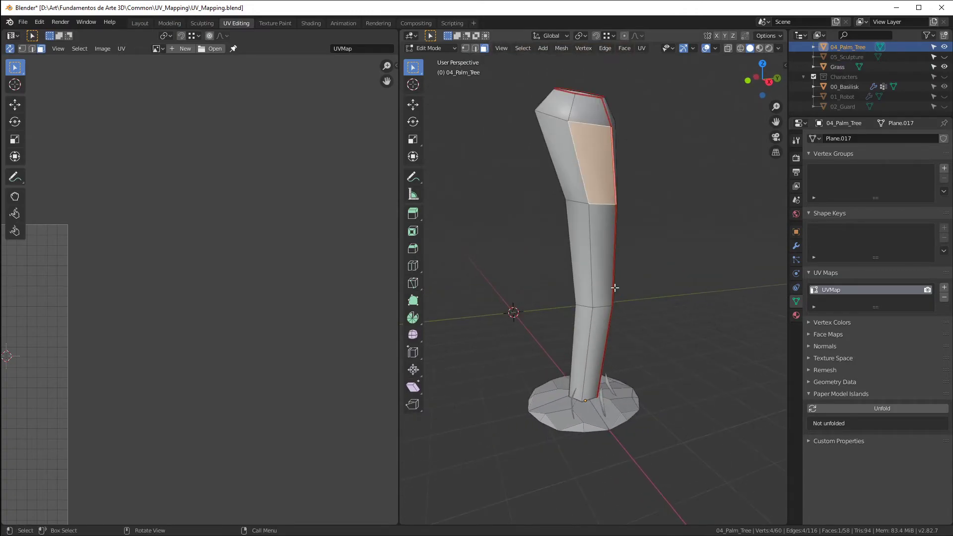
{"action": "key", "text": "alt+a"}
{"action": "middle_click_drag", "start_coordinate": [715, 447], "coordinate": [472, 383]}
{"action": "scroll", "coordinate": [493, 394], "scroll_direction": "up", "scroll_amount": 3}
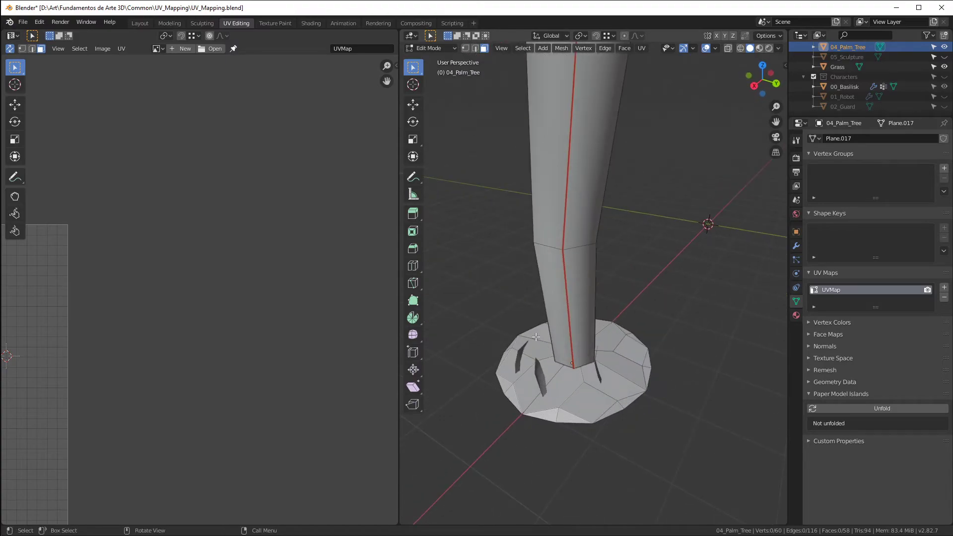
{"action": "left_click", "coordinate": [517, 355]}
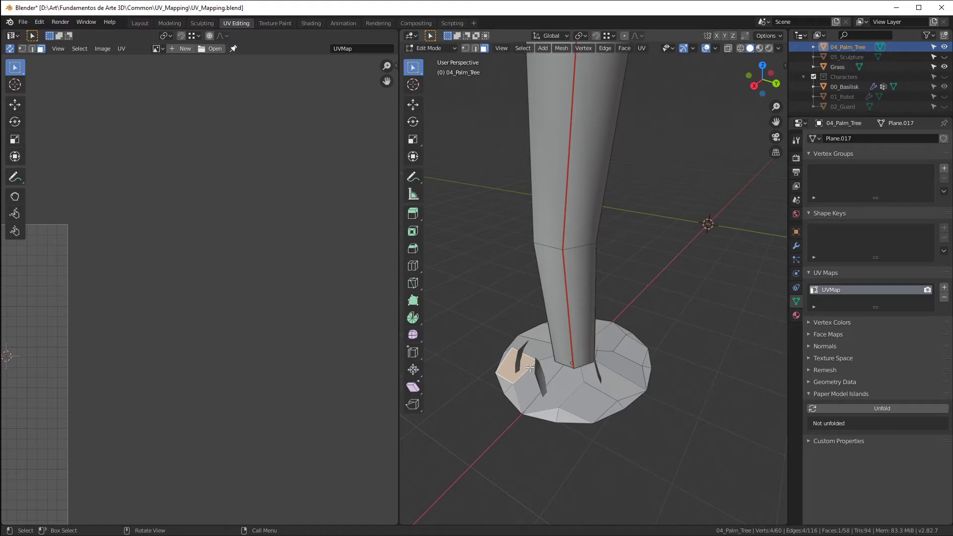
{"action": "key", "text": "Tab"}
{"action": "middle_click_drag", "start_coordinate": [517, 363], "coordinate": [624, 383]}
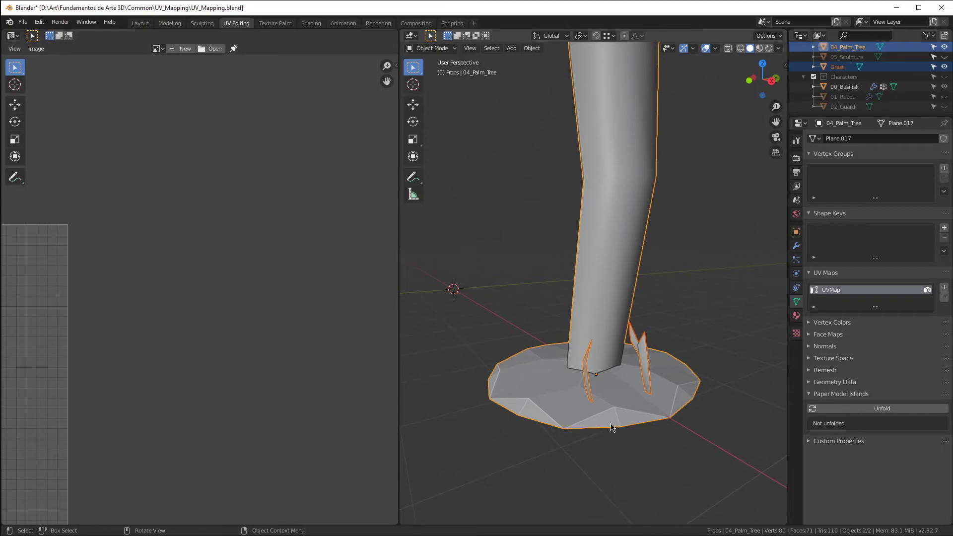
{"action": "key", "text": "KP_Decimal"}
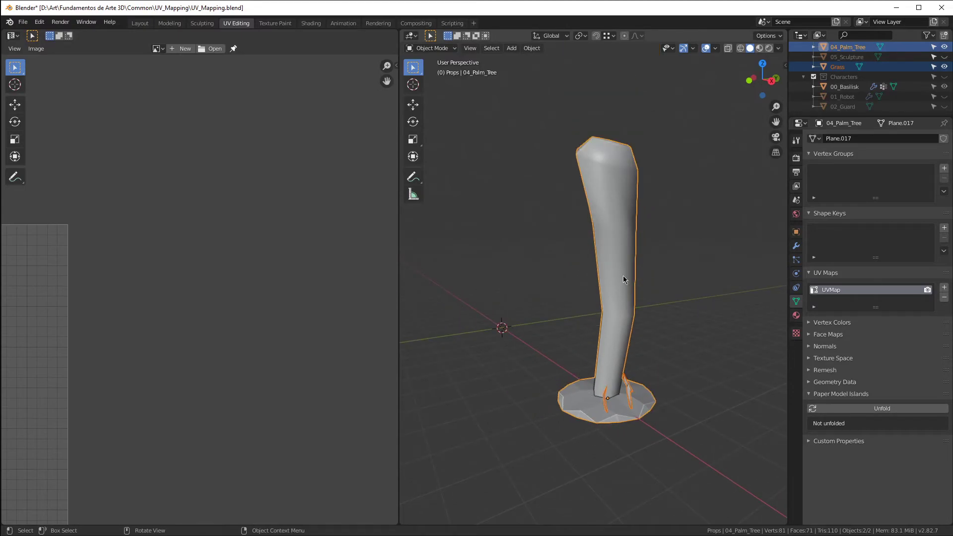
Step: Hide the palm tree and Grass objects, and show and select the 05_Sculpture object
{"action": "left_click_drag", "start_coordinate": [945, 48], "coordinate": [945, 67]}
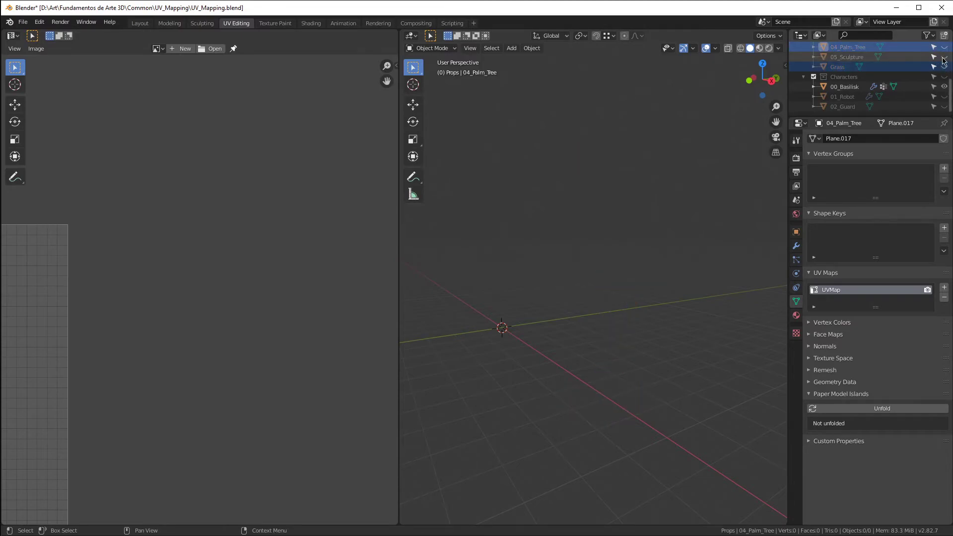
{"action": "left_click", "coordinate": [944, 56]}
{"action": "mouse_move", "coordinate": [530, 188]}
{"action": "middle_mouse_down"}
{"action": "mouse_move", "coordinate": [605, 266]}
{"action": "mouse_move", "coordinate": [571, 291]}
{"action": "mouse_move", "coordinate": [579, 293]}
{"action": "middle_mouse_up"}
{"action": "scroll", "coordinate": [866, 81], "scroll_direction": "up", "scroll_amount": 1}
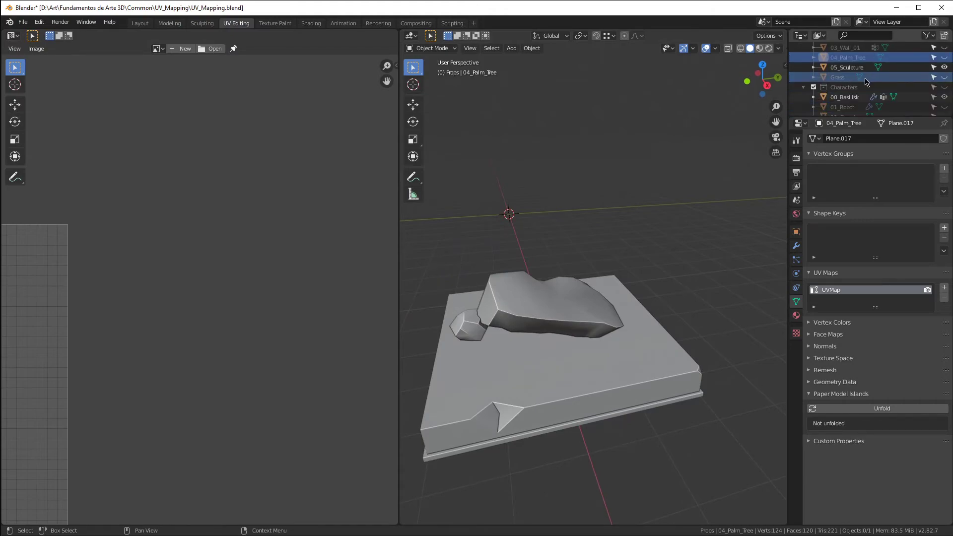
{"action": "left_click", "coordinate": [847, 67]}
Step: Open the sculpture in Edit Mode with nothing selected and maximize the 3D viewport
{"action": "scroll", "coordinate": [432, 389], "scroll_direction": "down", "scroll_amount": 5}
{"action": "scroll", "coordinate": [293, 368], "scroll_direction": "down", "scroll_amount": 5}
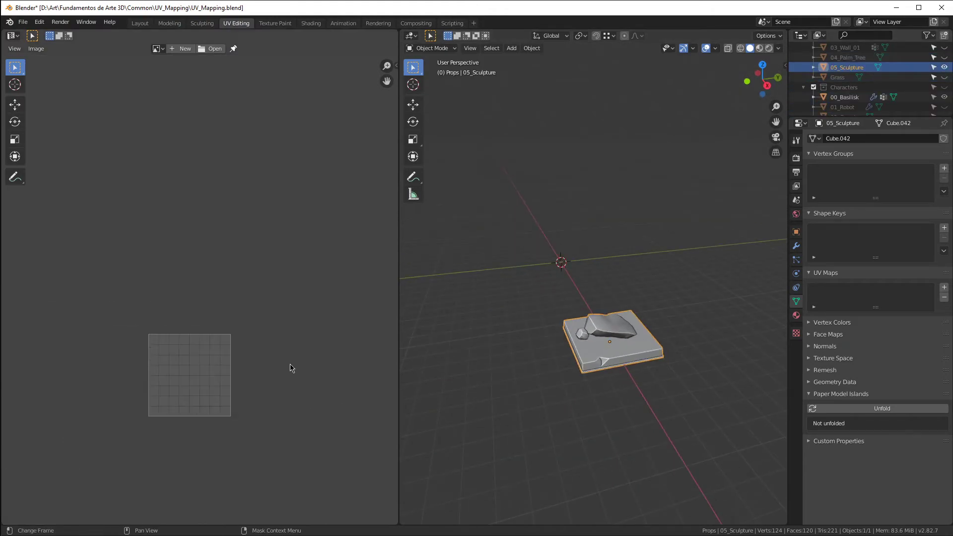
{"action": "scroll", "coordinate": [292, 368], "scroll_direction": "up", "scroll_amount": 3}
{"action": "scroll", "coordinate": [343, 334], "scroll_direction": "down", "scroll_amount": 2}
{"action": "scroll", "coordinate": [275, 353], "scroll_direction": "up", "scroll_amount": 3}
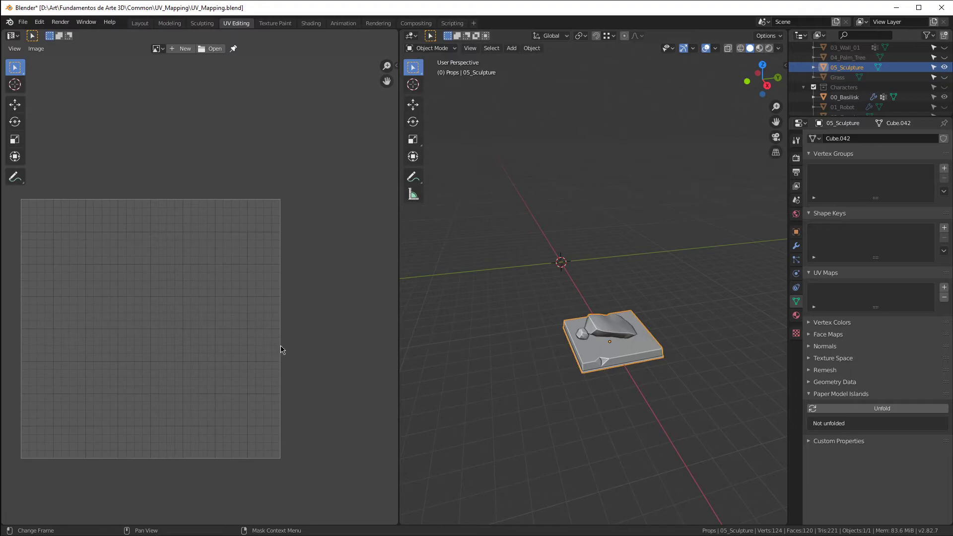
{"action": "middle_click_drag", "start_coordinate": [280, 351], "coordinate": [341, 318]}
{"action": "scroll", "coordinate": [624, 327], "scroll_direction": "up", "scroll_amount": 3}
{"action": "mouse_move", "coordinate": [658, 332]}
{"action": "middle_mouse_down"}
{"action": "mouse_move", "coordinate": [642, 326]}
{"action": "mouse_move", "coordinate": [577, 344]}
{"action": "mouse_move", "coordinate": [693, 359]}
{"action": "mouse_move", "coordinate": [723, 380]}
{"action": "mouse_move", "coordinate": [588, 394]}
{"action": "middle_mouse_up"}
{"action": "key", "text": "Tab"}
{"action": "key", "text": "a"}
{"action": "key", "text": "alt+a"}
{"action": "scroll", "coordinate": [608, 366], "scroll_direction": "down", "scroll_amount": 4}
{"action": "scroll", "coordinate": [541, 366], "scroll_direction": "up", "scroll_amount": 6}
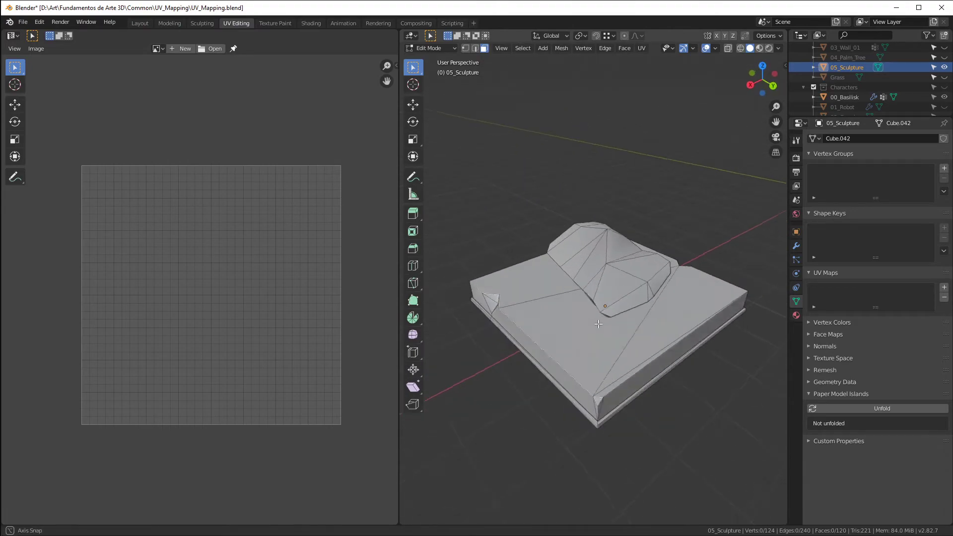
{"action": "middle_click_drag", "start_coordinate": [598, 324], "coordinate": [630, 320]}
{"action": "scroll", "coordinate": [544, 339], "scroll_direction": "up", "scroll_amount": 3}
{"action": "middle_click_drag", "start_coordinate": [544, 340], "coordinate": [569, 328]}
{"action": "mouse_move", "coordinate": [621, 269]}
{"action": "middle_mouse_down"}
{"action": "mouse_move", "coordinate": [510, 300]}
{"action": "mouse_move", "coordinate": [440, 388]}
{"action": "mouse_move", "coordinate": [472, 309]}
{"action": "mouse_move", "coordinate": [507, 283]}
{"action": "middle_mouse_up"}
{"action": "key", "text": "ctrl+space"}
{"action": "scroll", "coordinate": [557, 289], "scroll_direction": "down", "scroll_amount": 4}
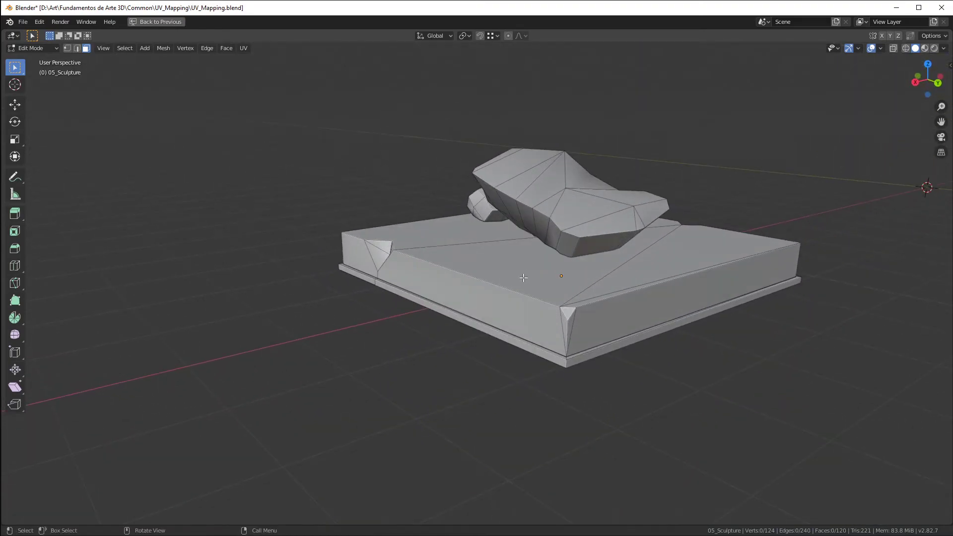
Step: Select the three stacked corner edges of the plinth and its base trim at the corner beside the front notch
{"action": "mouse_move", "coordinate": [505, 316]}
{"action": "middle_mouse_down"}
{"action": "mouse_move", "coordinate": [546, 298]}
{"action": "mouse_move", "coordinate": [623, 327]}
{"action": "mouse_move", "coordinate": [616, 318]}
{"action": "middle_mouse_up"}
{"action": "scroll", "coordinate": [559, 232], "scroll_direction": "up", "scroll_amount": 3}
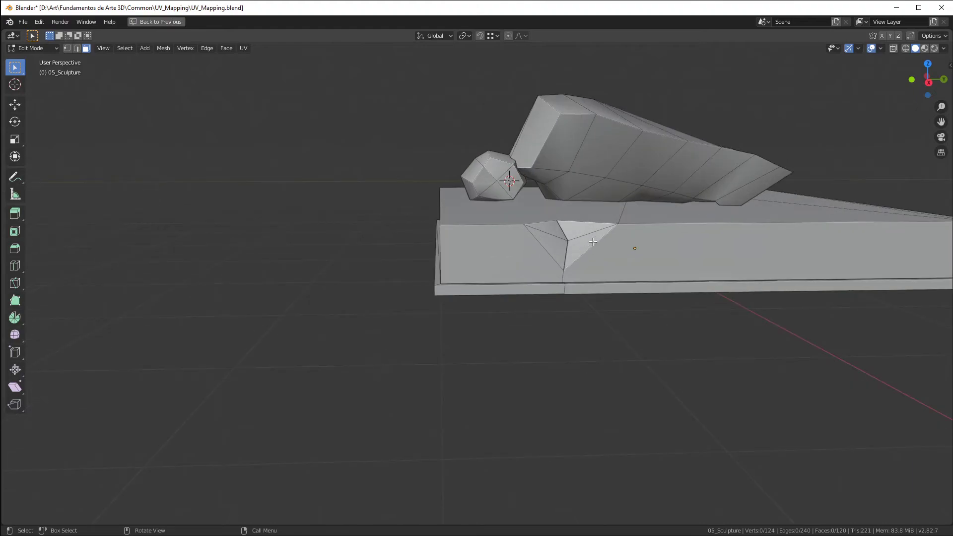
{"action": "mouse_move", "coordinate": [572, 234]}
{"action": "middle_mouse_down"}
{"action": "mouse_move", "coordinate": [451, 285]}
{"action": "mouse_move", "coordinate": [506, 308]}
{"action": "middle_mouse_up"}
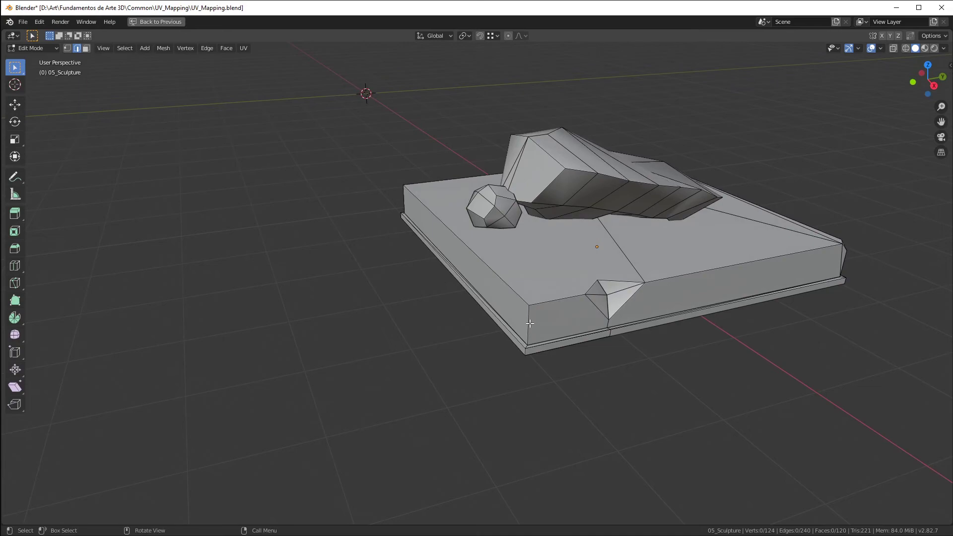
{"action": "scroll", "coordinate": [527, 329], "scroll_direction": "up", "scroll_amount": 4}
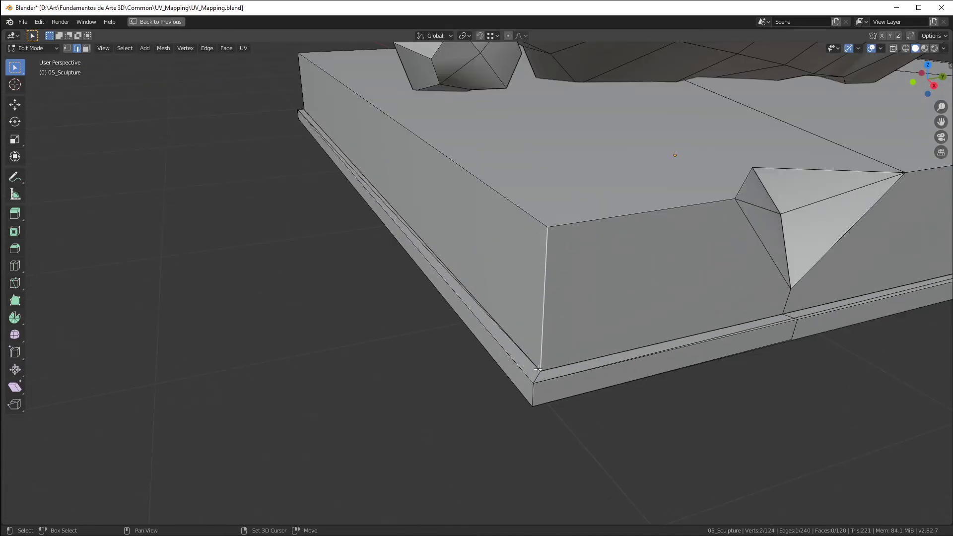
{"action": "scroll", "coordinate": [536, 395], "scroll_direction": "down", "scroll_amount": 3}
{"action": "middle_click_drag", "start_coordinate": [548, 360], "coordinate": [504, 378]}
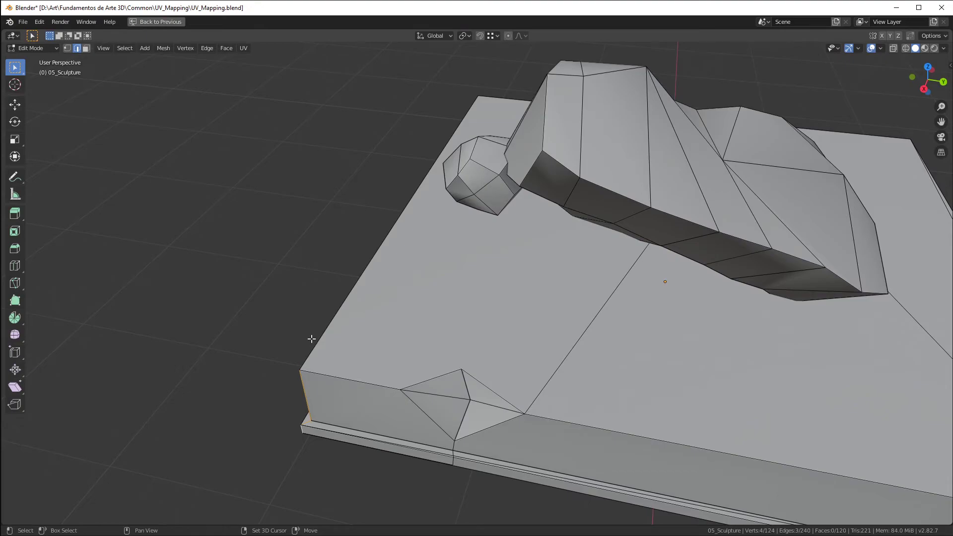
Step: Add the three stacked edges of the next plinth corner to the selection, leaving out the top edge between the corners
{"action": "left_click", "coordinate": [336, 334], "text": "shift"}
{"action": "scroll", "coordinate": [347, 342], "scroll_direction": "down", "scroll_amount": 3}
{"action": "middle_click_drag", "start_coordinate": [356, 347], "coordinate": [387, 288]}
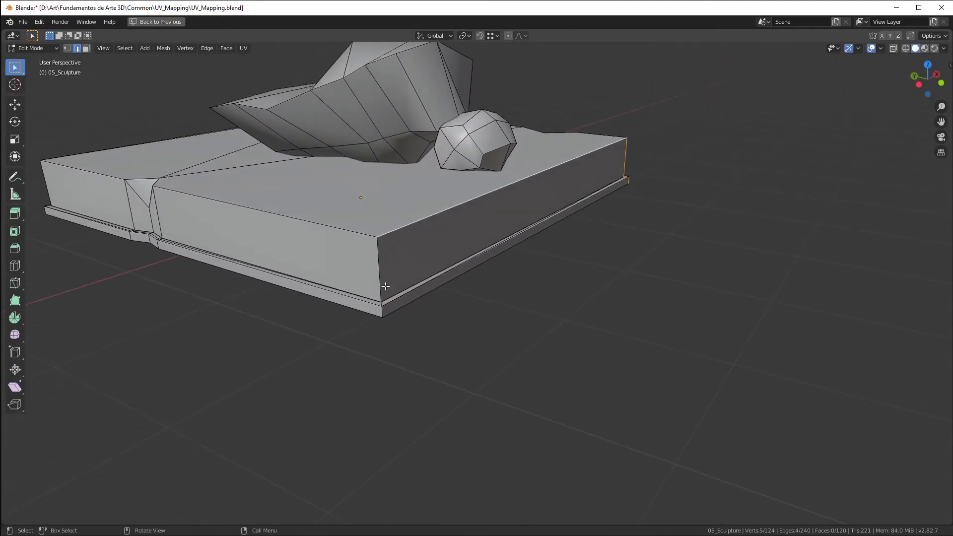
{"action": "left_click", "coordinate": [376, 254], "text": "shift"}
{"action": "scroll", "coordinate": [383, 310], "scroll_direction": "up", "scroll_amount": 4}
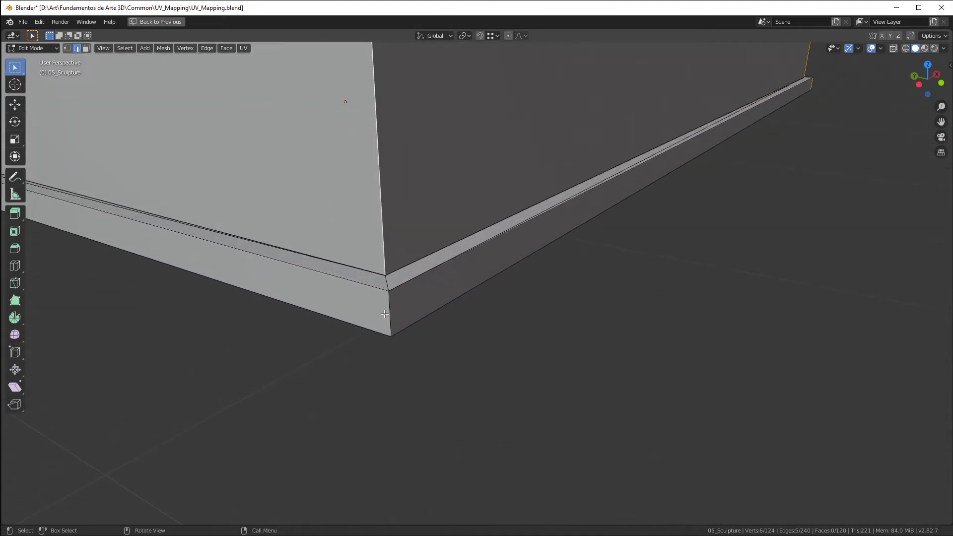
{"action": "left_click", "coordinate": [389, 309], "text": "shift"}
{"action": "scroll", "coordinate": [389, 309], "scroll_direction": "down", "scroll_amount": 5}
{"action": "mouse_move", "coordinate": [389, 309]}
{"action": "middle_mouse_down"}
{"action": "mouse_move", "coordinate": [322, 301]}
{"action": "mouse_move", "coordinate": [334, 304]}
{"action": "middle_mouse_up"}
{"action": "left_click", "coordinate": [372, 249], "text": "shift"}
Step: Add the vertical plinth edge and two base trim edges of the third corner to the selection
{"action": "middle_click_drag", "start_coordinate": [301, 380], "coordinate": [460, 376]}
{"action": "scroll", "coordinate": [460, 376], "scroll_direction": "up", "scroll_amount": 4}
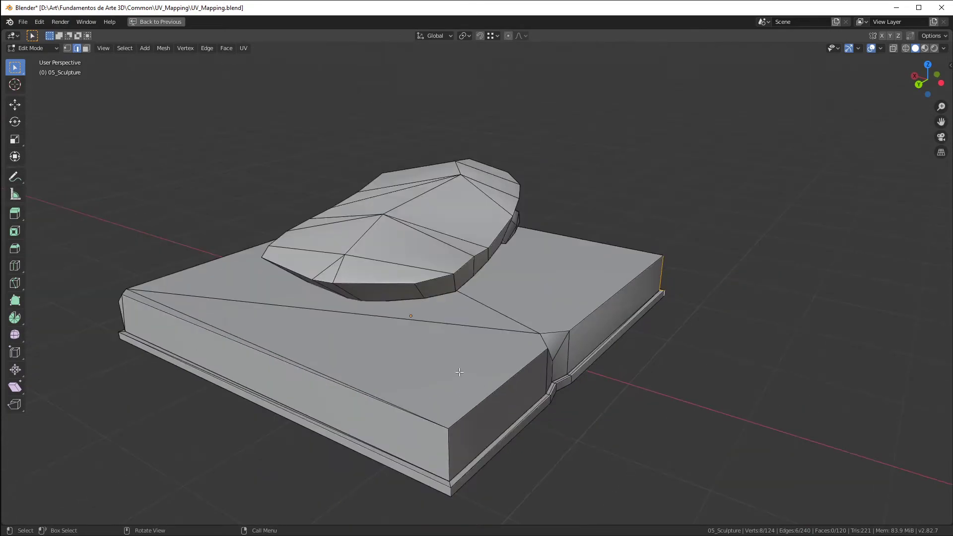
{"action": "scroll", "coordinate": [461, 376], "scroll_direction": "up", "scroll_amount": 5}
{"action": "left_click", "coordinate": [495, 401], "text": "shift"}
{"action": "left_click", "coordinate": [505, 429], "text": "shift"}
{"action": "left_click", "coordinate": [507, 454], "text": "shift"}
Step: Add the fourth plinth corner's edges to the selection: two base trim edges, the vertical edge and one edge of the chipped triangle
{"action": "scroll", "coordinate": [410, 358], "scroll_direction": "down", "scroll_amount": 8}
{"action": "middle_click_drag", "start_coordinate": [411, 357], "coordinate": [605, 330]}
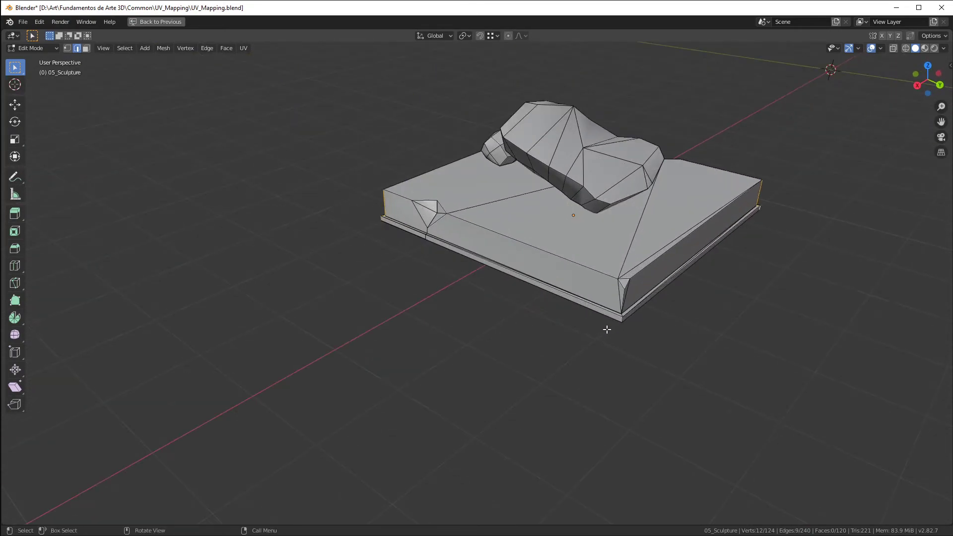
{"action": "scroll", "coordinate": [605, 330], "scroll_direction": "up", "scroll_amount": 3}
{"action": "scroll", "coordinate": [624, 318], "scroll_direction": "up", "scroll_amount": 2}
{"action": "left_click", "coordinate": [598, 426], "text": "shift"}
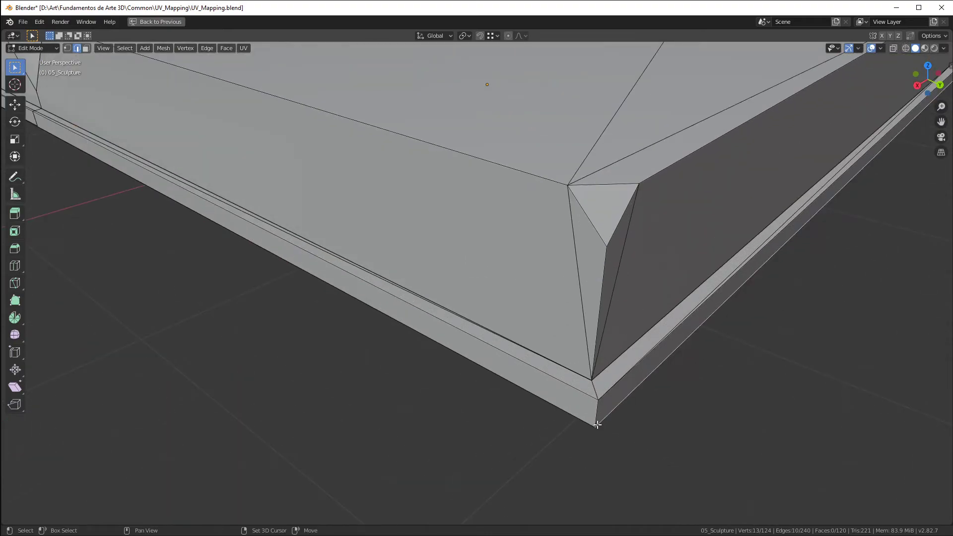
{"action": "left_click", "coordinate": [599, 417], "text": "shift"}
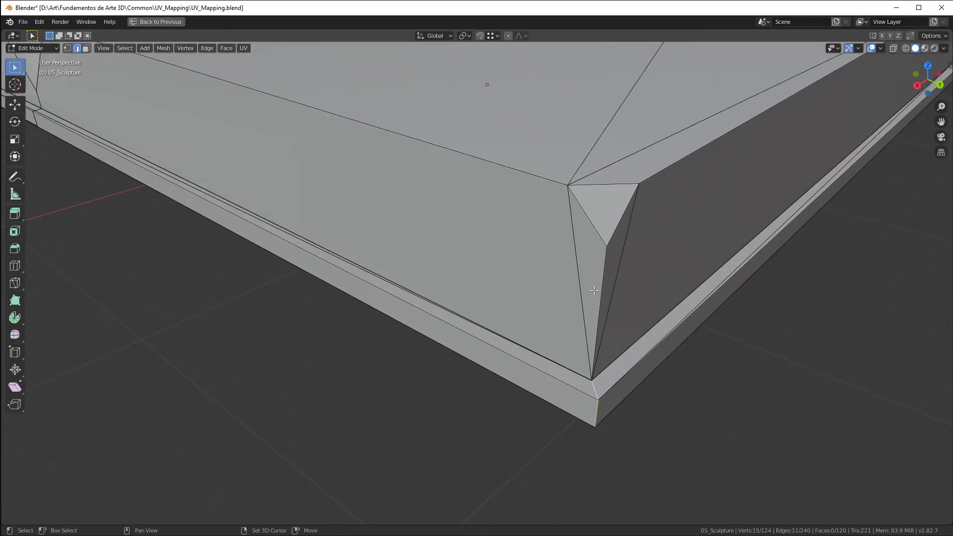
{"action": "scroll", "coordinate": [588, 226], "scroll_direction": "down", "scroll_amount": 5}
{"action": "mouse_move", "coordinate": [588, 226]}
{"action": "middle_mouse_down"}
{"action": "mouse_move", "coordinate": [564, 176]}
{"action": "mouse_move", "coordinate": [509, 208]}
{"action": "mouse_move", "coordinate": [512, 181]}
{"action": "mouse_move", "coordinate": [582, 191]}
{"action": "mouse_move", "coordinate": [749, 136]}
{"action": "mouse_move", "coordinate": [704, 118]}
{"action": "mouse_move", "coordinate": [630, 108]}
{"action": "mouse_move", "coordinate": [638, 166]}
{"action": "mouse_move", "coordinate": [625, 176]}
{"action": "middle_mouse_up"}
{"action": "scroll", "coordinate": [509, 220], "scroll_direction": "up", "scroll_amount": 5}
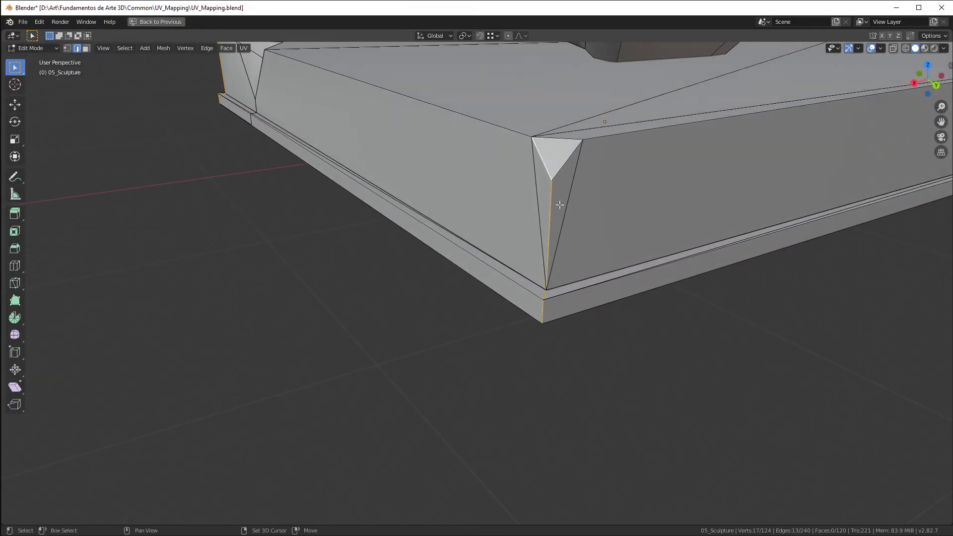
{"action": "middle_click_drag", "start_coordinate": [556, 207], "coordinate": [601, 245]}
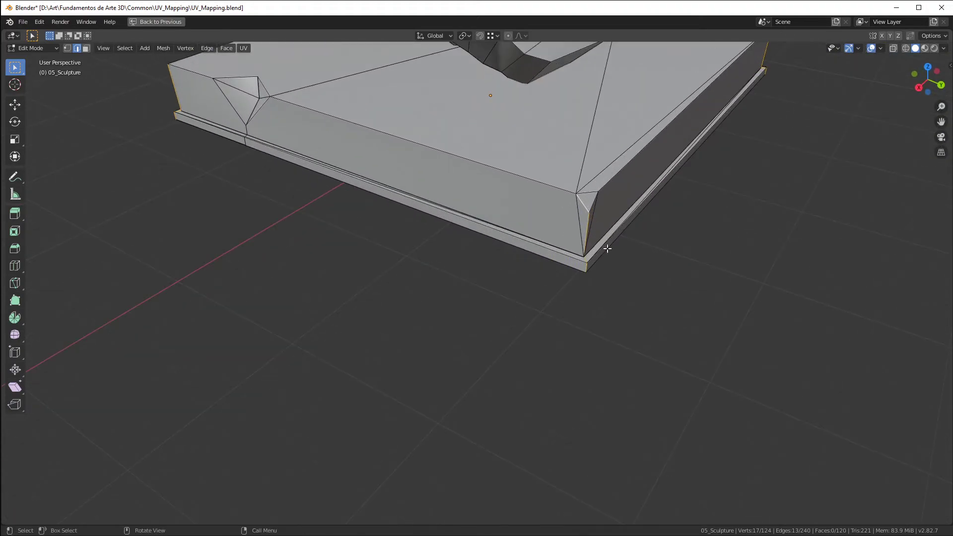
Step: Restore the full UV Editing layout and mark the selected plinth corner edges as seams
{"action": "key", "text": "ctrl+space"}
{"action": "right_click", "coordinate": [629, 214]}
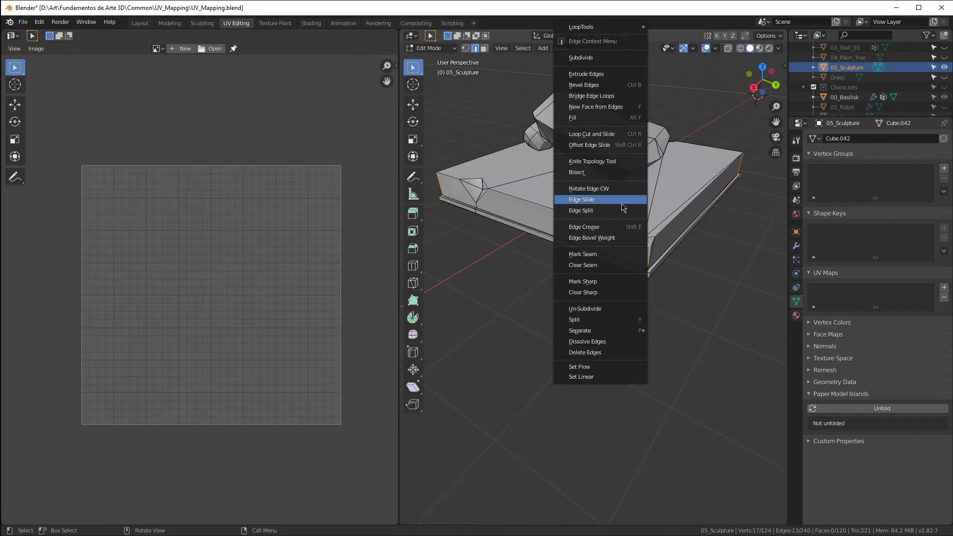
{"action": "left_click", "coordinate": [619, 258]}
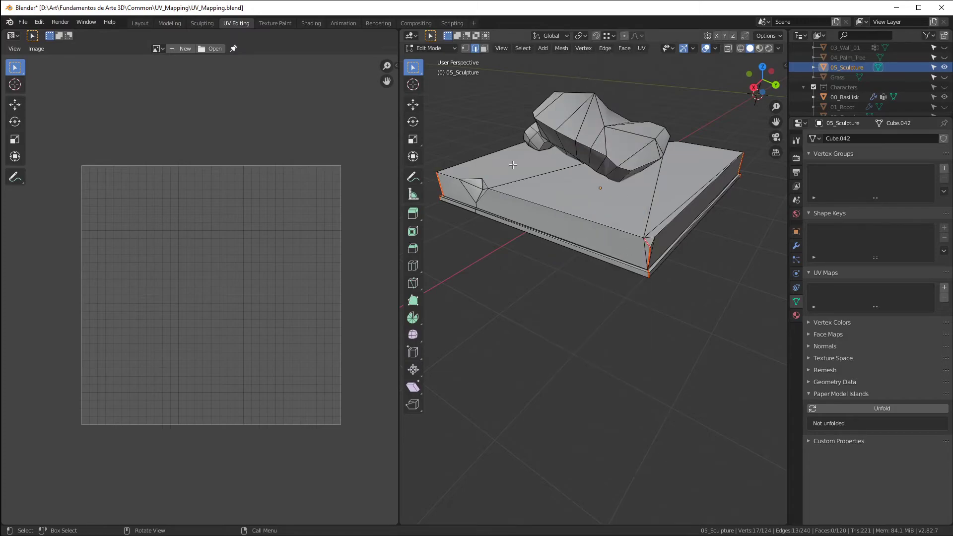
Step: Add a UV map to the sculpture mesh and unwrap it along the marked seams
{"action": "middle_click_drag", "start_coordinate": [515, 165], "coordinate": [628, 190]}
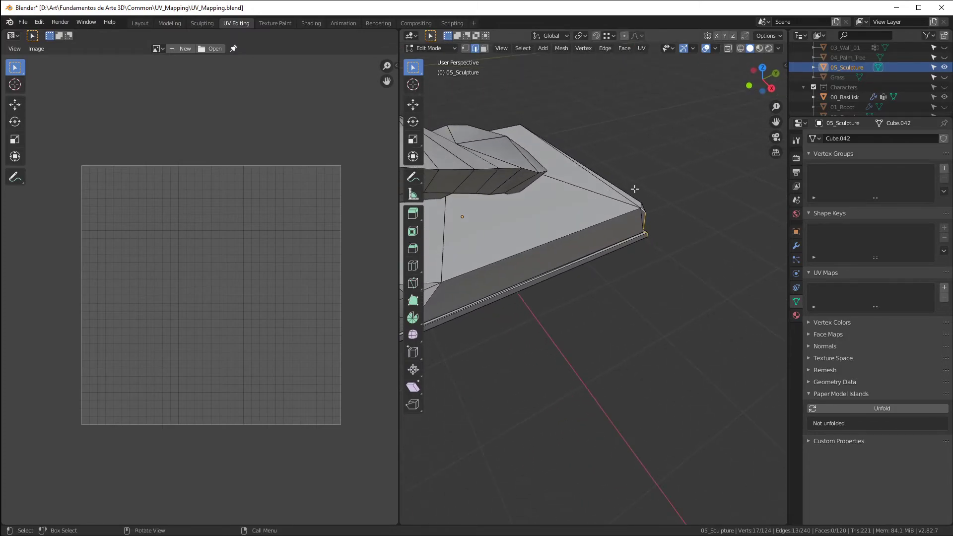
{"action": "scroll", "coordinate": [628, 190], "scroll_direction": "down", "scroll_amount": 3}
{"action": "left_click", "coordinate": [945, 288]}
{"action": "middle_click_drag", "start_coordinate": [773, 273], "coordinate": [638, 251]}
{"action": "right_click", "coordinate": [638, 250]}
{"action": "left_click", "coordinate": [627, 252]}
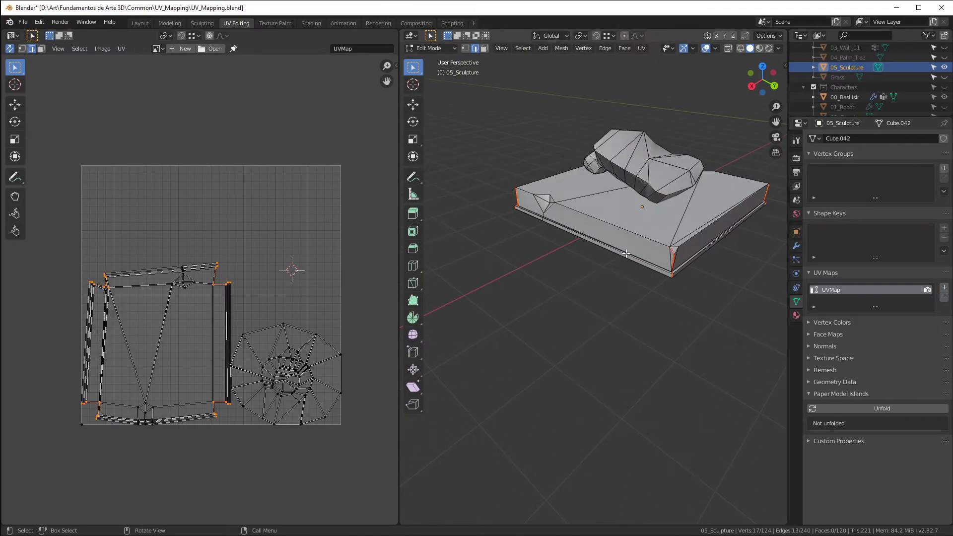
Step: Select the entire plinth UV island and move it about 0.09 in X and 0.39 in Y, above the round sculpture island
{"action": "scroll", "coordinate": [122, 358], "scroll_direction": "up", "scroll_amount": 2}
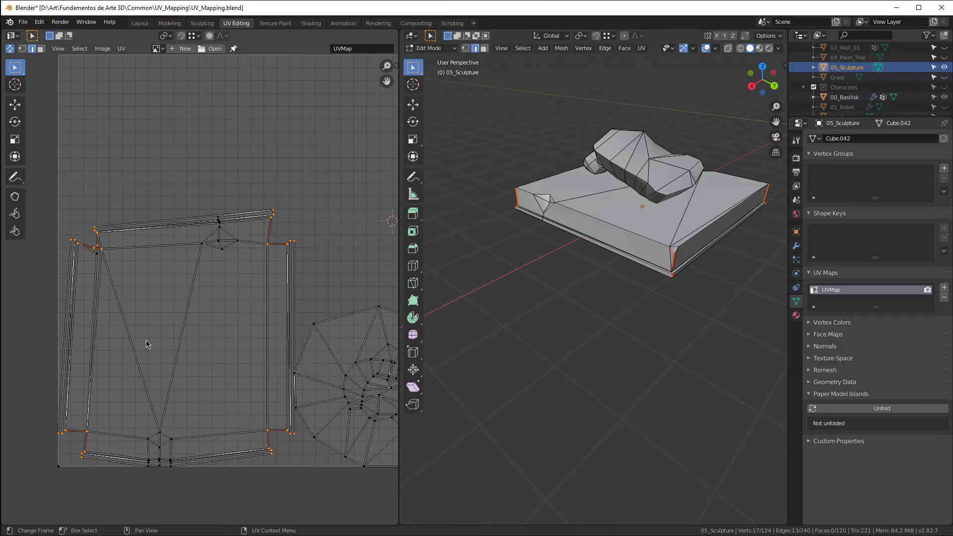
{"action": "key", "text": "ctrl+l"}
{"action": "middle_click_drag", "start_coordinate": [662, 240], "coordinate": [647, 239]}
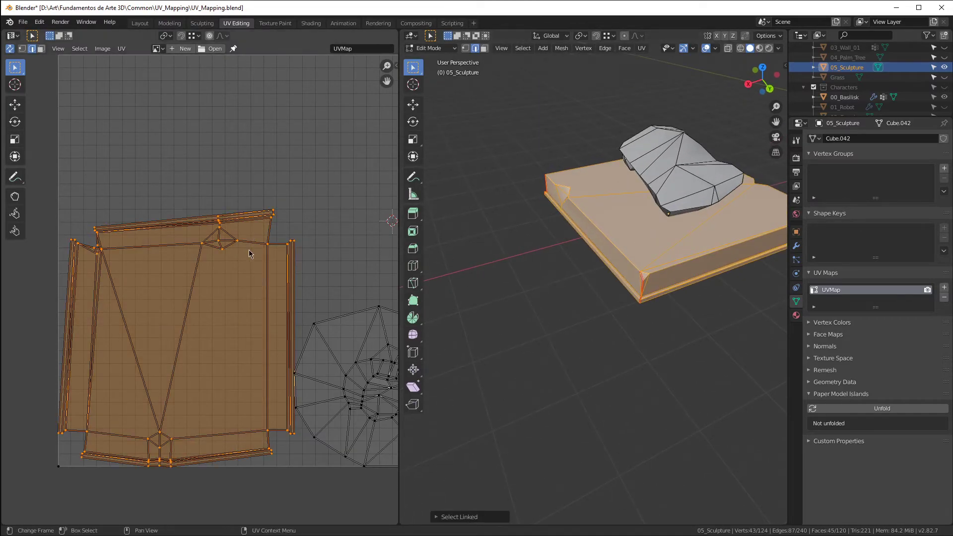
{"action": "scroll", "coordinate": [205, 345], "scroll_direction": "down", "scroll_amount": 1}
{"action": "key", "text": "g"}
{"action": "left_click", "coordinate": [233, 217]}
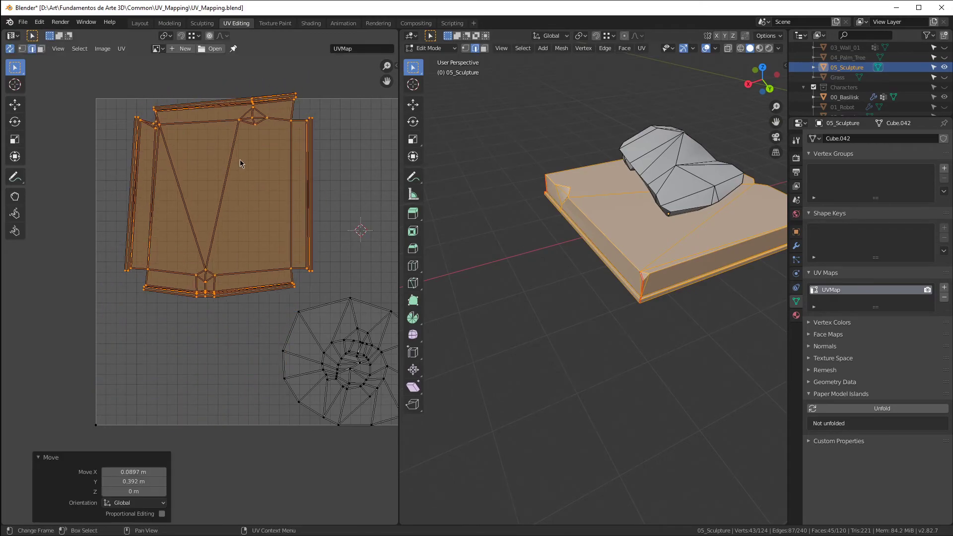
Step: Rotate the plinth UV island by about 87.2°, followed by a fine correction of about -1.1°
{"action": "key", "text": "r"}
{"action": "left_click", "coordinate": [196, 188]}
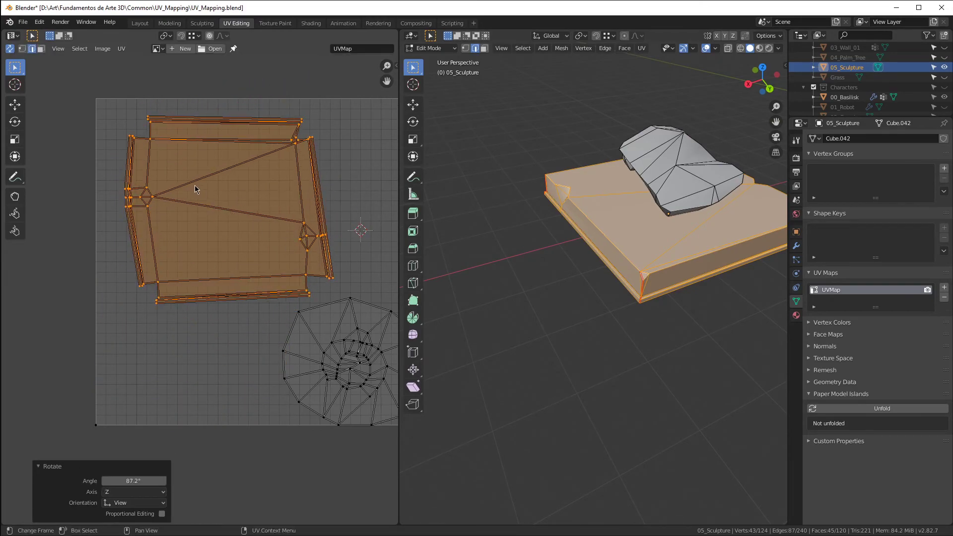
{"action": "scroll", "coordinate": [215, 180], "scroll_direction": "down", "scroll_amount": 2}
{"action": "scroll", "coordinate": [148, 178], "scroll_direction": "up", "scroll_amount": 3}
{"action": "scroll", "coordinate": [162, 197], "scroll_direction": "down", "scroll_amount": 1}
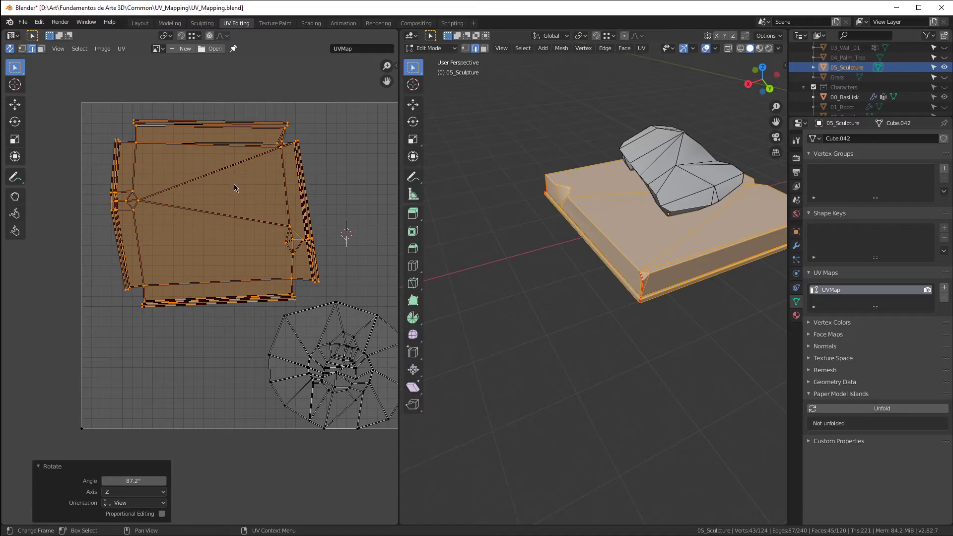
{"action": "key", "text": "r"}
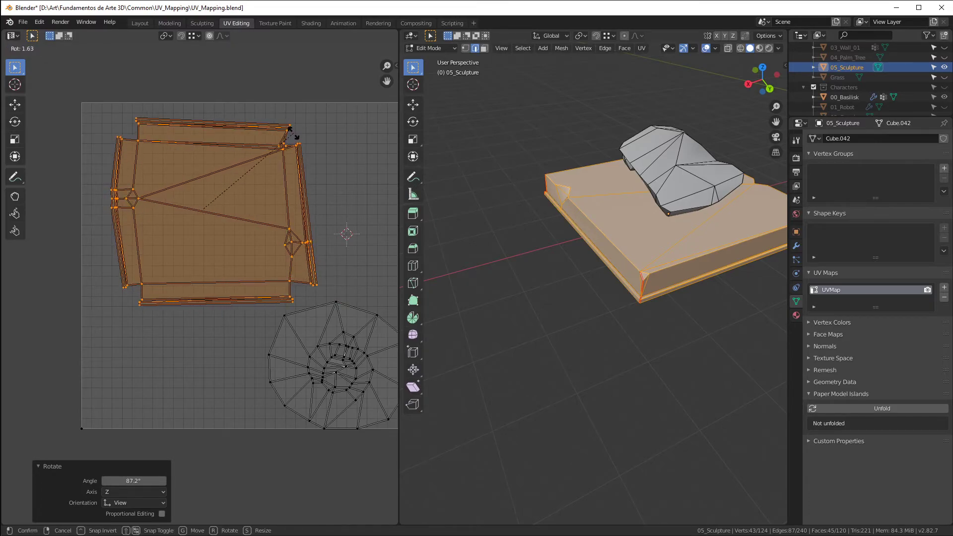
{"action": "left_click", "coordinate": [286, 127]}
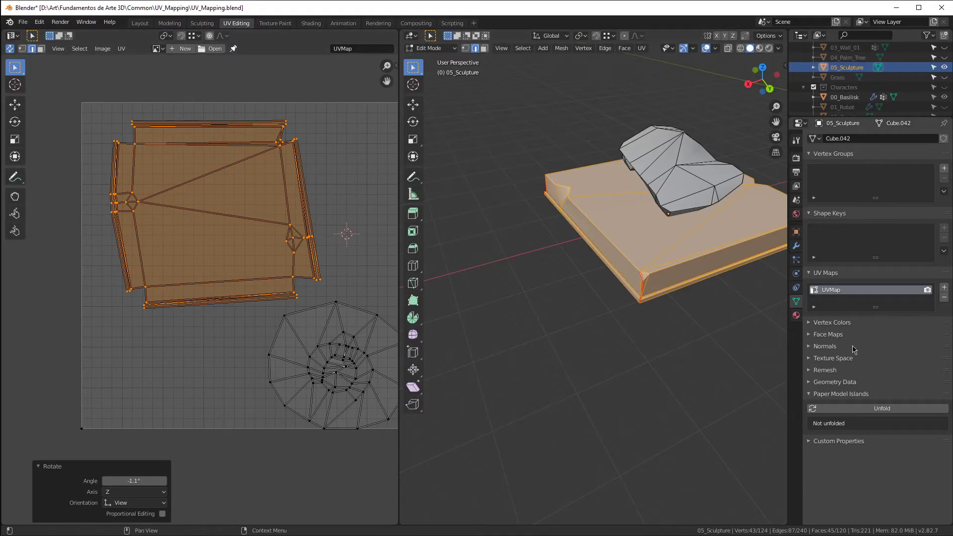
Step: Assign the existing material named Material to the sculpture
{"action": "left_click", "coordinate": [799, 316]}
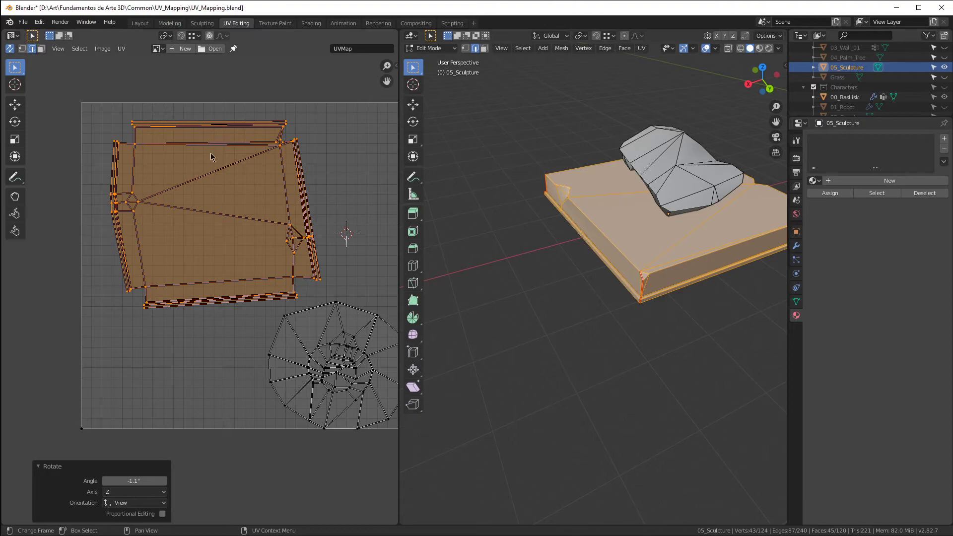
{"action": "left_click", "coordinate": [815, 181]}
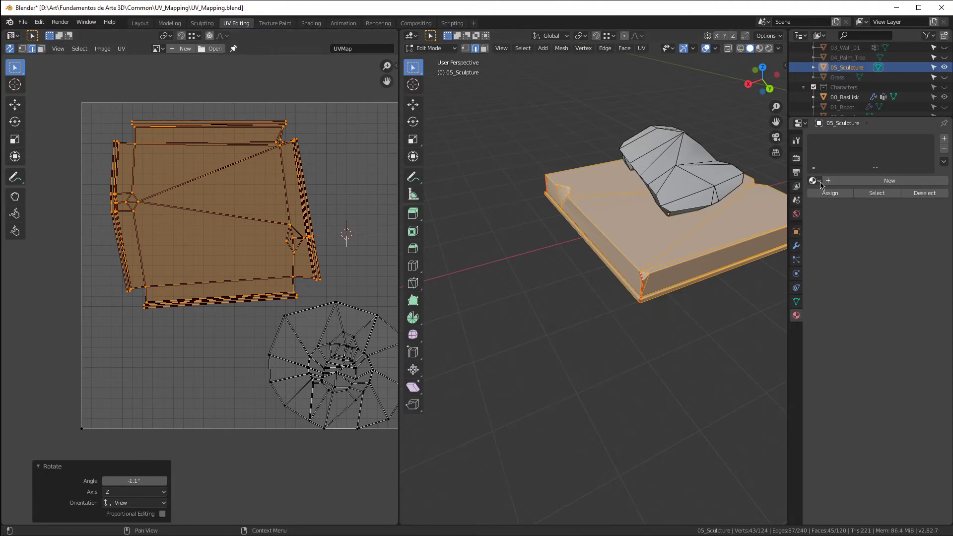
{"action": "left_click", "coordinate": [829, 224]}
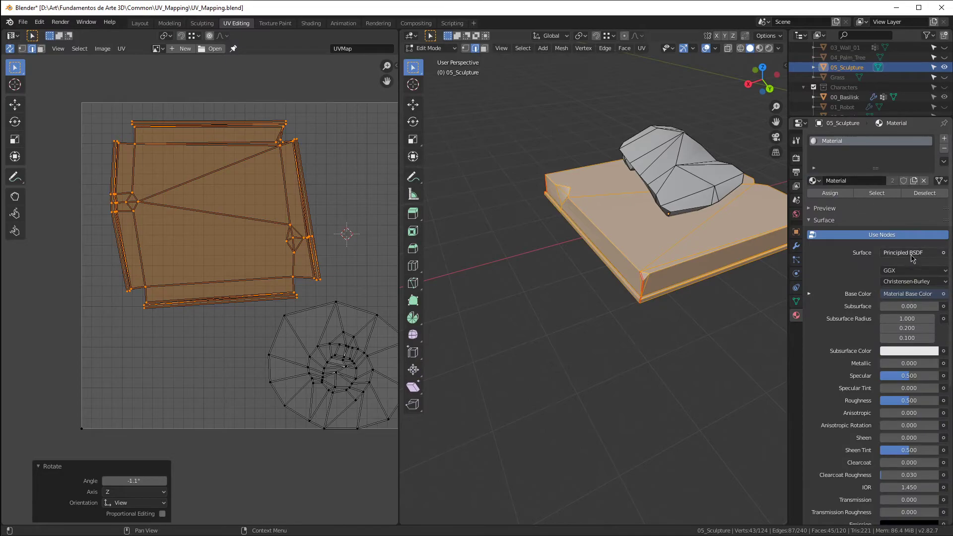
Step: Remove the node linked to the material's Base Color and connect an Image Texture in its place
{"action": "left_click", "coordinate": [943, 295]}
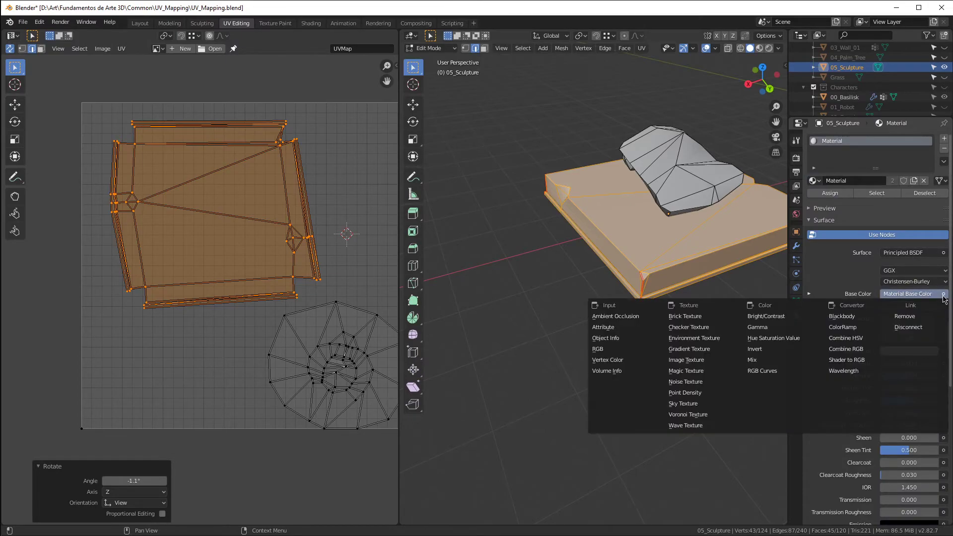
{"action": "left_click", "coordinate": [925, 317]}
{"action": "left_click", "coordinate": [943, 294]}
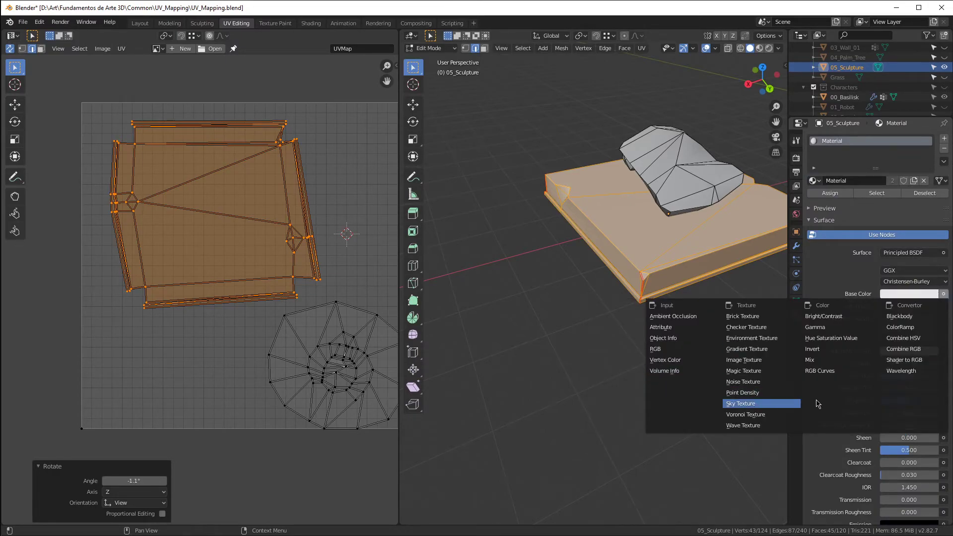
{"action": "left_click", "coordinate": [764, 364]}
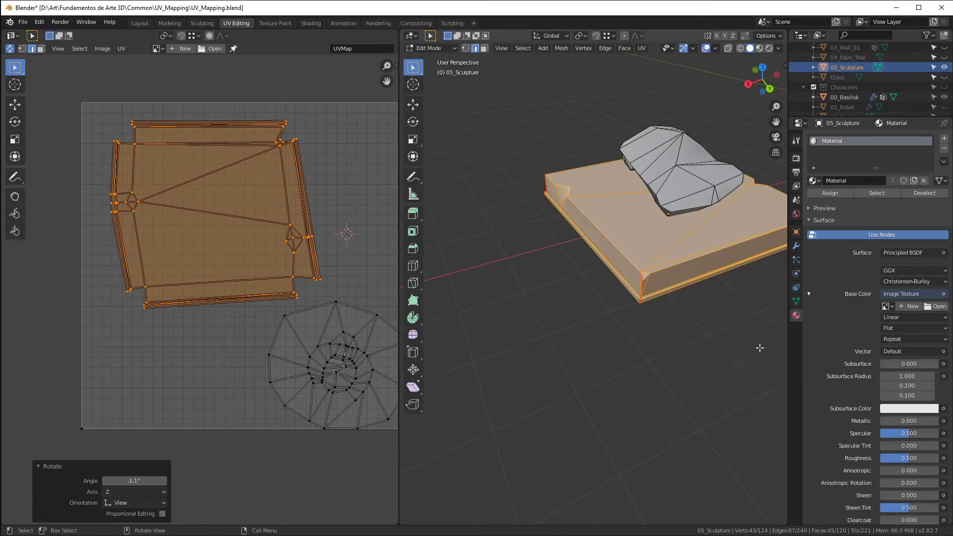
Step: Create a new 2048 × 2048 px image named Checker with the Color Grid generated type for the Base Color texture
{"action": "left_click", "coordinate": [910, 306]}
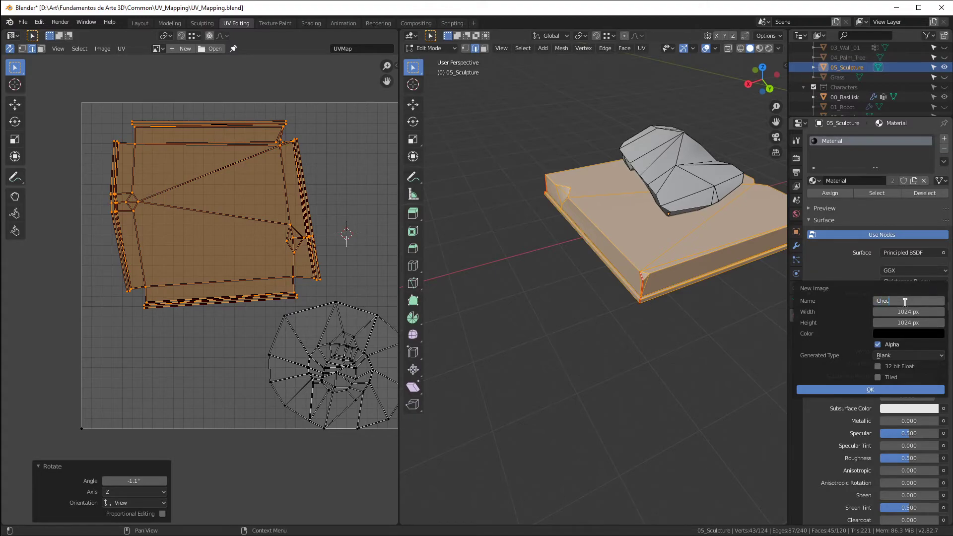
{"action": "type", "text": "Checker"}
{"action": "key", "text": "Tab"}
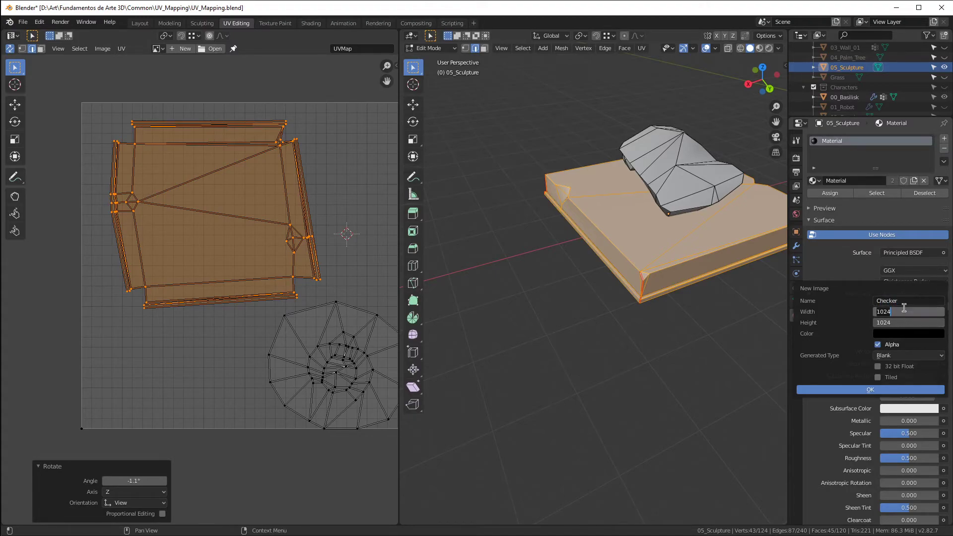
{"action": "type", "text": "2048"}
{"action": "key", "text": "Return"}
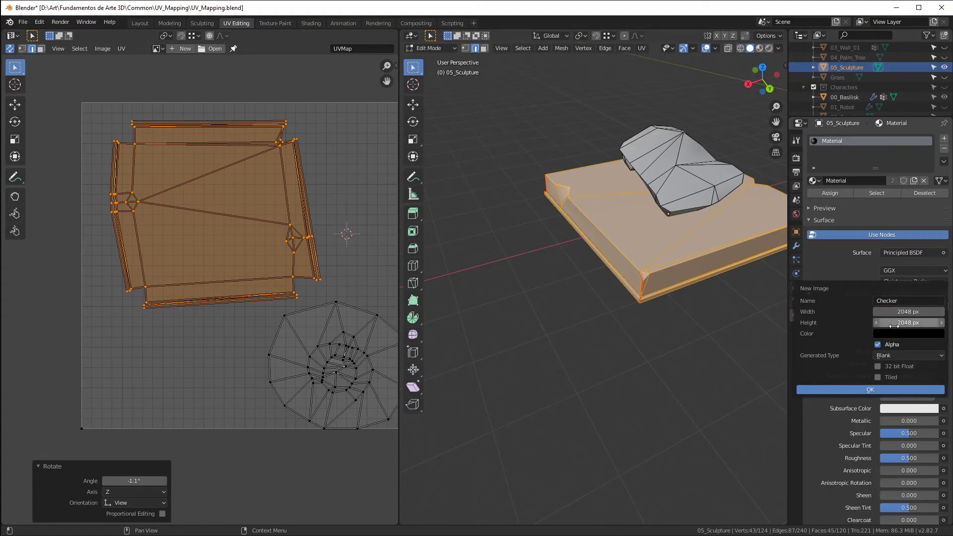
{"action": "left_click", "coordinate": [896, 356]}
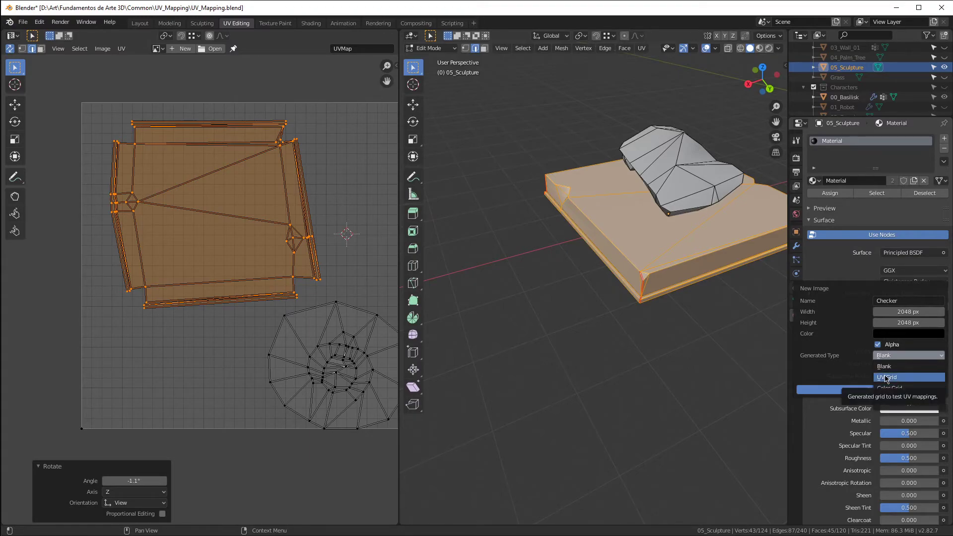
{"action": "left_click", "coordinate": [903, 390]}
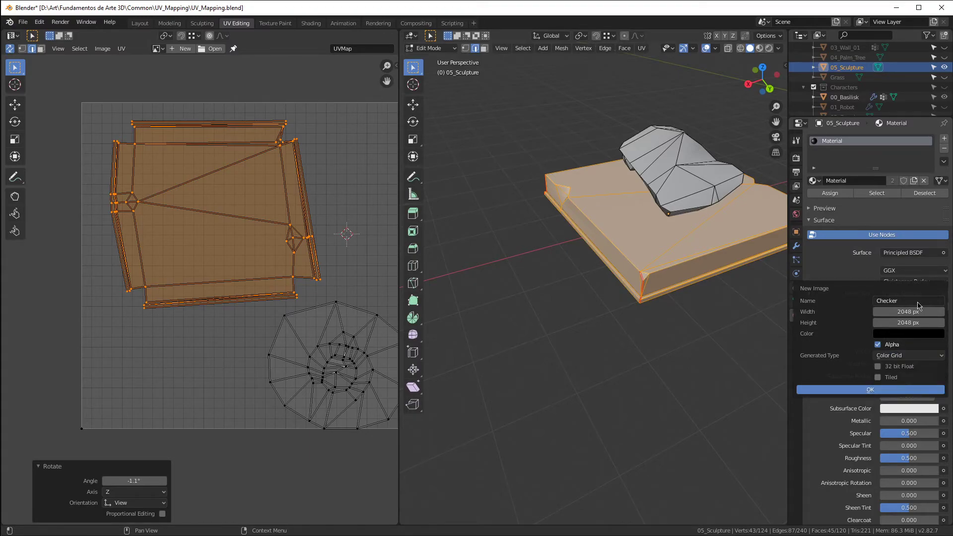
{"action": "left_click", "coordinate": [861, 391]}
Step: Switch the 3D viewport to Material Preview shading to check the colour grid on the plinth
{"action": "mouse_move", "coordinate": [626, 198]}
{"action": "middle_mouse_down"}
{"action": "mouse_move", "coordinate": [597, 194]}
{"action": "mouse_move", "coordinate": [544, 226]}
{"action": "middle_mouse_up"}
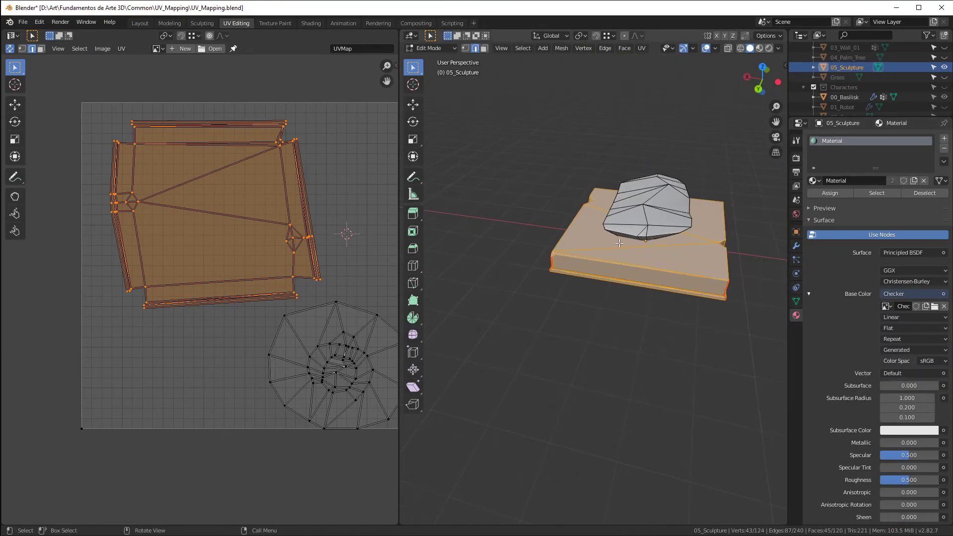
{"action": "key", "text": "z"}
{"action": "left_click", "coordinate": [639, 281]}
{"action": "mouse_move", "coordinate": [640, 281]}
{"action": "middle_mouse_down"}
{"action": "mouse_move", "coordinate": [660, 260]}
{"action": "mouse_move", "coordinate": [562, 217]}
{"action": "mouse_move", "coordinate": [552, 248]}
{"action": "middle_mouse_up"}
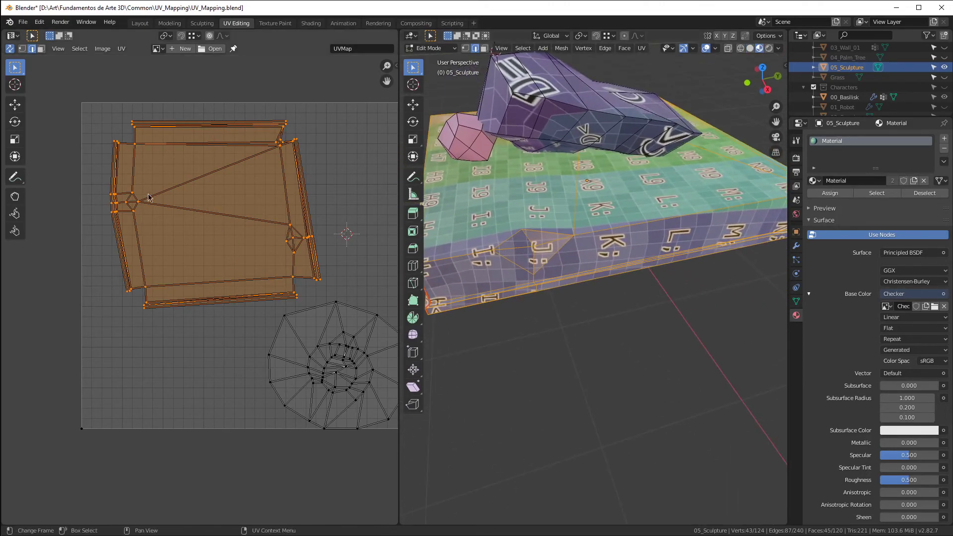
Step: Shift the plinth island's lower-left corner UVs outward by about -0.056 in X using proportional editing with a size of about 0.32
{"action": "left_click_drag", "start_coordinate": [125, 343], "coordinate": [174, 263]}
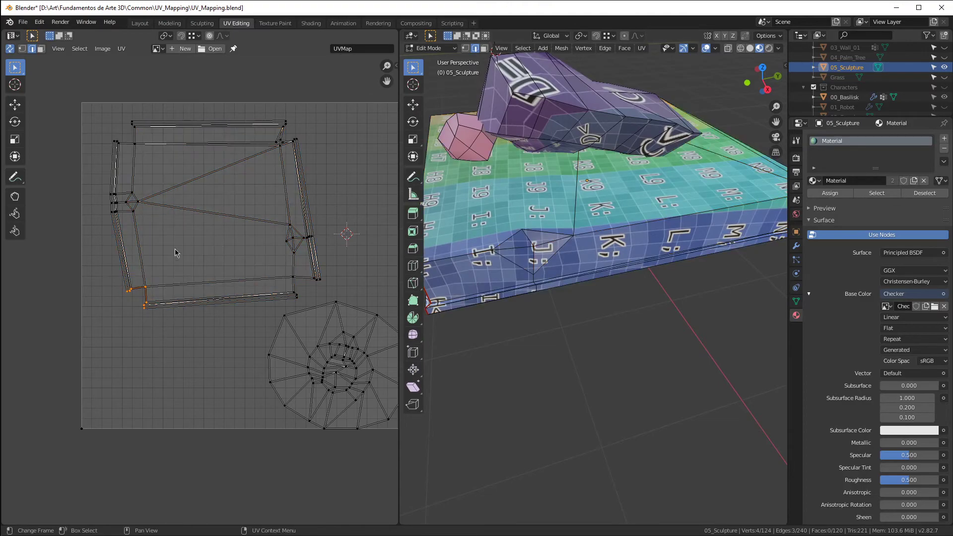
{"action": "left_click", "coordinate": [228, 37]}
{"action": "scroll", "coordinate": [339, 369], "scroll_direction": "down", "scroll_amount": 4}
{"action": "scroll", "coordinate": [224, 314], "scroll_direction": "up", "scroll_amount": 3}
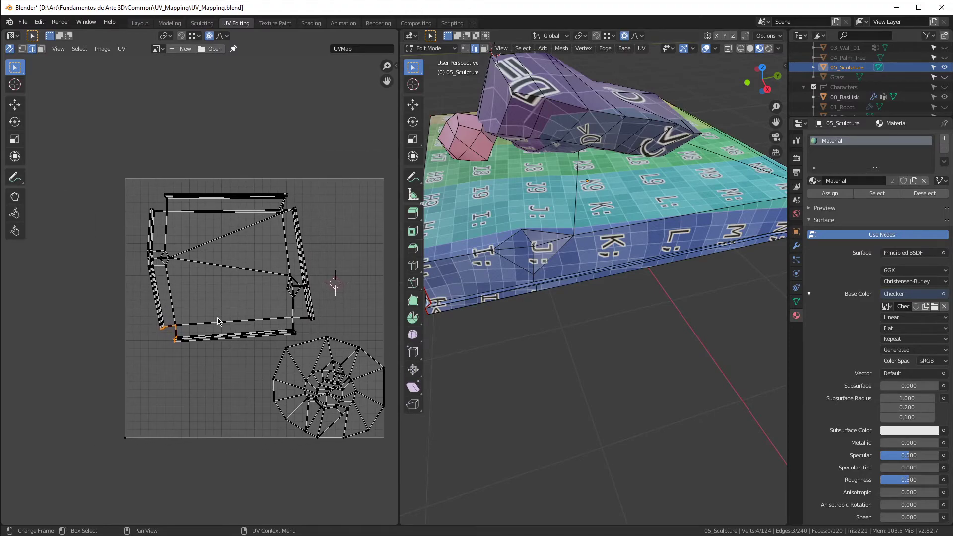
{"action": "key", "text": "g"}
{"action": "scroll", "coordinate": [189, 331], "scroll_direction": "up", "scroll_amount": 8}
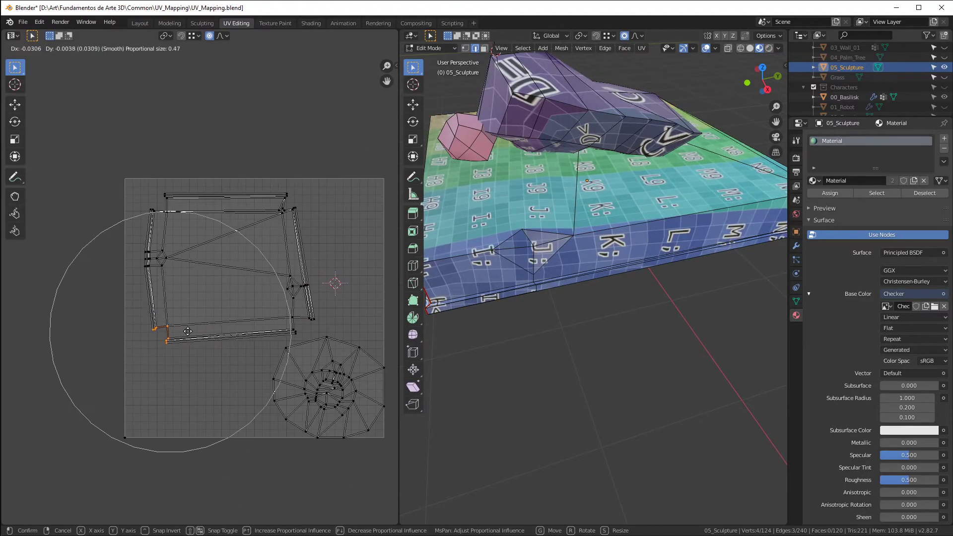
{"action": "left_click", "coordinate": [183, 329]}
{"action": "middle_click_drag", "start_coordinate": [501, 278], "coordinate": [546, 255]}
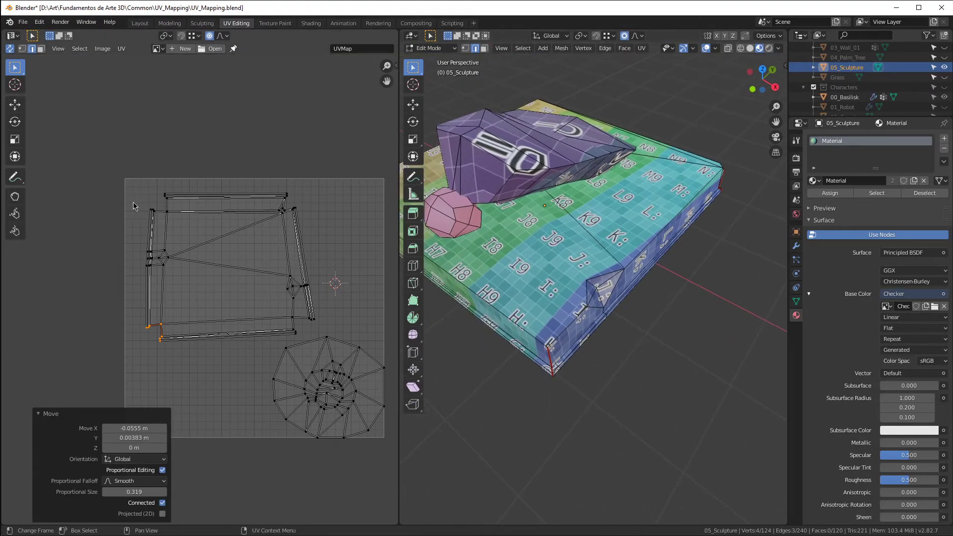
Step: Move the plinth island's upper-right corner UVs outward using proportional editing with a size of about 0.32
{"action": "scroll", "coordinate": [299, 223], "scroll_direction": "up", "scroll_amount": 2}
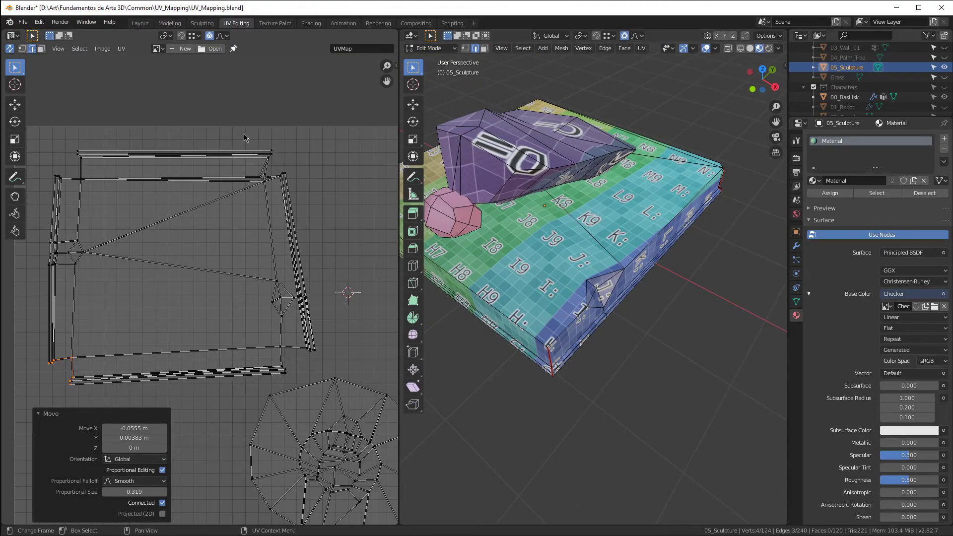
{"action": "left_click_drag", "start_coordinate": [256, 141], "coordinate": [295, 186]}
{"action": "key", "text": "g"}
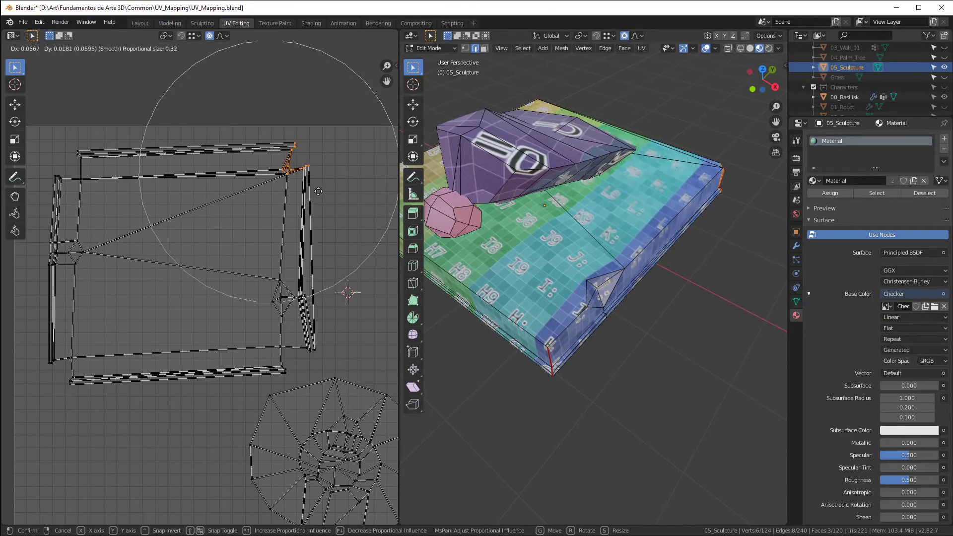
{"action": "left_click", "coordinate": [311, 197]}
Step: Shift the diamond-shaped notch UVs near the plinth island's right side by about -0.024 in X with a proportional size of about 0.32
{"action": "left_click_drag", "start_coordinate": [260, 271], "coordinate": [317, 326]}
{"action": "key", "text": "g"}
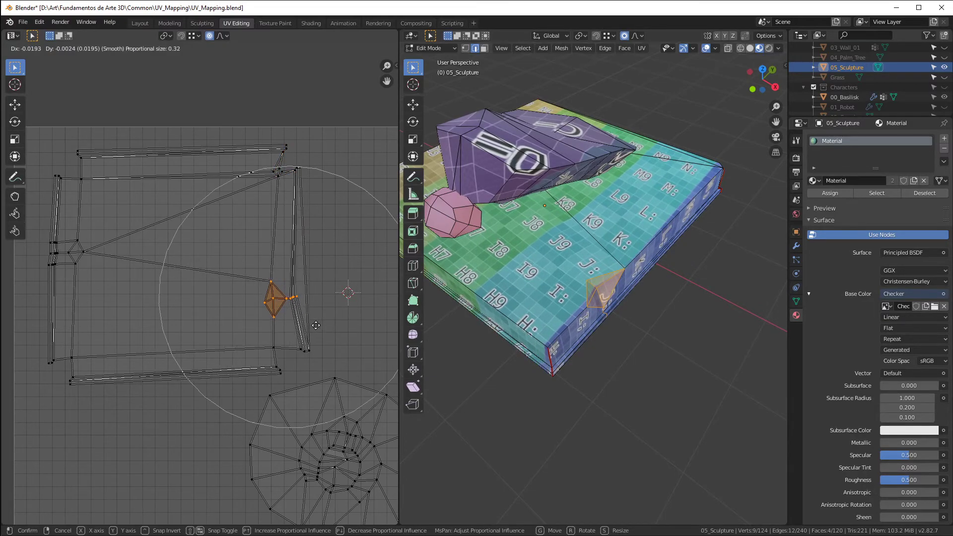
{"action": "left_click", "coordinate": [315, 326]}
Step: Move the plinth island's lower-right corner UVs by about -0.008 in X and -0.029 in Y with a proportional size of about 0.12
{"action": "scroll", "coordinate": [302, 334], "scroll_direction": "up", "scroll_amount": 2}
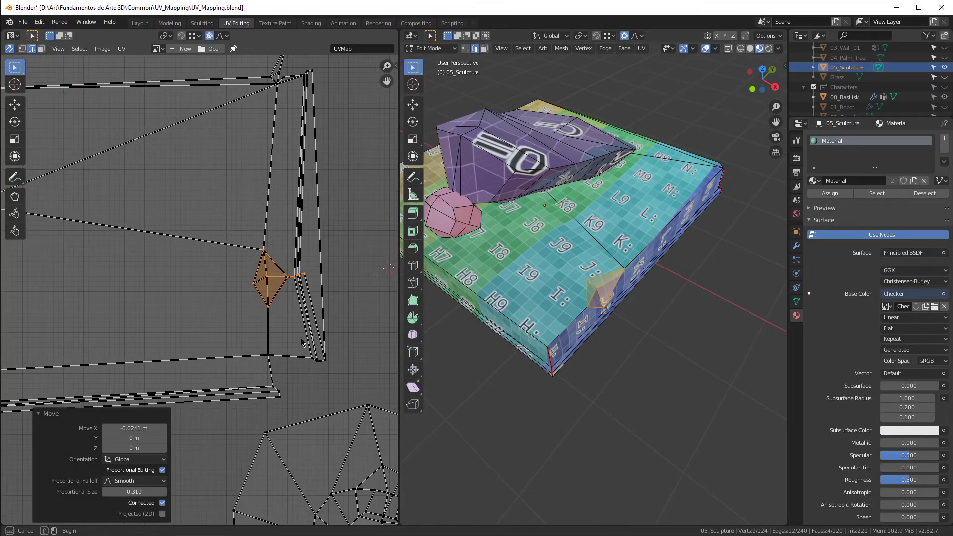
{"action": "left_click_drag", "start_coordinate": [299, 340], "coordinate": [347, 379]}
{"action": "key", "text": "g"}
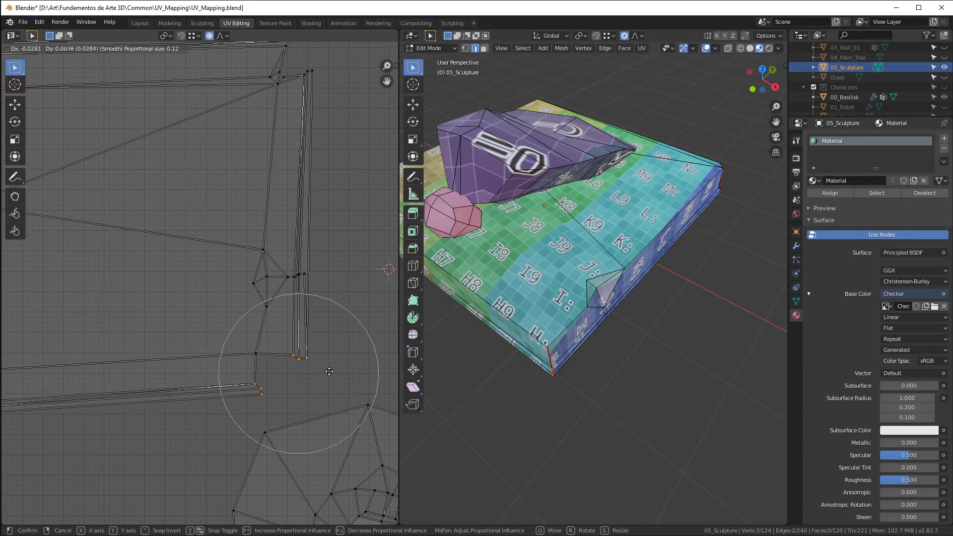
{"action": "left_click", "coordinate": [341, 397]}
Step: Select the short vertical edge at the plinth's bottom corner in 3D and locate its matching edges in the UV layout
{"action": "mouse_move", "coordinate": [526, 308]}
{"action": "middle_mouse_down"}
{"action": "mouse_move", "coordinate": [575, 311]}
{"action": "mouse_move", "coordinate": [551, 296]}
{"action": "mouse_move", "coordinate": [451, 311]}
{"action": "mouse_move", "coordinate": [447, 295]}
{"action": "mouse_move", "coordinate": [581, 253]}
{"action": "mouse_move", "coordinate": [556, 263]}
{"action": "mouse_move", "coordinate": [538, 300]}
{"action": "mouse_move", "coordinate": [482, 202]}
{"action": "middle_mouse_up"}
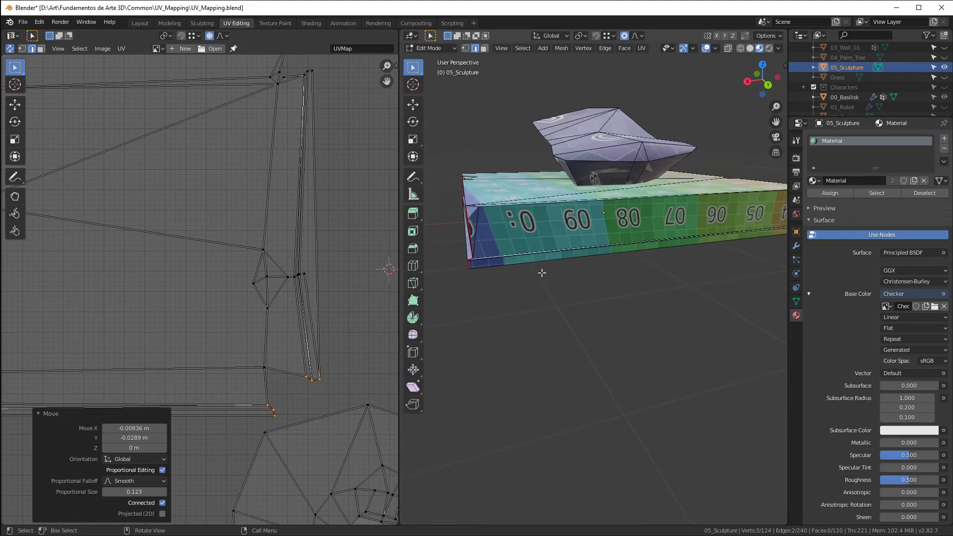
{"action": "scroll", "coordinate": [465, 267], "scroll_direction": "up", "scroll_amount": 4}
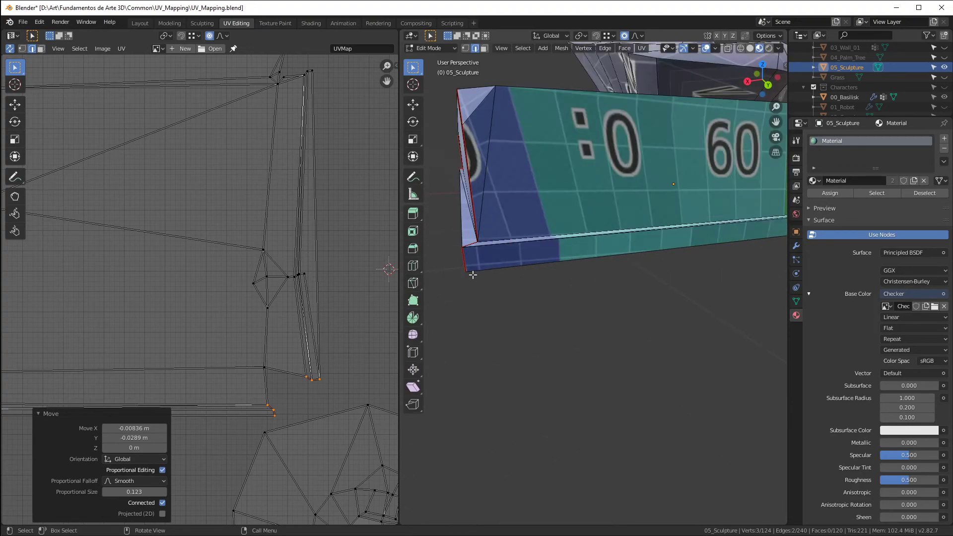
{"action": "left_click", "coordinate": [465, 259]}
{"action": "scroll", "coordinate": [466, 261], "scroll_direction": "down", "scroll_amount": 5}
{"action": "scroll", "coordinate": [328, 272], "scroll_direction": "down", "scroll_amount": 4}
{"action": "scroll", "coordinate": [298, 200], "scroll_direction": "up", "scroll_amount": 5}
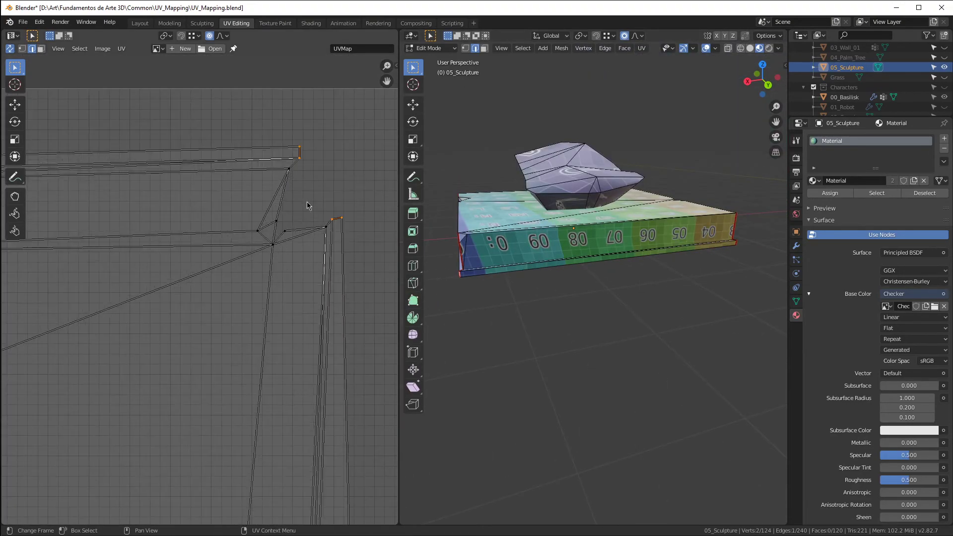
{"action": "scroll", "coordinate": [340, 205], "scroll_direction": "down", "scroll_amount": 4}
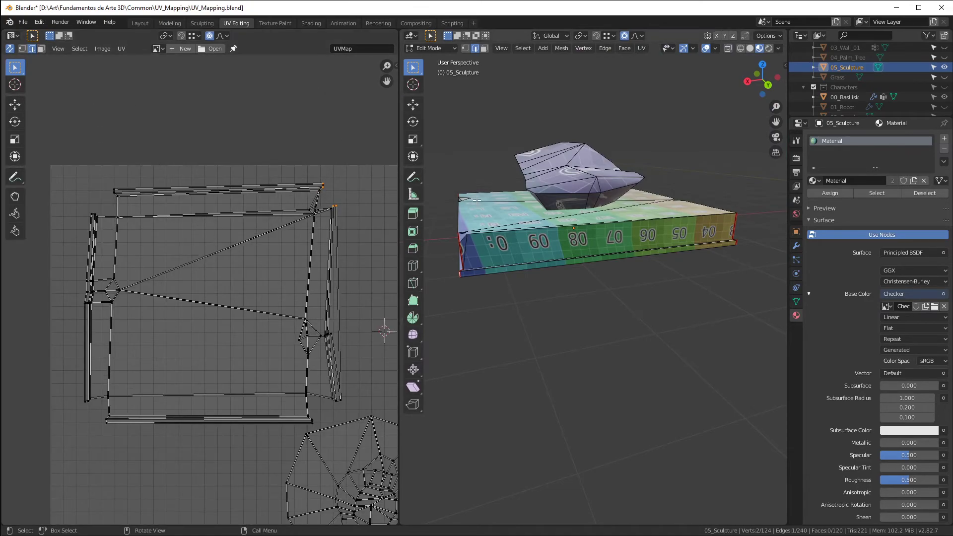
Step: Select the plinth's whole linked mesh and turn off UV sync selection to edit its corner UVs independently
{"action": "key", "text": "l"}
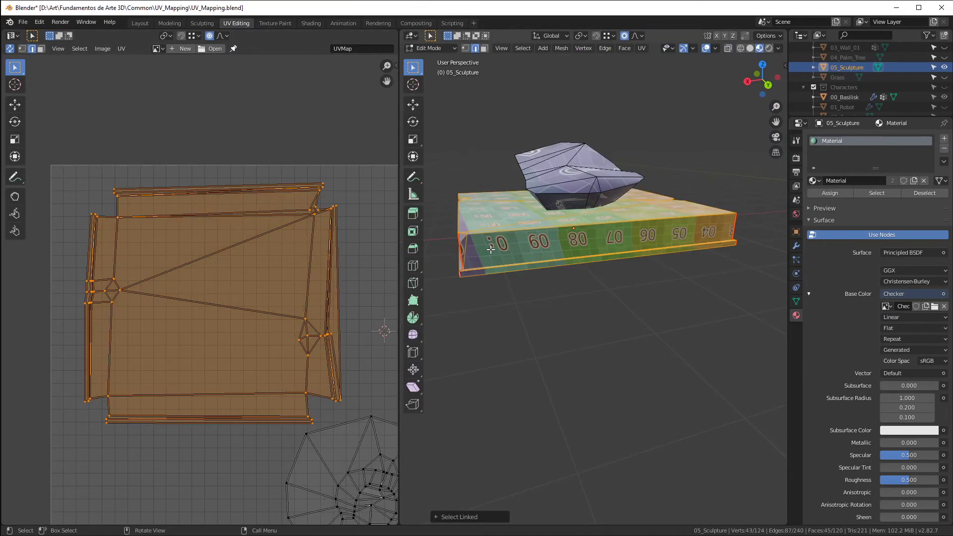
{"action": "left_click", "coordinate": [9, 49]}
{"action": "scroll", "coordinate": [352, 203], "scroll_direction": "up", "scroll_amount": 2}
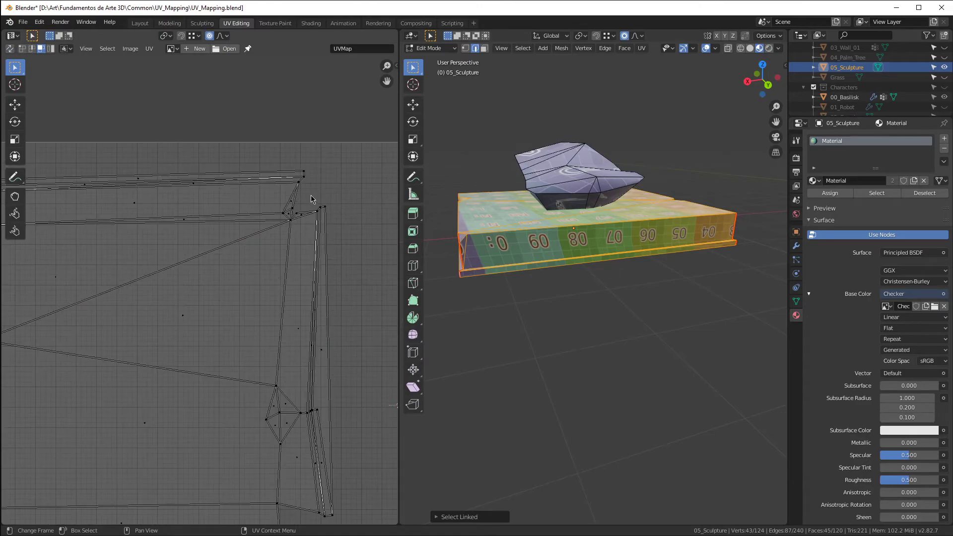
{"action": "scroll", "coordinate": [309, 201], "scroll_direction": "up", "scroll_amount": 2}
{"action": "left_click", "coordinate": [303, 221]}
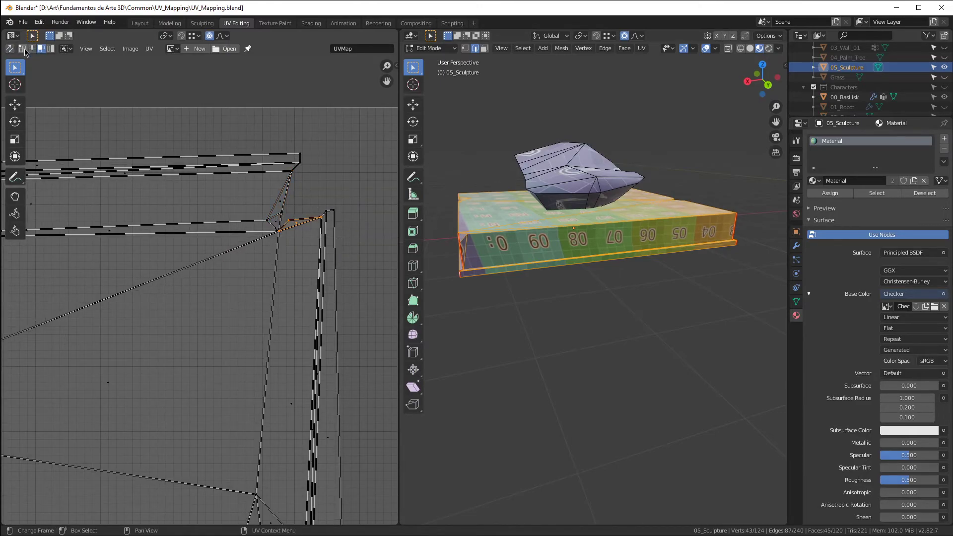
Step: Move the upper-end UV vertices of the plinth island's right strip downward with a proportional size of about 0.06
{"action": "left_click_drag", "start_coordinate": [297, 185], "coordinate": [395, 244]}
{"action": "scroll", "coordinate": [324, 256], "scroll_direction": "down", "scroll_amount": 4}
{"action": "scroll", "coordinate": [323, 257], "scroll_direction": "up", "scroll_amount": 2}
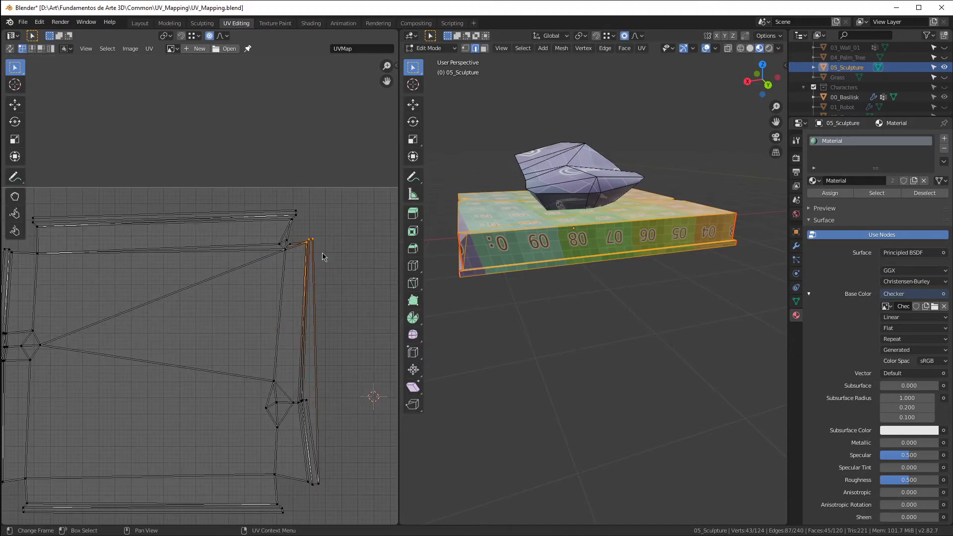
{"action": "key", "text": "g"}
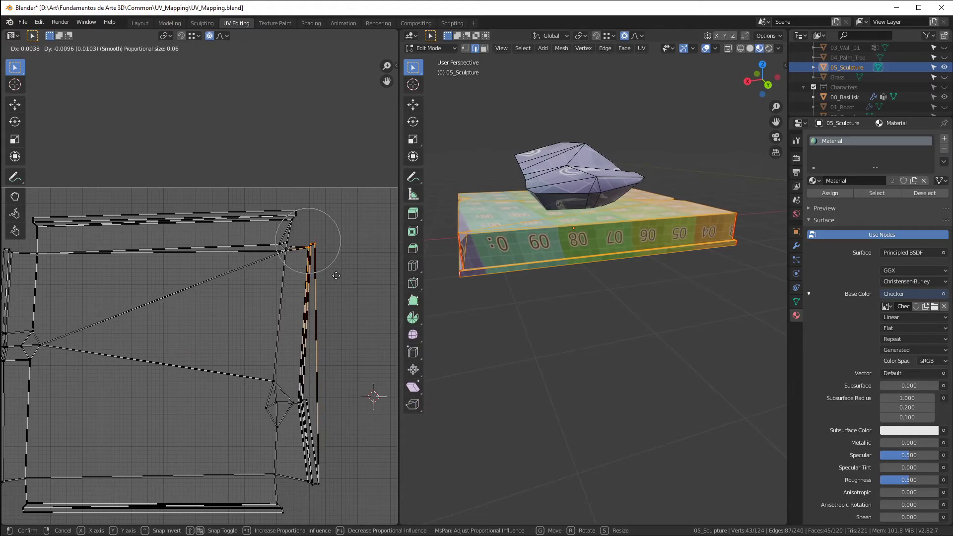
{"action": "left_click", "coordinate": [332, 287]}
Step: Move the small triangle's inner UV vertex at the upper-right corner by about -0.007 in X and 0.011 in Y with proportional size 0.017
{"action": "middle_click_drag", "start_coordinate": [546, 278], "coordinate": [498, 260]}
{"action": "scroll", "coordinate": [285, 250], "scroll_direction": "up", "scroll_amount": 2}
{"action": "left_click", "coordinate": [278, 247]}
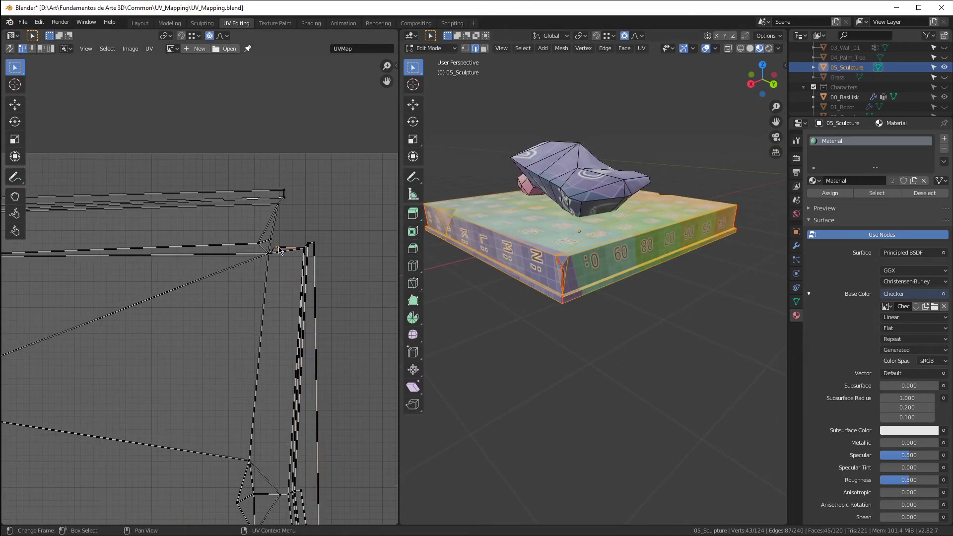
{"action": "scroll", "coordinate": [279, 249], "scroll_direction": "up", "scroll_amount": 1}
{"action": "key", "text": "g"}
{"action": "scroll", "coordinate": [279, 250], "scroll_direction": "up", "scroll_amount": 14}
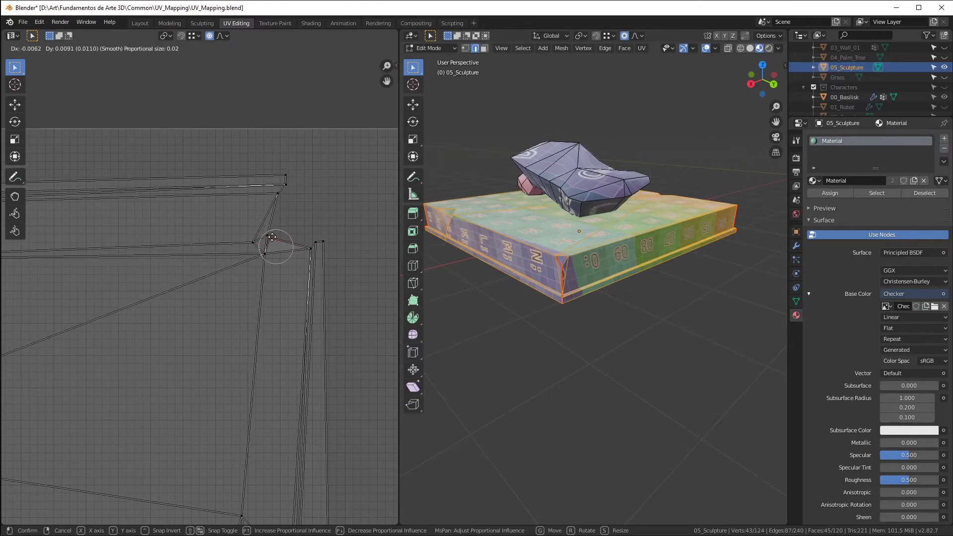
{"action": "left_click", "coordinate": [271, 235]}
Step: Select the outermost UV vertex beside the right-side notch and examine the narrow strips around it
{"action": "scroll", "coordinate": [298, 278], "scroll_direction": "down", "scroll_amount": 5}
{"action": "scroll", "coordinate": [308, 317], "scroll_direction": "up", "scroll_amount": 7}
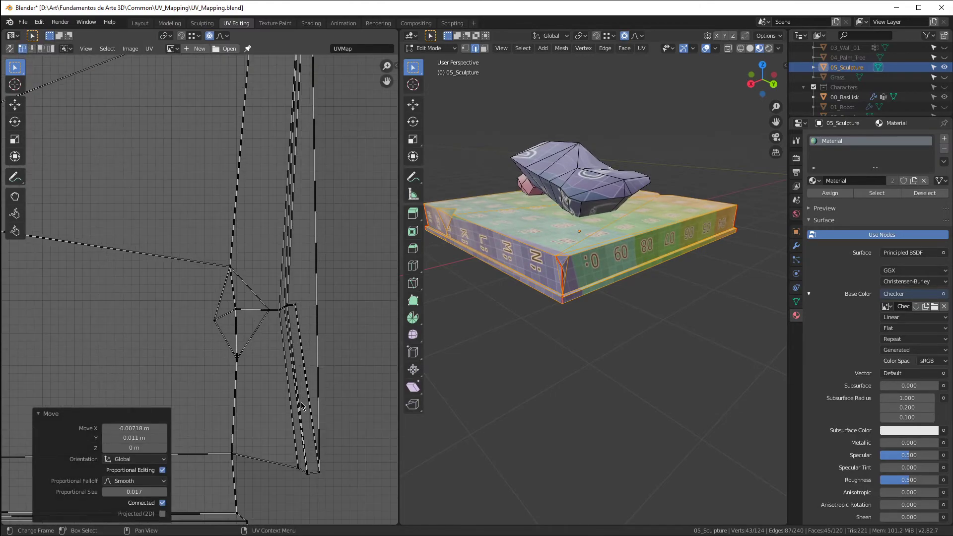
{"action": "left_click", "coordinate": [304, 334]}
{"action": "middle_click_drag", "start_coordinate": [312, 365], "coordinate": [311, 289]}
{"action": "scroll", "coordinate": [310, 287], "scroll_direction": "down", "scroll_amount": 2}
{"action": "scroll", "coordinate": [301, 313], "scroll_direction": "up", "scroll_amount": 3}
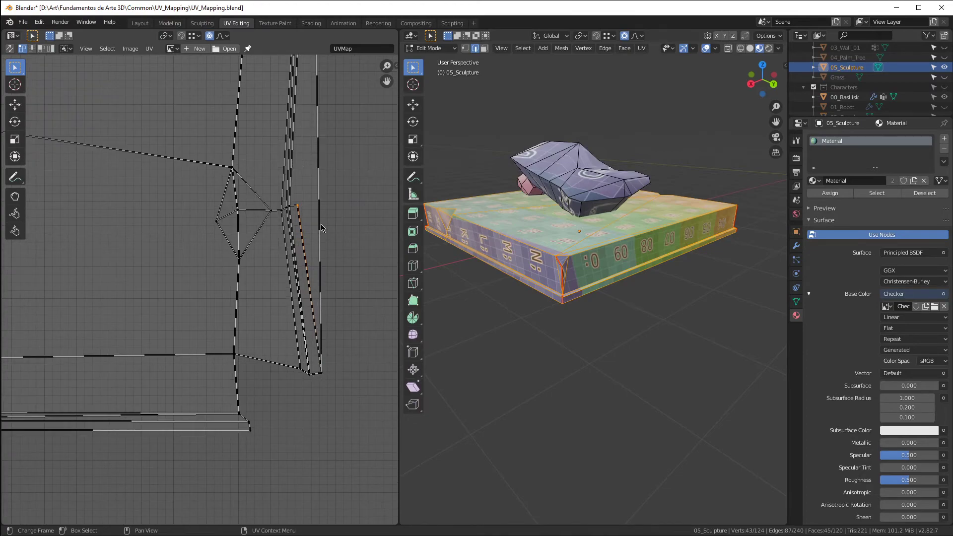
{"action": "middle_click_drag", "start_coordinate": [326, 167], "coordinate": [259, 272]}
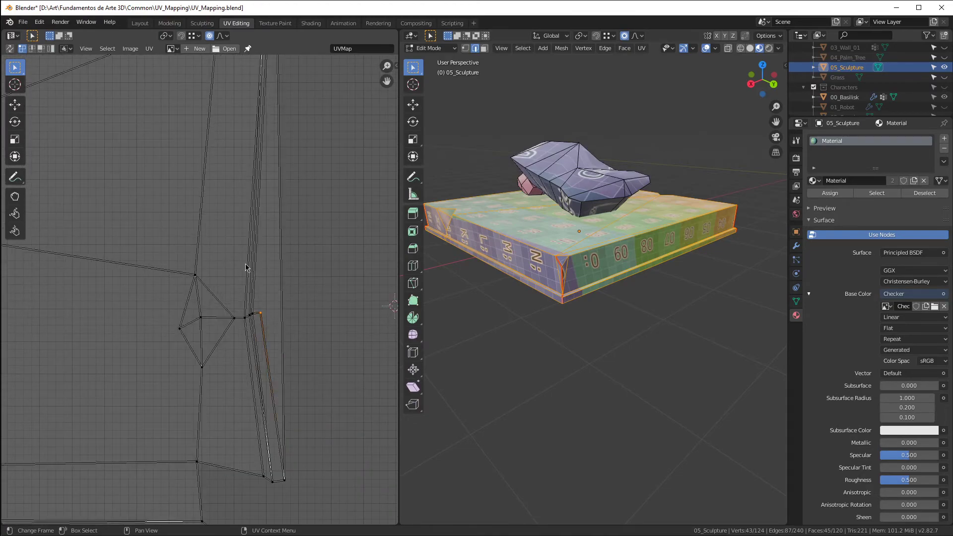
Step: Turn UV sync selection back on and select the outer right strip's face in face mode
{"action": "left_click", "coordinate": [9, 50]}
{"action": "left_click", "coordinate": [41, 49]}
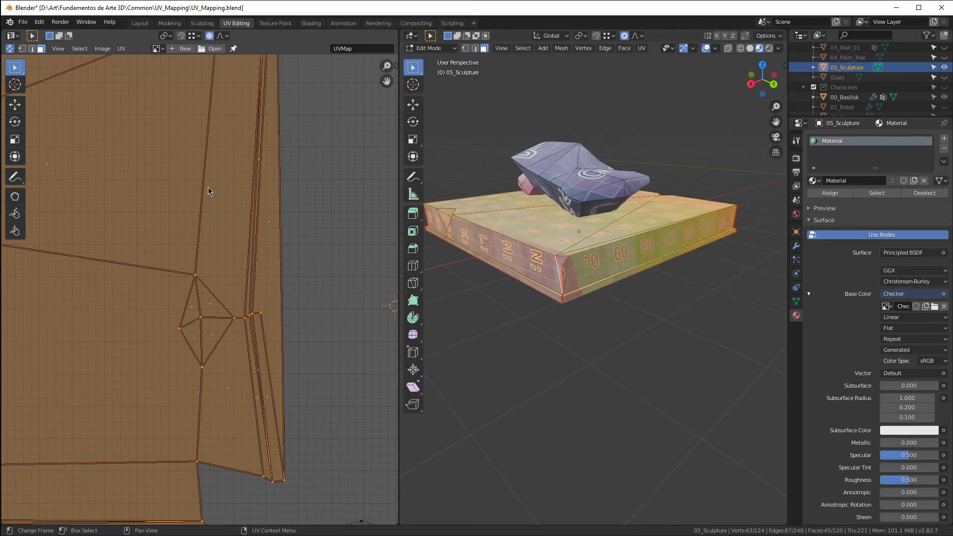
{"action": "left_click", "coordinate": [268, 224]}
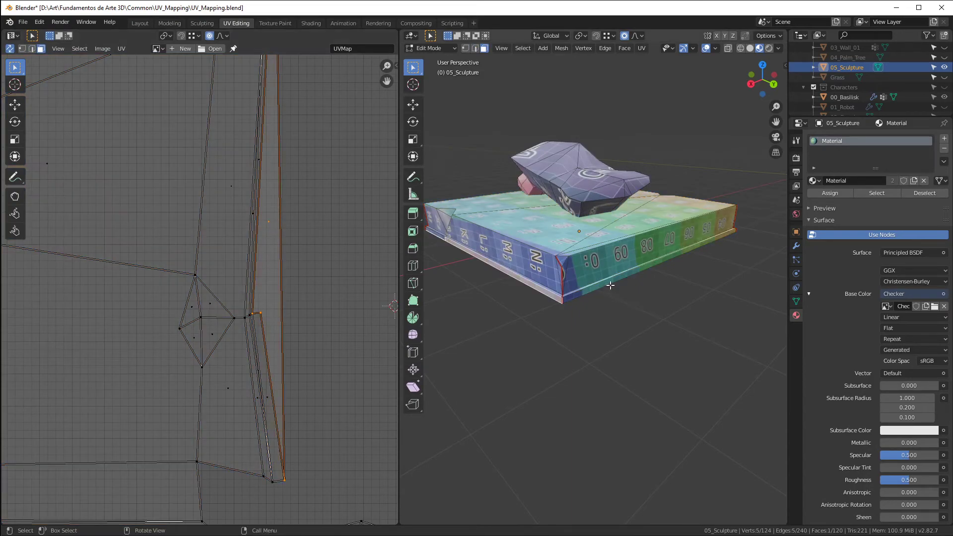
{"action": "mouse_move", "coordinate": [610, 285]}
{"action": "middle_mouse_down"}
{"action": "mouse_move", "coordinate": [746, 274]}
{"action": "mouse_move", "coordinate": [543, 313]}
{"action": "mouse_move", "coordinate": [668, 208]}
{"action": "mouse_move", "coordinate": [647, 198]}
{"action": "mouse_move", "coordinate": [578, 267]}
{"action": "mouse_move", "coordinate": [601, 278]}
{"action": "mouse_move", "coordinate": [665, 253]}
{"action": "middle_mouse_up"}
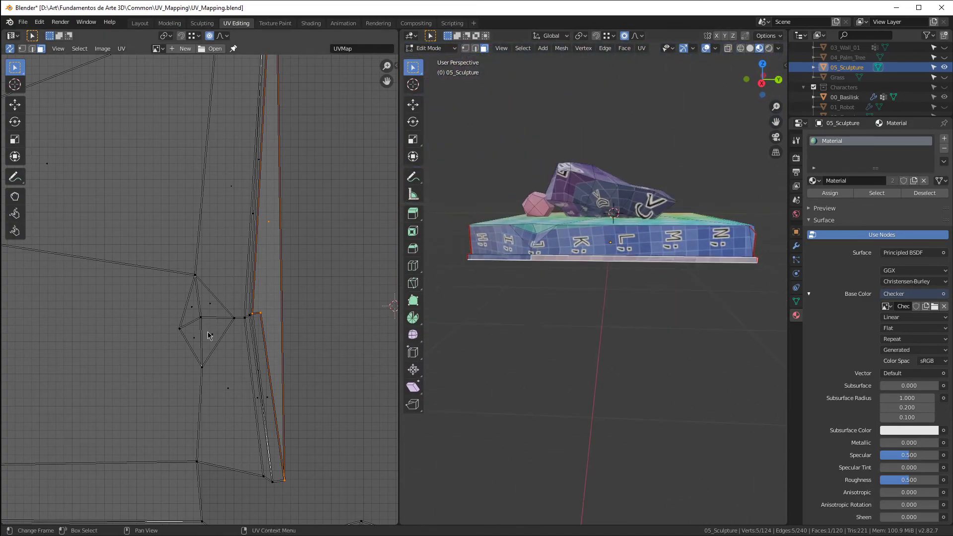
{"action": "scroll", "coordinate": [243, 377], "scroll_direction": "down", "scroll_amount": 3}
{"action": "scroll", "coordinate": [258, 377], "scroll_direction": "up", "scroll_amount": 1}
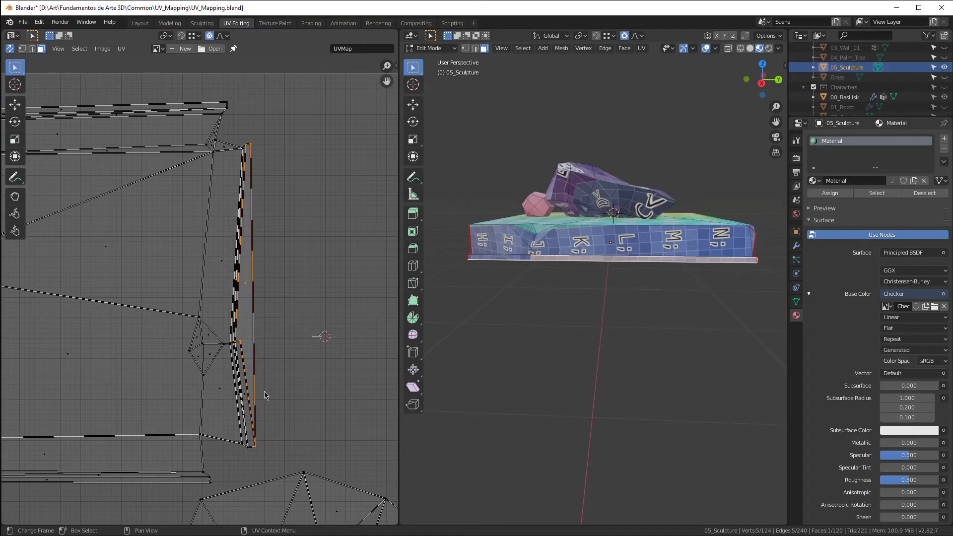
{"action": "scroll", "coordinate": [552, 245], "scroll_direction": "up", "scroll_amount": 1}
Step: Isolate the selected strip face by hiding everything else and select the vertex at its thin end
{"action": "mouse_move", "coordinate": [556, 266]}
{"action": "middle_mouse_down"}
{"action": "mouse_move", "coordinate": [565, 284]}
{"action": "mouse_move", "coordinate": [602, 288]}
{"action": "mouse_move", "coordinate": [569, 292]}
{"action": "middle_mouse_up"}
{"action": "key", "text": "shift+h"}
{"action": "key", "text": "1"}
{"action": "middle_click_drag", "start_coordinate": [516, 272], "coordinate": [520, 251]}
{"action": "scroll", "coordinate": [521, 250], "scroll_direction": "up", "scroll_amount": 3}
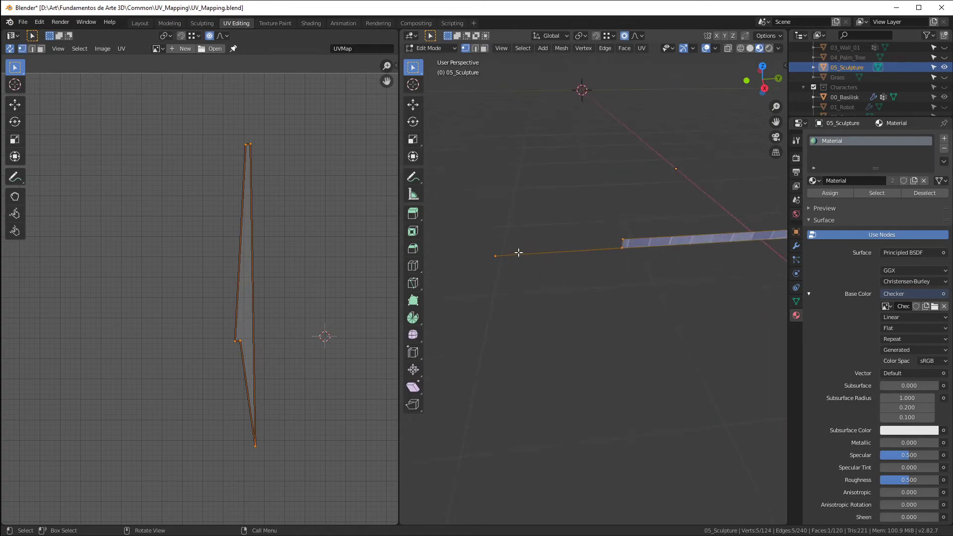
{"action": "left_click", "coordinate": [486, 256]}
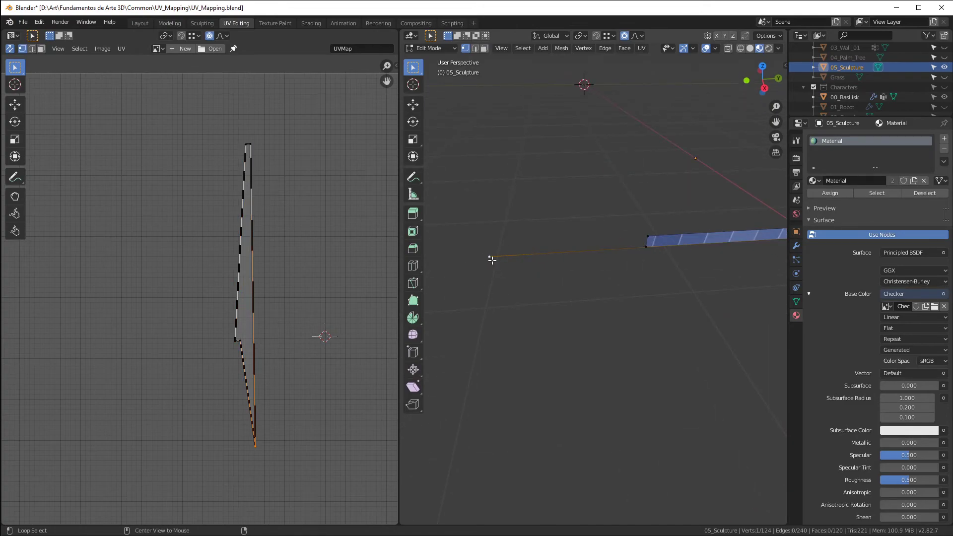
Step: Reveal the hidden geometry and rip the plinth's bottom corner vertex away from its neighbouring face
{"action": "key", "text": "alt+h"}
{"action": "left_click", "coordinate": [500, 264]}
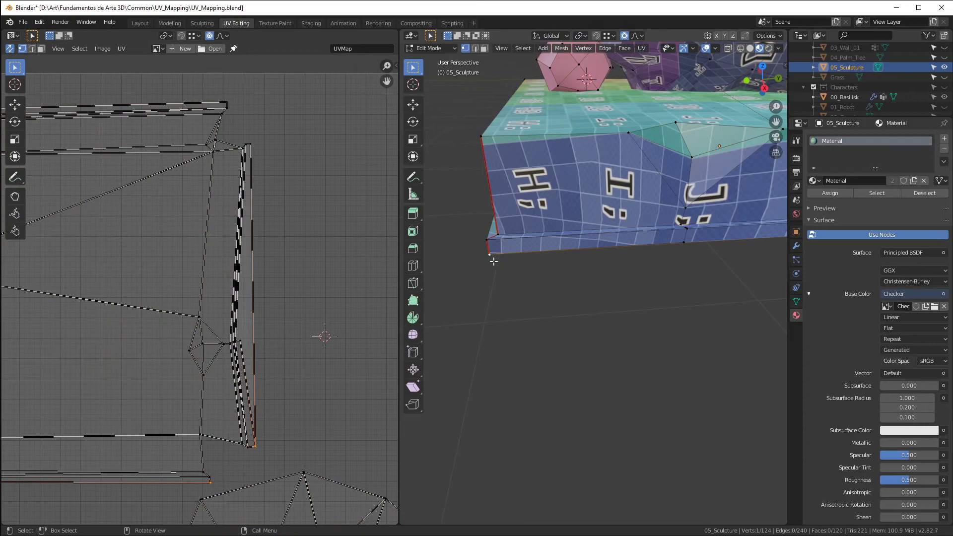
{"action": "scroll", "coordinate": [486, 252], "scroll_direction": "up", "scroll_amount": 2}
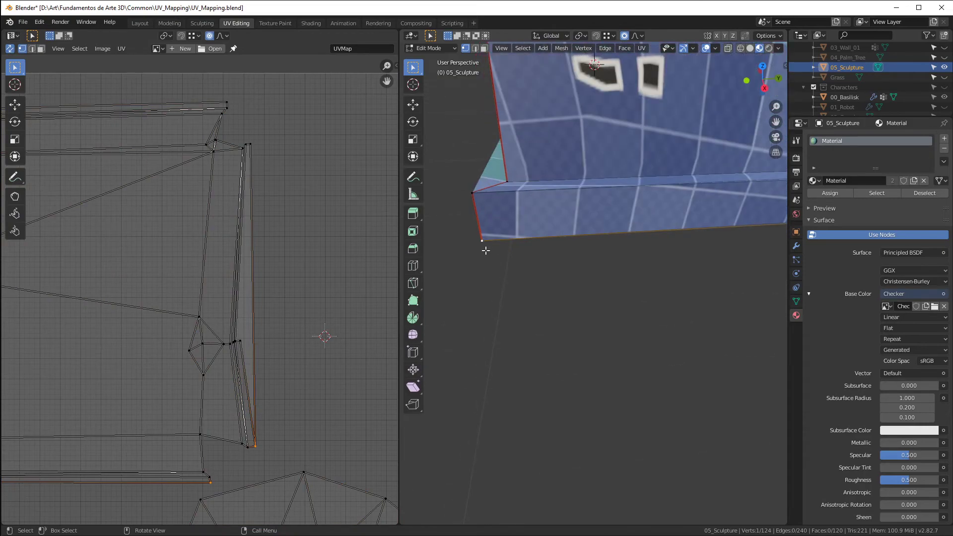
{"action": "key", "text": "v"}
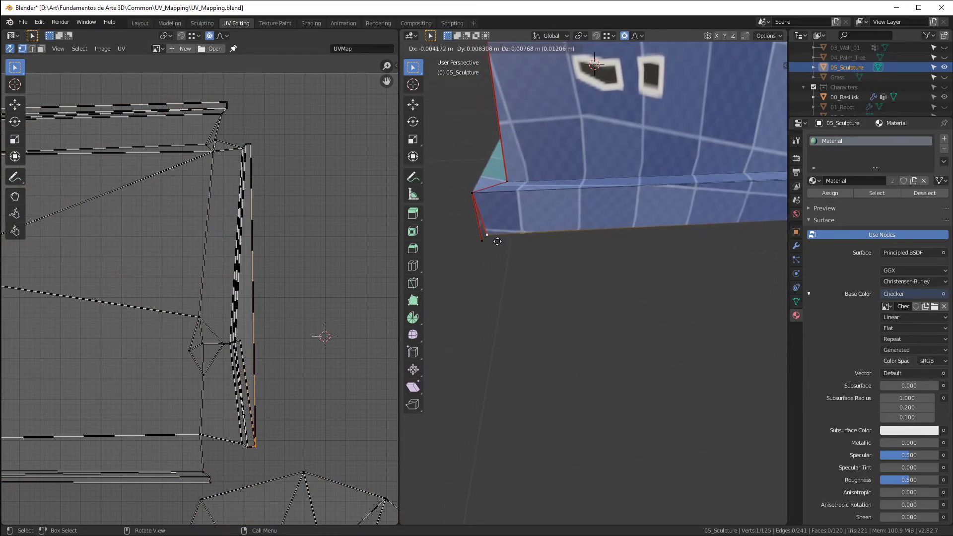
{"action": "left_click", "coordinate": [502, 243]}
Step: Rip the plinth's bottom corner vertex once more and move the detached vertex inward with a proportional size of about 0.02
{"action": "middle_click_drag", "start_coordinate": [502, 242], "coordinate": [660, 232]}
{"action": "scroll", "coordinate": [665, 229], "scroll_direction": "up", "scroll_amount": 1}
{"action": "left_click", "coordinate": [747, 195]}
{"action": "scroll", "coordinate": [742, 192], "scroll_direction": "down", "scroll_amount": 5}
{"action": "middle_click_drag", "start_coordinate": [740, 191], "coordinate": [575, 193]}
{"action": "scroll", "coordinate": [631, 184], "scroll_direction": "up", "scroll_amount": 4}
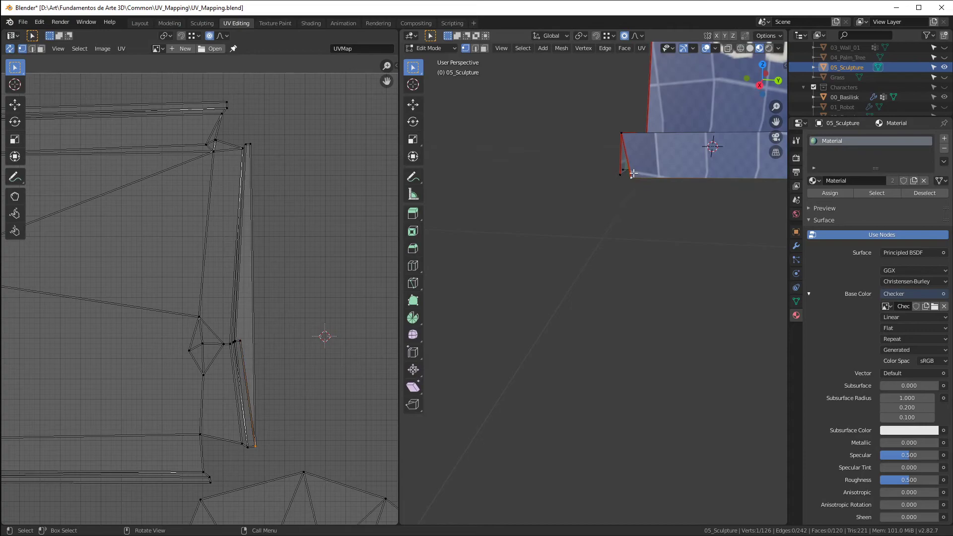
{"action": "scroll", "coordinate": [634, 173], "scroll_direction": "down", "scroll_amount": 4}
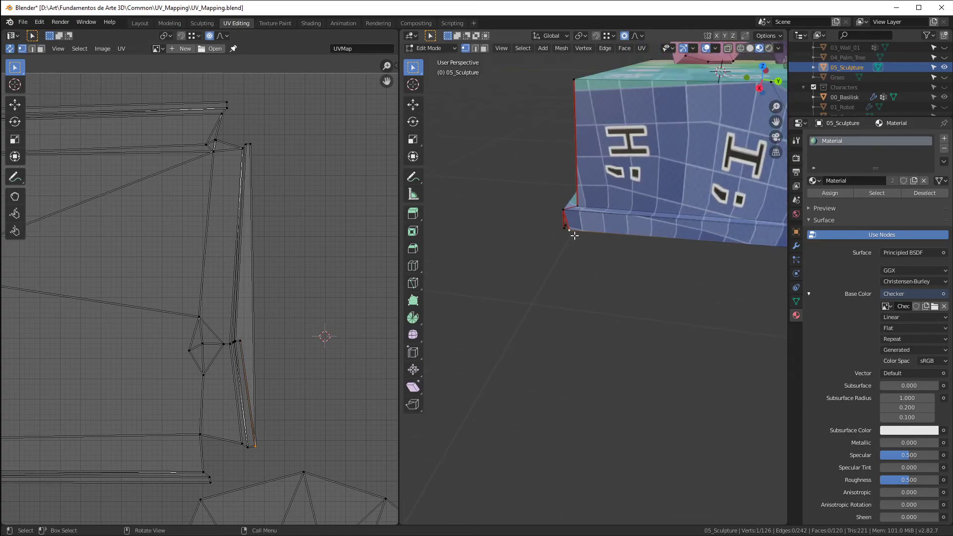
{"action": "key", "text": "g"}
{"action": "scroll", "coordinate": [576, 231], "scroll_direction": "up", "scroll_amount": 6}
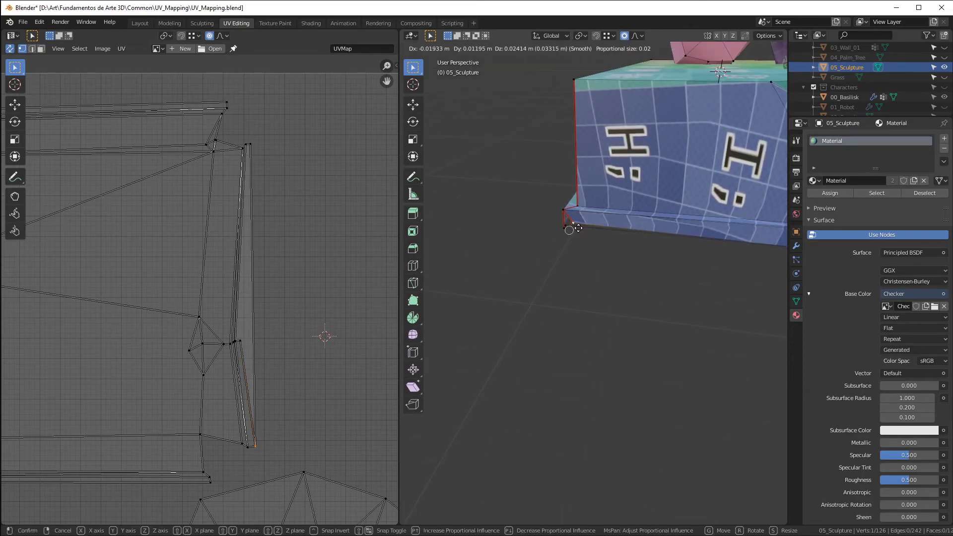
{"action": "left_click", "coordinate": [576, 230]}
Step: Maximize the 3D viewport and try to rip the plinth's selected bottom corner vertex from its neighbouring face
{"action": "scroll", "coordinate": [569, 234], "scroll_direction": "up", "scroll_amount": 3}
{"action": "scroll", "coordinate": [546, 186], "scroll_direction": "down", "scroll_amount": 3}
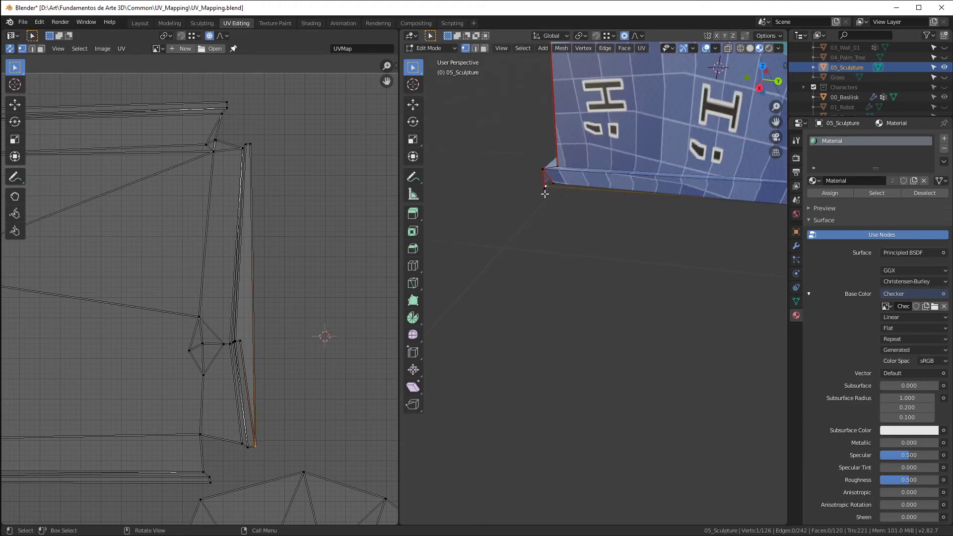
{"action": "key", "text": "ctrl+space"}
{"action": "scroll", "coordinate": [542, 194], "scroll_direction": "up", "scroll_amount": 2}
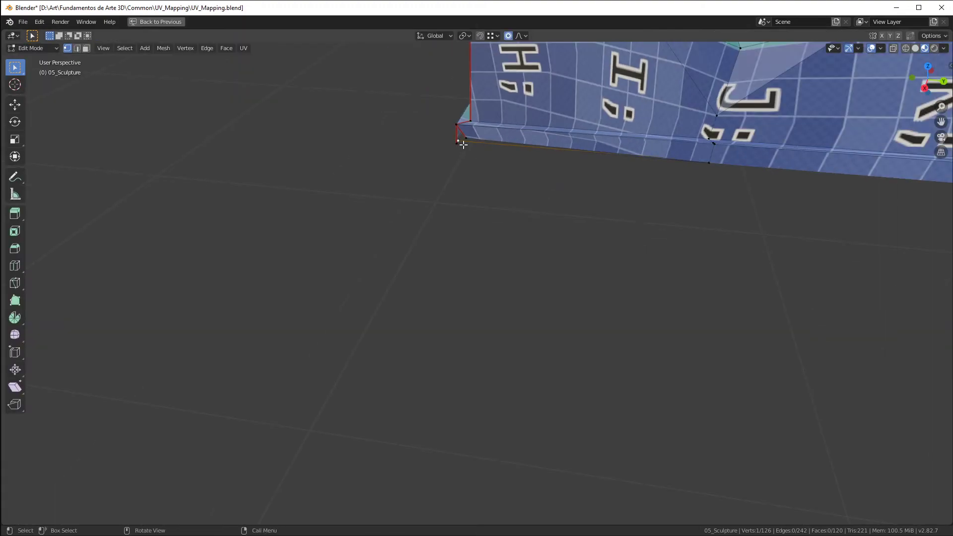
{"action": "key", "text": "v"}
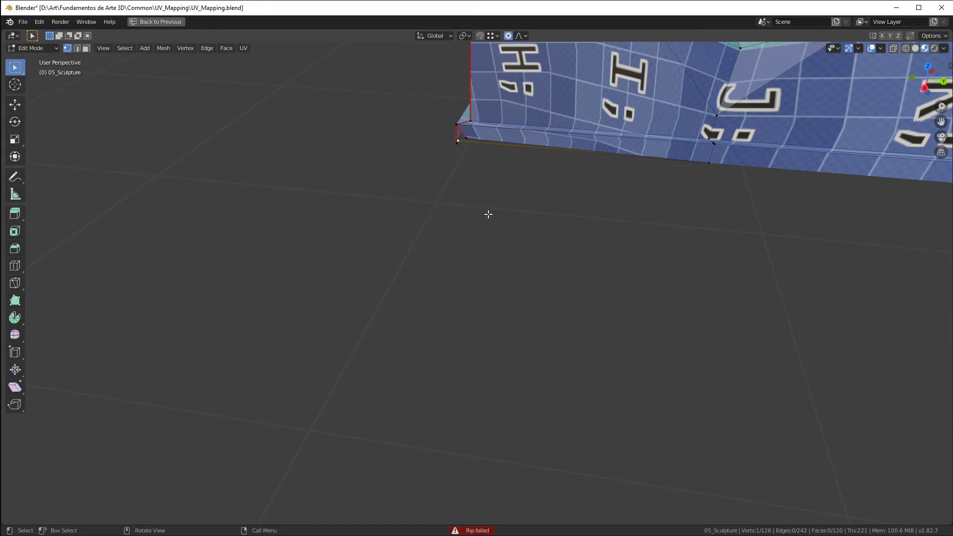
Step: Move the loose bottom corner vertex well away from the plinth's corner, past the middle seam under the J tile
{"action": "key", "text": "g"}
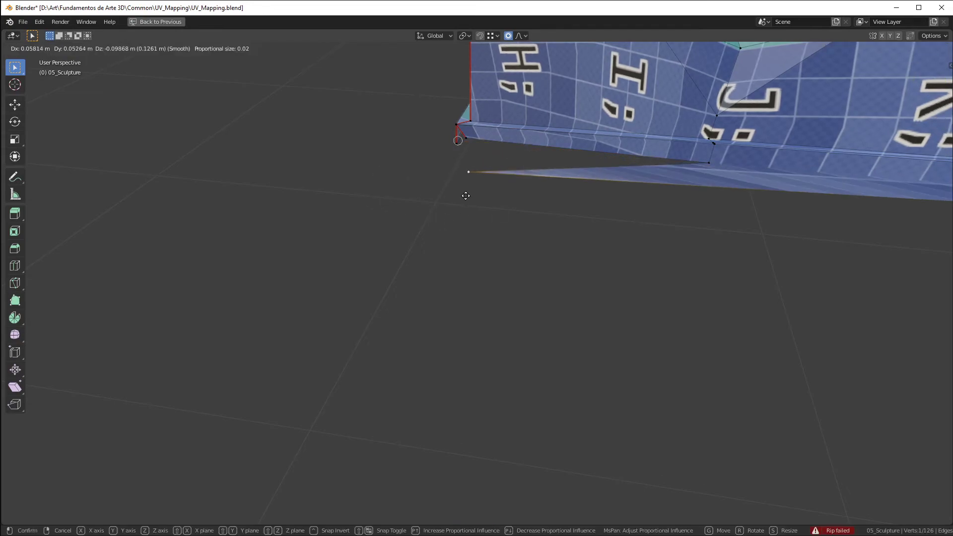
{"action": "left_click", "coordinate": [466, 196]}
{"action": "scroll", "coordinate": [617, 166], "scroll_direction": "down", "scroll_amount": 2}
{"action": "scroll", "coordinate": [534, 172], "scroll_direction": "up", "scroll_amount": 1}
{"action": "key", "text": "g"}
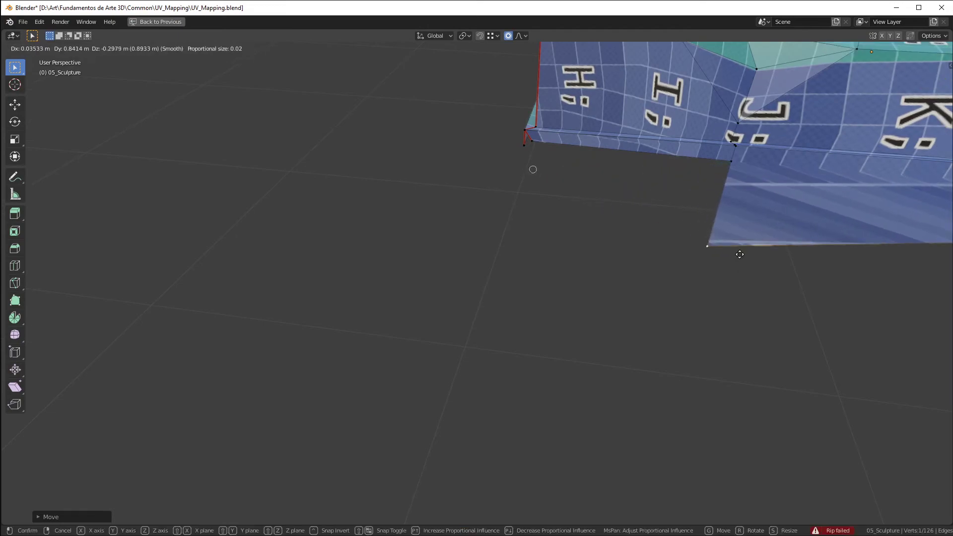
{"action": "left_click", "coordinate": [533, 168]}
Step: Merge the two split vertices at the plinth's bottom corner using At Last
{"action": "scroll", "coordinate": [541, 149], "scroll_direction": "up", "scroll_amount": 2}
{"action": "left_click", "coordinate": [517, 131]}
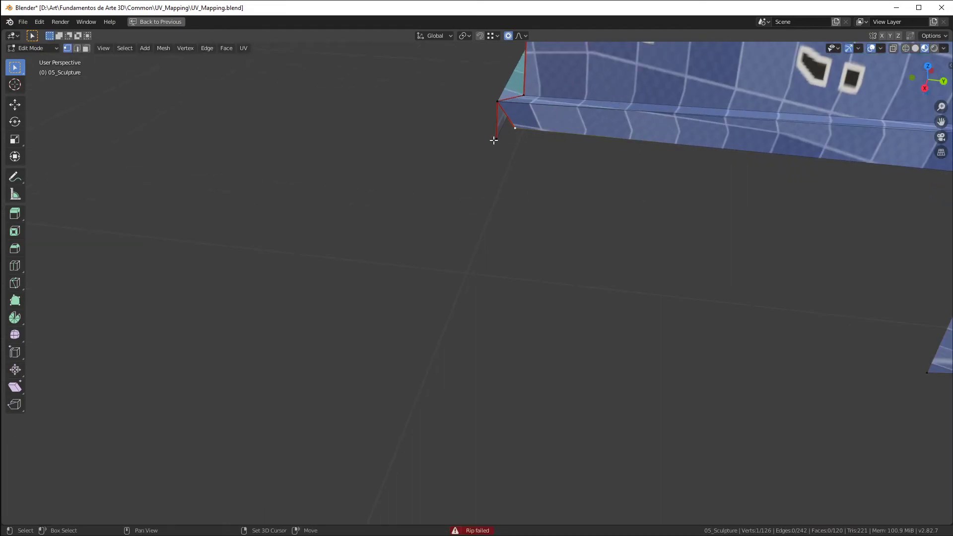
{"action": "key", "text": "m"}
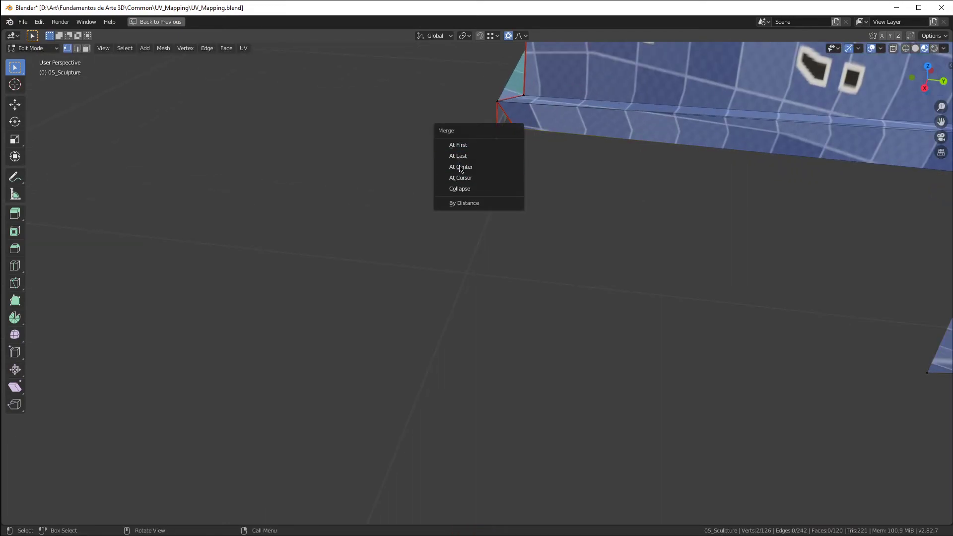
{"action": "left_click", "coordinate": [471, 156]}
Step: Merge the displaced loose vertex into the bottom edge vertex of the middle seam under the J tile using At Last
{"action": "scroll", "coordinate": [352, 173], "scroll_direction": "down", "scroll_amount": 1}
{"action": "scroll", "coordinate": [352, 172], "scroll_direction": "down", "scroll_amount": 3}
{"action": "scroll", "coordinate": [695, 130], "scroll_direction": "up", "scroll_amount": 4}
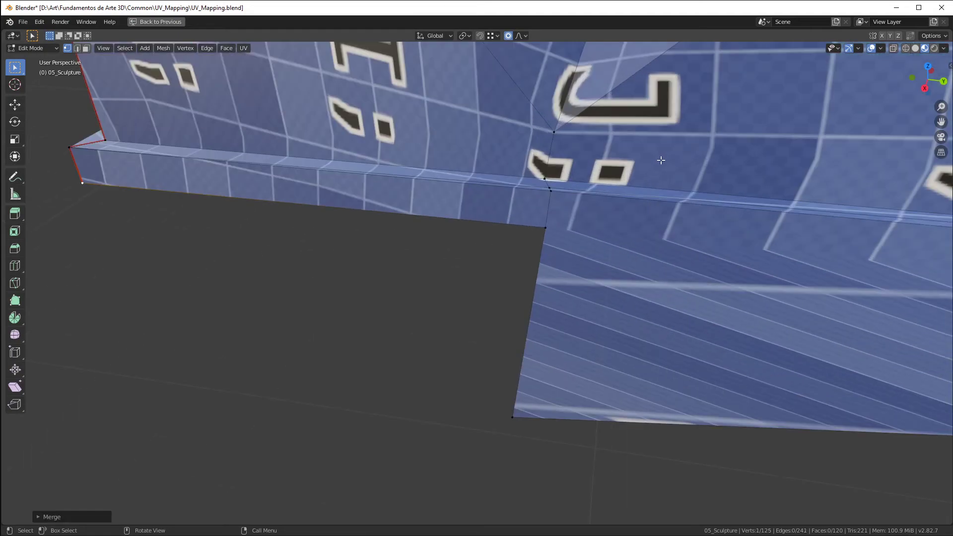
{"action": "left_click", "coordinate": [540, 227]}
{"action": "scroll", "coordinate": [383, 248], "scroll_direction": "down", "scroll_amount": 3}
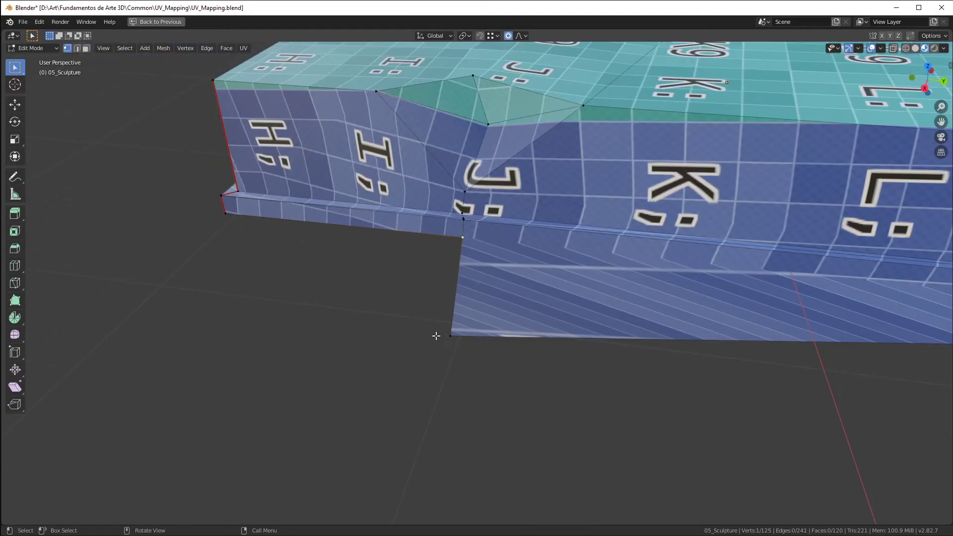
{"action": "scroll", "coordinate": [488, 303], "scroll_direction": "down", "scroll_amount": 1}
{"action": "scroll", "coordinate": [684, 246], "scroll_direction": "up", "scroll_amount": 3}
{"action": "middle_click_drag", "start_coordinate": [531, 279], "coordinate": [590, 241]}
{"action": "scroll", "coordinate": [678, 192], "scroll_direction": "up", "scroll_amount": 1}
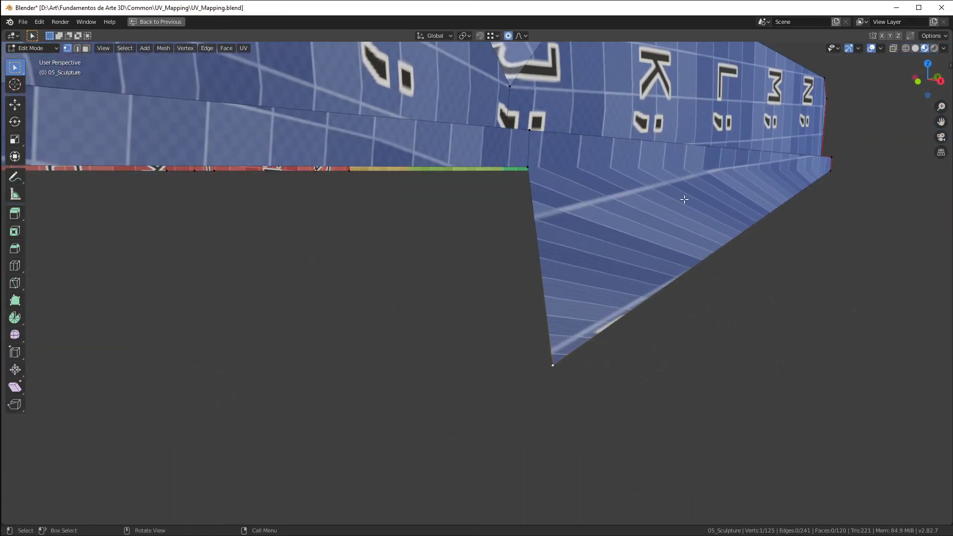
{"action": "middle_click_drag", "start_coordinate": [729, 181], "coordinate": [703, 186]}
{"action": "middle_click_drag", "start_coordinate": [620, 194], "coordinate": [633, 197]}
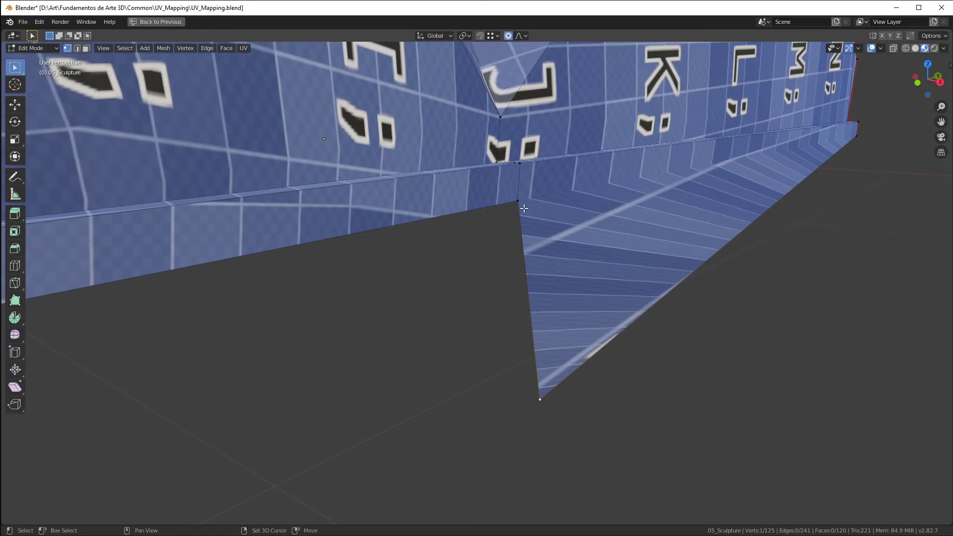
{"action": "key", "text": "m"}
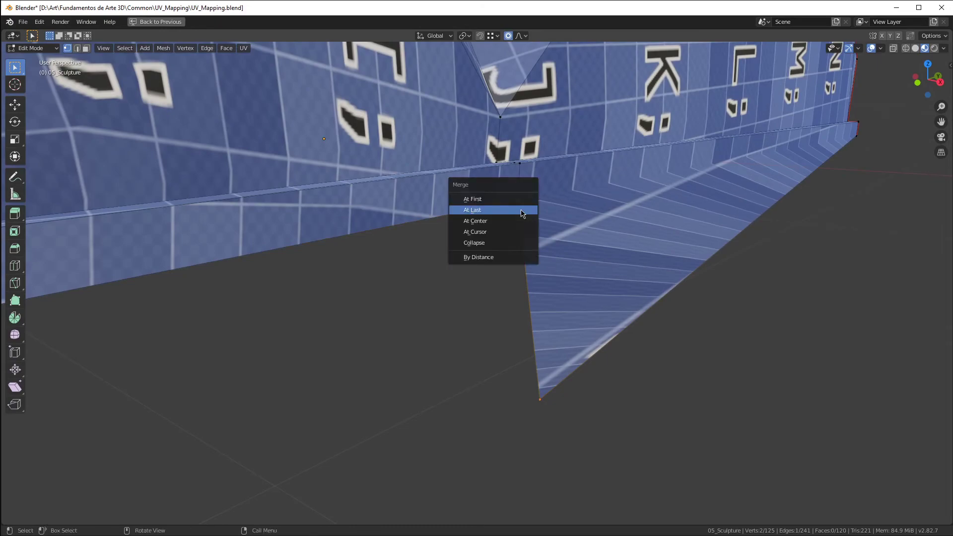
{"action": "left_click", "coordinate": [522, 212]}
{"action": "middle_click_drag", "start_coordinate": [579, 234], "coordinate": [510, 229]}
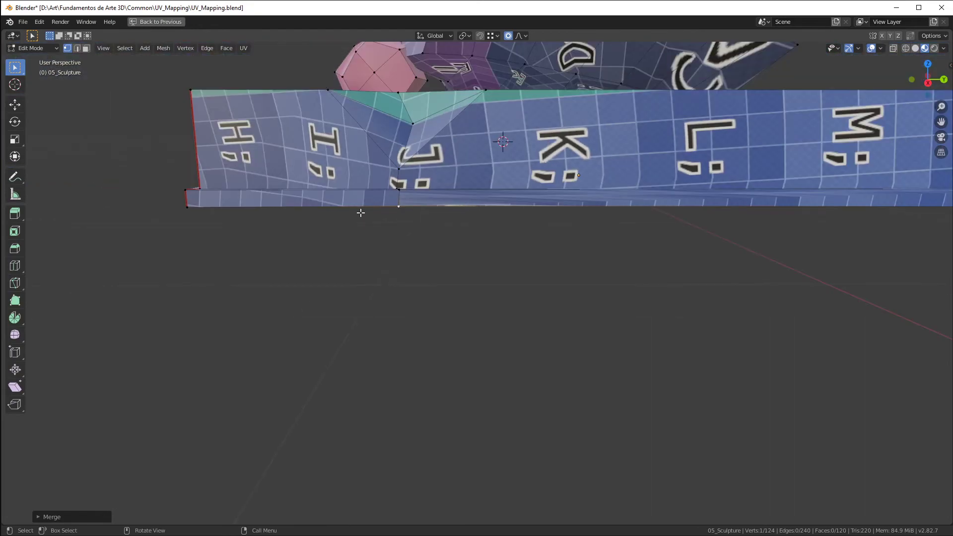
Step: Restore the UV Editing layout, select all geometry linked to the plinth vertex and turn off UV sync selection
{"action": "key", "text": "ctrl+space"}
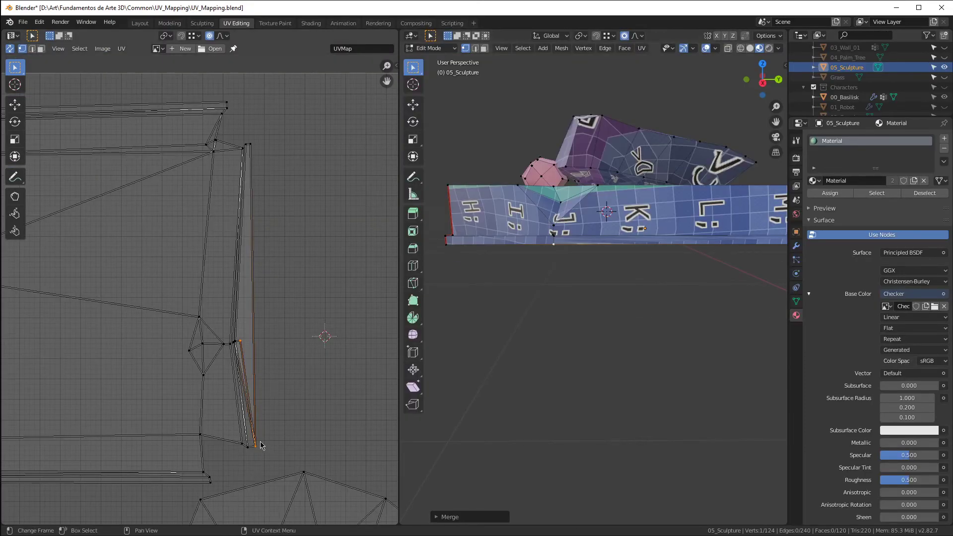
{"action": "scroll", "coordinate": [261, 447], "scroll_direction": "up", "scroll_amount": 5}
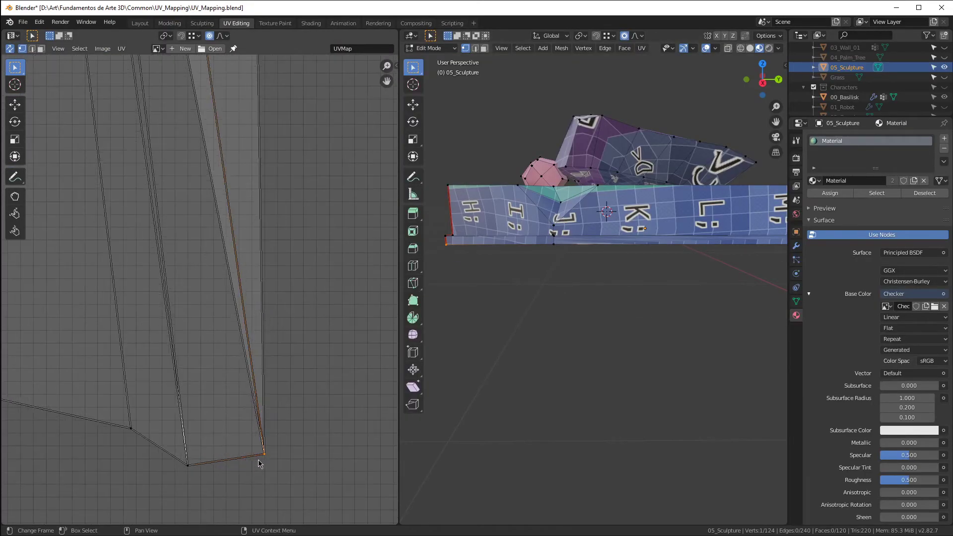
{"action": "scroll", "coordinate": [261, 463], "scroll_direction": "down", "scroll_amount": 3}
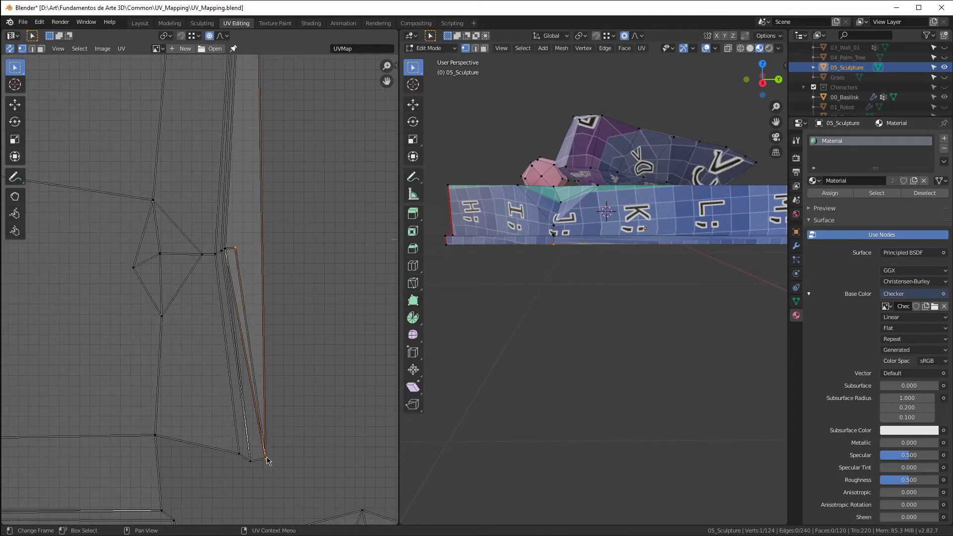
{"action": "key", "text": "ctrl+l"}
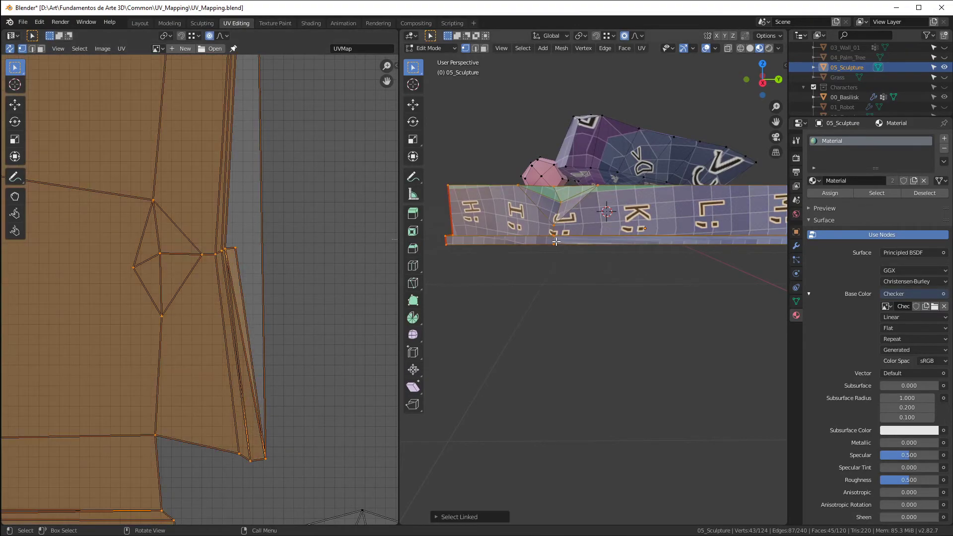
{"action": "left_click", "coordinate": [9, 49]}
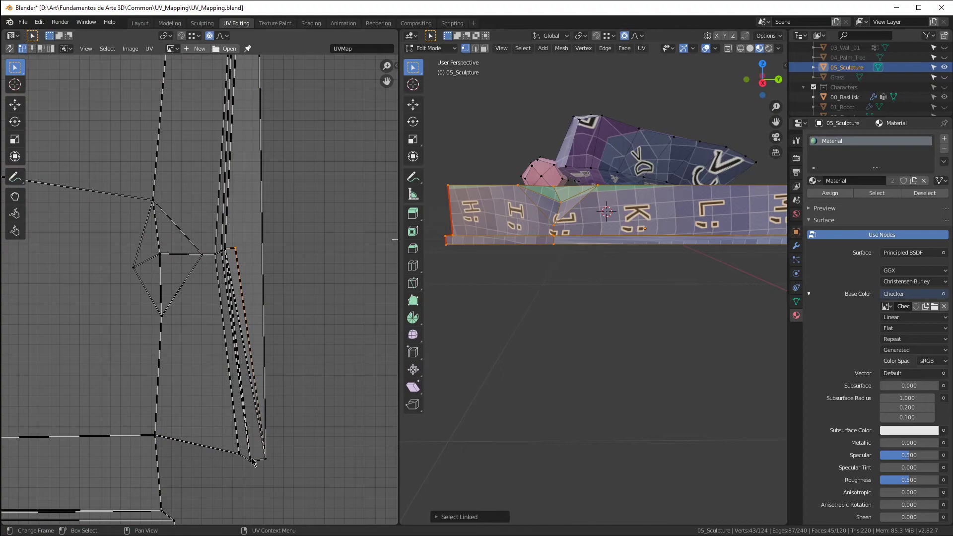
Step: With proportional editing off, move the outer strip's stray lower UV vertex up to the middle junction and align it with its neighbours
{"action": "left_click", "coordinate": [266, 469]}
{"action": "scroll", "coordinate": [266, 462], "scroll_direction": "up", "scroll_amount": 3}
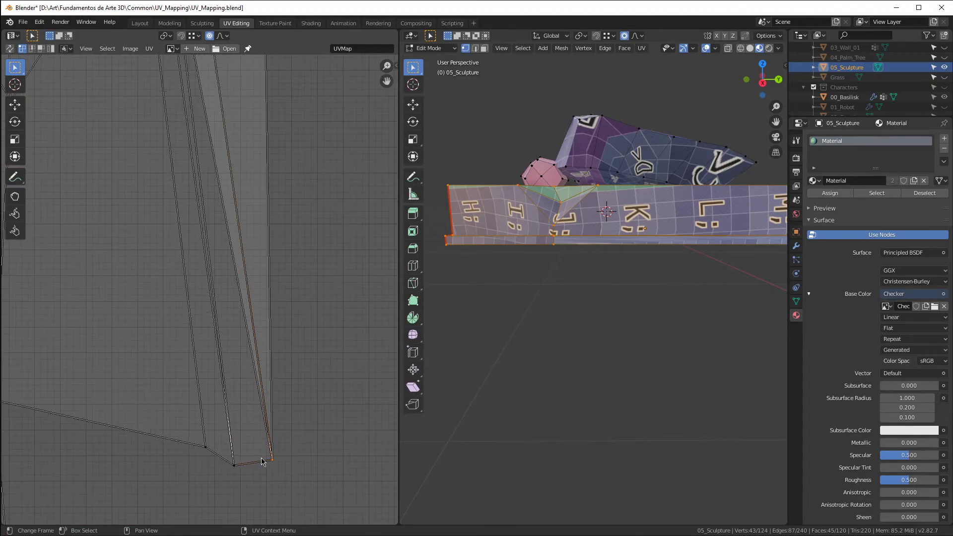
{"action": "scroll", "coordinate": [265, 467], "scroll_direction": "down", "scroll_amount": 7}
{"action": "key", "text": "g"}
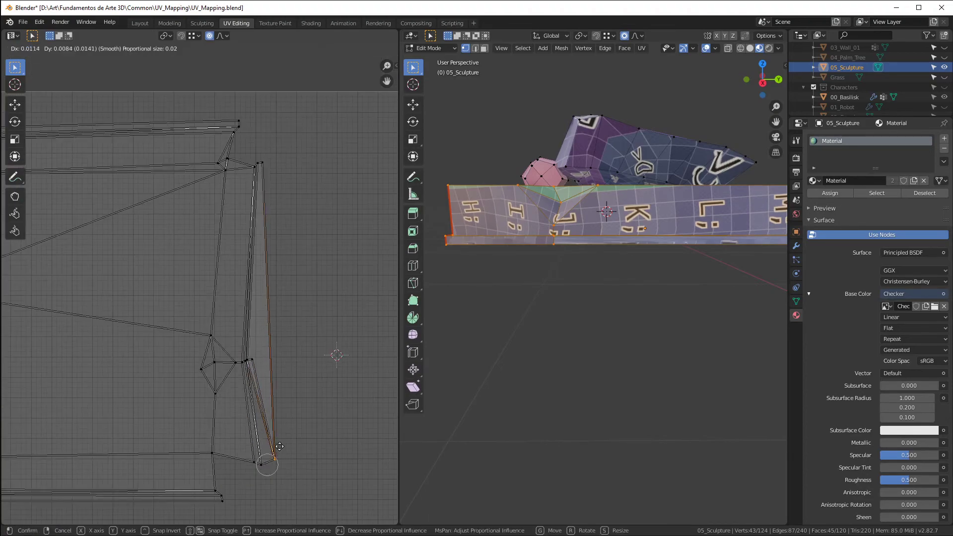
{"action": "right_click", "coordinate": [274, 389]}
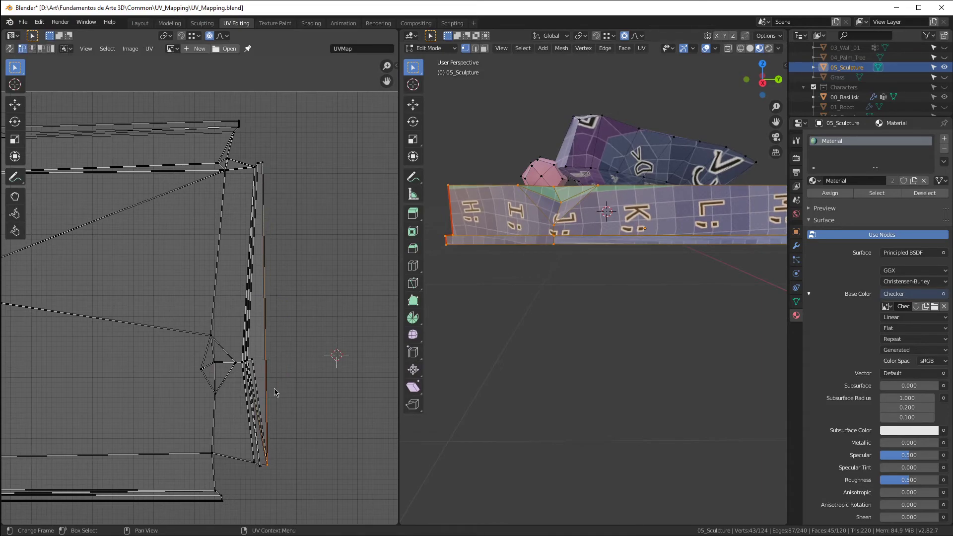
{"action": "key", "text": "g"}
{"action": "left_click", "coordinate": [262, 284]}
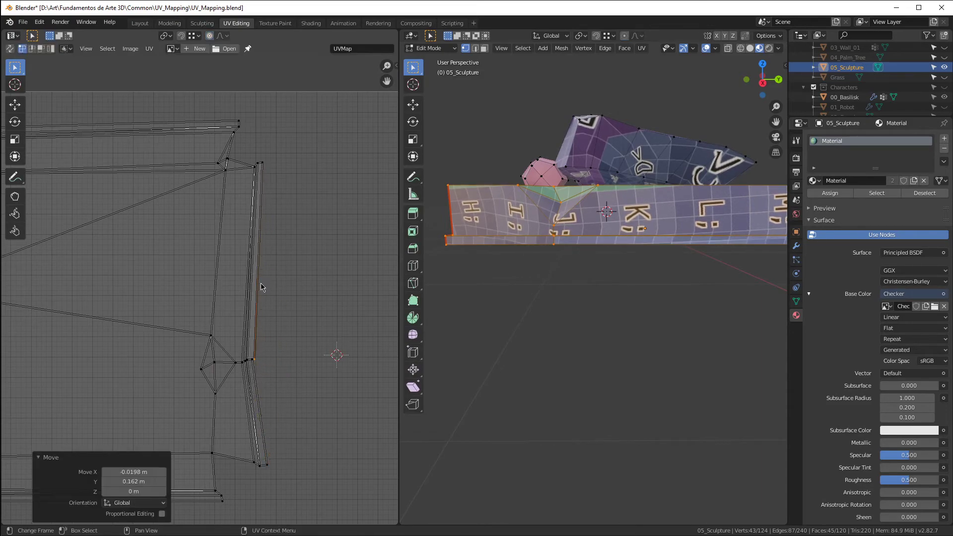
{"action": "scroll", "coordinate": [258, 383], "scroll_direction": "up", "scroll_amount": 3}
{"action": "scroll", "coordinate": [315, 308], "scroll_direction": "up", "scroll_amount": 2}
{"action": "key", "text": "g"}
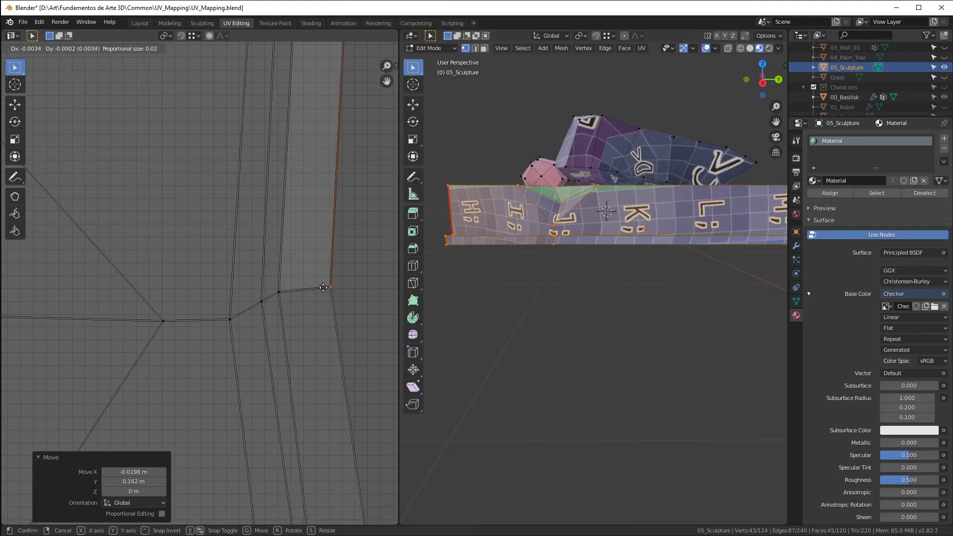
{"action": "left_click", "coordinate": [313, 287]}
Step: Box-select the outer strips' UV vertices at the middle junction and move them outward 0.019 m in X to straighten the strips
{"action": "scroll", "coordinate": [315, 287], "scroll_direction": "down", "scroll_amount": 2}
{"action": "middle_click_drag", "start_coordinate": [557, 234], "coordinate": [579, 250]}
{"action": "scroll", "coordinate": [579, 249], "scroll_direction": "up", "scroll_amount": 4}
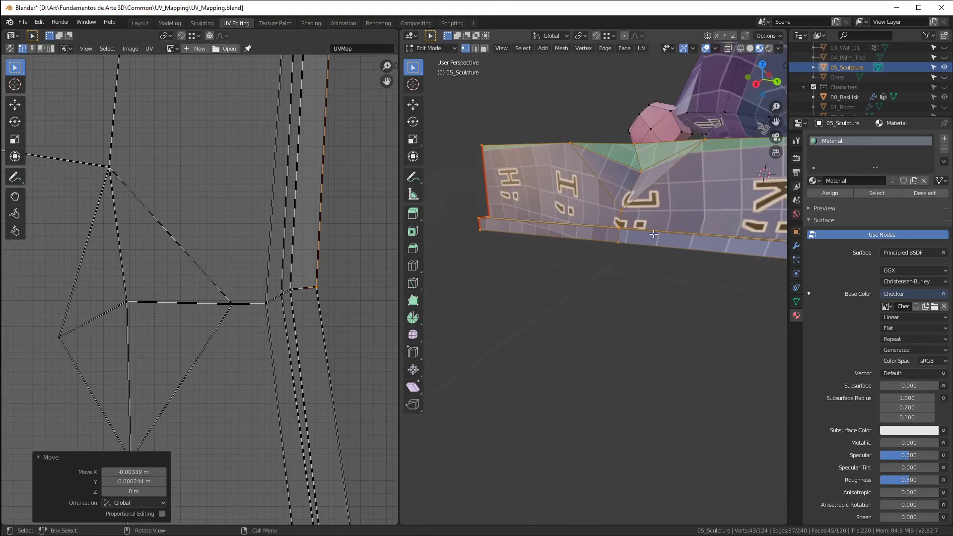
{"action": "middle_click_drag", "start_coordinate": [652, 234], "coordinate": [696, 226]}
{"action": "middle_click_drag", "start_coordinate": [368, 276], "coordinate": [278, 275]}
{"action": "scroll", "coordinate": [199, 275], "scroll_direction": "down", "scroll_amount": 1}
{"action": "left_click_drag", "start_coordinate": [257, 323], "coordinate": [240, 312]}
{"action": "scroll", "coordinate": [223, 270], "scroll_direction": "up", "scroll_amount": 2}
{"action": "scroll", "coordinate": [251, 277], "scroll_direction": "down", "scroll_amount": 5}
{"action": "key", "text": "ctrl+z"}
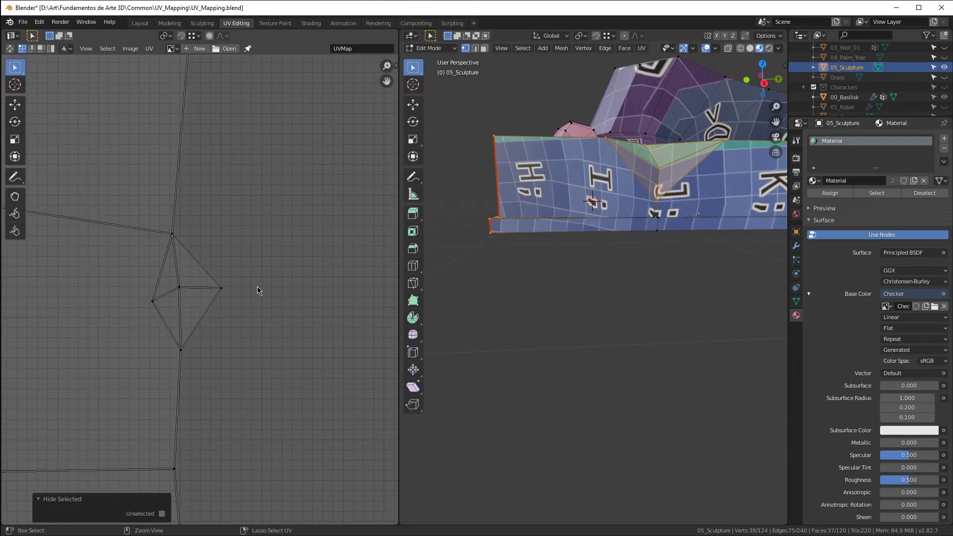
{"action": "key", "text": "ctrl+shift+z"}
{"action": "key", "text": "g"}
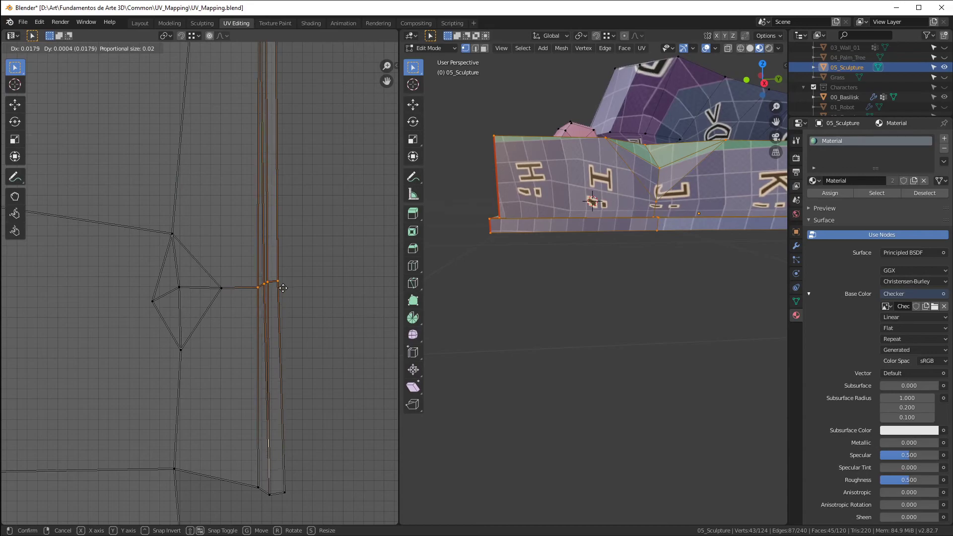
{"action": "left_click", "coordinate": [284, 288]}
Step: Lower the outer strip's upper-end UV vertices to align them with the neighbouring strip's end
{"action": "scroll", "coordinate": [250, 373], "scroll_direction": "down", "scroll_amount": 3}
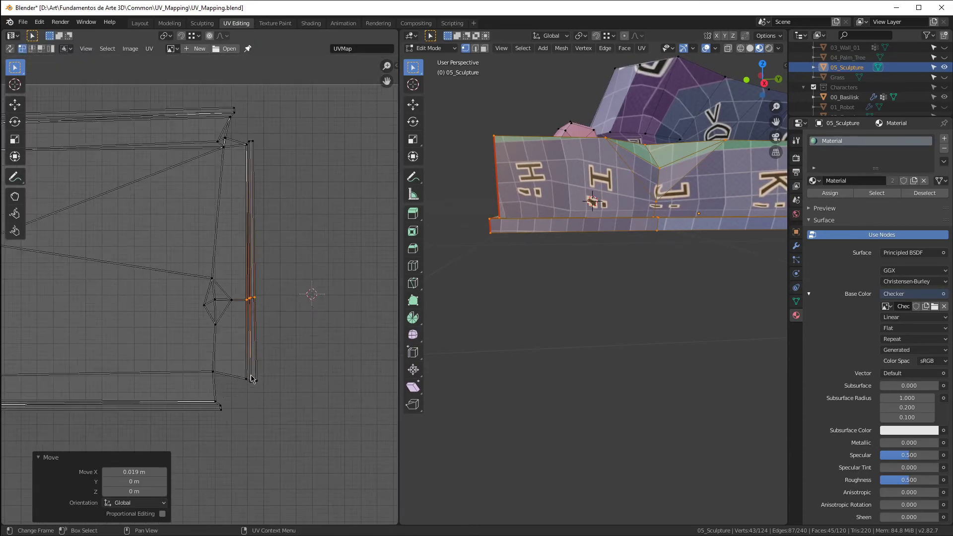
{"action": "scroll", "coordinate": [241, 89], "scroll_direction": "up", "scroll_amount": 3}
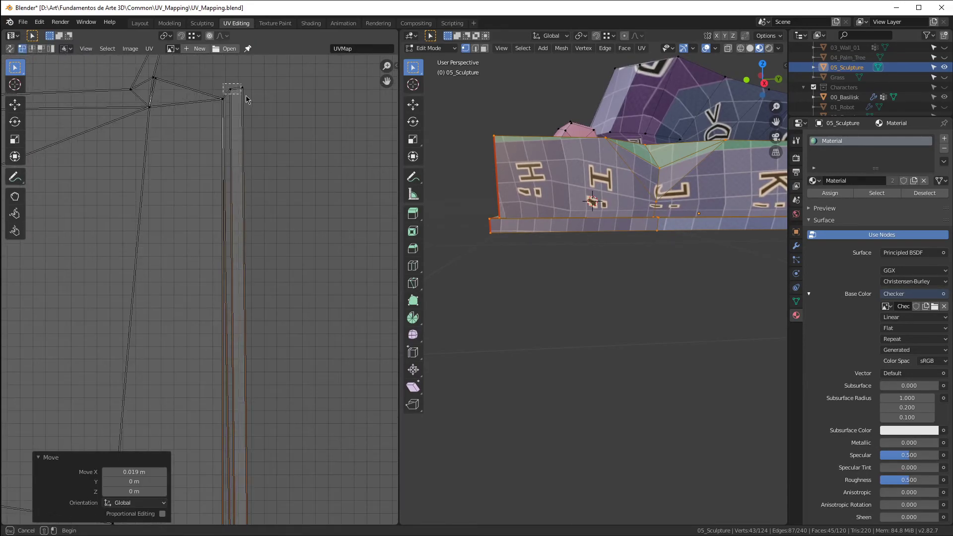
{"action": "left_click_drag", "start_coordinate": [245, 99], "coordinate": [249, 99]}
{"action": "key", "text": "g"}
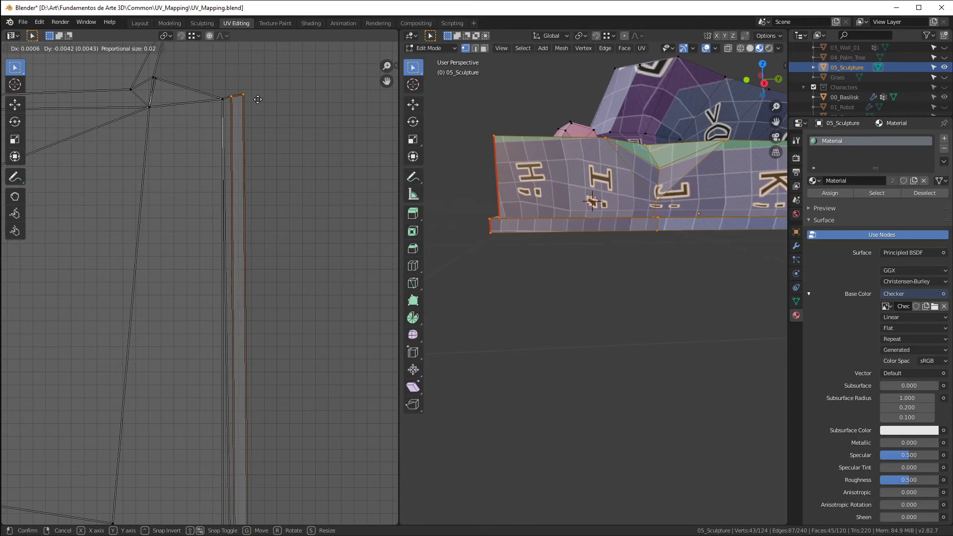
{"action": "left_click", "coordinate": [258, 99]}
{"action": "left_click_drag", "start_coordinate": [245, 103], "coordinate": [248, 105]}
{"action": "key", "text": "g"}
{"action": "left_click", "coordinate": [247, 102]}
Step: Align the outer strips' lower-end UV vertices, nudging them -0.00152 m in X and 0.00532 m in Y, then the outermost one by -0.0012 m in both
{"action": "scroll", "coordinate": [247, 102], "scroll_direction": "down", "scroll_amount": 2}
{"action": "middle_click_drag", "start_coordinate": [221, 428], "coordinate": [219, 296]}
{"action": "scroll", "coordinate": [246, 320], "scroll_direction": "up", "scroll_amount": 2}
{"action": "left_click_drag", "start_coordinate": [246, 347], "coordinate": [280, 384]}
{"action": "key", "text": "g"}
{"action": "left_click", "coordinate": [282, 376]}
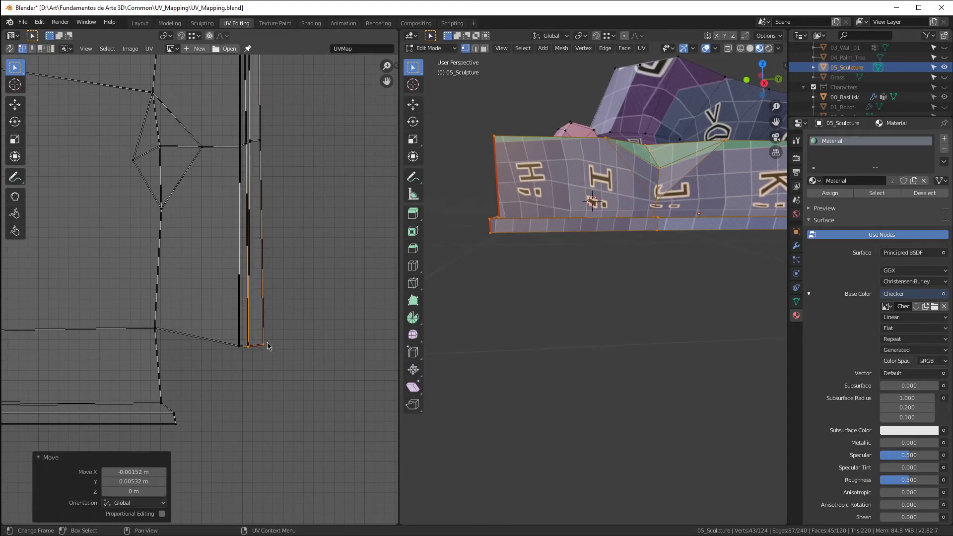
{"action": "scroll", "coordinate": [258, 345], "scroll_direction": "up", "scroll_amount": 2}
{"action": "key", "text": "g"}
{"action": "left_click", "coordinate": [271, 375]}
Step: Select the two nearly coincident vertices at the middle of the plinth's bottom edge and try merging them At First
{"action": "scroll", "coordinate": [263, 373], "scroll_direction": "up", "scroll_amount": 3}
{"action": "scroll", "coordinate": [265, 371], "scroll_direction": "down", "scroll_amount": 2}
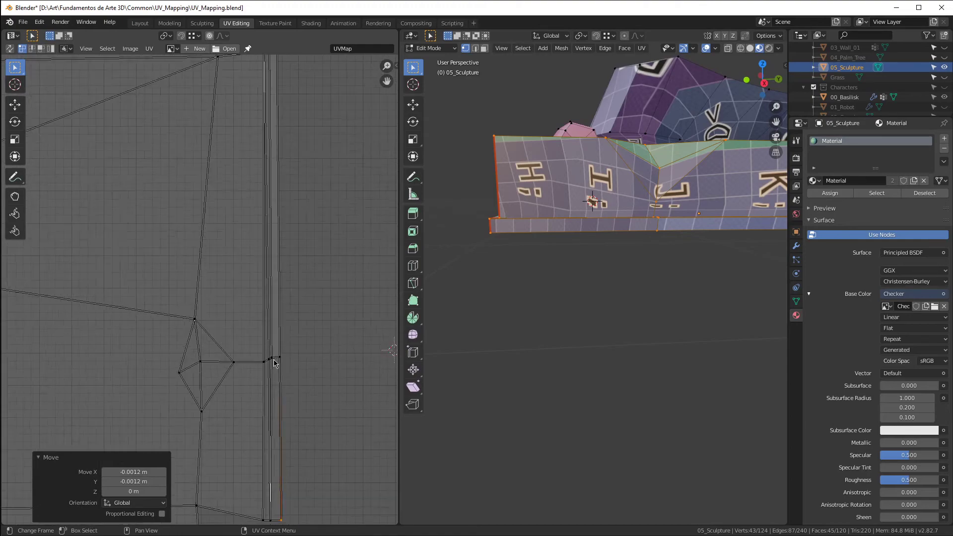
{"action": "scroll", "coordinate": [270, 366], "scroll_direction": "up", "scroll_amount": 3}
{"action": "middle_click_drag", "start_coordinate": [668, 209], "coordinate": [667, 248]}
{"action": "scroll", "coordinate": [665, 290], "scroll_direction": "up", "scroll_amount": 5}
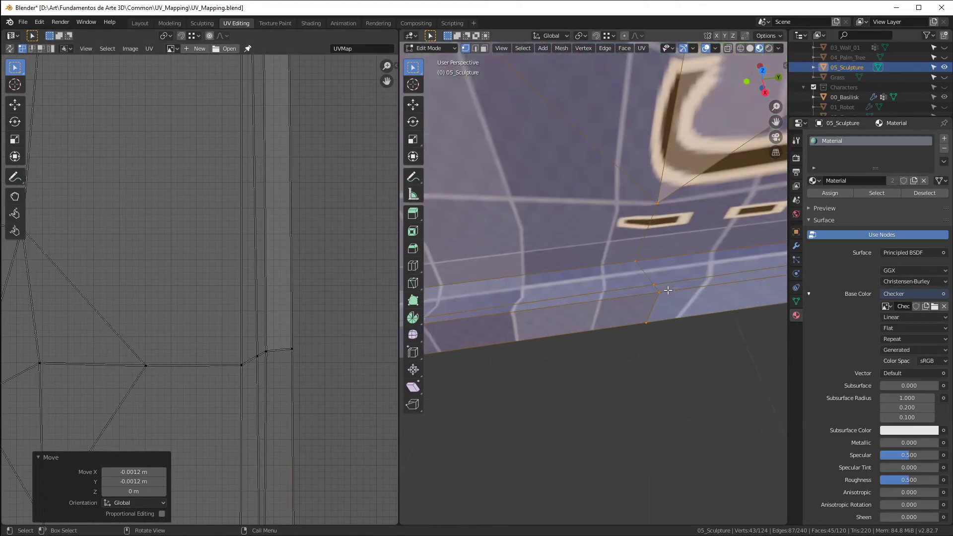
{"action": "left_click", "coordinate": [663, 285]}
{"action": "scroll", "coordinate": [664, 287], "scroll_direction": "down", "scroll_amount": 5}
{"action": "scroll", "coordinate": [668, 291], "scroll_direction": "up", "scroll_amount": 5}
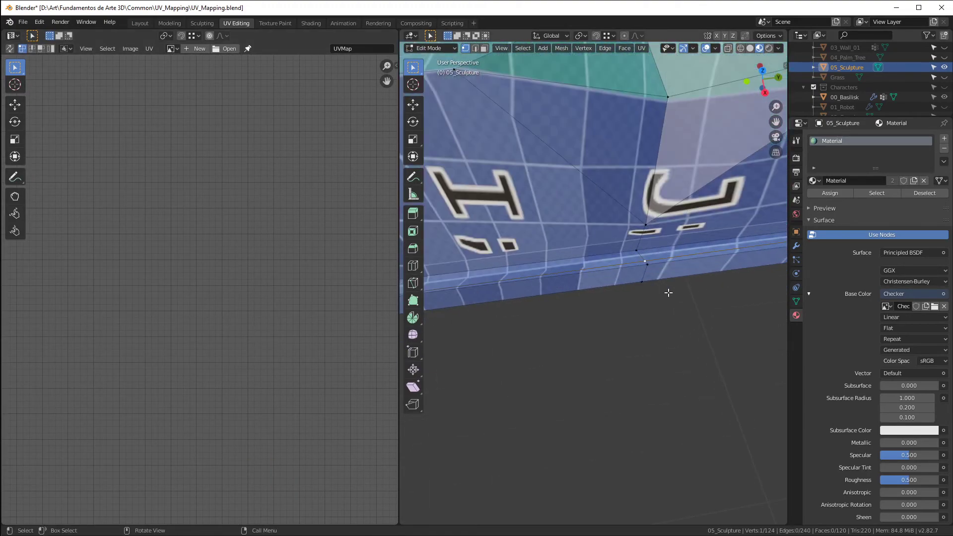
{"action": "scroll", "coordinate": [675, 286], "scroll_direction": "down", "scroll_amount": 5}
{"action": "scroll", "coordinate": [690, 276], "scroll_direction": "up", "scroll_amount": 4}
{"action": "key", "text": "ctrl+space"}
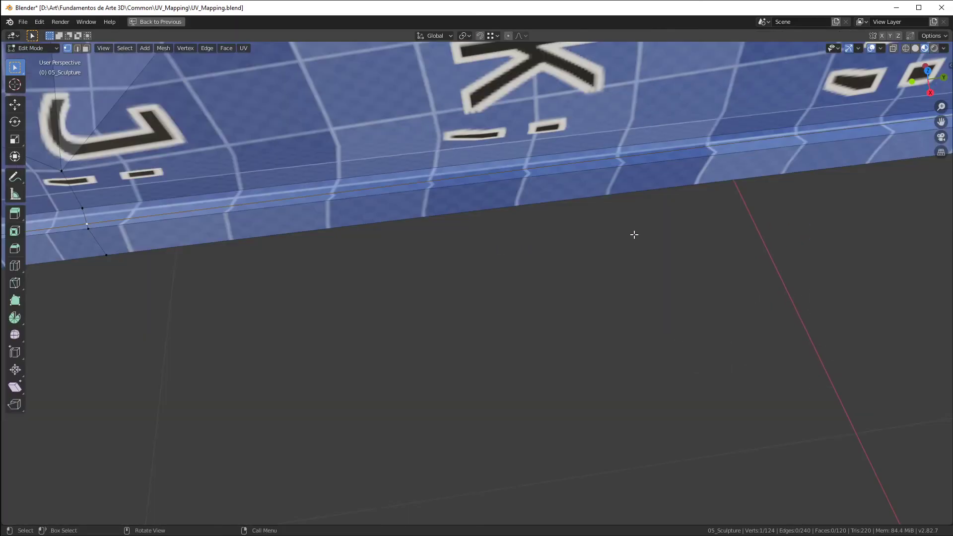
{"action": "scroll", "coordinate": [626, 236], "scroll_direction": "down", "scroll_amount": 4}
{"action": "scroll", "coordinate": [505, 212], "scroll_direction": "up", "scroll_amount": 4}
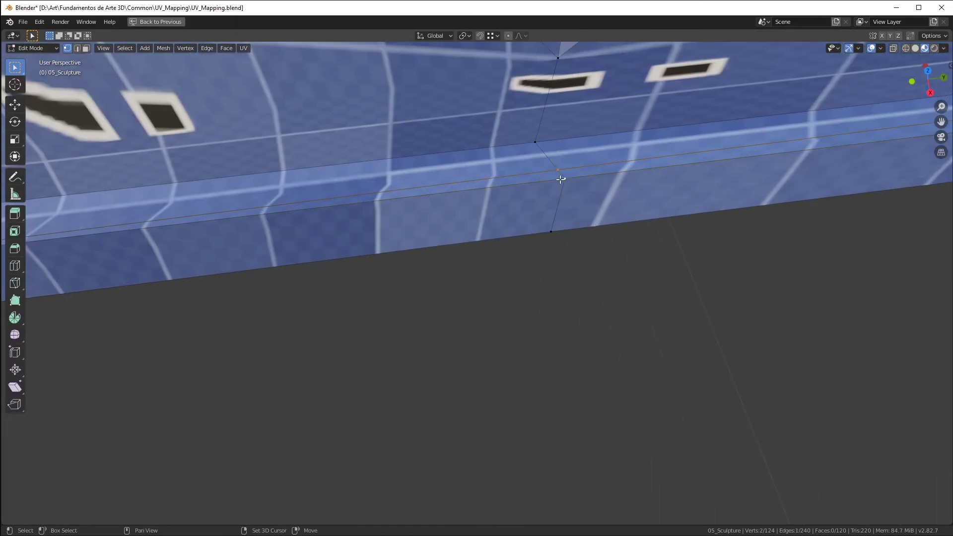
{"action": "key", "text": "m"}
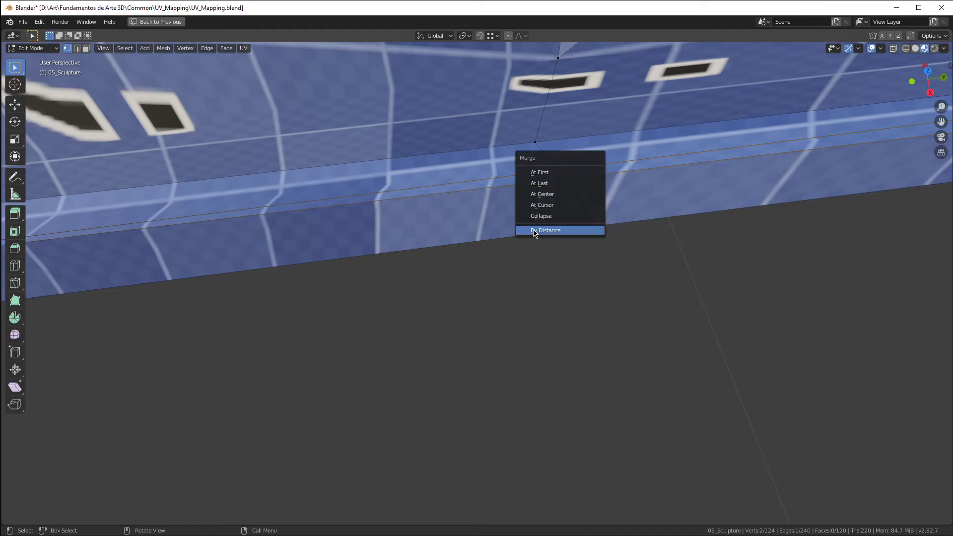
{"action": "left_click", "coordinate": [557, 172]}
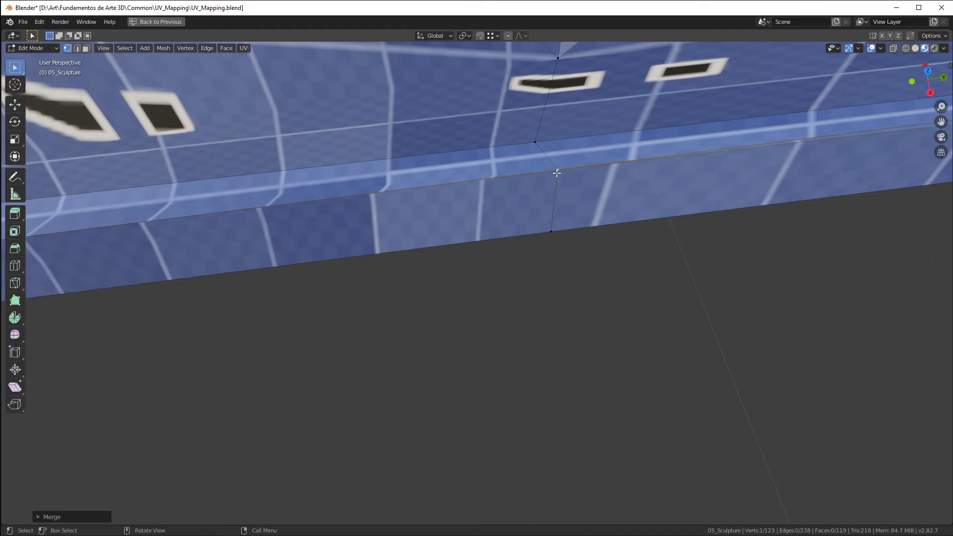
Step: Undo the At First merge and merge the same two bottom-edge vertices At Last instead
{"action": "key", "text": "m"}
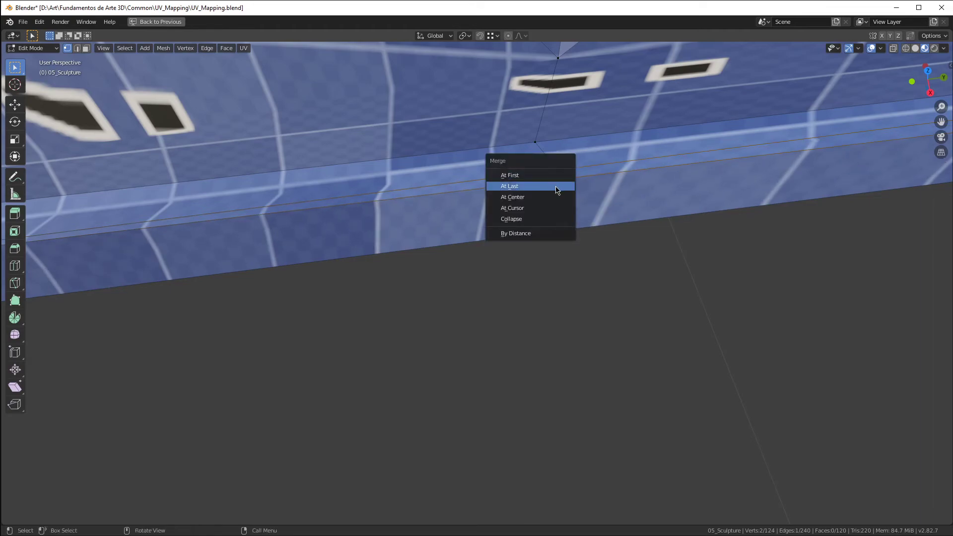
{"action": "left_click", "coordinate": [560, 193]}
{"action": "scroll", "coordinate": [560, 182], "scroll_direction": "down", "scroll_amount": 1}
{"action": "scroll", "coordinate": [565, 178], "scroll_direction": "down", "scroll_amount": 3}
{"action": "mouse_move", "coordinate": [565, 178]}
{"action": "middle_mouse_down"}
{"action": "mouse_move", "coordinate": [740, 123]}
{"action": "mouse_move", "coordinate": [549, 177]}
{"action": "middle_mouse_up"}
{"action": "scroll", "coordinate": [531, 243], "scroll_direction": "up", "scroll_amount": 2}
{"action": "key", "text": "ctrl+space"}
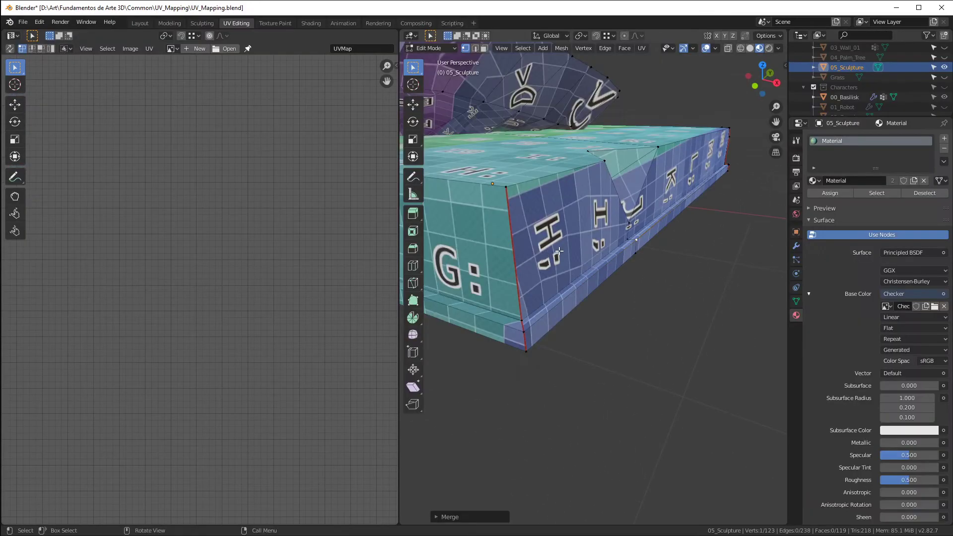
Step: With the whole mesh selected, collapse the outer strip's two neighbouring UV vertices at the middle junction by scaling them to 0
{"action": "scroll", "coordinate": [551, 254], "scroll_direction": "down", "scroll_amount": 1}
{"action": "key", "text": "a"}
{"action": "scroll", "coordinate": [232, 298], "scroll_direction": "down", "scroll_amount": 2}
{"action": "scroll", "coordinate": [248, 293], "scroll_direction": "up", "scroll_amount": 5}
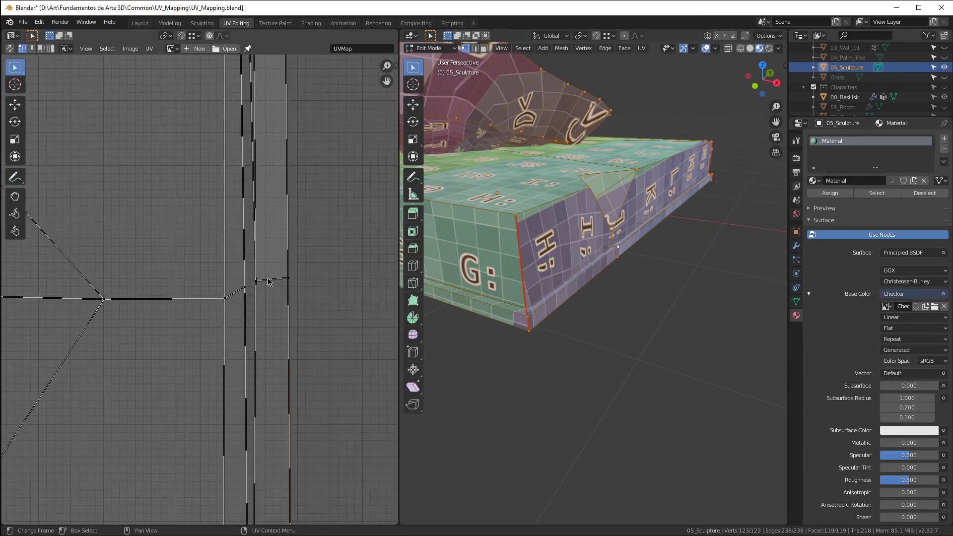
{"action": "left_click_drag", "start_coordinate": [260, 275], "coordinate": [242, 299]}
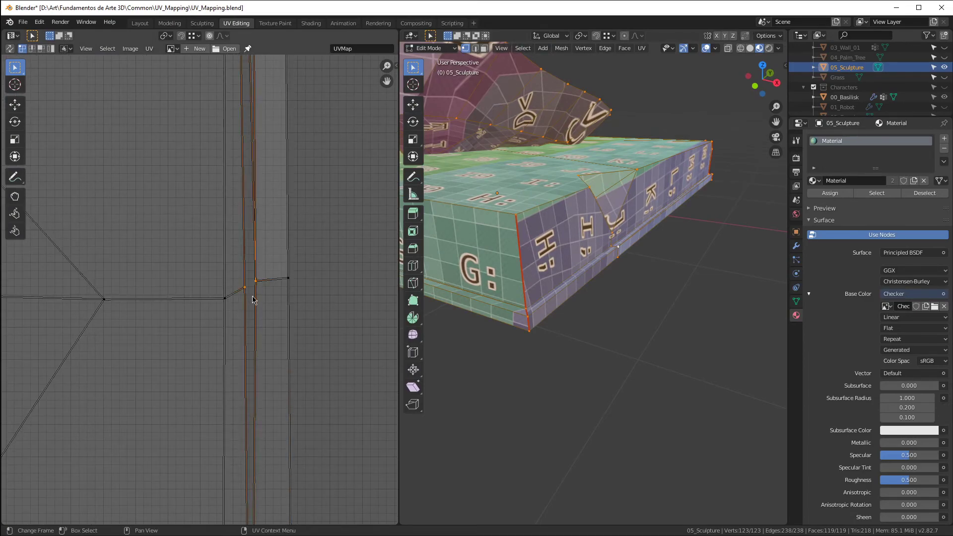
{"action": "key", "text": "s"}
{"action": "key", "text": "0"}
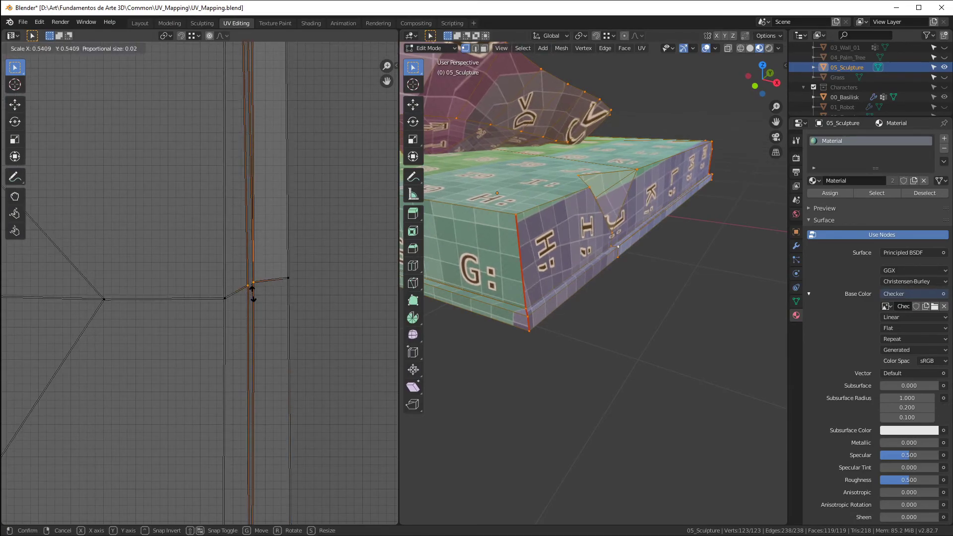
{"action": "key", "text": "Return"}
{"action": "scroll", "coordinate": [271, 268], "scroll_direction": "down", "scroll_amount": 6}
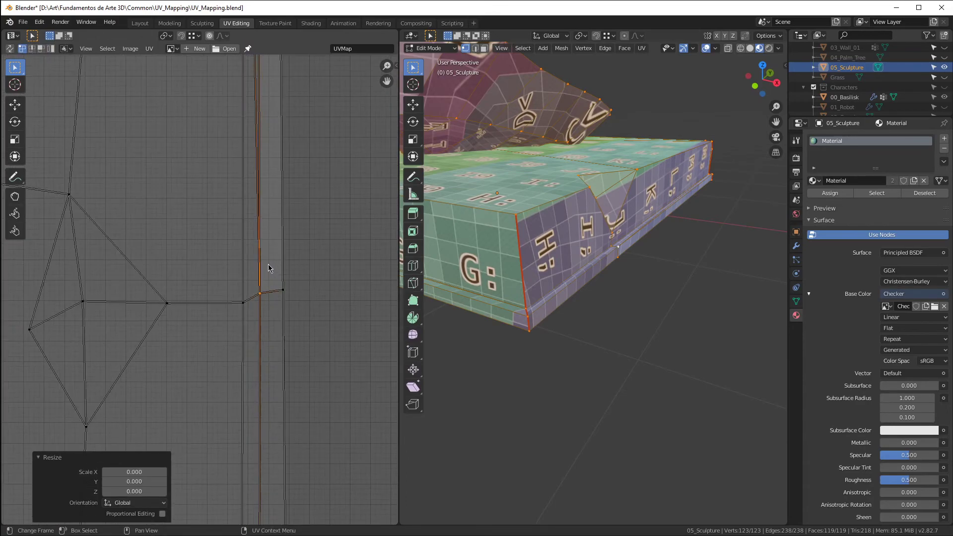
Step: Move the notch's outer UV vertex slightly outward to the strip and shift its inner vertex in the same direction
{"action": "scroll", "coordinate": [277, 234], "scroll_direction": "up", "scroll_amount": 4}
{"action": "middle_click_drag", "start_coordinate": [653, 247], "coordinate": [606, 237]}
{"action": "scroll", "coordinate": [534, 236], "scroll_direction": "up", "scroll_amount": 2}
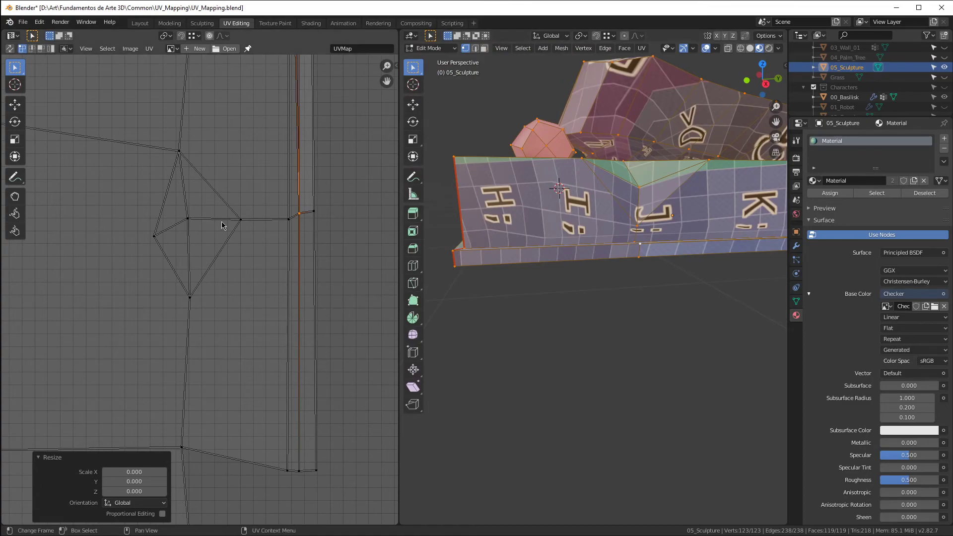
{"action": "left_click_drag", "start_coordinate": [254, 207], "coordinate": [220, 258]}
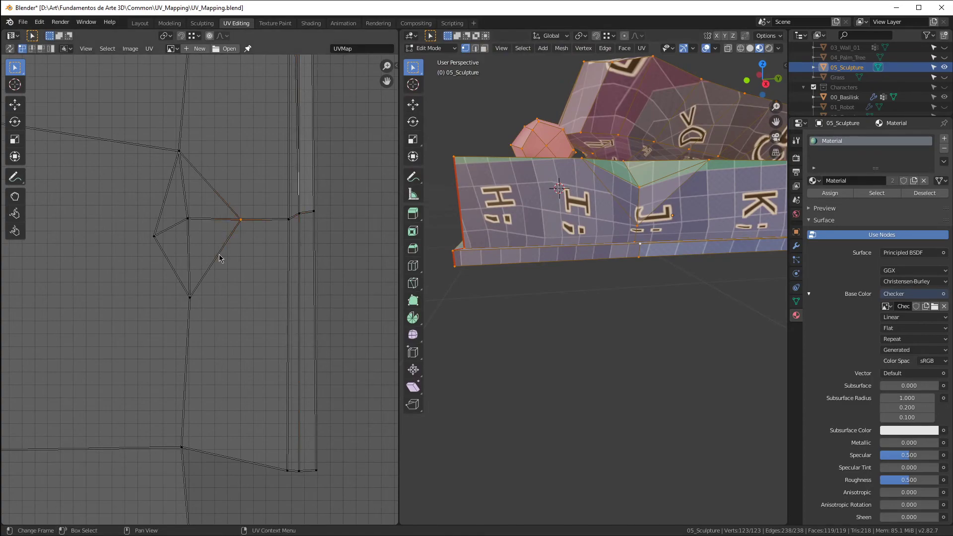
{"action": "key", "text": "g"}
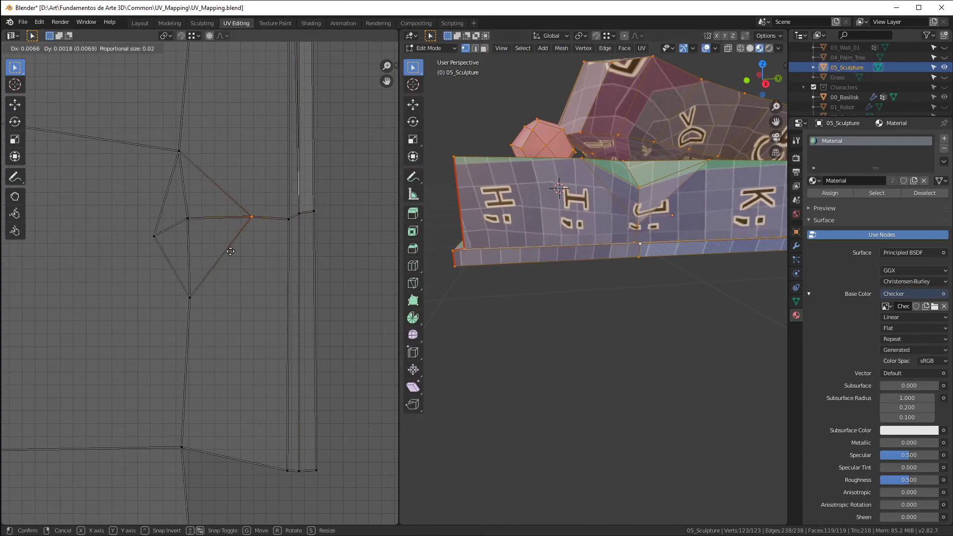
{"action": "left_click", "coordinate": [227, 254]}
{"action": "left_click", "coordinate": [187, 219]}
{"action": "key", "text": "g"}
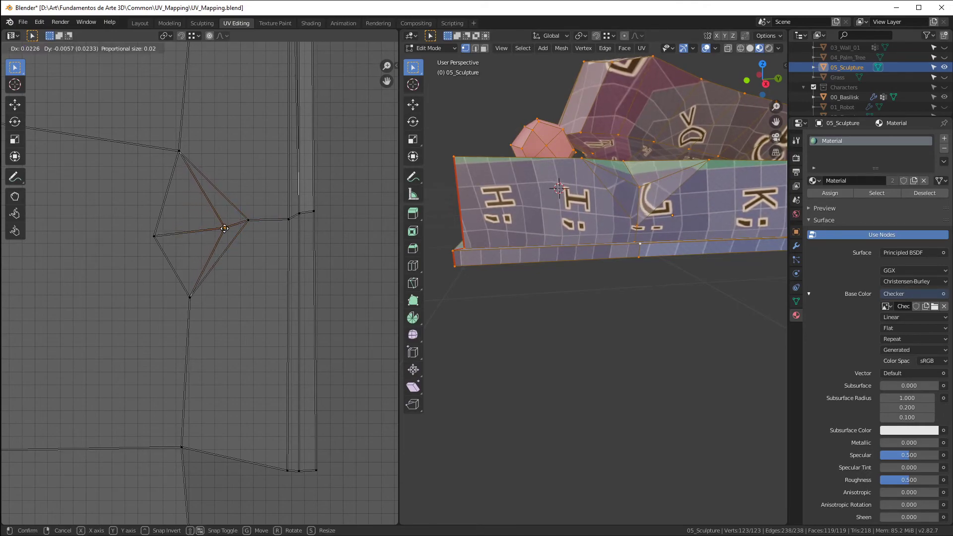
{"action": "left_click", "coordinate": [203, 227]}
Step: Move the notch's lower UV vertex -0.00573 m in X and 0.00875 m in Y, in line with the edge beneath
{"action": "left_click", "coordinate": [170, 297]}
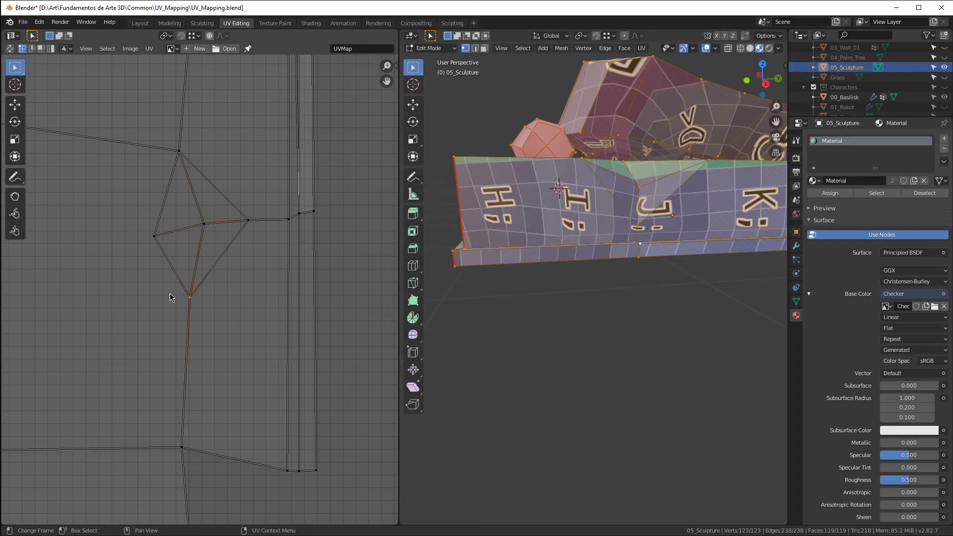
{"action": "key", "text": "g"}
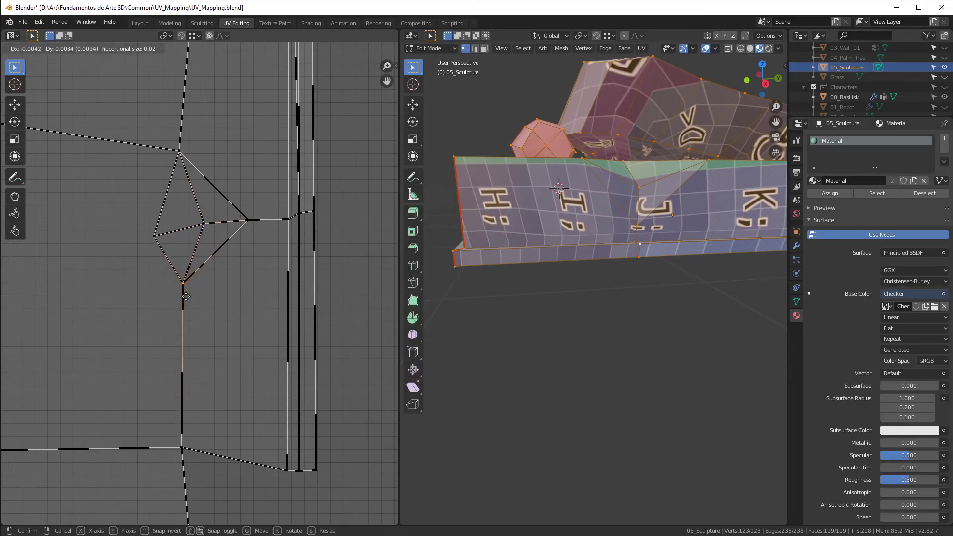
{"action": "left_click", "coordinate": [184, 299]}
Step: Box-select the outer strips' lower-end UV vertices and move them 0.000603 m in X and 0.0115 m in Y
{"action": "scroll", "coordinate": [182, 299], "scroll_direction": "down", "scroll_amount": 3}
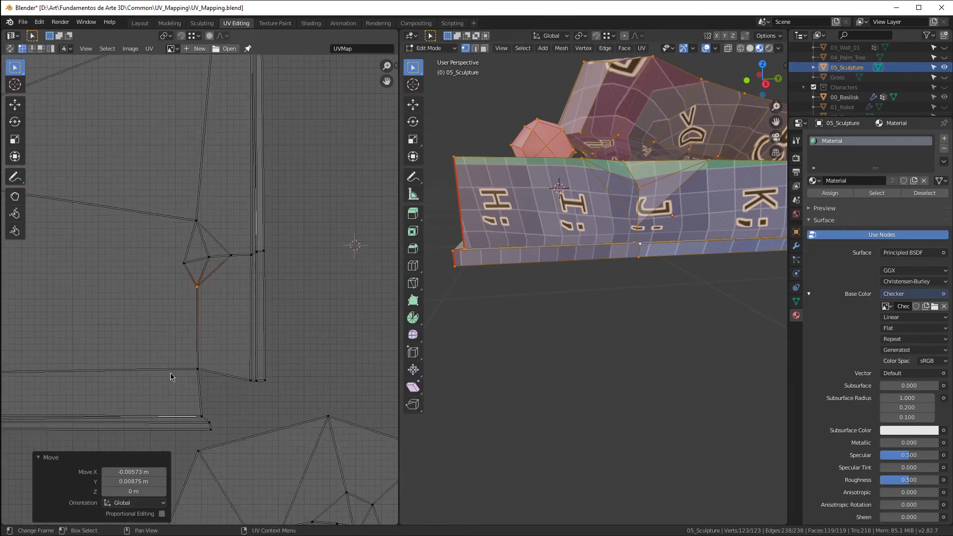
{"action": "left_click_drag", "start_coordinate": [301, 404], "coordinate": [301, 404]}
{"action": "key", "text": "g"}
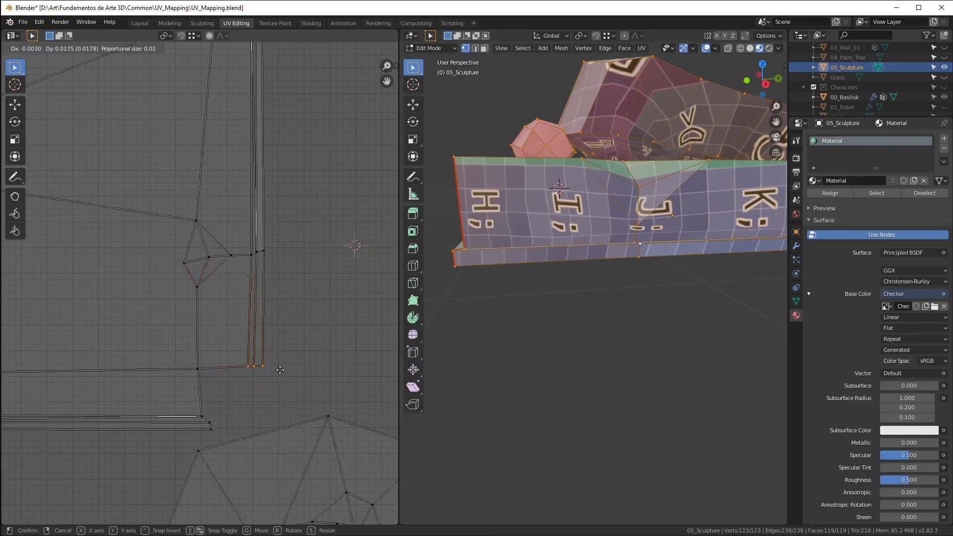
{"action": "left_click", "coordinate": [283, 376]}
Step: Examine the checker texture on the plinth's other sides and the overall UV layout for remaining distortion
{"action": "scroll", "coordinate": [735, 234], "scroll_direction": "down", "scroll_amount": 3}
{"action": "mouse_move", "coordinate": [646, 221]}
{"action": "middle_mouse_down", "text": "shift"}
{"action": "mouse_move", "coordinate": [538, 228]}
{"action": "mouse_move", "coordinate": [560, 265]}
{"action": "middle_mouse_up", "text": "shift"}
{"action": "scroll", "coordinate": [551, 226], "scroll_direction": "up", "scroll_amount": 3}
{"action": "scroll", "coordinate": [582, 218], "scroll_direction": "down", "scroll_amount": 3}
{"action": "scroll", "coordinate": [560, 266], "scroll_direction": "up", "scroll_amount": 2}
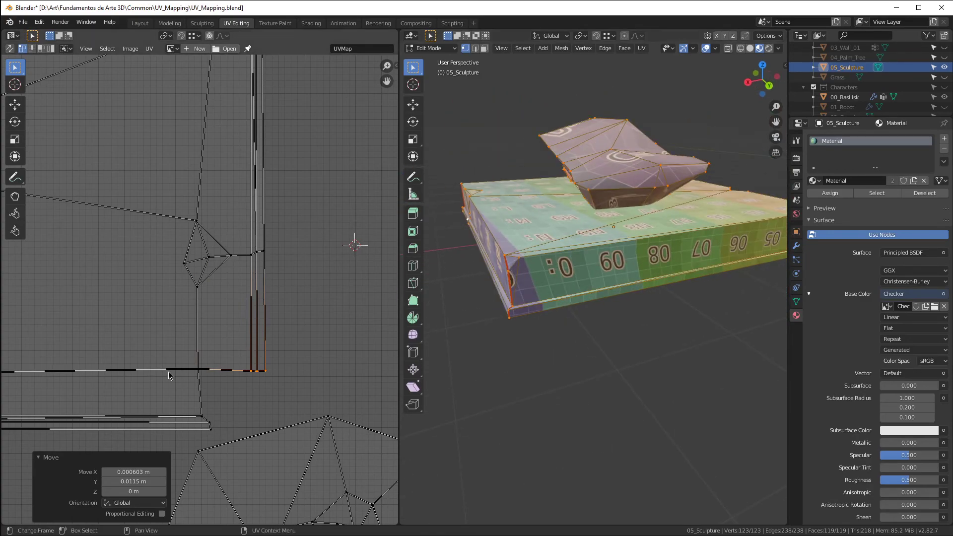
{"action": "scroll", "coordinate": [333, 323], "scroll_direction": "down", "scroll_amount": 5}
{"action": "scroll", "coordinate": [541, 290], "scroll_direction": "up", "scroll_amount": 2}
{"action": "scroll", "coordinate": [547, 311], "scroll_direction": "down", "scroll_amount": 1}
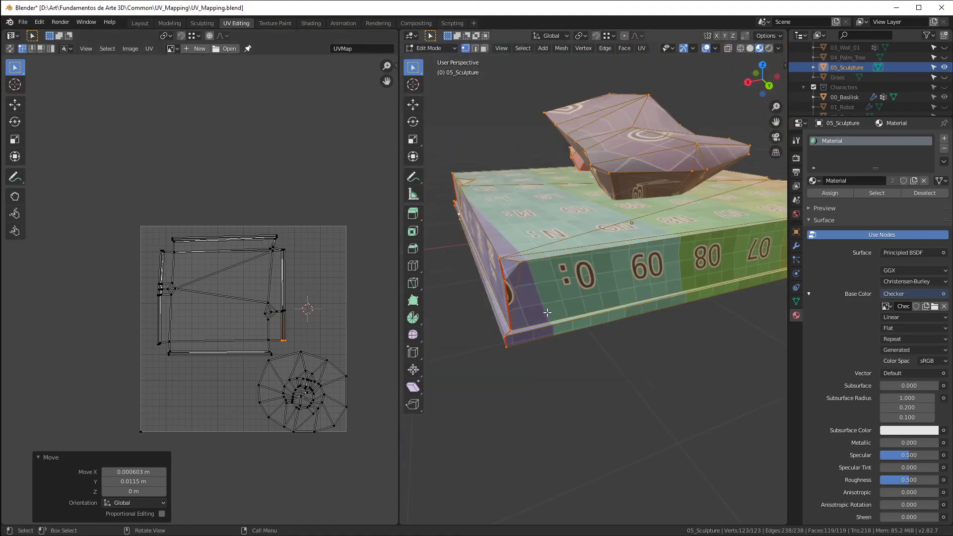
Step: Turn on UV sync selection and select the plinth's chipped-corner vertex to locate it in the UV layout
{"action": "left_click", "coordinate": [521, 265]}
{"action": "key", "text": "a"}
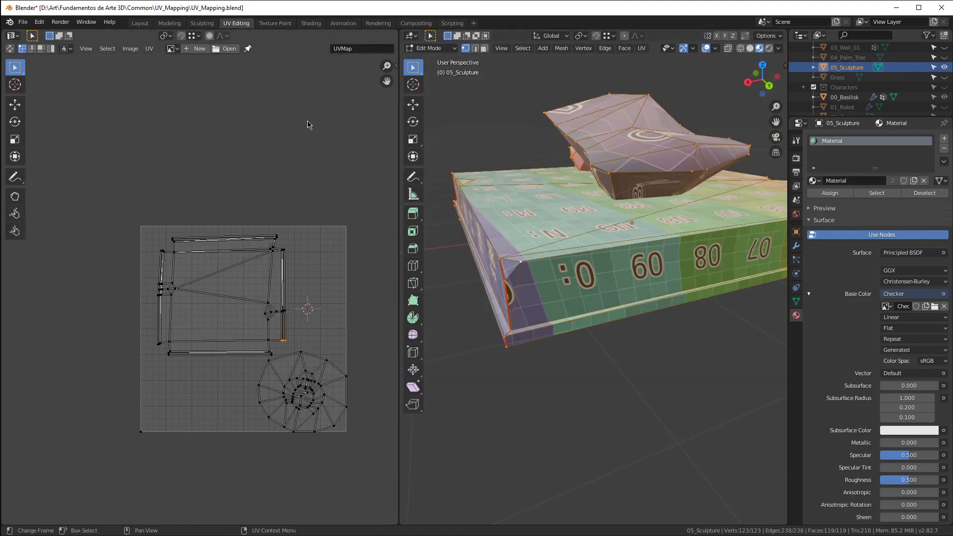
{"action": "left_click", "coordinate": [10, 49]}
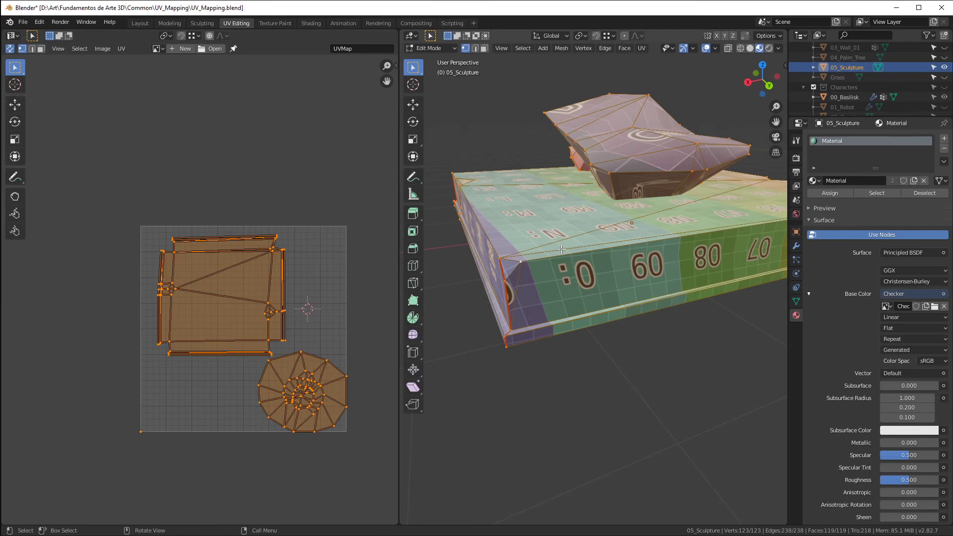
{"action": "left_click", "coordinate": [530, 263]}
{"action": "scroll", "coordinate": [262, 224], "scroll_direction": "up", "scroll_amount": 5}
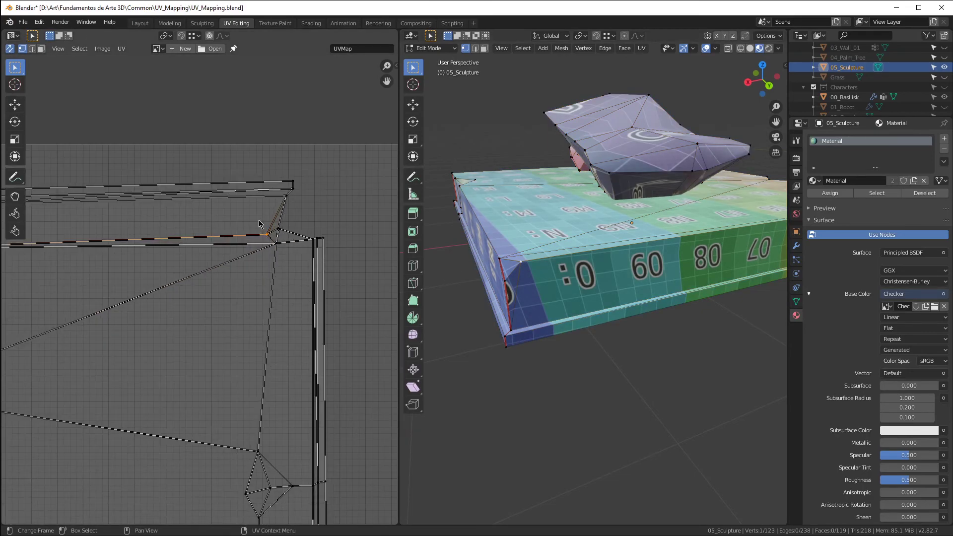
{"action": "mouse_move", "coordinate": [586, 234]}
{"action": "middle_mouse_down"}
{"action": "mouse_move", "coordinate": [608, 234]}
{"action": "mouse_move", "coordinate": [599, 238]}
{"action": "mouse_move", "coordinate": [635, 289]}
{"action": "mouse_move", "coordinate": [720, 278]}
{"action": "middle_mouse_up"}
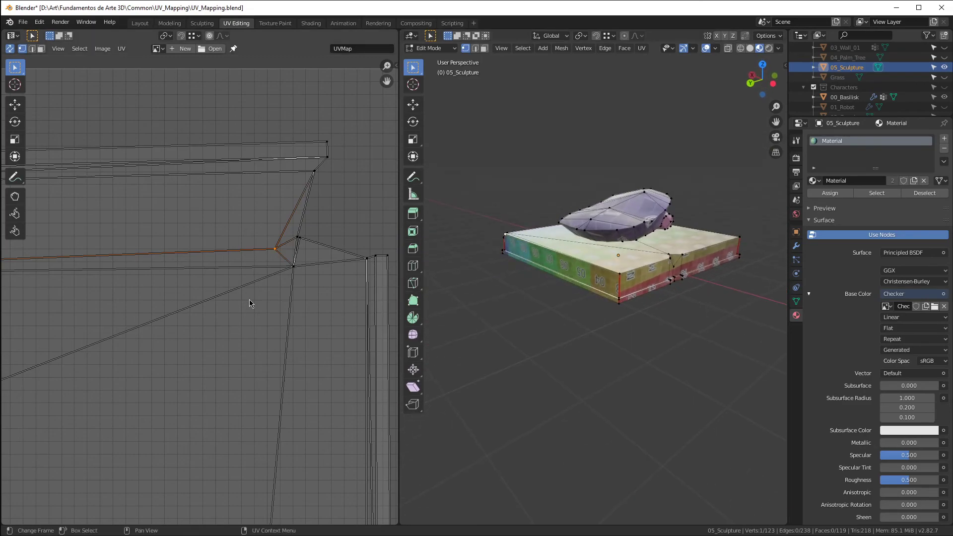
Step: Box-select the plinth's entire UV island, briefly hide and reveal it, and move it toward the UV square's upper-left corner
{"action": "scroll", "coordinate": [192, 334], "scroll_direction": "down", "scroll_amount": 5}
{"action": "middle_click_drag", "start_coordinate": [192, 334], "coordinate": [242, 245]}
{"action": "left_click_drag", "start_coordinate": [62, 158], "coordinate": [323, 356]}
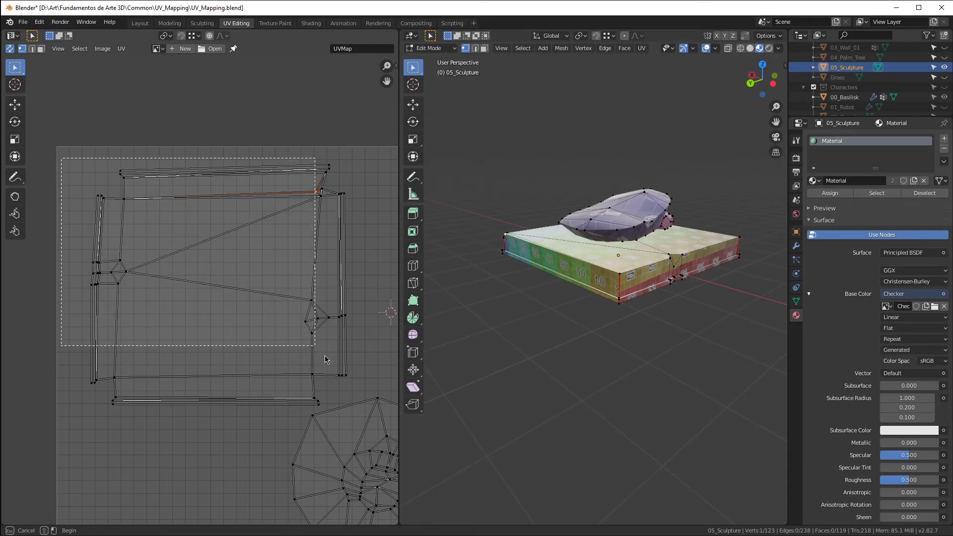
{"action": "left_click_drag", "start_coordinate": [331, 401], "coordinate": [358, 418]}
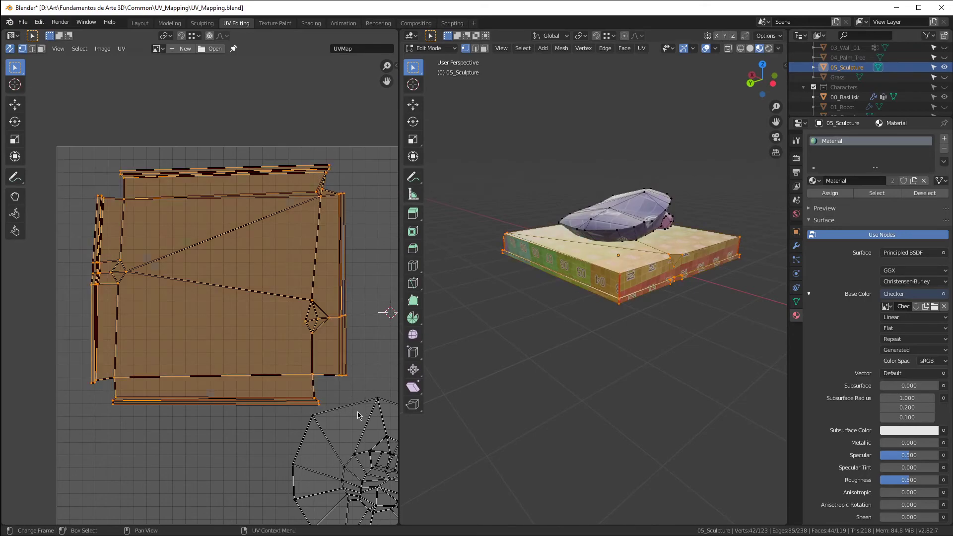
{"action": "key", "text": "h"}
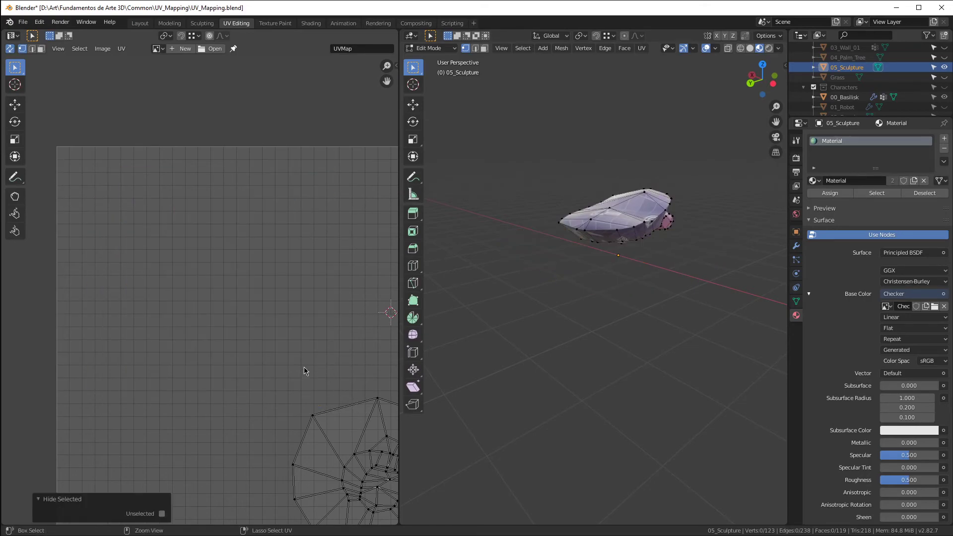
{"action": "key", "text": "alt+h"}
{"action": "key", "text": "g"}
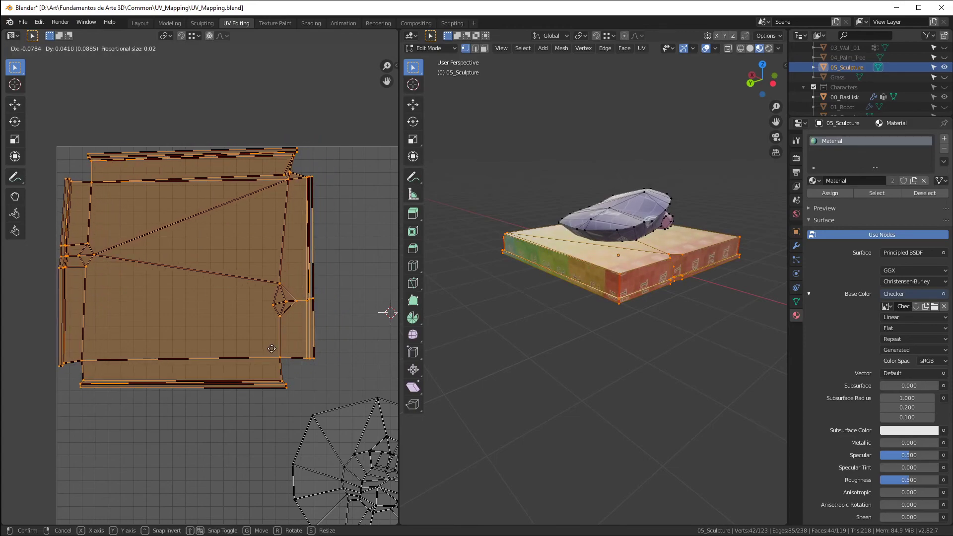
{"action": "left_click", "coordinate": [166, 326]}
Step: In edge select mode, select the edge loop running around the lower rim of the sculpture's shell
{"action": "scroll", "coordinate": [114, 227], "scroll_direction": "down", "scroll_amount": 5}
{"action": "scroll", "coordinate": [114, 228], "scroll_direction": "up", "scroll_amount": 3}
{"action": "mouse_move", "coordinate": [492, 166]}
{"action": "middle_mouse_down"}
{"action": "mouse_move", "coordinate": [583, 191]}
{"action": "mouse_move", "coordinate": [551, 209]}
{"action": "mouse_move", "coordinate": [596, 242]}
{"action": "mouse_move", "coordinate": [472, 250]}
{"action": "mouse_move", "coordinate": [521, 259]}
{"action": "mouse_move", "coordinate": [628, 318]}
{"action": "mouse_move", "coordinate": [607, 300]}
{"action": "middle_mouse_up"}
{"action": "scroll", "coordinate": [530, 182], "scroll_direction": "up", "scroll_amount": 5}
{"action": "key", "text": "2"}
{"action": "left_click", "coordinate": [516, 256], "text": "alt"}
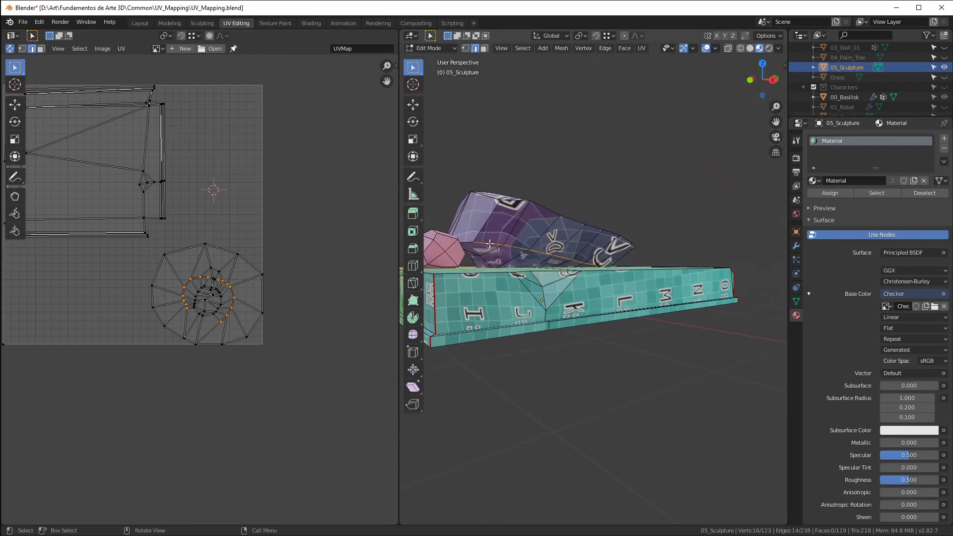
Step: Extend the selection with the shell rim's remaining edge loops and mark all the selected edges as a seam
{"action": "scroll", "coordinate": [494, 249], "scroll_direction": "up", "scroll_amount": 5}
{"action": "left_click", "coordinate": [466, 254], "text": "alt+shift"}
{"action": "mouse_move", "coordinate": [467, 254]}
{"action": "middle_mouse_down"}
{"action": "mouse_move", "coordinate": [561, 288]}
{"action": "mouse_move", "coordinate": [628, 261]}
{"action": "mouse_move", "coordinate": [679, 300]}
{"action": "mouse_move", "coordinate": [706, 302]}
{"action": "mouse_move", "coordinate": [708, 275]}
{"action": "mouse_move", "coordinate": [654, 262]}
{"action": "middle_mouse_up"}
{"action": "left_click", "coordinate": [678, 301], "text": "alt+shift"}
{"action": "scroll", "coordinate": [679, 302], "scroll_direction": "down", "scroll_amount": 2}
{"action": "mouse_move", "coordinate": [637, 179]}
{"action": "middle_mouse_down"}
{"action": "mouse_move", "coordinate": [687, 150]}
{"action": "mouse_move", "coordinate": [763, 230]}
{"action": "mouse_move", "coordinate": [649, 219]}
{"action": "mouse_move", "coordinate": [634, 230]}
{"action": "middle_mouse_up"}
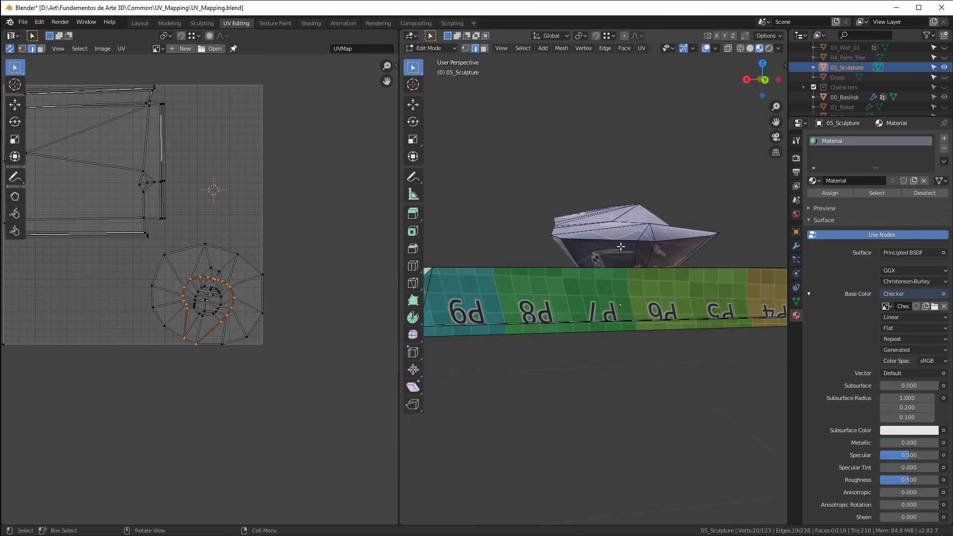
{"action": "right_click", "coordinate": [592, 263]}
{"action": "left_click", "coordinate": [585, 254]}
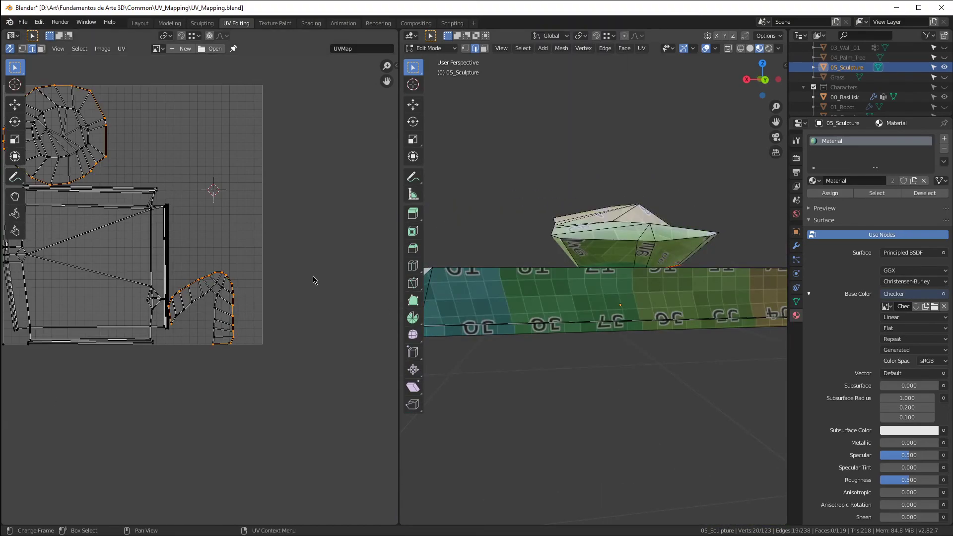
{"action": "scroll", "coordinate": [223, 258], "scroll_direction": "down", "scroll_amount": 4}
{"action": "scroll", "coordinate": [209, 225], "scroll_direction": "up", "scroll_amount": 4}
{"action": "scroll", "coordinate": [199, 216], "scroll_direction": "up", "scroll_amount": 2}
{"action": "scroll", "coordinate": [199, 216], "scroll_direction": "down", "scroll_amount": 1}
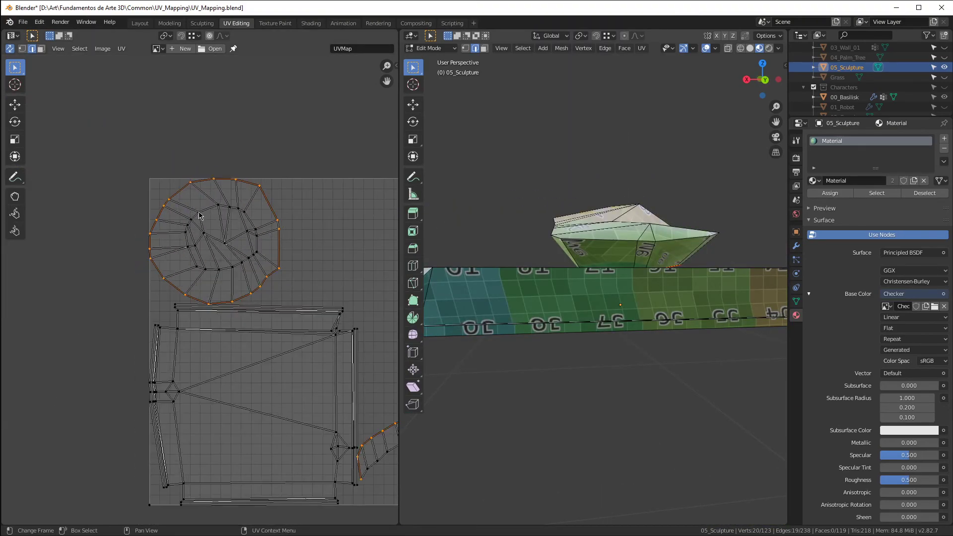
Step: Isolate the sculpture's small rounded head piece by selecting its linked geometry and hiding everything else
{"action": "scroll", "coordinate": [121, 263], "scroll_direction": "down", "scroll_amount": 3}
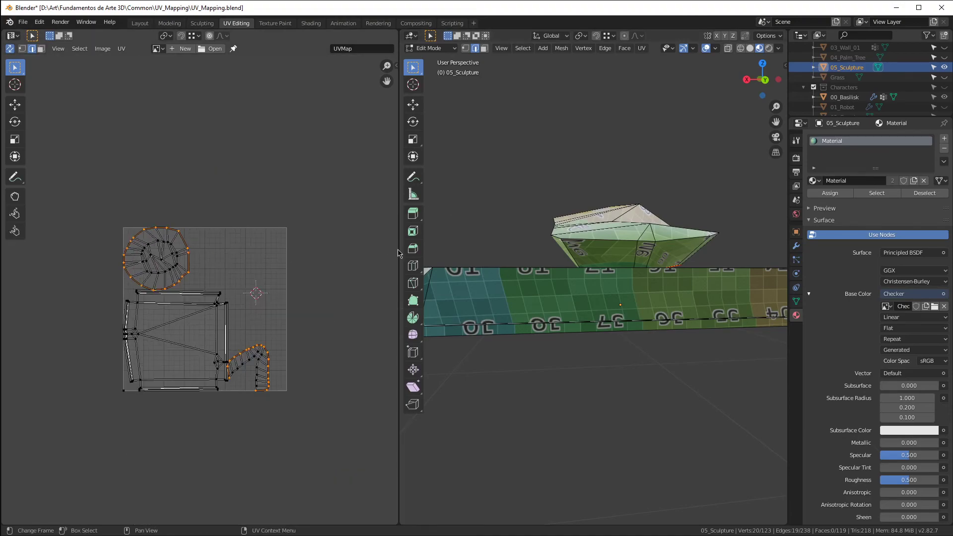
{"action": "scroll", "coordinate": [703, 223], "scroll_direction": "up", "scroll_amount": 3}
{"action": "mouse_move", "coordinate": [702, 223]}
{"action": "middle_mouse_down"}
{"action": "mouse_move", "coordinate": [616, 263]}
{"action": "mouse_move", "coordinate": [556, 248]}
{"action": "middle_mouse_up"}
{"action": "scroll", "coordinate": [660, 348], "scroll_direction": "up", "scroll_amount": 3}
{"action": "mouse_move", "coordinate": [668, 355]}
{"action": "middle_mouse_down"}
{"action": "mouse_move", "coordinate": [641, 329]}
{"action": "mouse_move", "coordinate": [735, 128]}
{"action": "middle_mouse_up"}
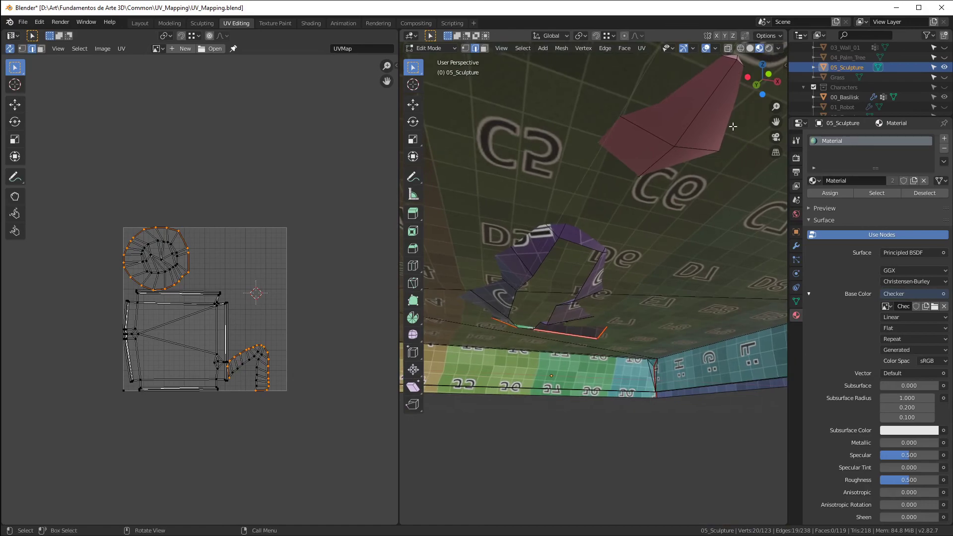
{"action": "mouse_move", "coordinate": [729, 61]}
{"action": "middle_mouse_down"}
{"action": "mouse_move", "coordinate": [572, 345]}
{"action": "mouse_move", "coordinate": [621, 383]}
{"action": "middle_mouse_up"}
{"action": "left_click", "coordinate": [580, 341], "text": "shift"}
{"action": "scroll", "coordinate": [580, 341], "scroll_direction": "down", "scroll_amount": 4}
{"action": "scroll", "coordinate": [494, 310], "scroll_direction": "down", "scroll_amount": 2}
{"action": "middle_click_drag", "start_coordinate": [494, 310], "coordinate": [622, 169]}
{"action": "scroll", "coordinate": [586, 288], "scroll_direction": "up", "scroll_amount": 1}
{"action": "key", "text": "l"}
{"action": "key", "text": "shift+h"}
Step: Select the edges bordering the dark recessed area of the isolated head piece and mark them as a seam
{"action": "scroll", "coordinate": [587, 292], "scroll_direction": "up", "scroll_amount": 5}
{"action": "left_click", "coordinate": [624, 131]}
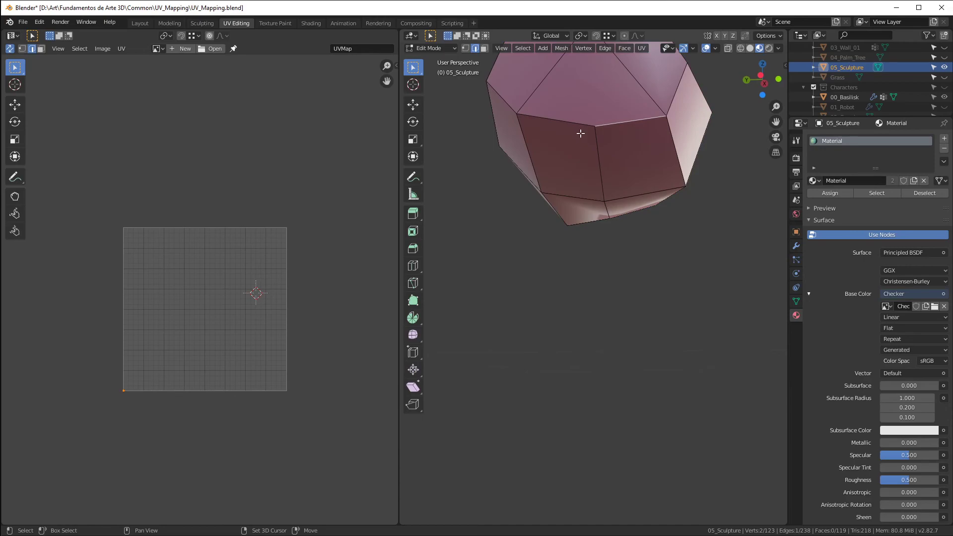
{"action": "left_click", "coordinate": [668, 153], "text": "shift"}
{"action": "middle_click_drag", "start_coordinate": [668, 153], "coordinate": [563, 129]}
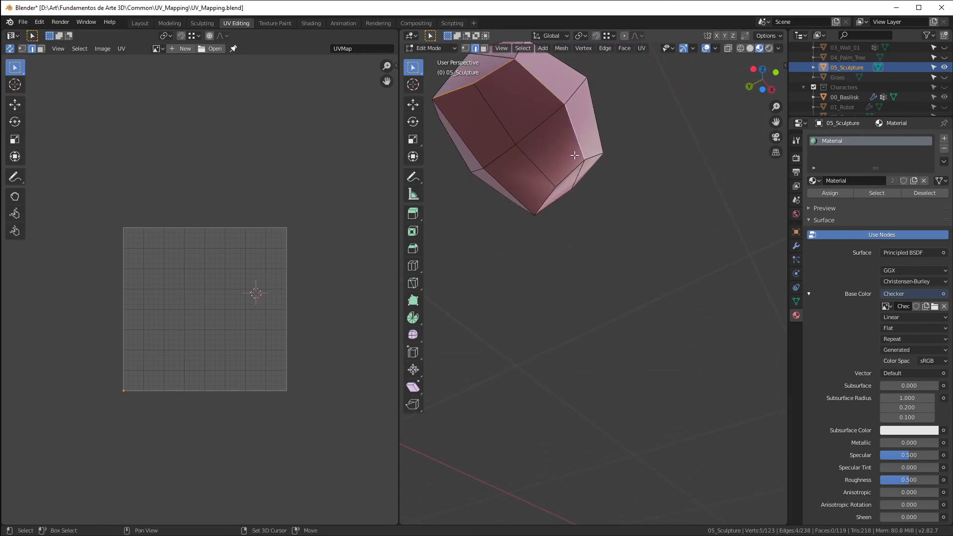
{"action": "middle_click_drag", "start_coordinate": [541, 206], "coordinate": [647, 198]}
{"action": "left_click", "coordinate": [673, 155], "text": "shift"}
{"action": "middle_click_drag", "start_coordinate": [672, 155], "coordinate": [640, 179]}
{"action": "right_click", "coordinate": [645, 178]}
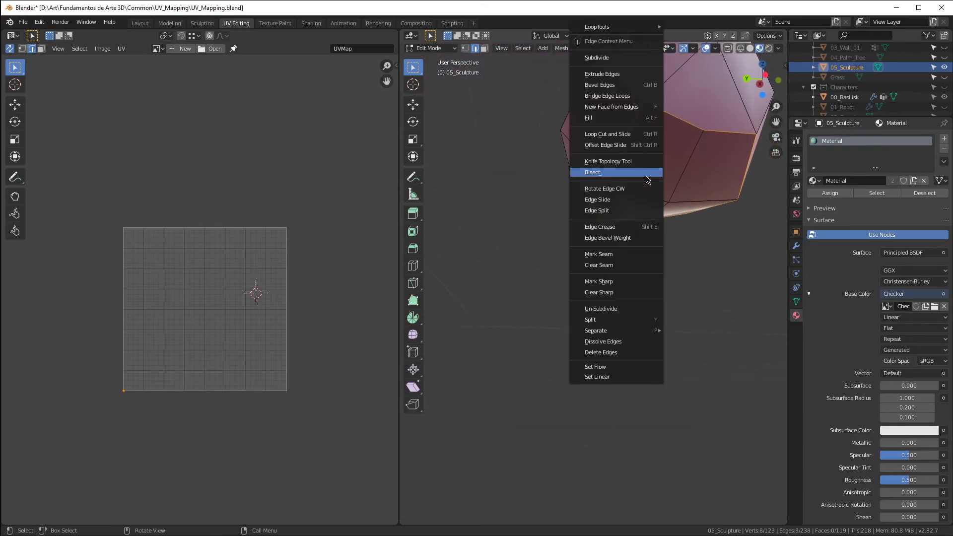
{"action": "left_click", "coordinate": [620, 254]}
Step: Reveal the whole sculpture, select all its faces, average the UV island scale and pack the islands
{"action": "middle_click_drag", "start_coordinate": [446, 247], "coordinate": [561, 267]}
{"action": "key", "text": "KP_Divide"}
{"action": "scroll", "coordinate": [188, 345], "scroll_direction": "up", "scroll_amount": 1}
{"action": "key", "text": "3"}
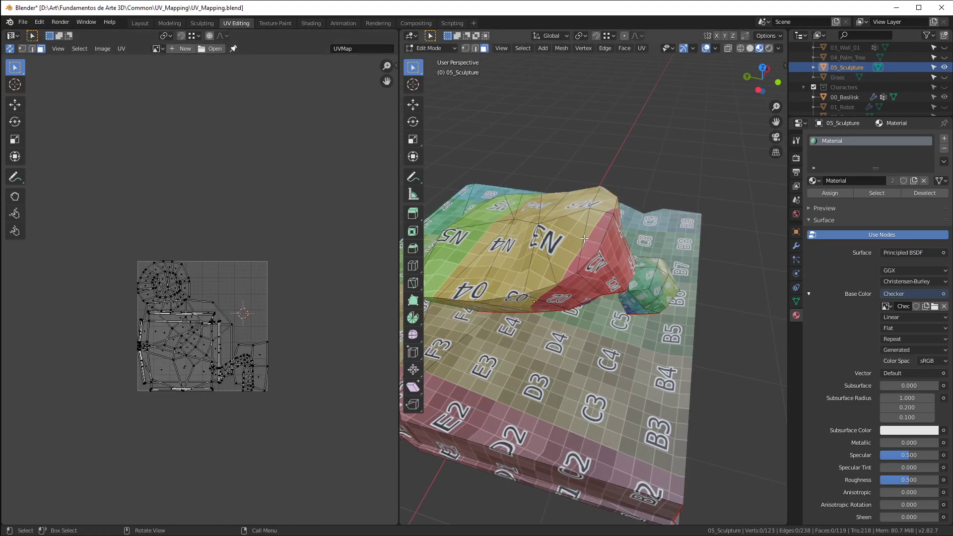
{"action": "key", "text": "ctrl+l"}
{"action": "key", "text": "a"}
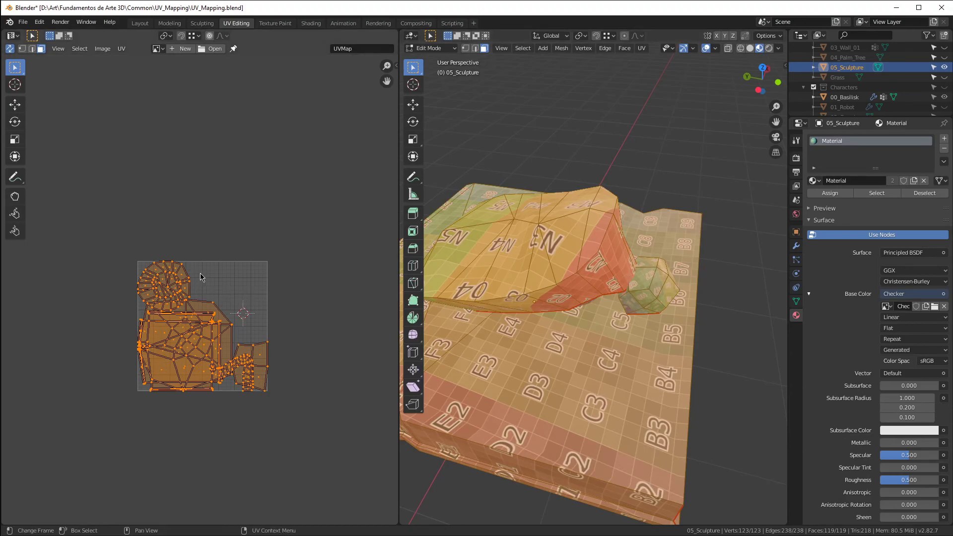
{"action": "key", "text": "q"}
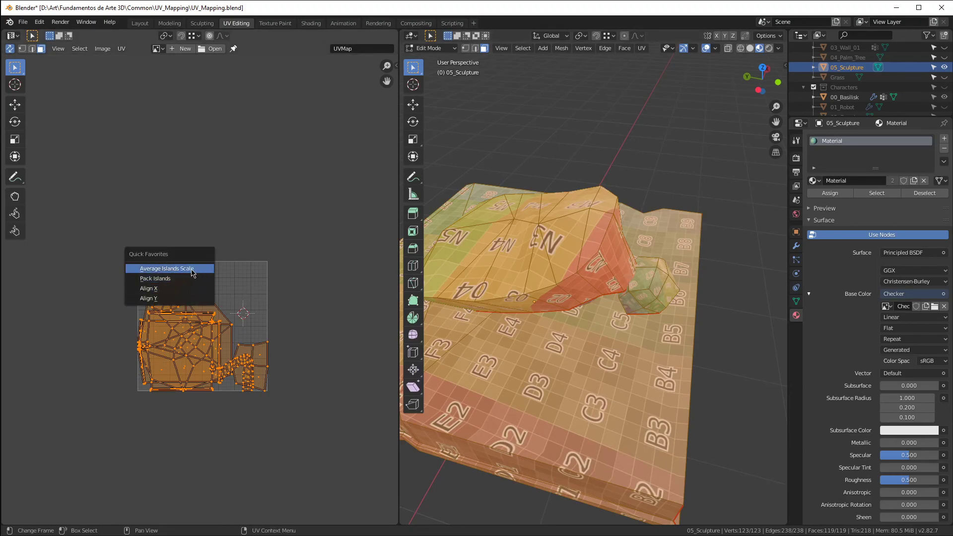
{"action": "left_click", "coordinate": [192, 269]}
{"action": "key", "text": "q"}
{"action": "left_click", "coordinate": [190, 289]}
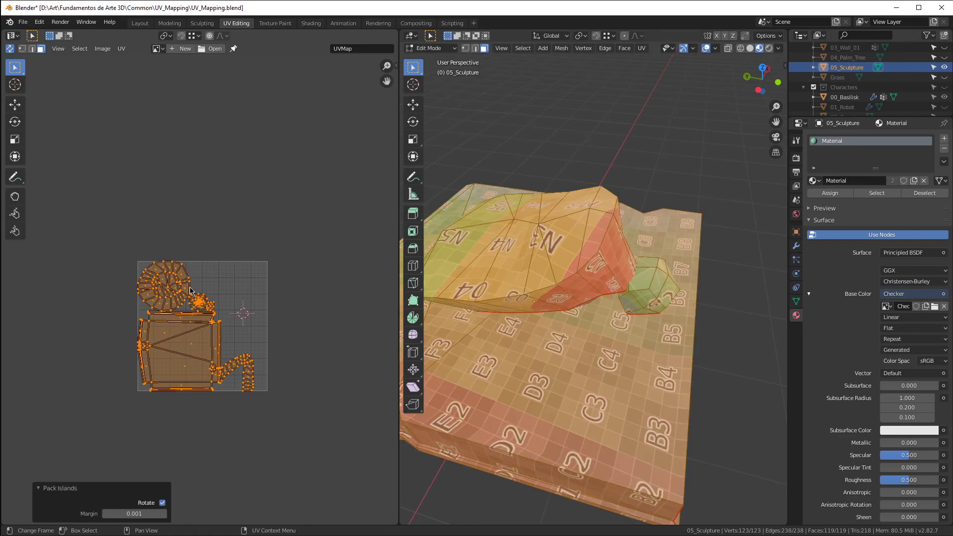
{"action": "scroll", "coordinate": [238, 248], "scroll_direction": "up", "scroll_amount": 2}
Step: Select the shell and the small head piece as linked geometry and hide them, leaving the plinth
{"action": "key", "text": "alt+a"}
{"action": "mouse_move", "coordinate": [613, 257]}
{"action": "middle_mouse_down"}
{"action": "mouse_move", "coordinate": [578, 264]}
{"action": "mouse_move", "coordinate": [563, 284]}
{"action": "middle_mouse_up"}
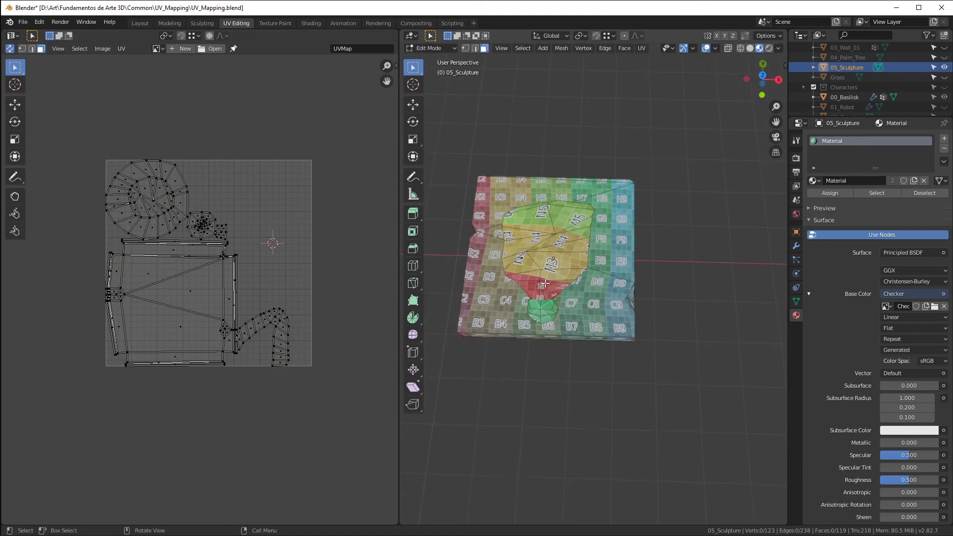
{"action": "scroll", "coordinate": [495, 283], "scroll_direction": "up", "scroll_amount": 4}
{"action": "scroll", "coordinate": [573, 174], "scroll_direction": "down", "scroll_amount": 1}
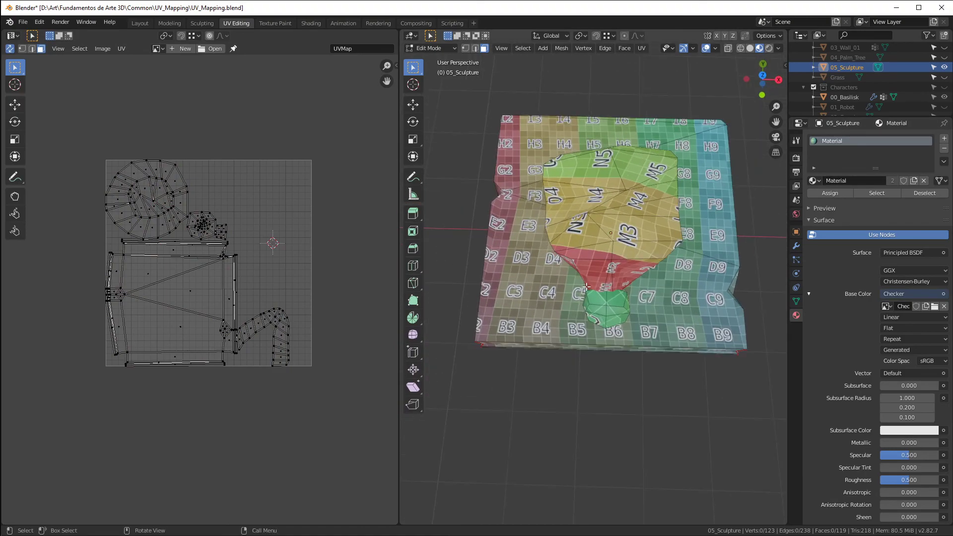
{"action": "left_click", "coordinate": [521, 316]}
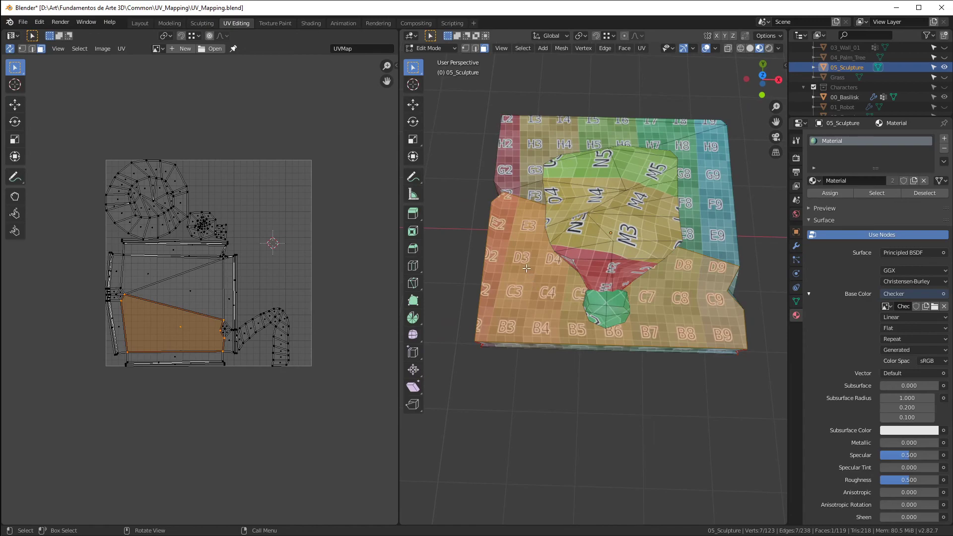
{"action": "key", "text": "alt+a"}
{"action": "key", "text": "l"}
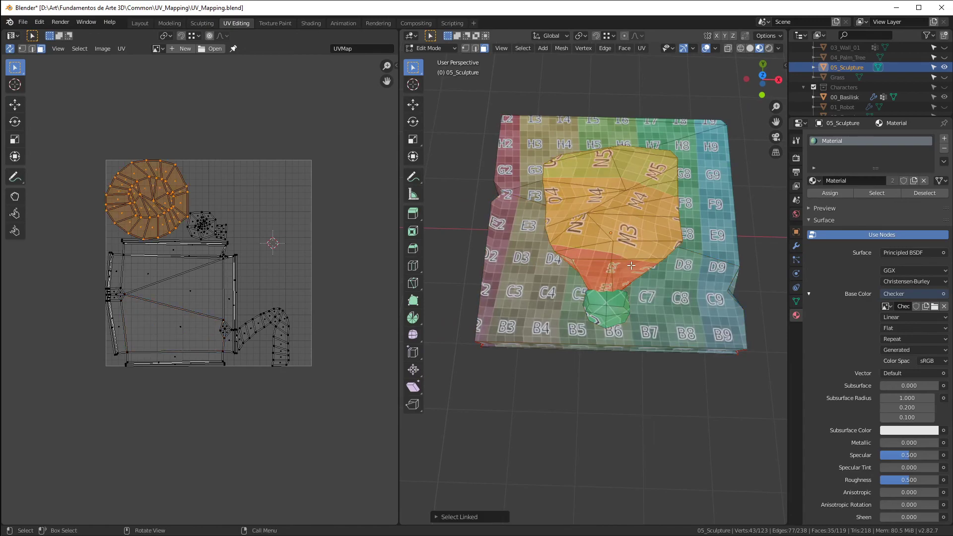
{"action": "key", "text": "l"}
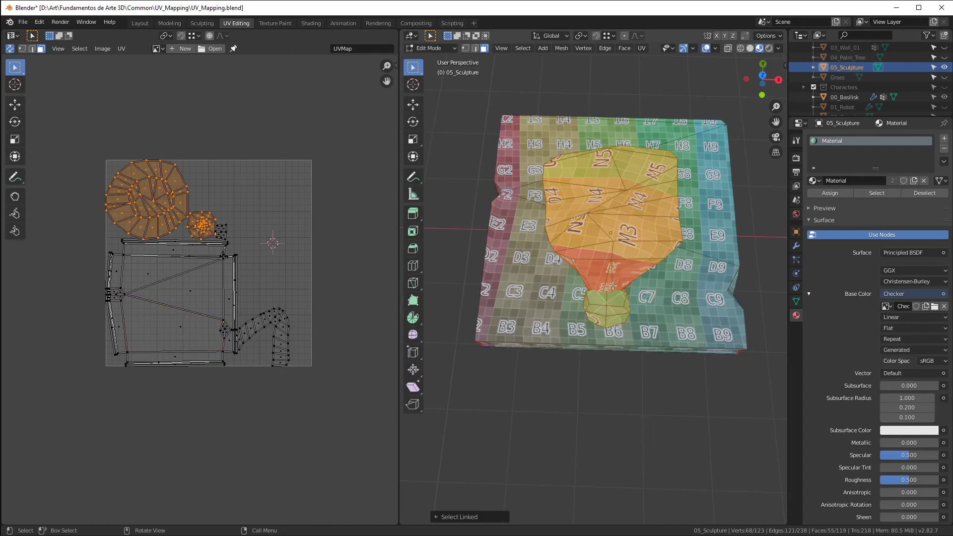
{"action": "key", "text": "alt+a"}
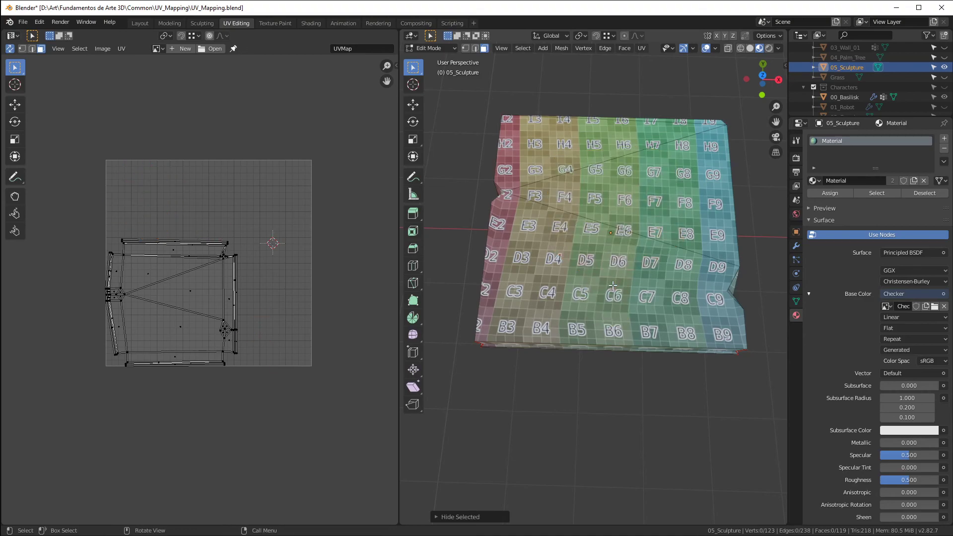
Step: Select the plinth faces with the same normal as its top and project their UVs from the top orthographic view
{"action": "left_click", "coordinate": [628, 219]}
{"action": "key", "text": "shift+g"}
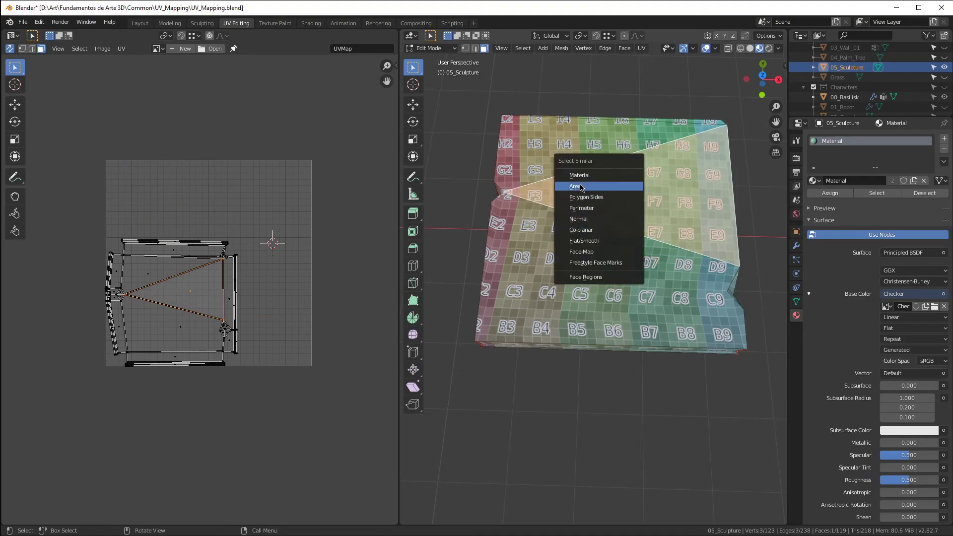
{"action": "left_click", "coordinate": [609, 220]}
{"action": "key", "text": "KP_7"}
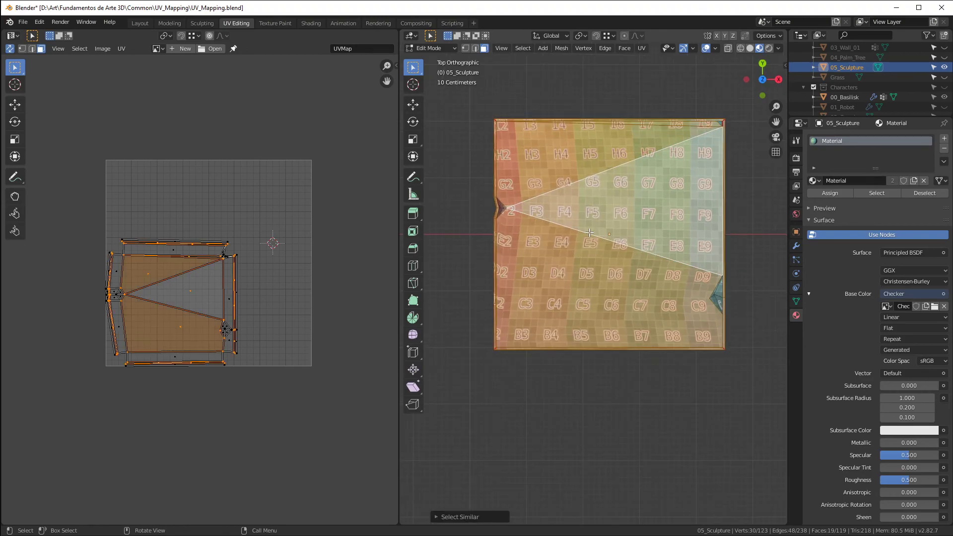
{"action": "key", "text": "u"}
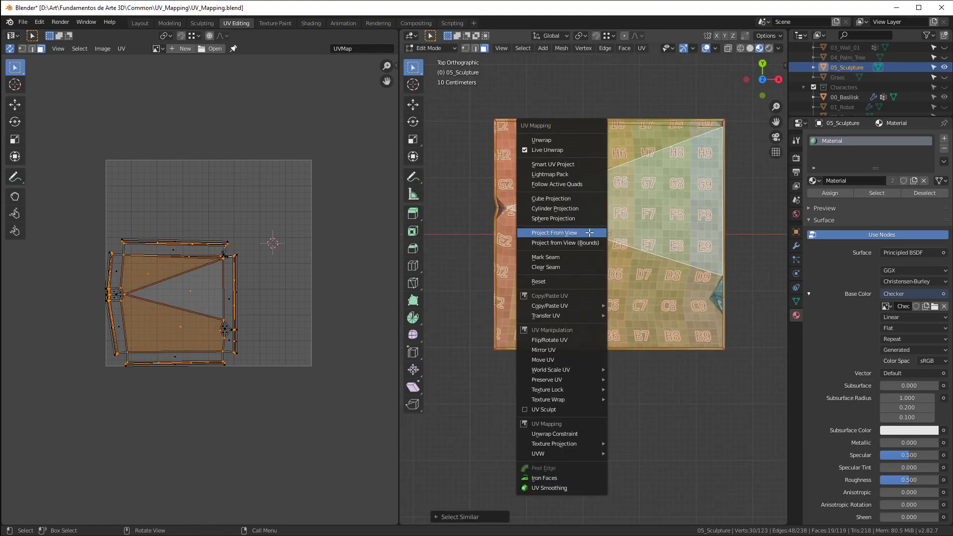
{"action": "left_click", "coordinate": [589, 232]}
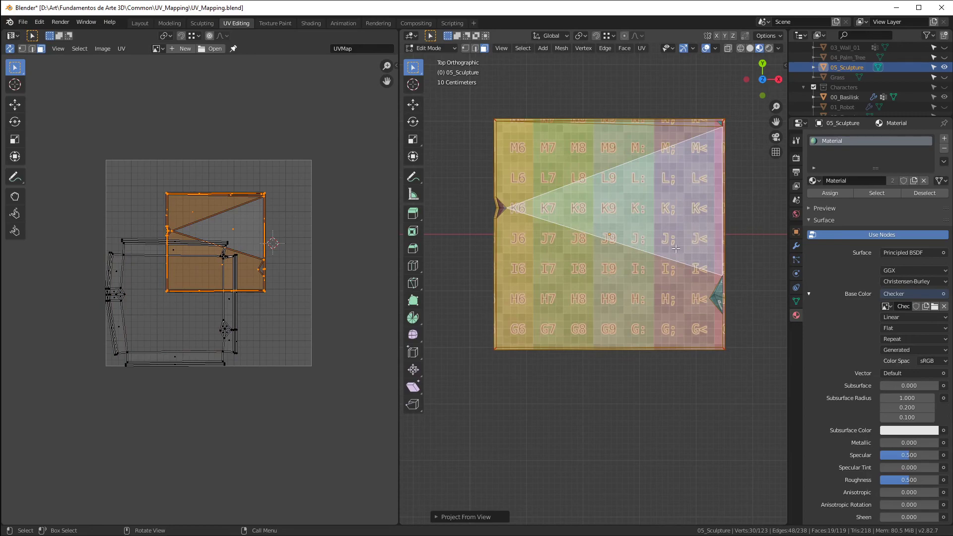
Step: Move the plinth's projected top UV island above the UV square, about 0.05 in X and 0.67 in Y
{"action": "middle_click_drag", "start_coordinate": [552, 273], "coordinate": [555, 221]}
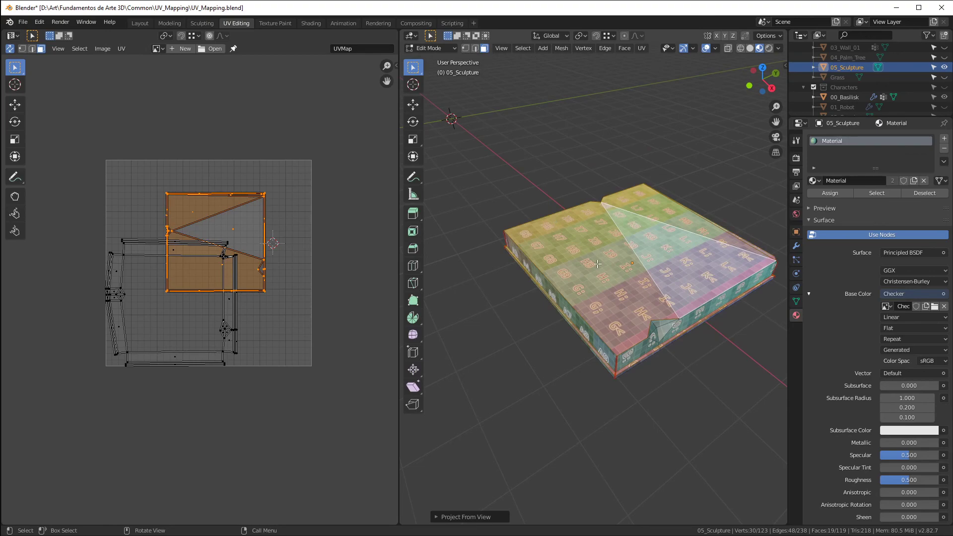
{"action": "scroll", "coordinate": [732, 275], "scroll_direction": "up", "scroll_amount": 2}
{"action": "middle_click_drag", "start_coordinate": [732, 276], "coordinate": [371, 328]}
{"action": "left_click_drag", "start_coordinate": [213, 236], "coordinate": [224, 98]}
{"action": "scroll", "coordinate": [249, 164], "scroll_direction": "up", "scroll_amount": 4}
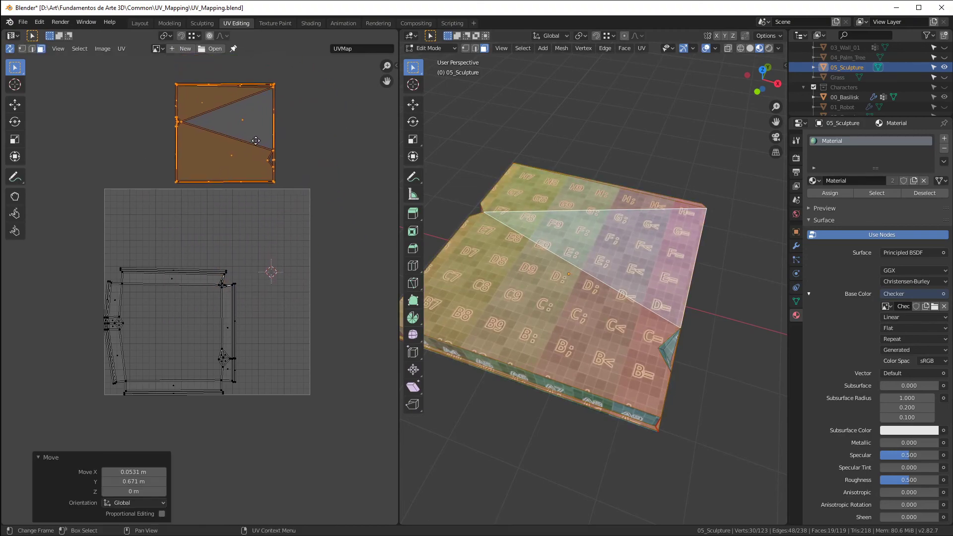
Step: Box-select the plinth's side-strip UV islands and rotate them 180 degrees
{"action": "scroll", "coordinate": [239, 174], "scroll_direction": "down", "scroll_amount": 4}
{"action": "left_click_drag", "start_coordinate": [84, 285], "coordinate": [234, 473]}
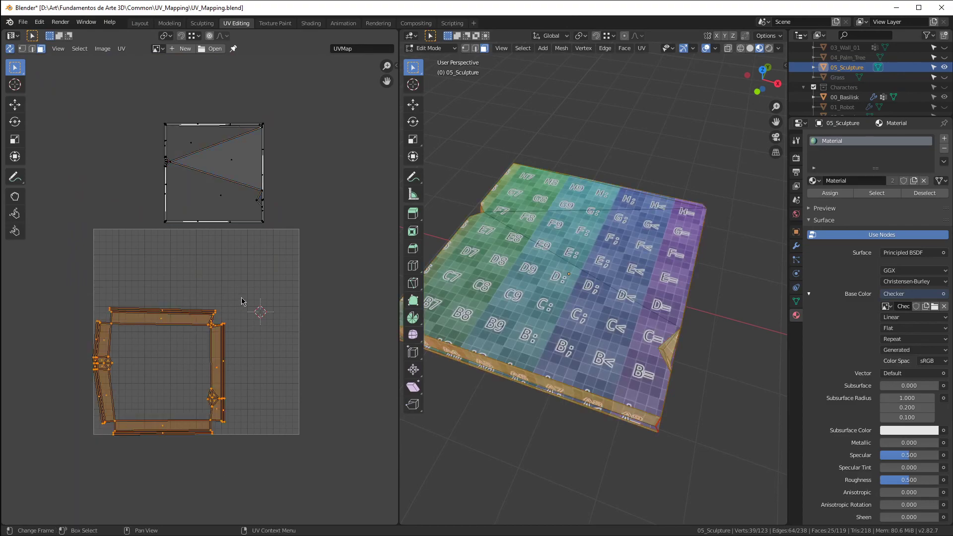
{"action": "key", "text": "r"}
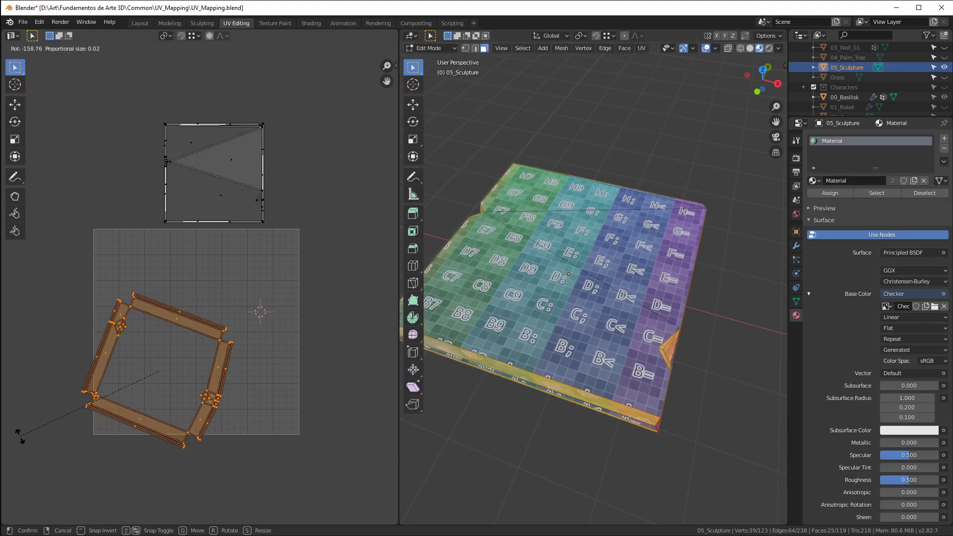
{"action": "type", "text": "190"}
{"action": "key", "text": "BackSpace"}
{"action": "key", "text": "BackSpace"}
{"action": "type", "text": "80"}
{"action": "key", "text": "Return"}
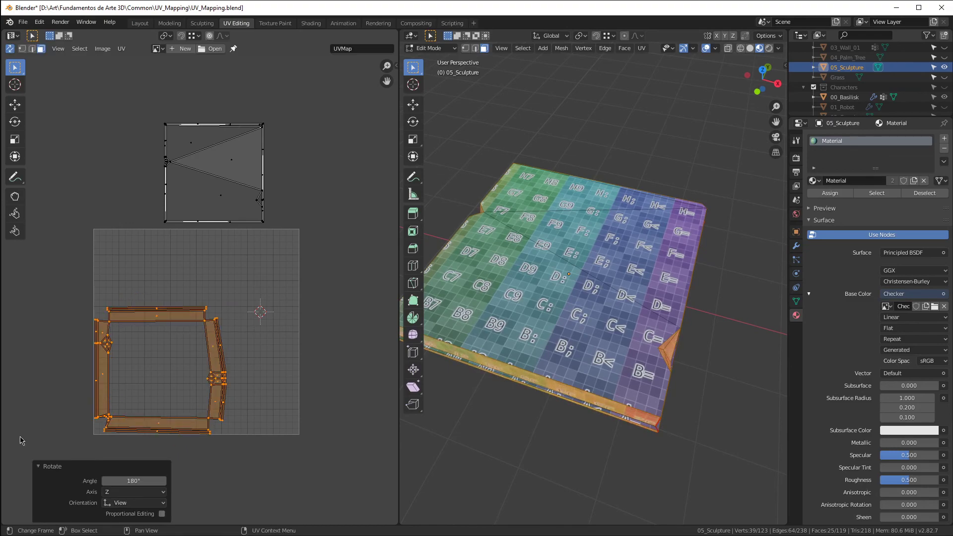
Step: Move the side strips around the projected top island and scale them up by about 1.116
{"action": "key", "text": "g"}
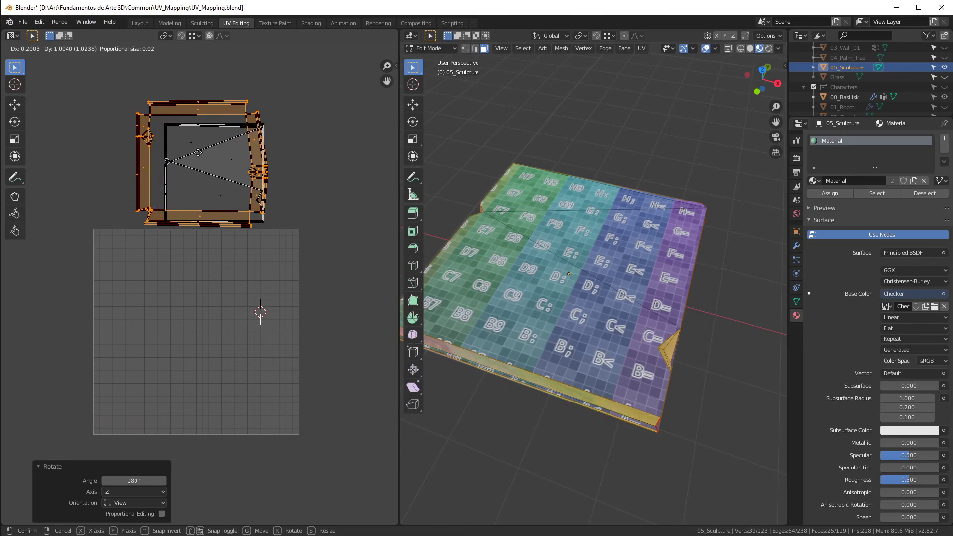
{"action": "left_click", "coordinate": [220, 166]}
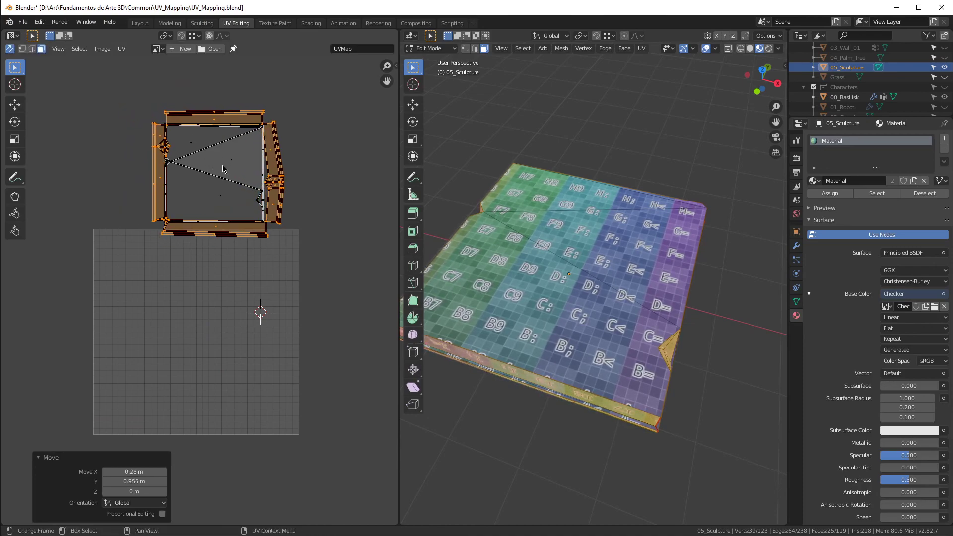
{"action": "key", "text": "s"}
{"action": "left_click", "coordinate": [252, 176]}
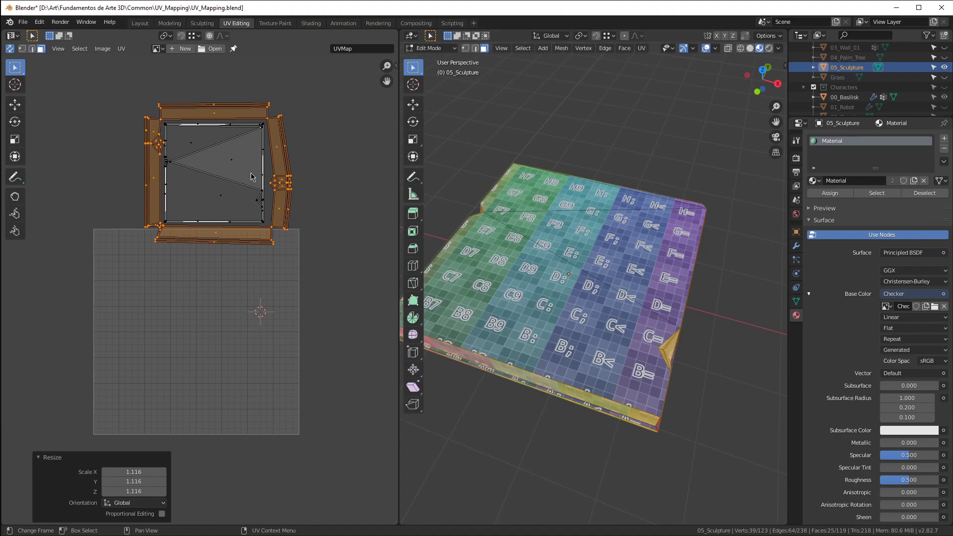
{"action": "scroll", "coordinate": [149, 158], "scroll_direction": "up", "scroll_amount": 3}
{"action": "scroll", "coordinate": [99, 173], "scroll_direction": "down", "scroll_amount": 2}
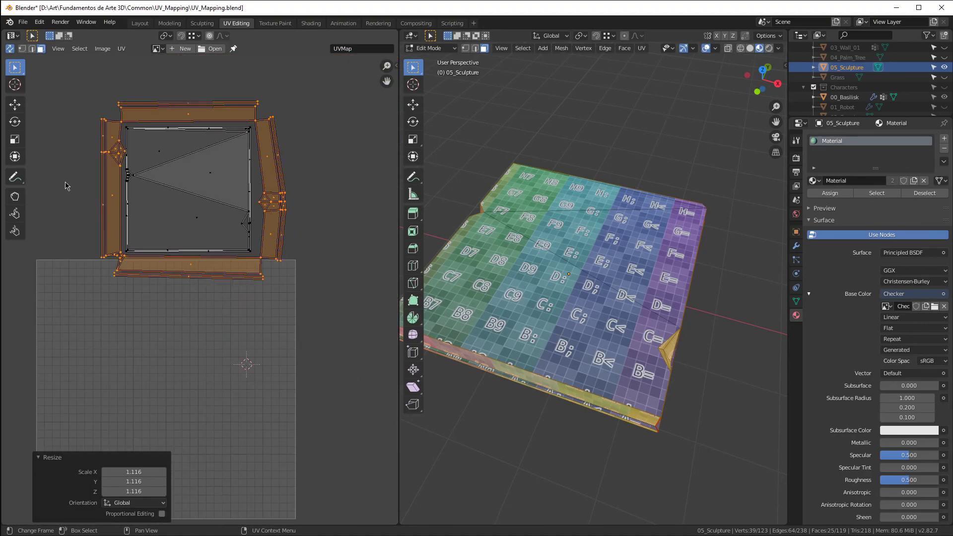
{"action": "scroll", "coordinate": [261, 233], "scroll_direction": "up", "scroll_amount": 2}
{"action": "scroll", "coordinate": [288, 218], "scroll_direction": "down", "scroll_amount": 2}
{"action": "middle_click_drag", "start_coordinate": [636, 382], "coordinate": [650, 341]}
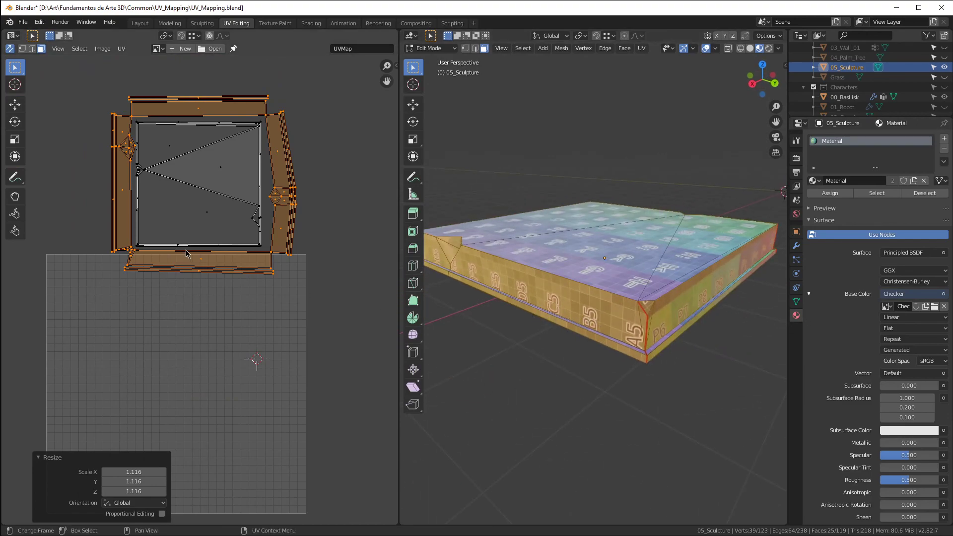
Step: Box-select all the plinth's UV islands and move them back into the lower part of the UV square
{"action": "scroll", "coordinate": [185, 253], "scroll_direction": "down", "scroll_amount": 2}
{"action": "left_click_drag", "start_coordinate": [106, 133], "coordinate": [275, 298]}
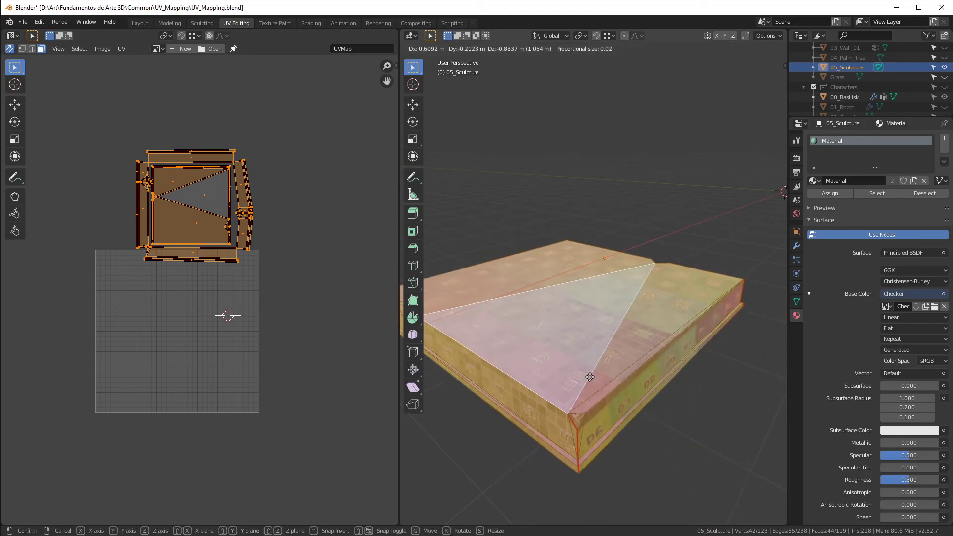
{"action": "key", "text": "g"}
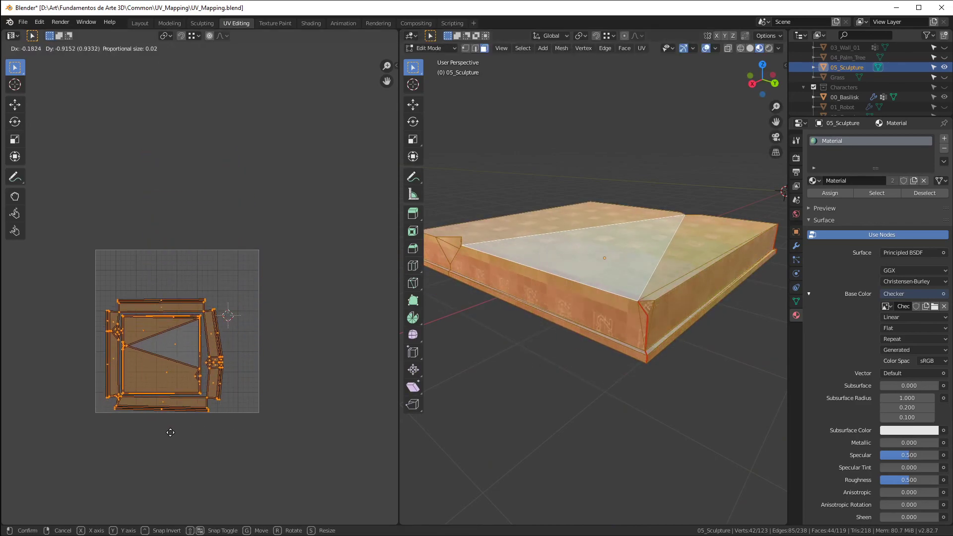
{"action": "left_click", "coordinate": [165, 368]}
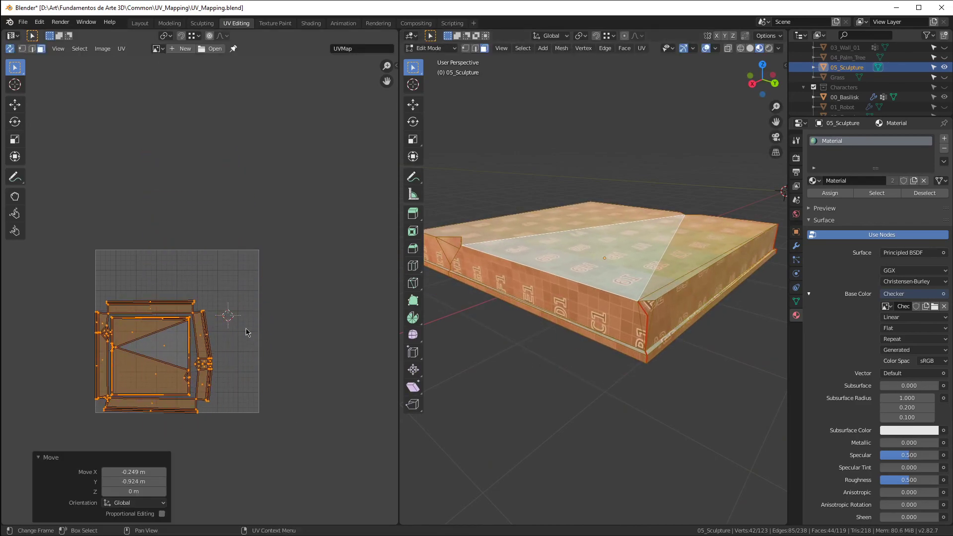
{"action": "mouse_move", "coordinate": [510, 308]}
{"action": "middle_mouse_down"}
{"action": "mouse_move", "coordinate": [617, 299]}
{"action": "mouse_move", "coordinate": [686, 315]}
{"action": "mouse_move", "coordinate": [694, 303]}
{"action": "middle_mouse_up"}
Step: Return to object mode, reveal all hidden scene objects and clear the object selection
{"action": "key", "text": "Tab"}
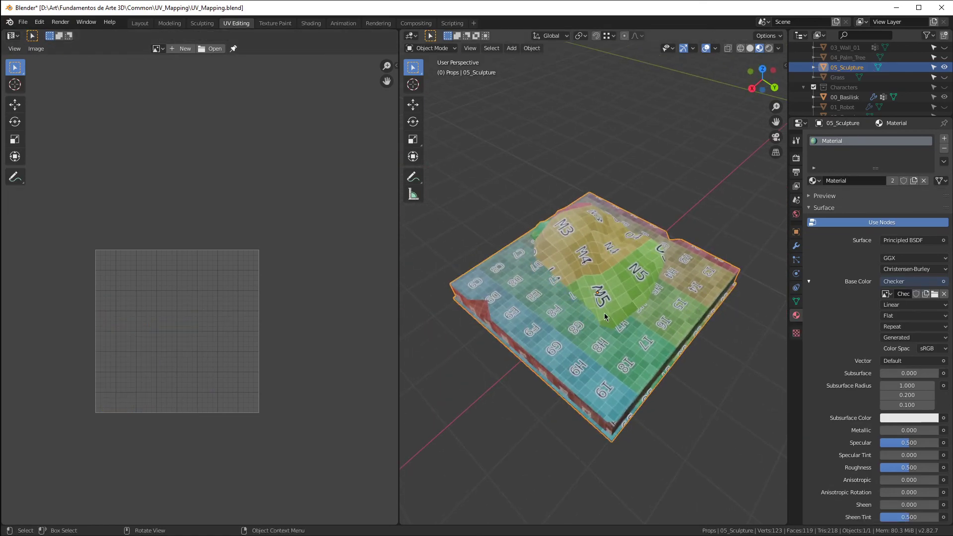
{"action": "middle_click_drag", "start_coordinate": [603, 313], "coordinate": [650, 314]}
{"action": "key", "text": "alt+h"}
{"action": "middle_click_drag", "start_coordinate": [593, 320], "coordinate": [664, 225]}
{"action": "scroll", "coordinate": [591, 239], "scroll_direction": "up", "scroll_amount": 5}
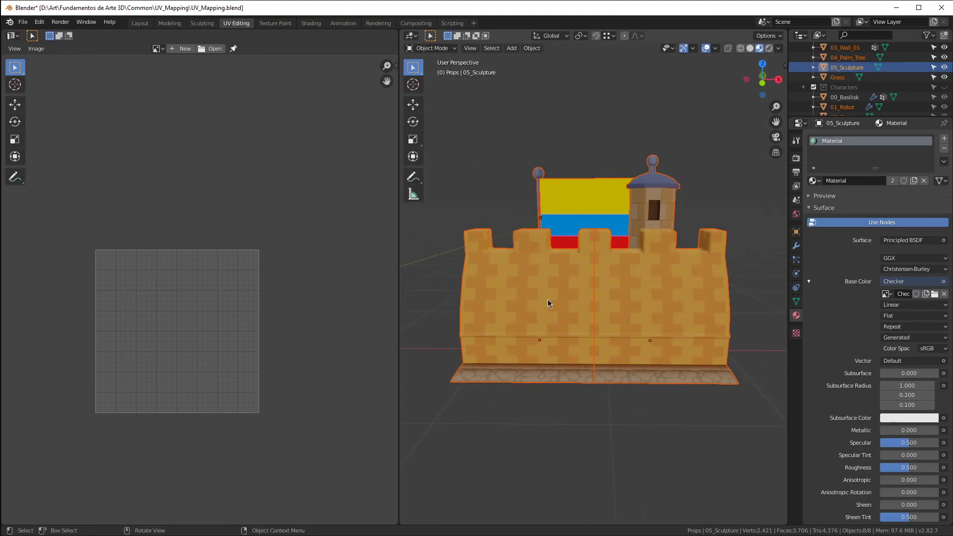
{"action": "scroll", "coordinate": [506, 273], "scroll_direction": "down", "scroll_amount": 4}
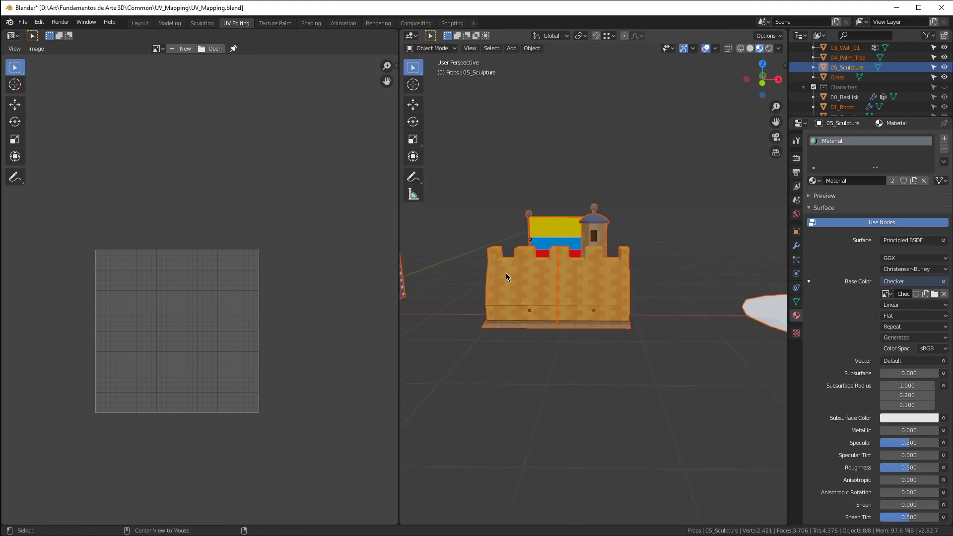
{"action": "left_click", "coordinate": [505, 273], "text": "shift"}
{"action": "scroll", "coordinate": [556, 289], "scroll_direction": "down", "scroll_amount": 4}
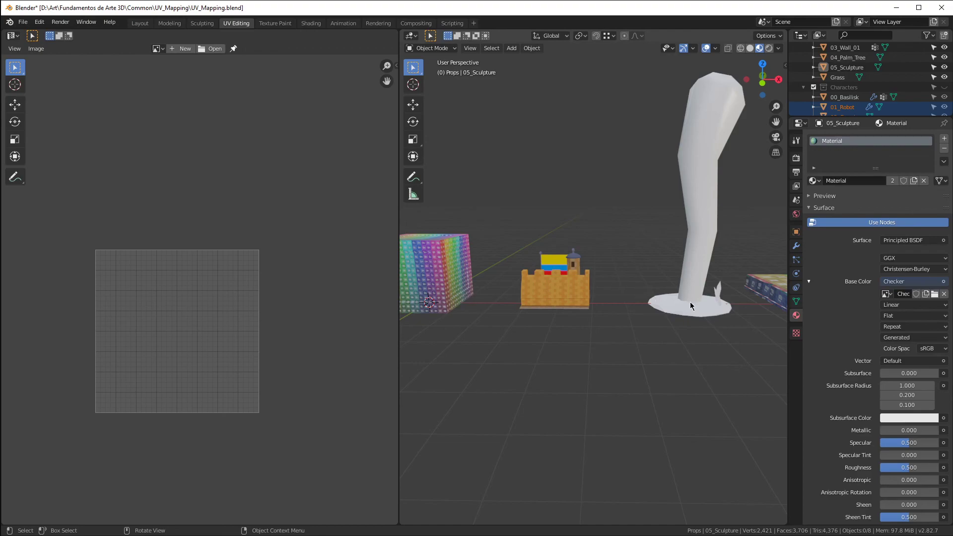
{"action": "scroll", "coordinate": [688, 300], "scroll_direction": "down", "scroll_amount": 4}
{"action": "scroll", "coordinate": [526, 314], "scroll_direction": "up", "scroll_amount": 2}
{"action": "scroll", "coordinate": [506, 320], "scroll_direction": "down", "scroll_amount": 1}
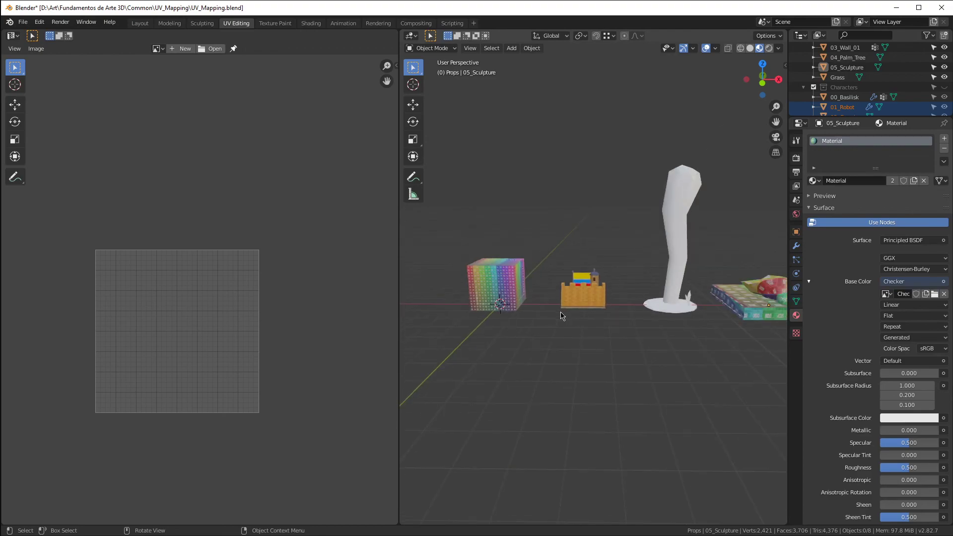
{"action": "scroll", "coordinate": [519, 288], "scroll_direction": "down", "scroll_amount": 1}
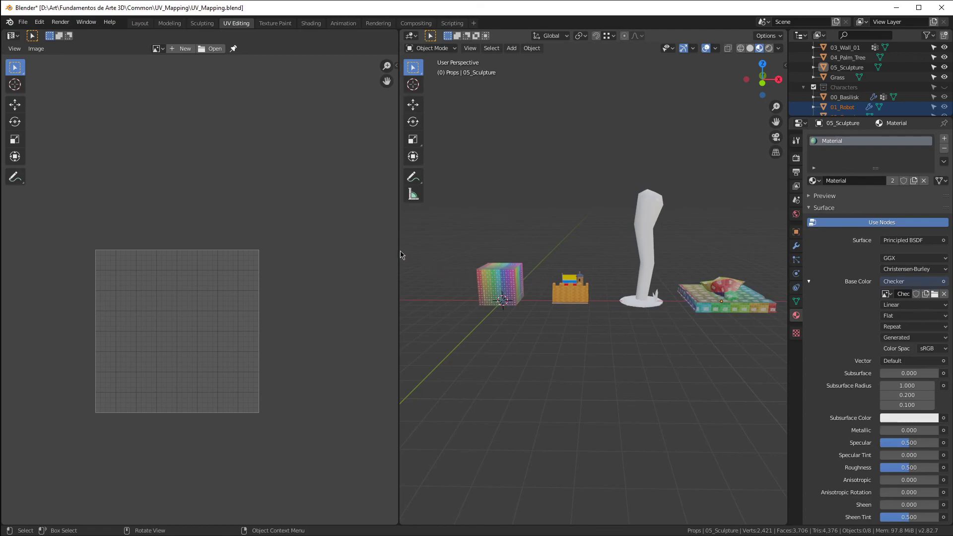
Step: Switch to Discord to check the class chat and return to Blender
{"action": "key", "text": "alt+Tab"}
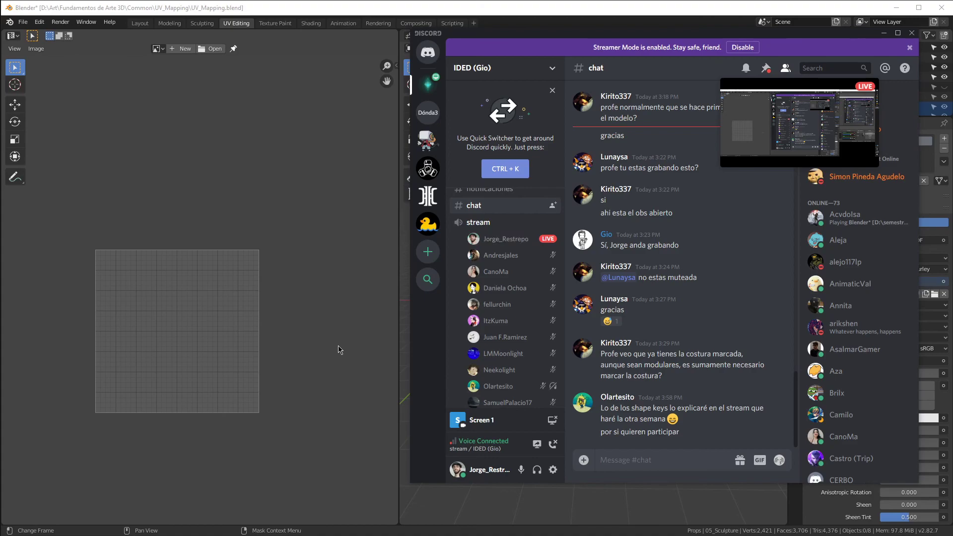
{"action": "left_click", "coordinate": [447, 8]}
{"action": "scroll", "coordinate": [582, 222], "scroll_direction": "down", "scroll_amount": 1}
{"action": "scroll", "coordinate": [880, 77], "scroll_direction": "up", "scroll_amount": 5}
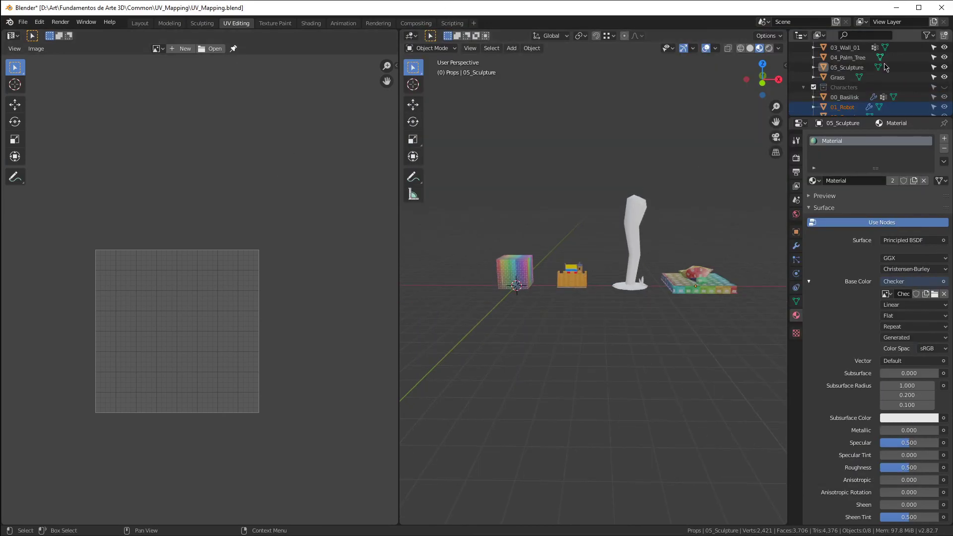